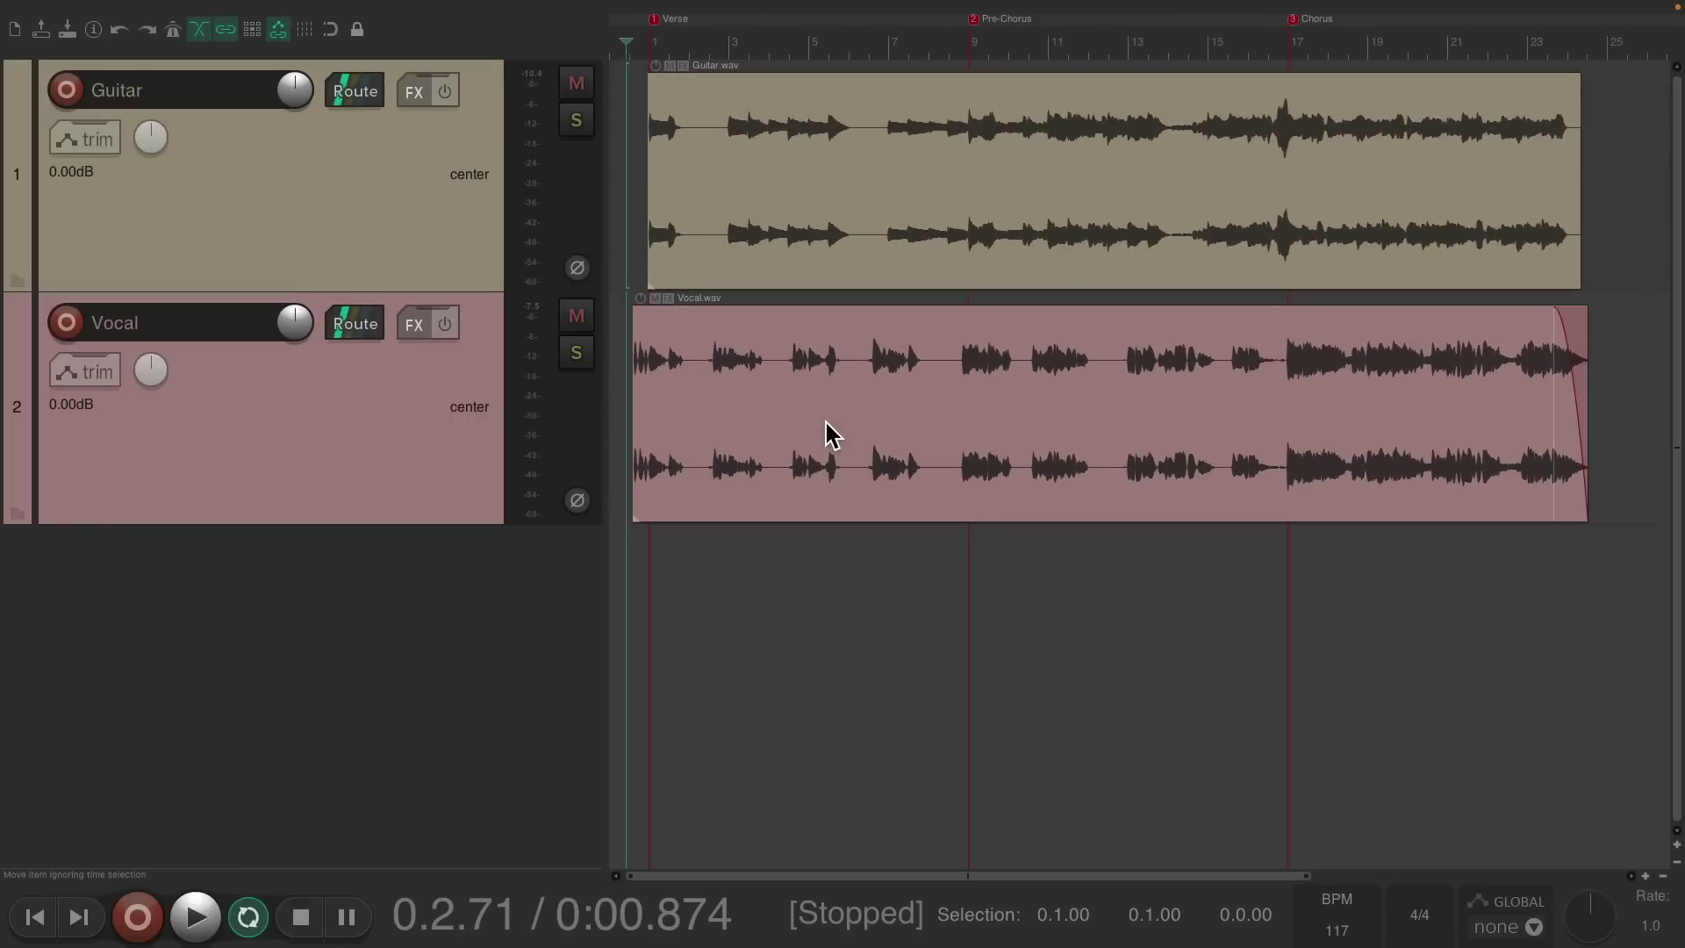
Play the guitar and vocal arrangement from the verse through the chorus
key("space")
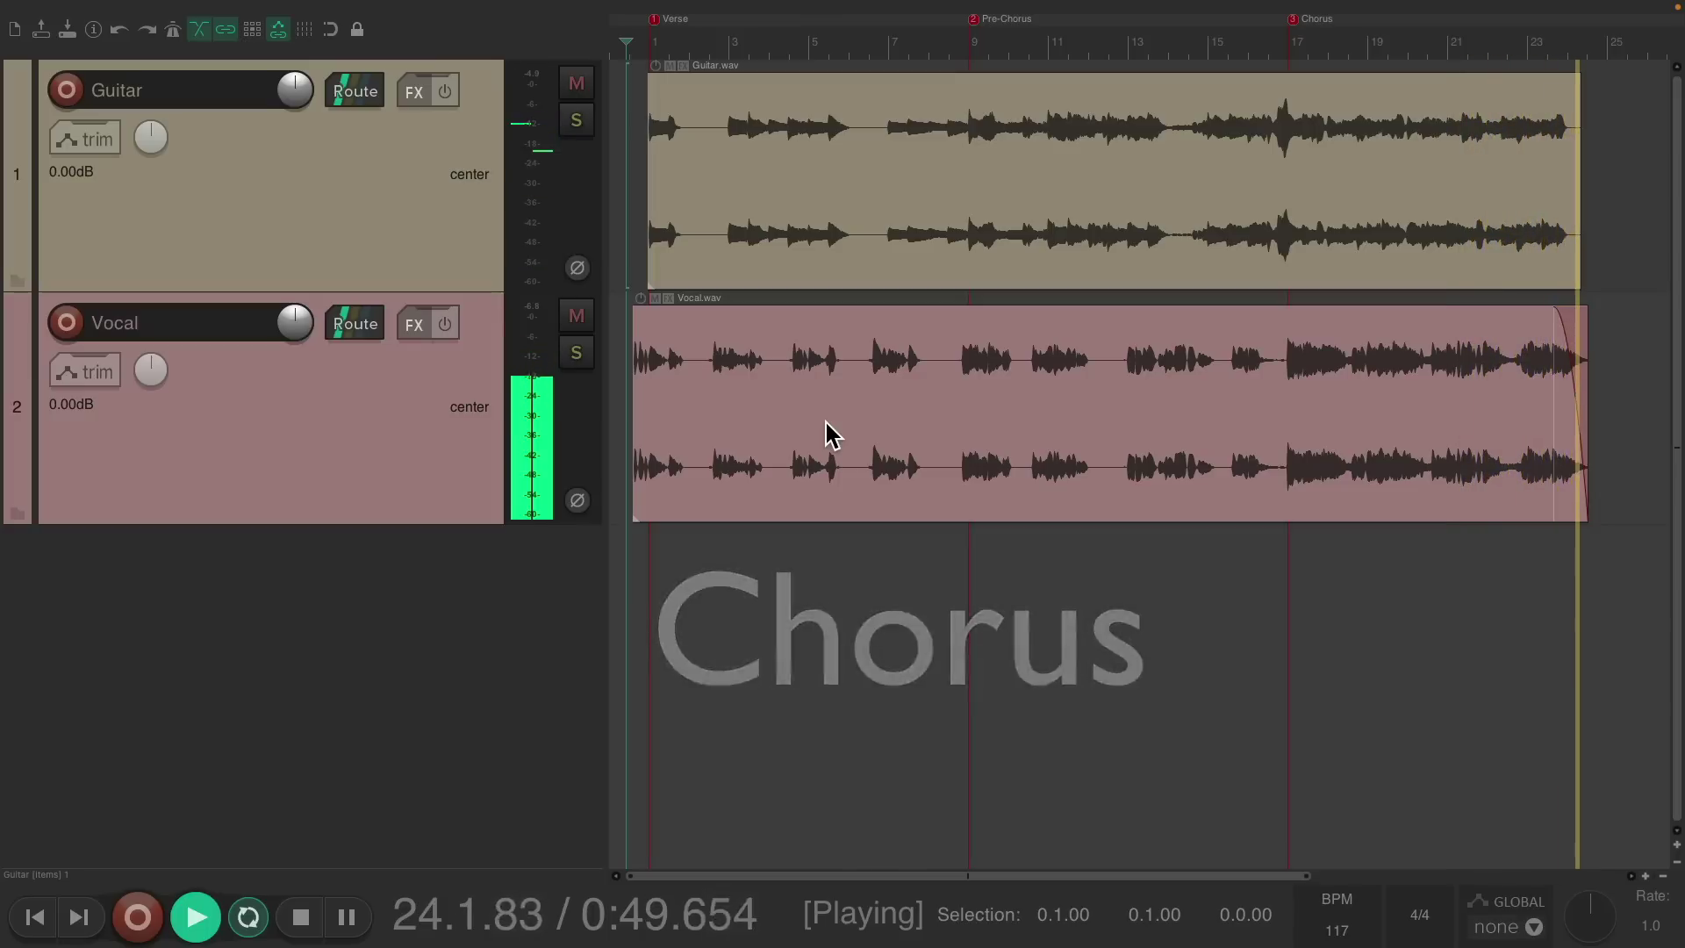
key("space")
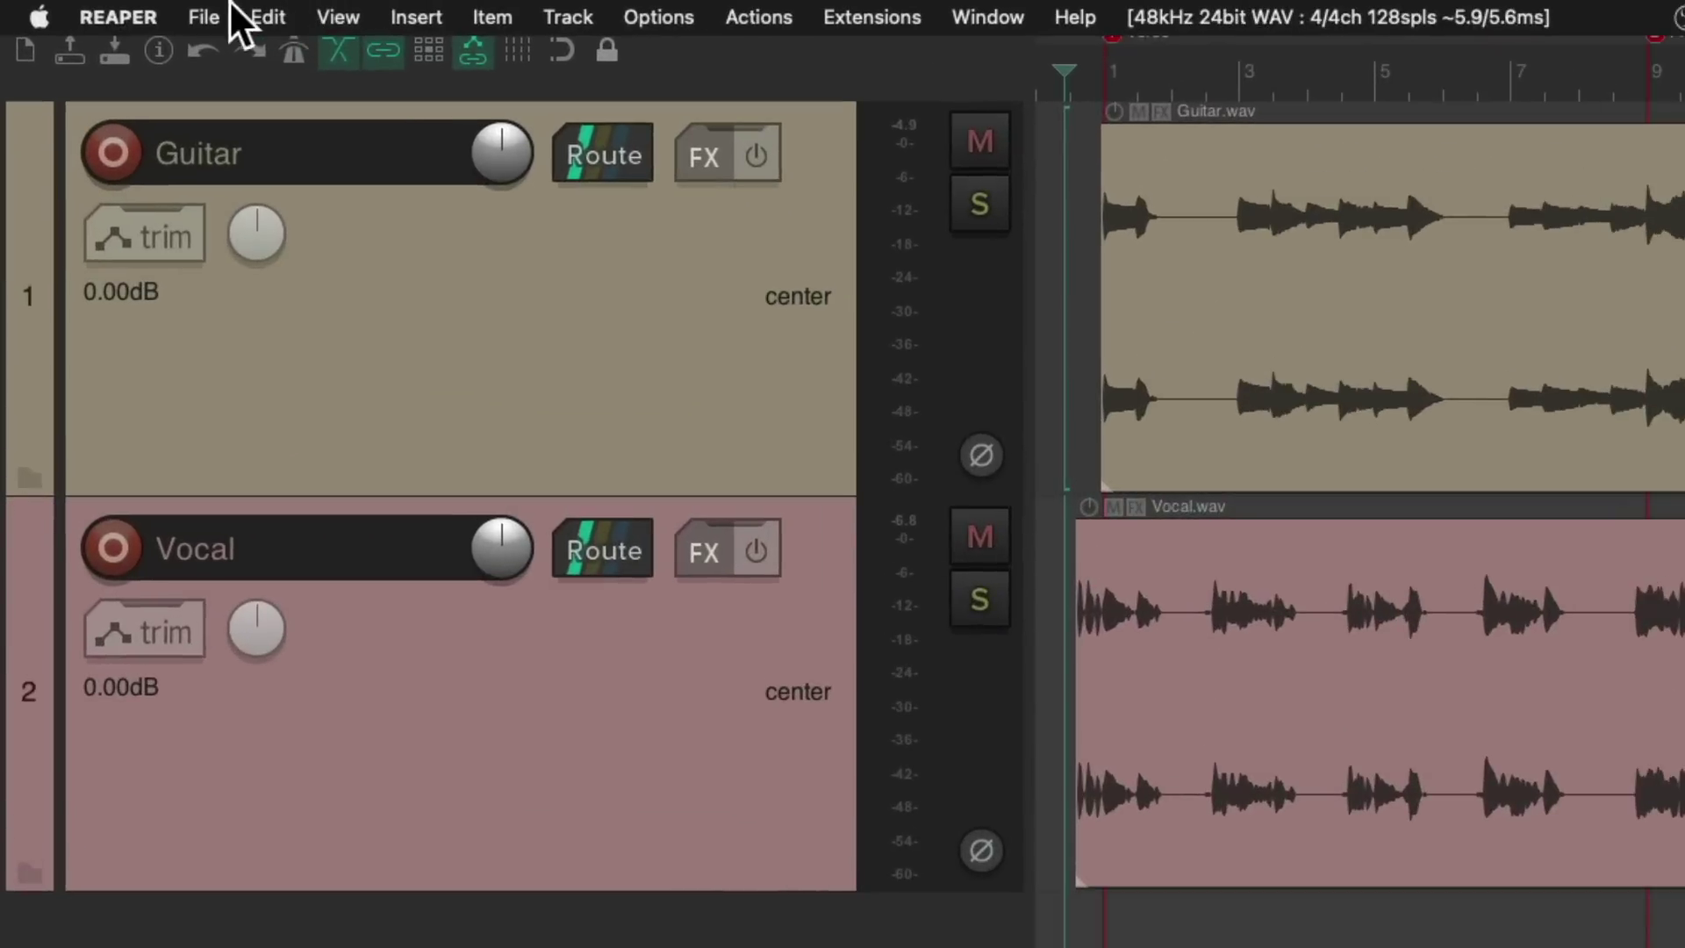
Save the project under the new name "Way of the World - Verse" in the same folder
left_click(210, 16)
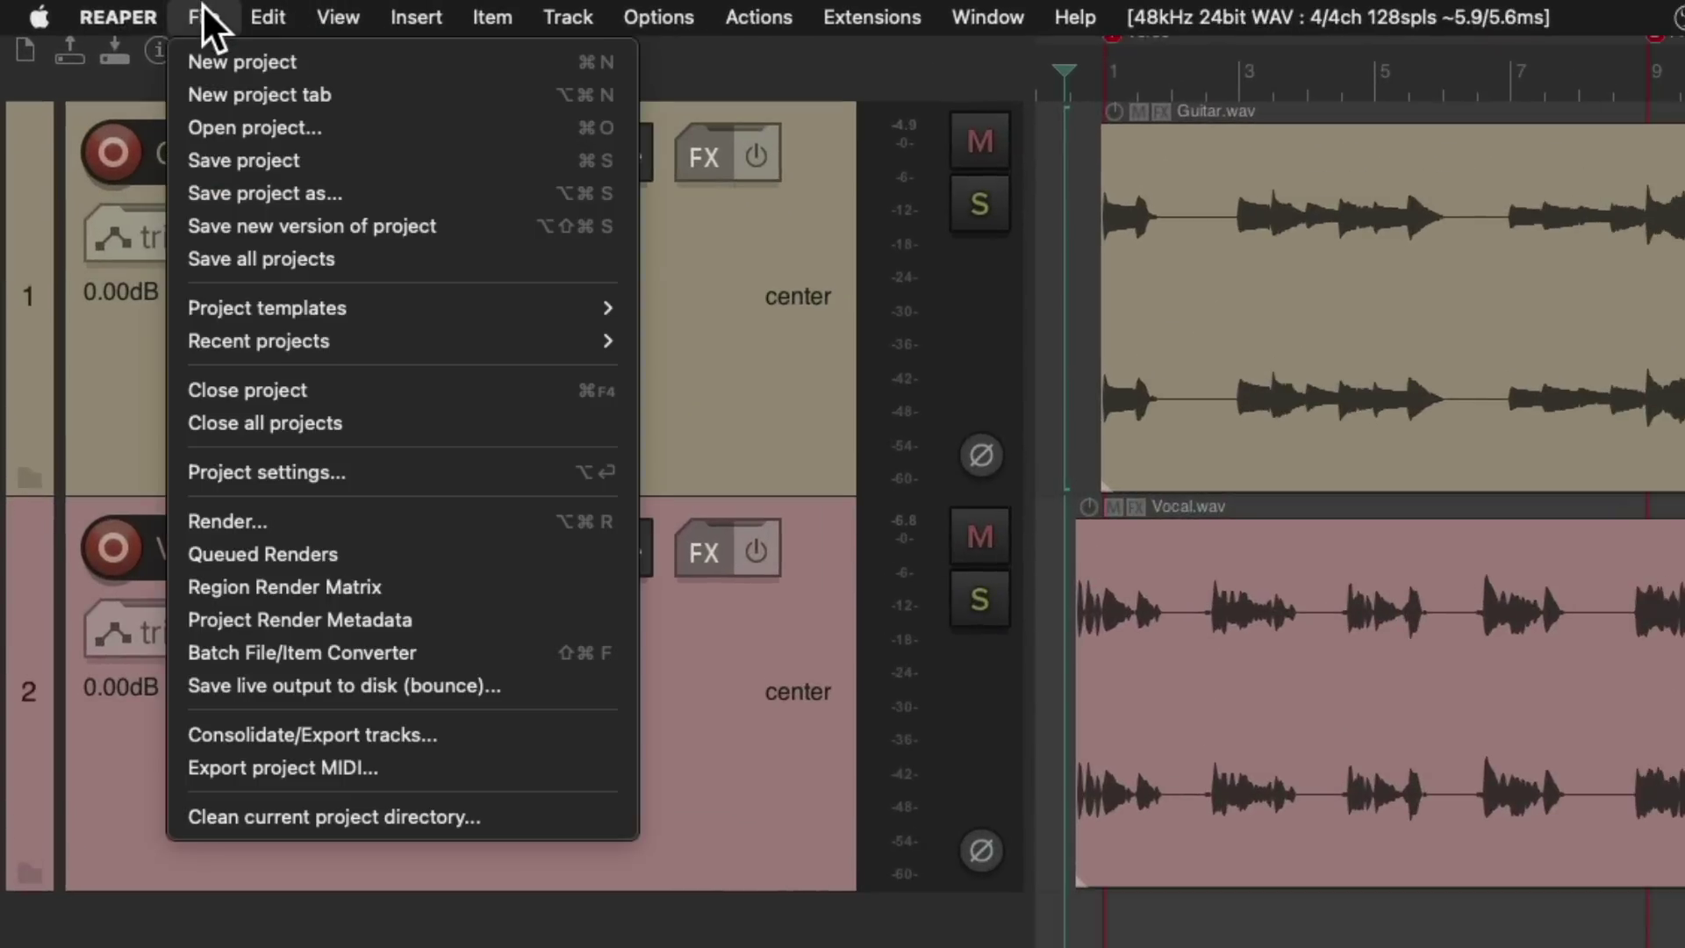
left_click(181, 193)
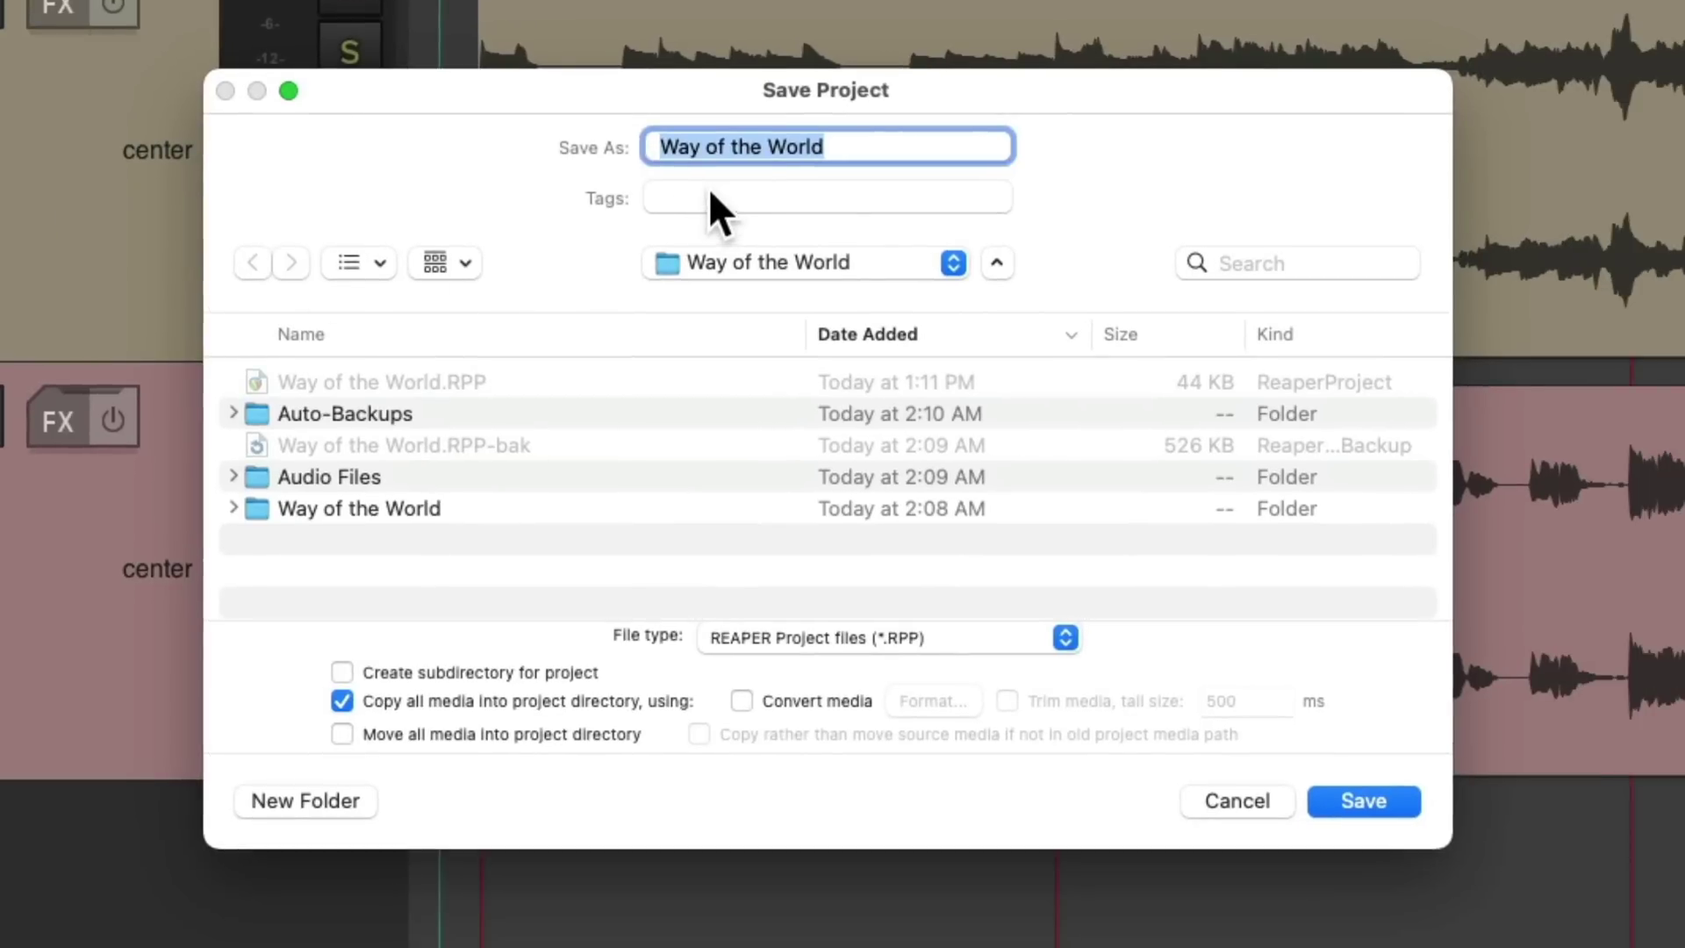
left_click(904, 146)
type("- Verse")
key("Return")
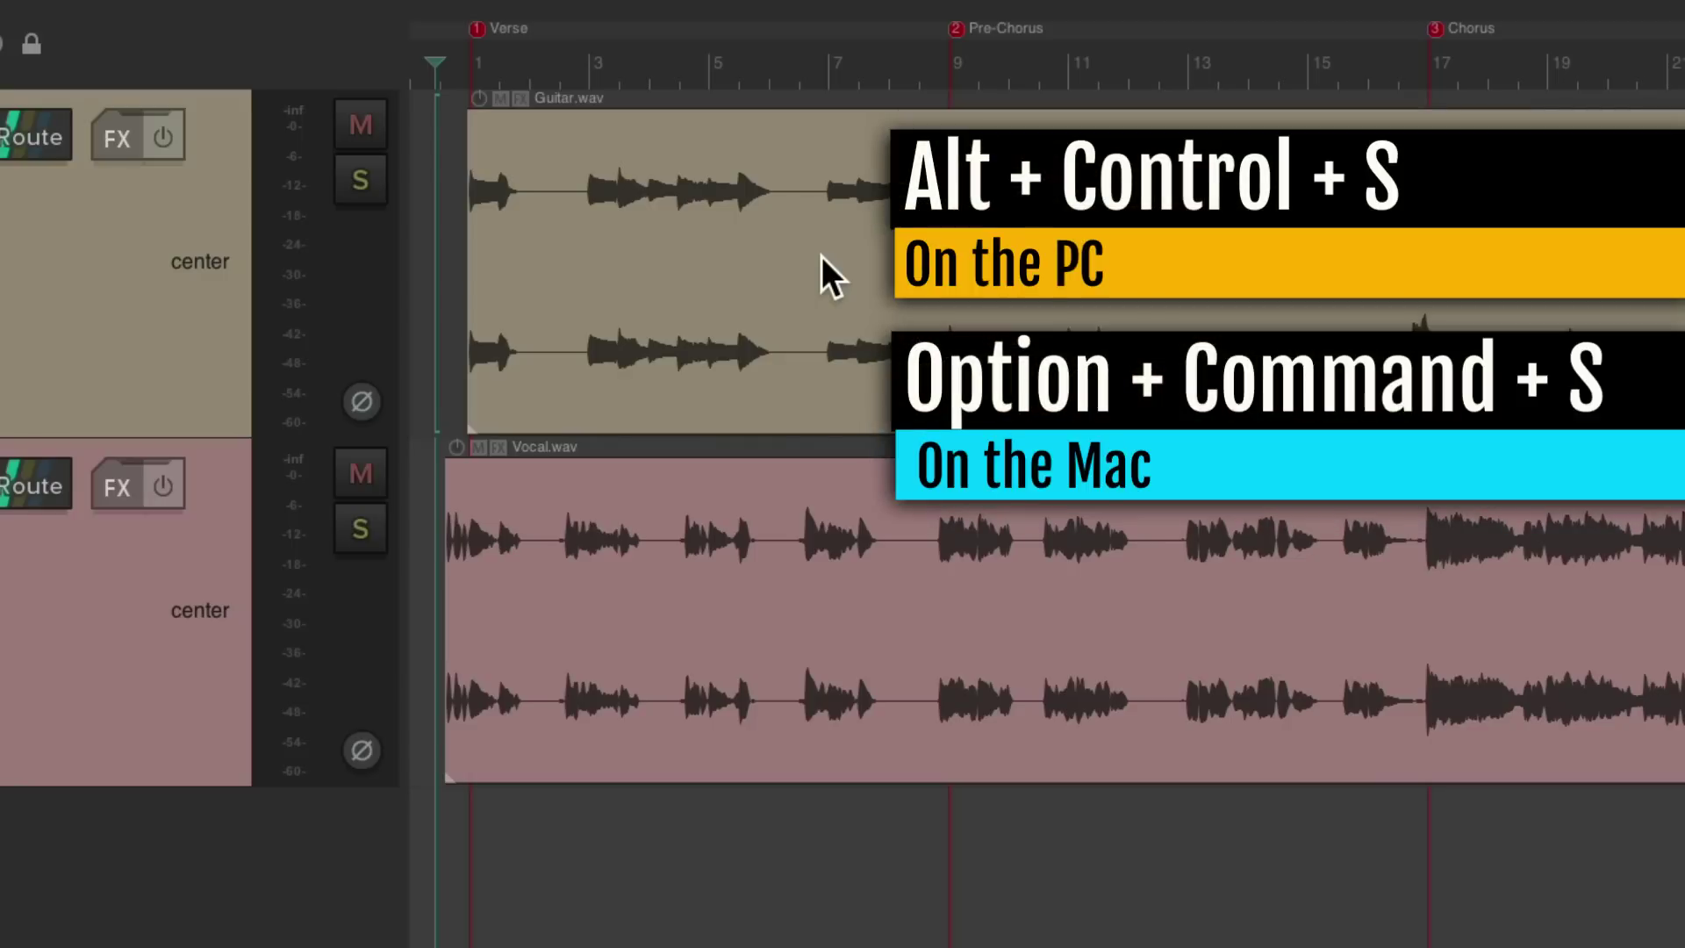
Save another copy of the project as "Way of the World - Pre Chorus"
key("alt+super+s")
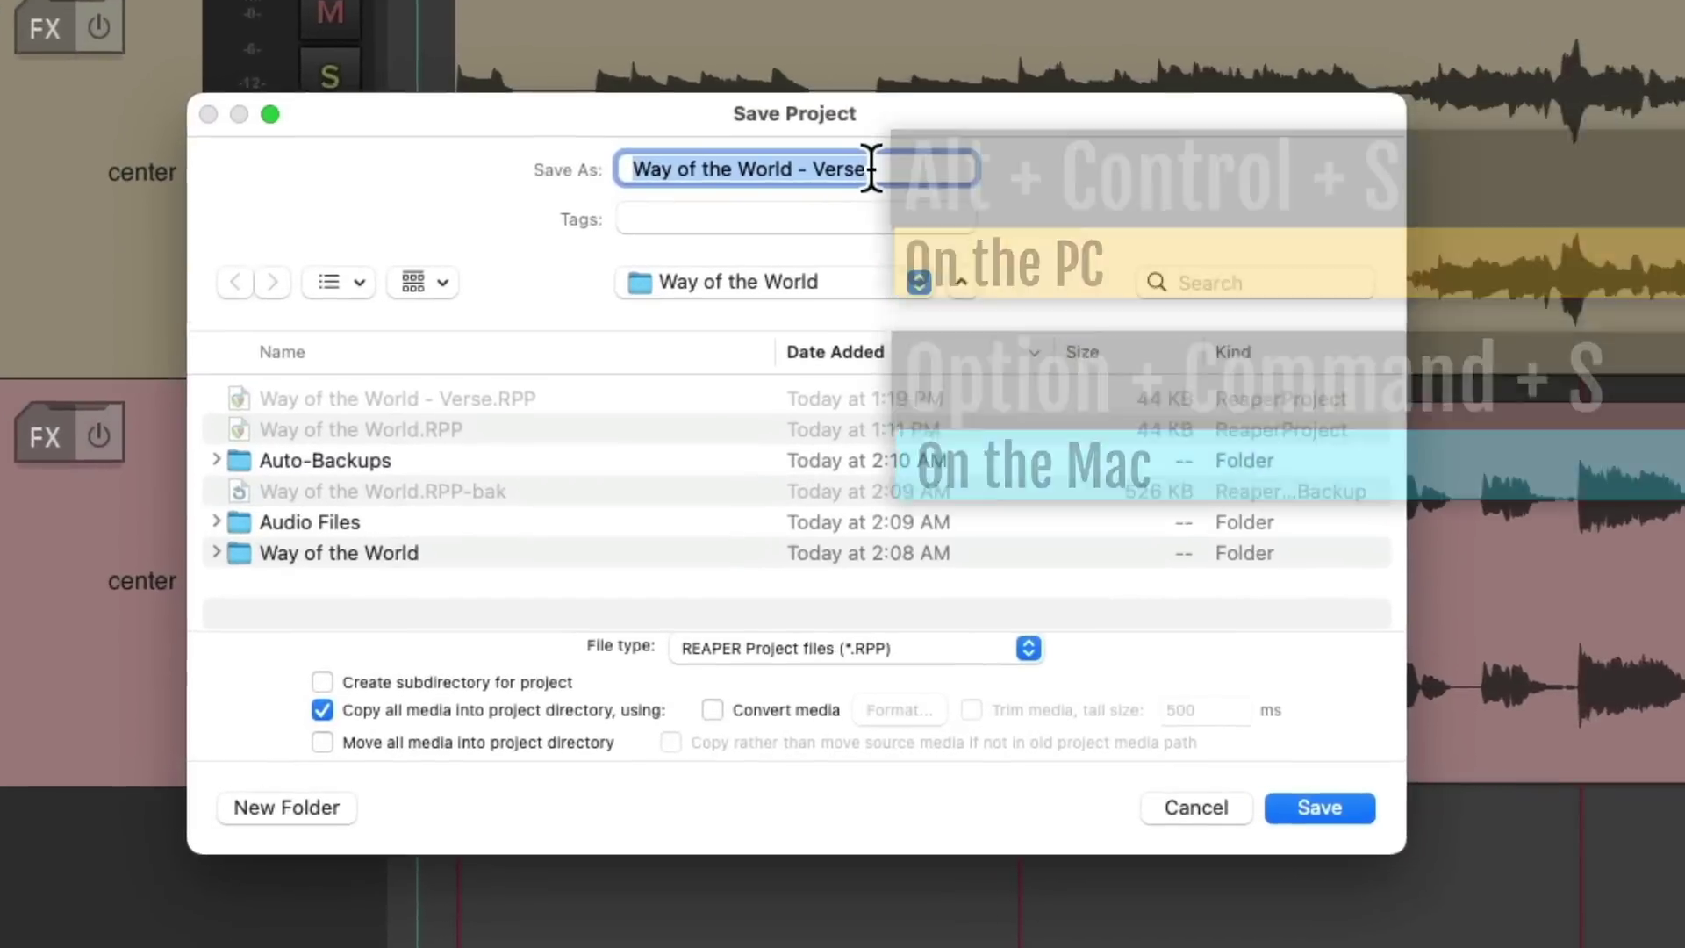
double_click(862, 139)
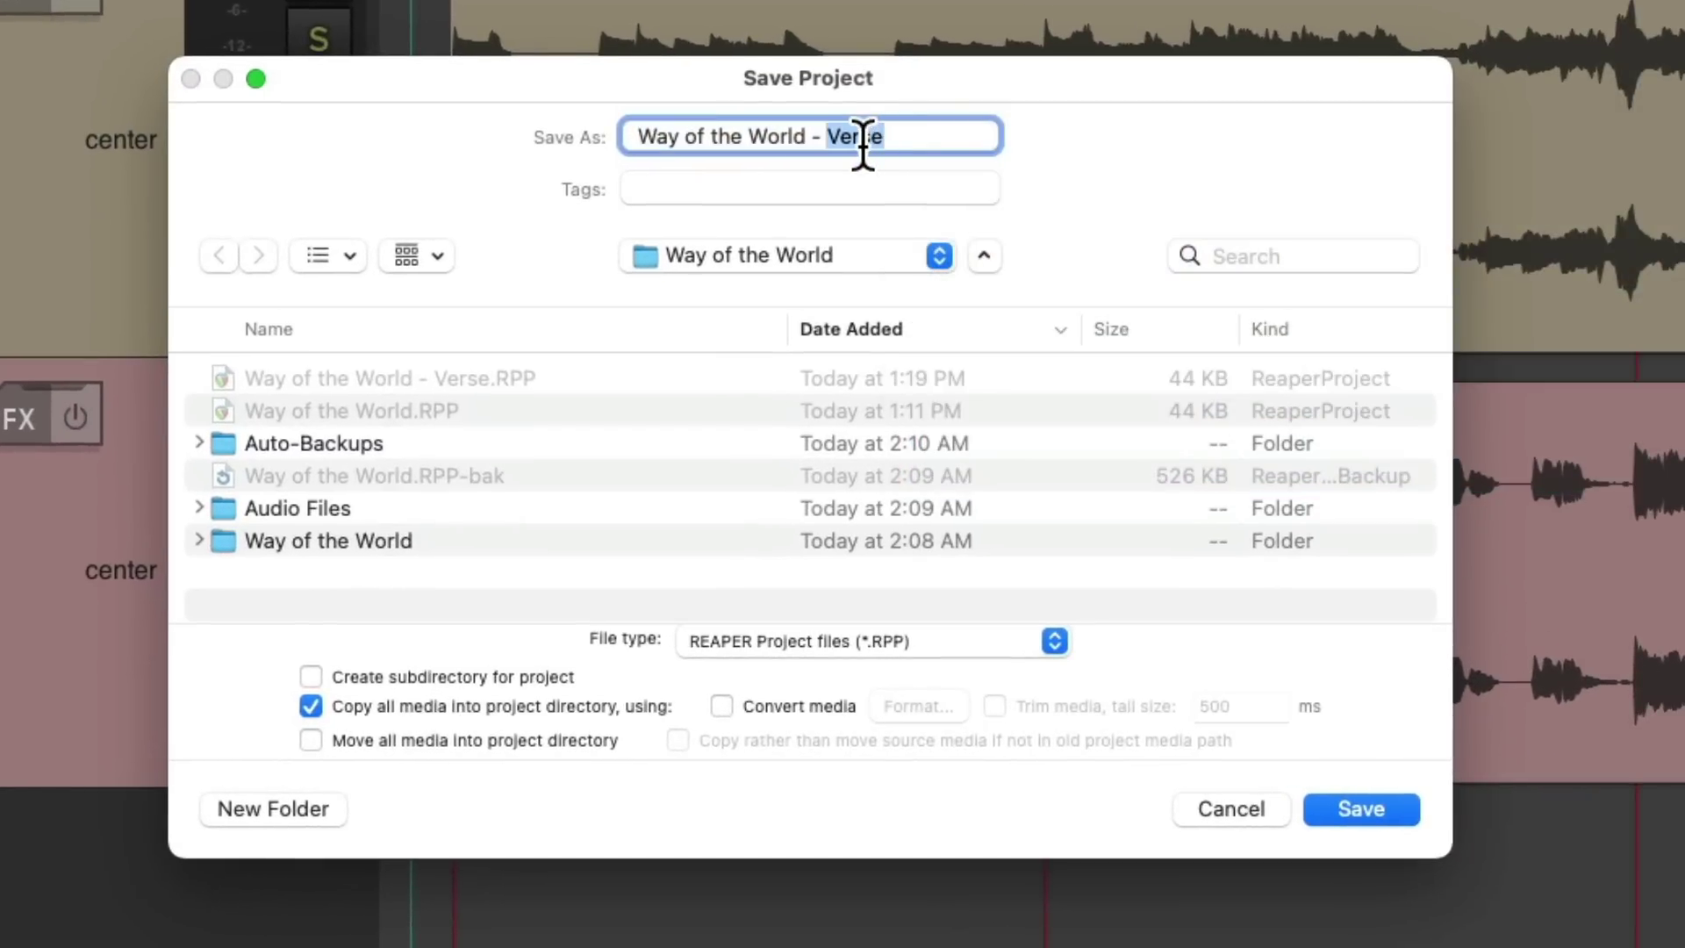
type("Pre Chorus")
key("Return")
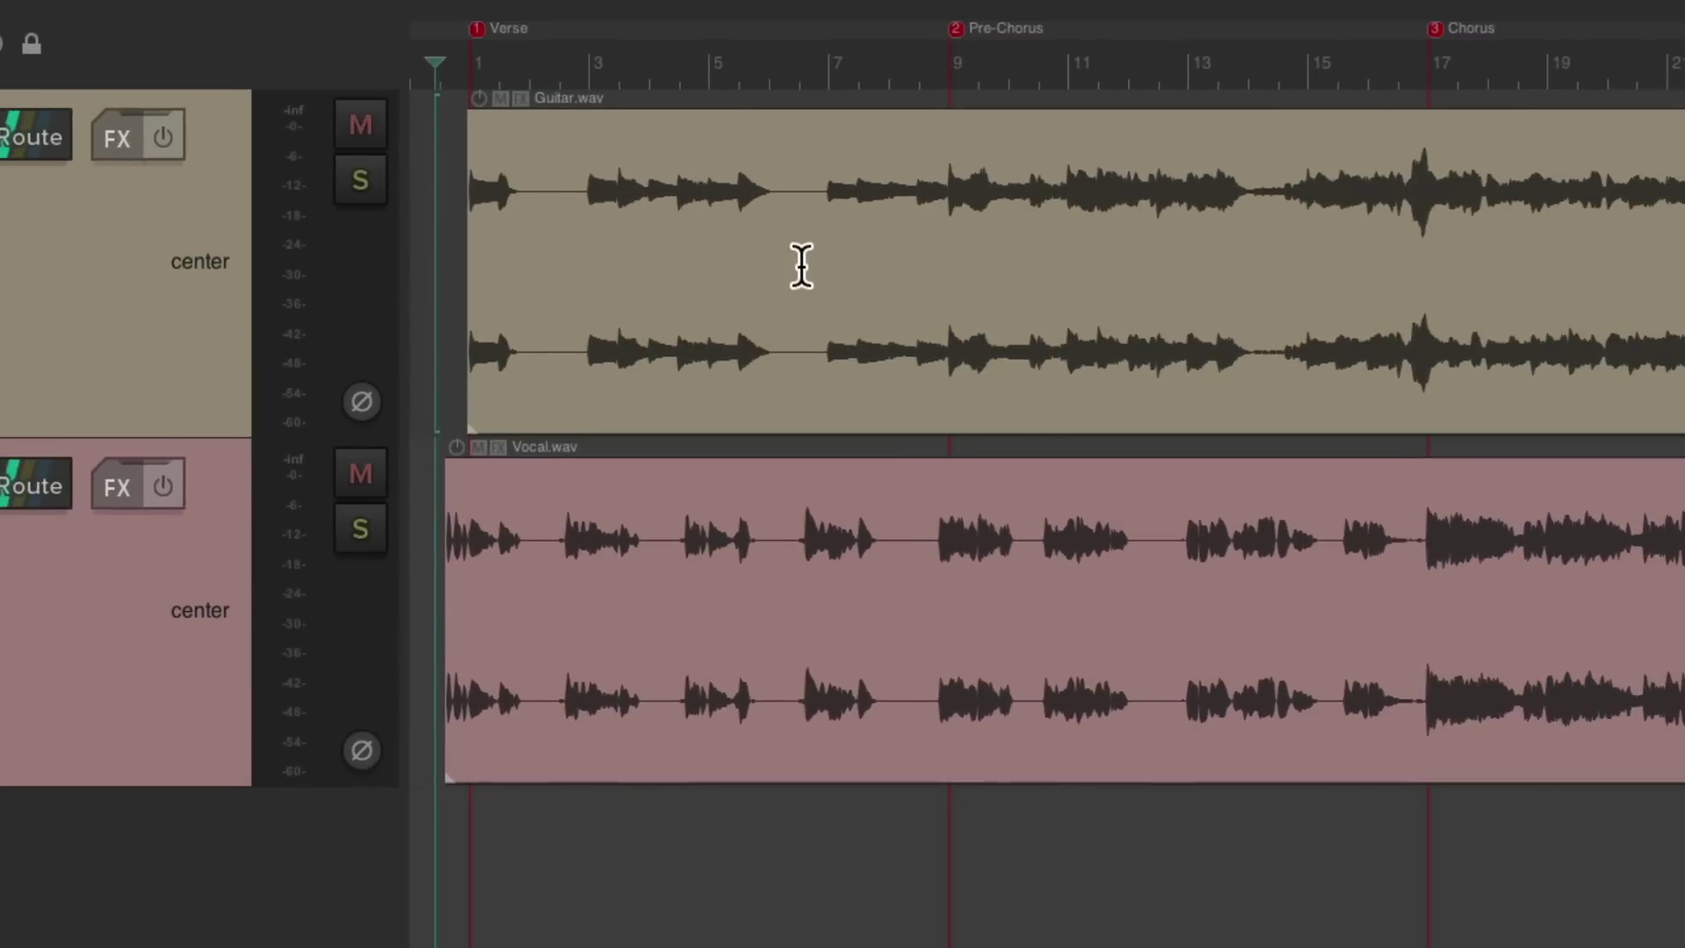
Save a third copy of the project as "Way of the World - Chorus"
key("alt+super+s")
left_click(858, 141)
key("BackSpace")
key("BackSpace")
key("BackSpace")
key("BackSpace")
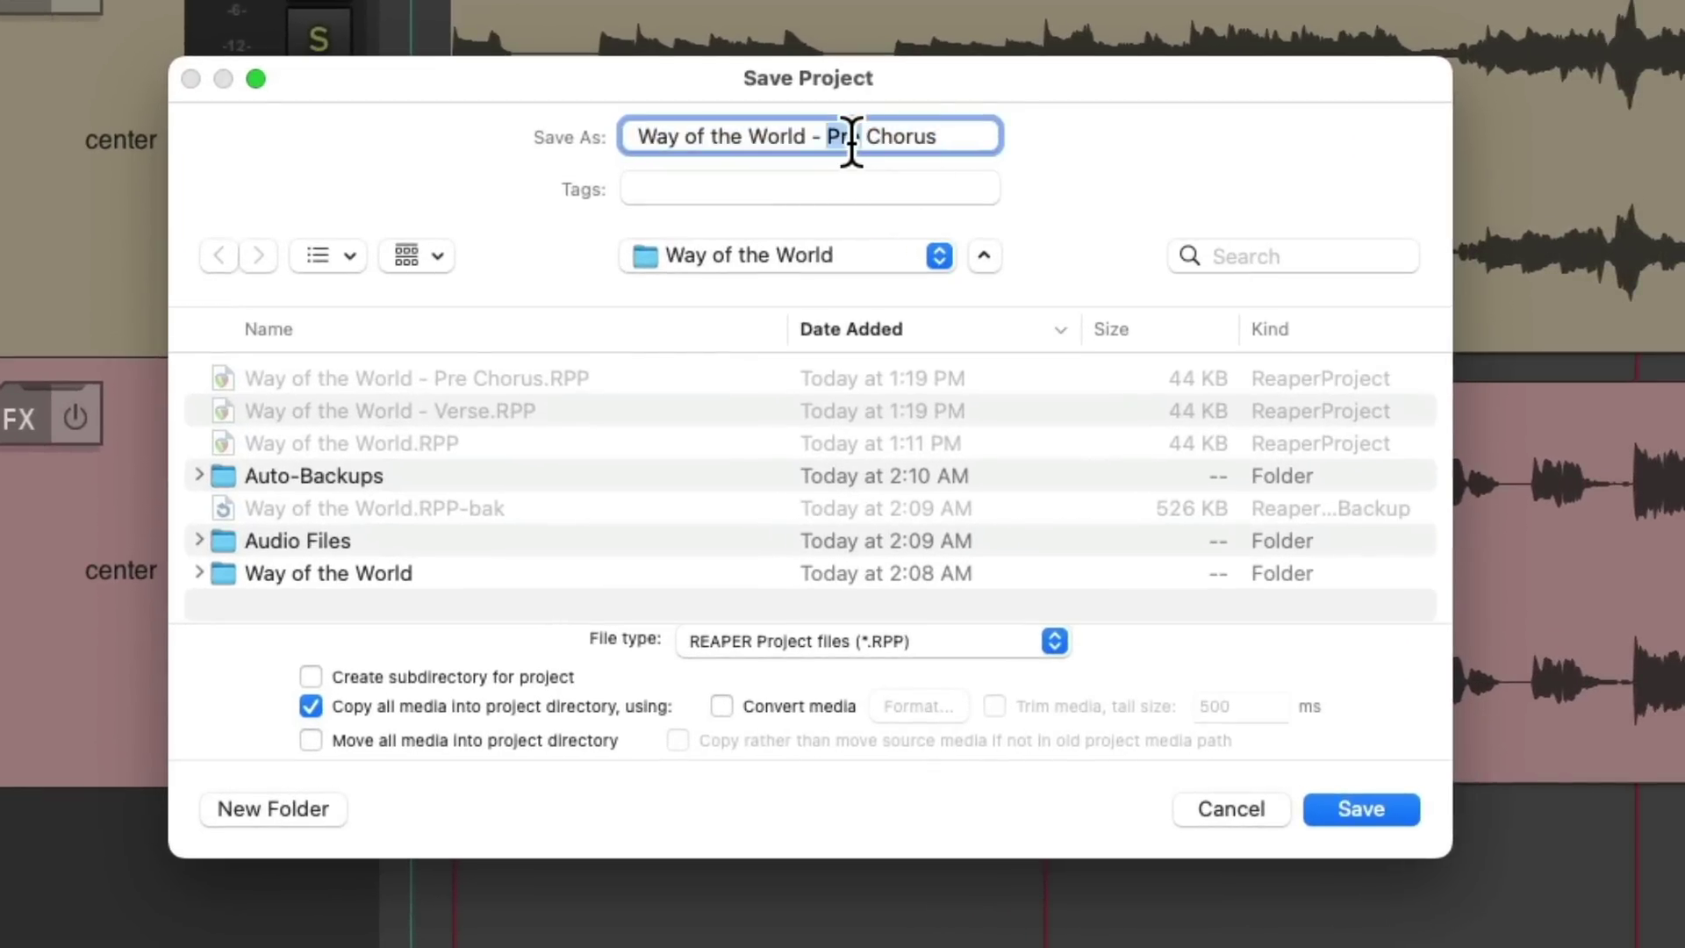
key("Delete")
key("Return")
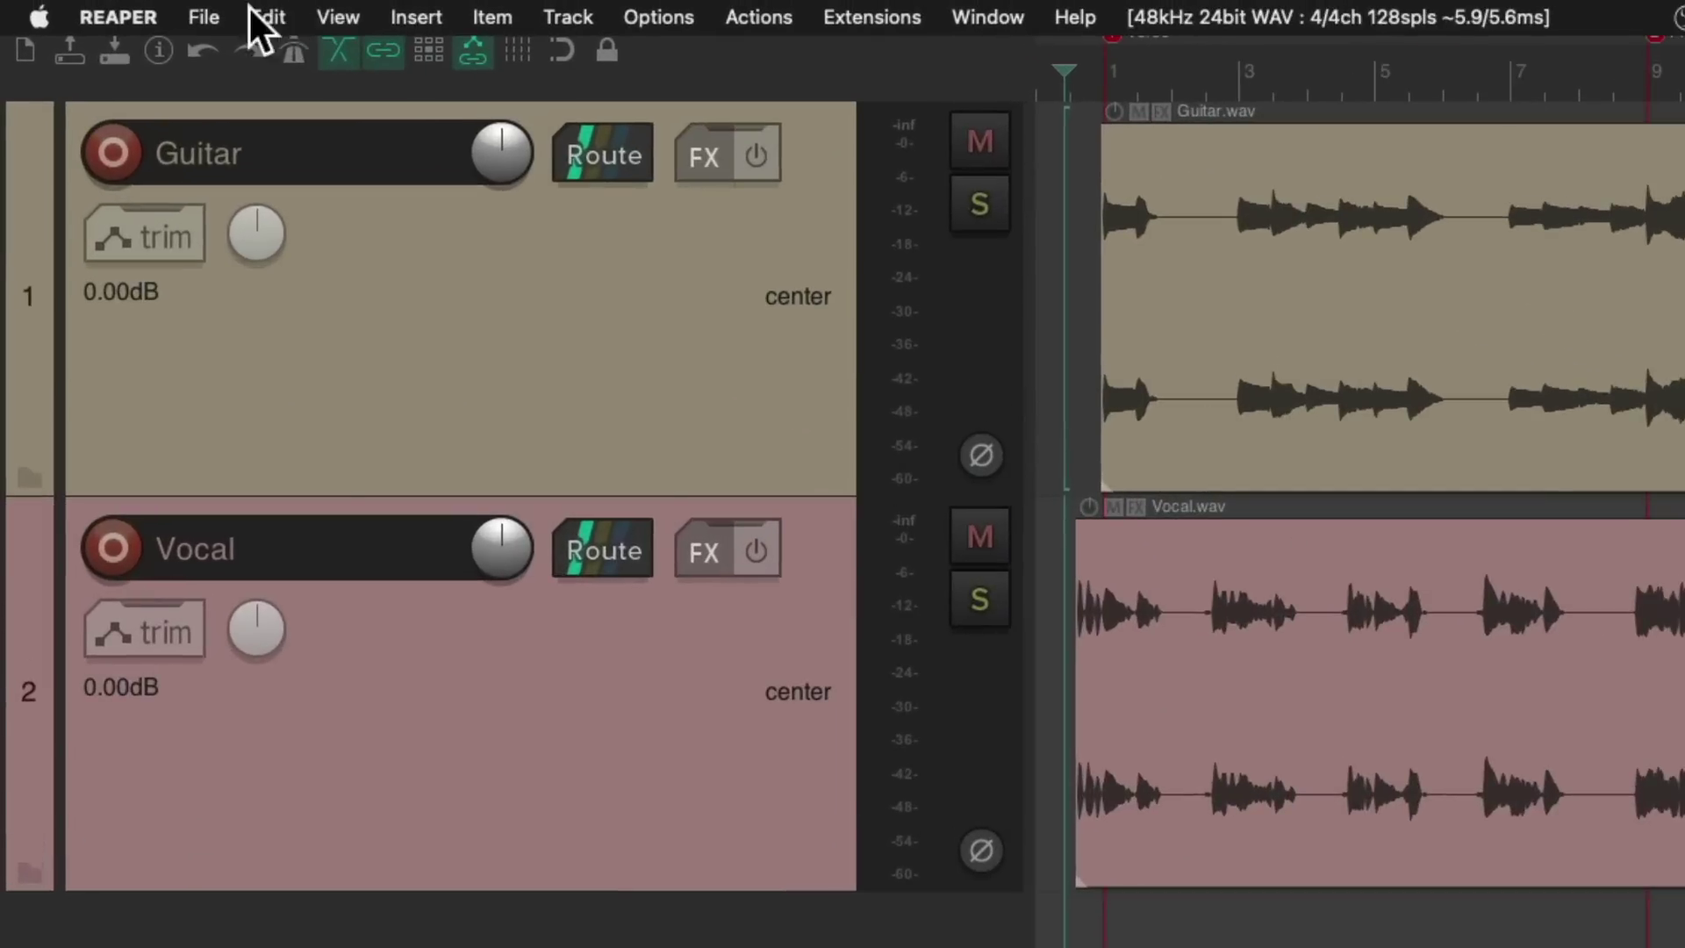
Open the recent project "Way of the World - Verse.RPP" in a new project tab
left_click(122, 9)
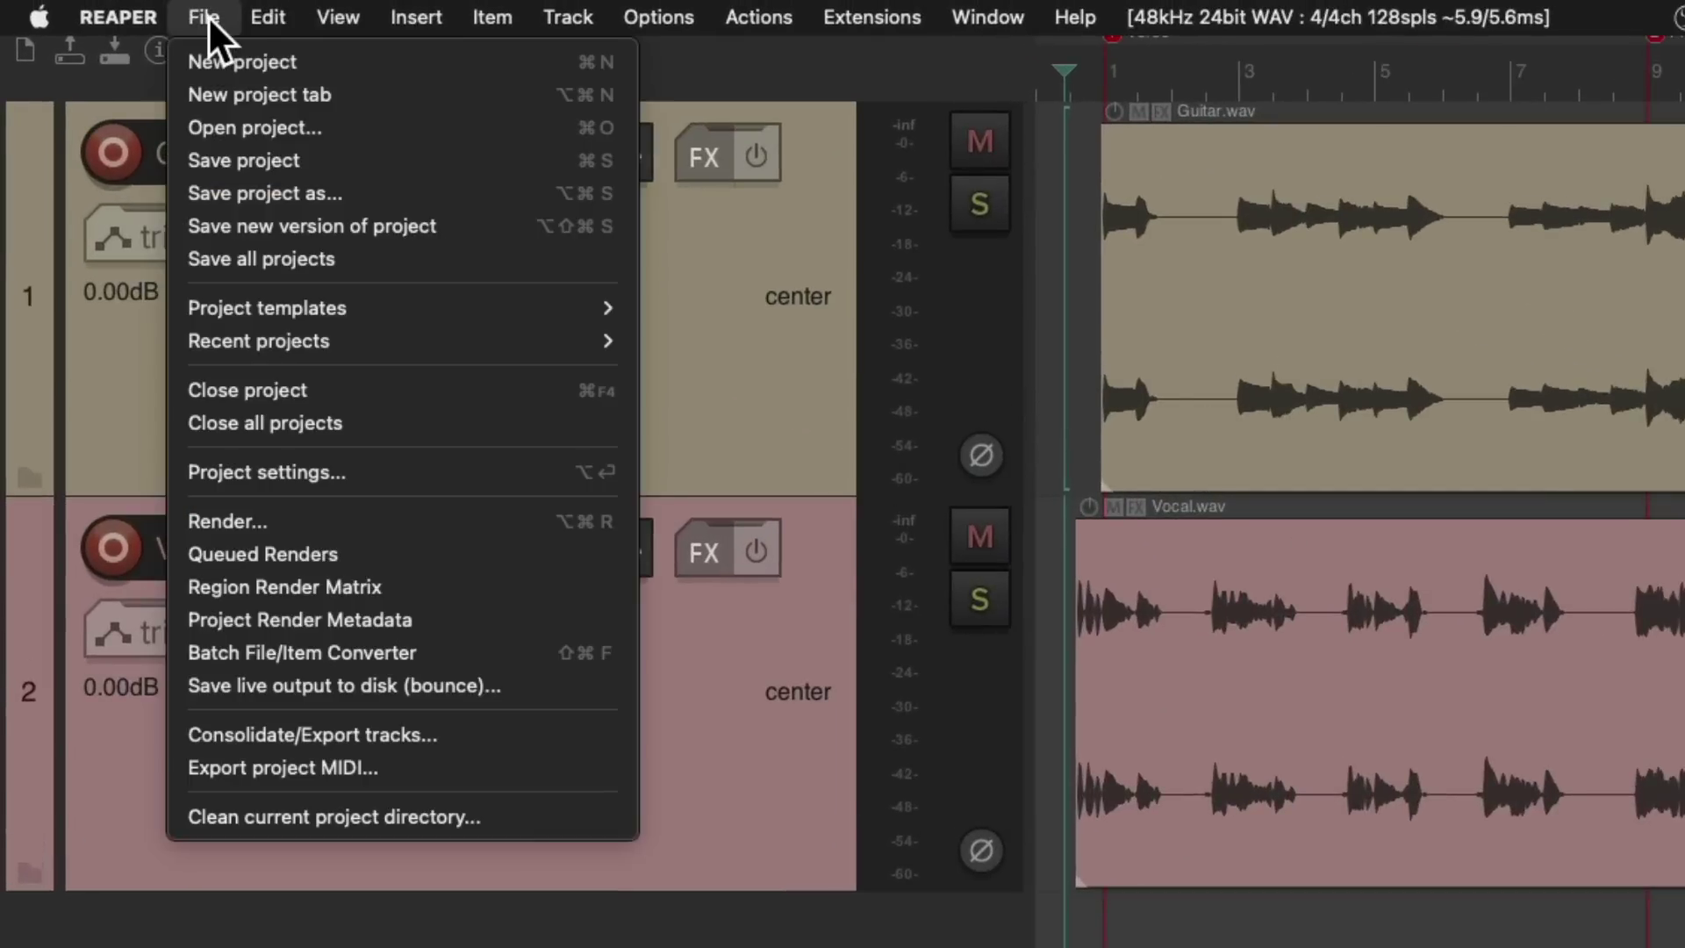
mouse_move(222, 330)
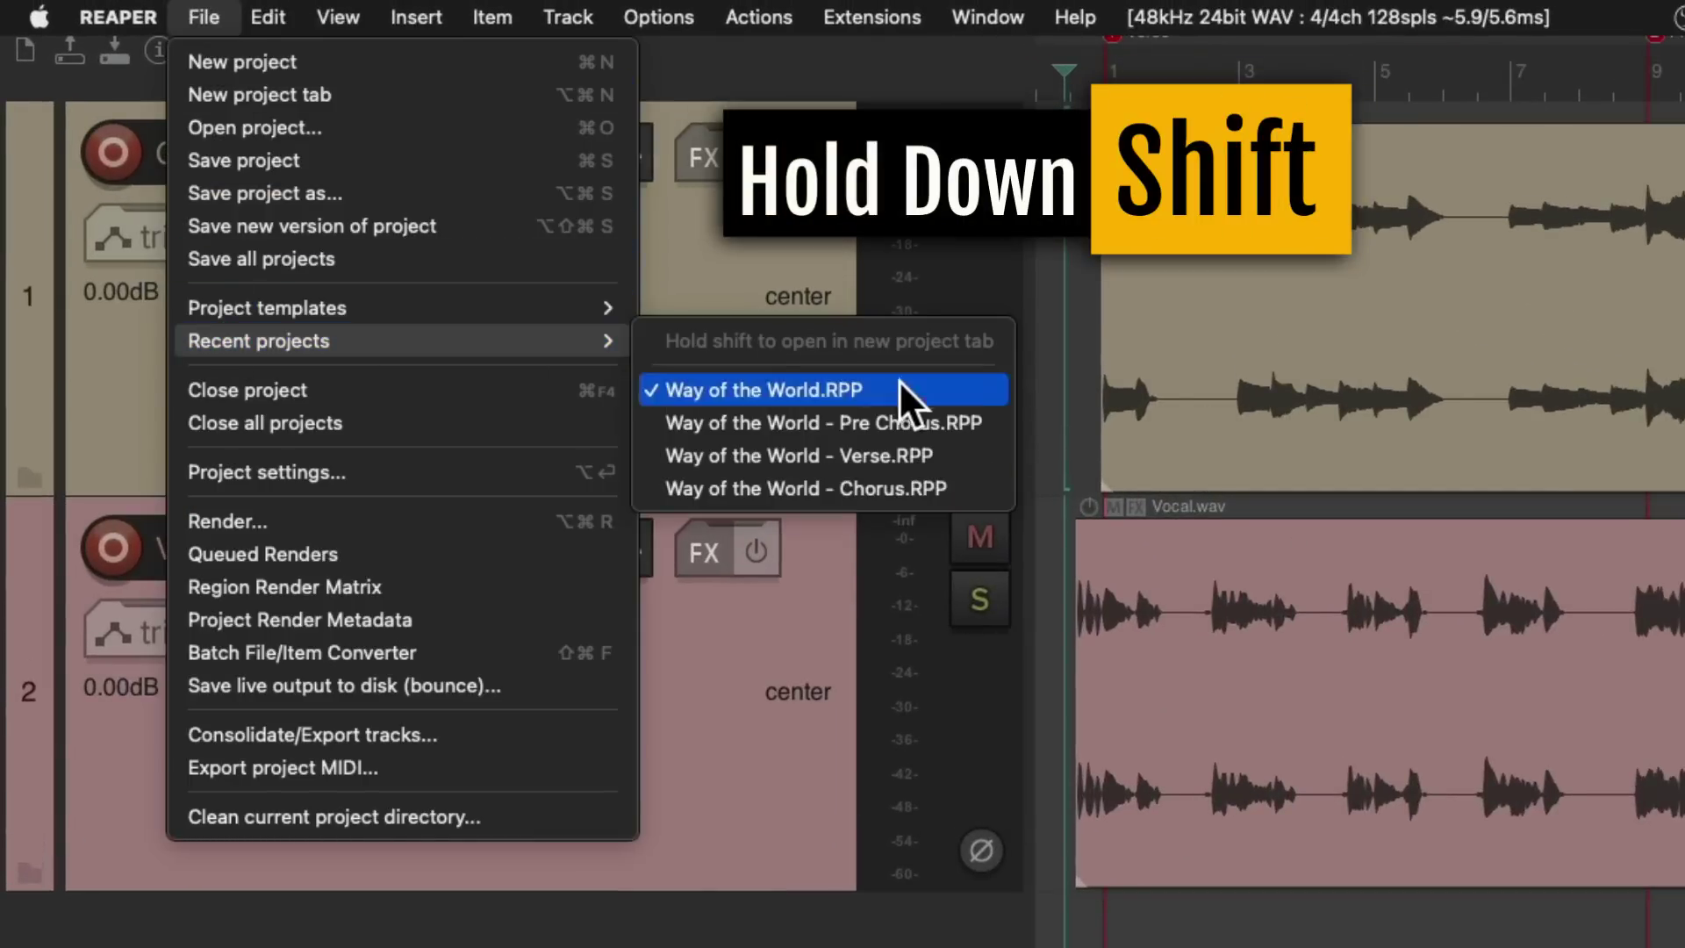
left_click(816, 444, "shift")
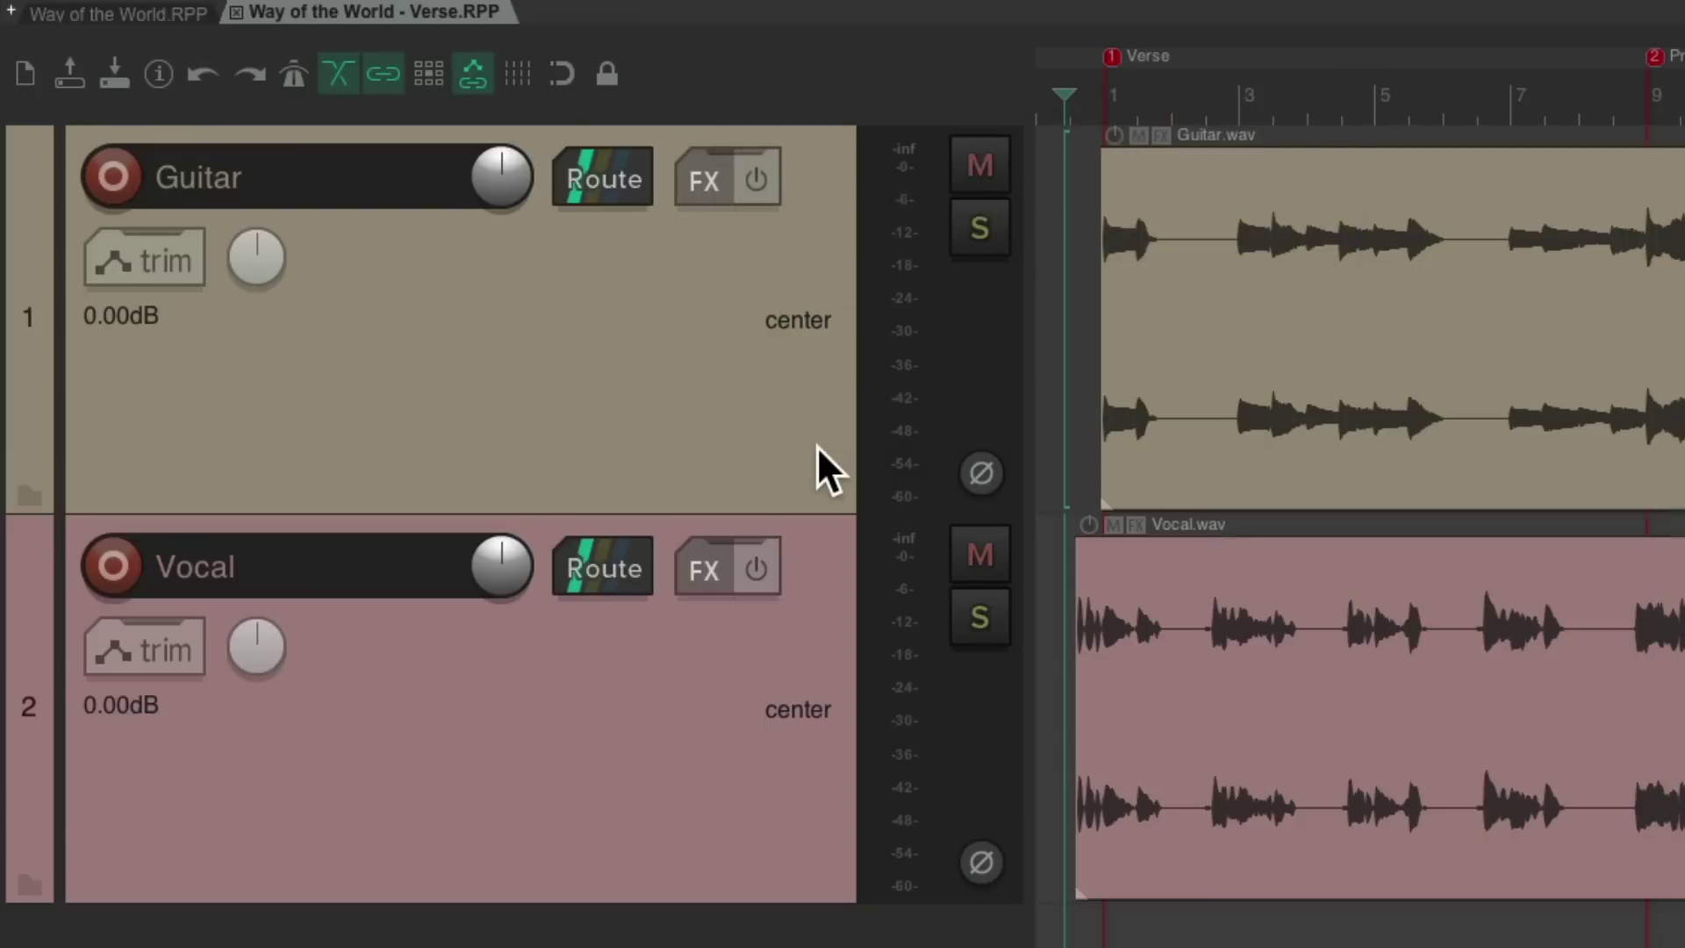
Open the recent project "Way of the World - Pre Chorus.RPP" in a new project tab
mouse_move(334, 7)
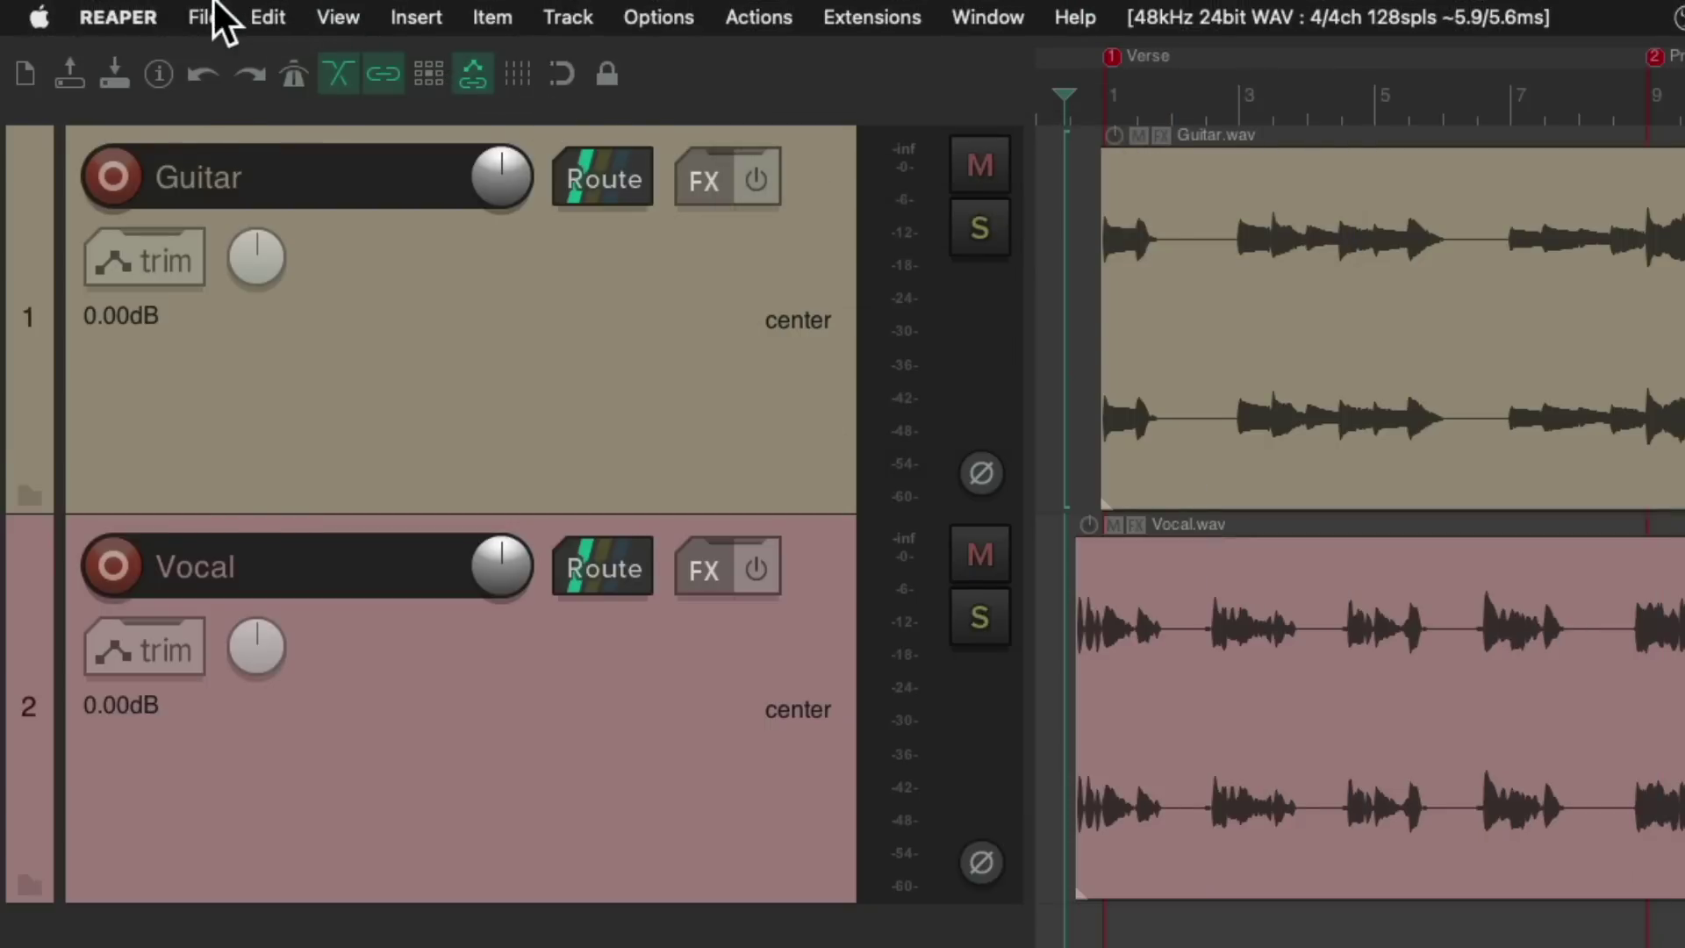
left_click(211, 17)
mouse_move(232, 338)
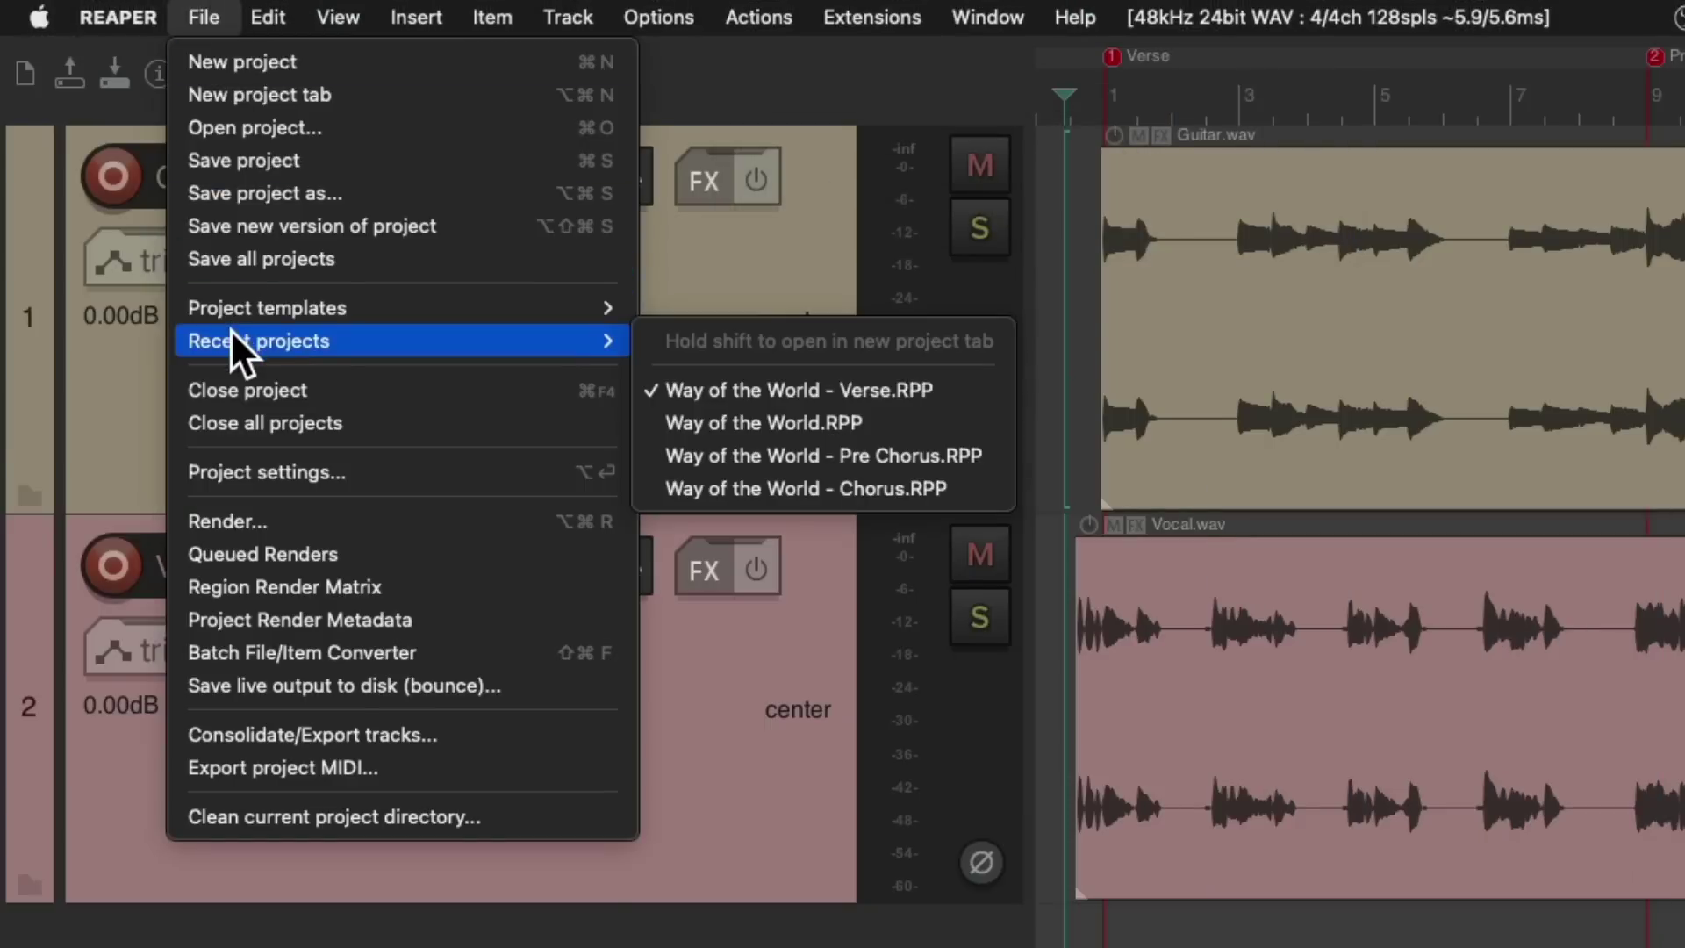
left_click(809, 454, "shift")
Open the recent project "Way of the World - Chorus.RPP" in a new project tab
mouse_move(324, 15)
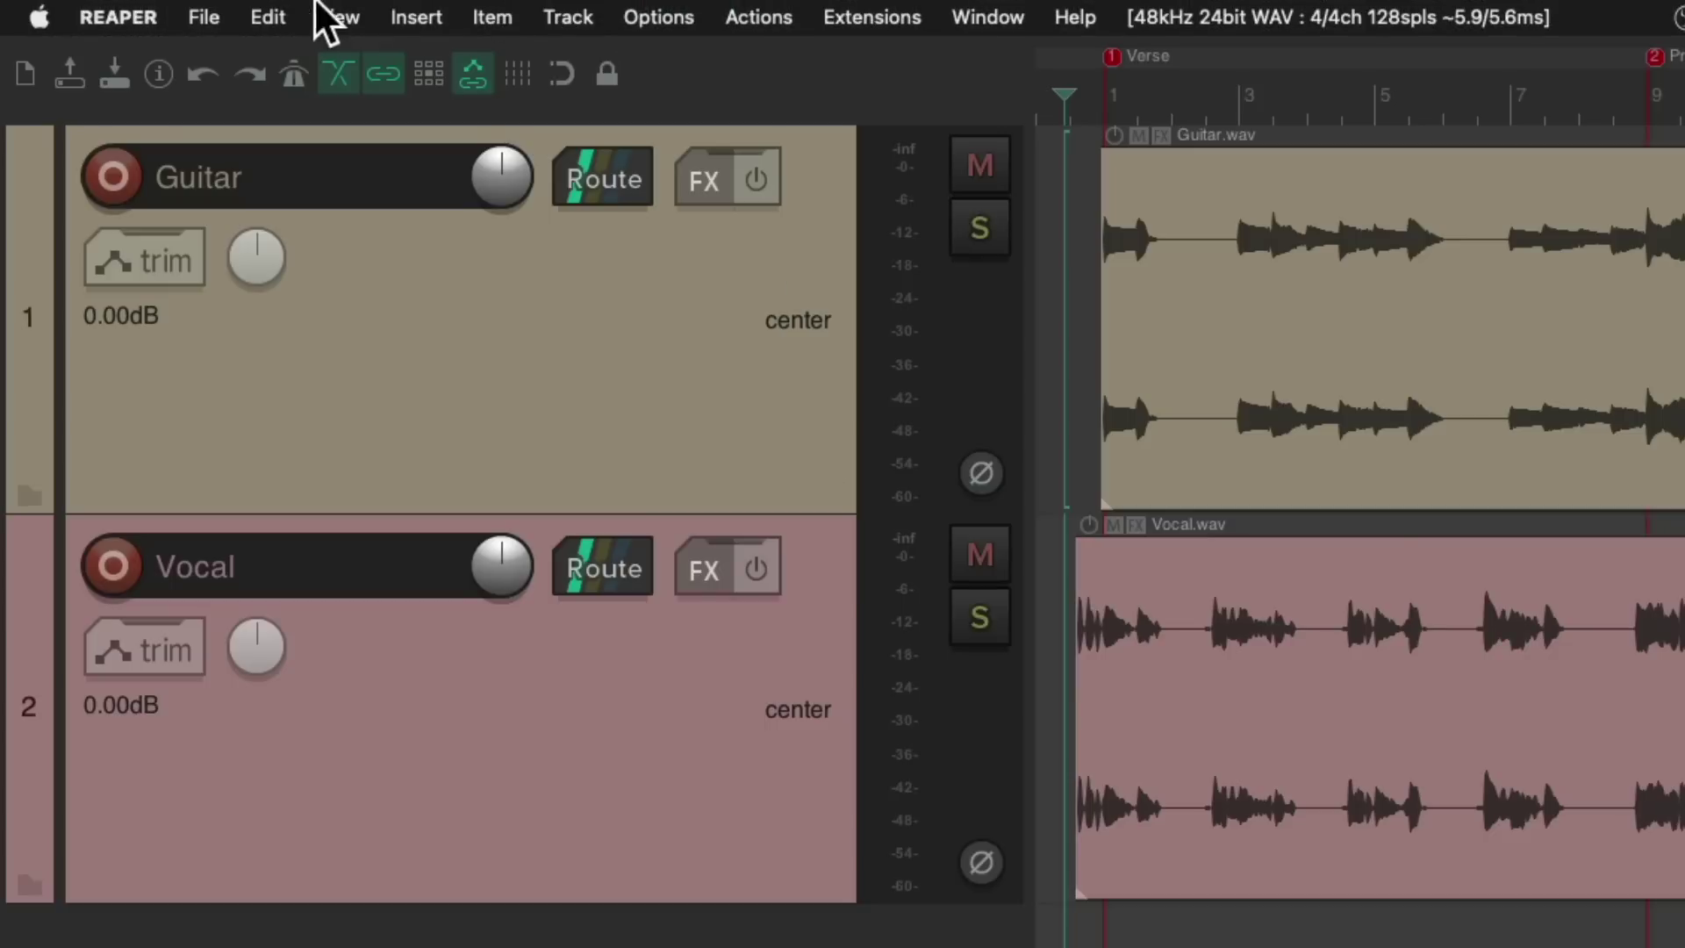
left_click(211, 17)
mouse_move(597, 344)
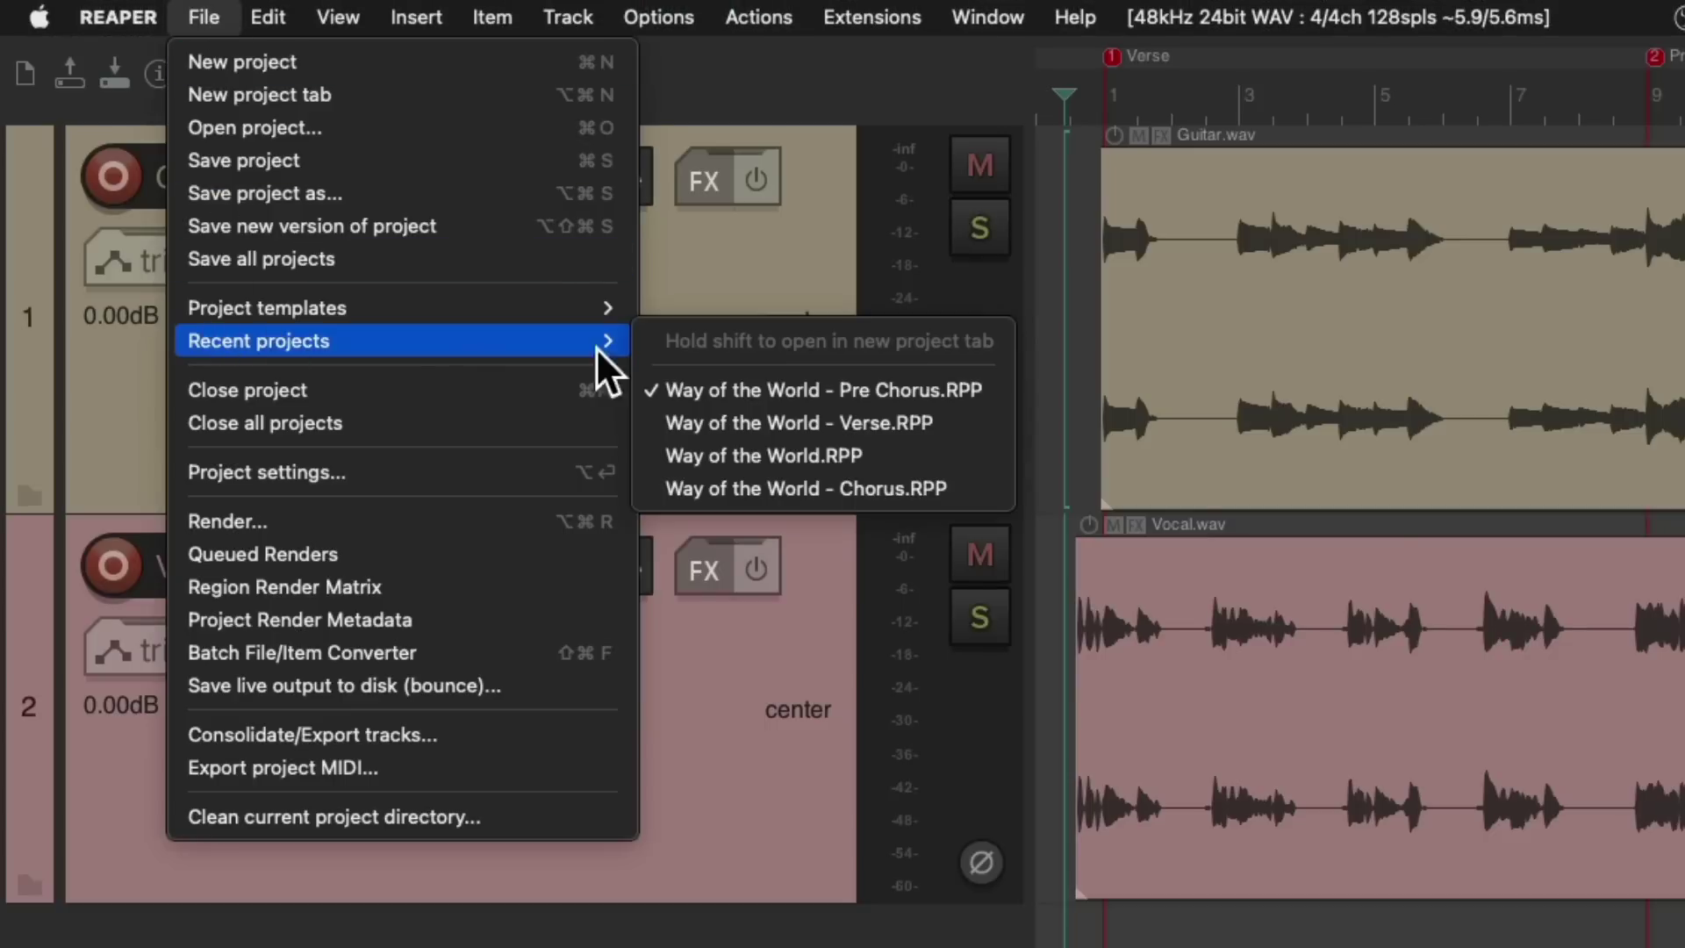
left_click(923, 488, "shift")
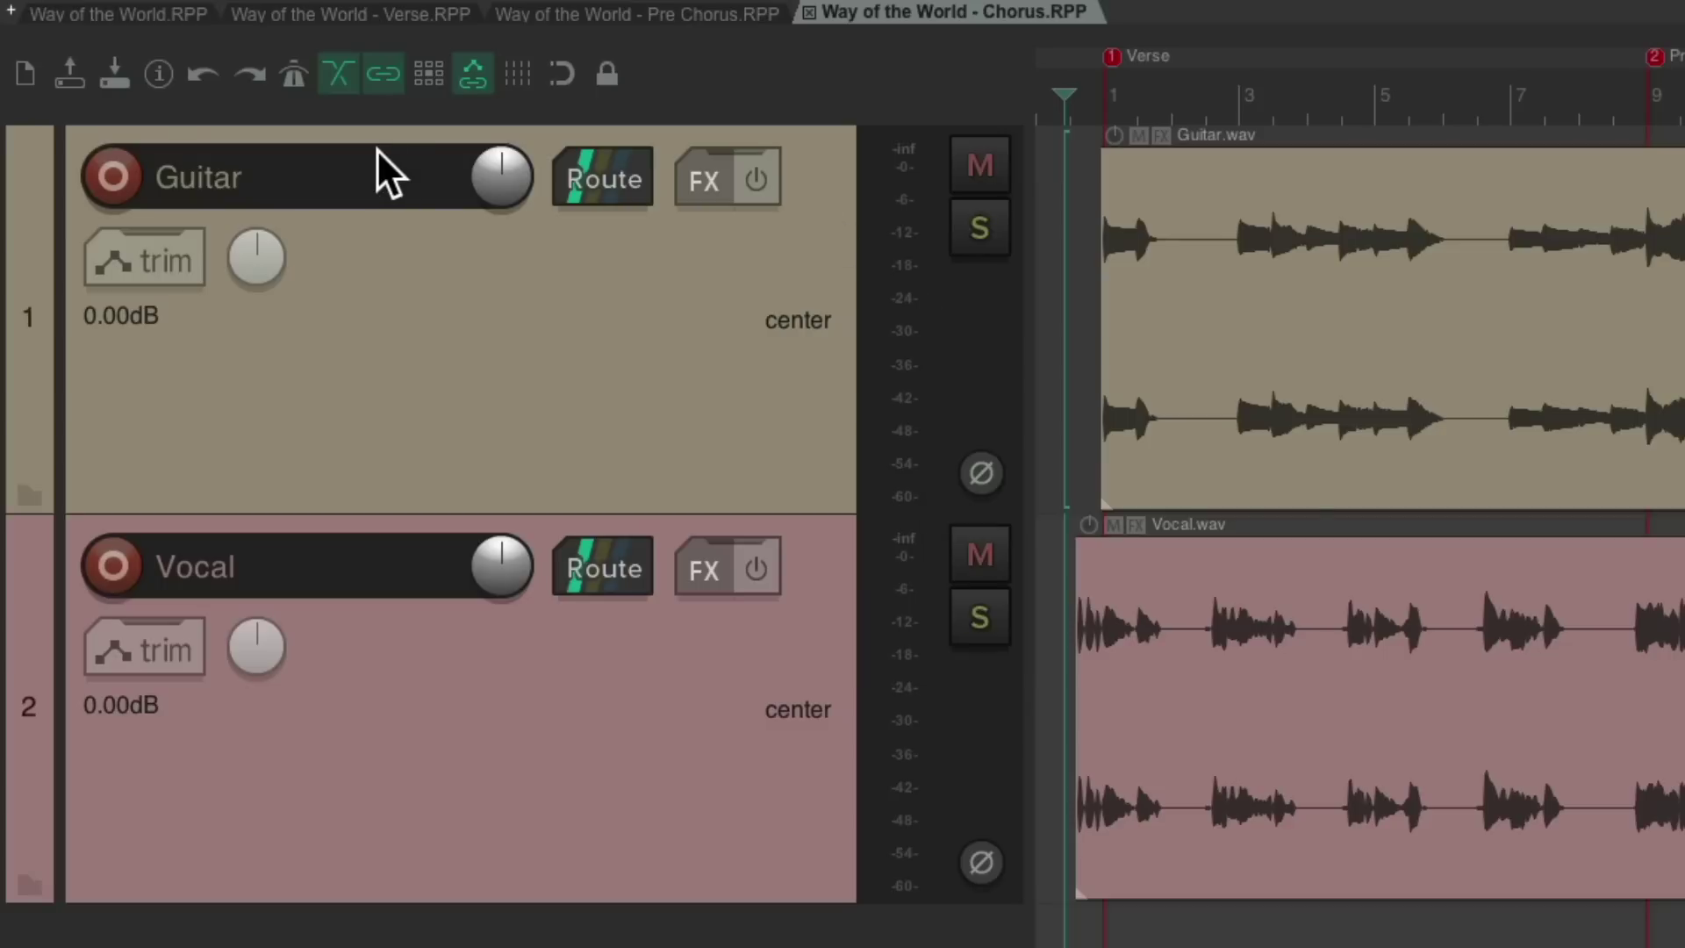
View each open project in turn: the original, Verse, Pre Chorus and Chorus versions
left_click(167, 14)
left_click(340, 12)
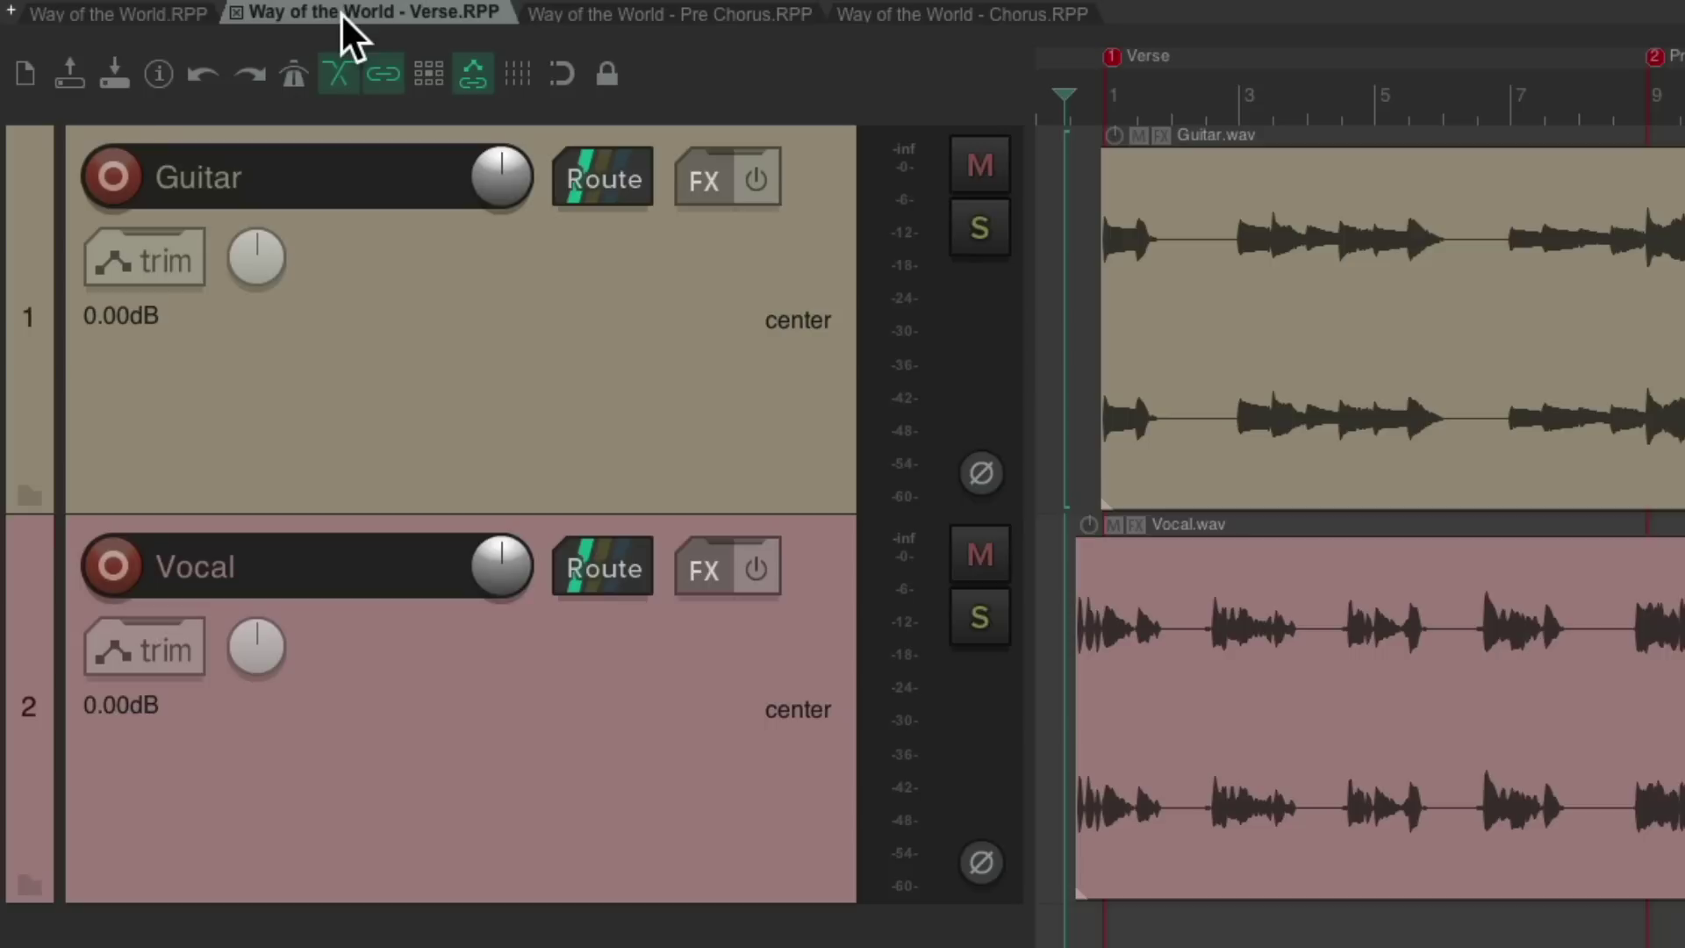
left_click(598, 12)
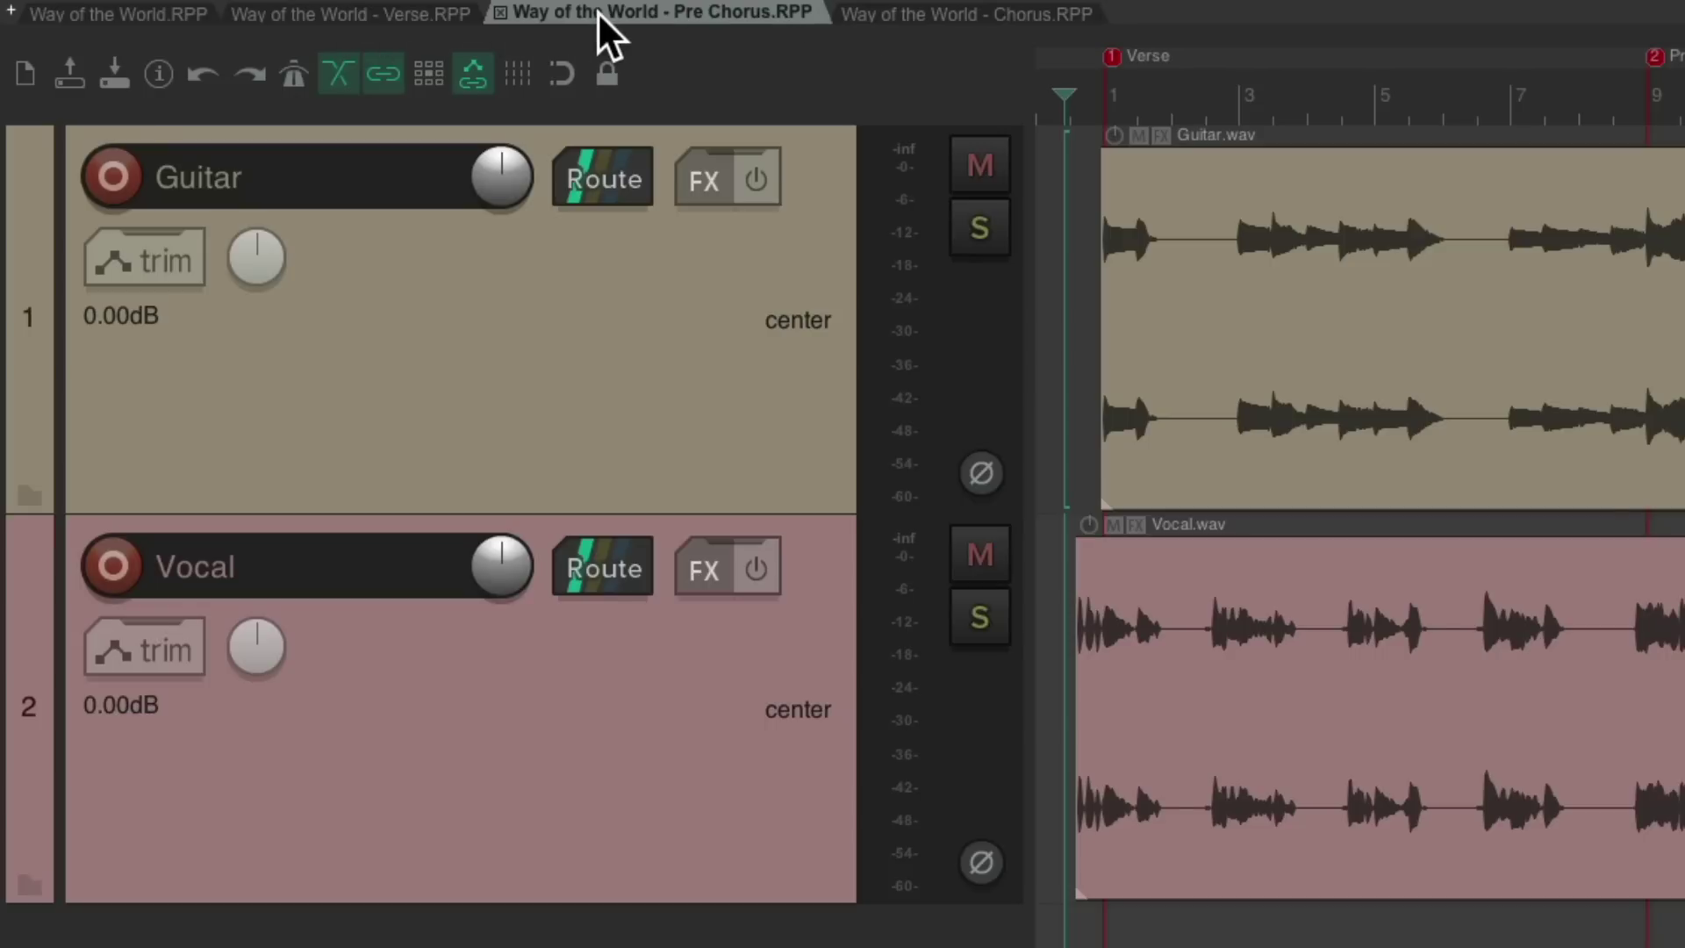
left_click(888, 12)
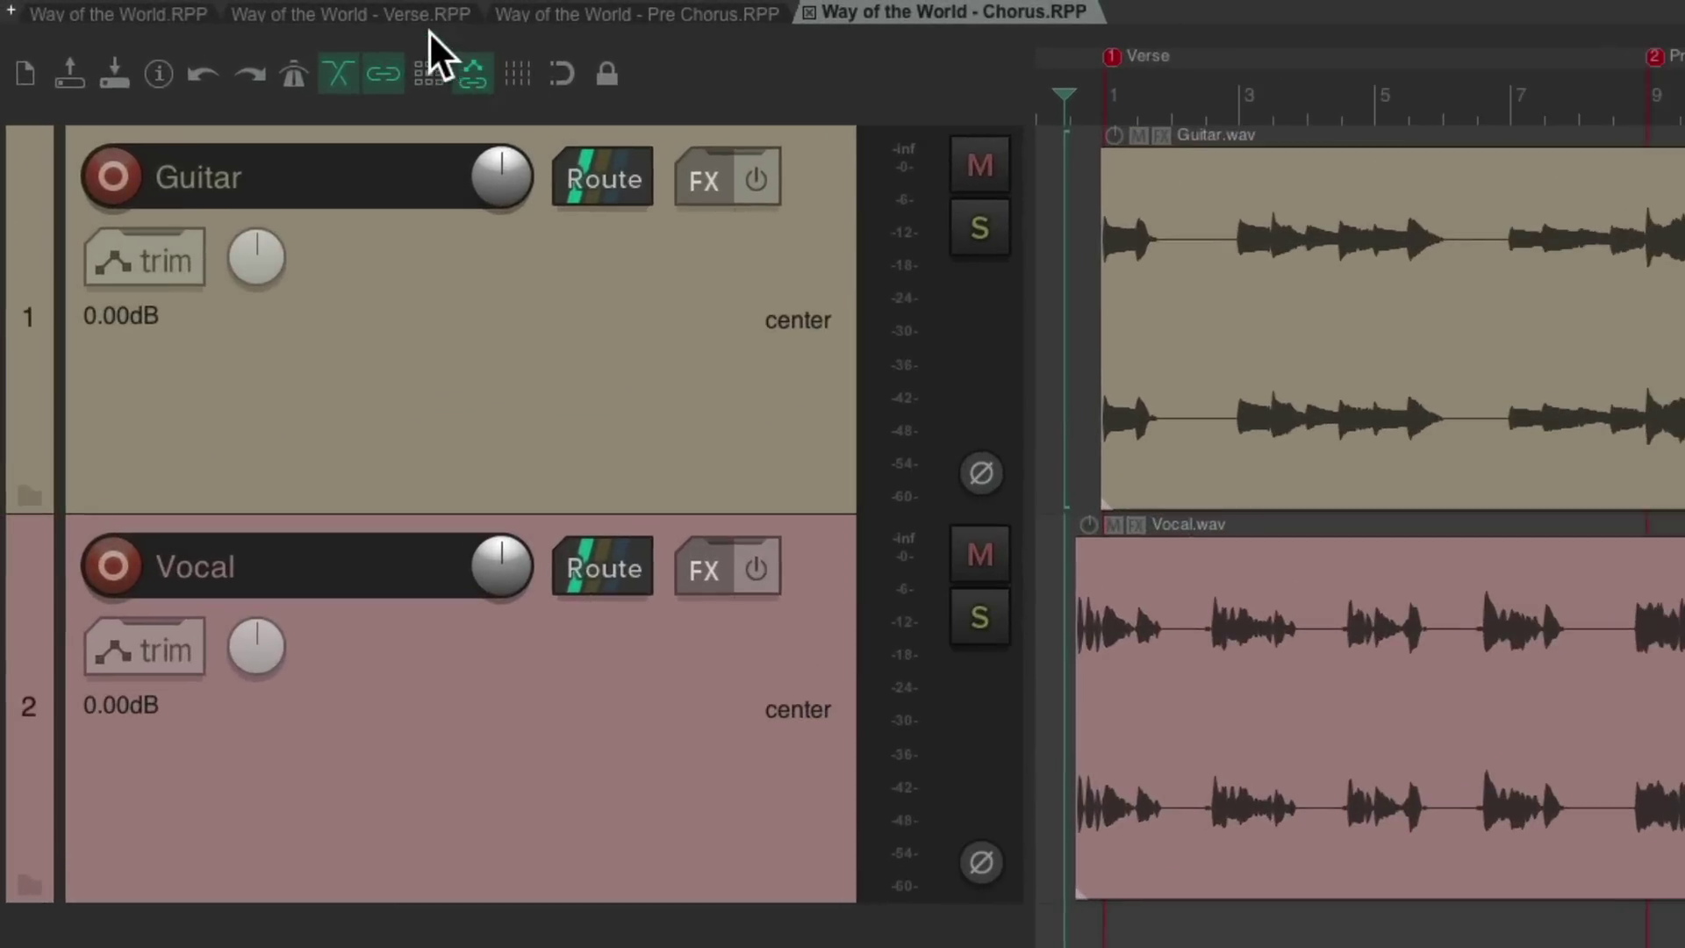
Switch to the "Way of the World - Verse" project and play through its verse section
left_click(223, 9)
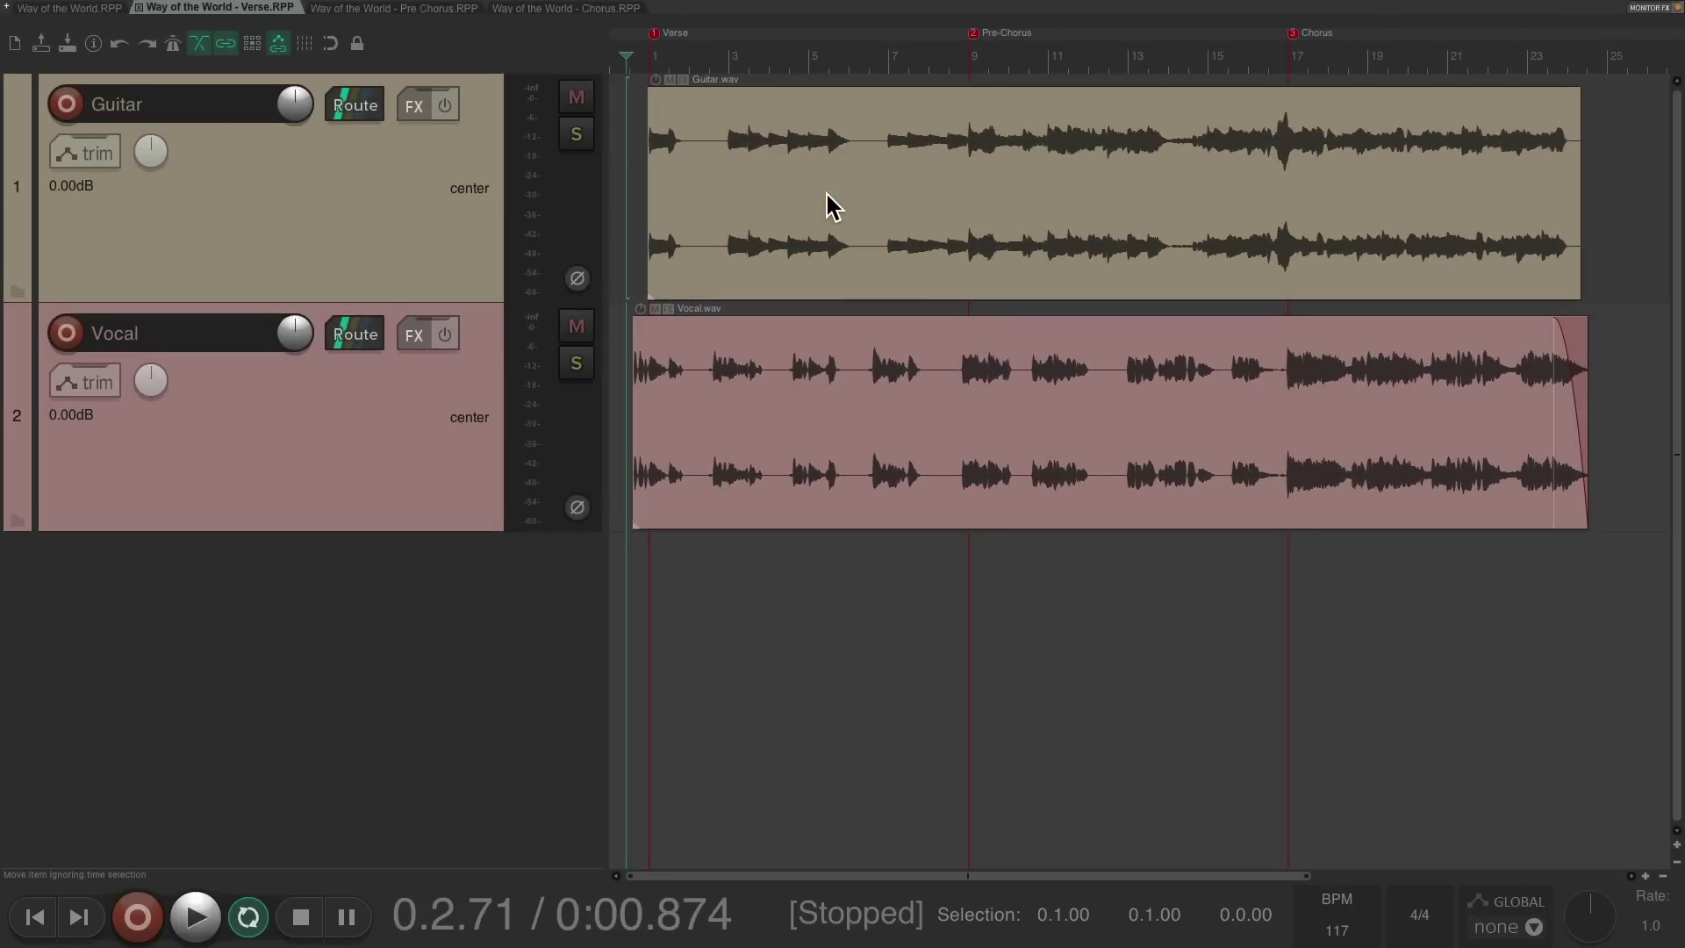
key("space")
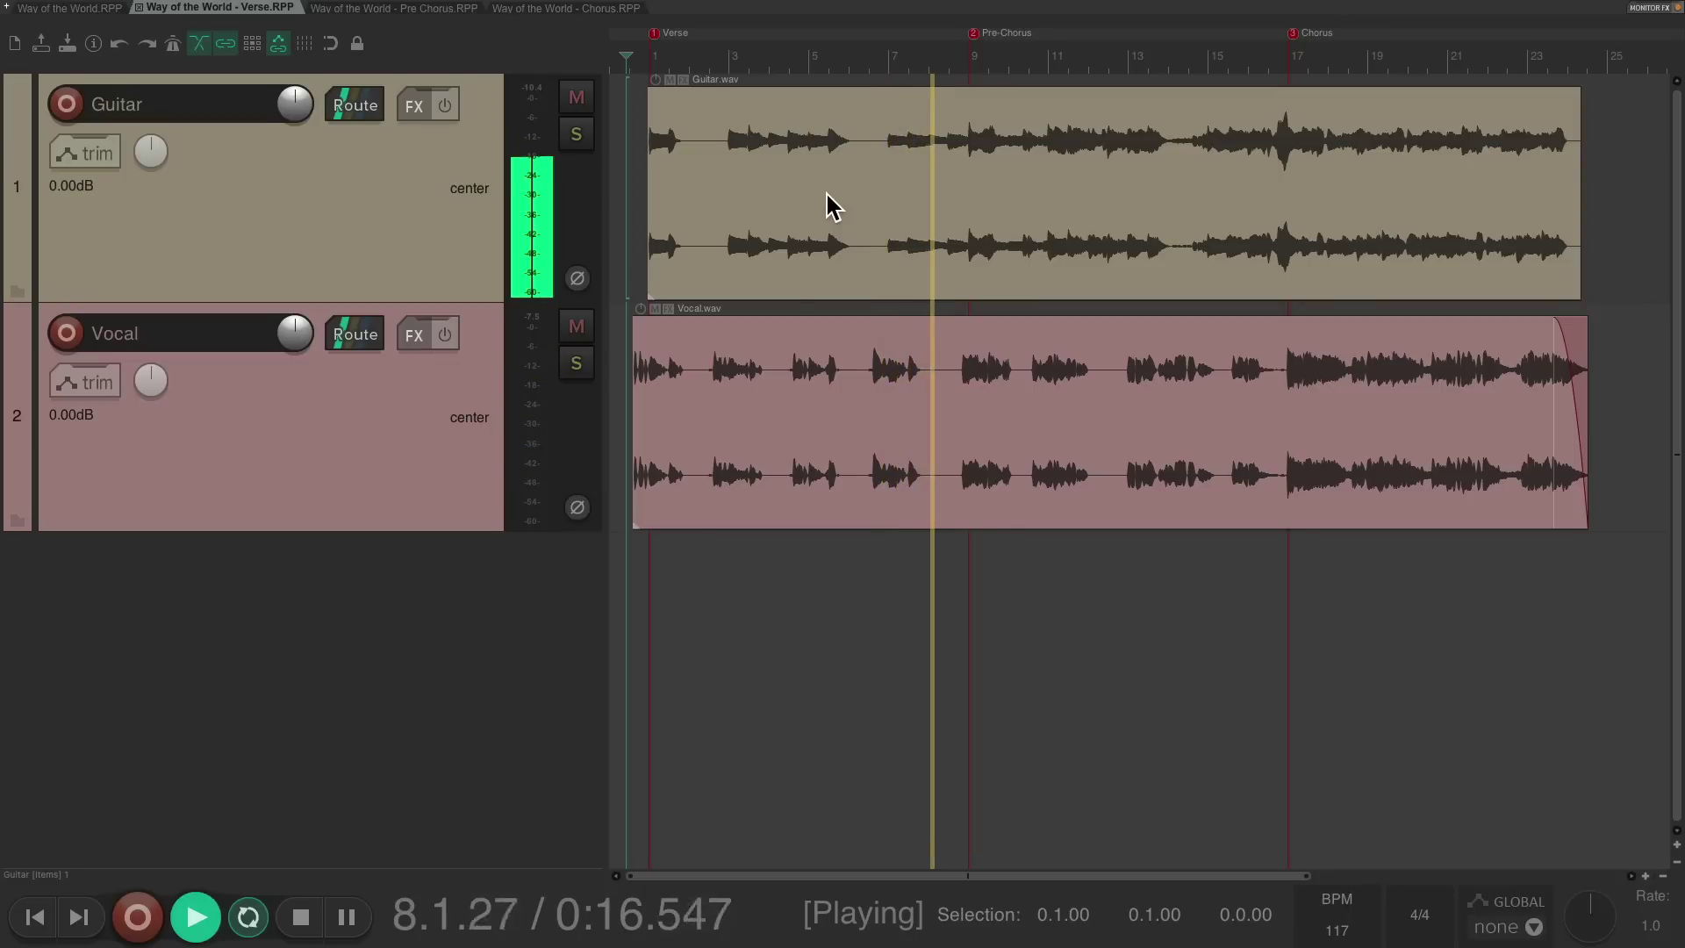
key("space")
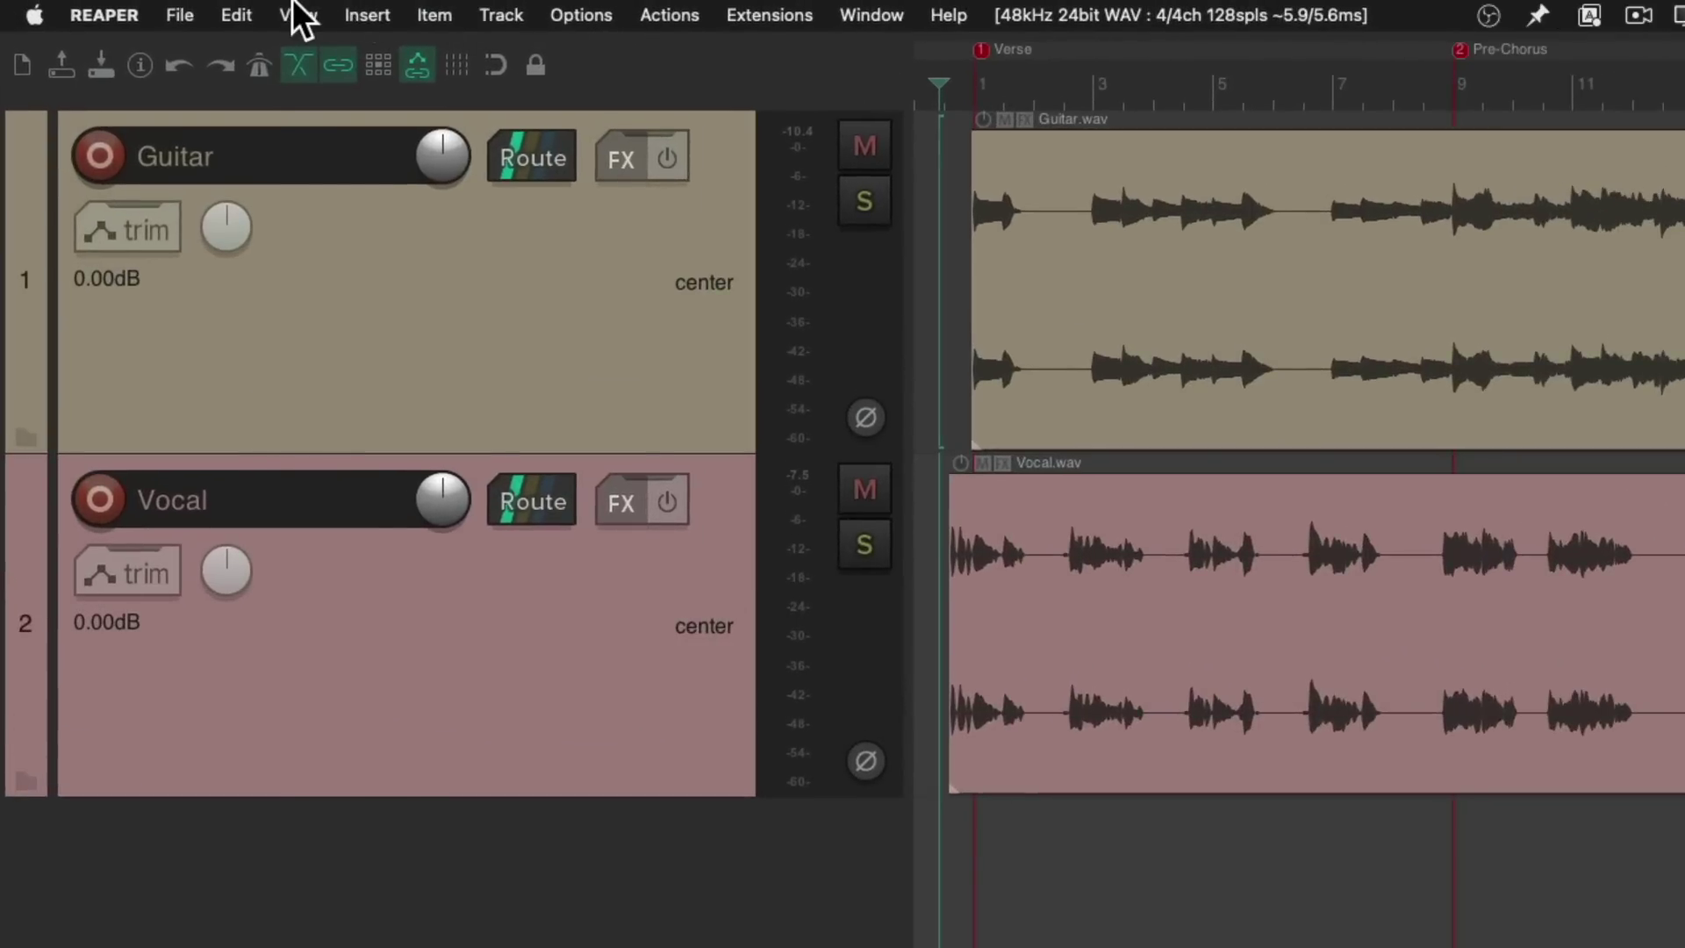
Open the Media Explorer and display the "Samples for Way of the World" folder
left_click(198, 9)
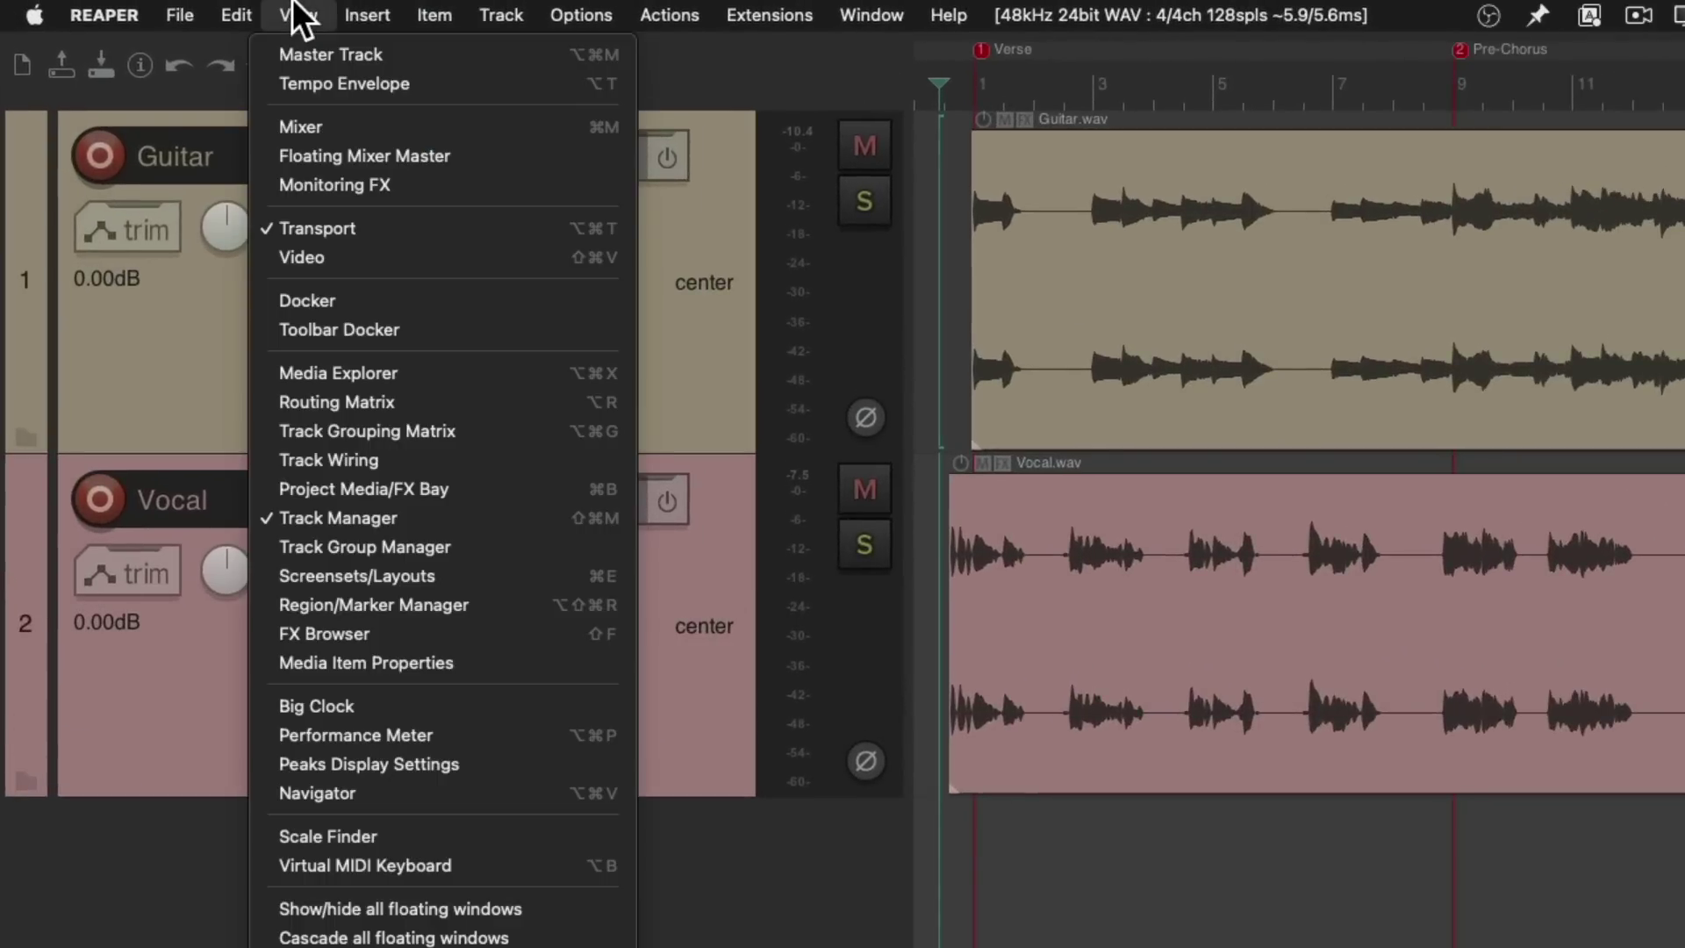
left_click(263, 373)
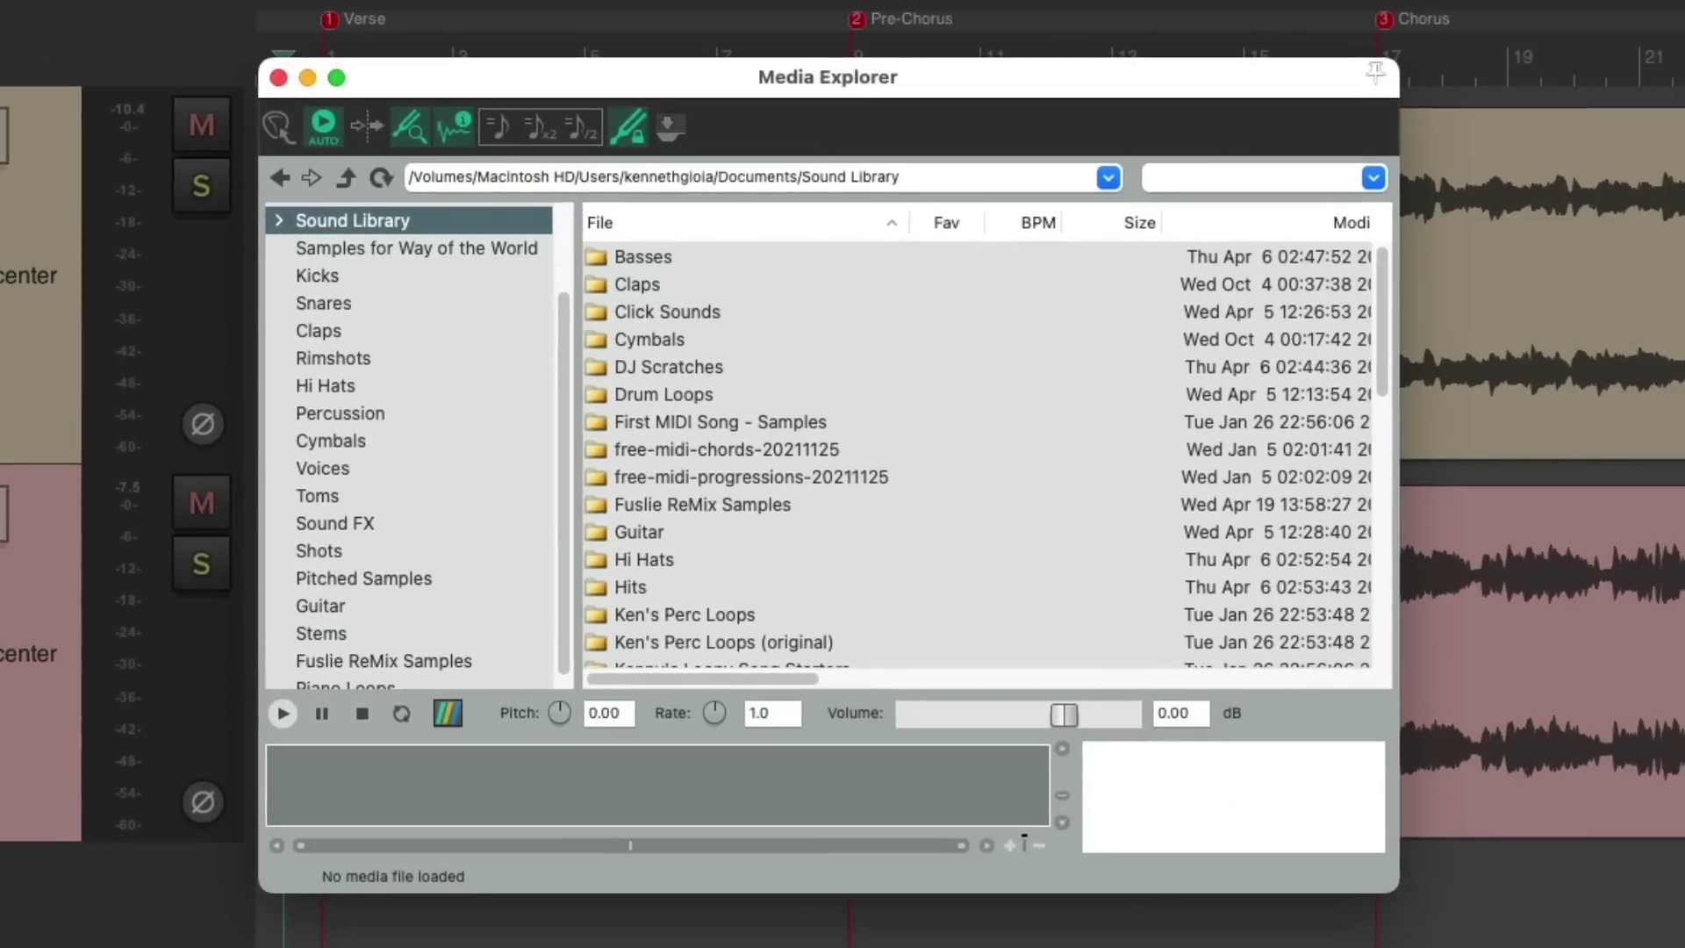
left_click(456, 250)
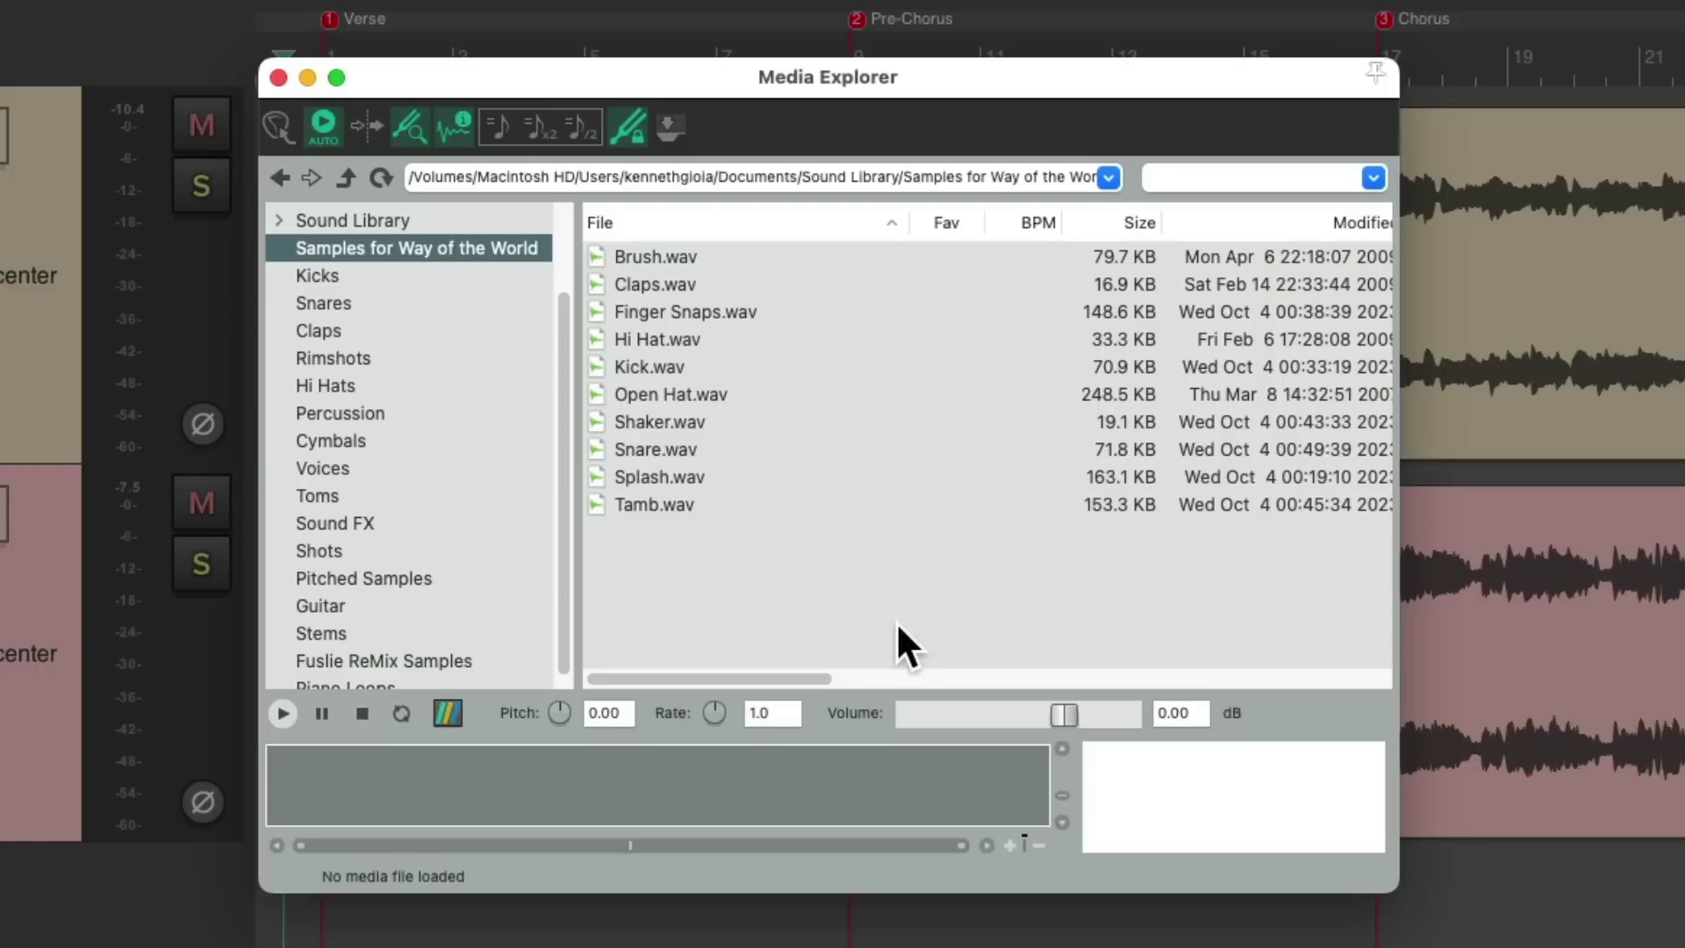
Audition the folder's samples from Brush.wav down to Tamb.wav, and preview Kick.wav again
left_click(767, 258)
key("Down")
key("Down")
key("Down")
key("Down")
key("Down")
key("Down")
key("Down")
key("Down")
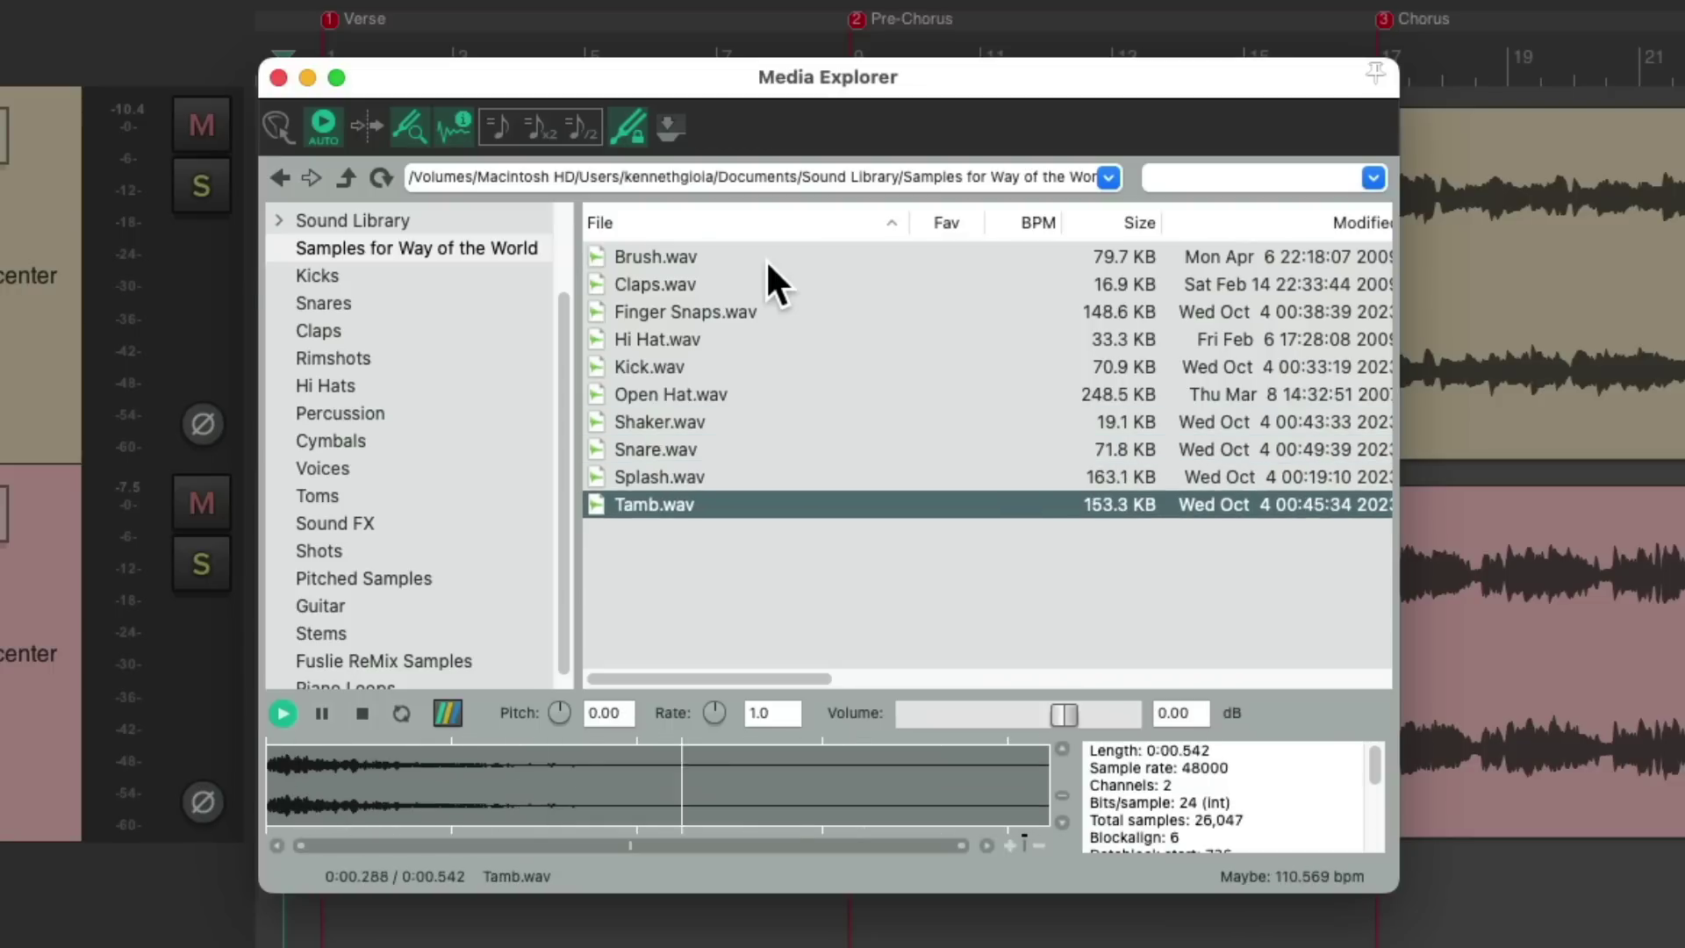
left_click(719, 366)
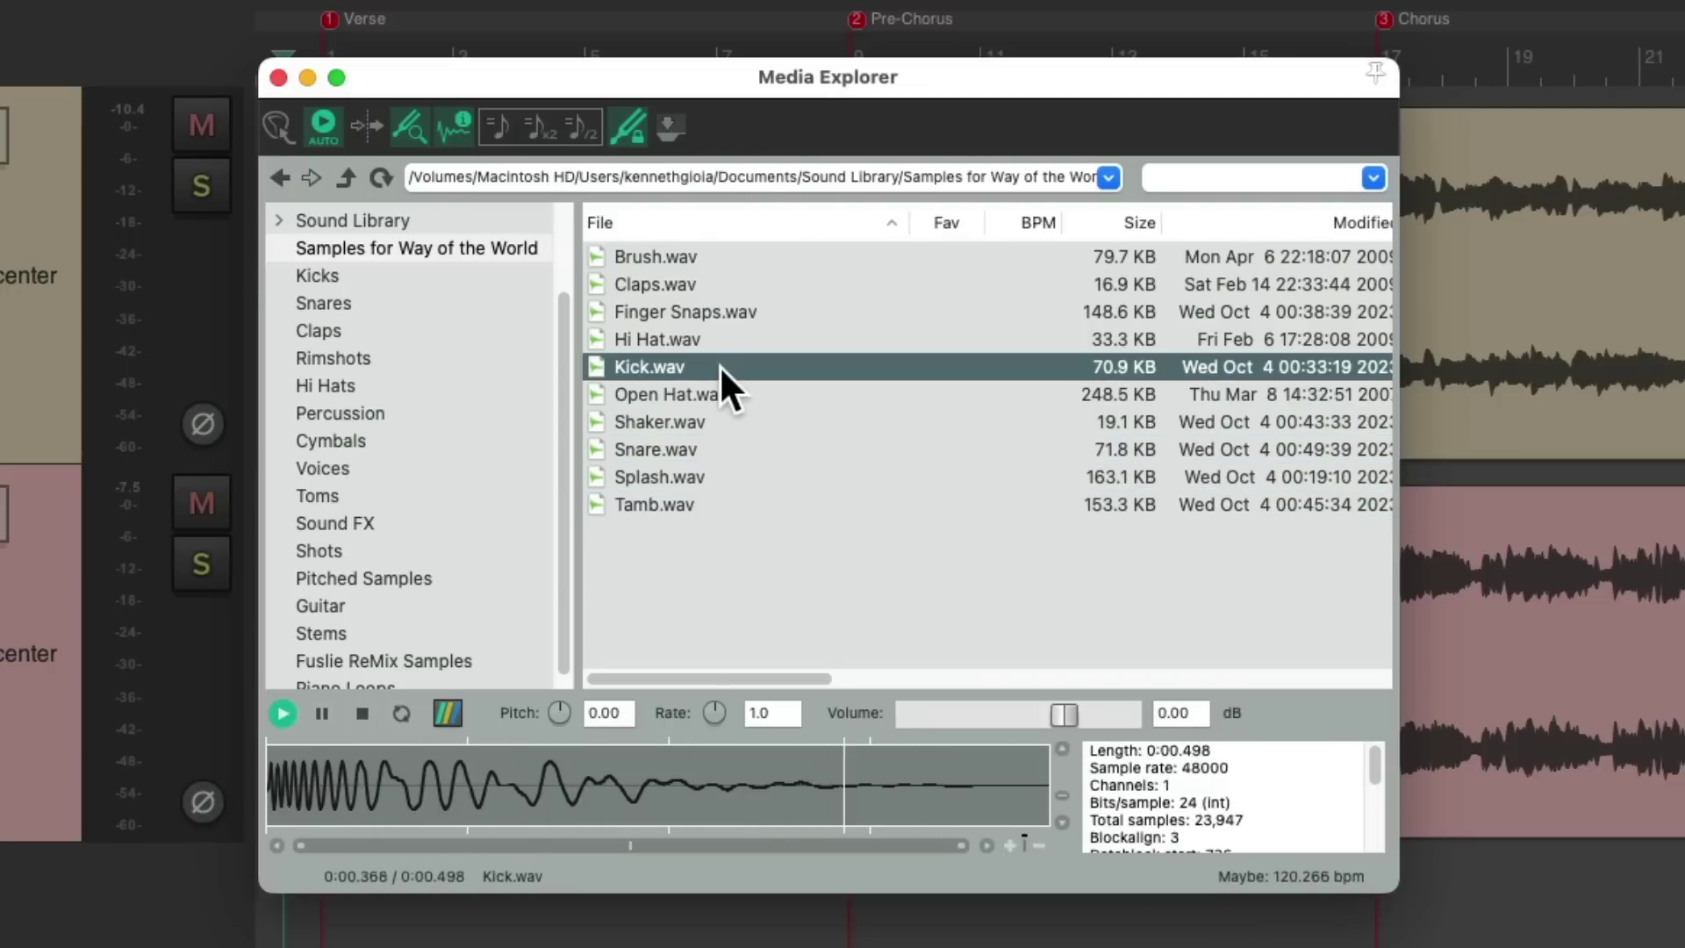
right_click(657, 367)
mouse_move(687, 486)
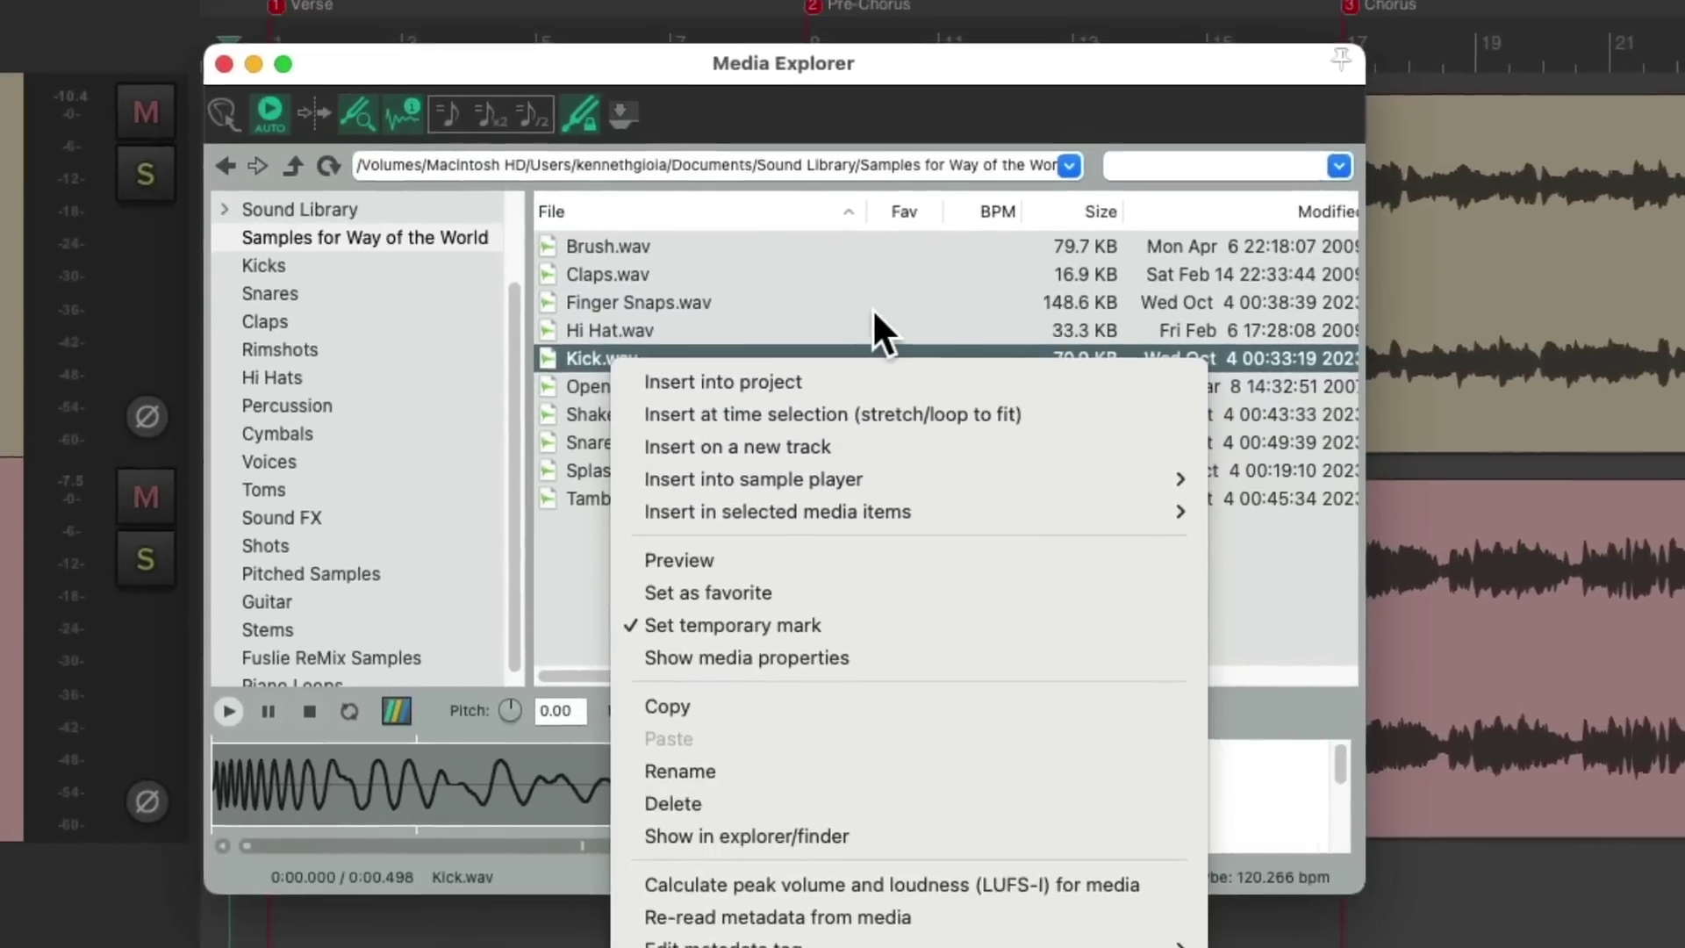
left_click(360, 324)
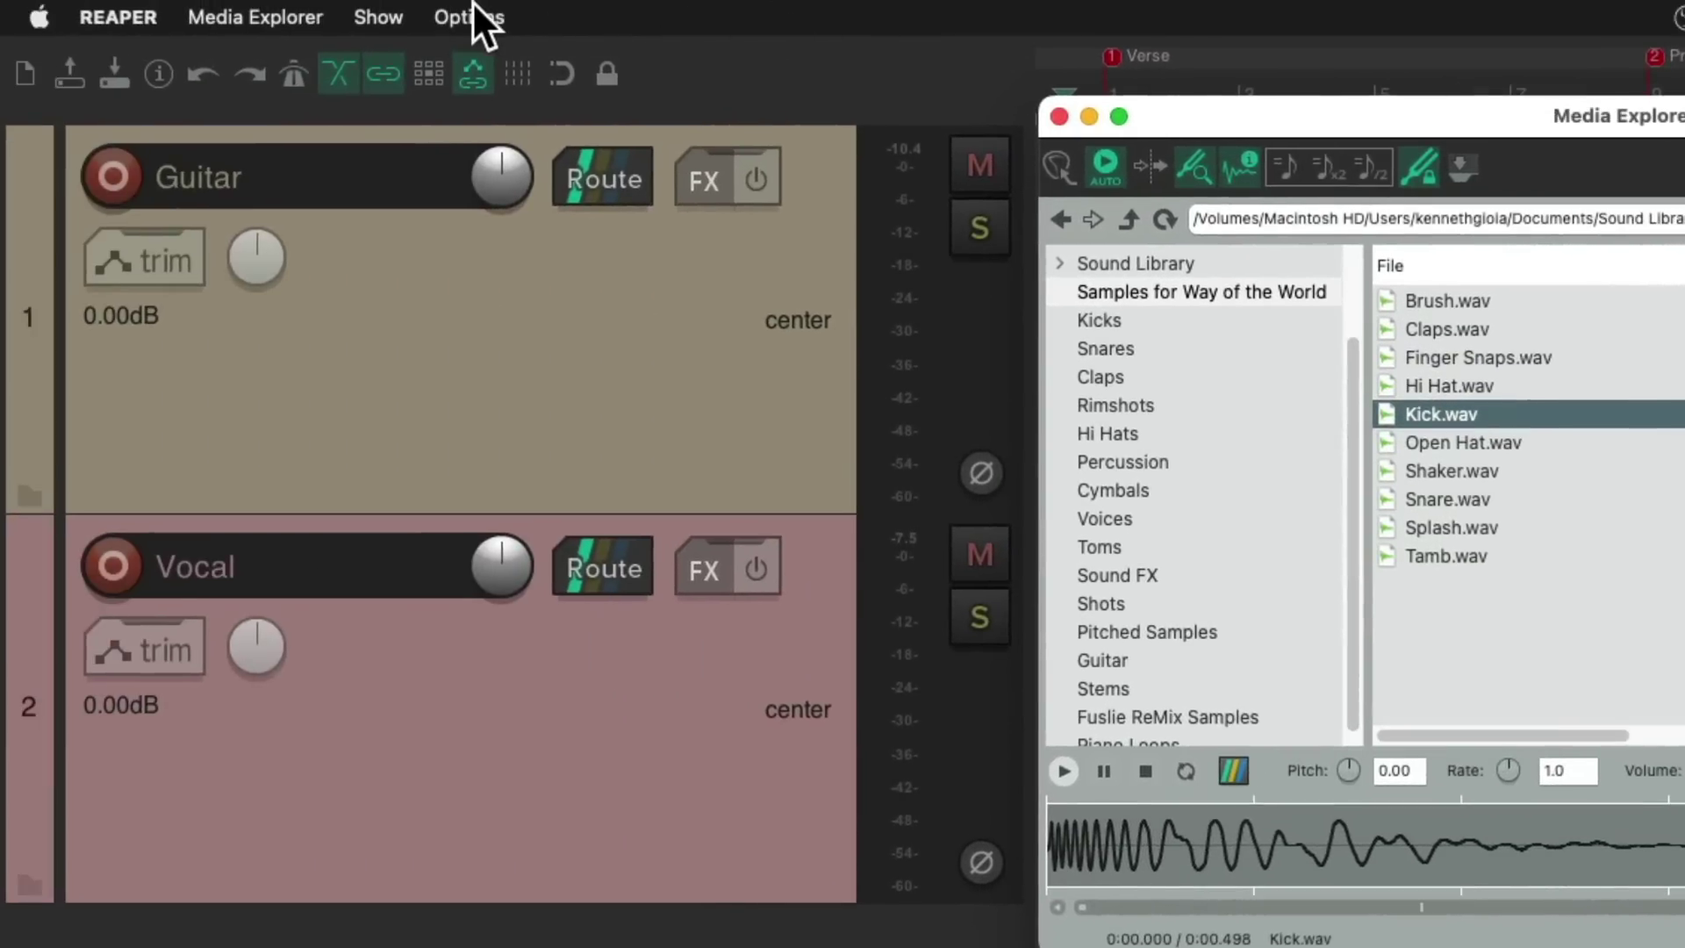
Set the Media Explorer's default action to insert media into a sample player on a new track, and insert Kick.wav with it
left_click(472, 9)
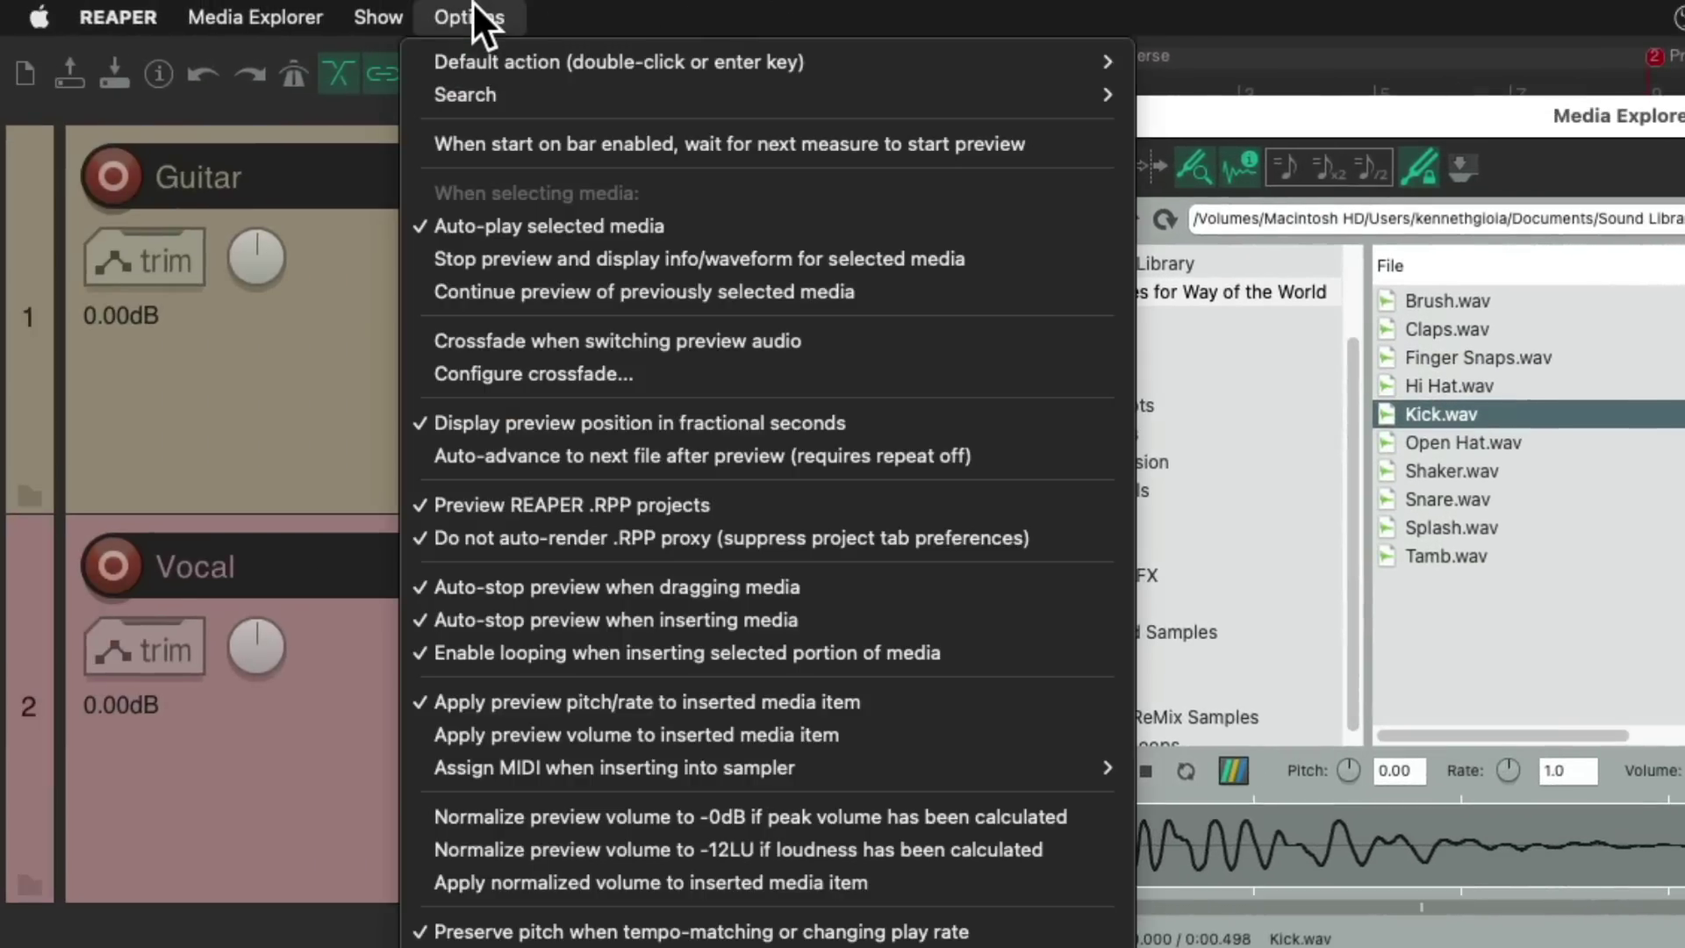
mouse_move(434, 56)
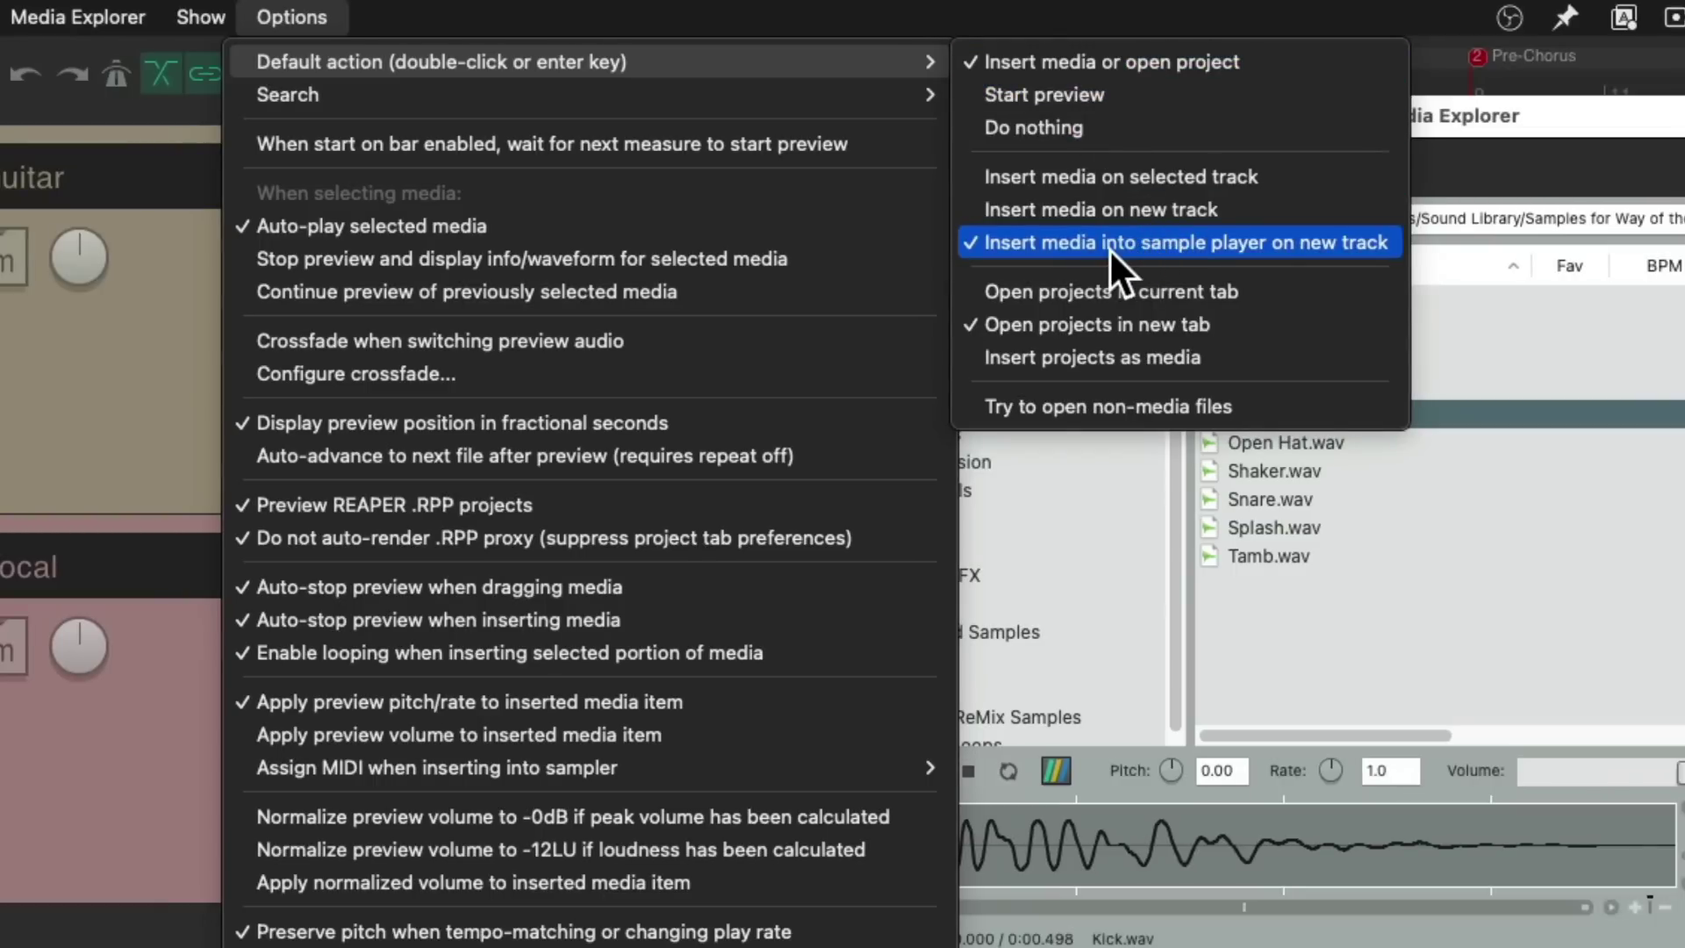
left_click(1109, 250)
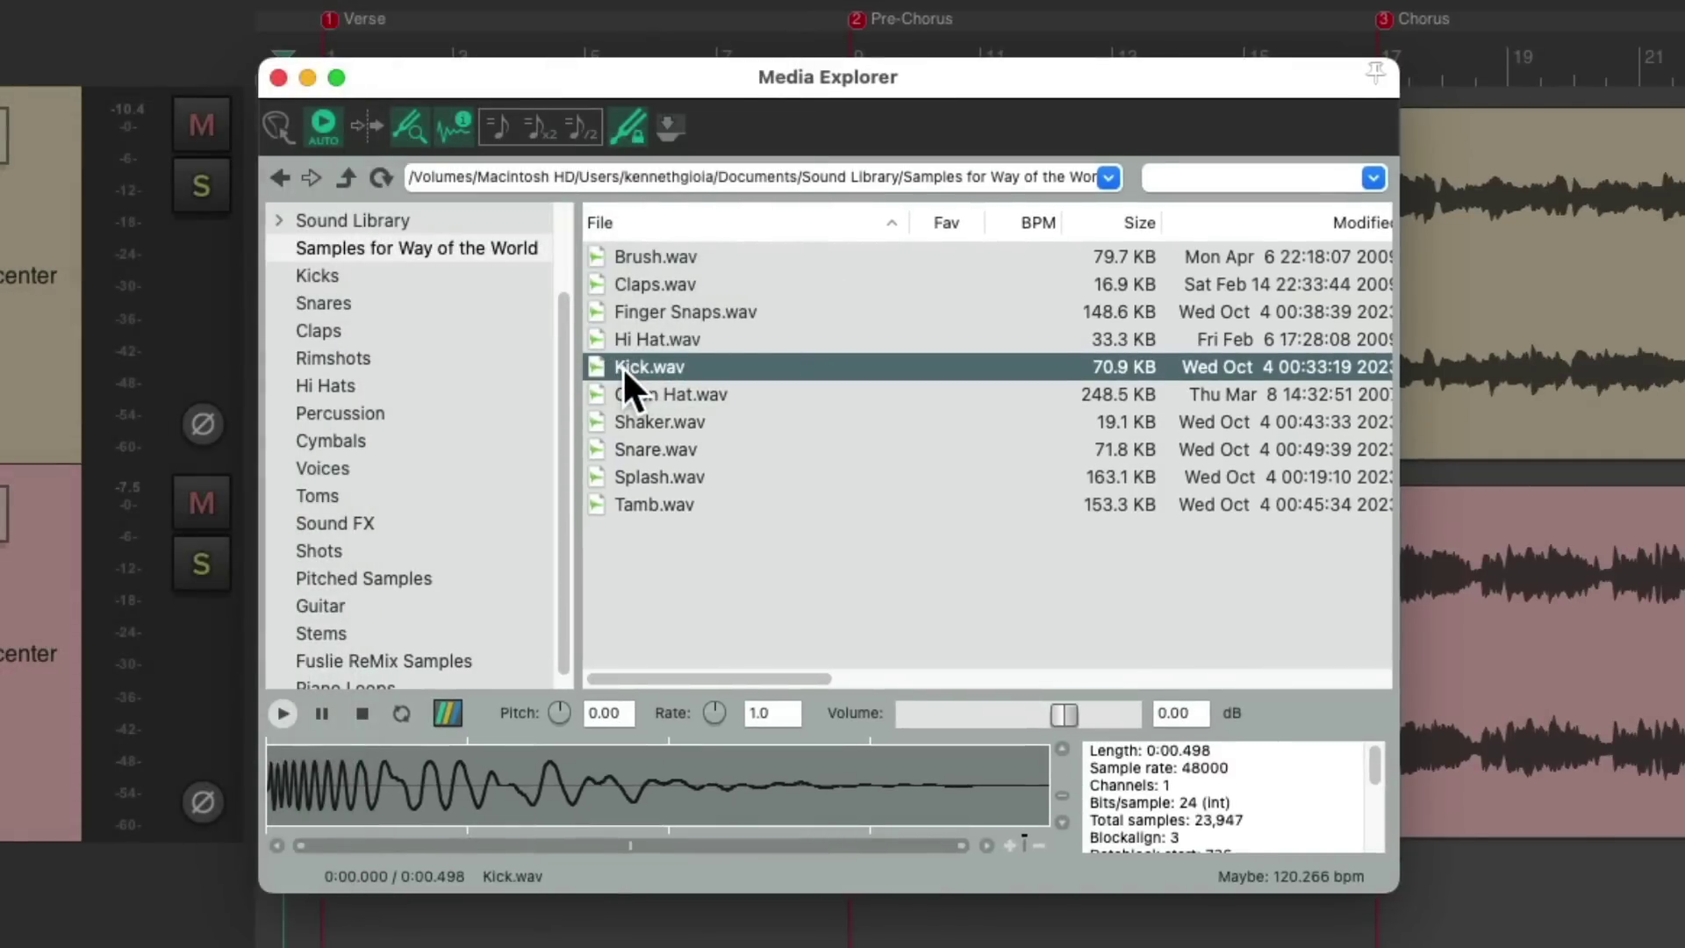
double_click(623, 366)
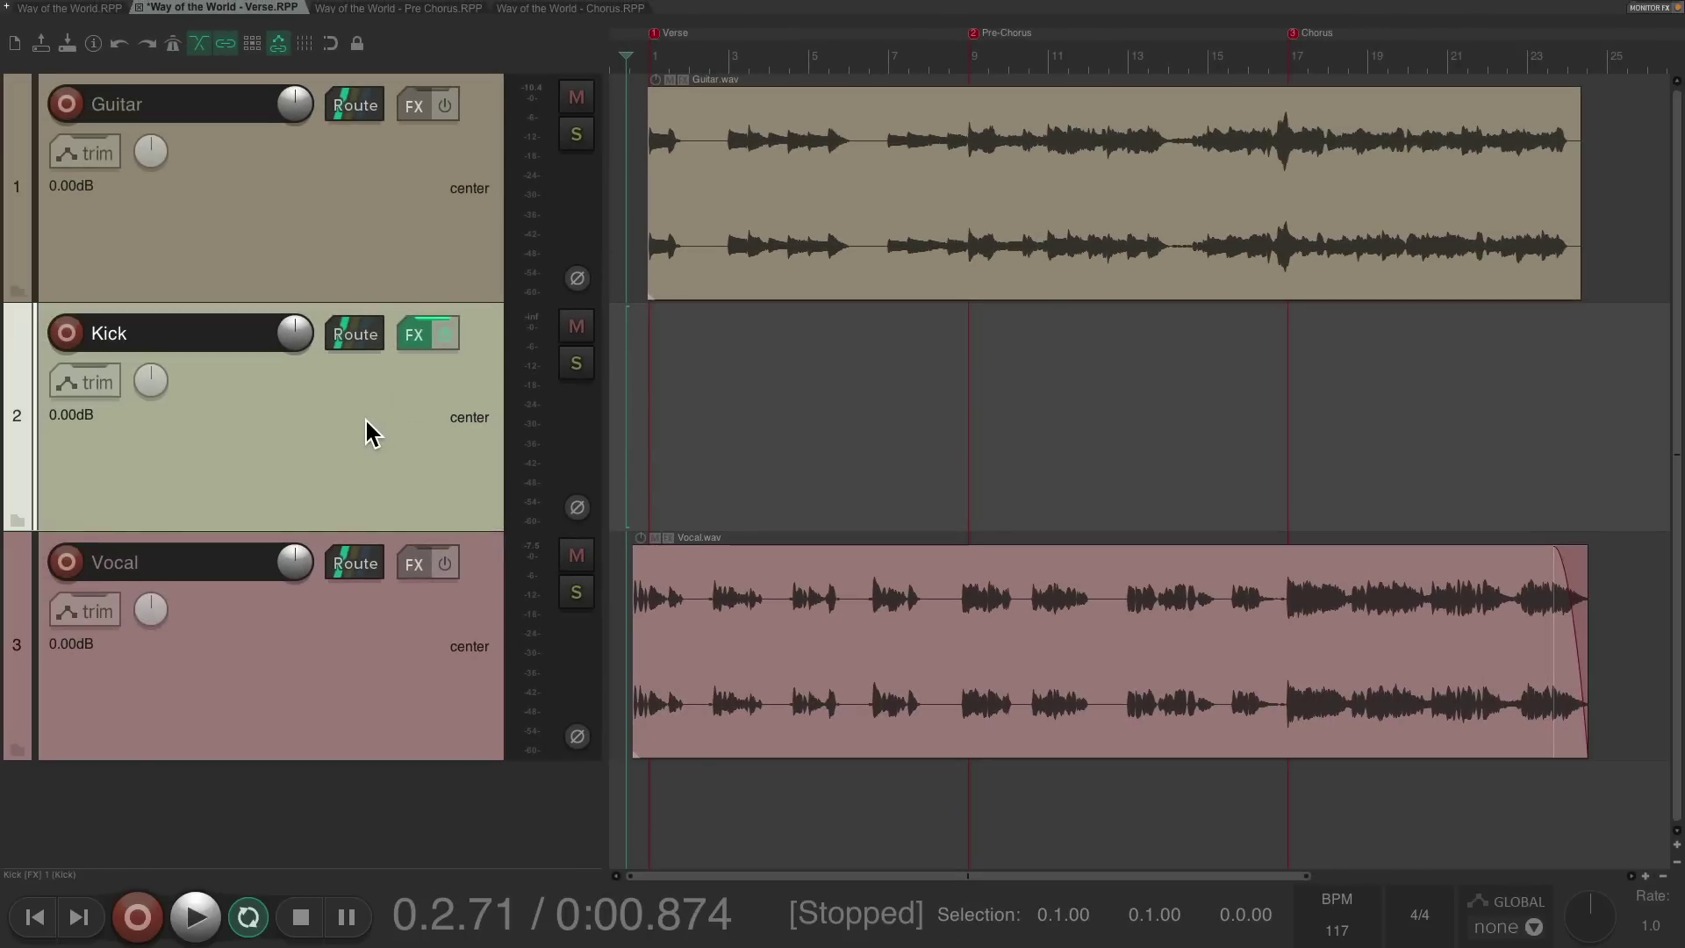
Move the Kick track above the Guitar track and audition Kick.wav in the track's sample player
left_click_drag(368, 420, 339, 121)
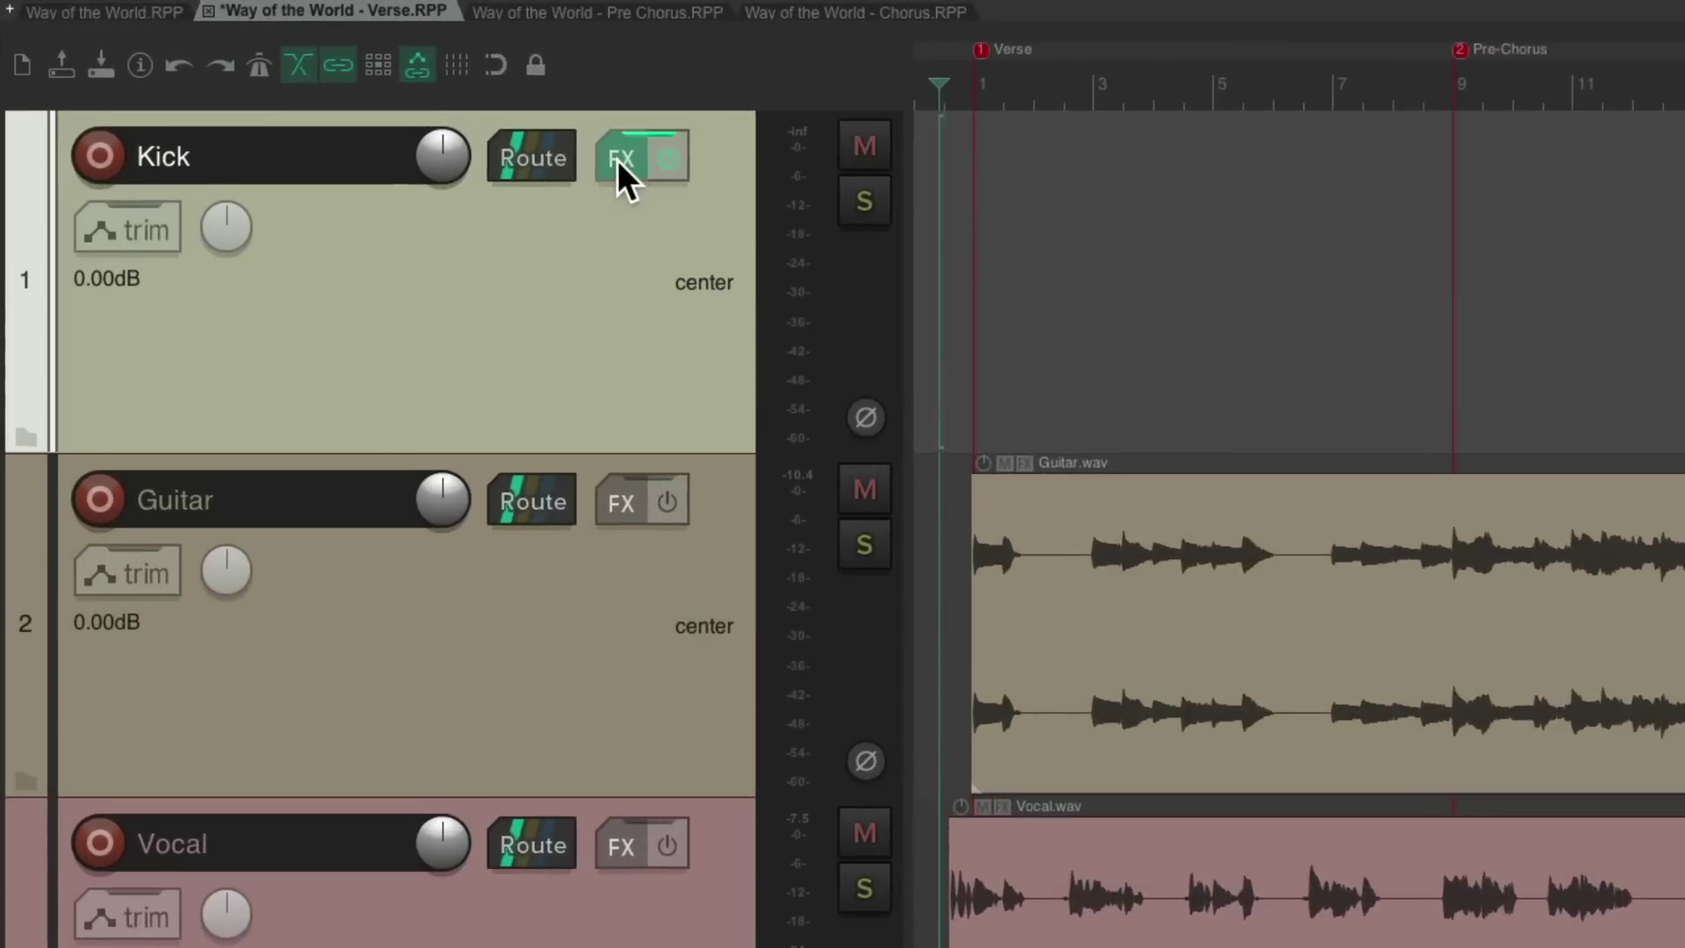
left_click(414, 107)
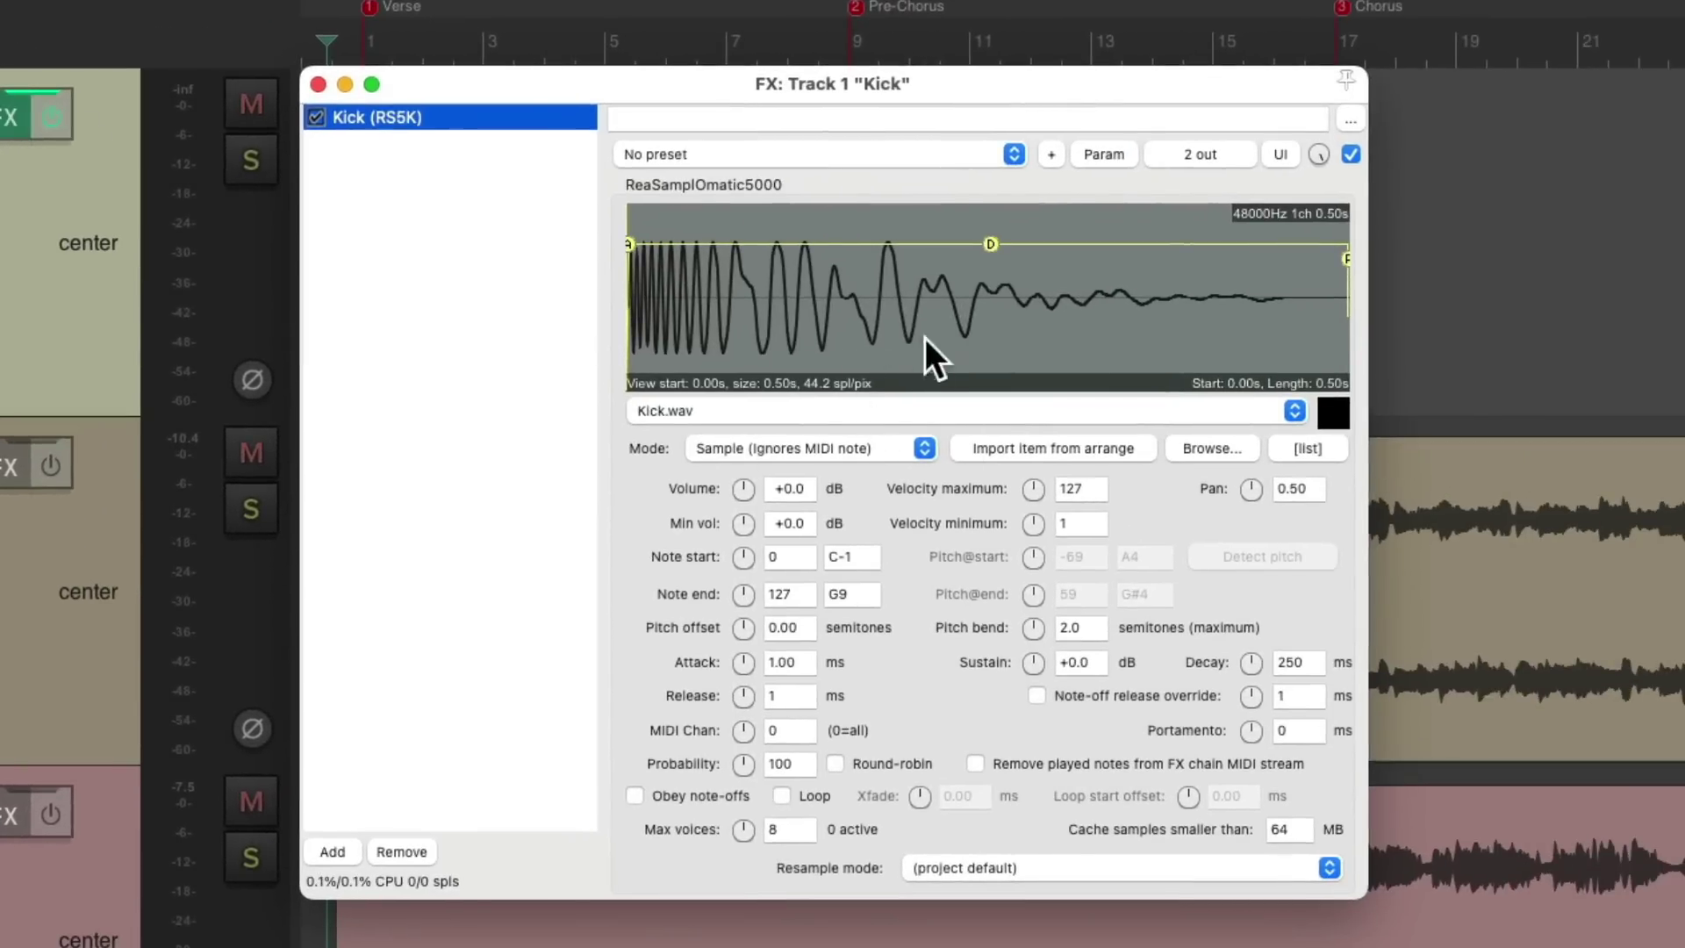
left_click(1325, 412)
left_click(1325, 412)
left_click(1325, 412)
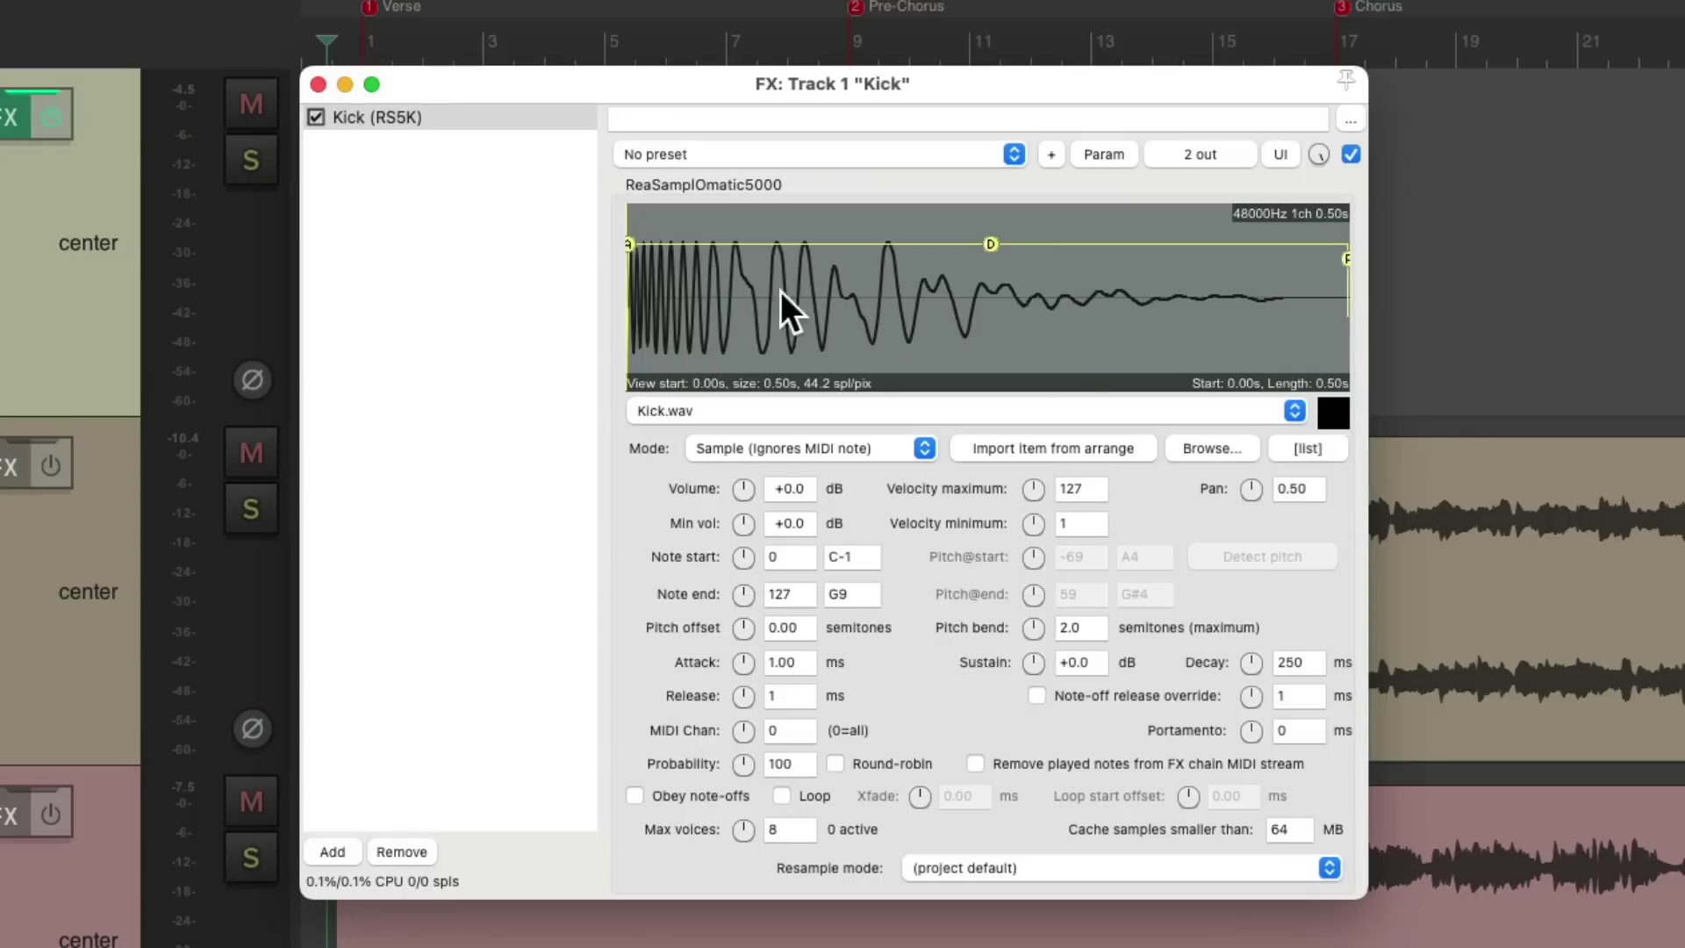
left_click(318, 85)
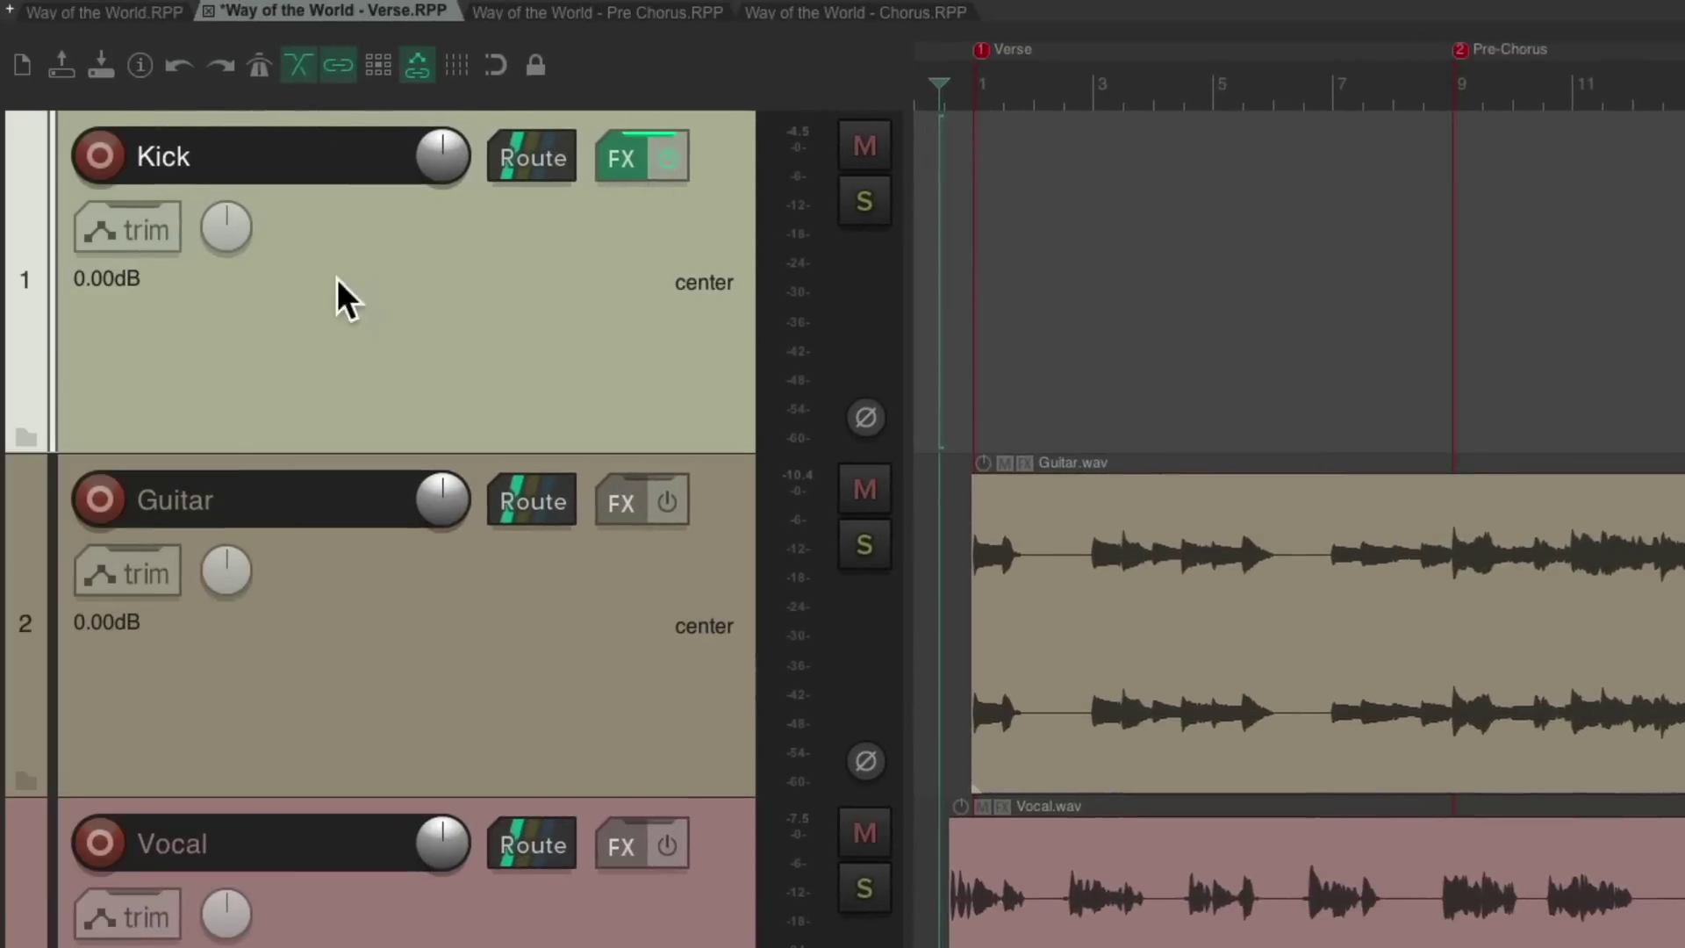
Arm the Kick track, record a kick pattern on C2 from bar 1 through the end of the verse, and disarm the track
left_click(99, 156)
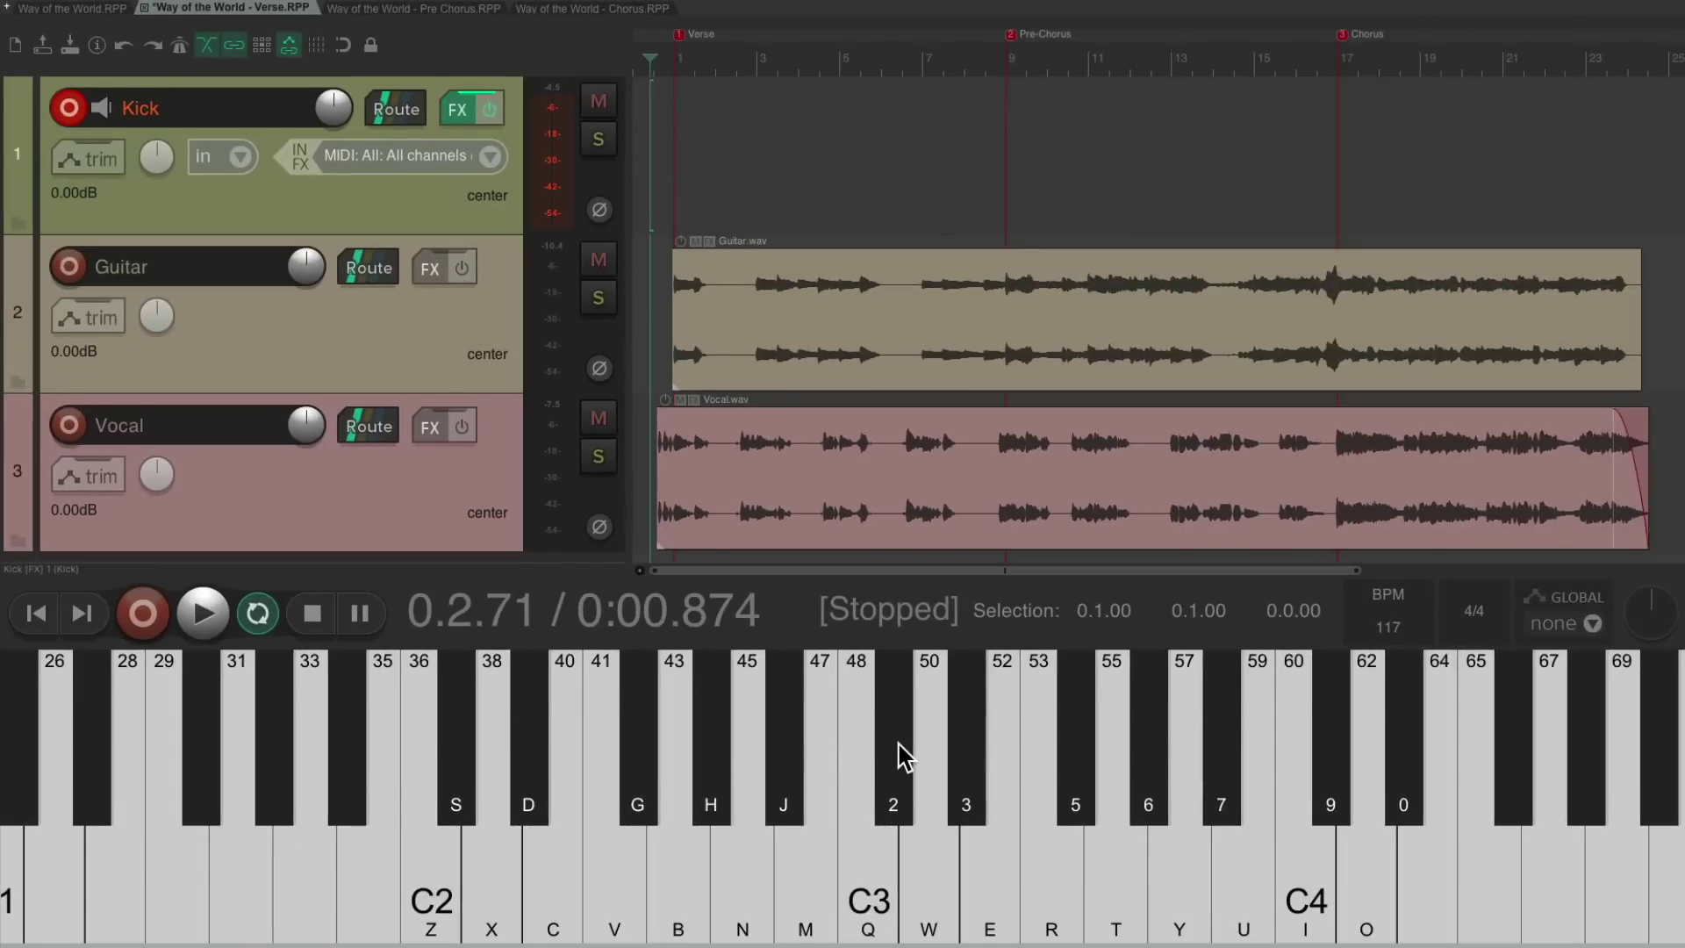
key("z")
key("z")
key("ctrl+r")
key("z")
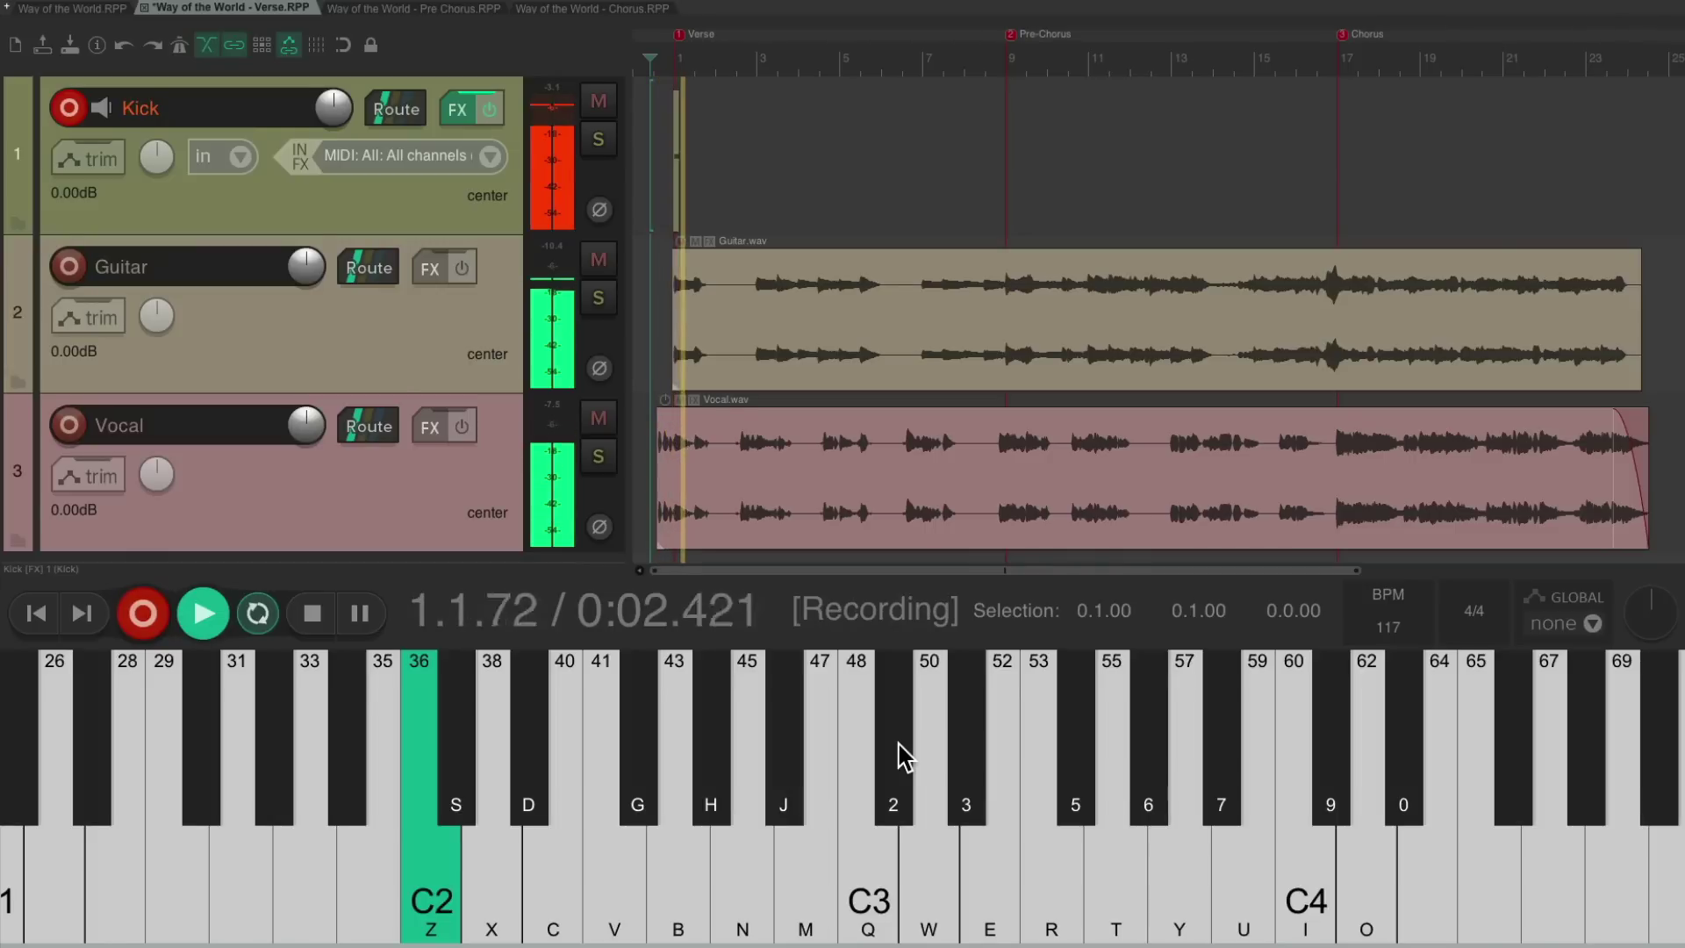
key("z")
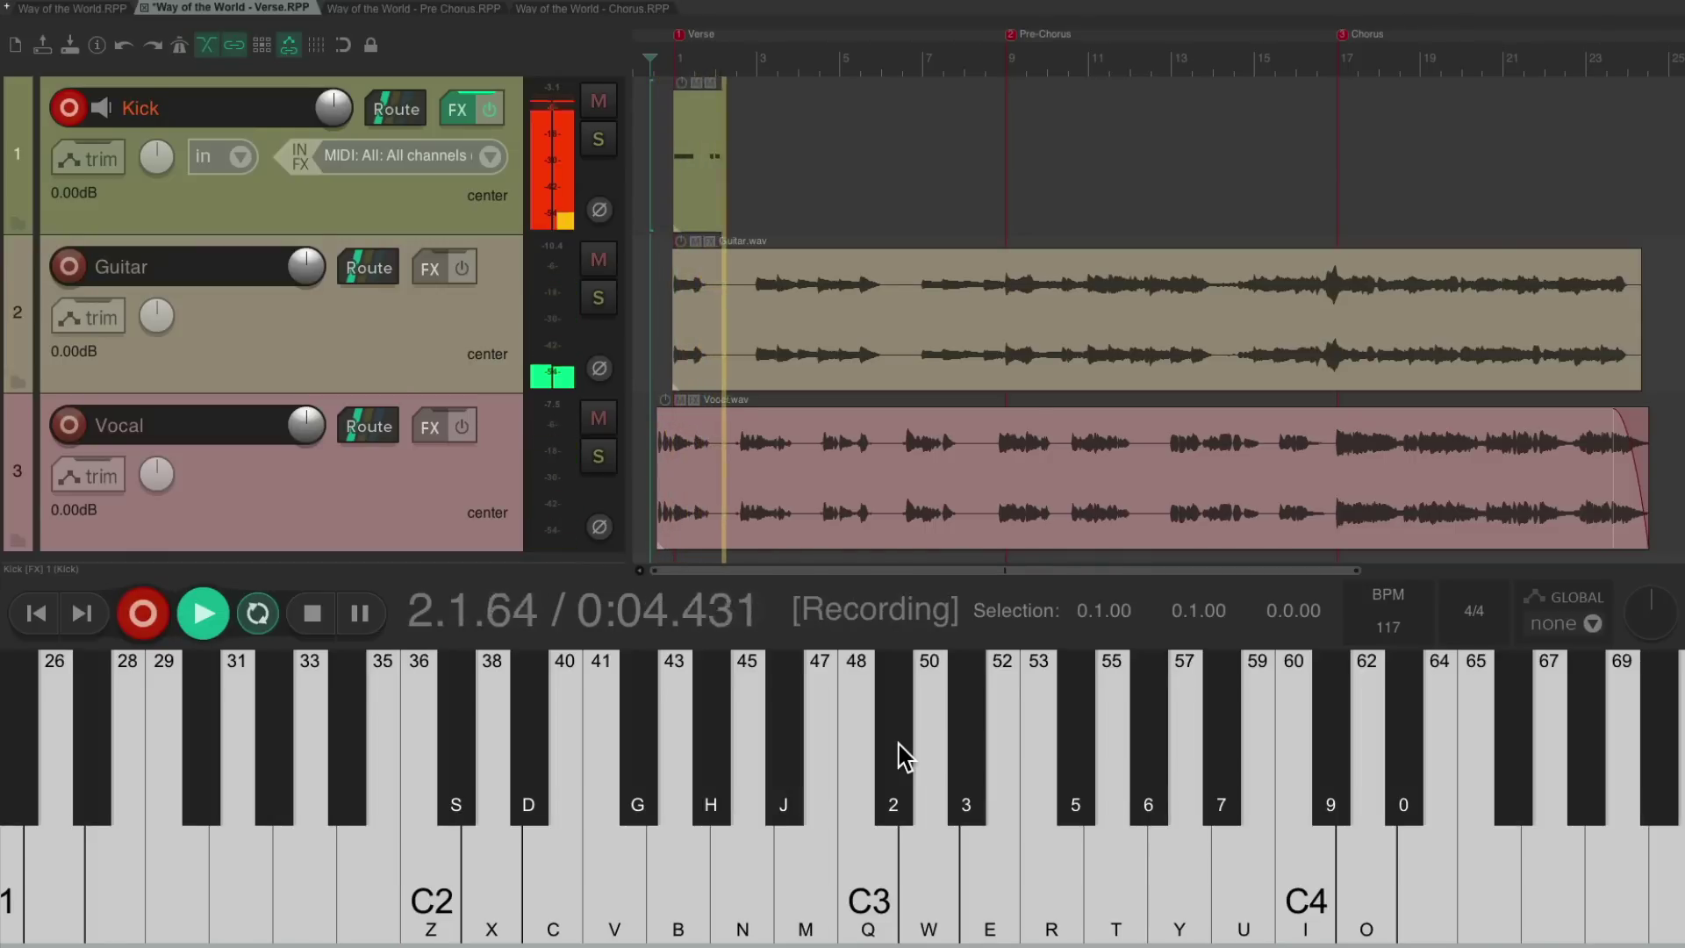
key("z")
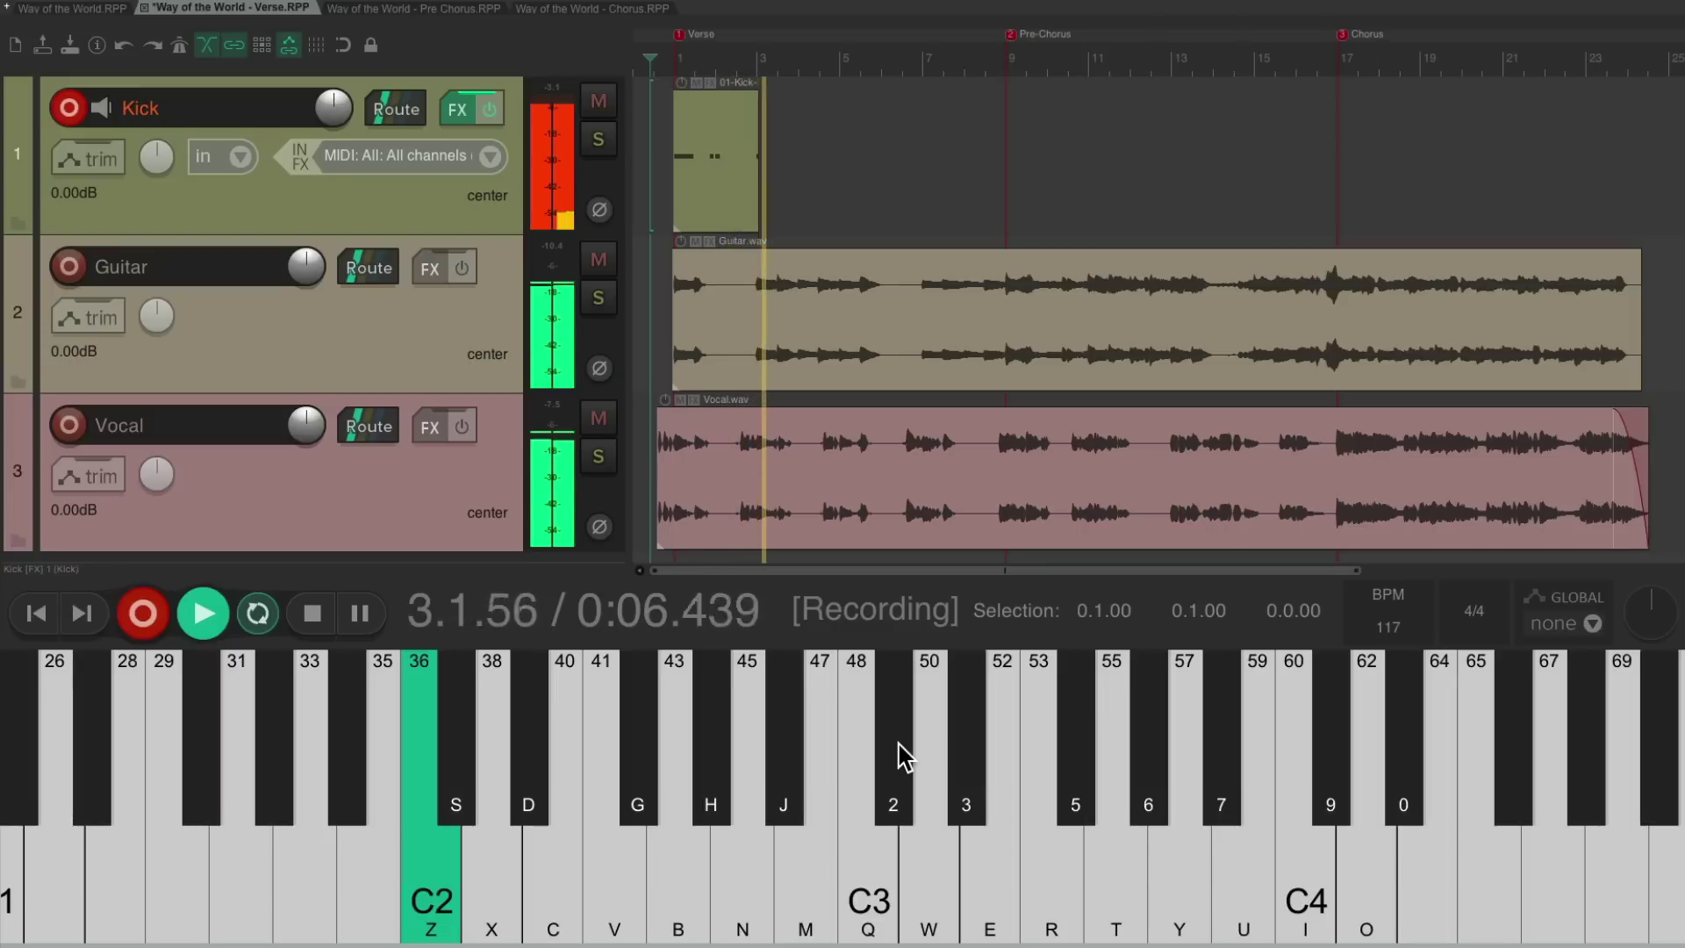
key("z")
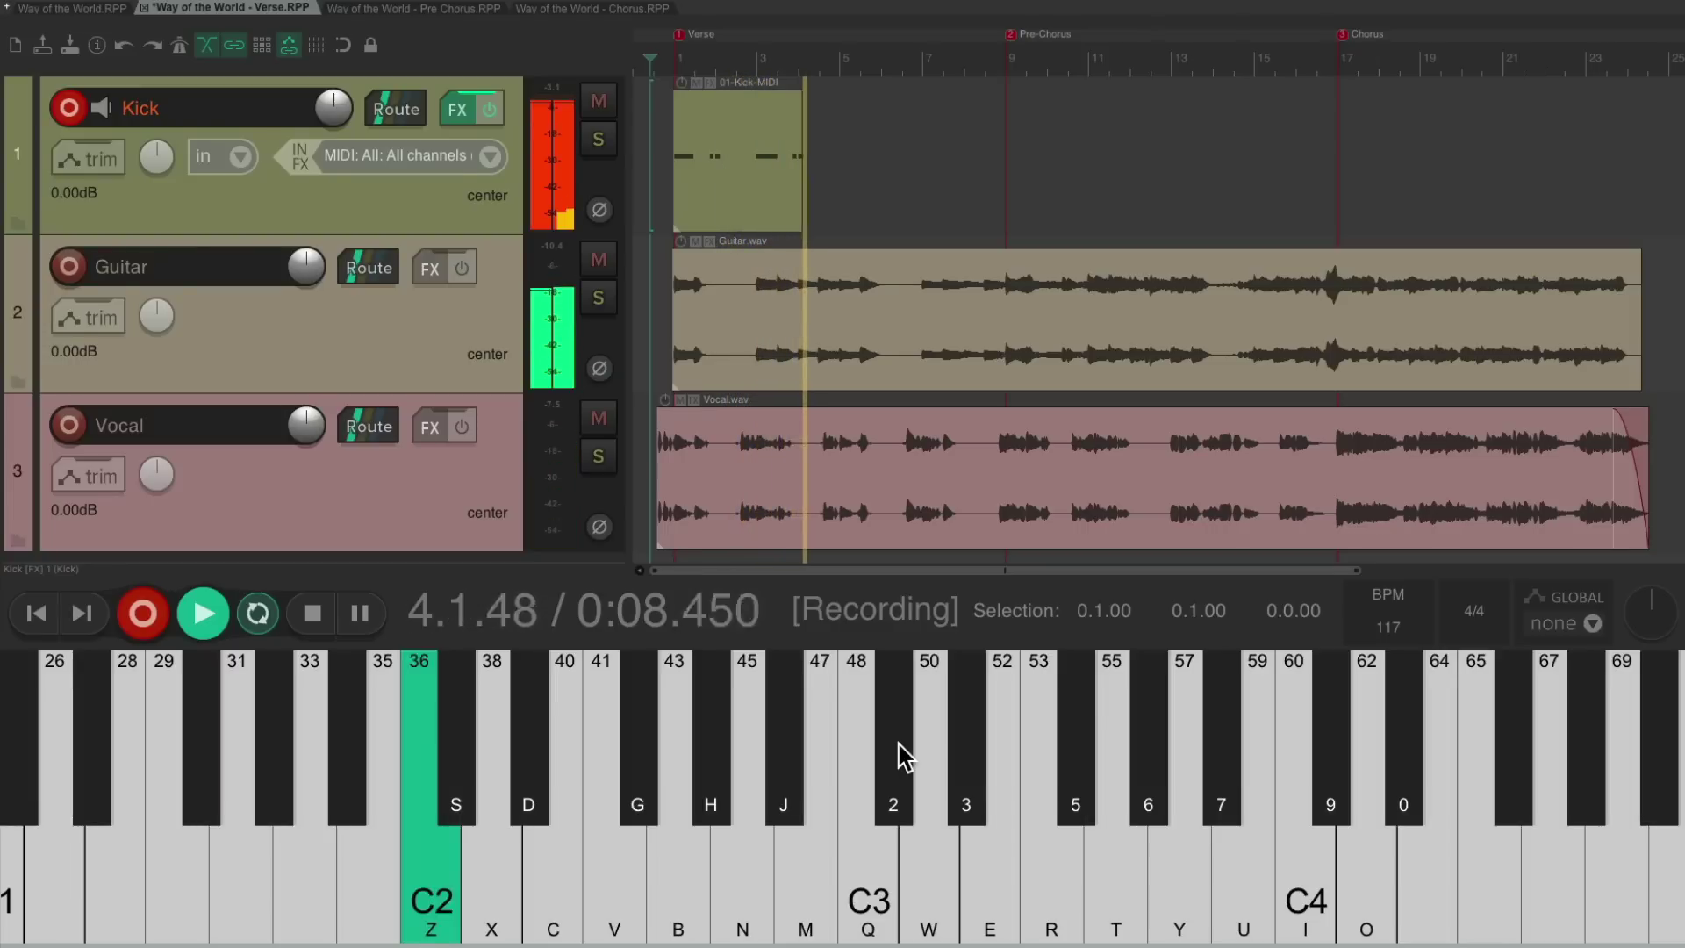
key("z")
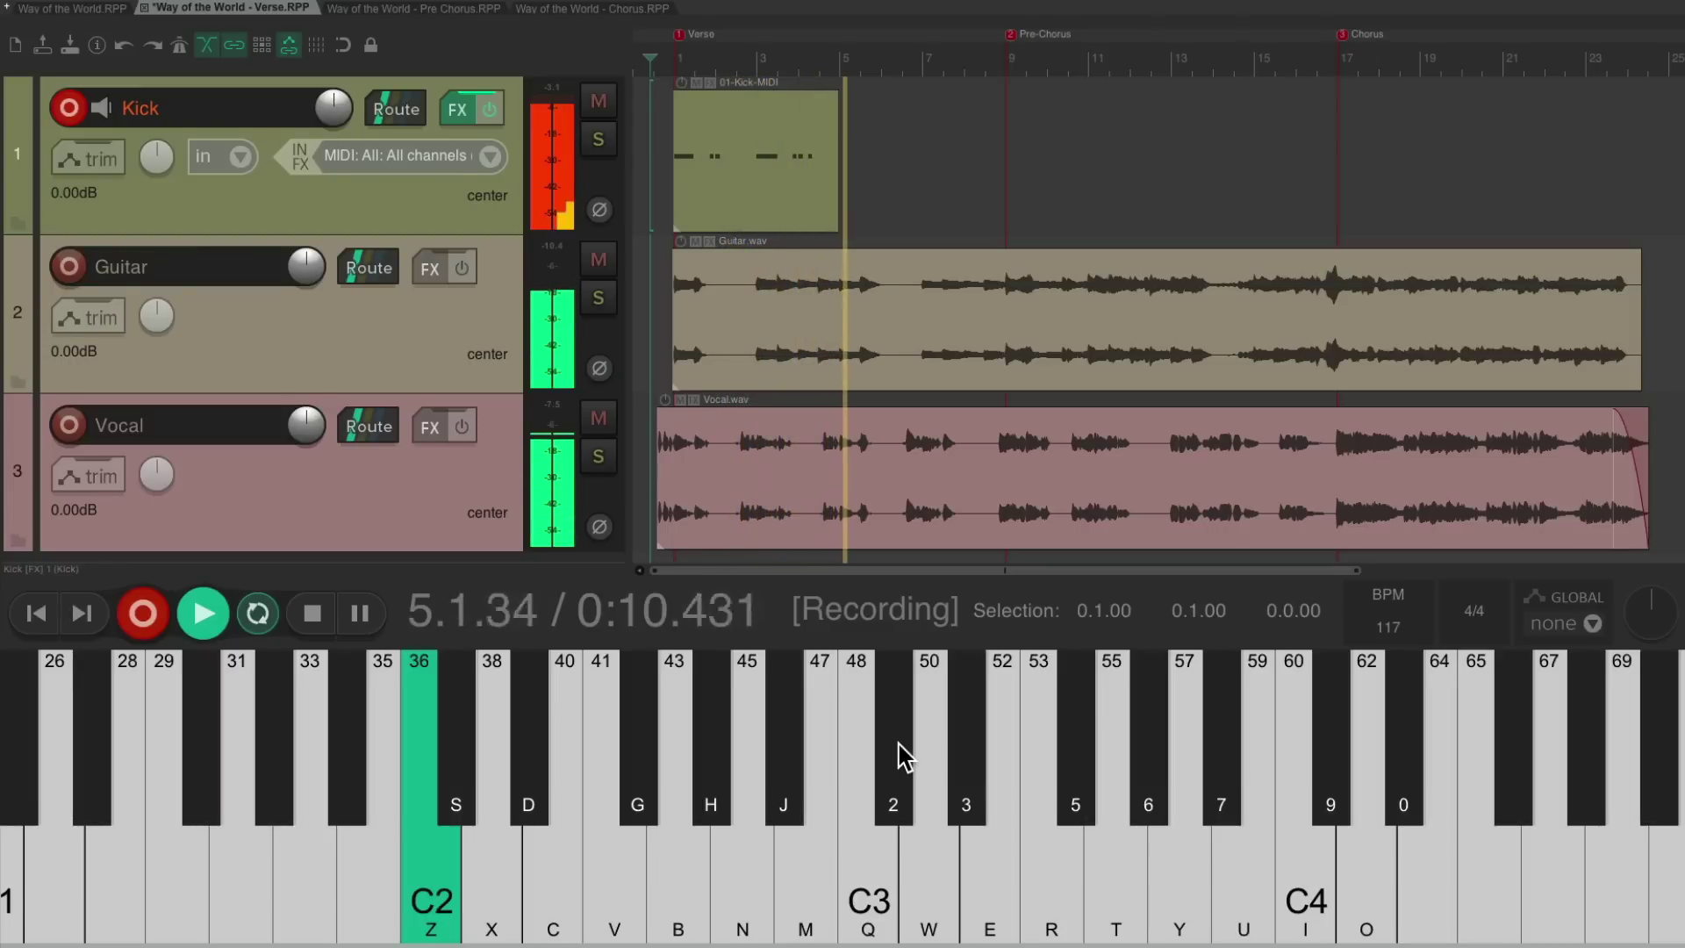
key("z")
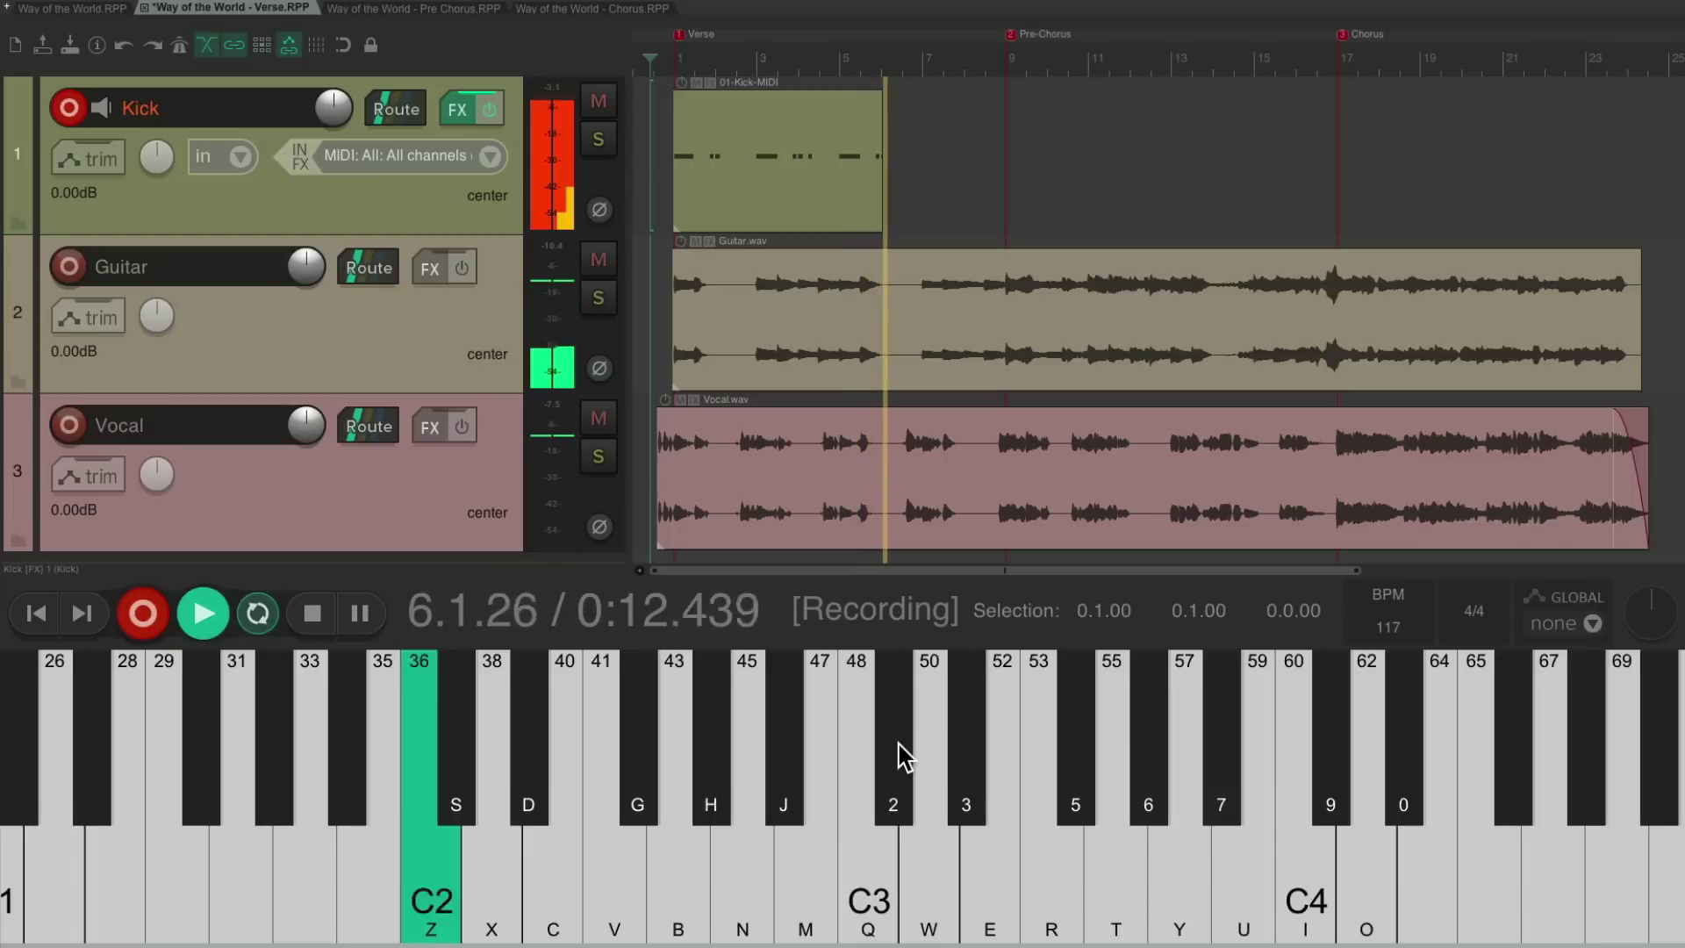
key("z")
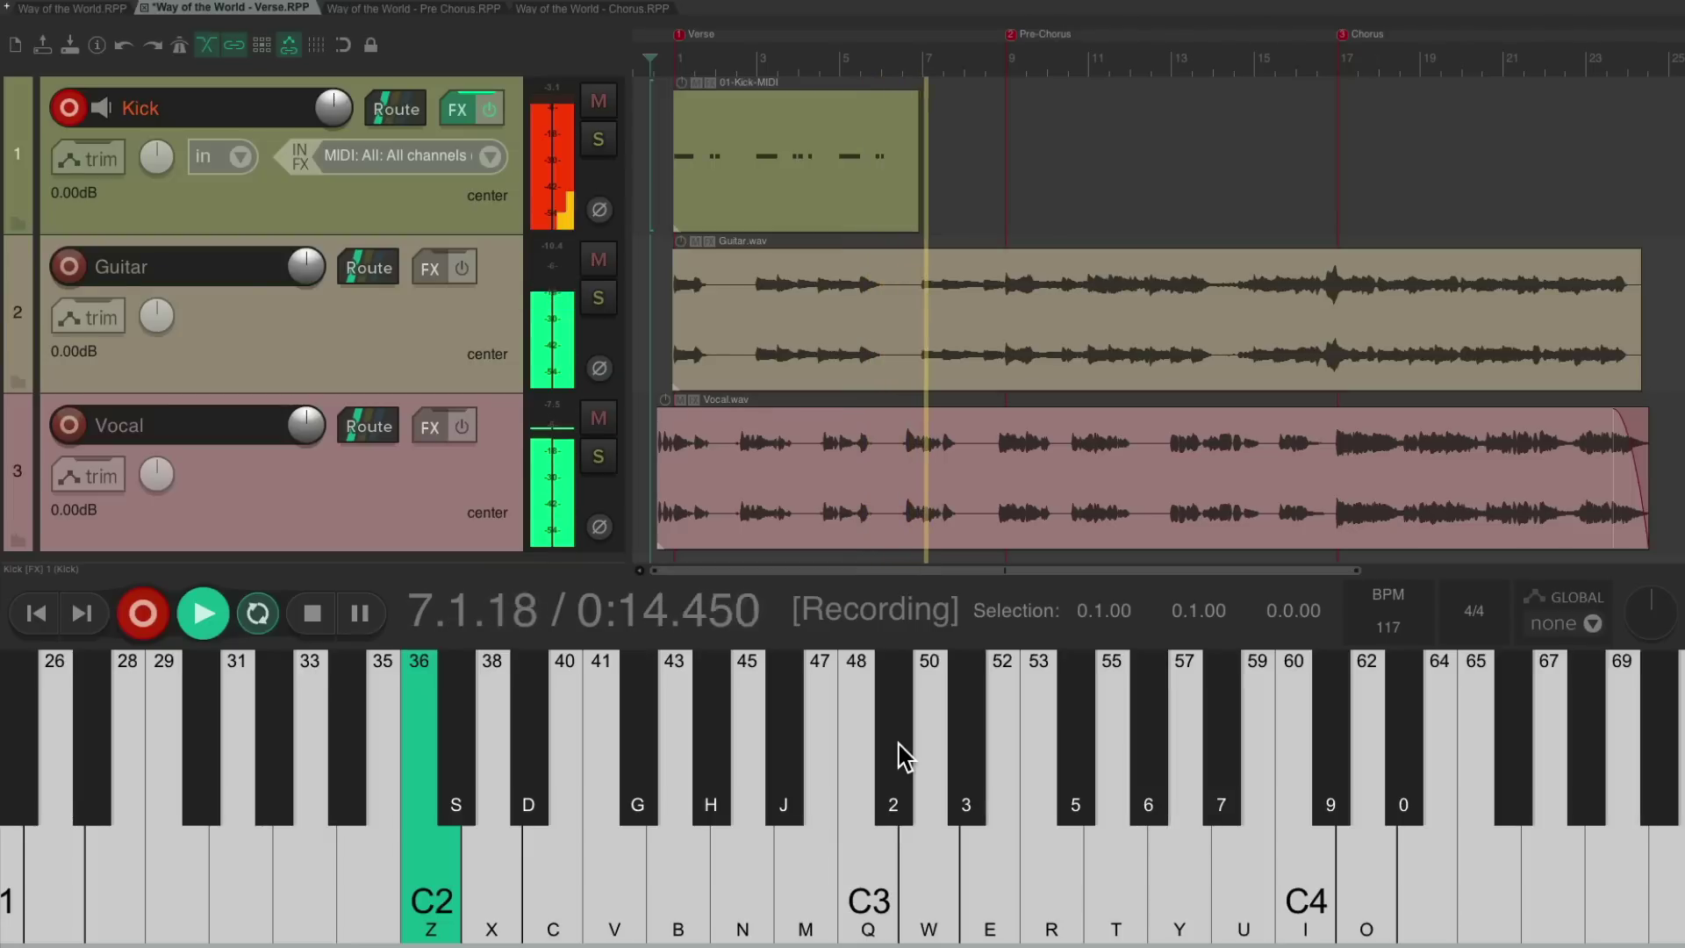
key("z")
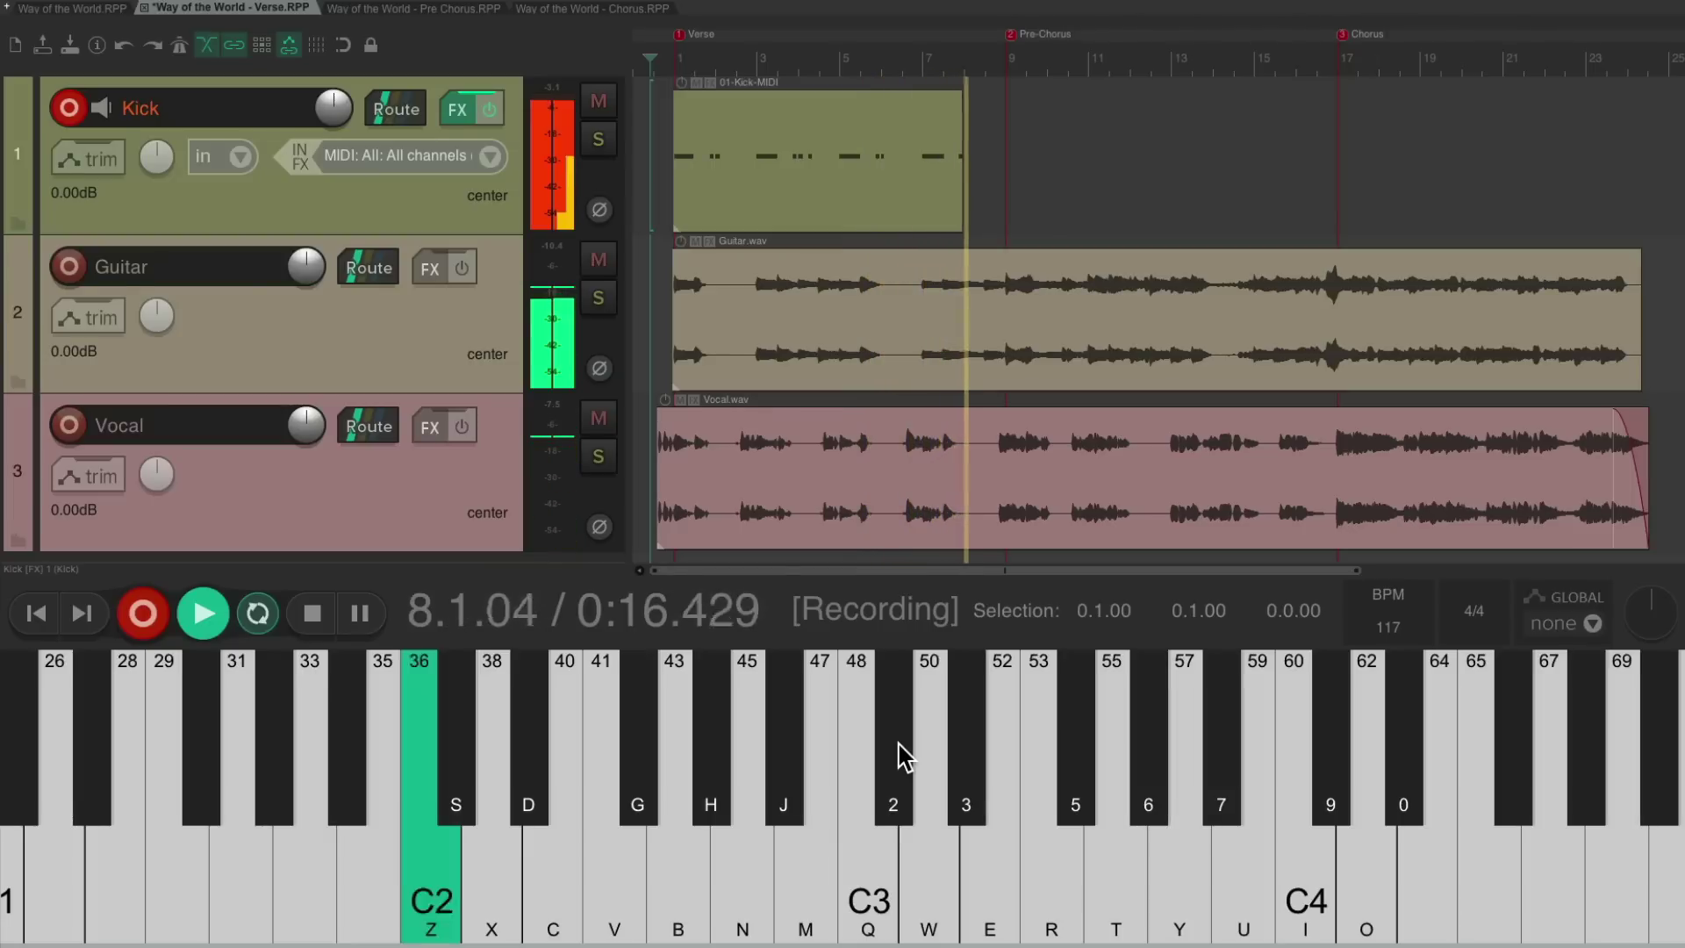
key("space")
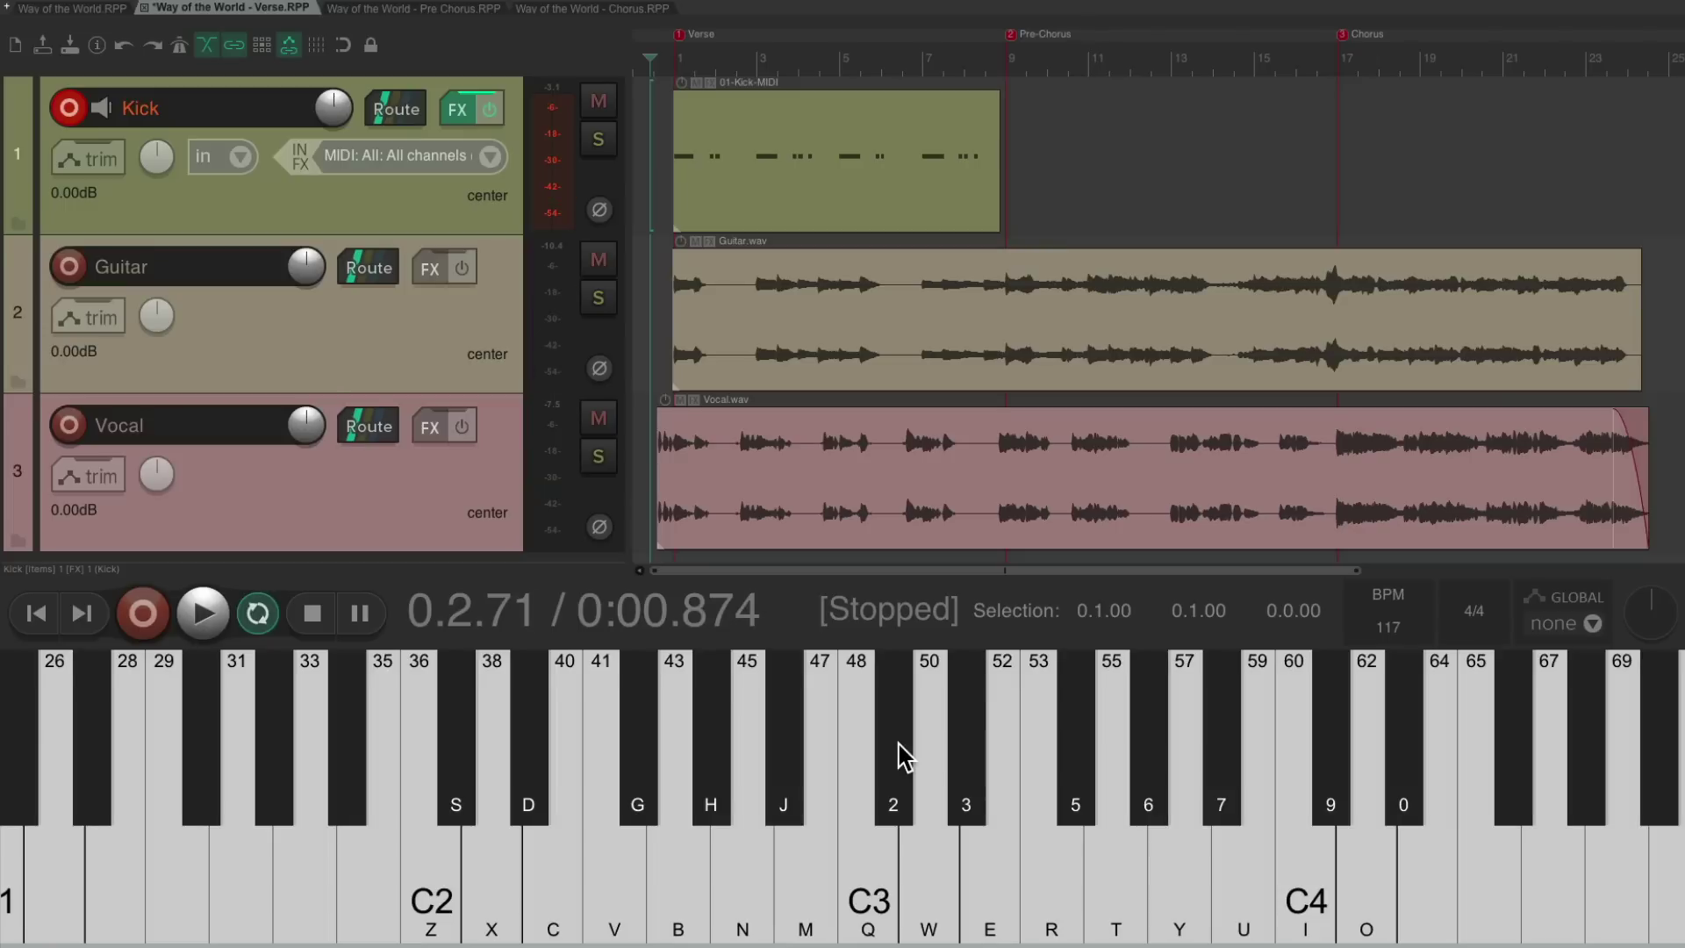
left_click(69, 108)
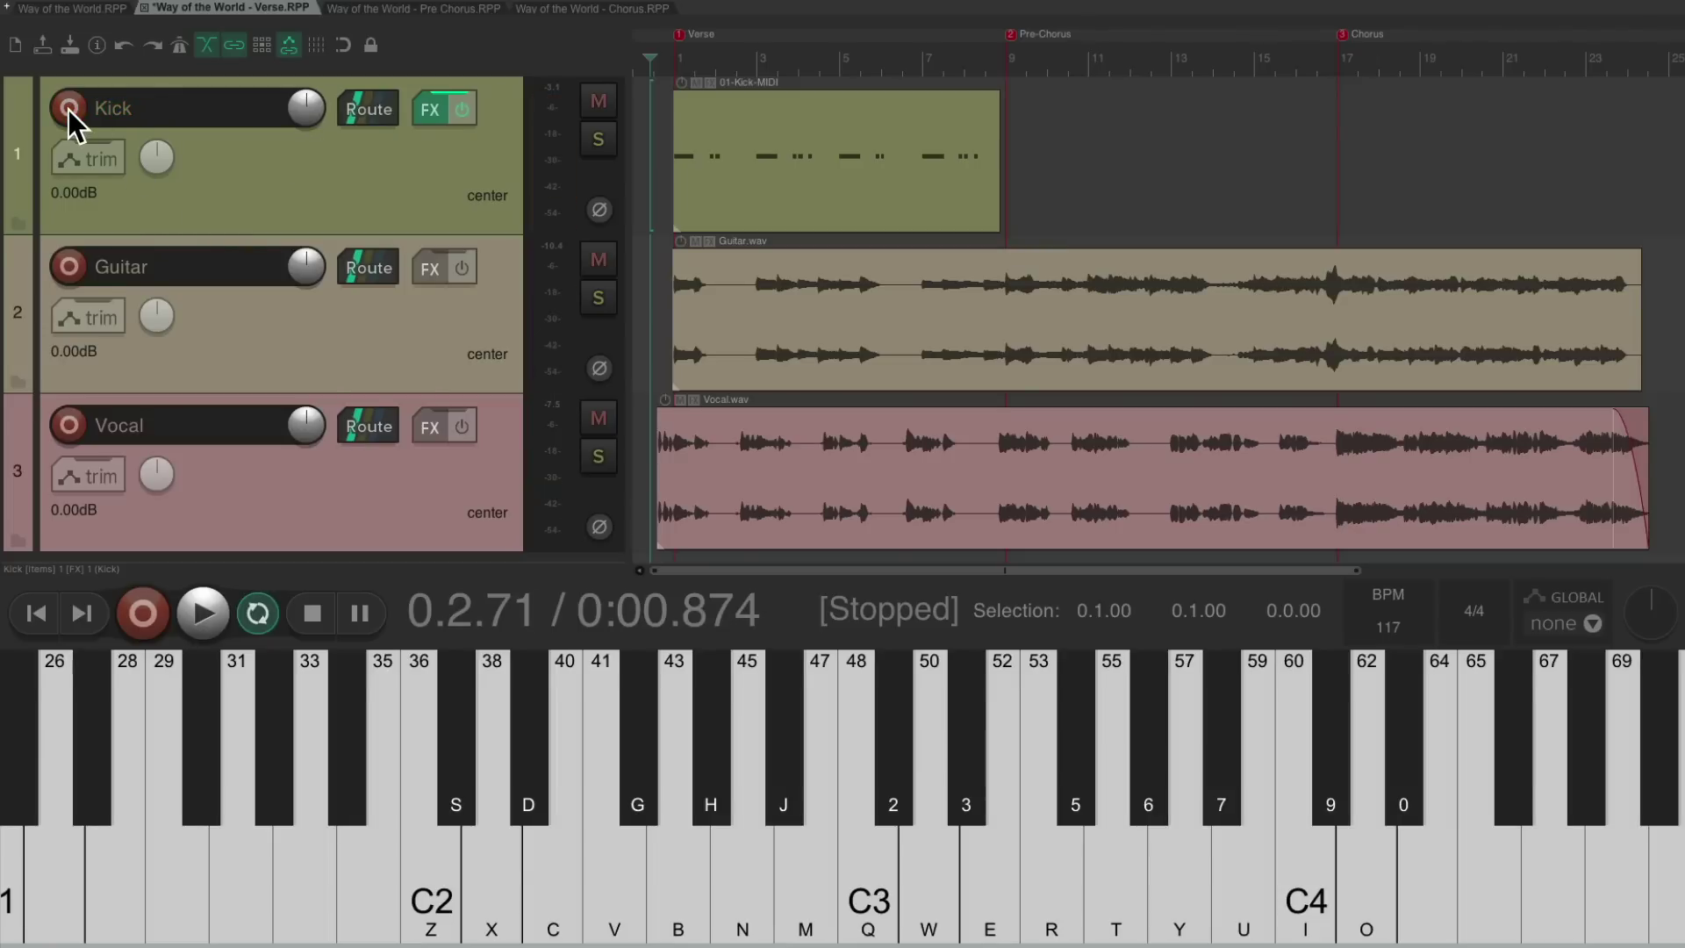
Insert Finger Snaps.wav into a sample player on a new track below Kick and arm that track for recording
key("super+alt+x")
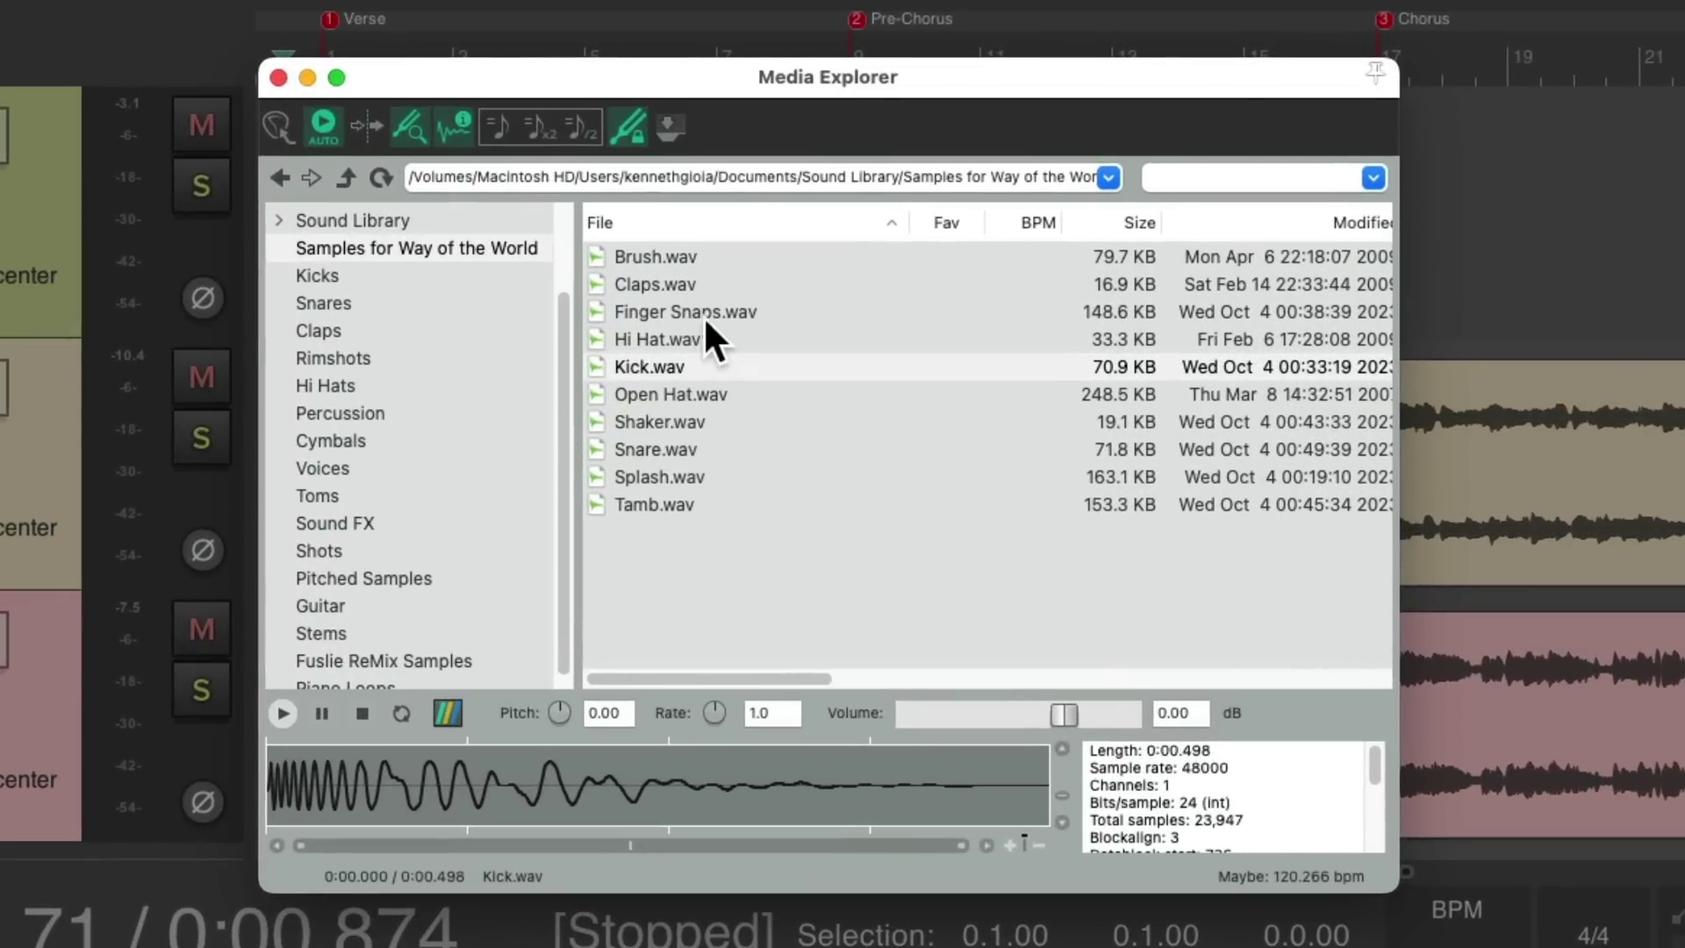
left_click(688, 316)
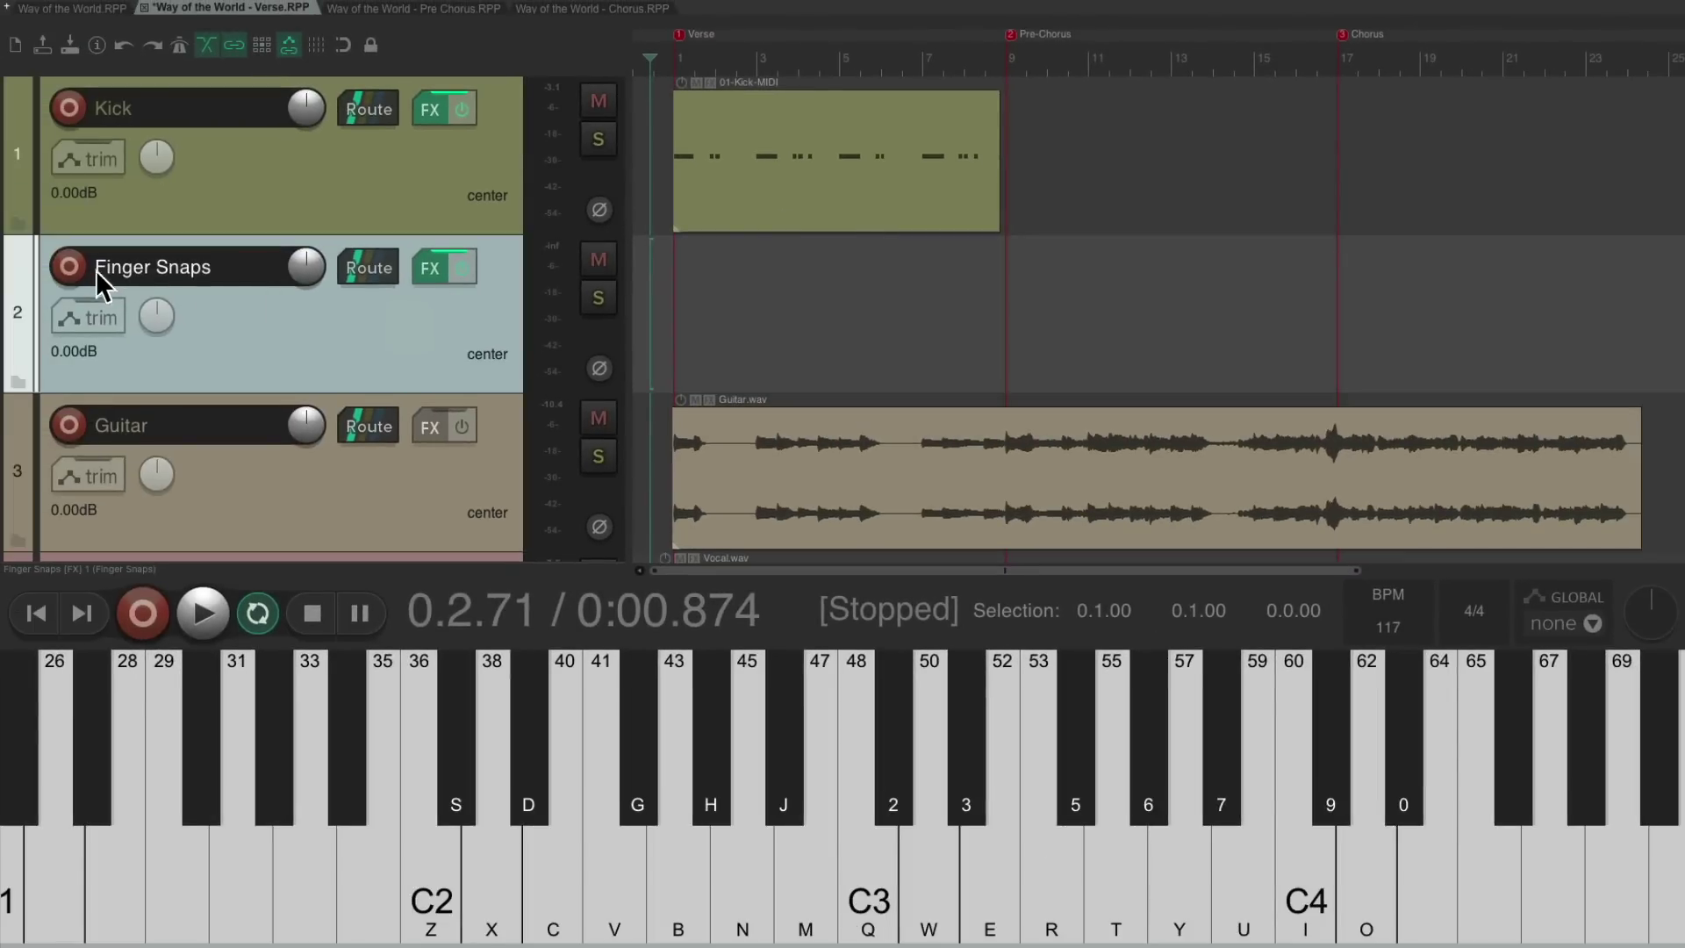
left_click(69, 266)
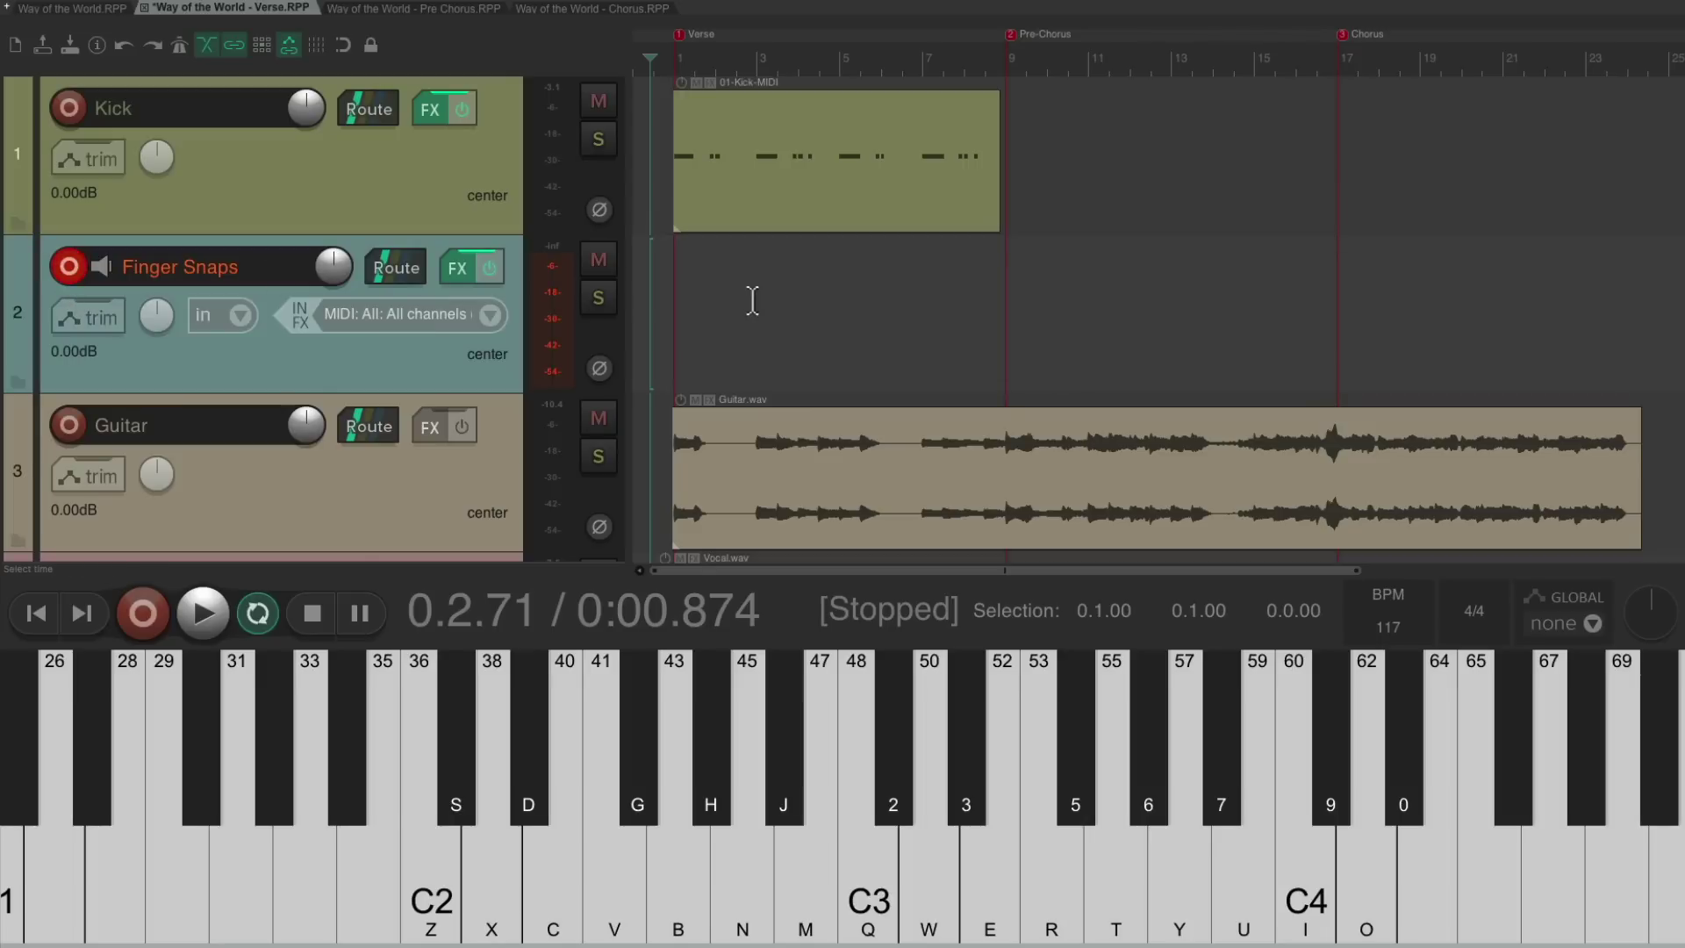
Record a finger snap every two bars across the verse on the Finger Snaps track, and disarm the track
key("ctrl+r")
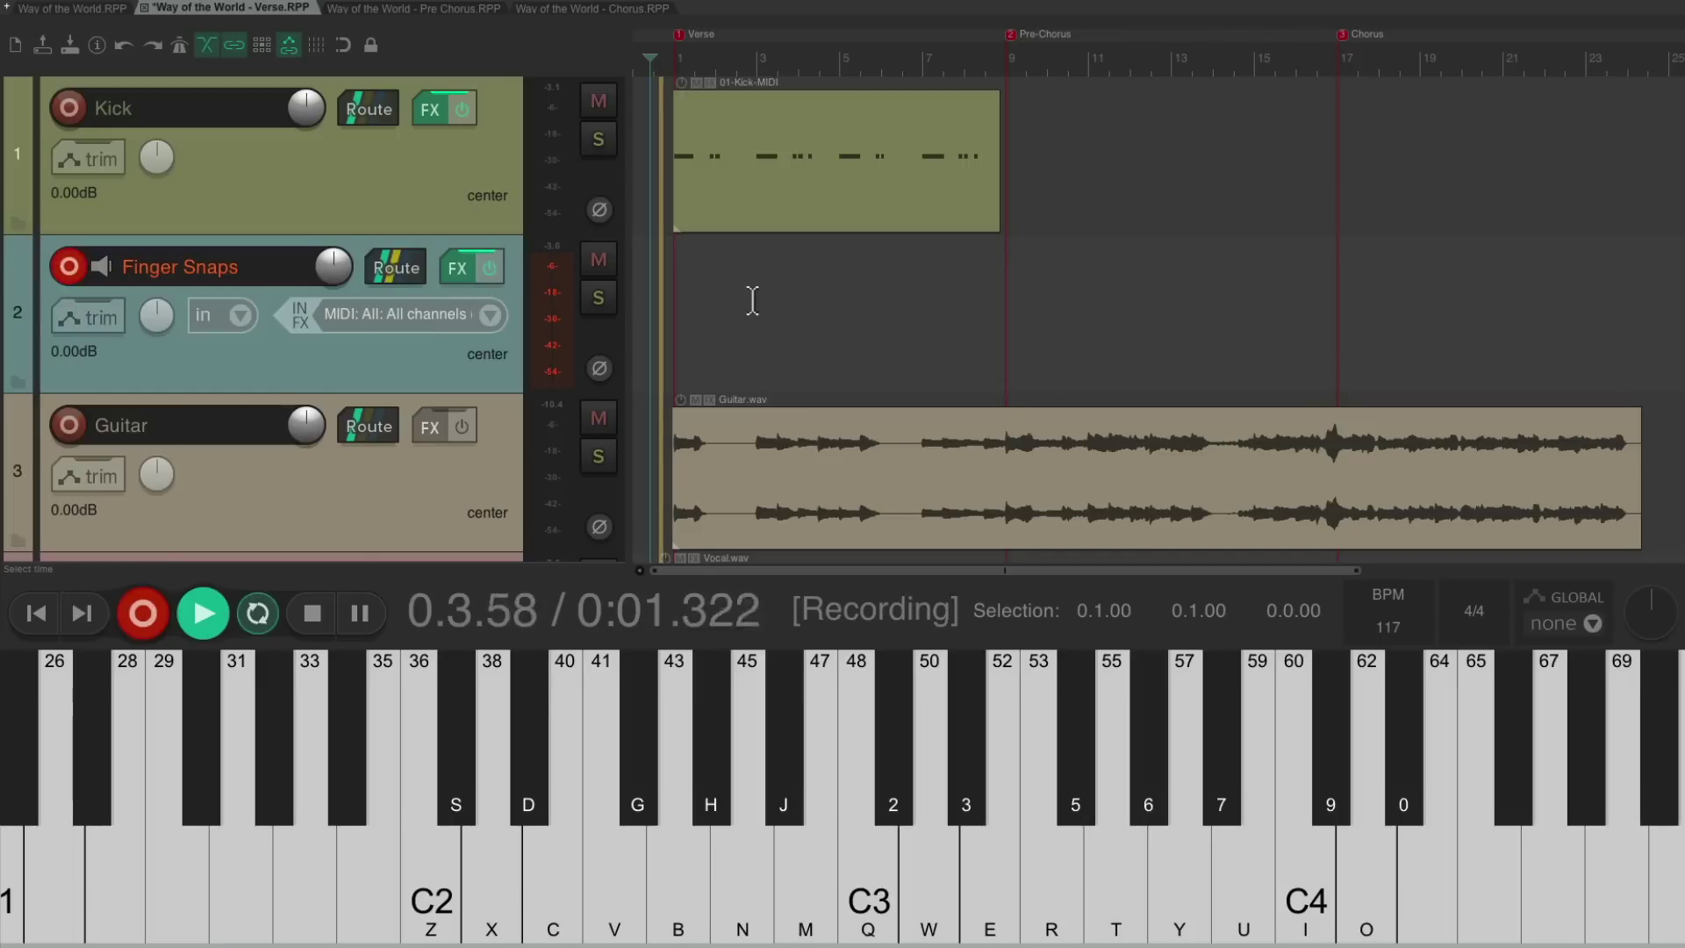
key("x")
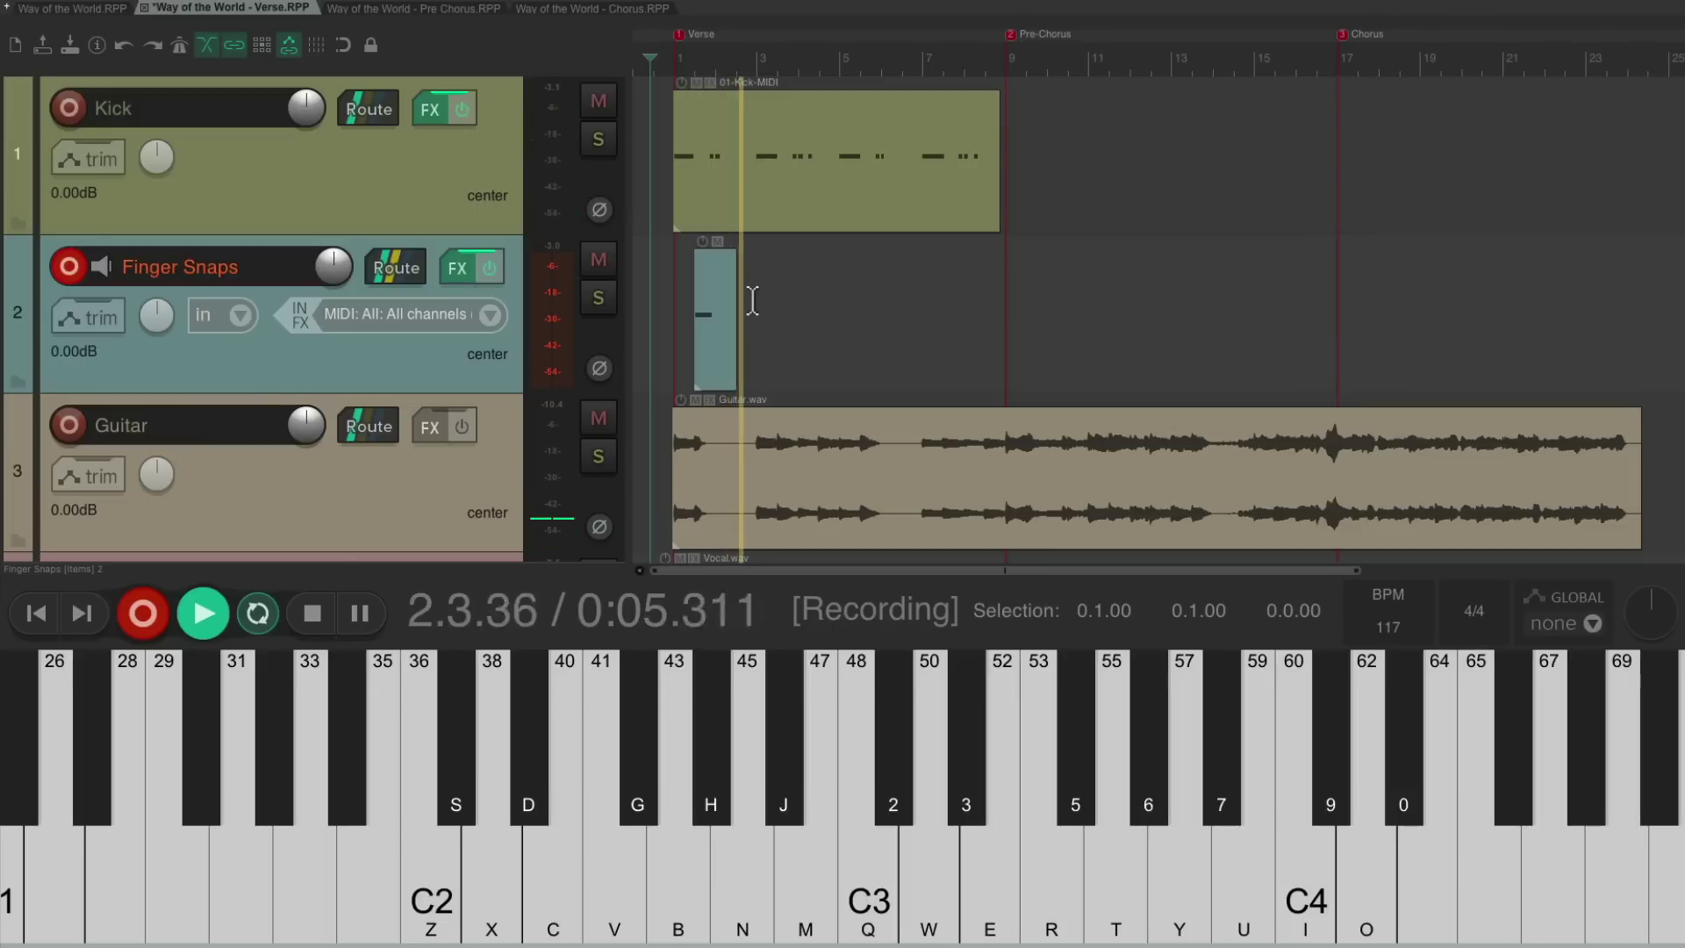
key("x")
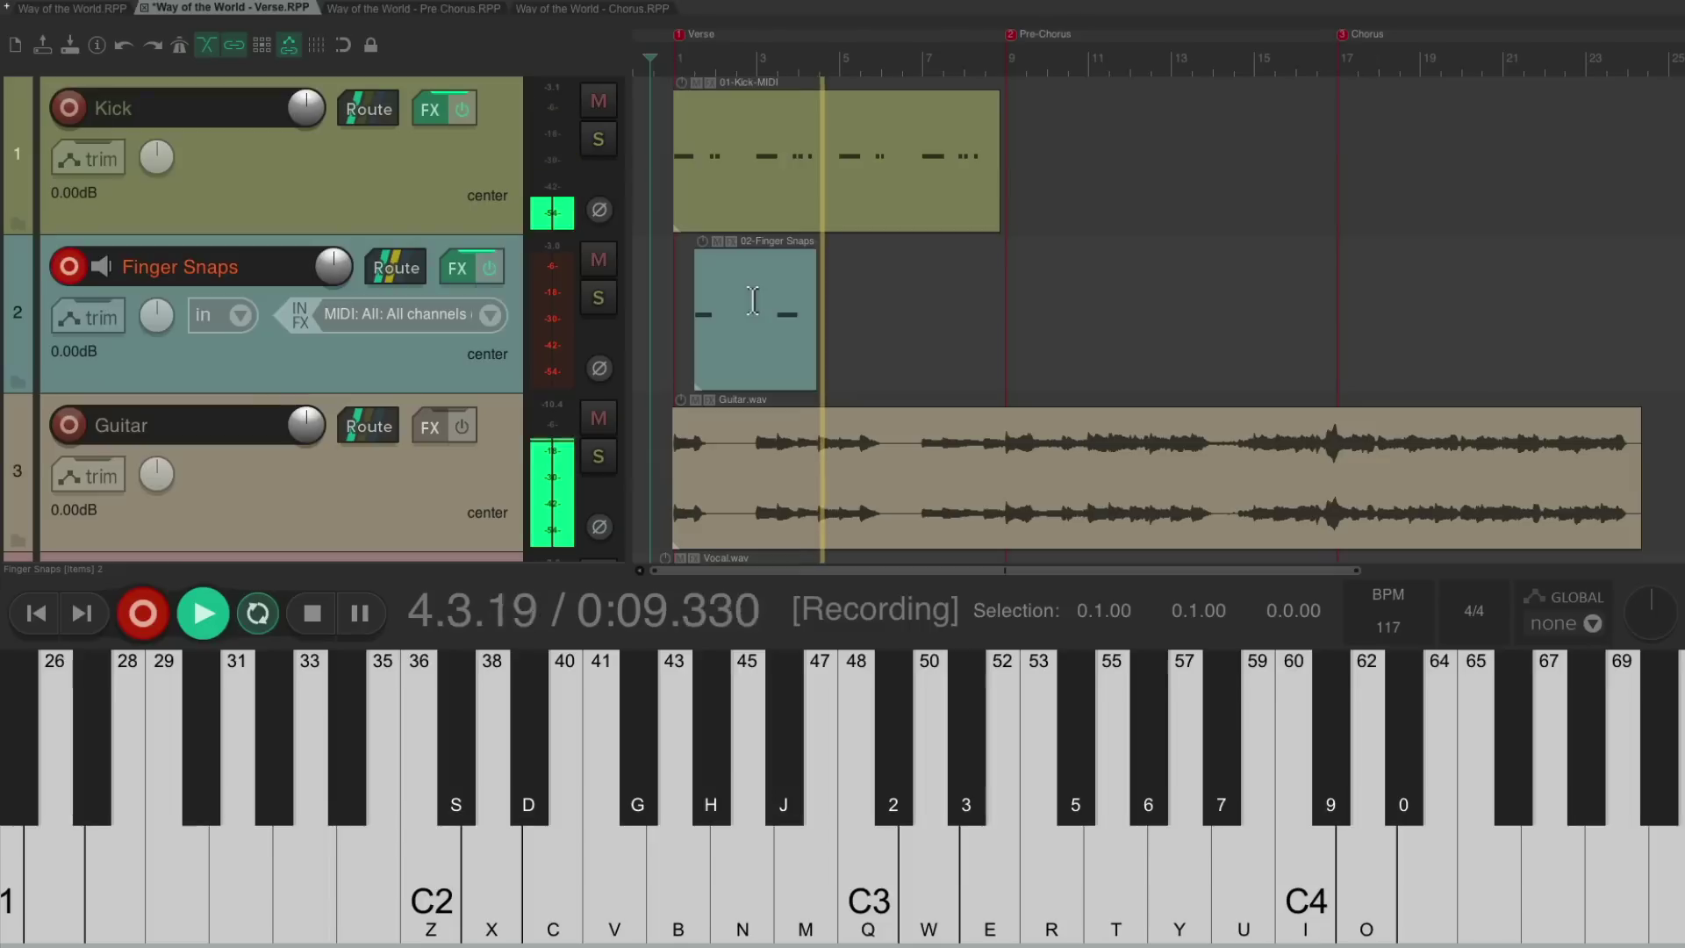
key("x")
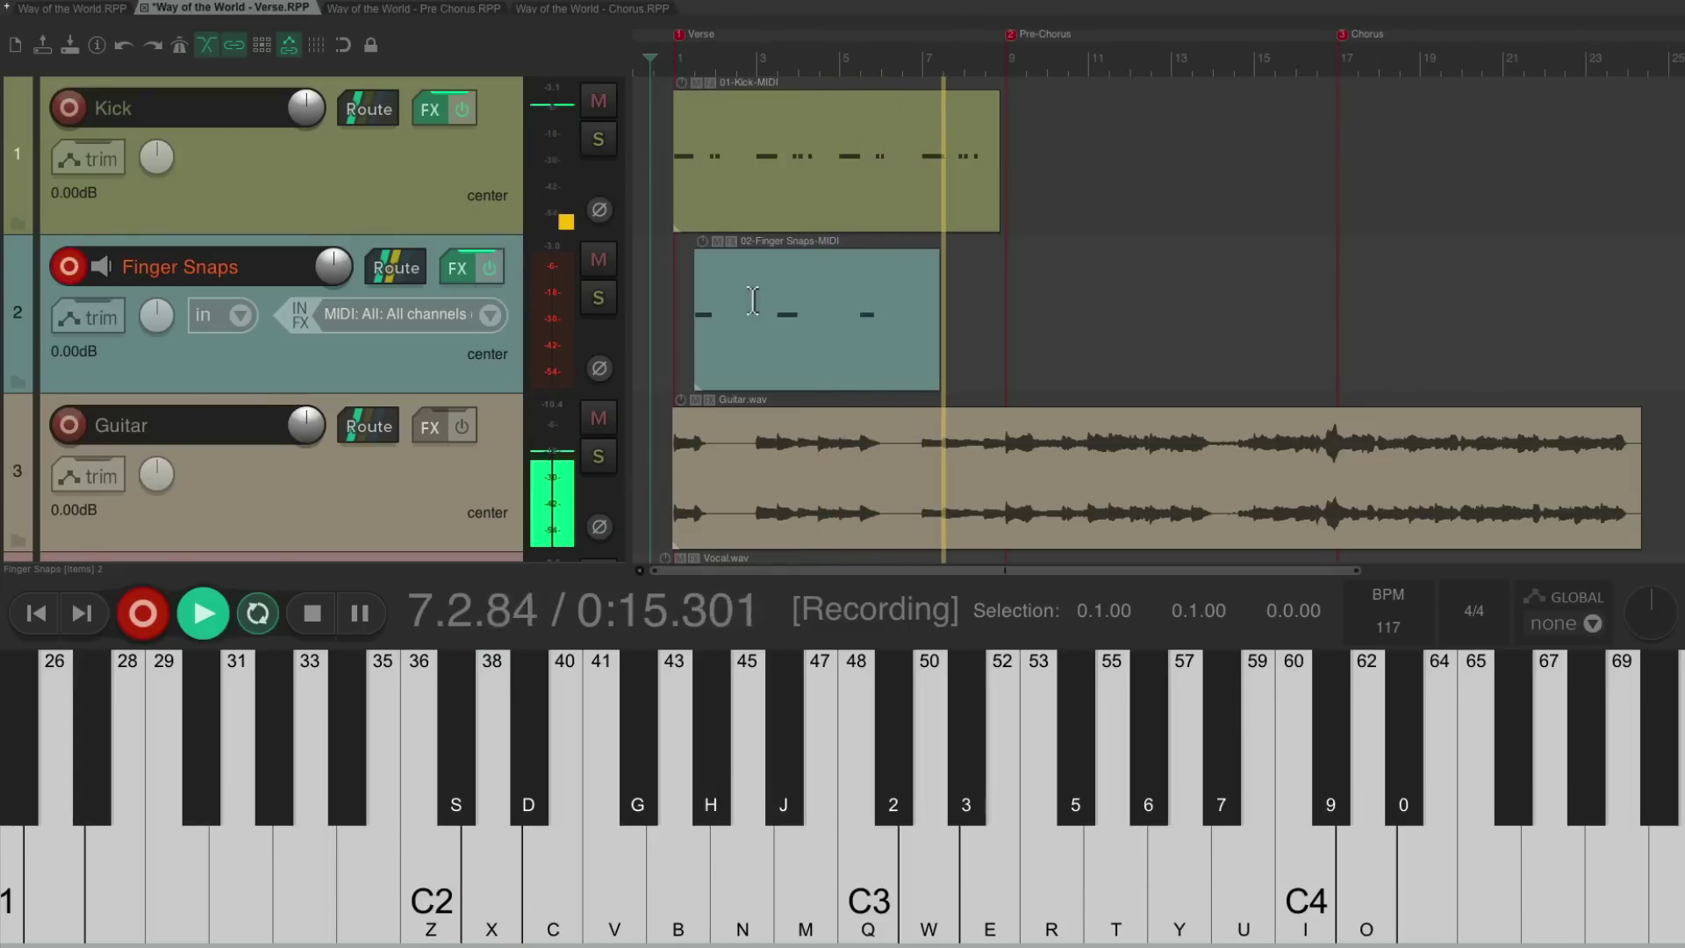
key("x")
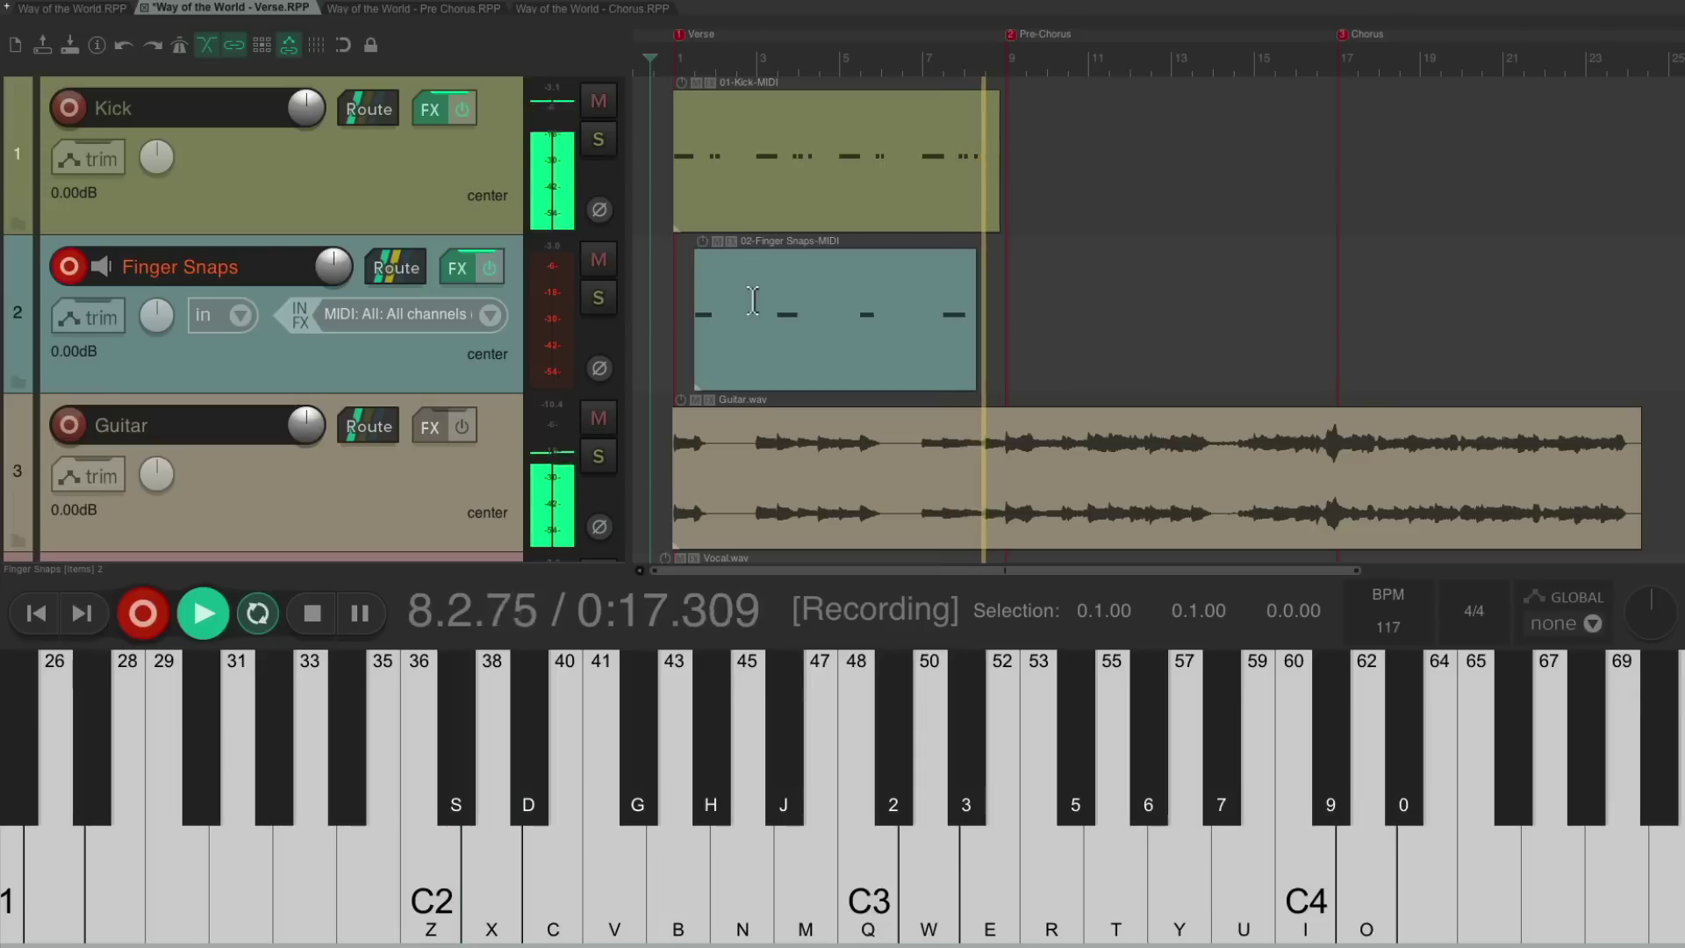
key("space")
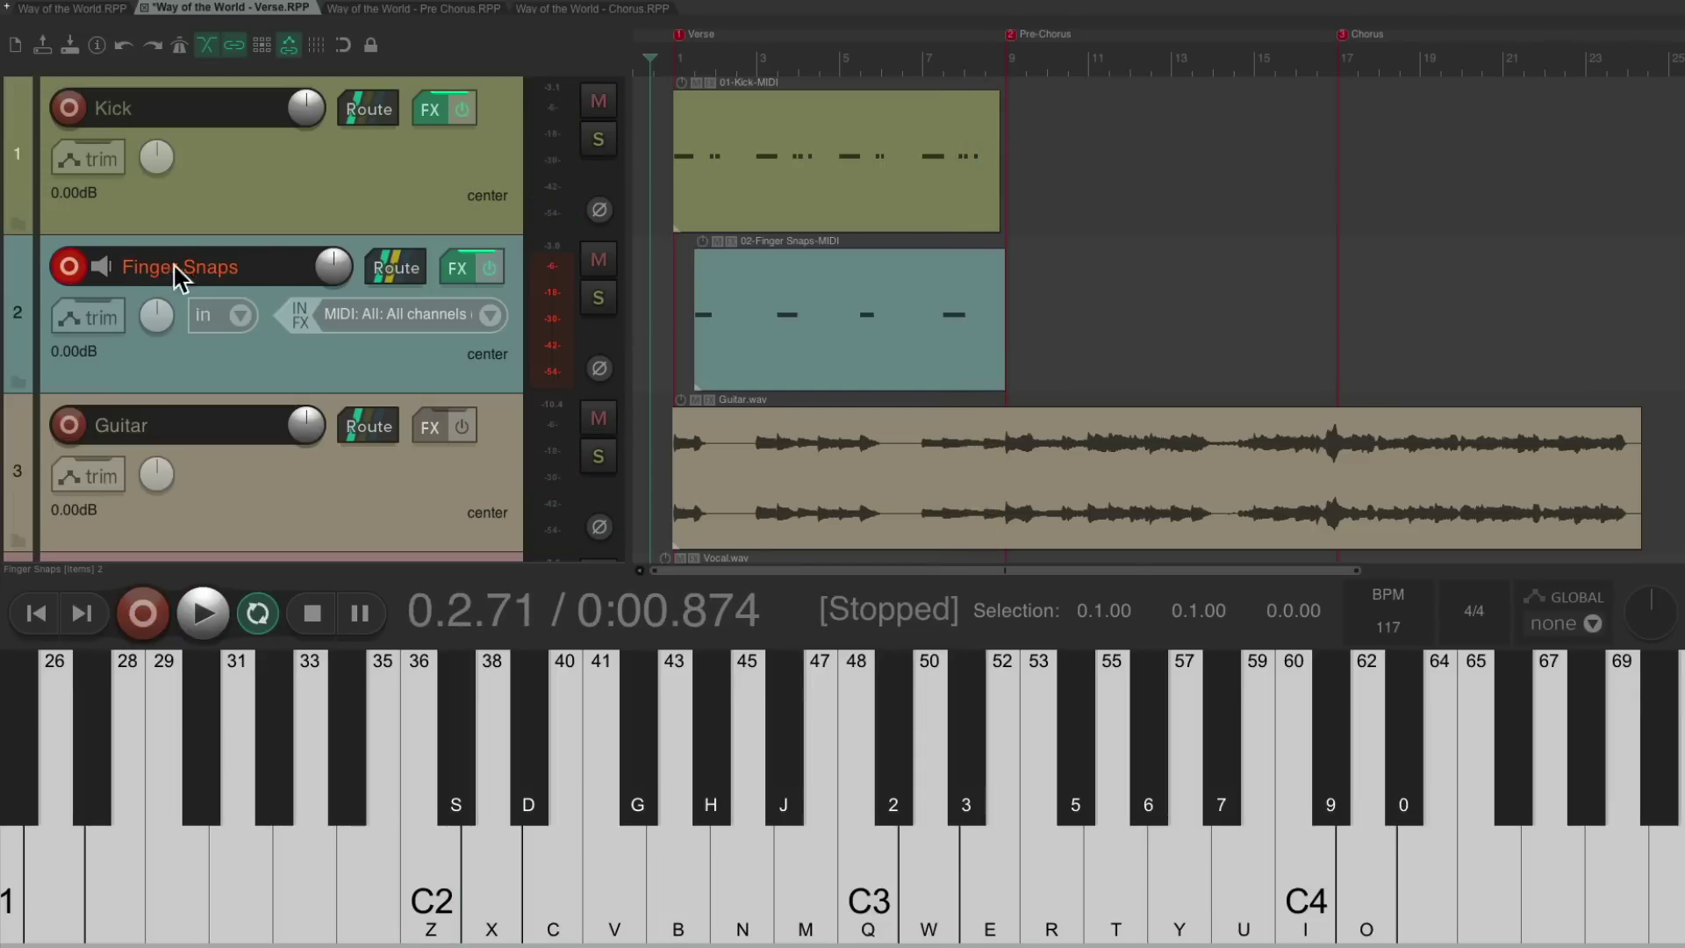
left_click(68, 266)
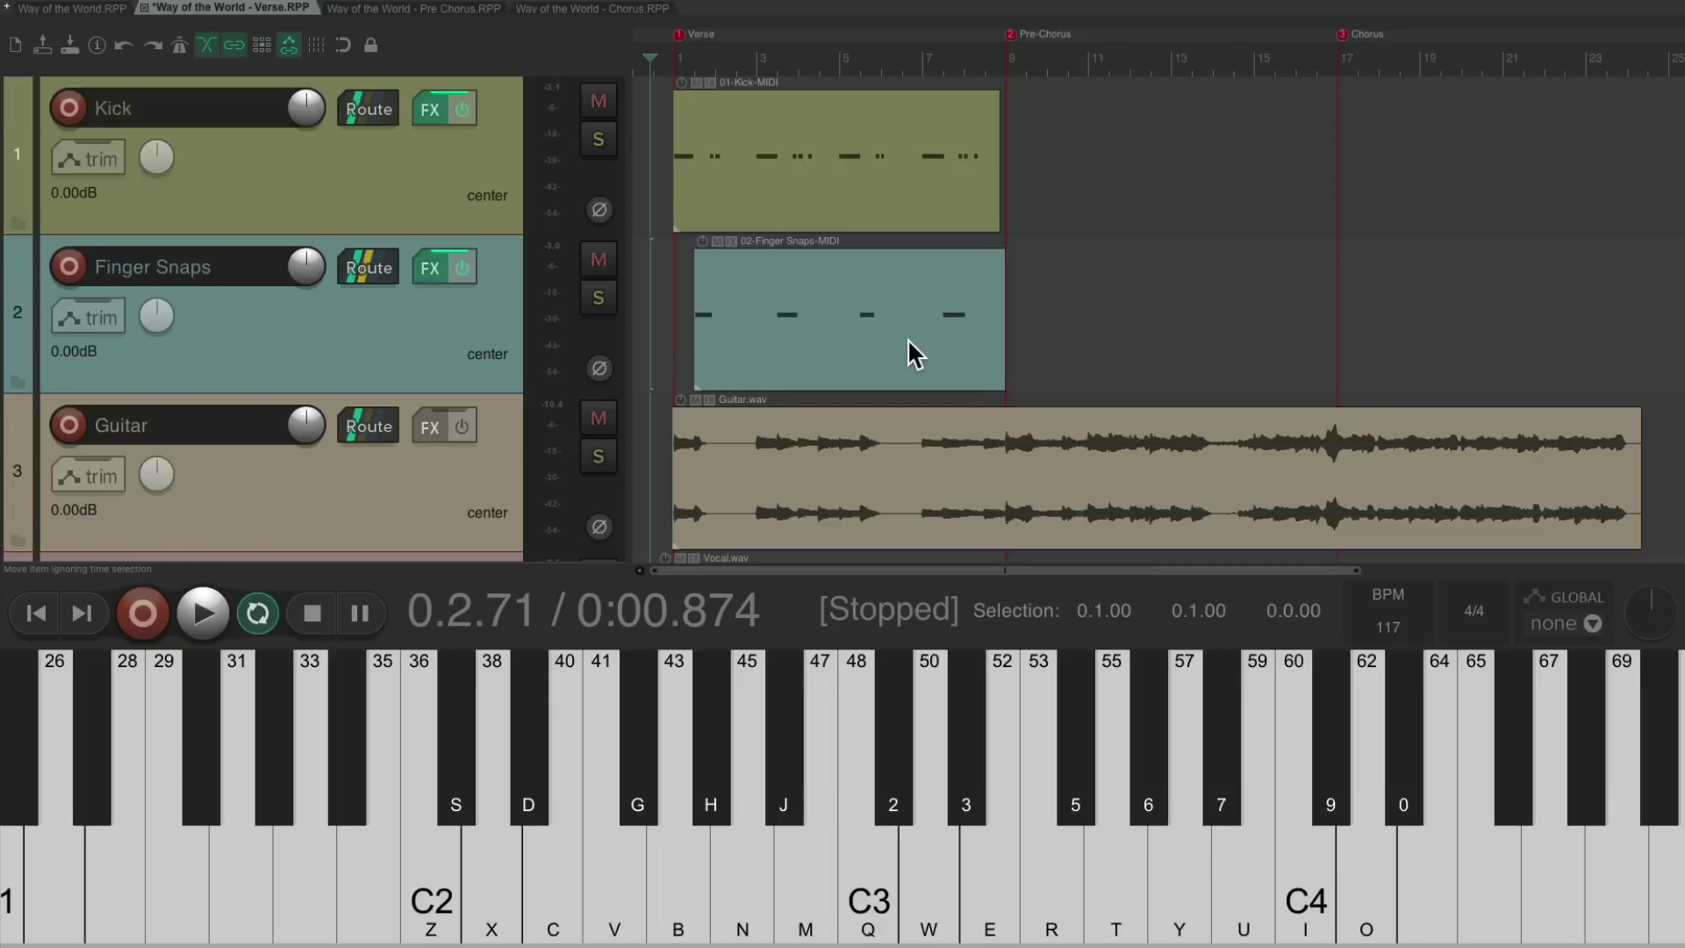
Insert Brush.wav into a sample player on a new track below Finger Snaps and arm that track for recording
key("super+alt+x")
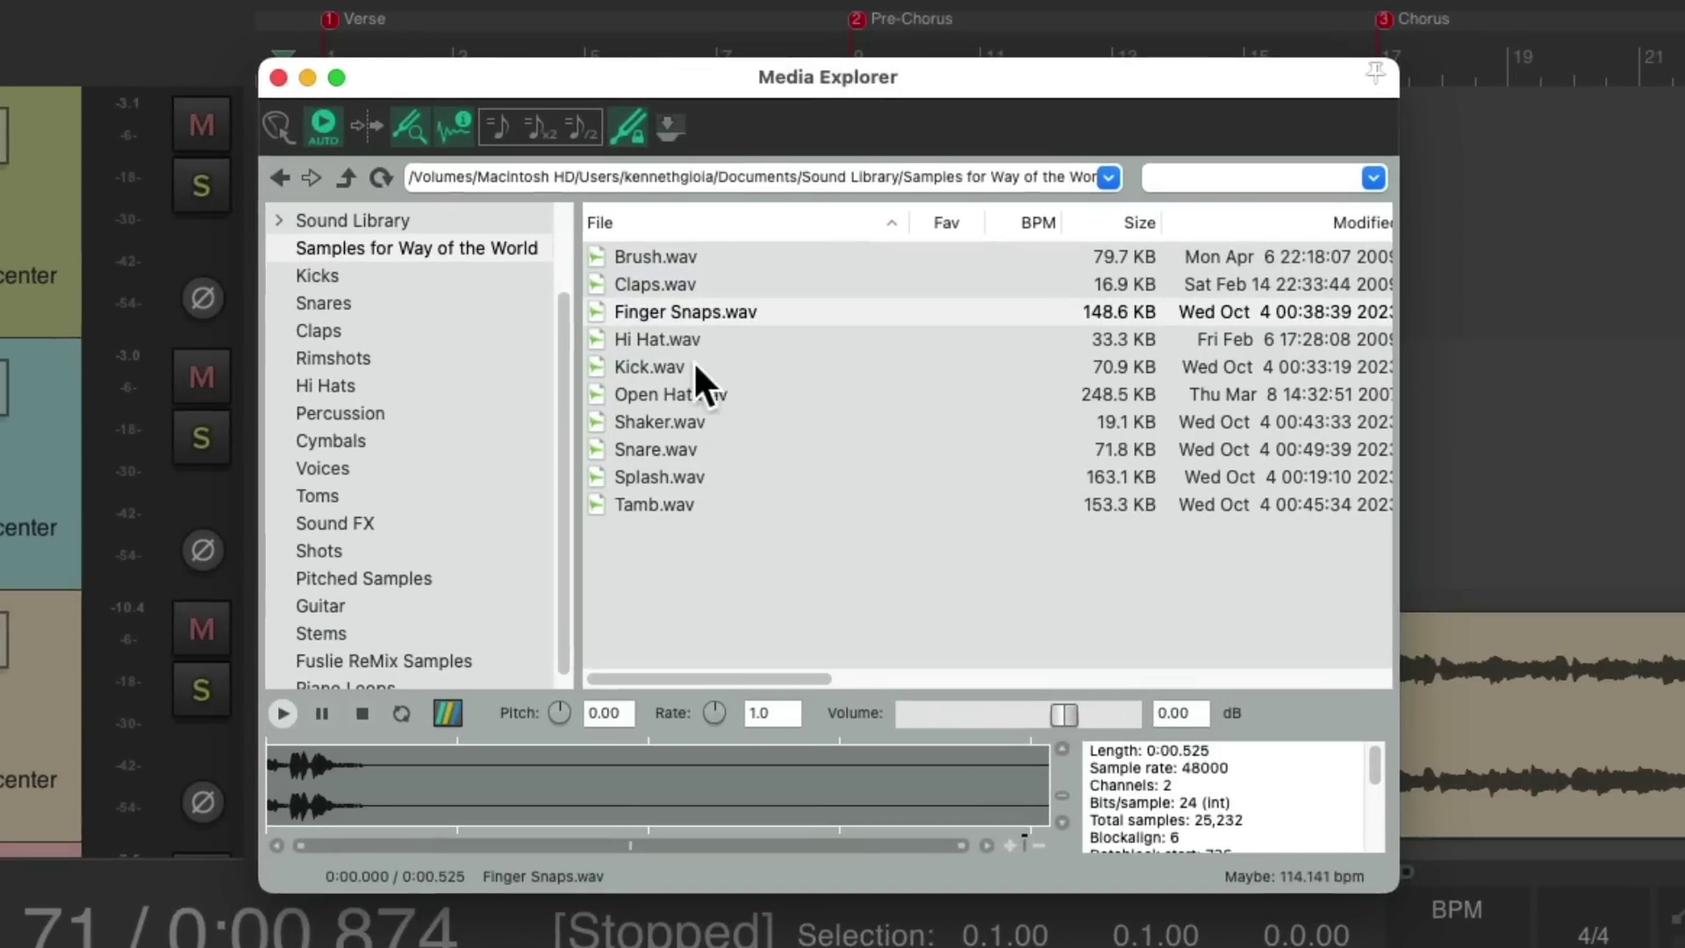
left_click(724, 255)
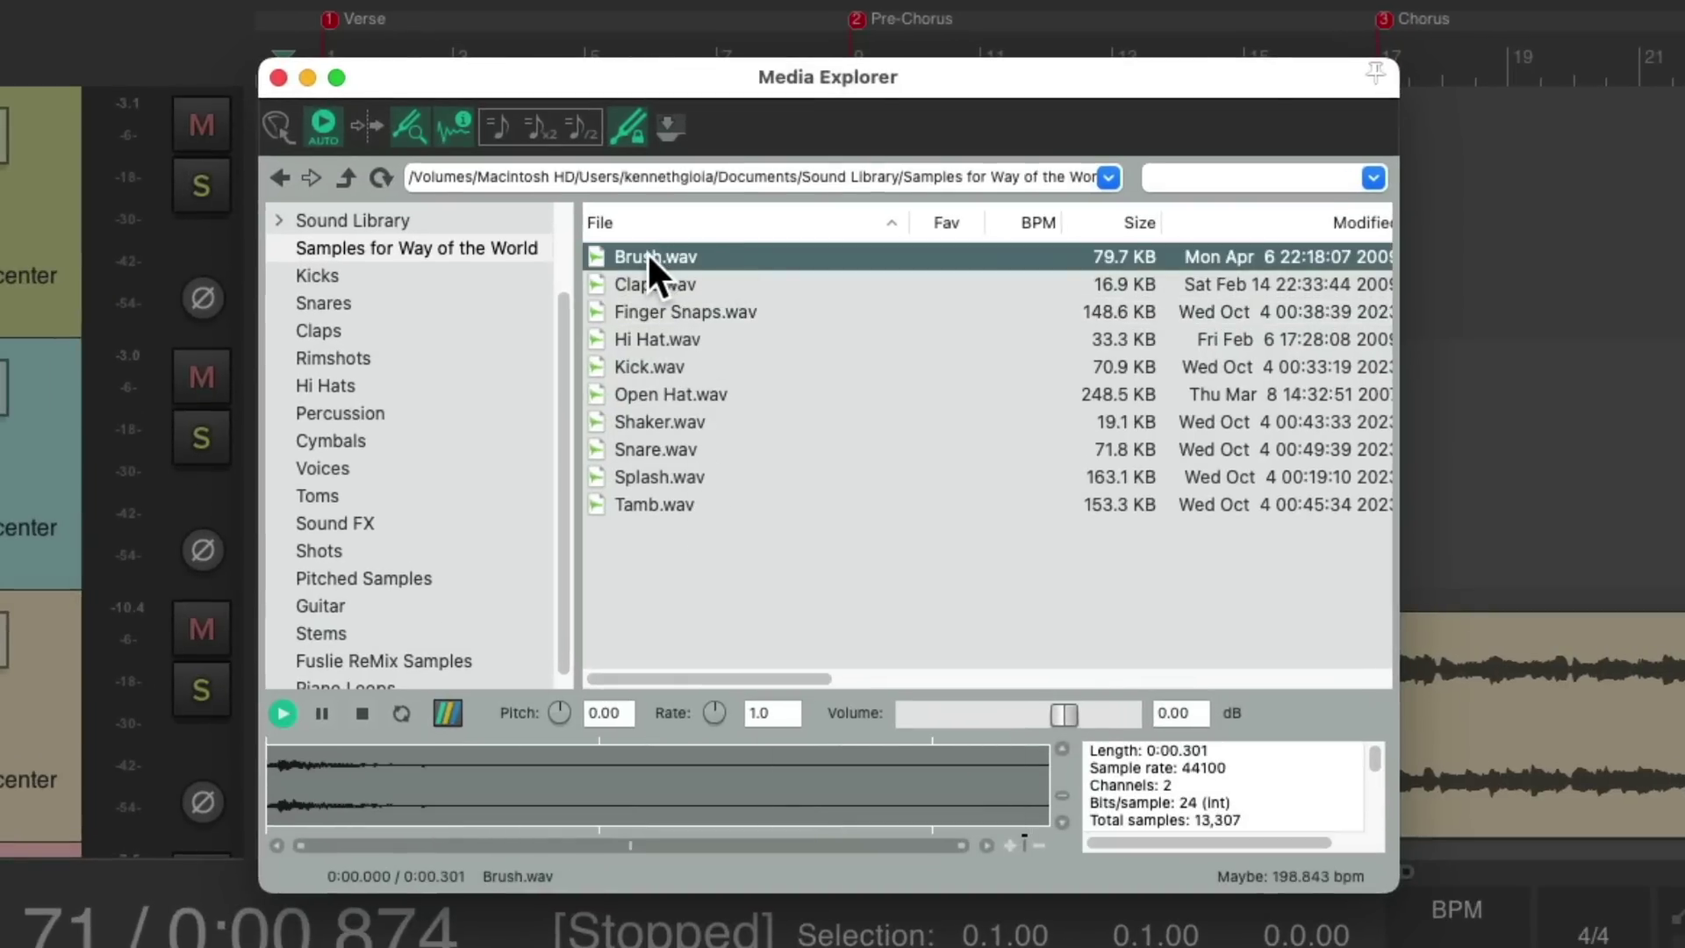
key("super+alt+x")
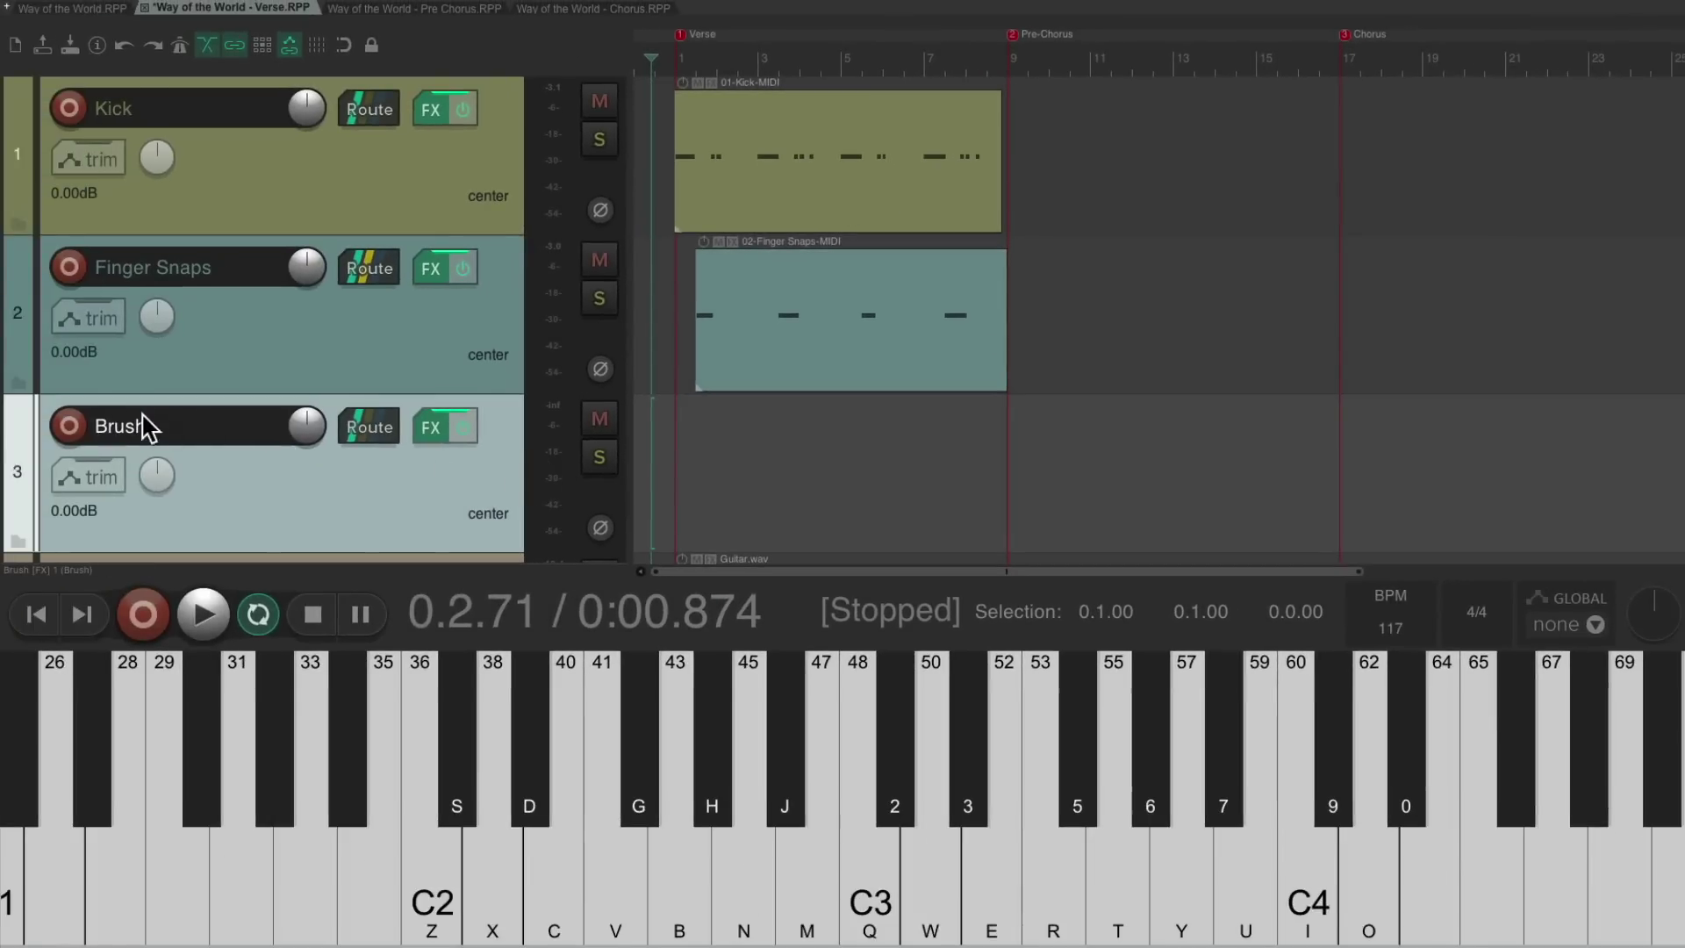
left_click(69, 426)
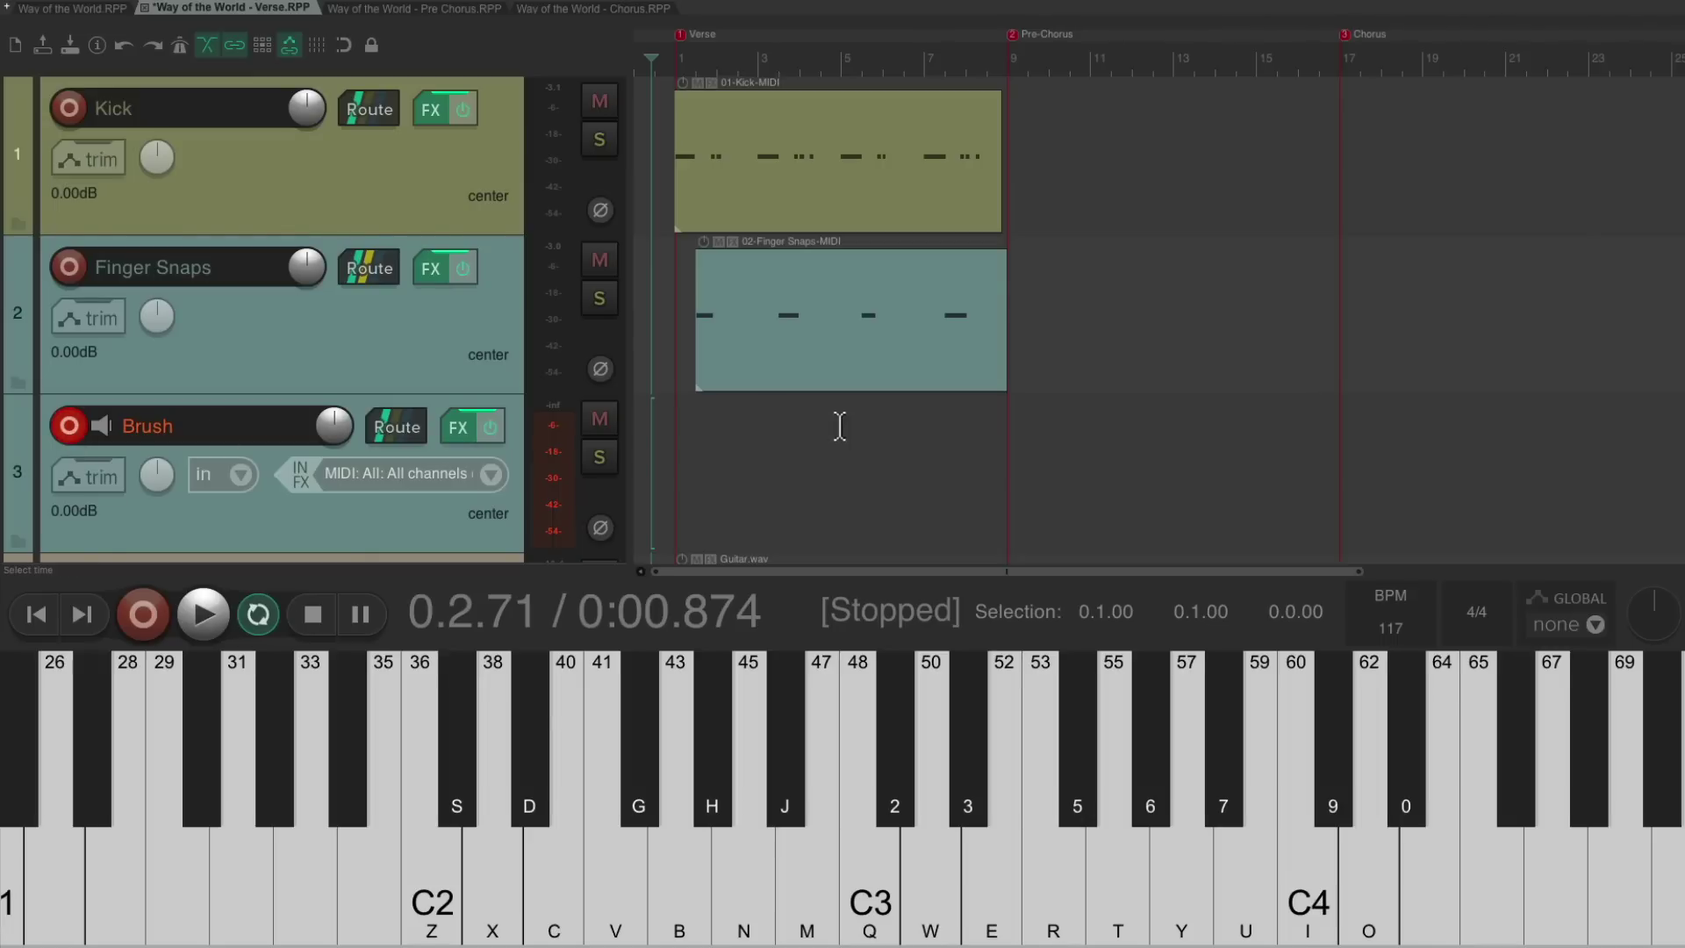
Add the Panning Delay FX chain after the sampler on the Brush track and audition Brush.wav through it
left_click(458, 427)
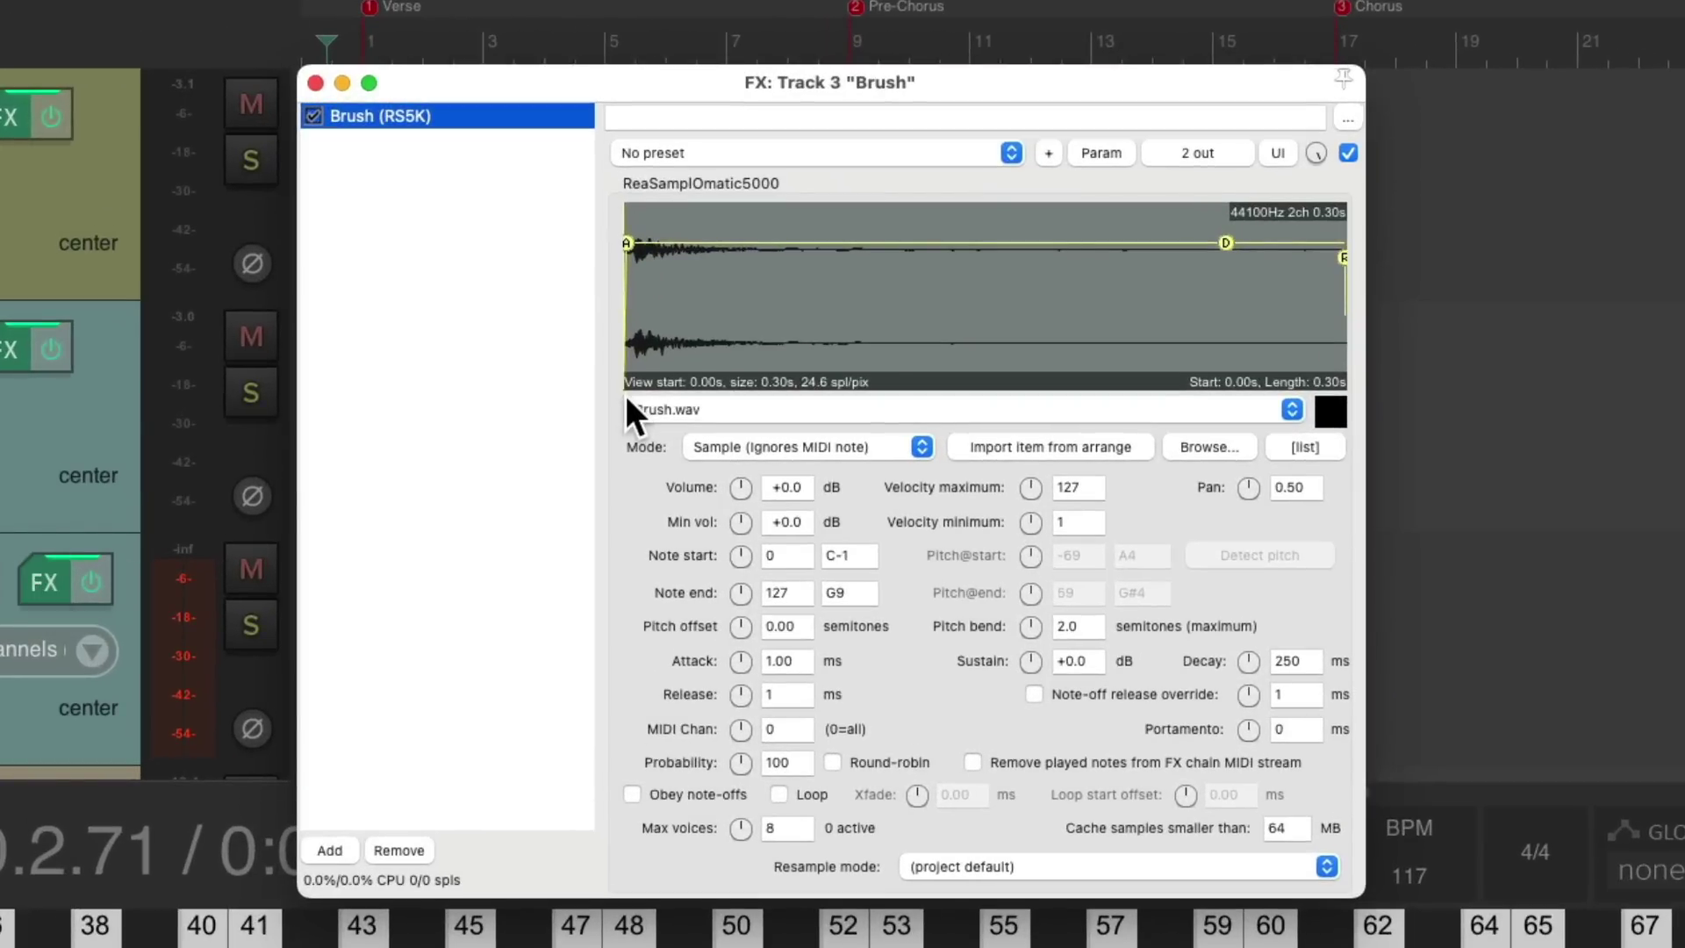
double_click(403, 331)
type("delay")
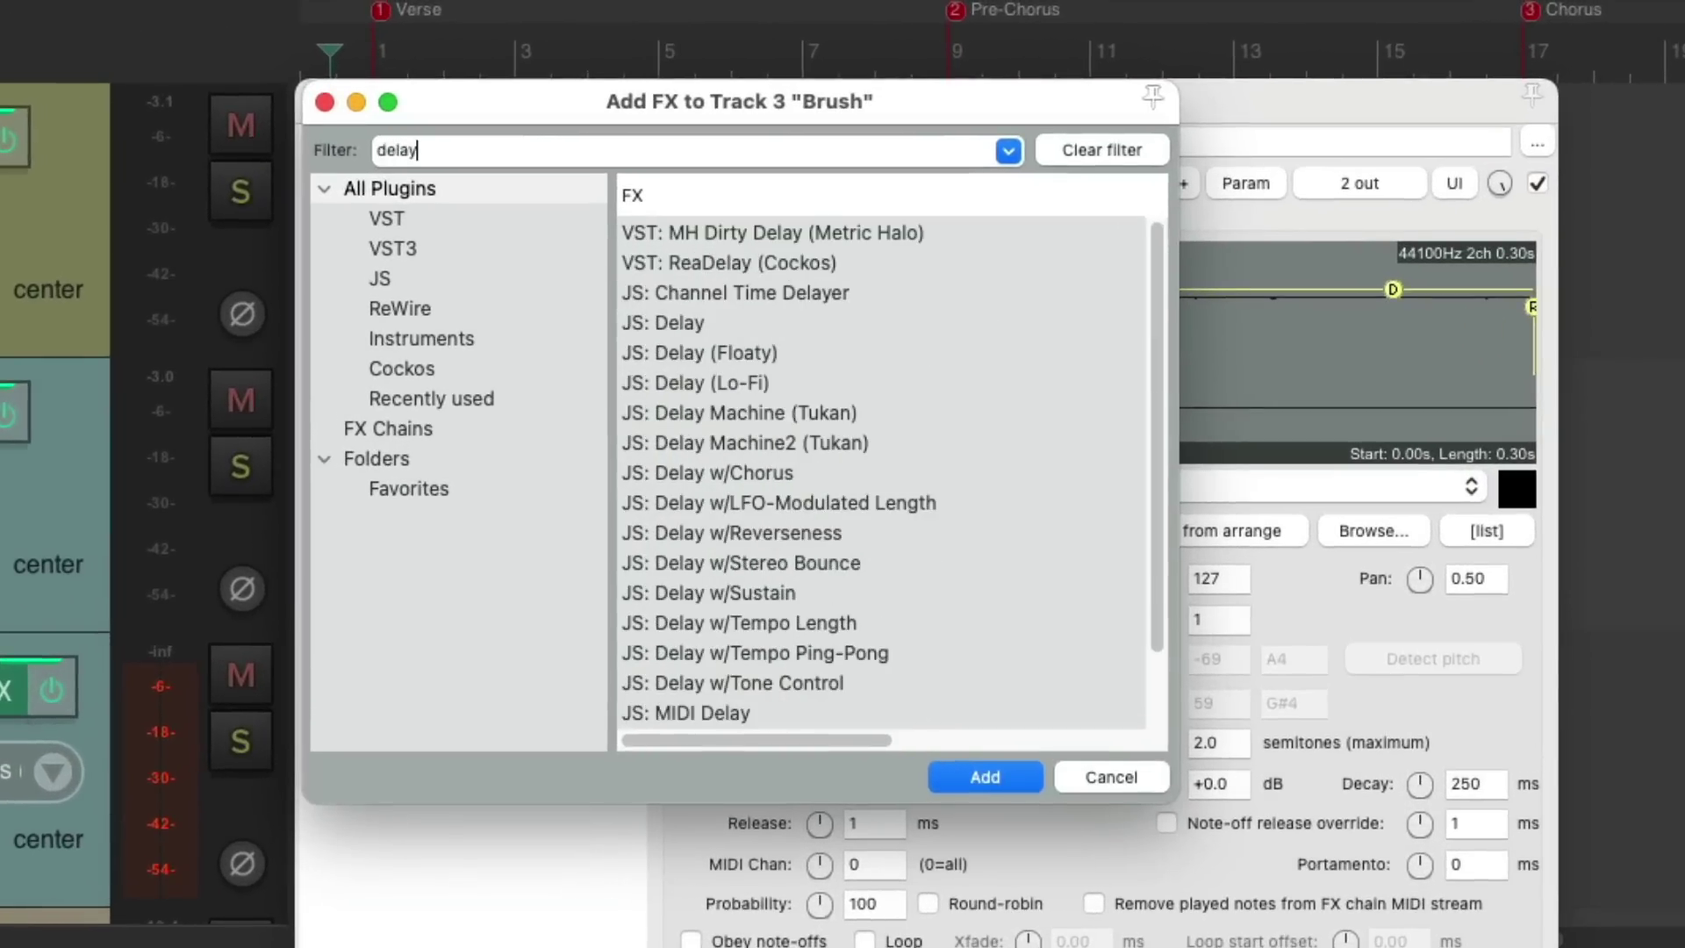
scroll(898, 398, "down", 3)
left_click(766, 714)
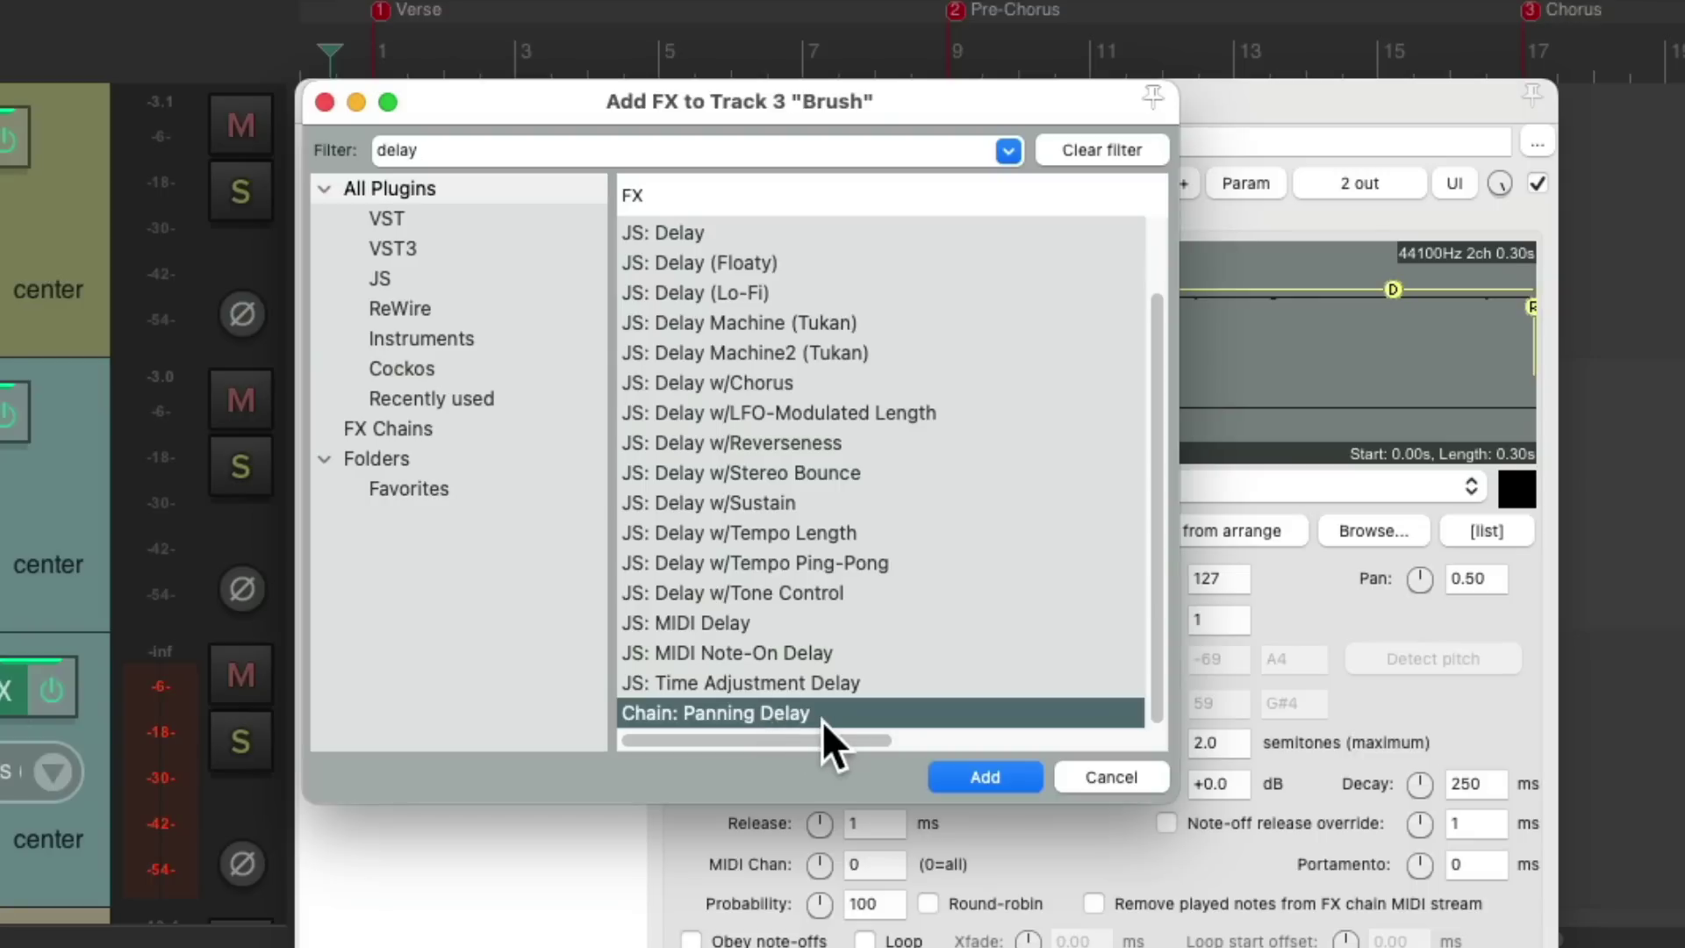
double_click(786, 713)
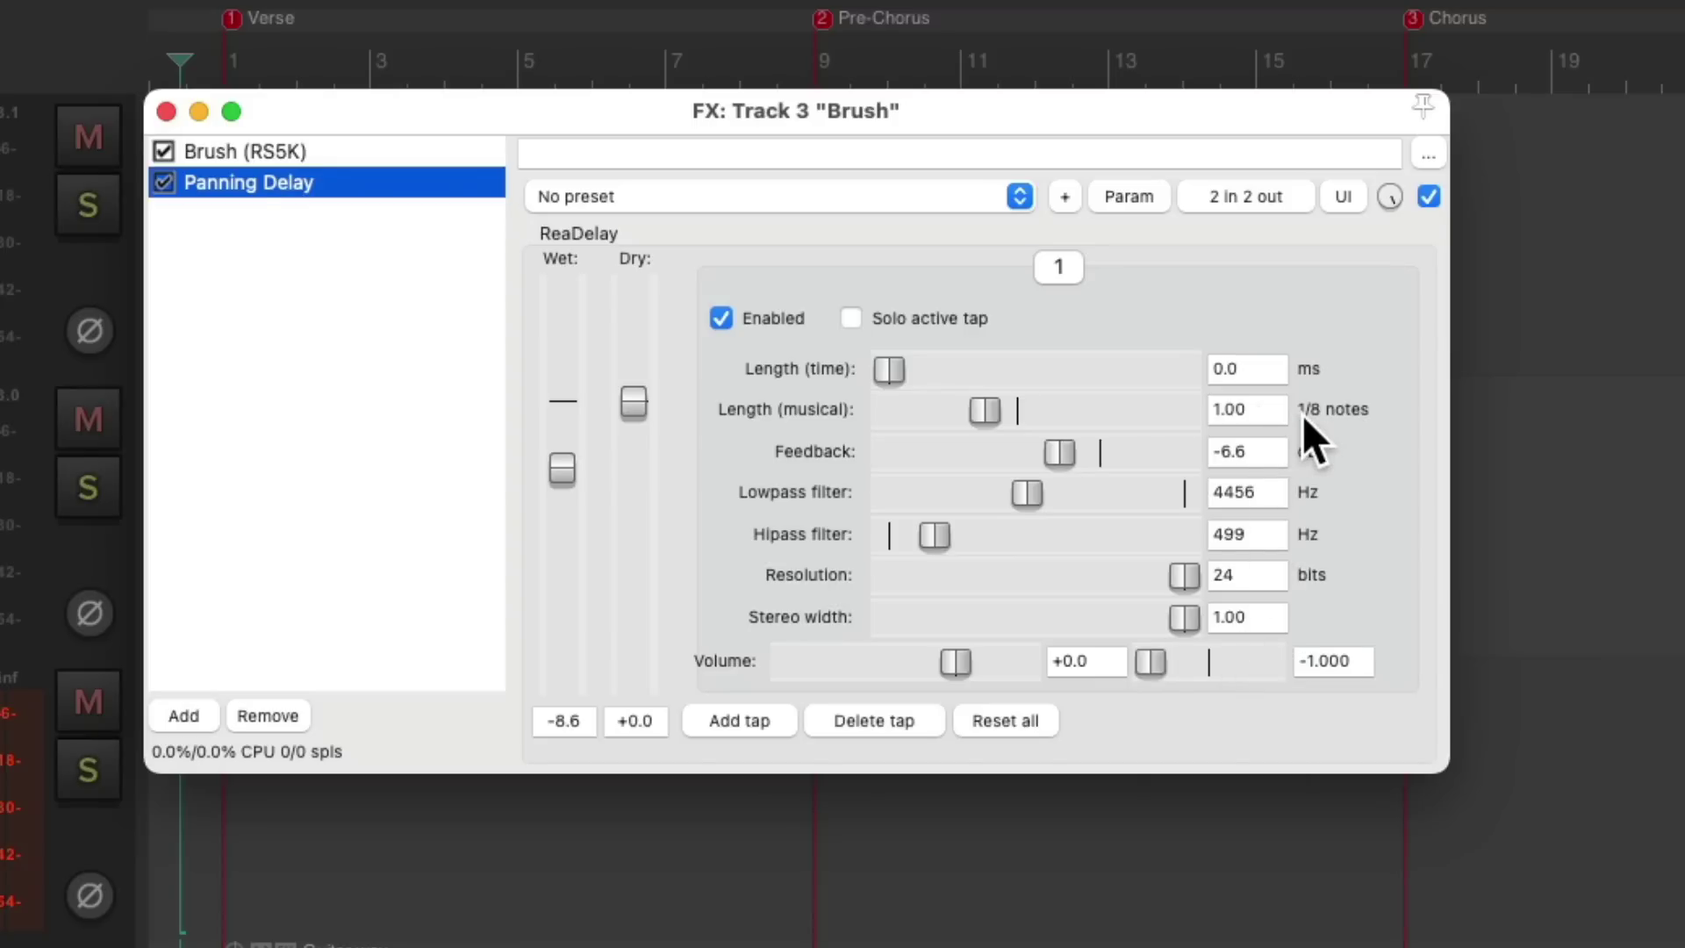
left_click(391, 150)
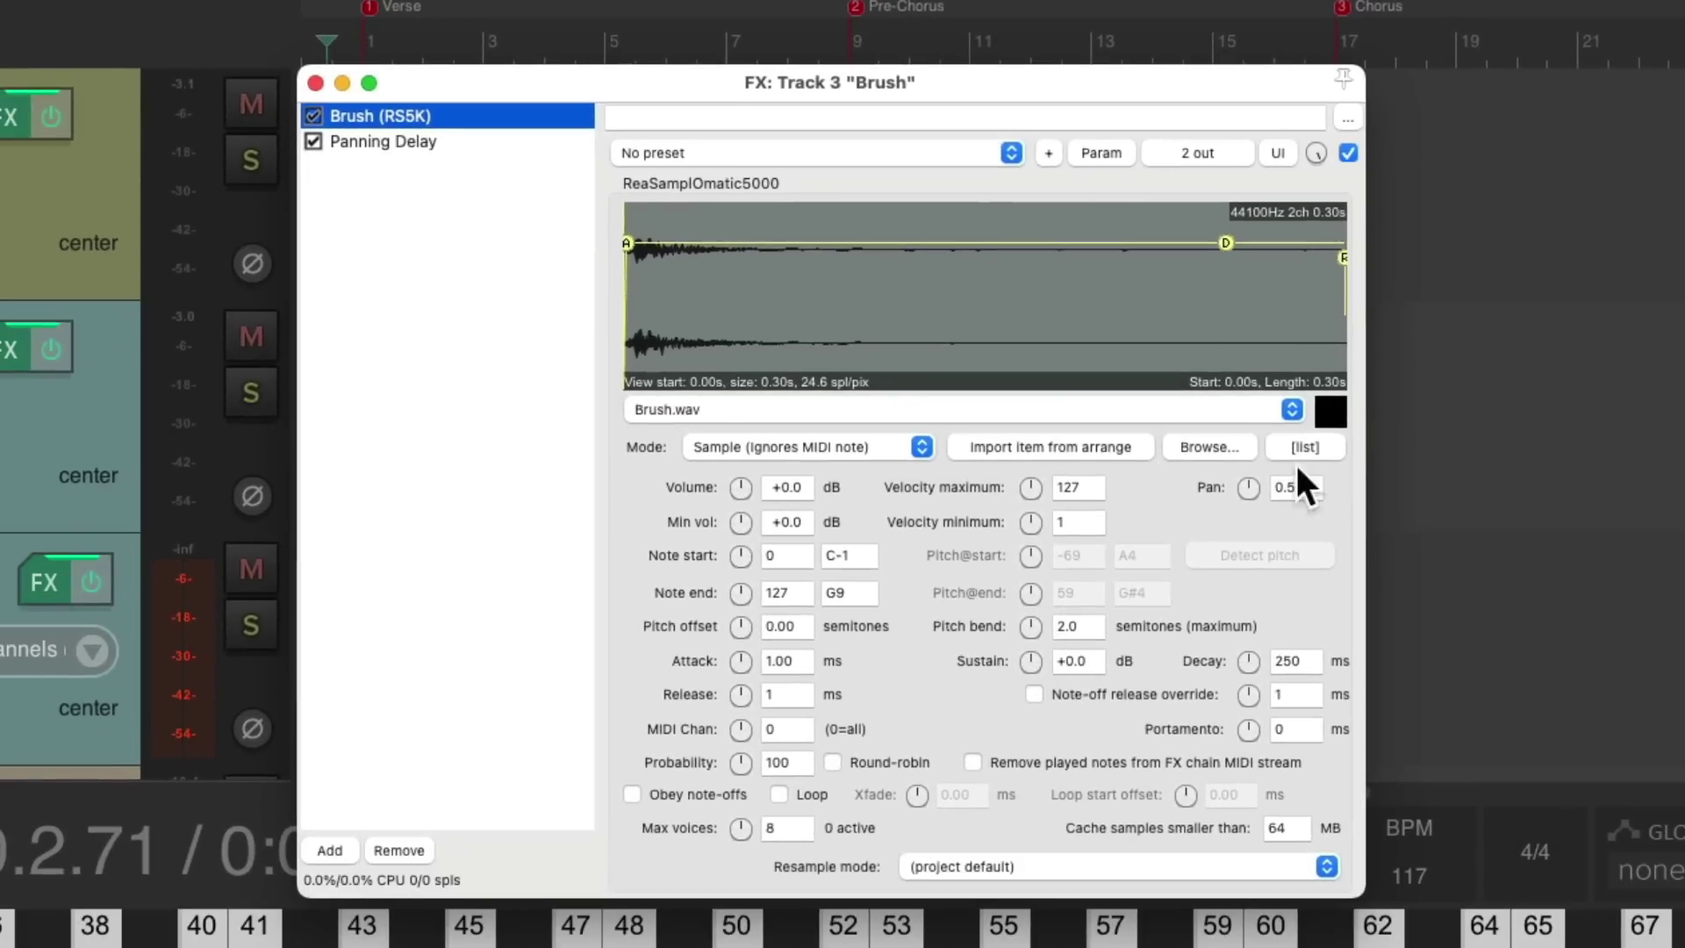
left_click(1323, 413)
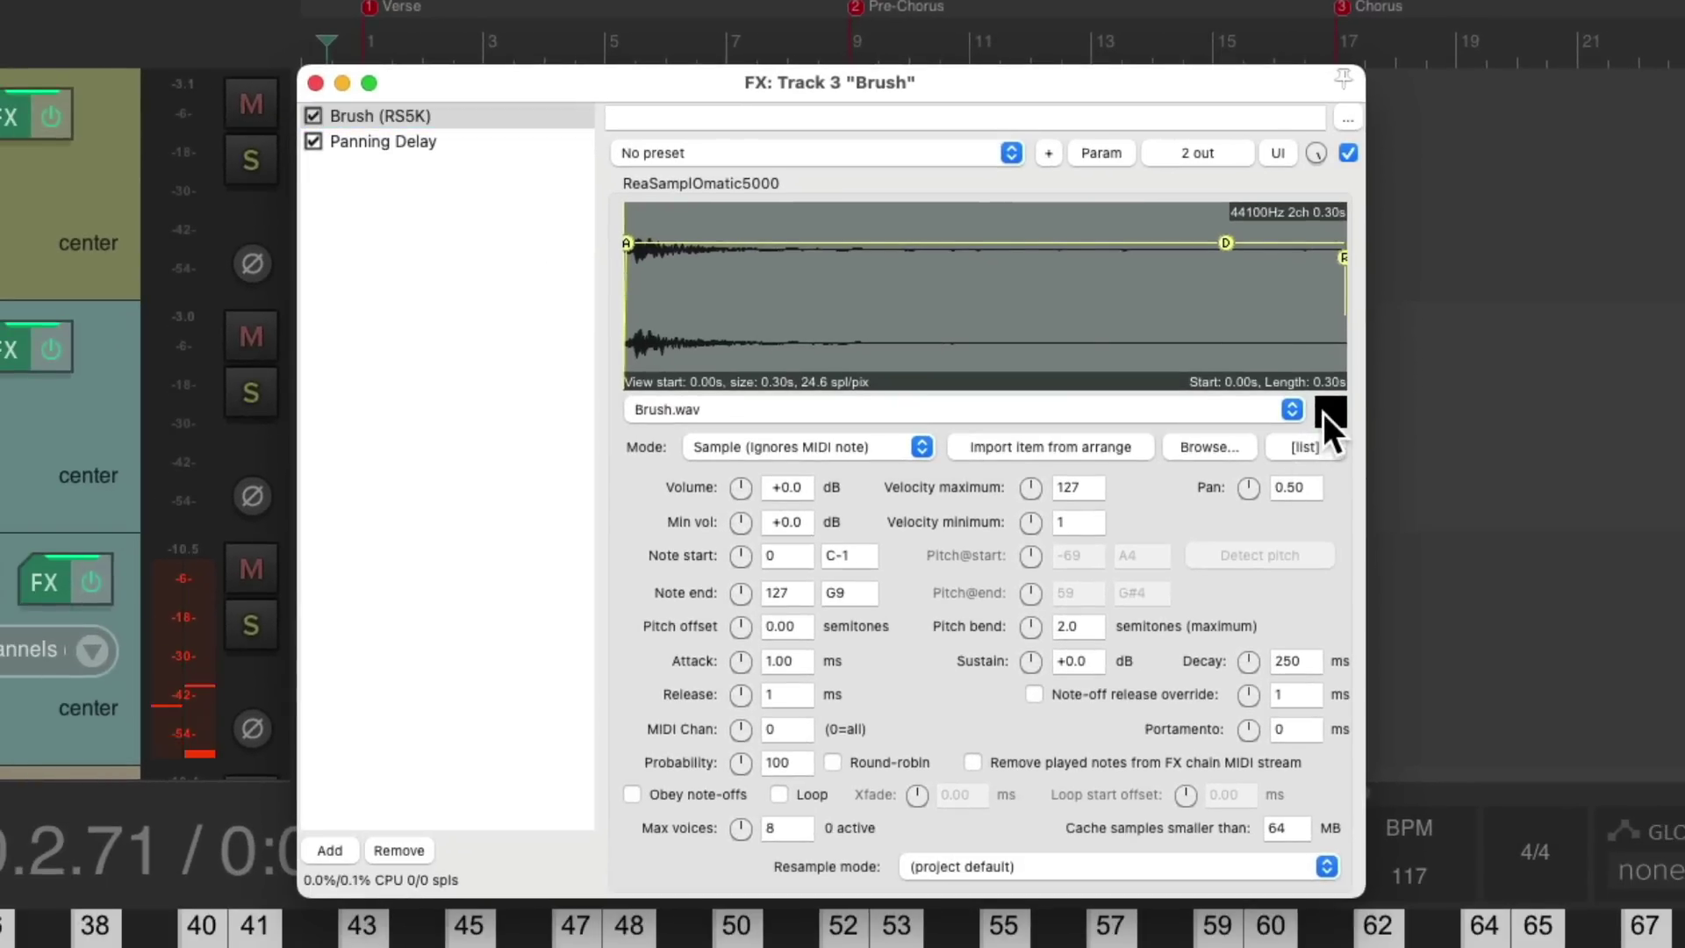
Audition the brush sample, record brush hits in bars 2 and 6 of the verse on the Brush track, and disarm the track
left_click(1323, 413)
left_click(341, 82)
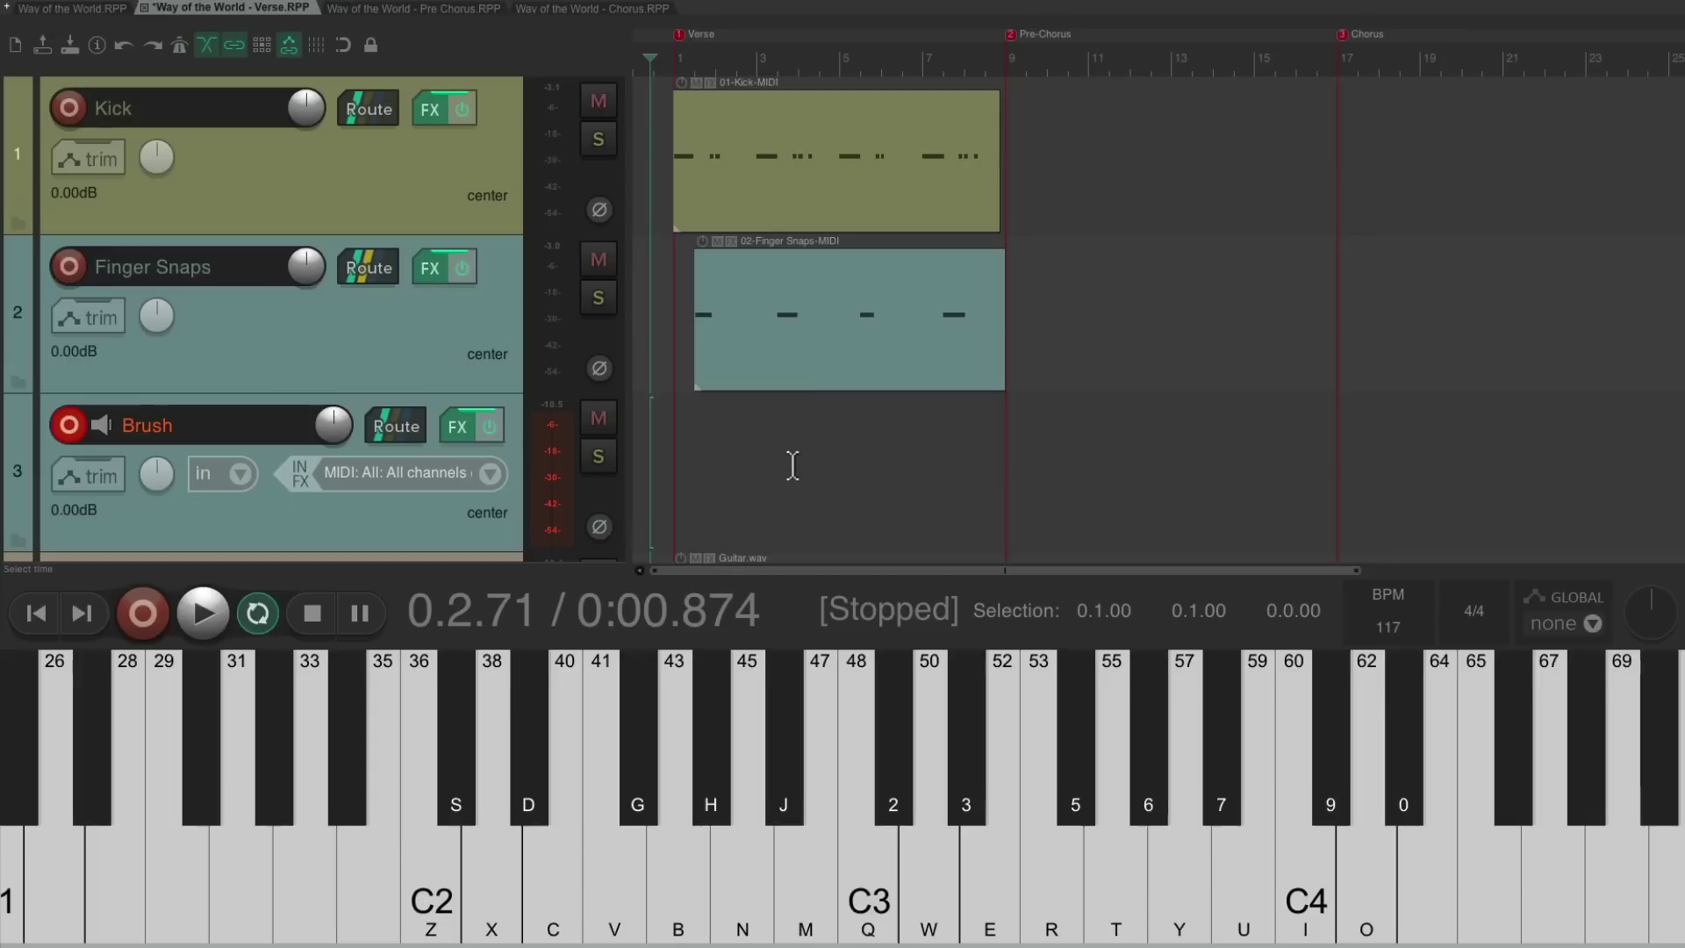
key("ctrl+r")
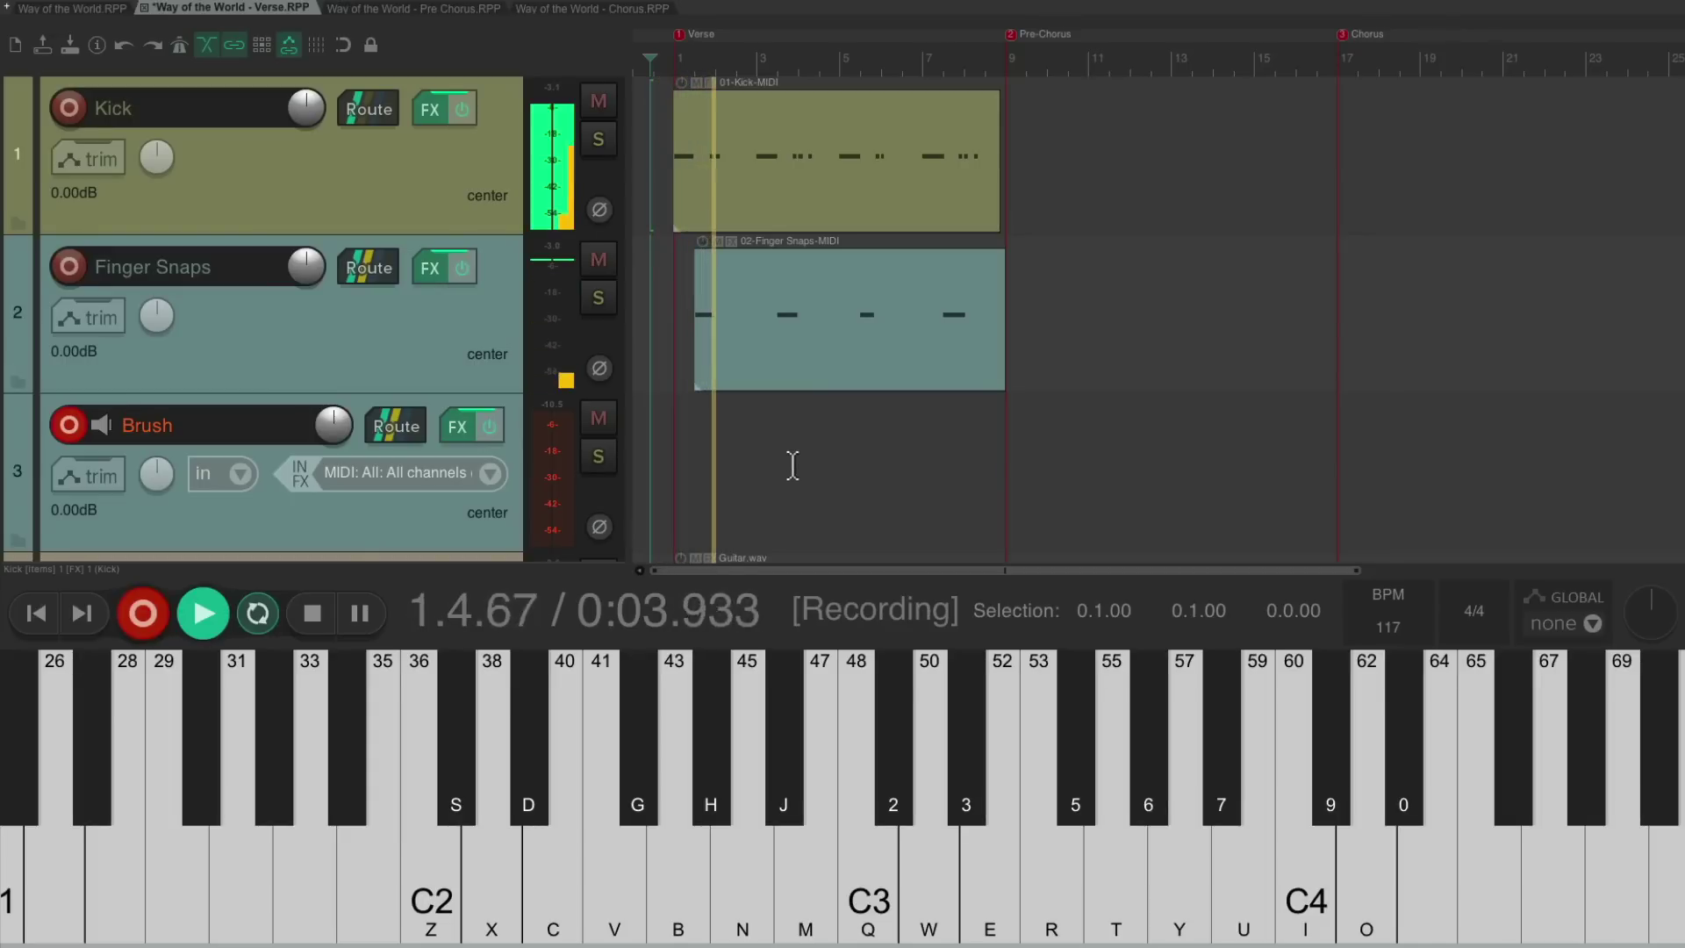
key("c")
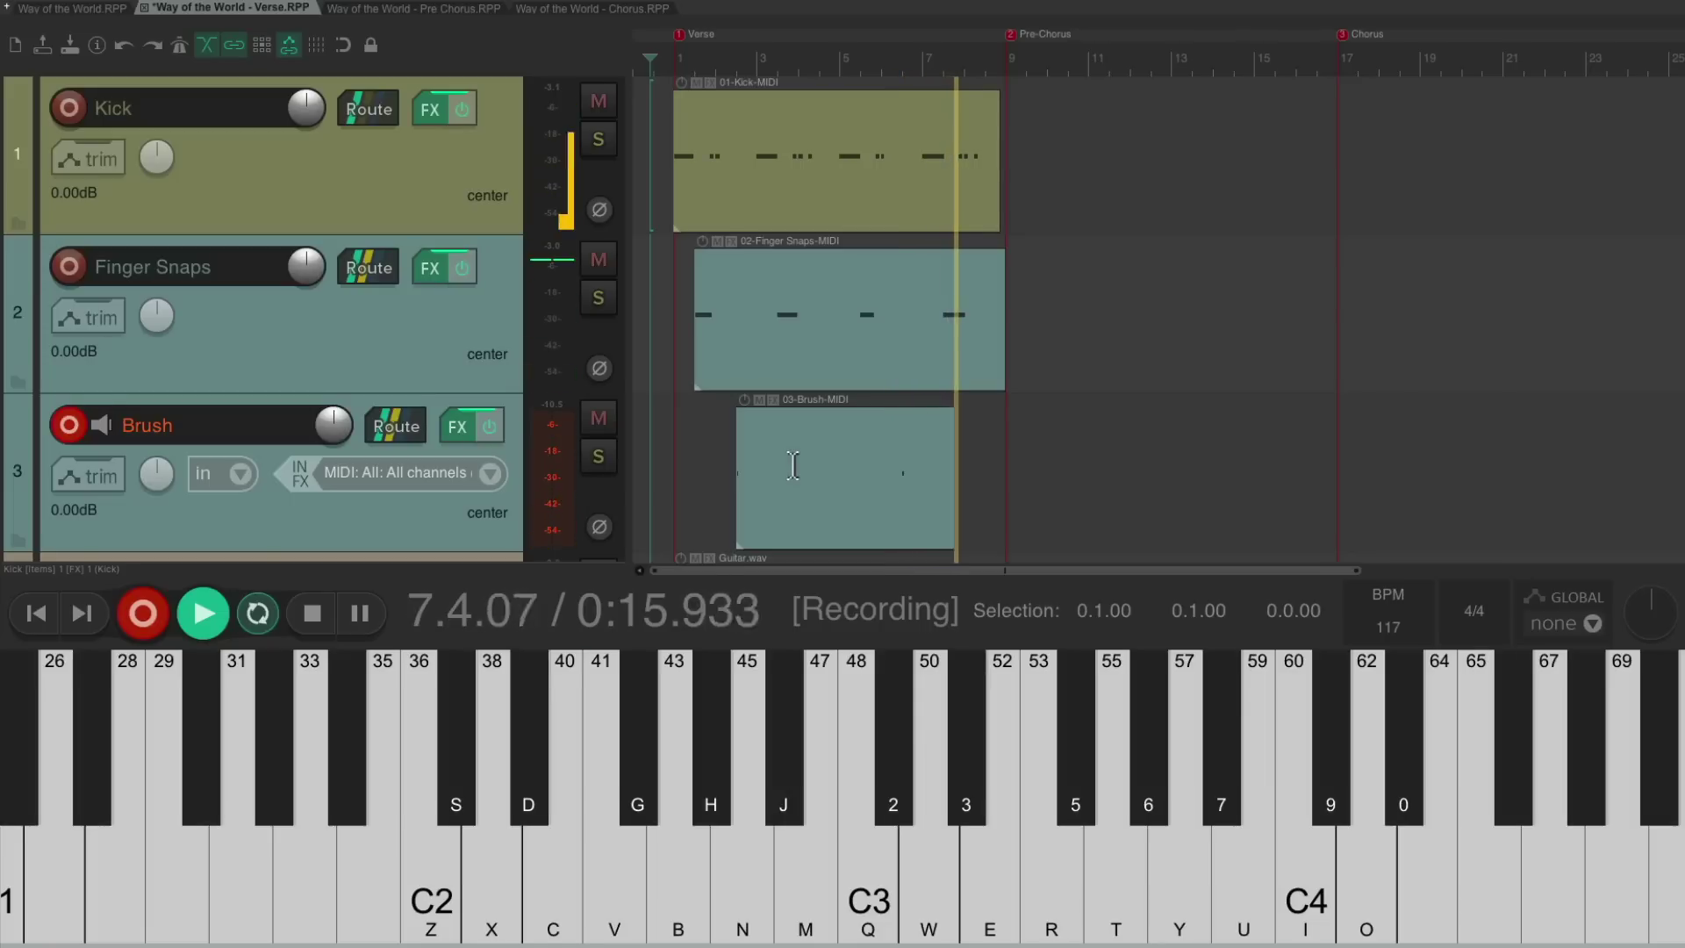
key("space")
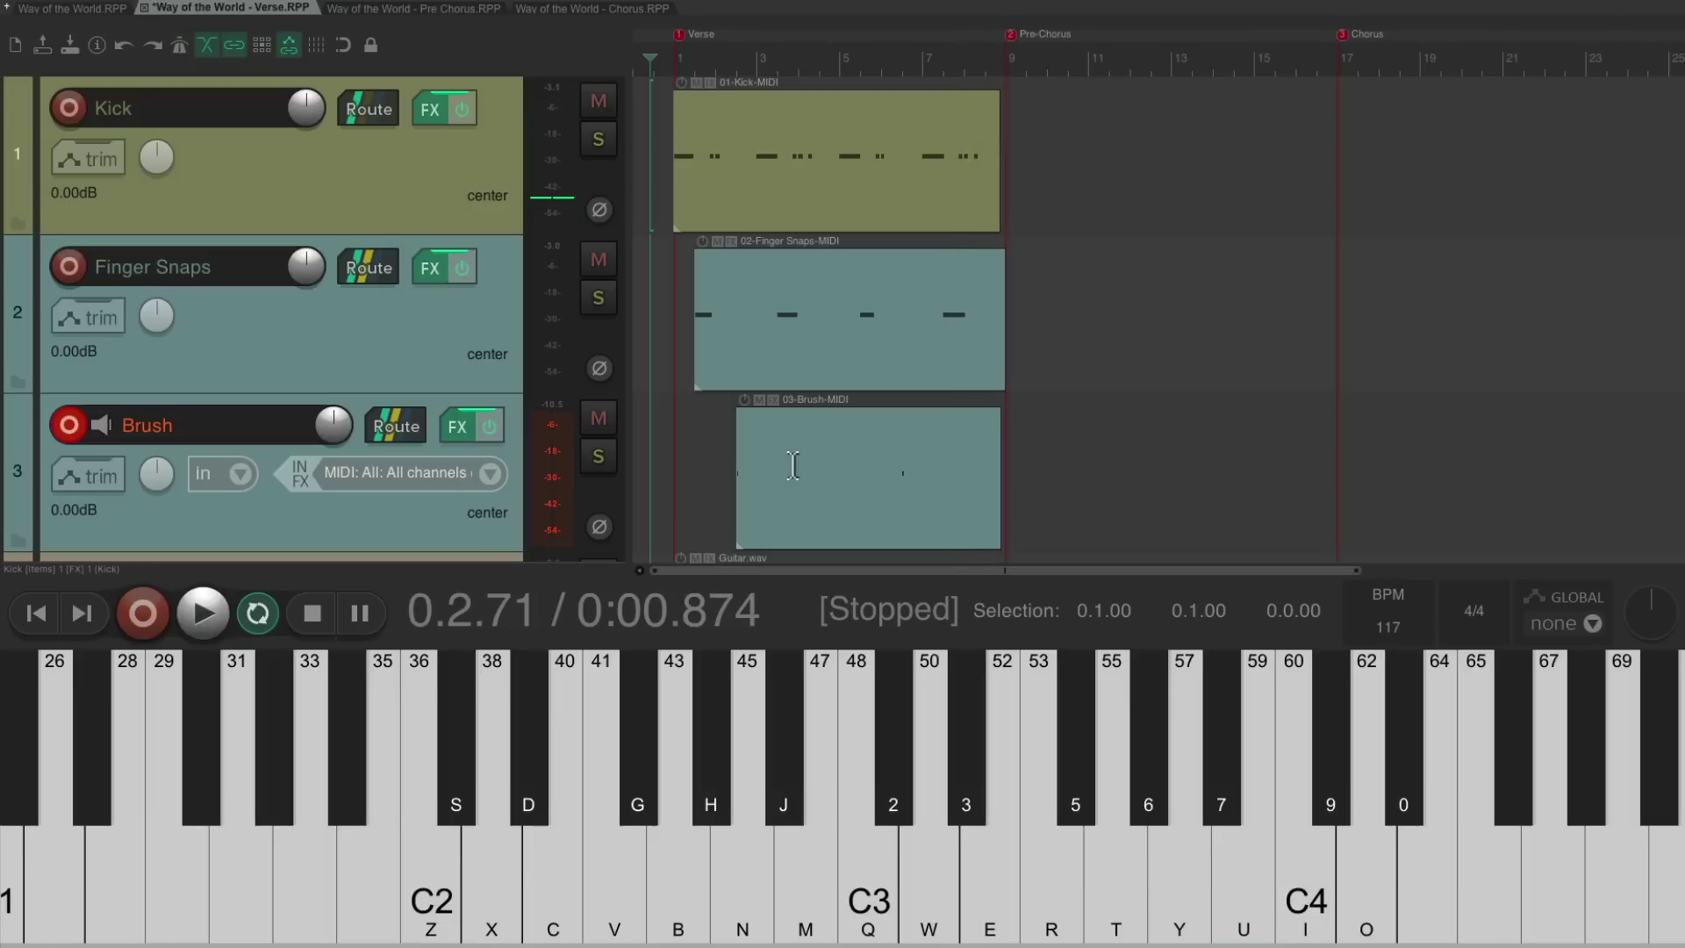
left_click(70, 426)
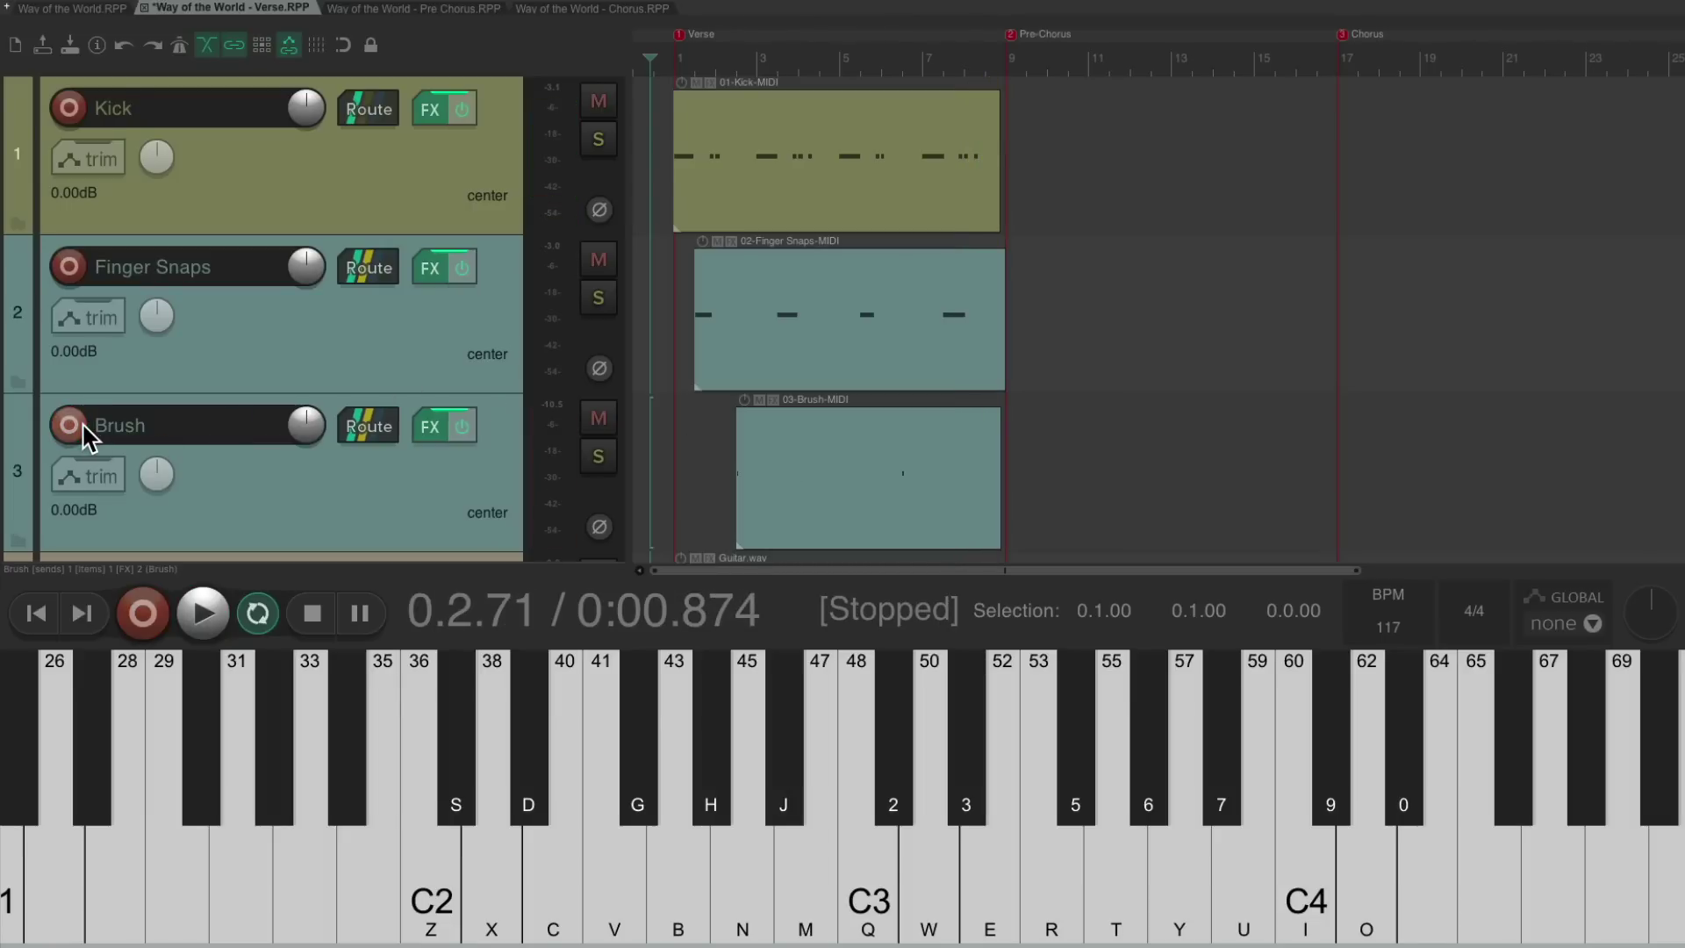
Insert Claps.wav into a sample player on a new track below Brush and arm that track for recording
key("super+alt+x")
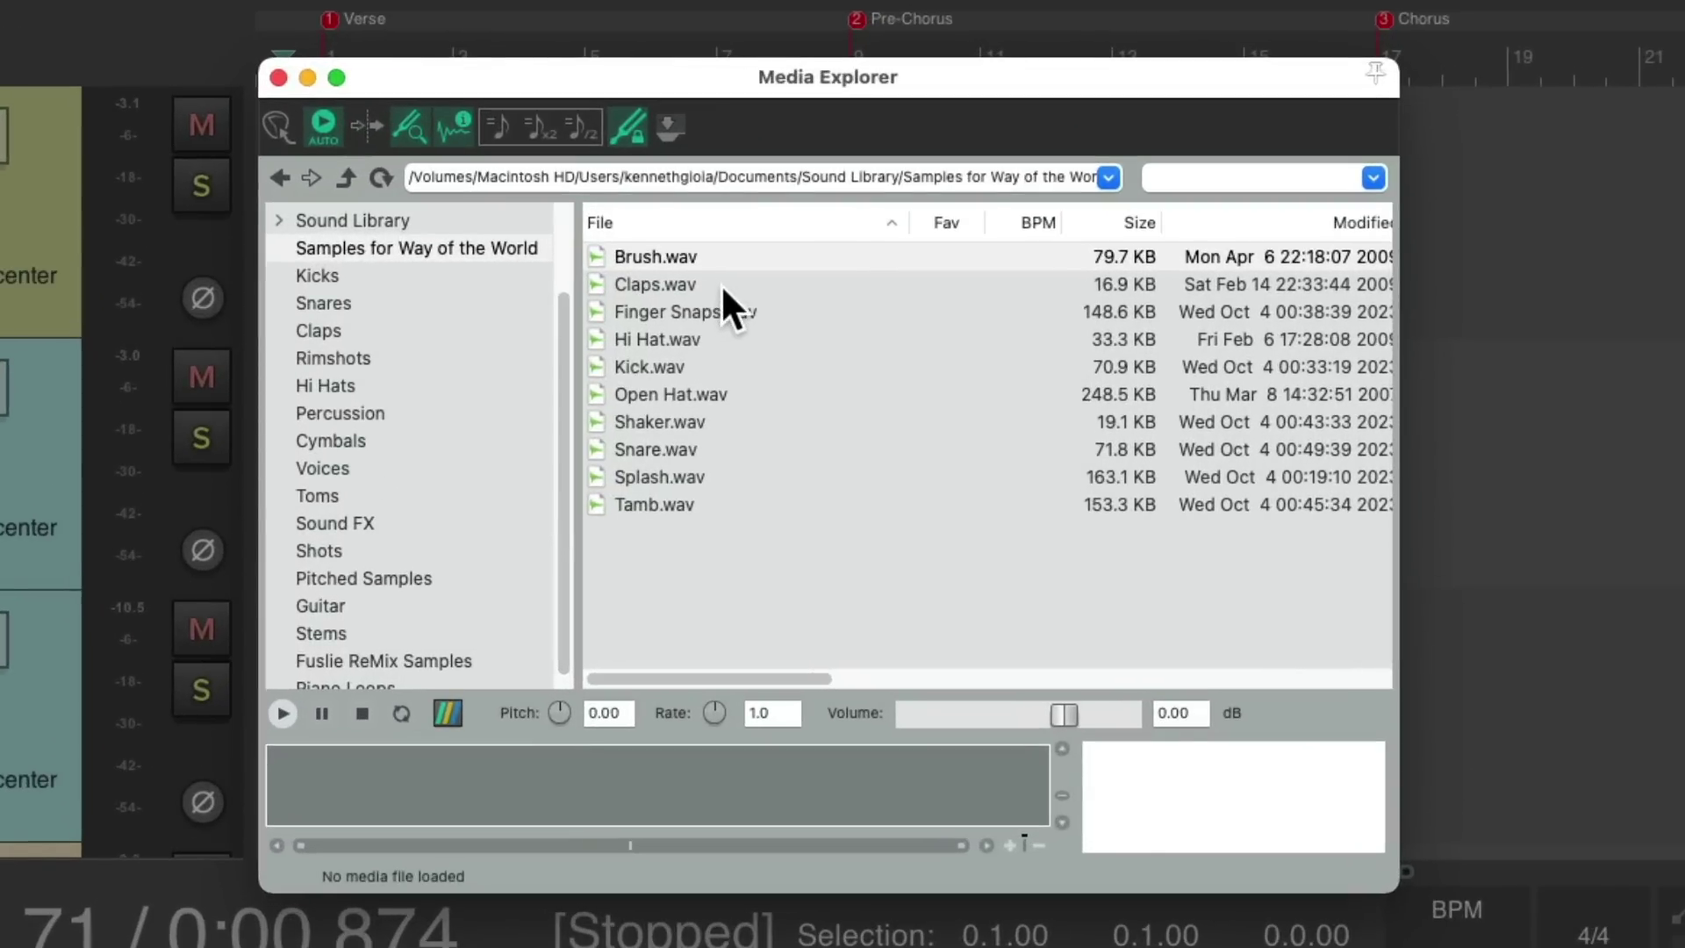
left_click(719, 283)
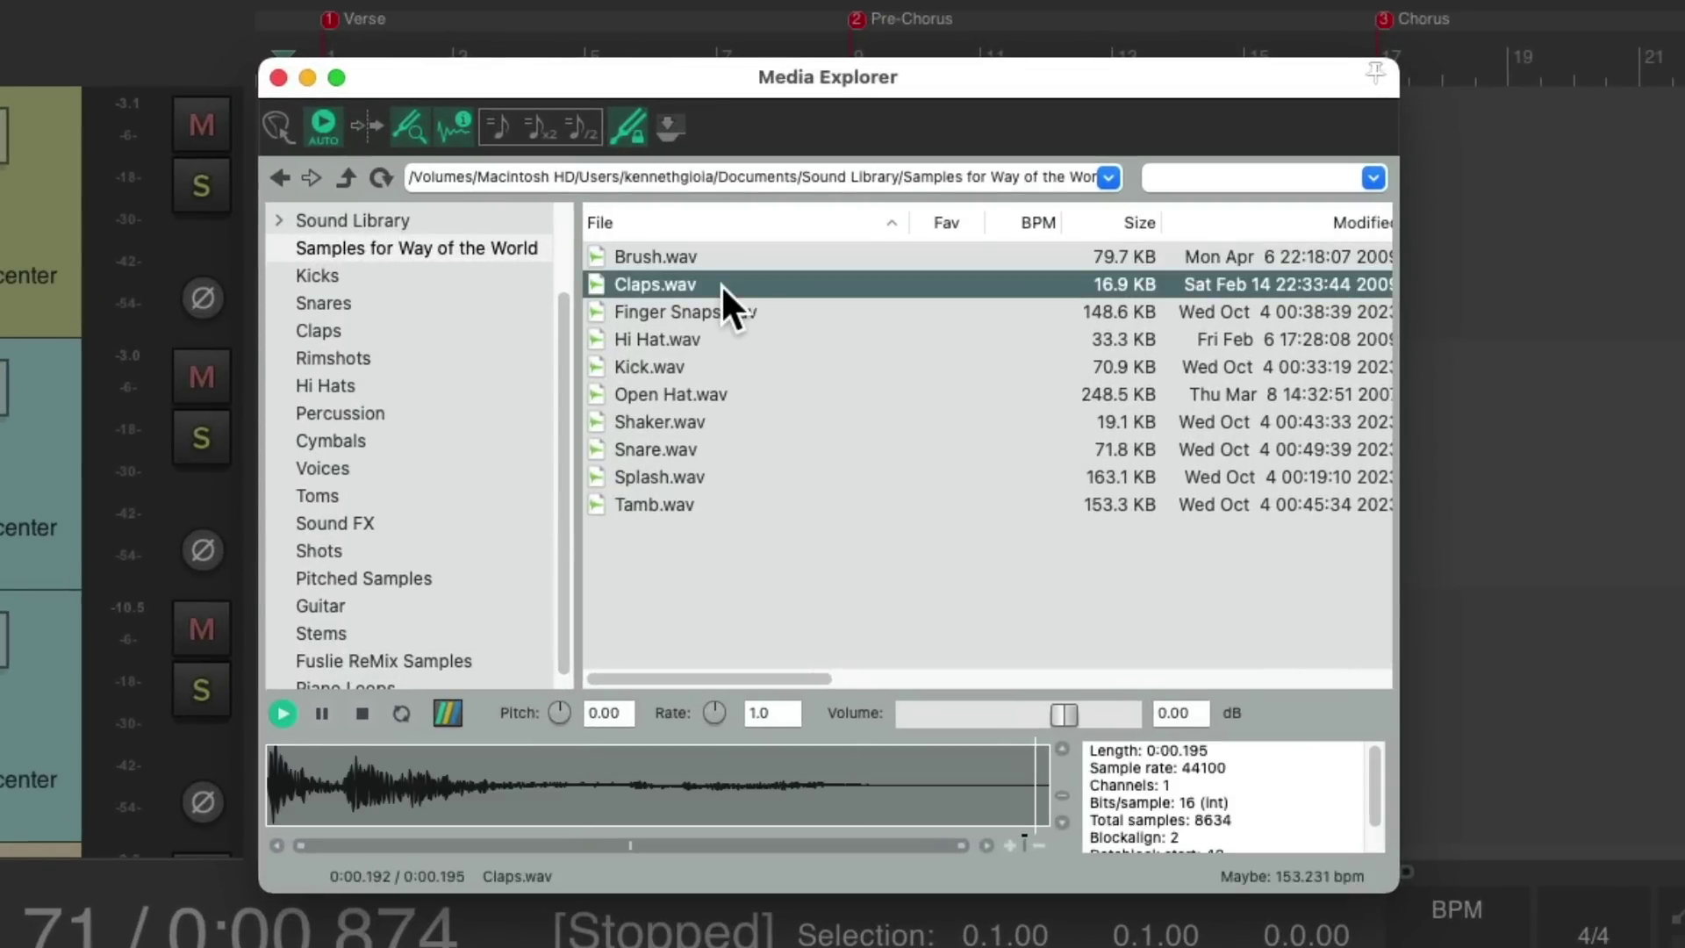
key("super+alt+x")
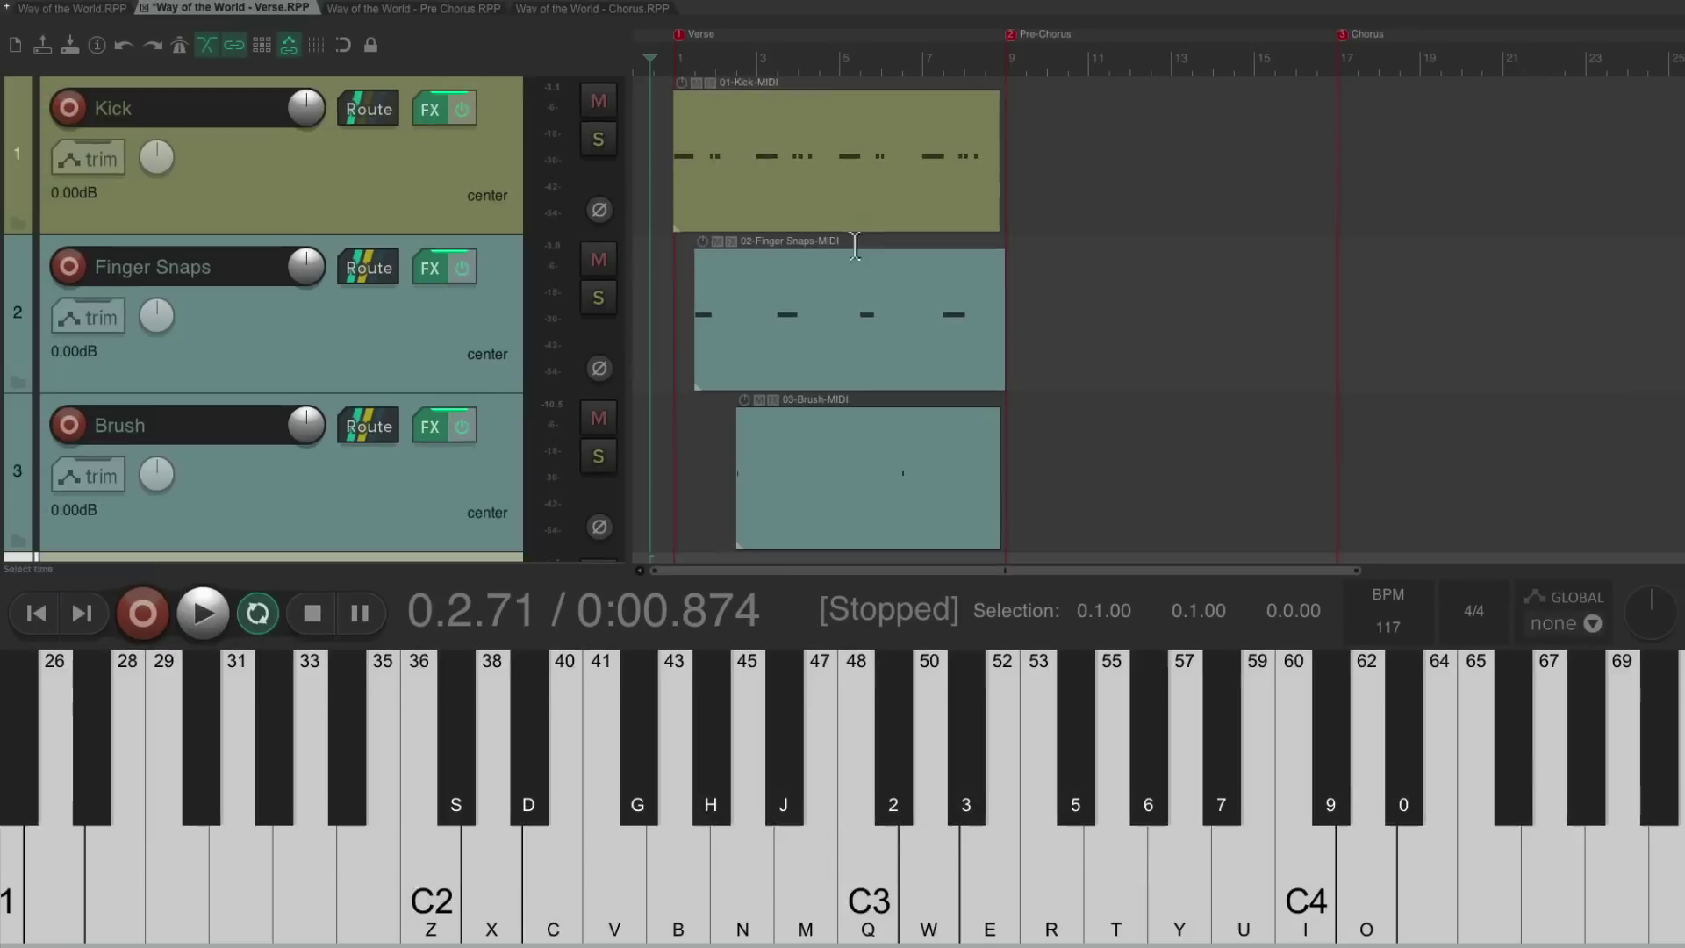
scroll(858, 321, "down", 3)
scroll(856, 318, "down", 3)
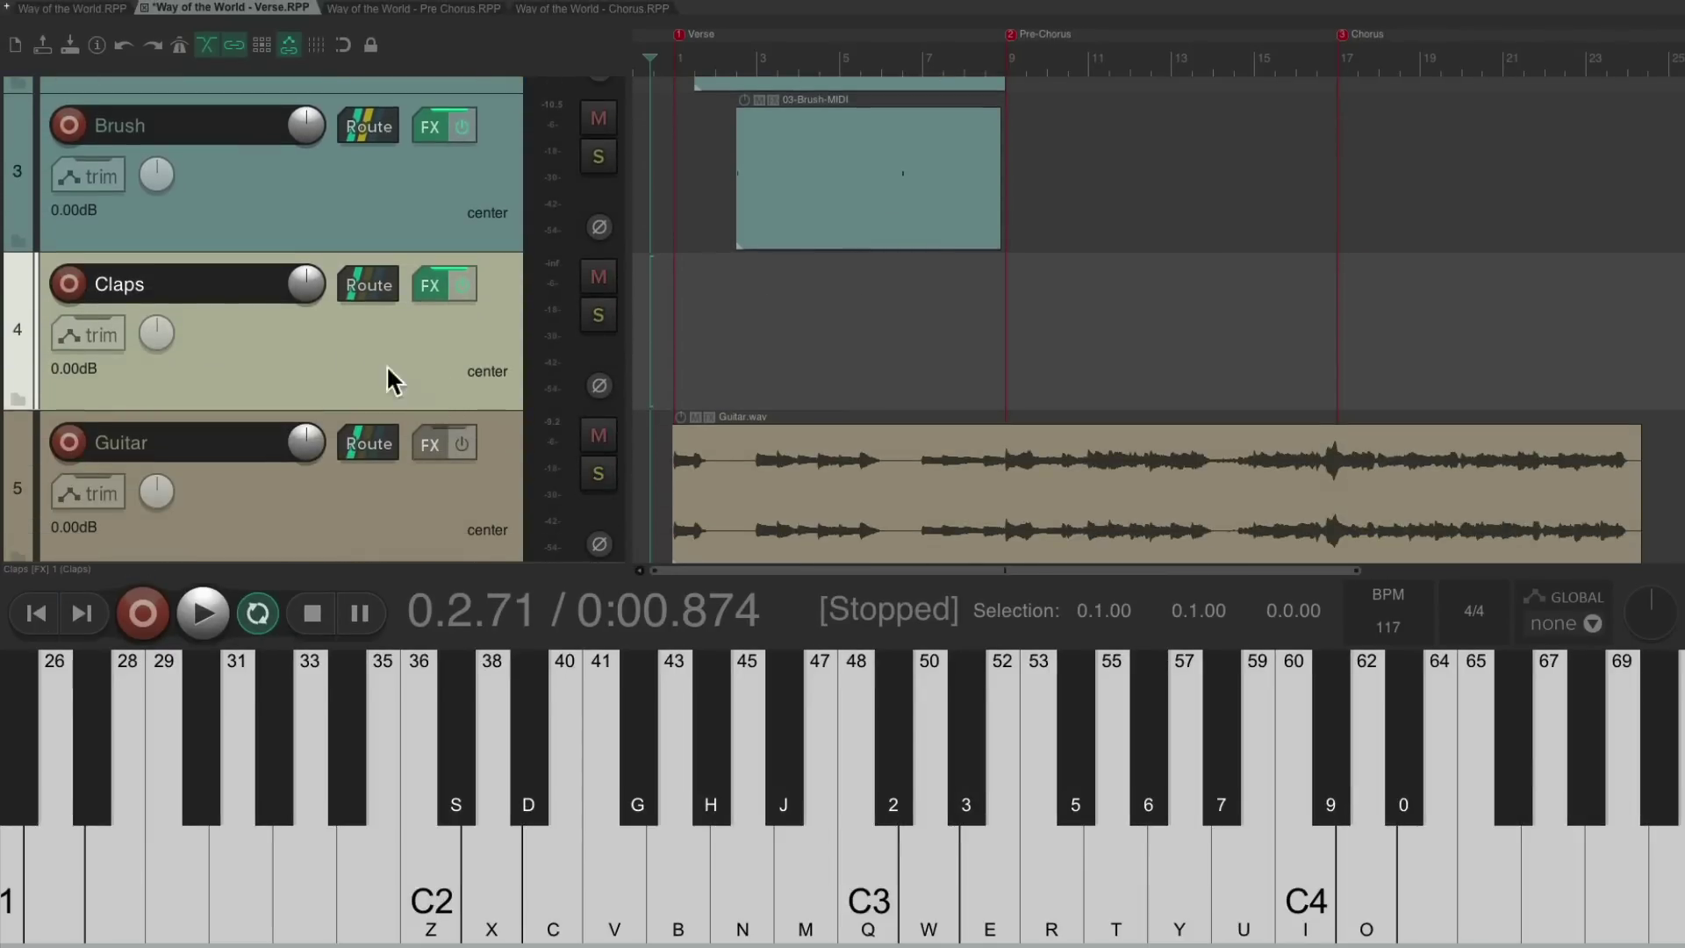
left_click(69, 283)
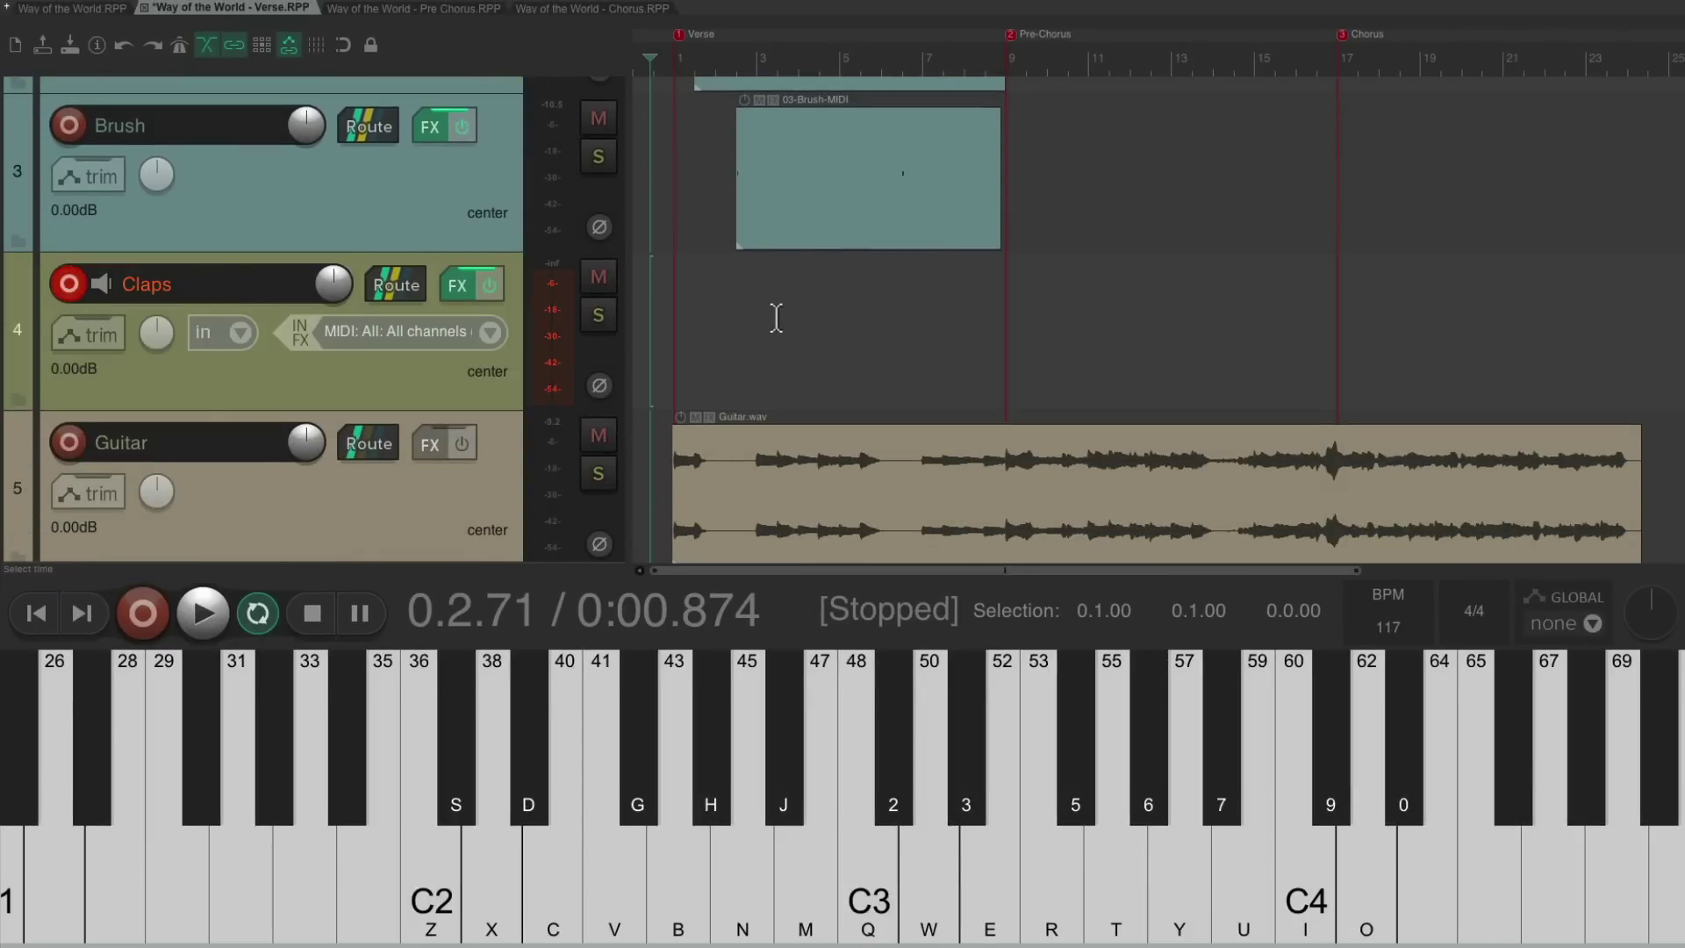
Record claps in bars 4 and 8 of the verse on the Claps track, and disarm the track
key("ctrl+r")
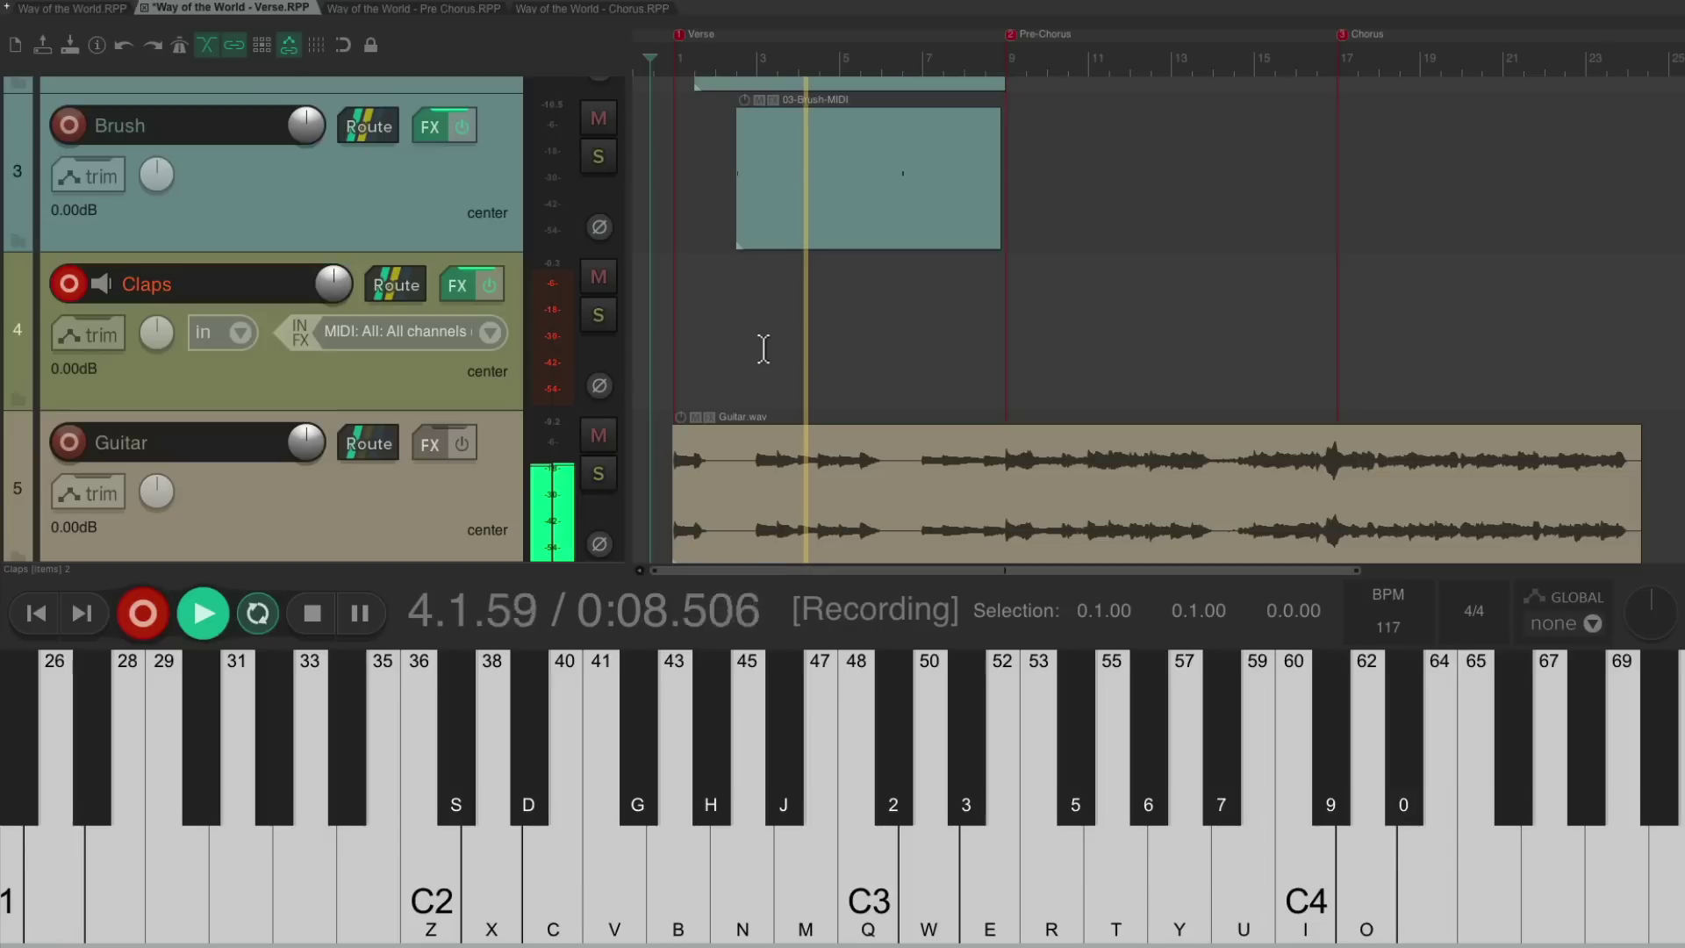
key("q")
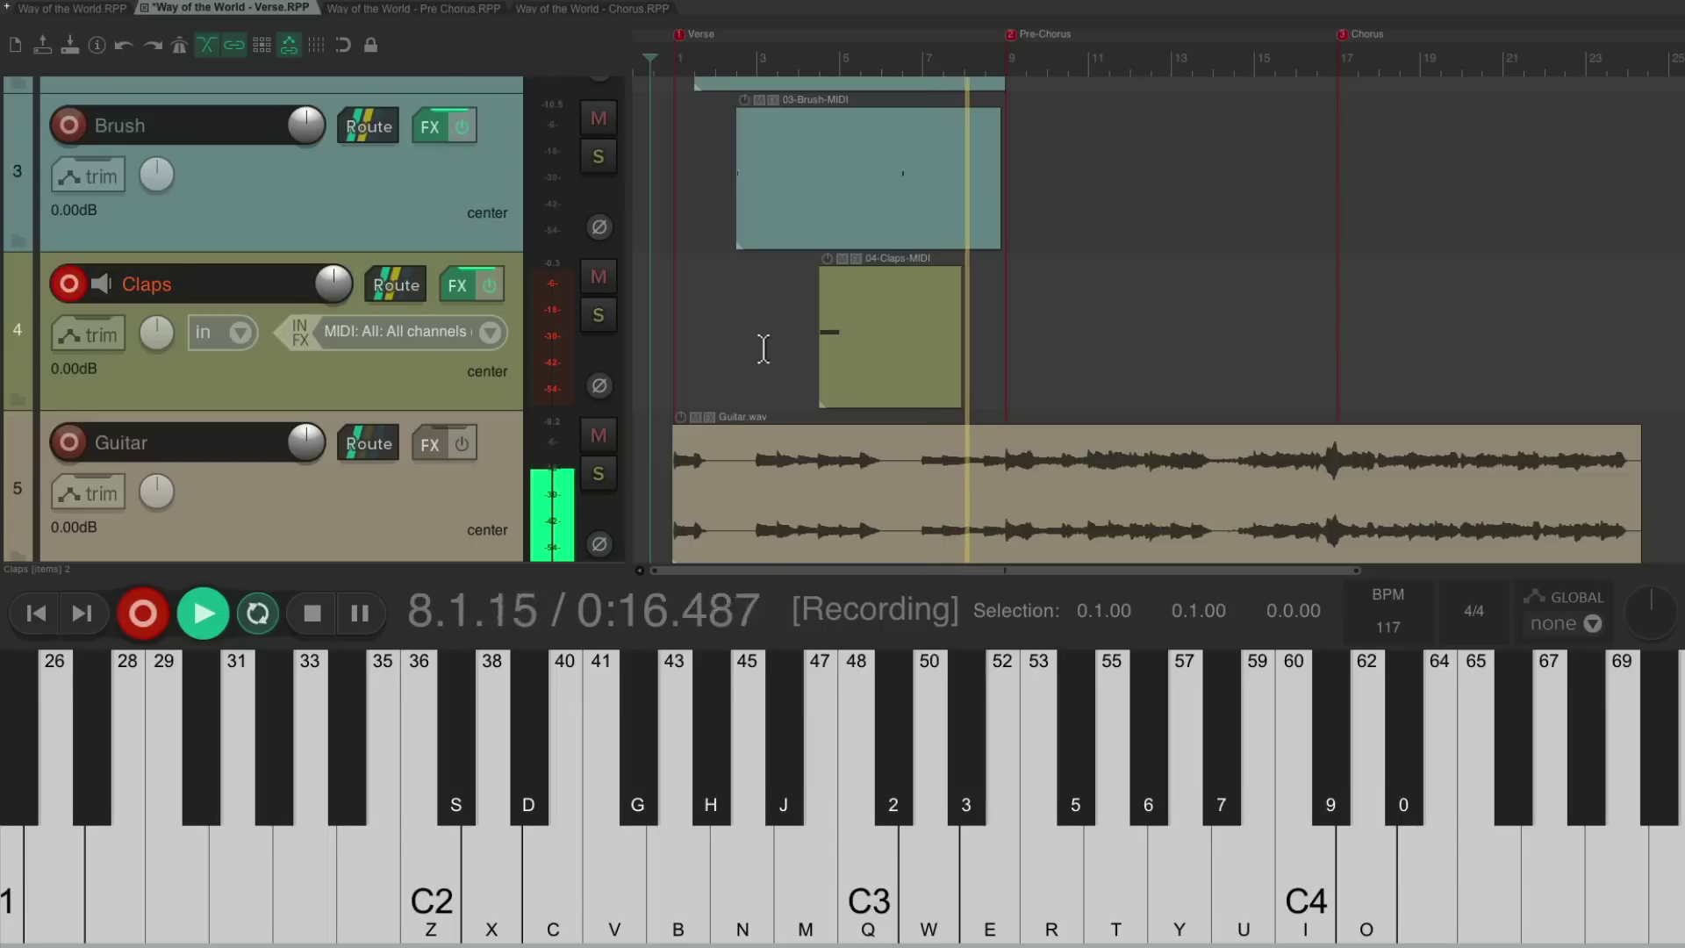
key("q")
key("space")
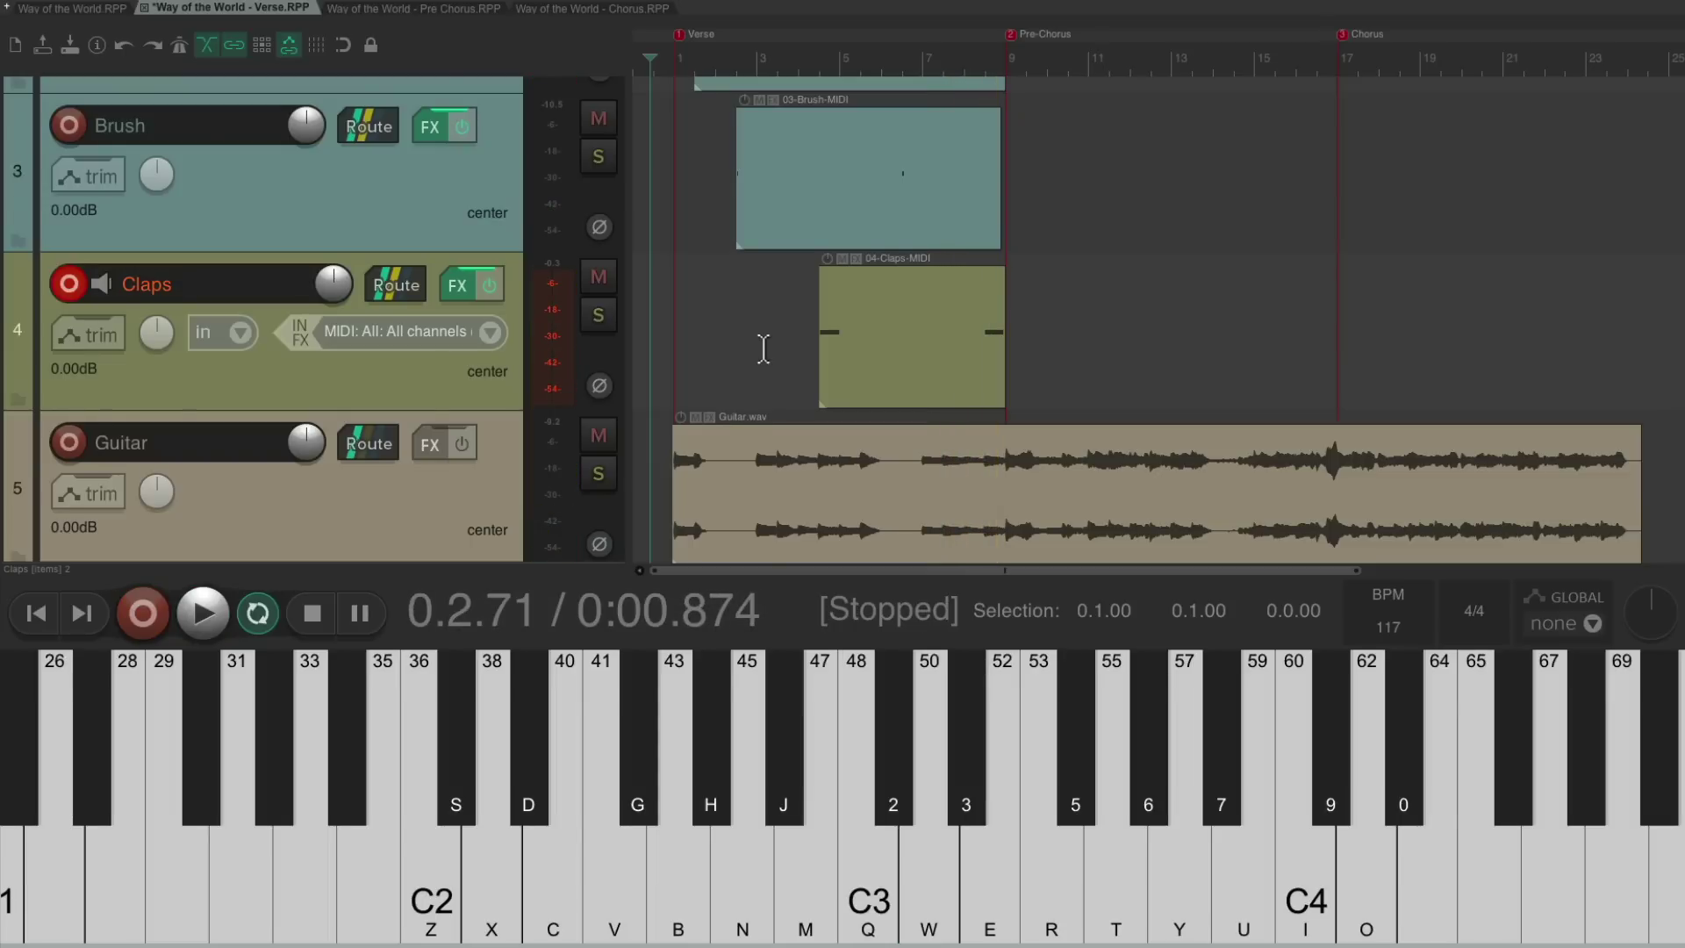
left_click(70, 285)
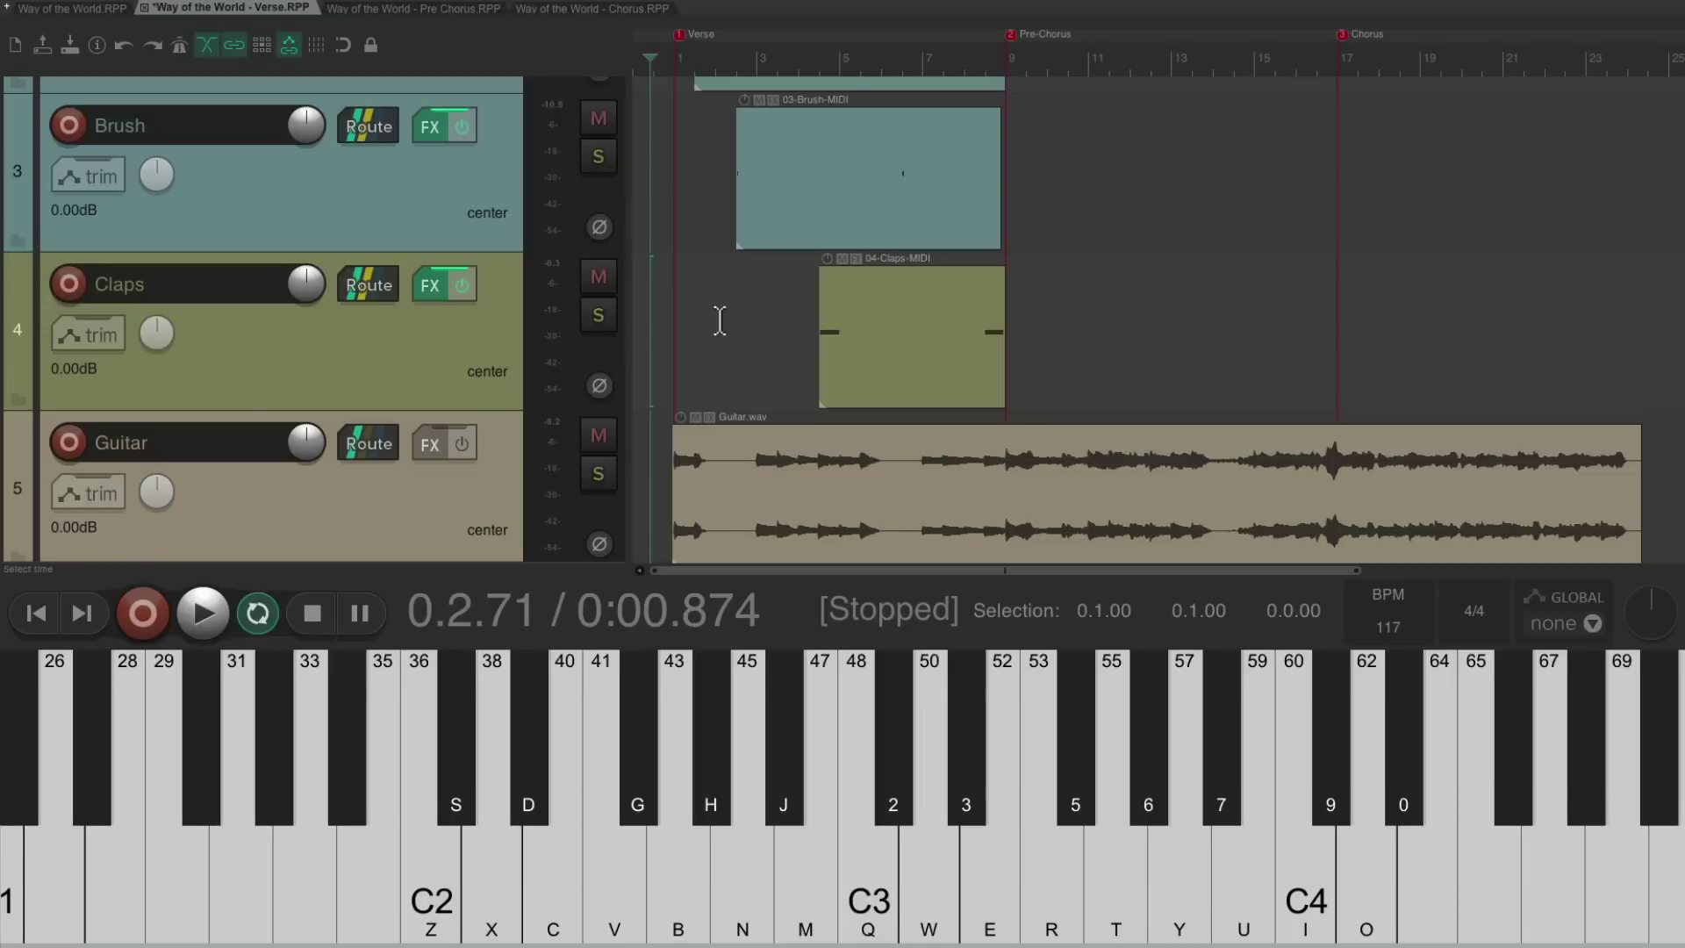
Switch to the Pre Chorus project and listen to the guitar and vocal through the pre-chorus section
left_click(436, 11)
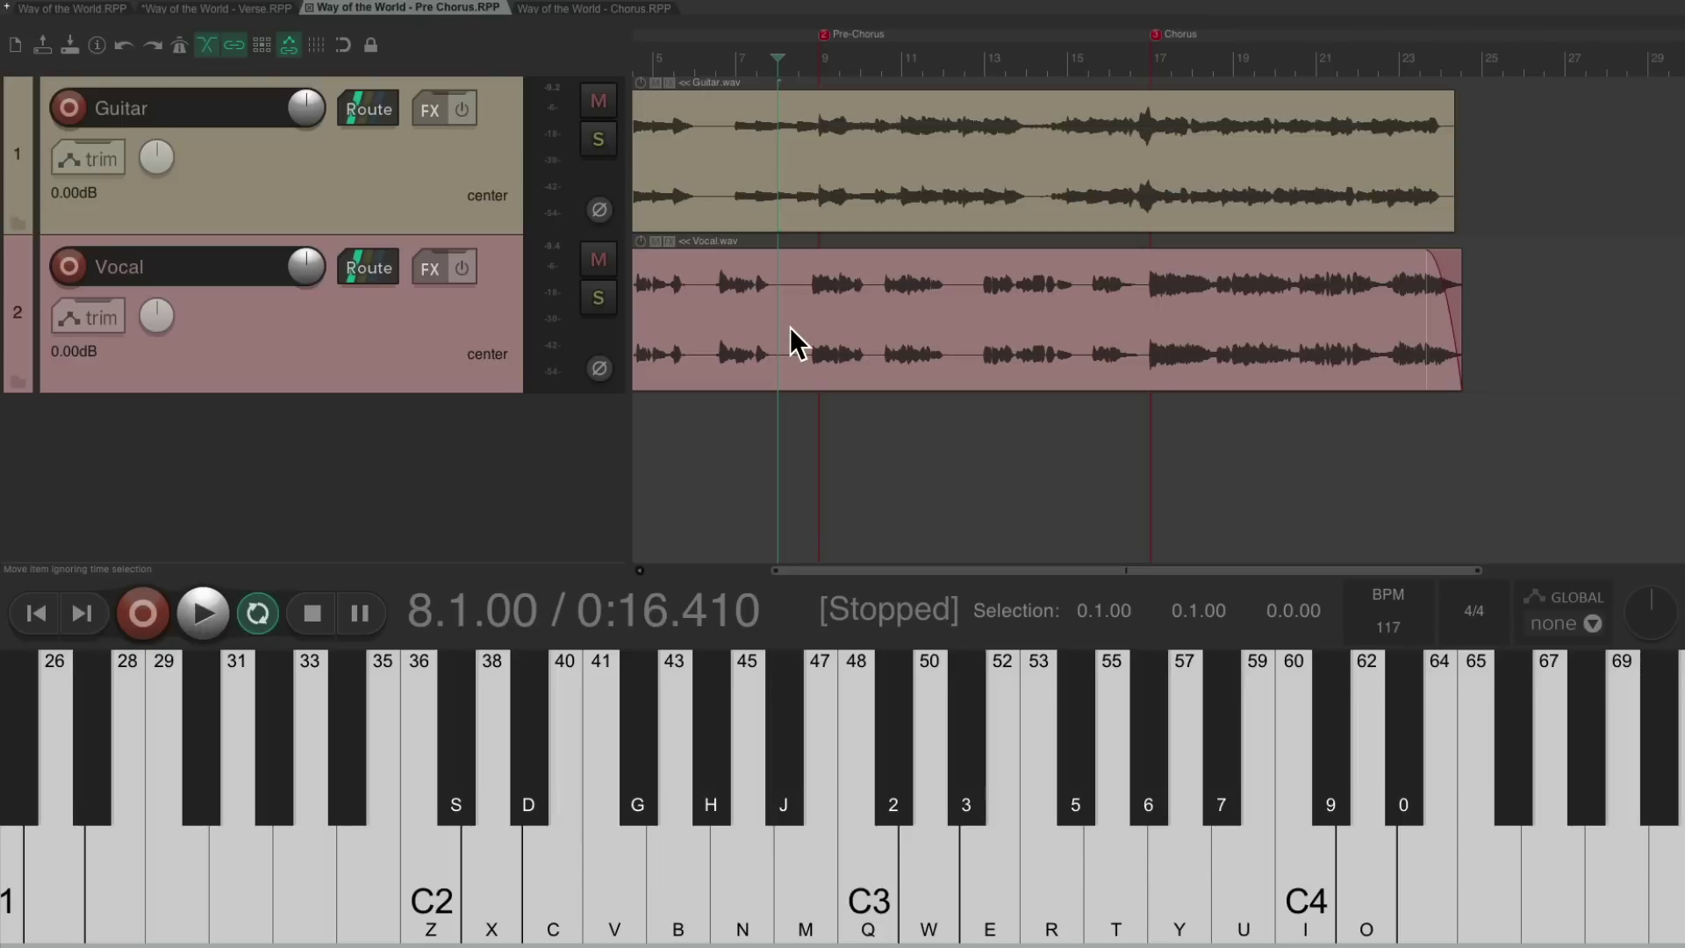
key("space")
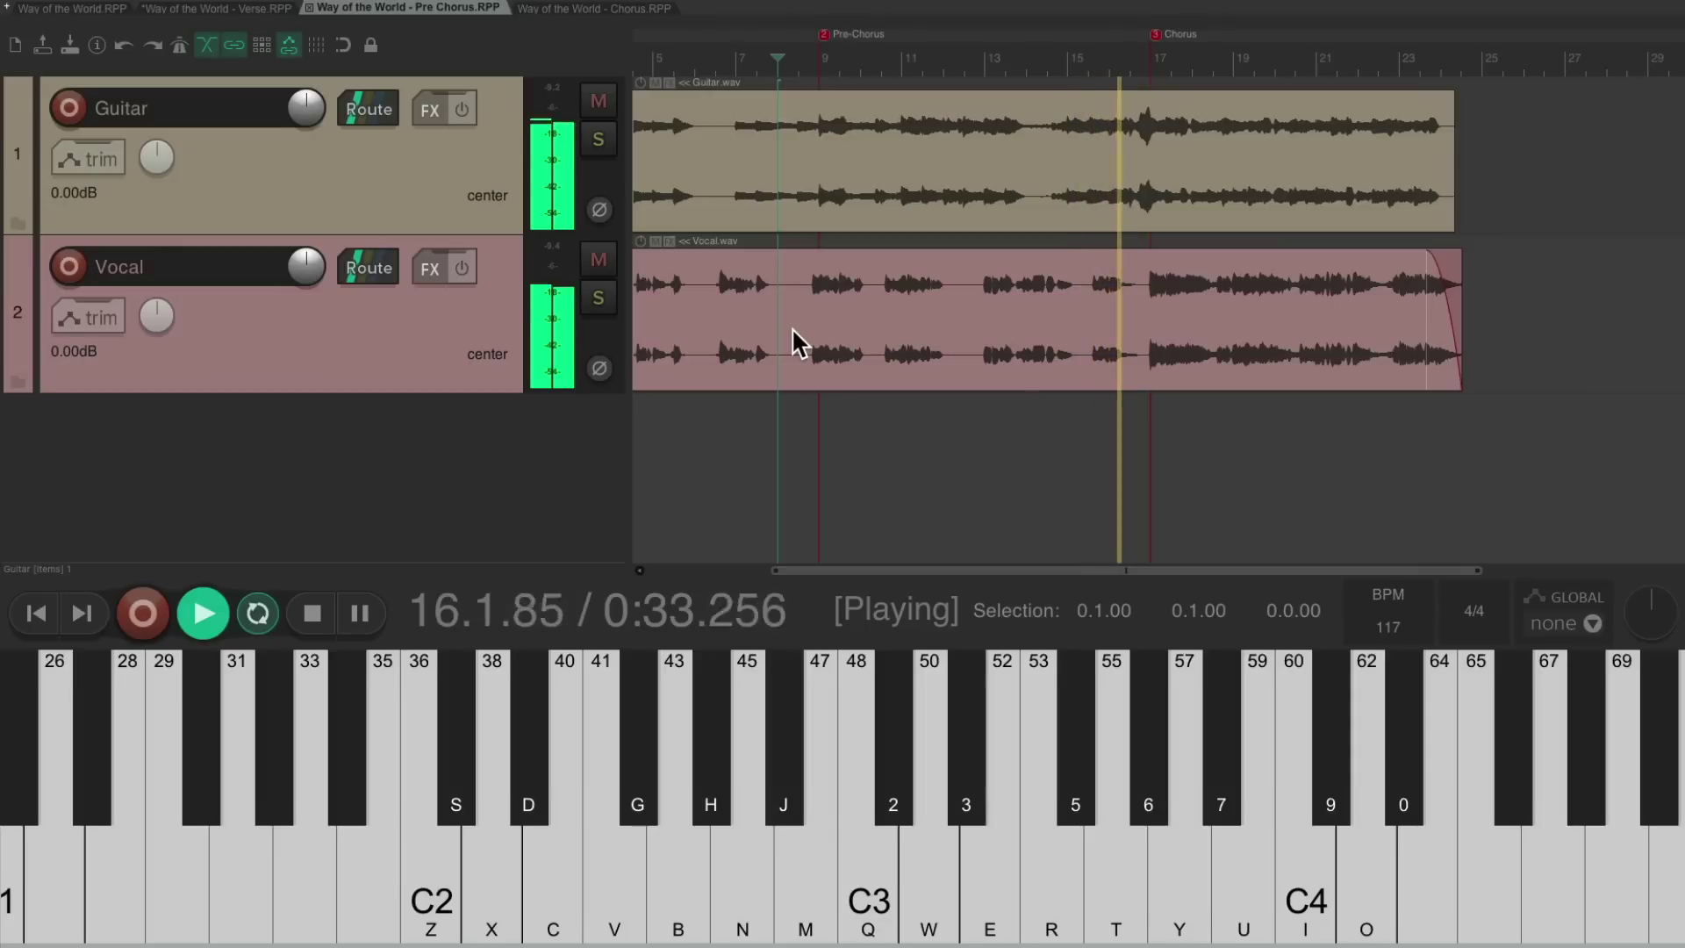
key("space")
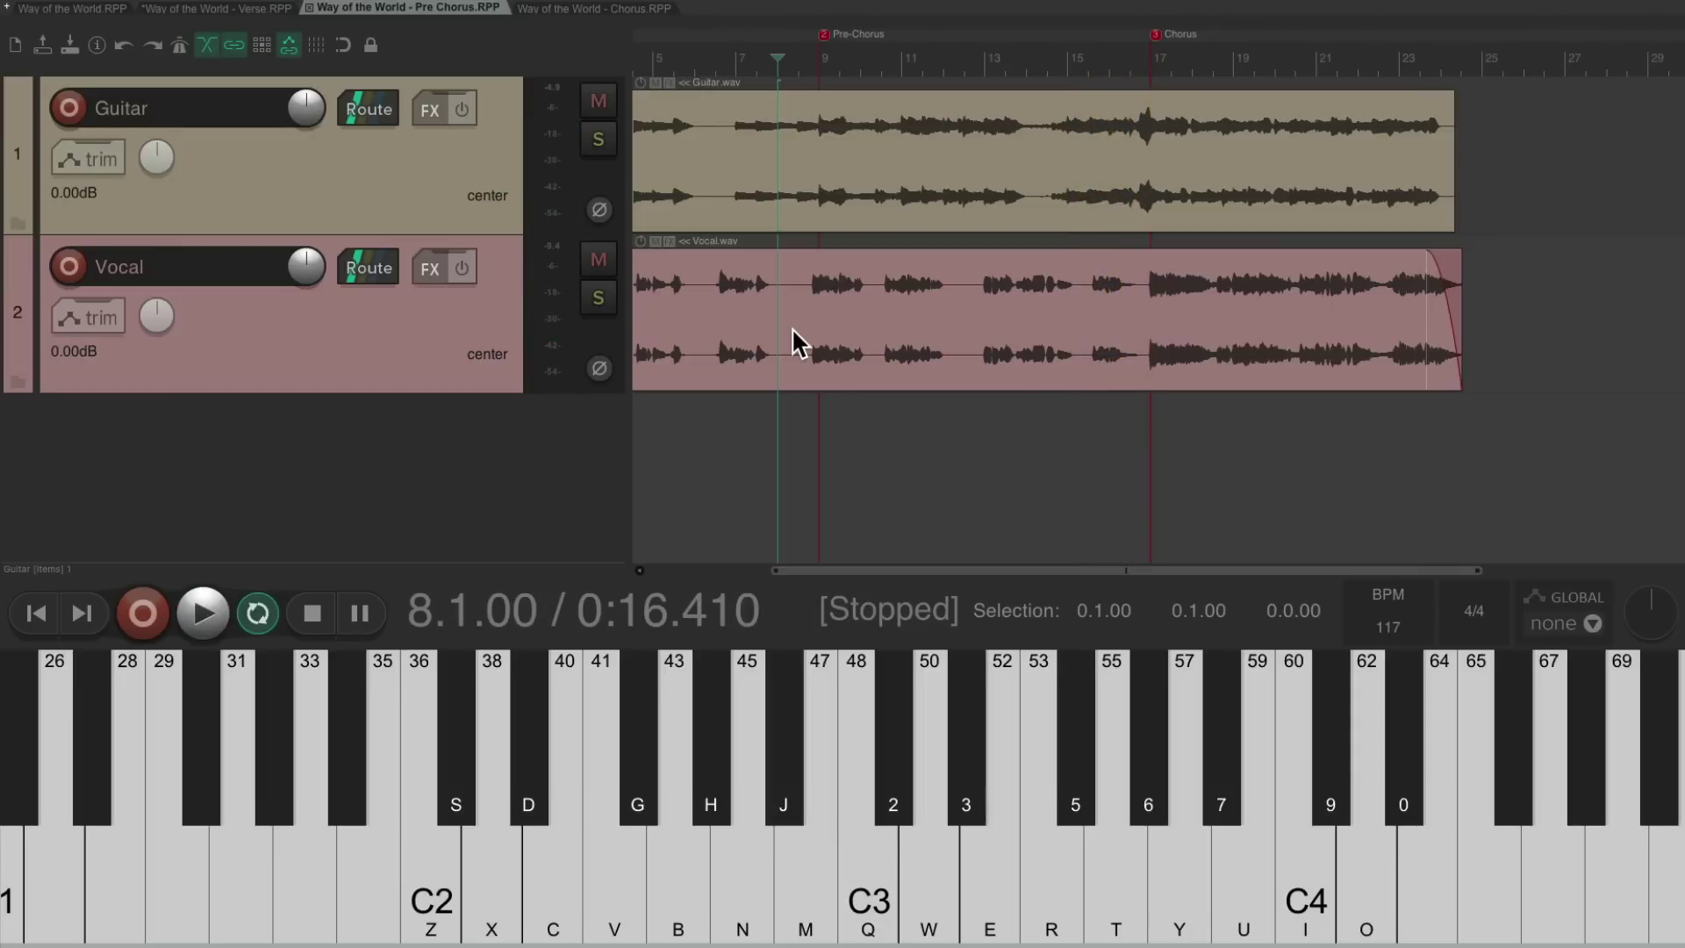
Insert Kick.wav into a sample player on a new track, move it above Guitar, and arm it for recording
key("super+alt+x")
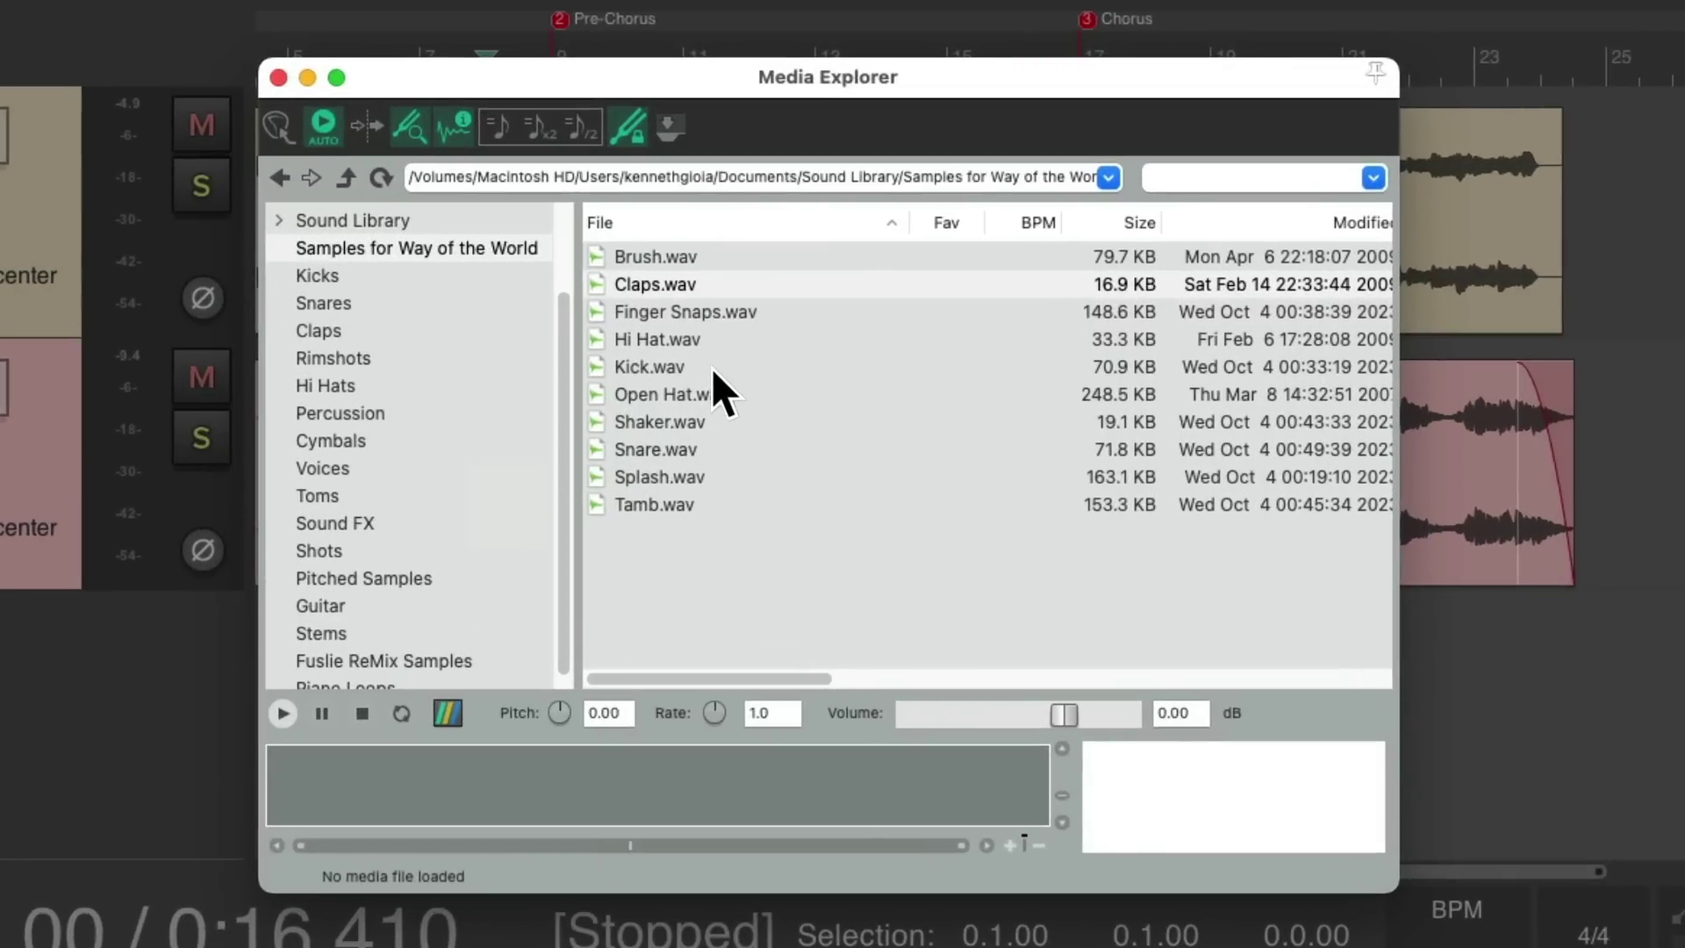
left_click(713, 366)
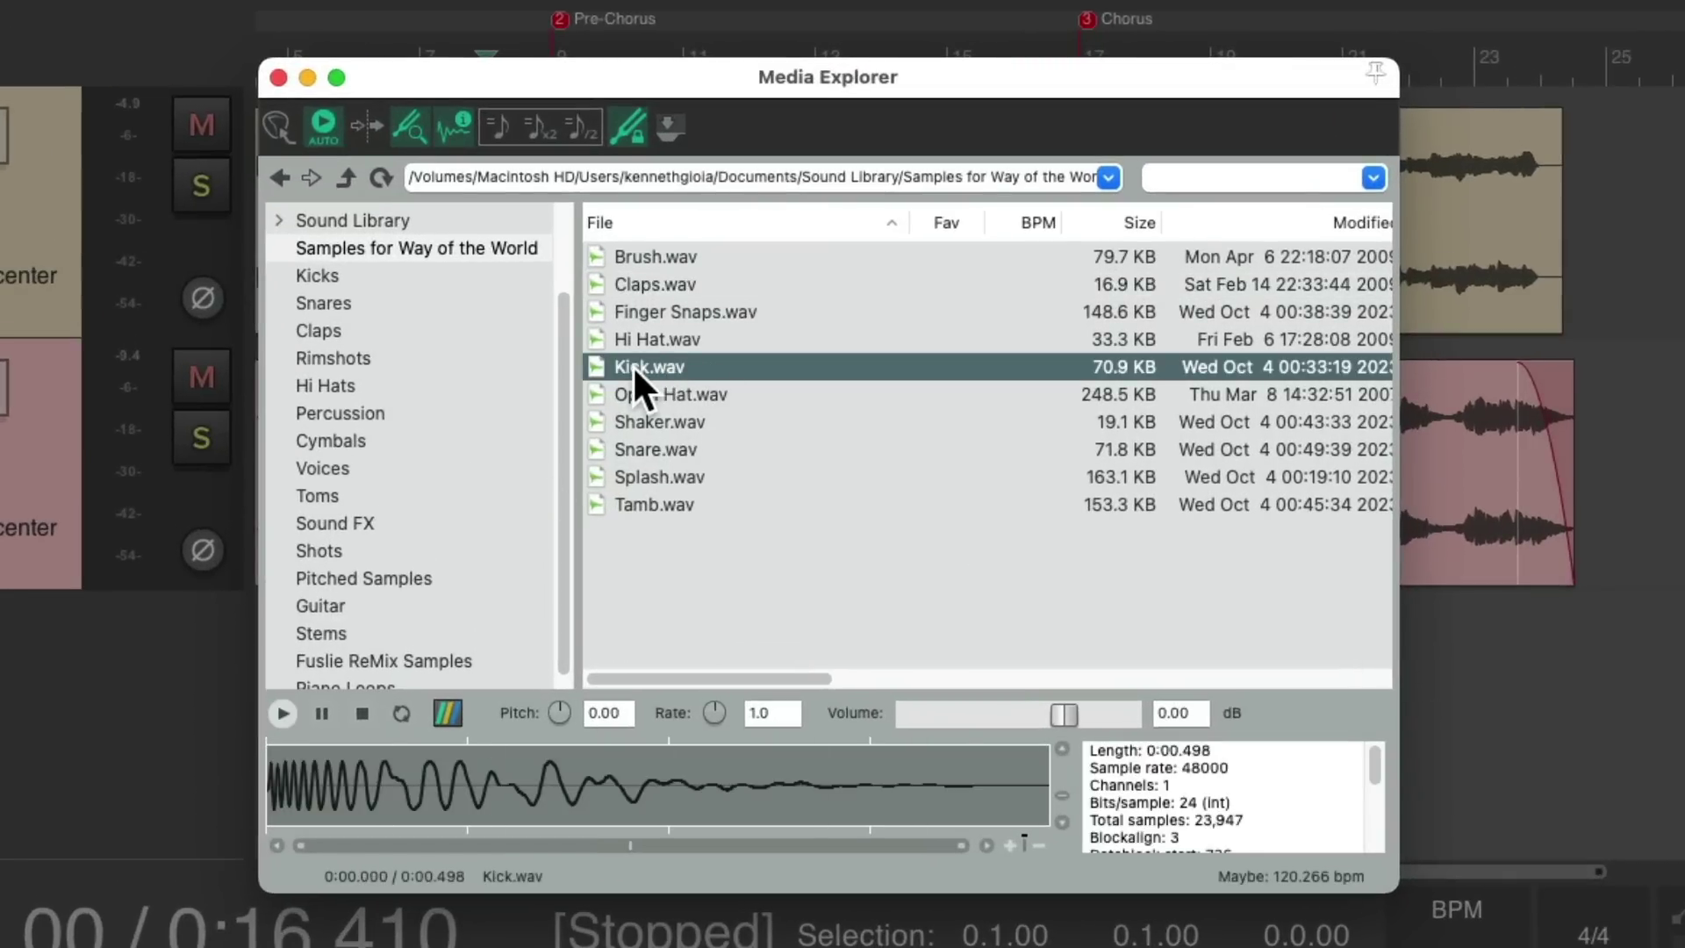
key("super+alt+x")
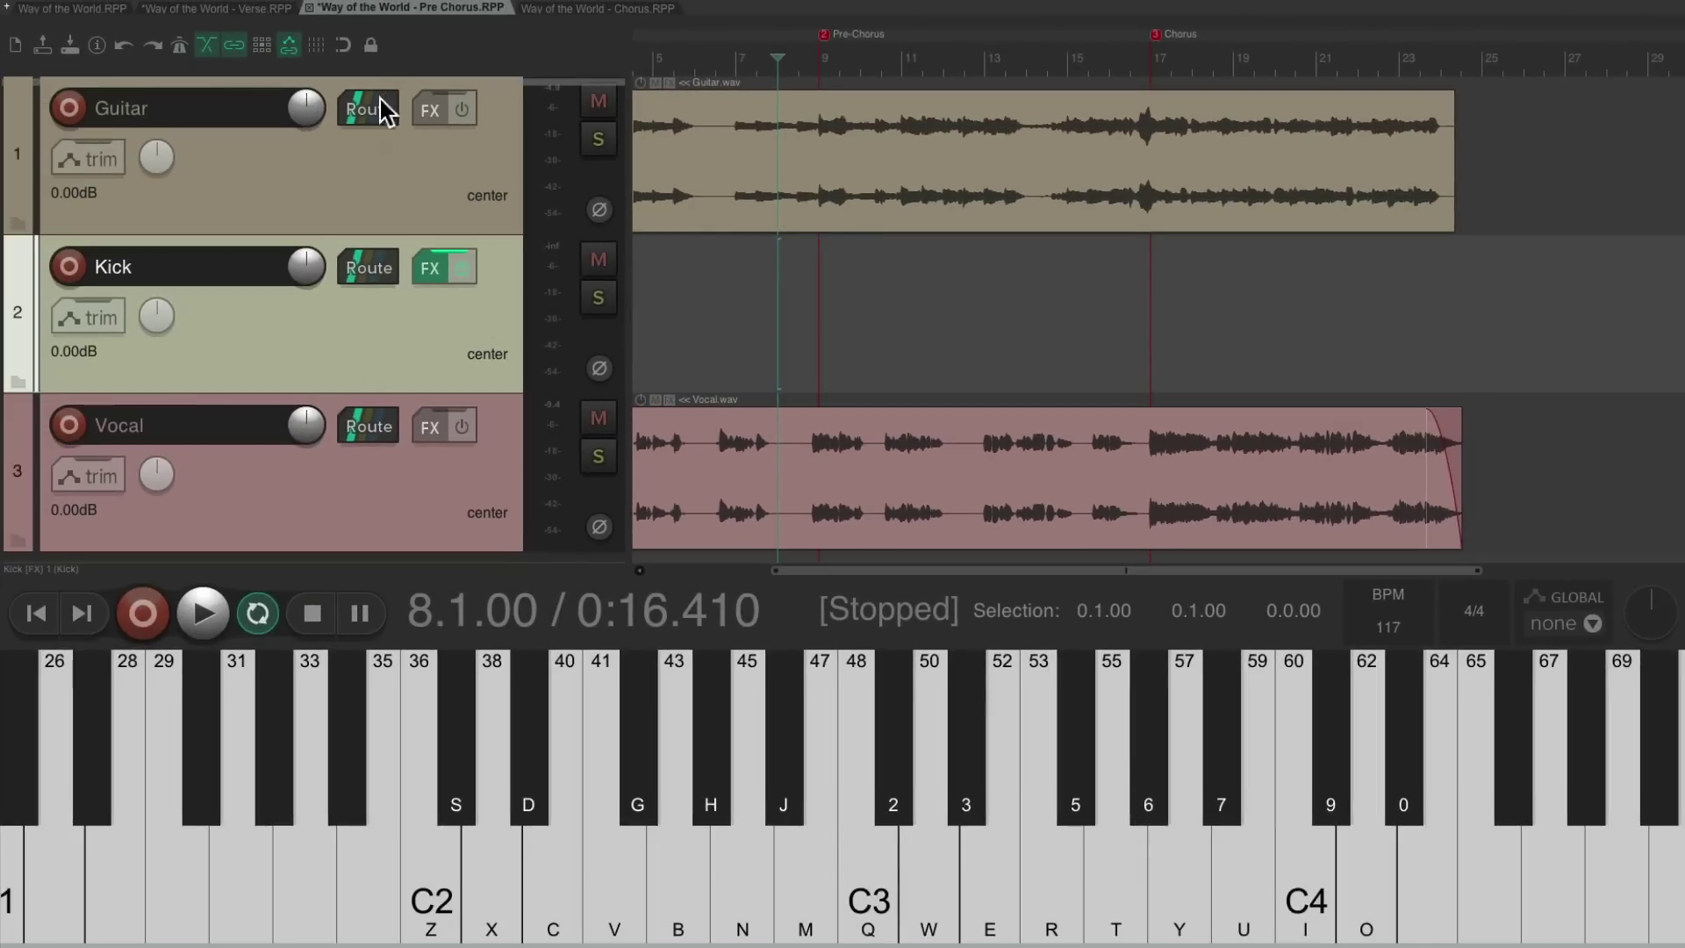
left_click_drag(395, 294, 396, 187)
left_click(68, 109)
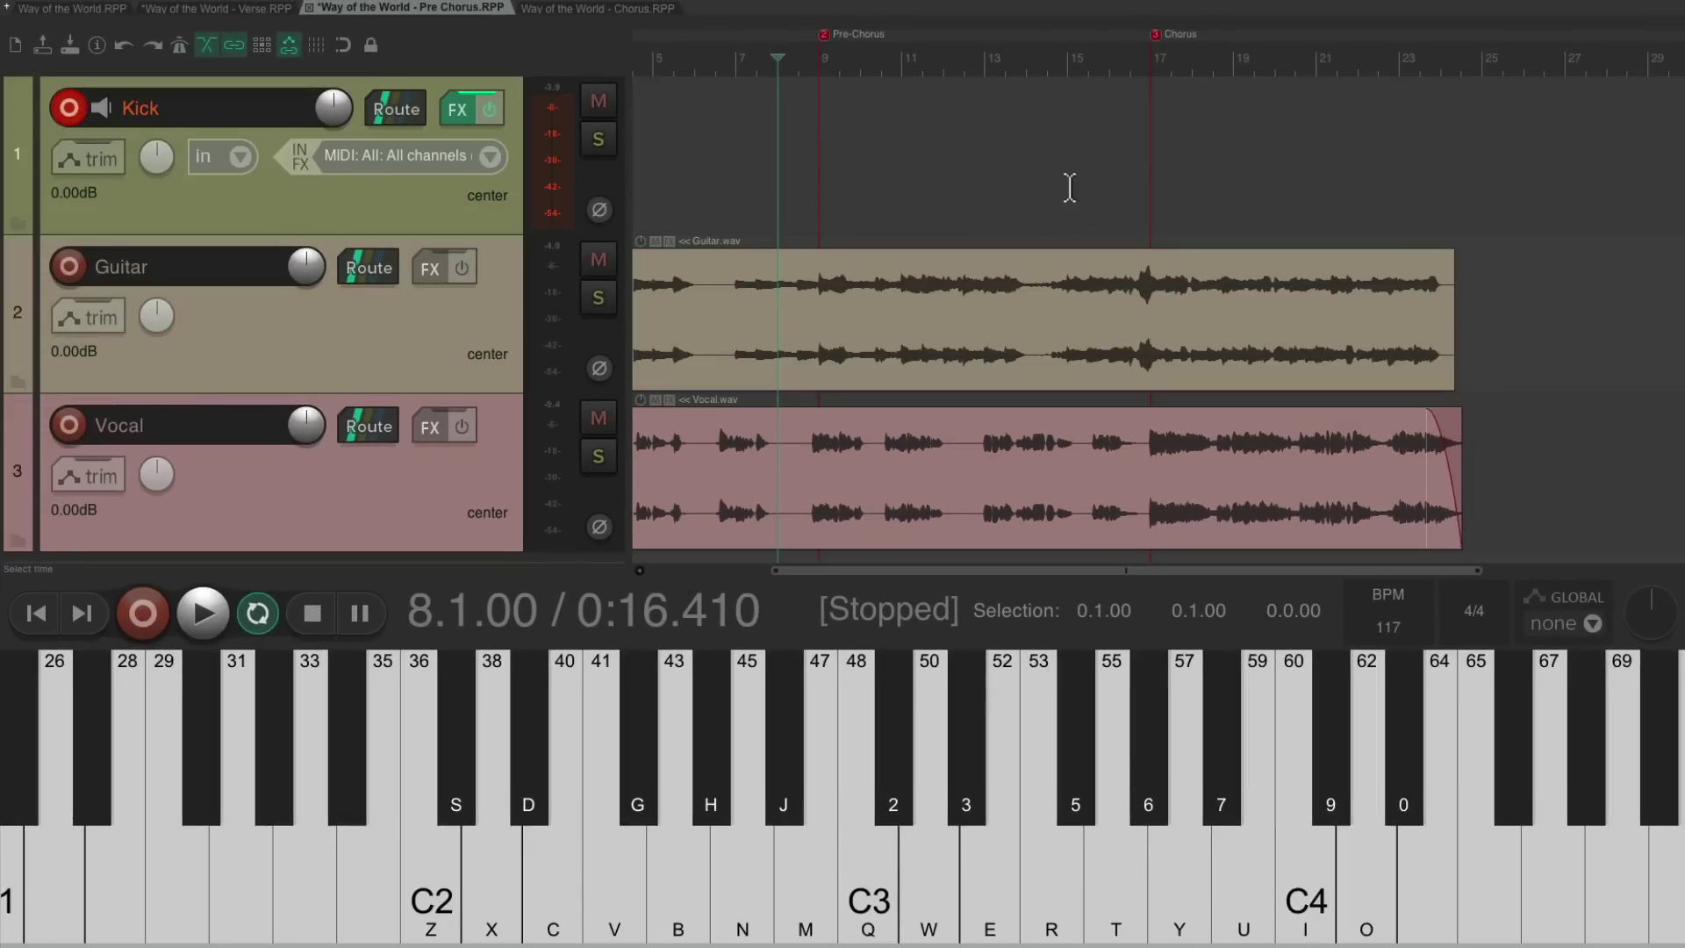
Record a kick pattern across the pre-chorus from bar 9 to bar 17 on the Kick track, and disarm the track
key("ctrl+r")
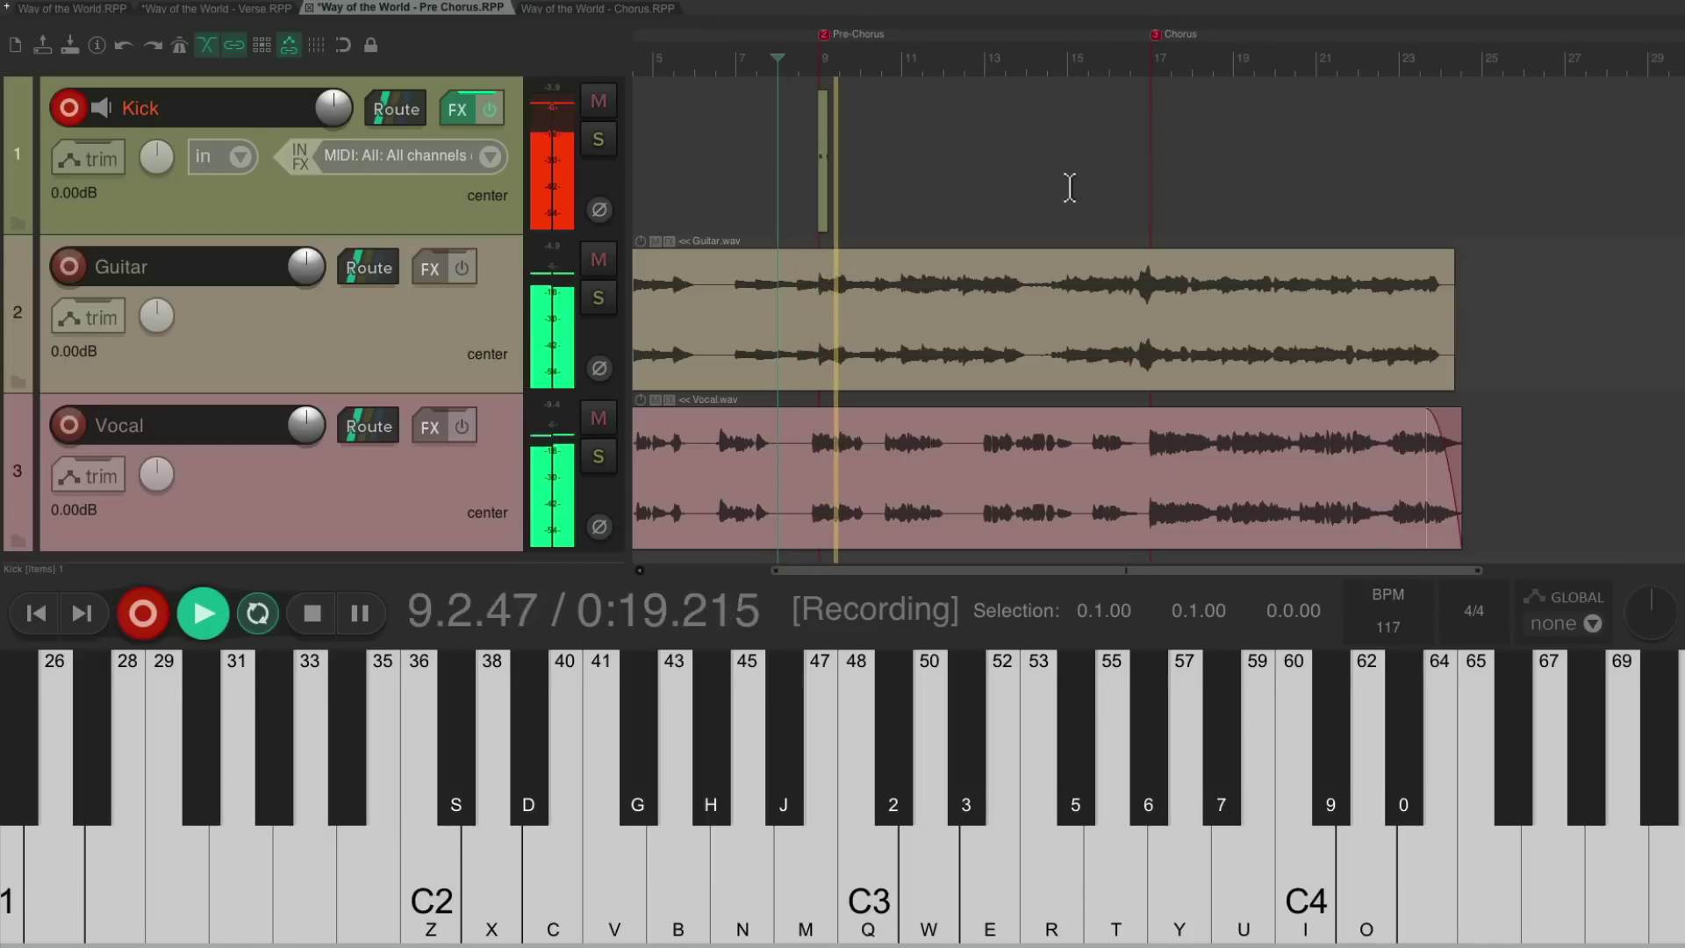
key("z")
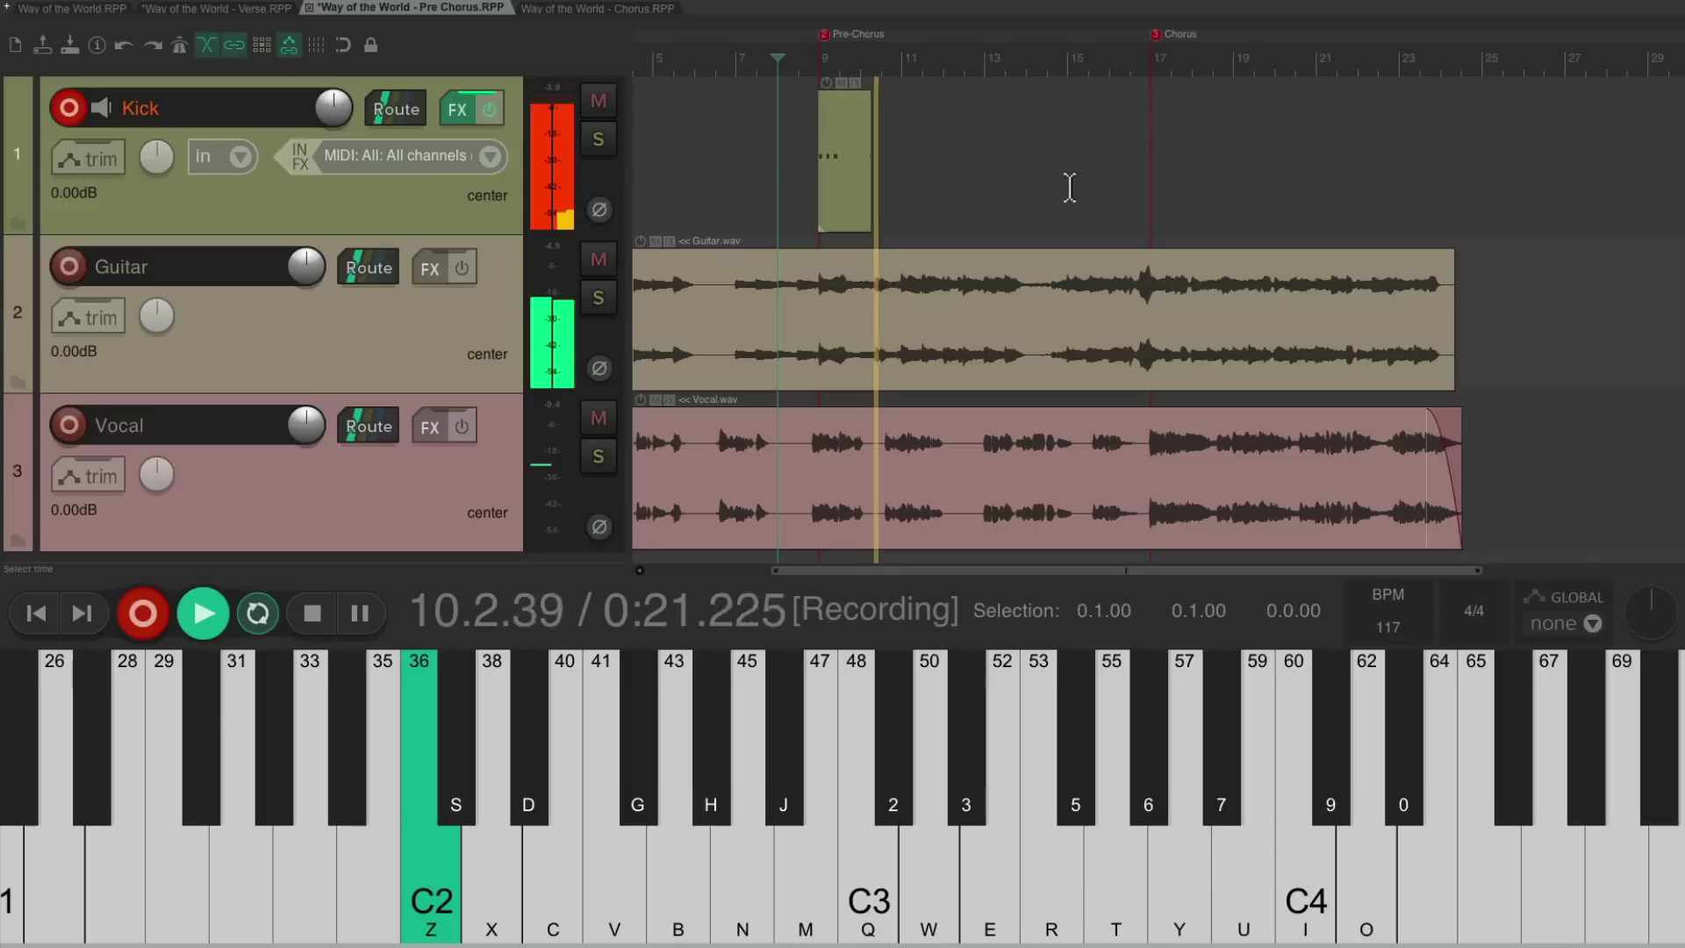
key("z")
key("z")
key("z")
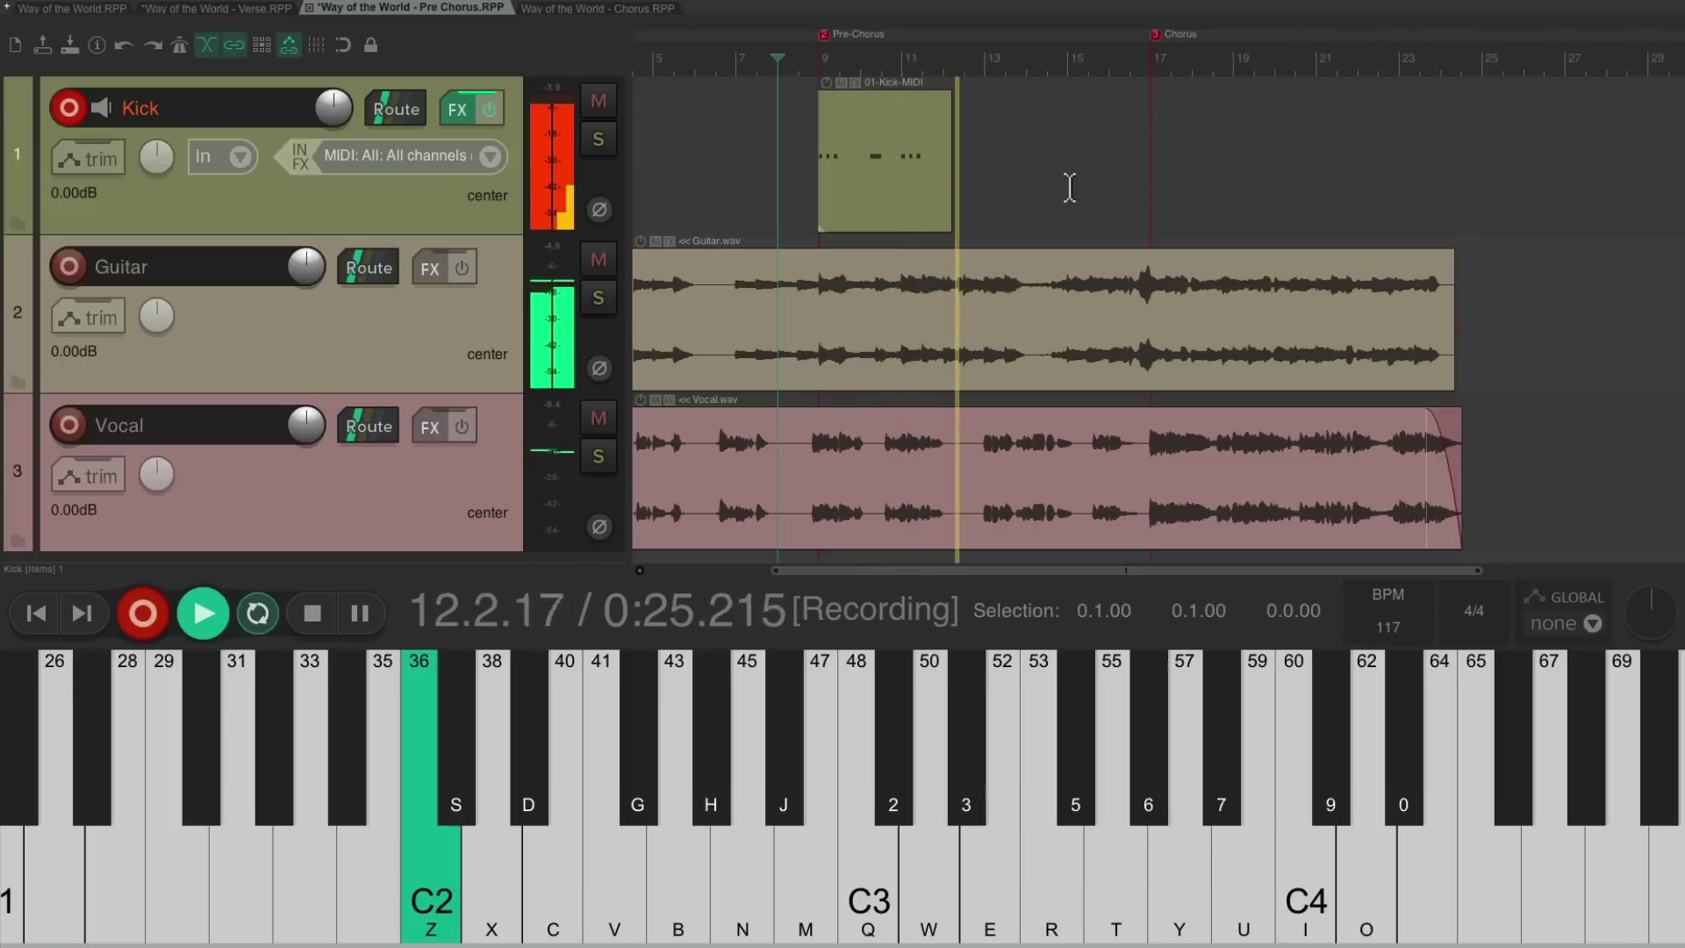
key("z")
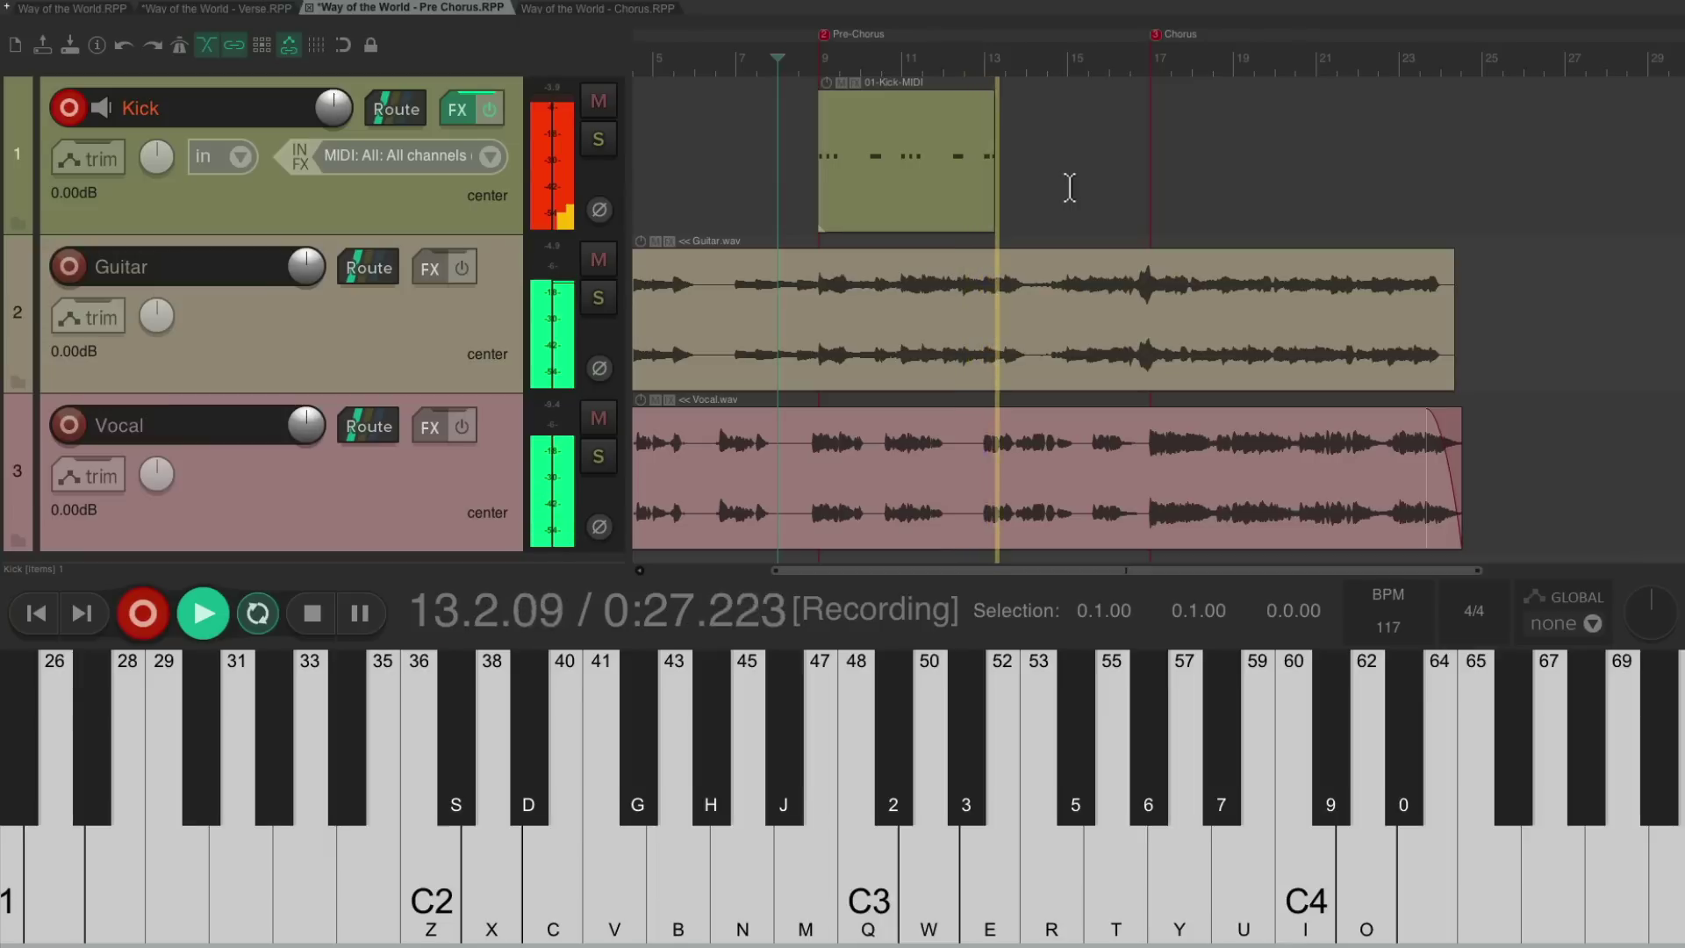
key("z")
key("z")
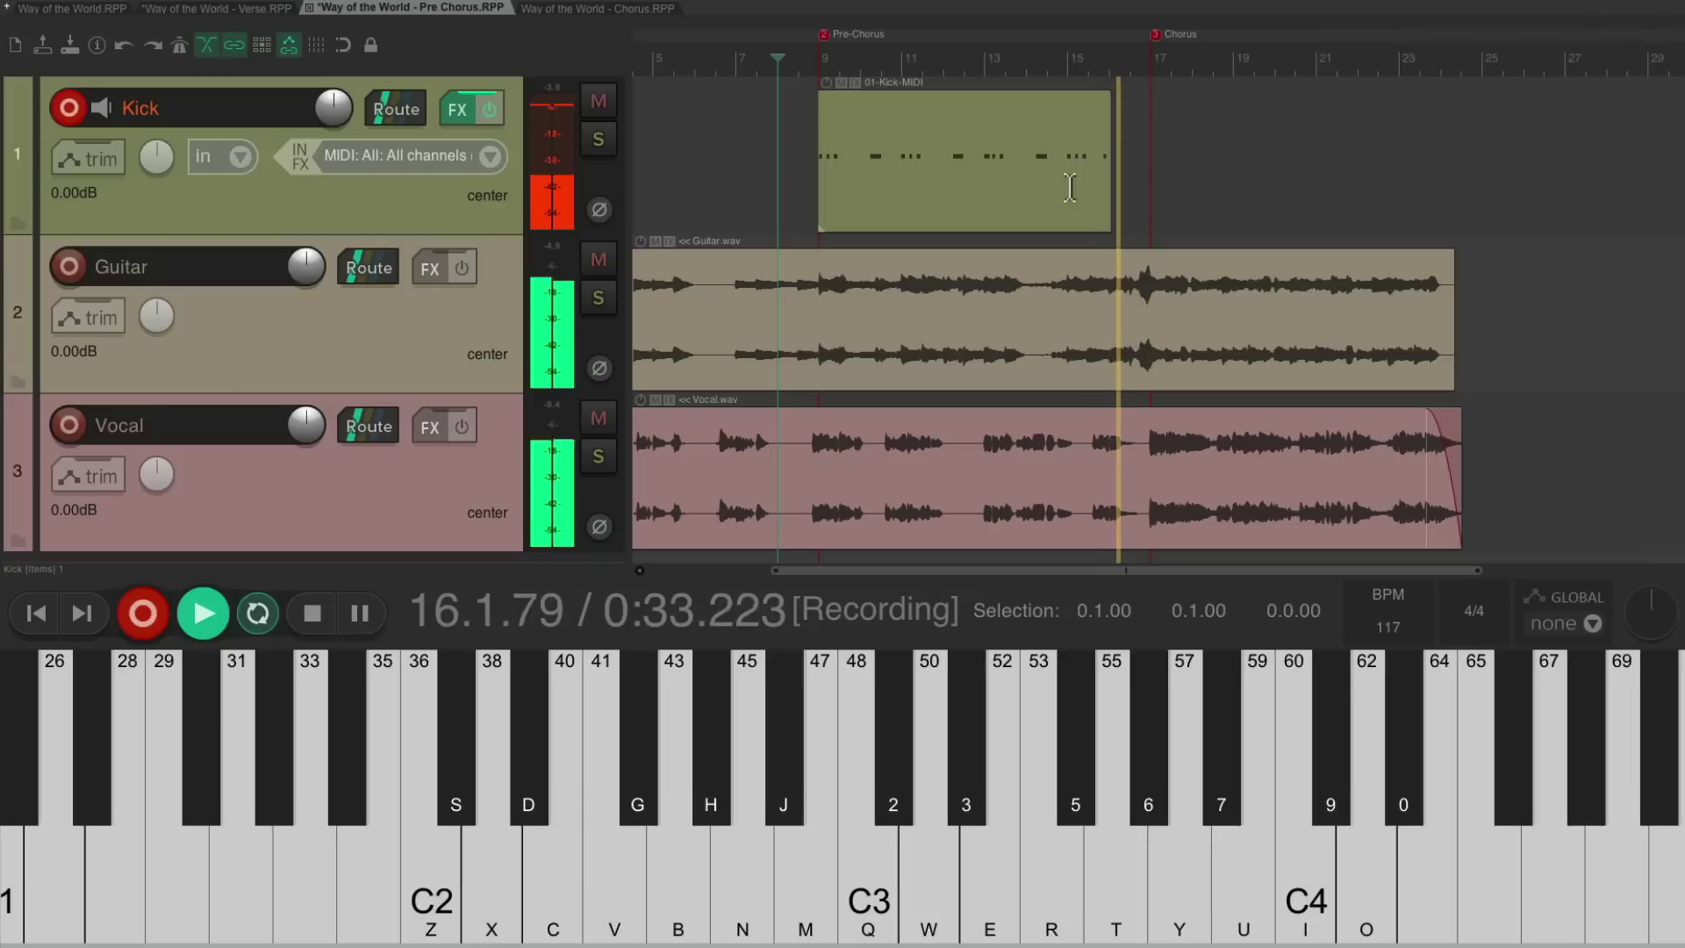
key("z")
key("space")
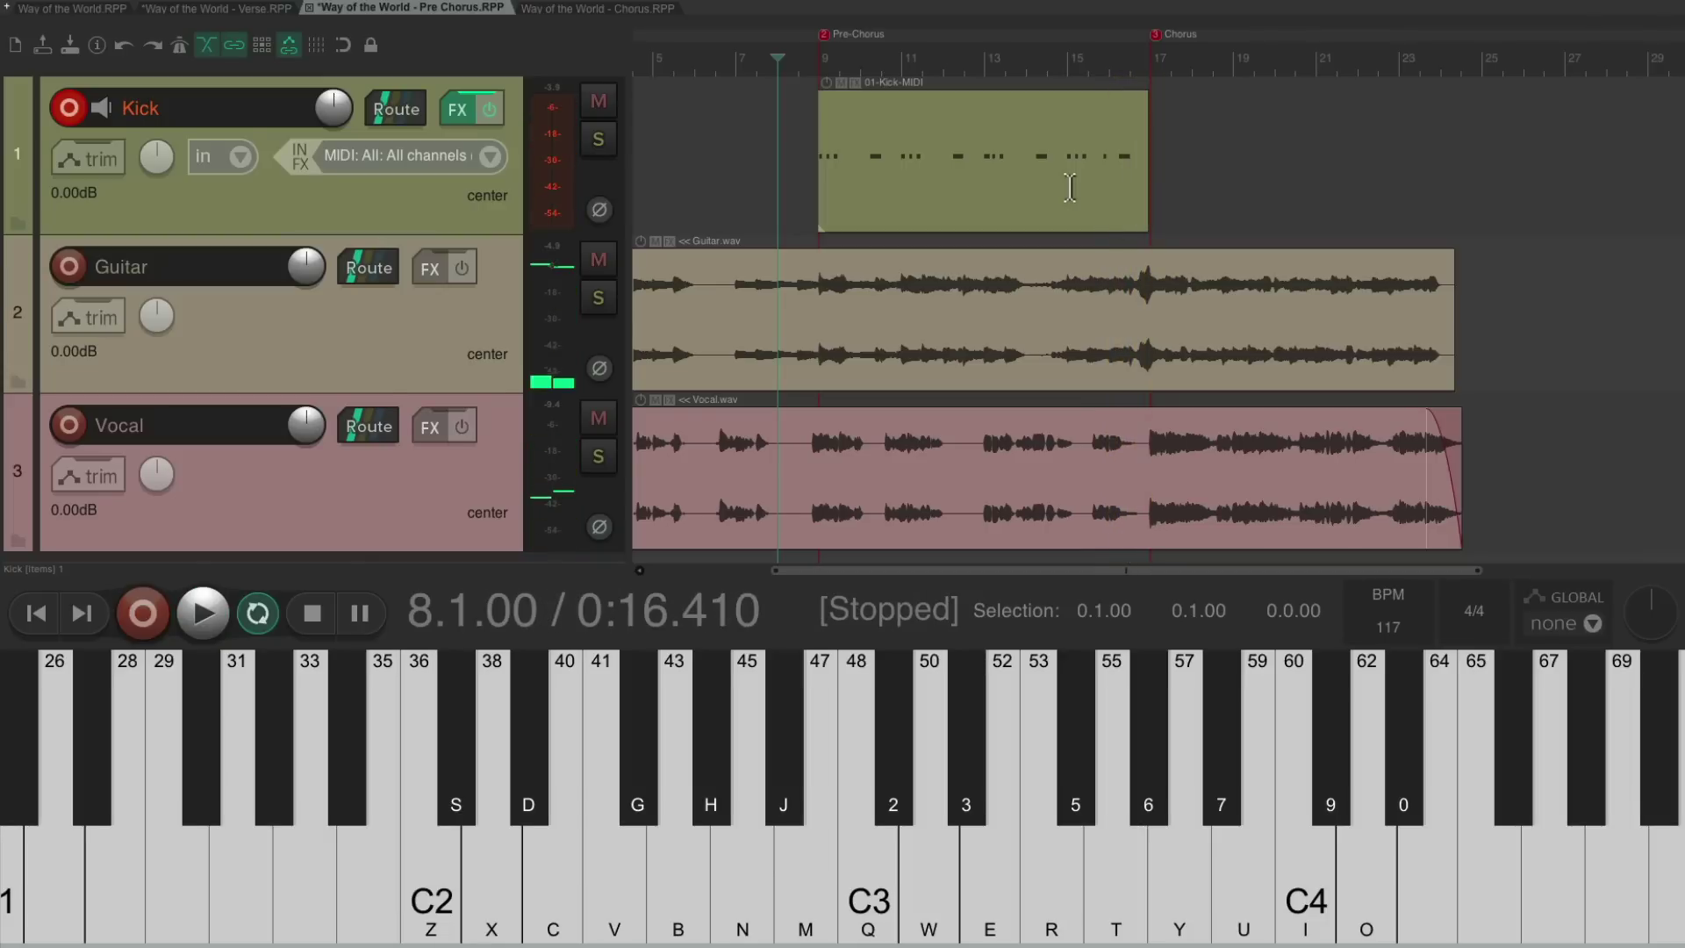
left_click(69, 108)
Insert Finger Snaps.wav into a sample player on a new track below Kick in the Pre Chorus project and arm it
key("super+alt+x")
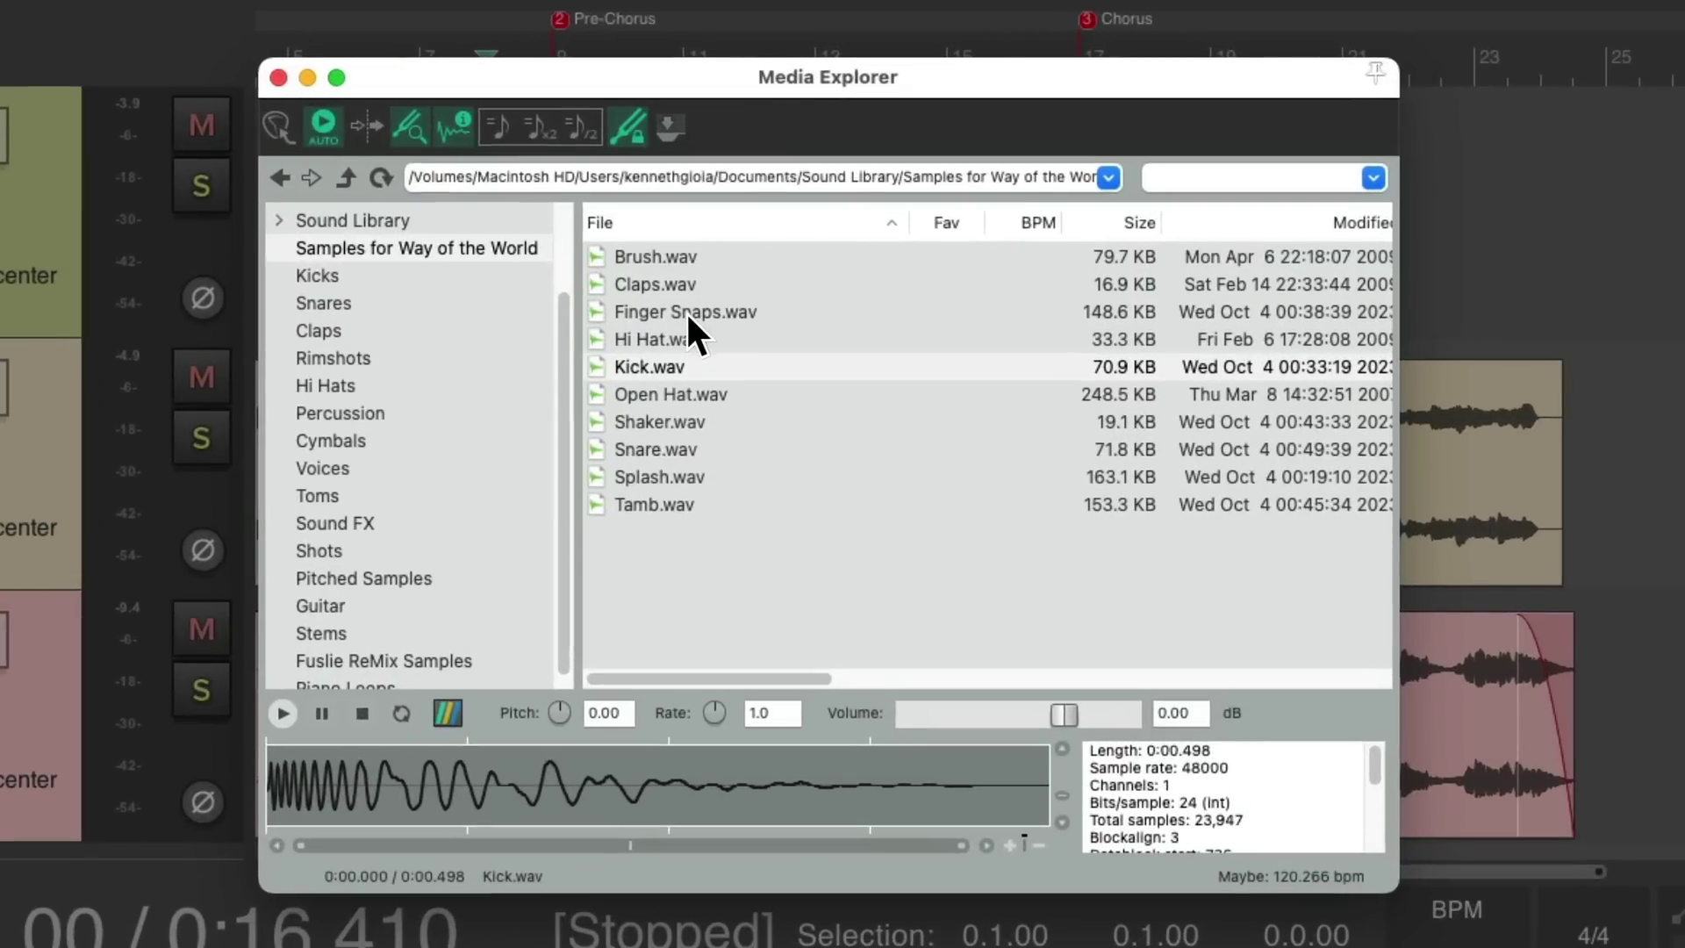
double_click(686, 311)
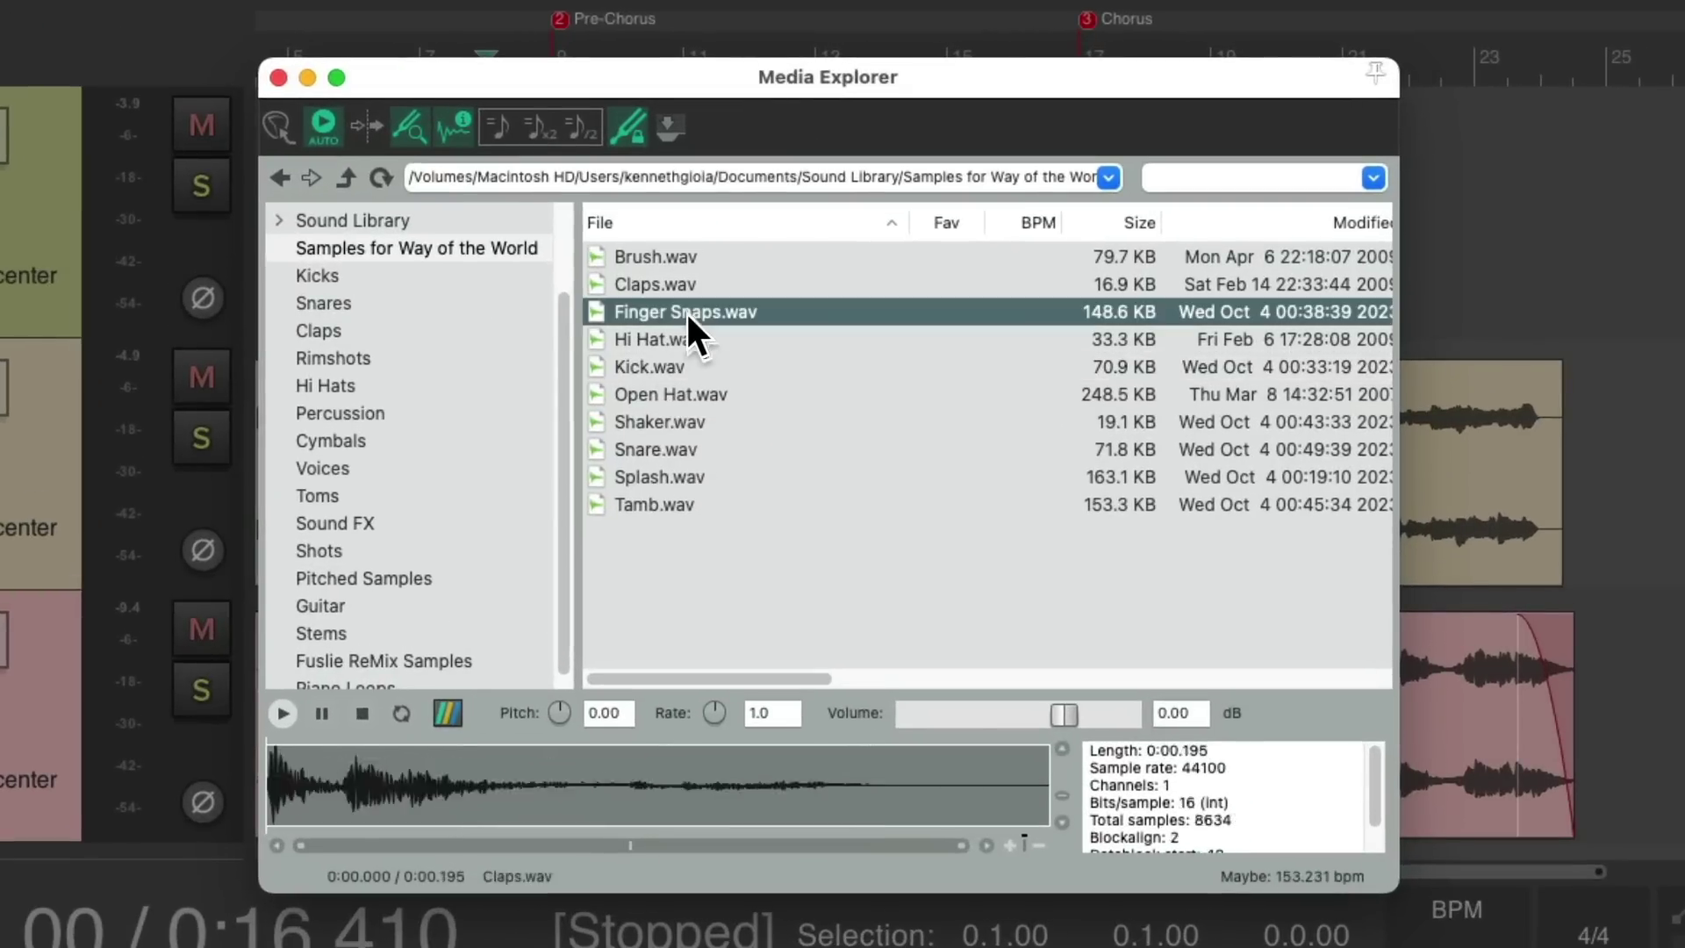
key("super+alt+x")
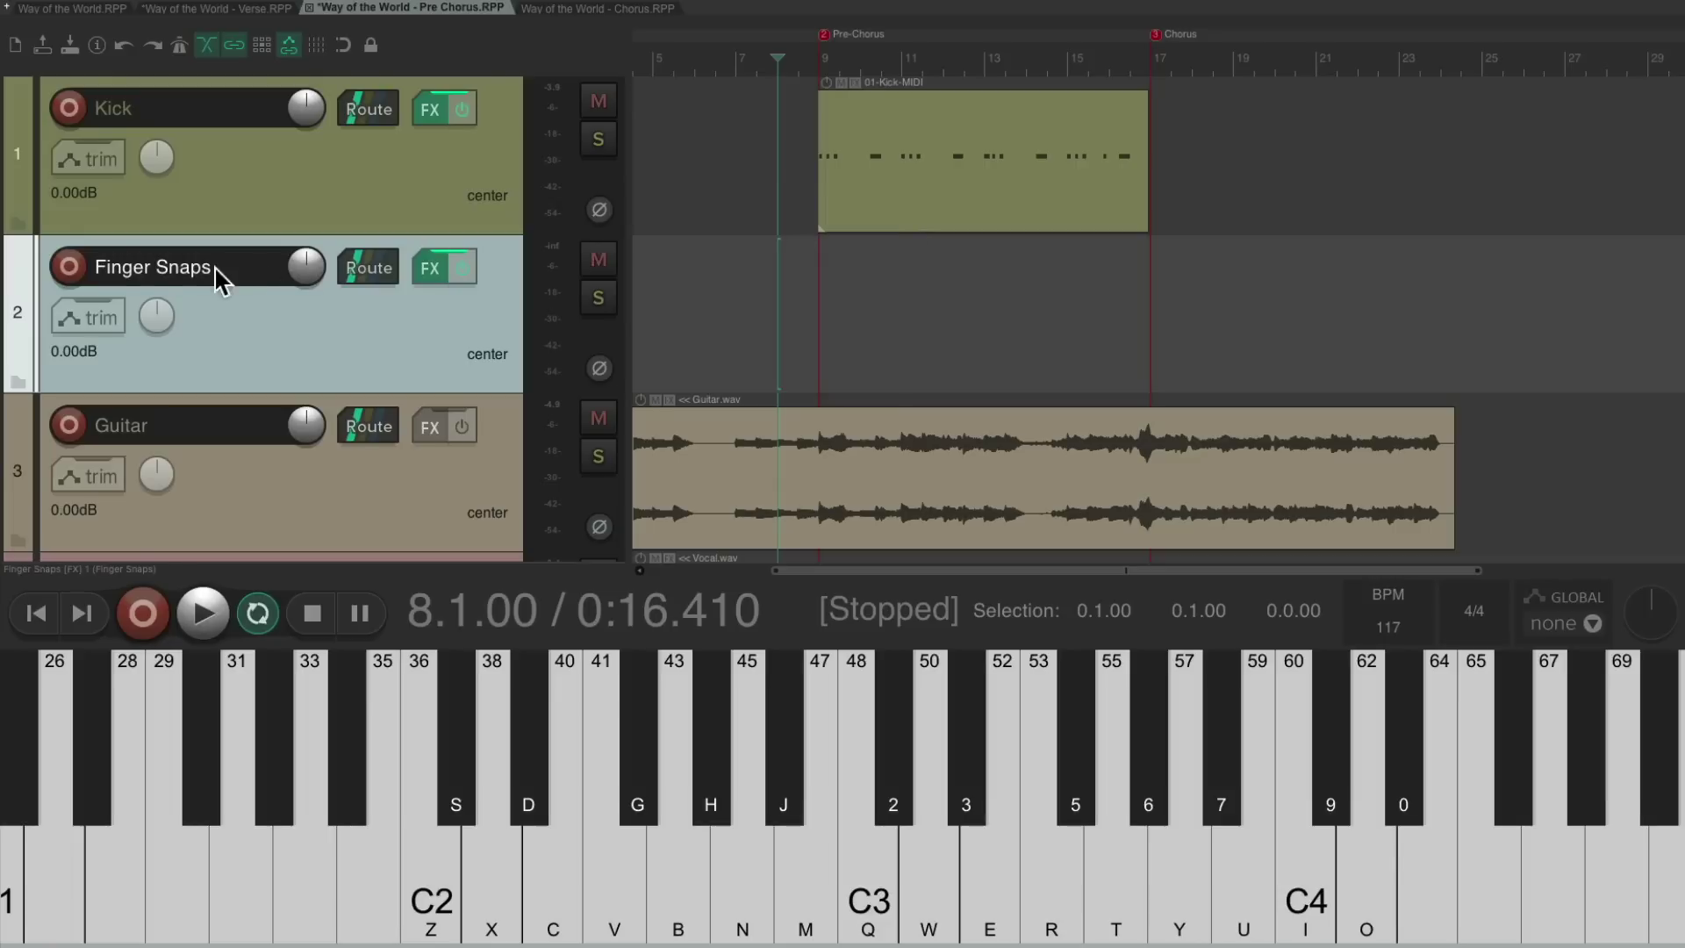
left_click(68, 267)
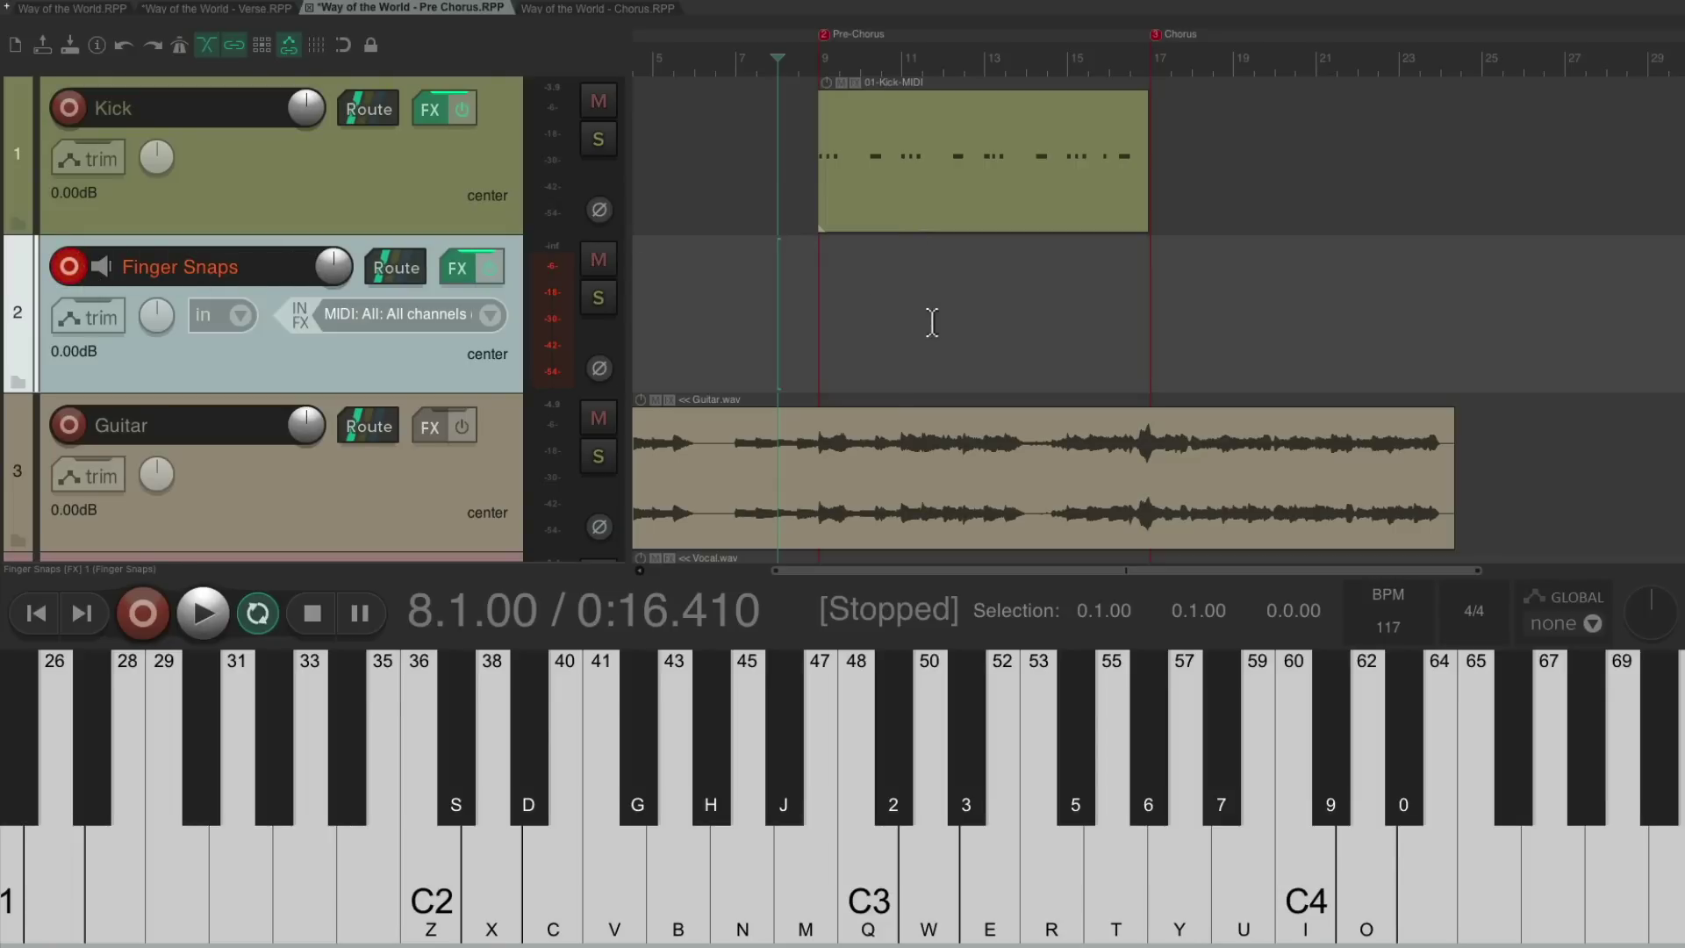
Record a finger snap on beat 3 of bars 9, 11, 13 and 15 on the Finger Snaps track, and disarm the track
key("ctrl+r")
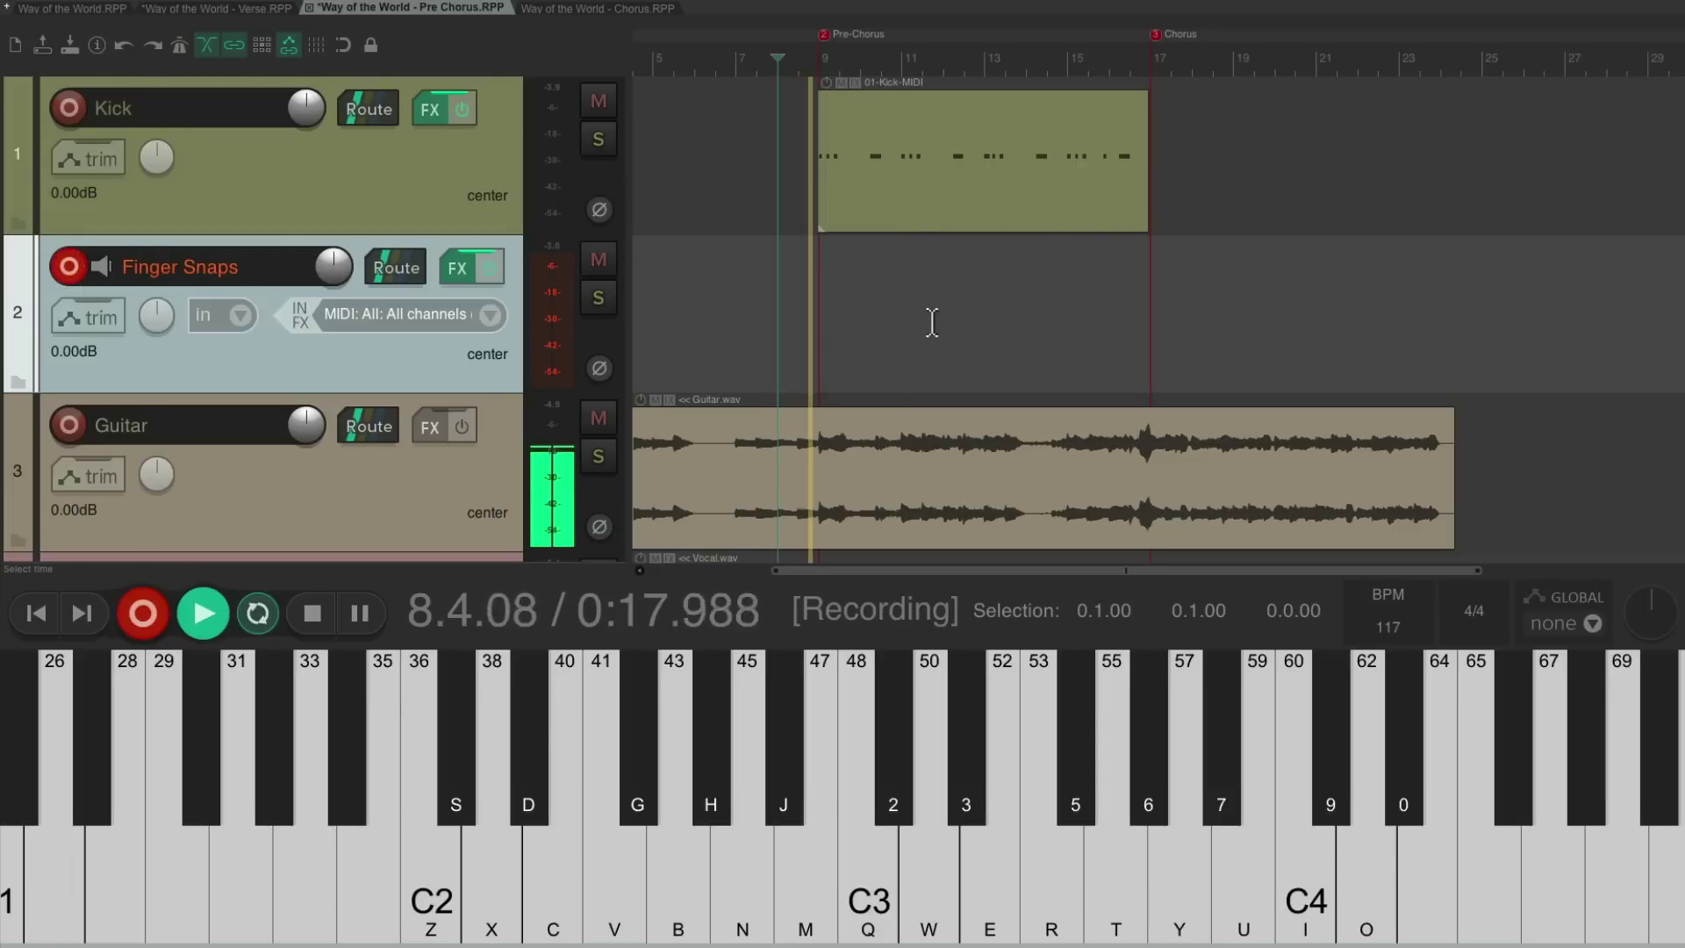
key("z")
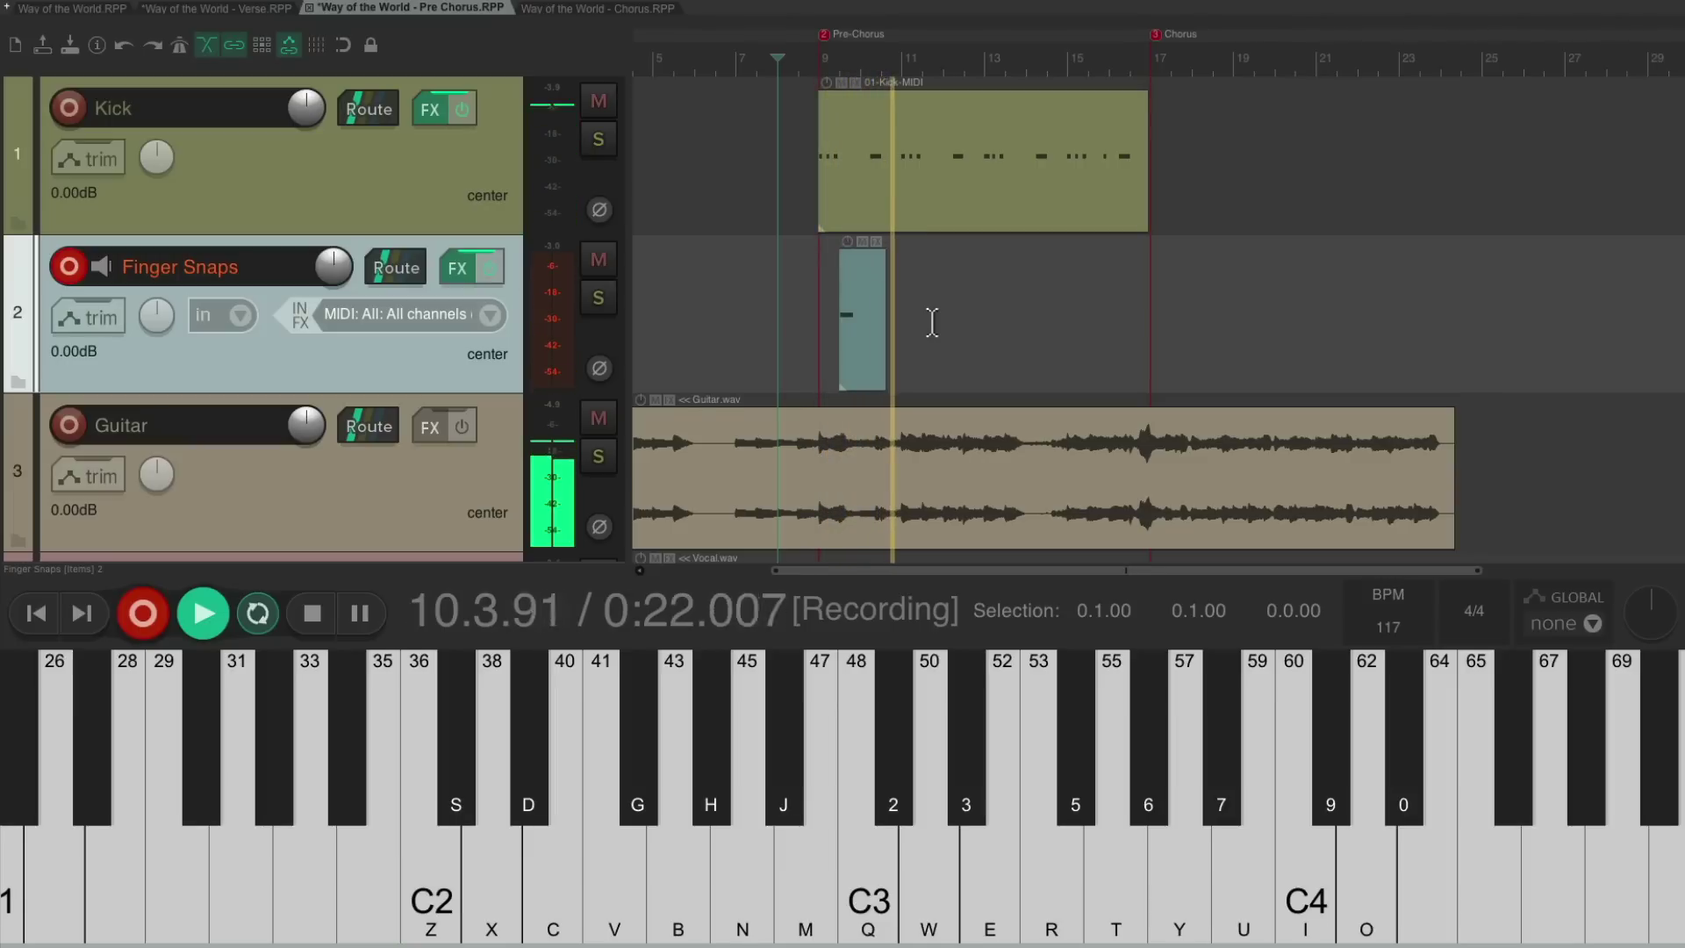
key("z")
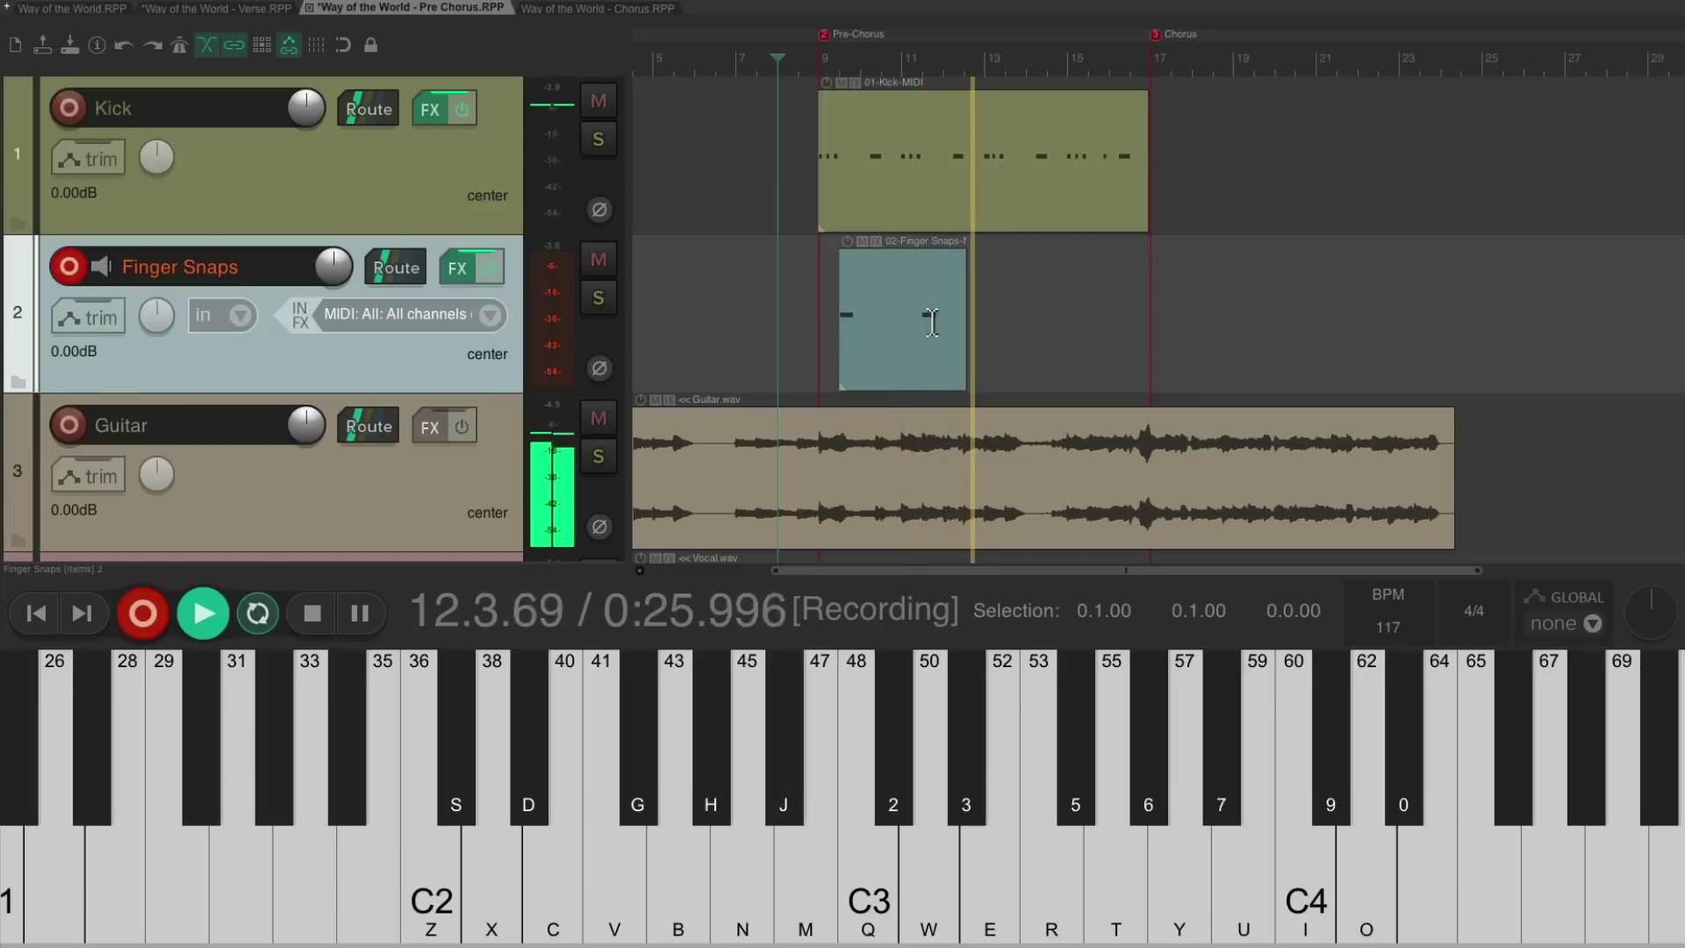
key("z")
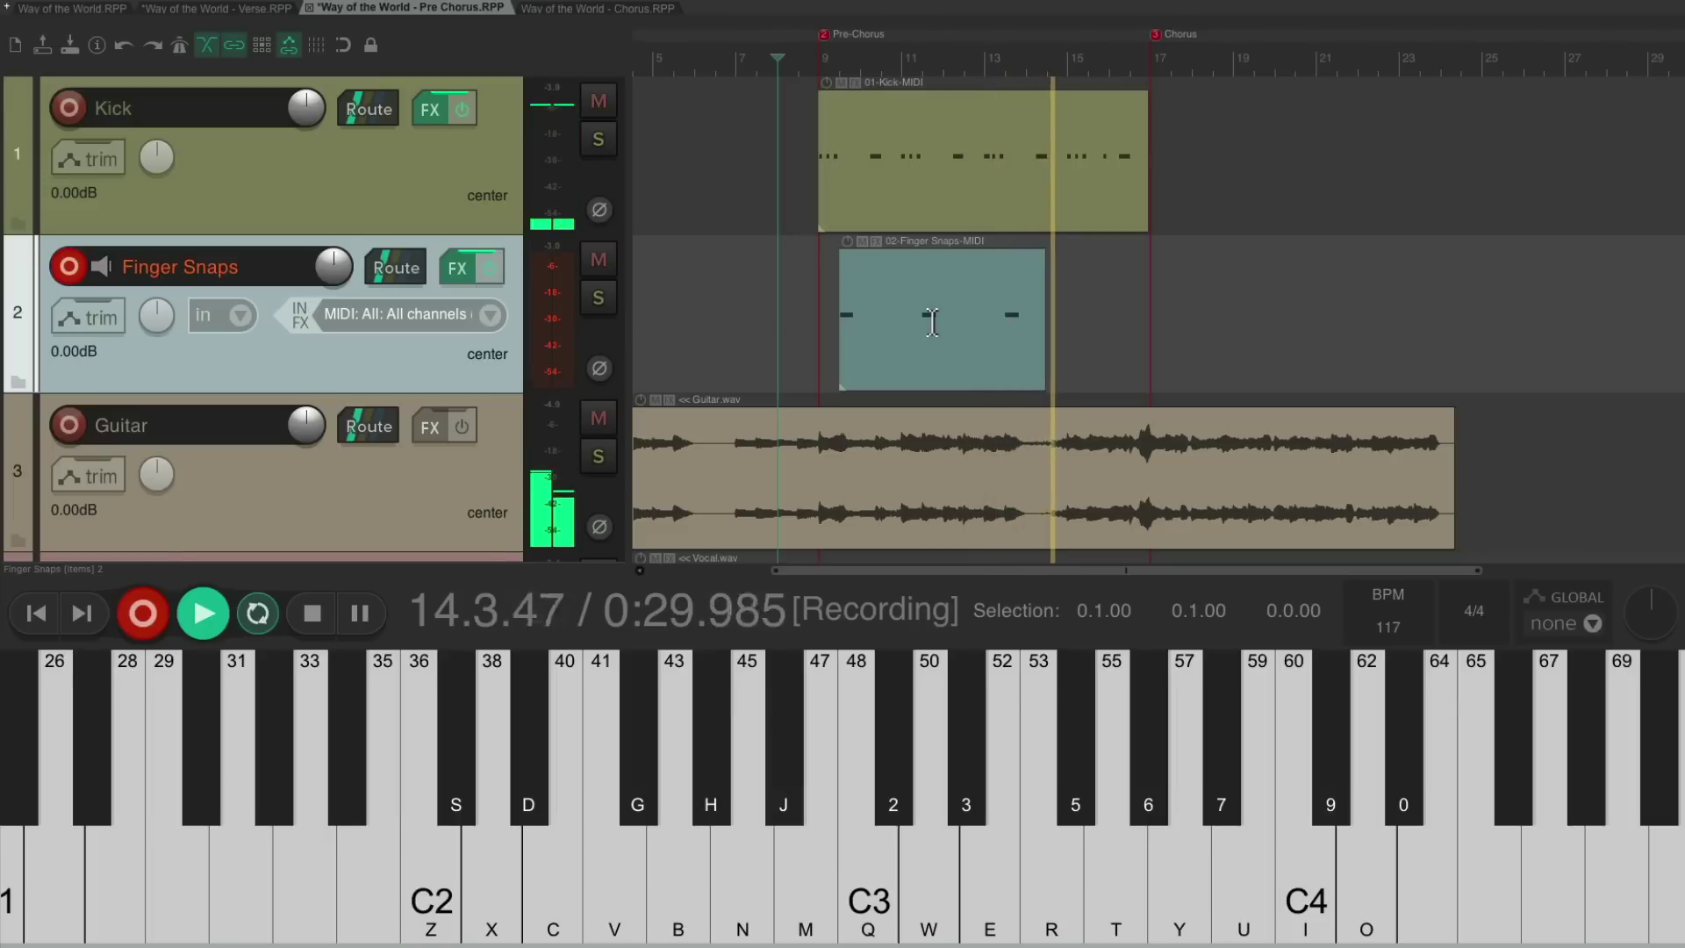
key("z")
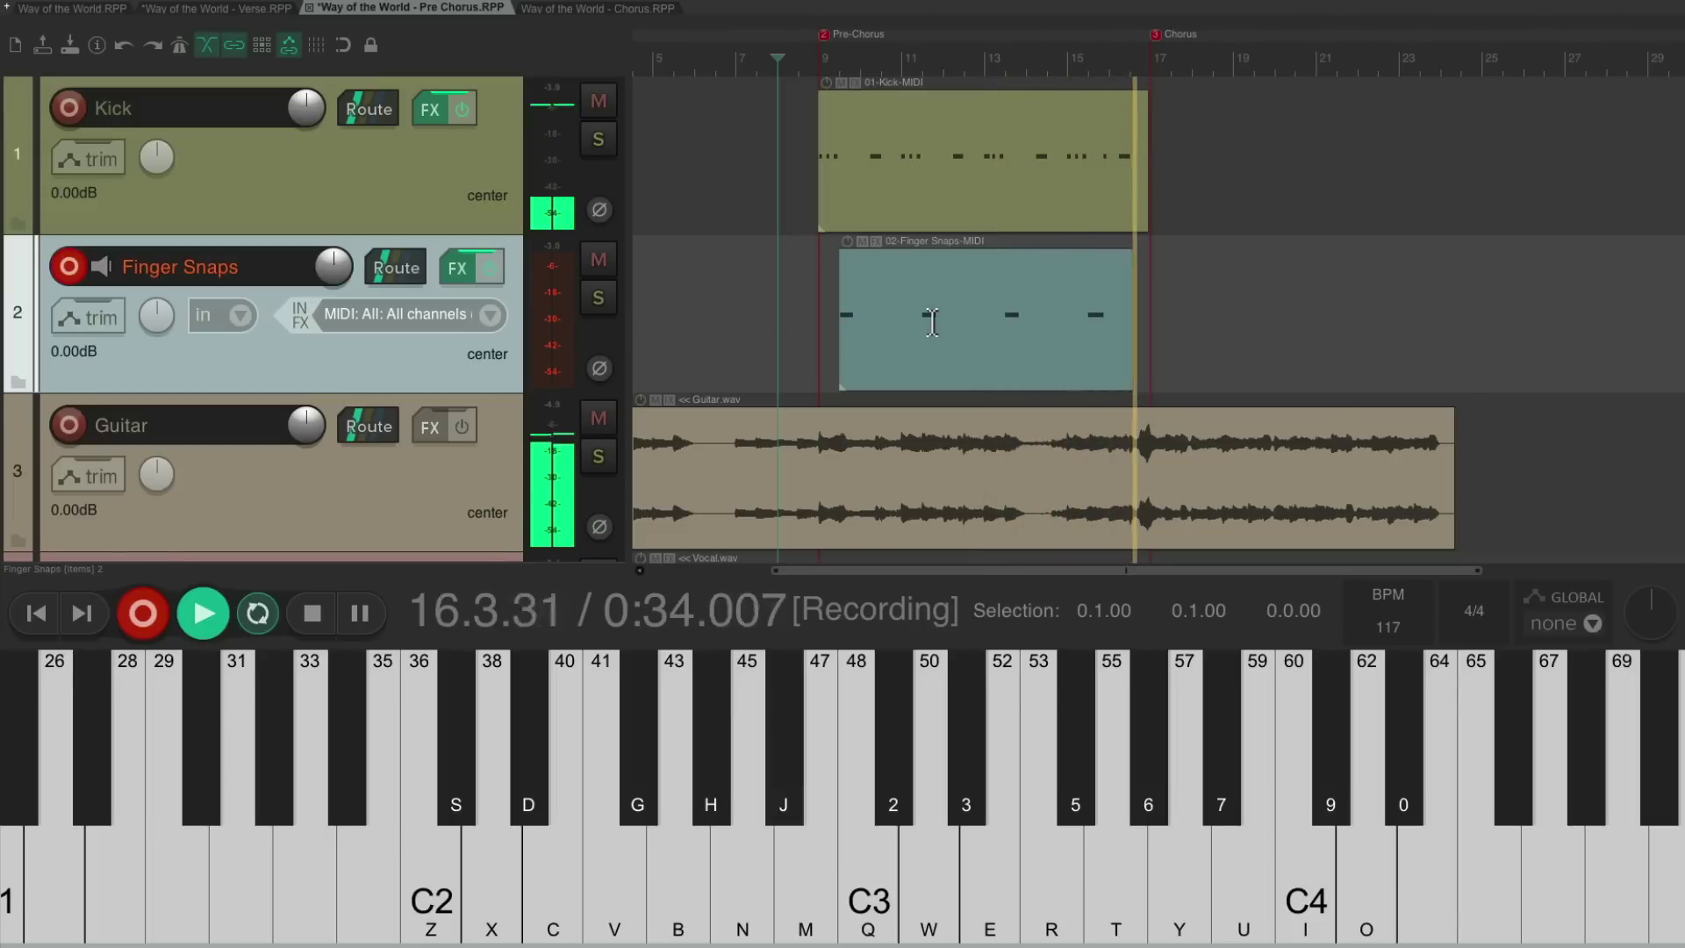
key("space")
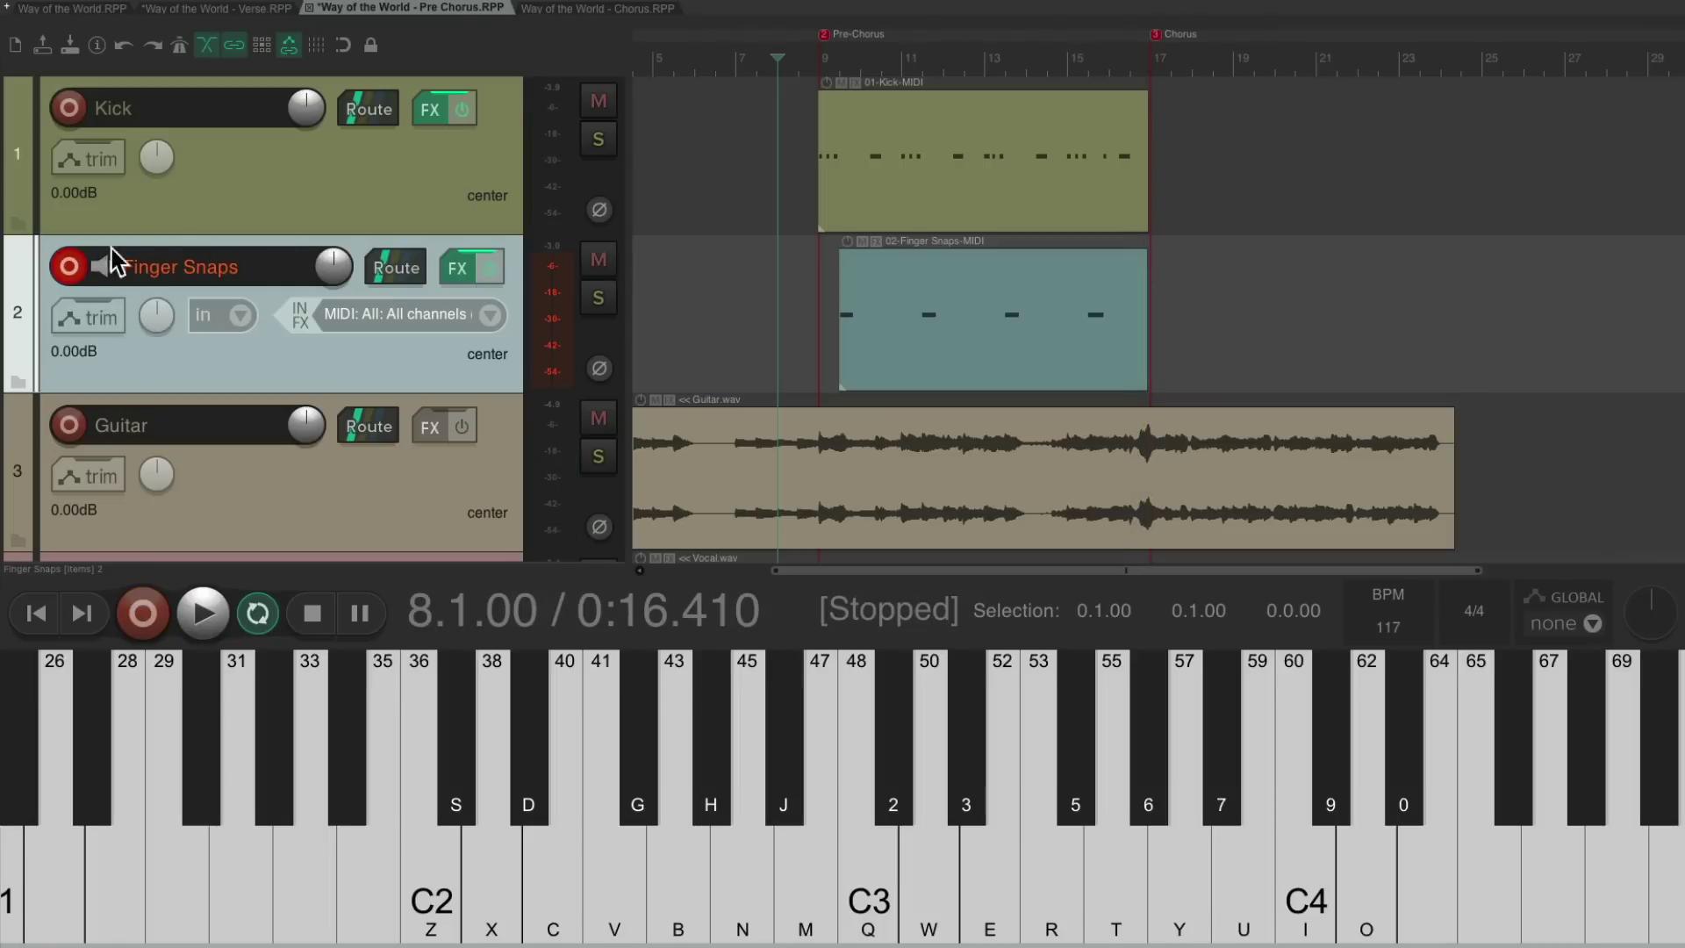
left_click(68, 267)
Insert Claps.wav into a sample player on a new track below Finger Snaps and arm it for recording
key("super+alt+x")
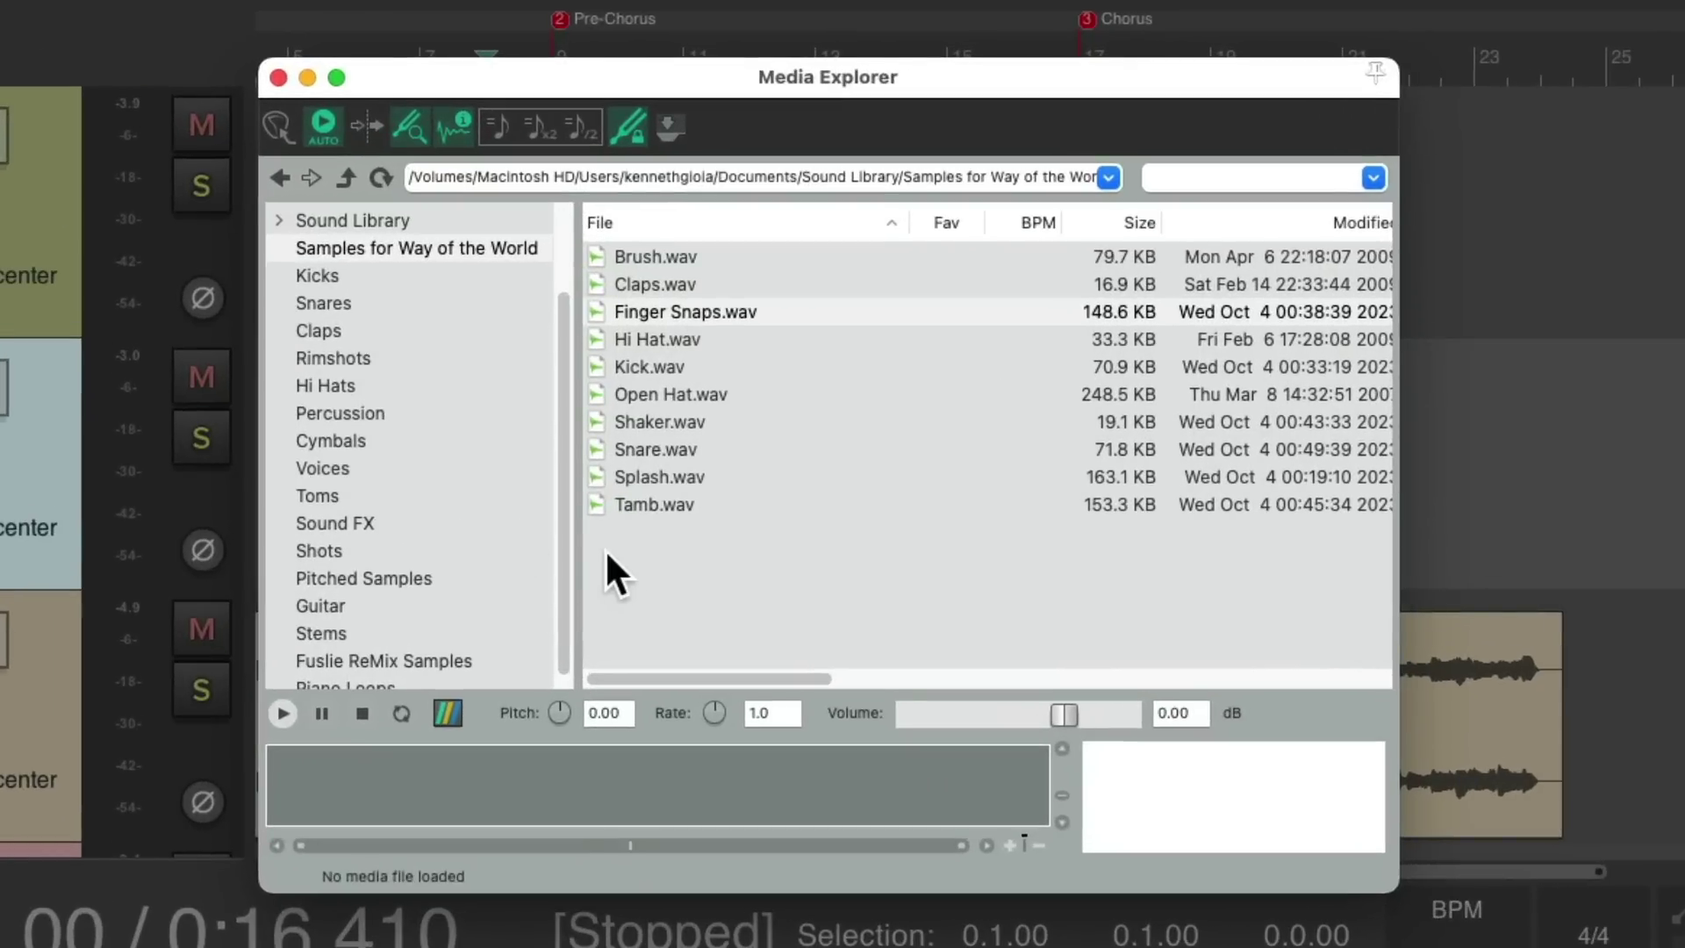
left_click(639, 283)
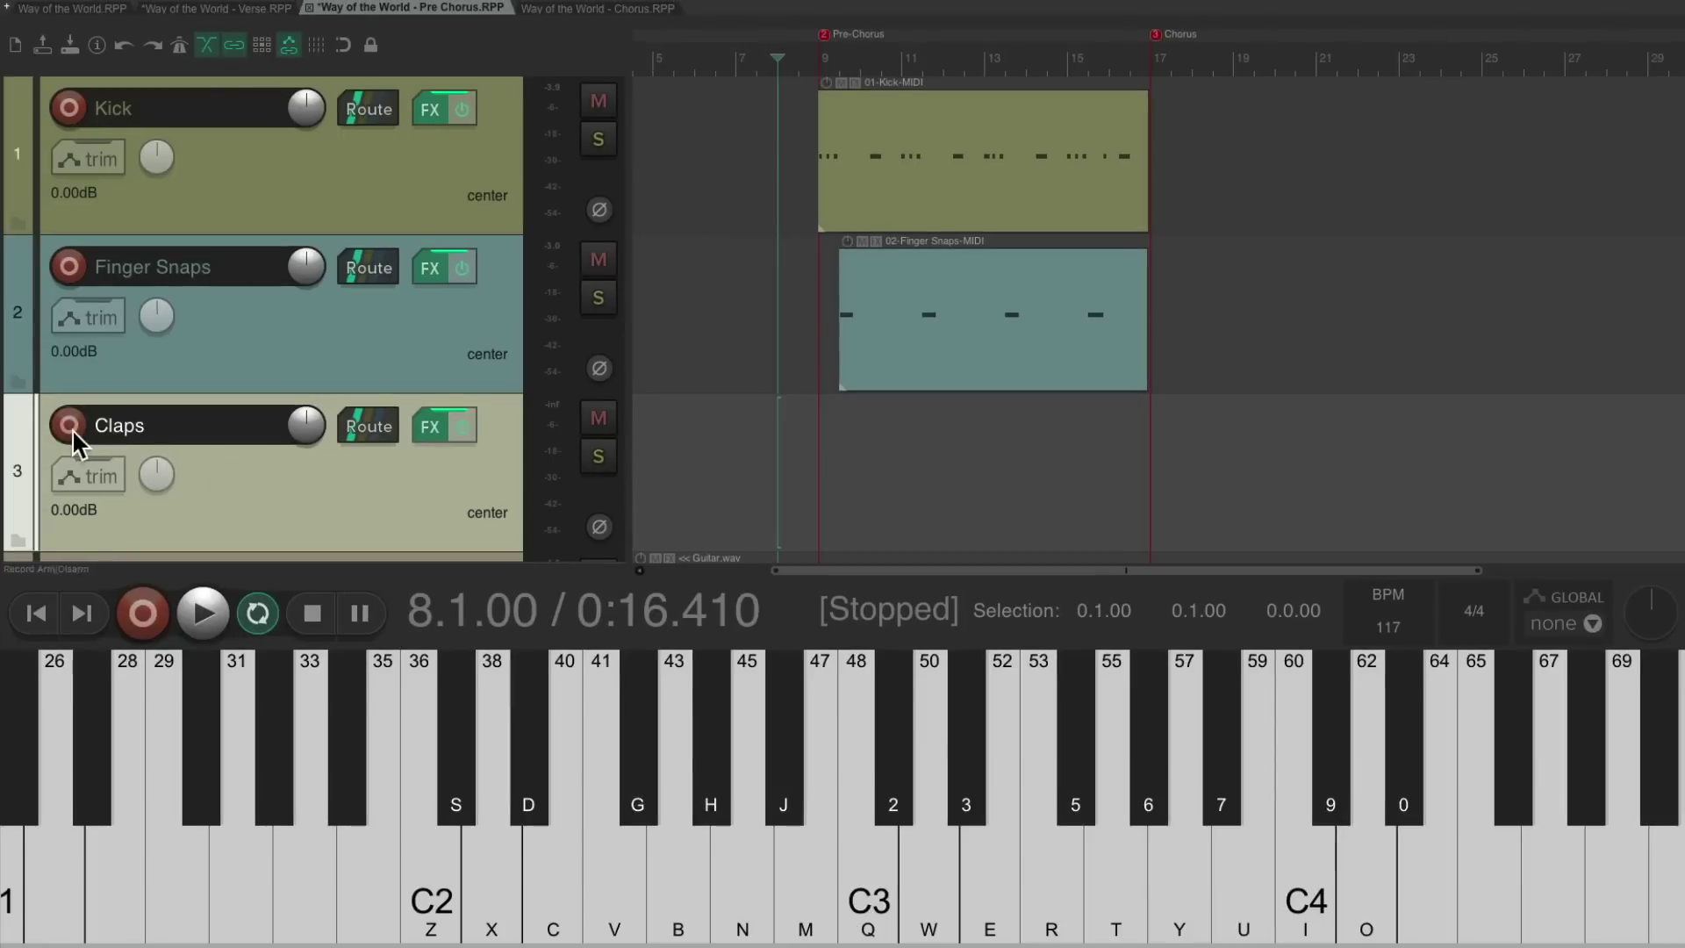
left_click(69, 426)
Record a clap on beat 3 of bars 10, 12, 14 and 16 on the Claps track
key("ctrl+r")
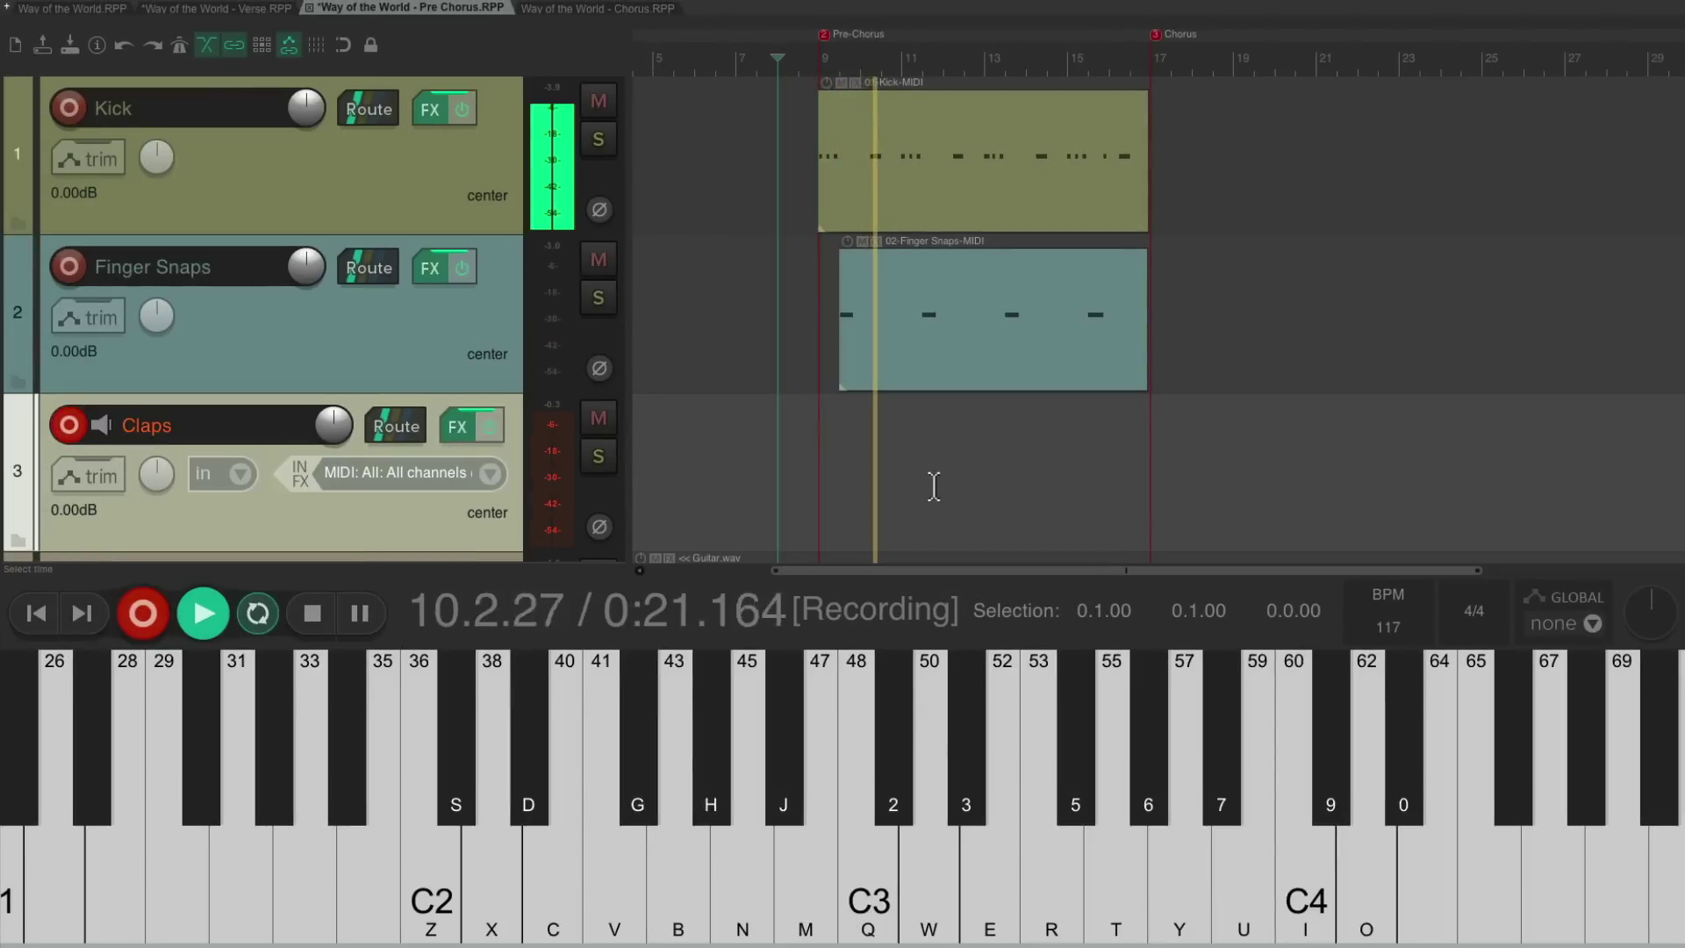
key("q")
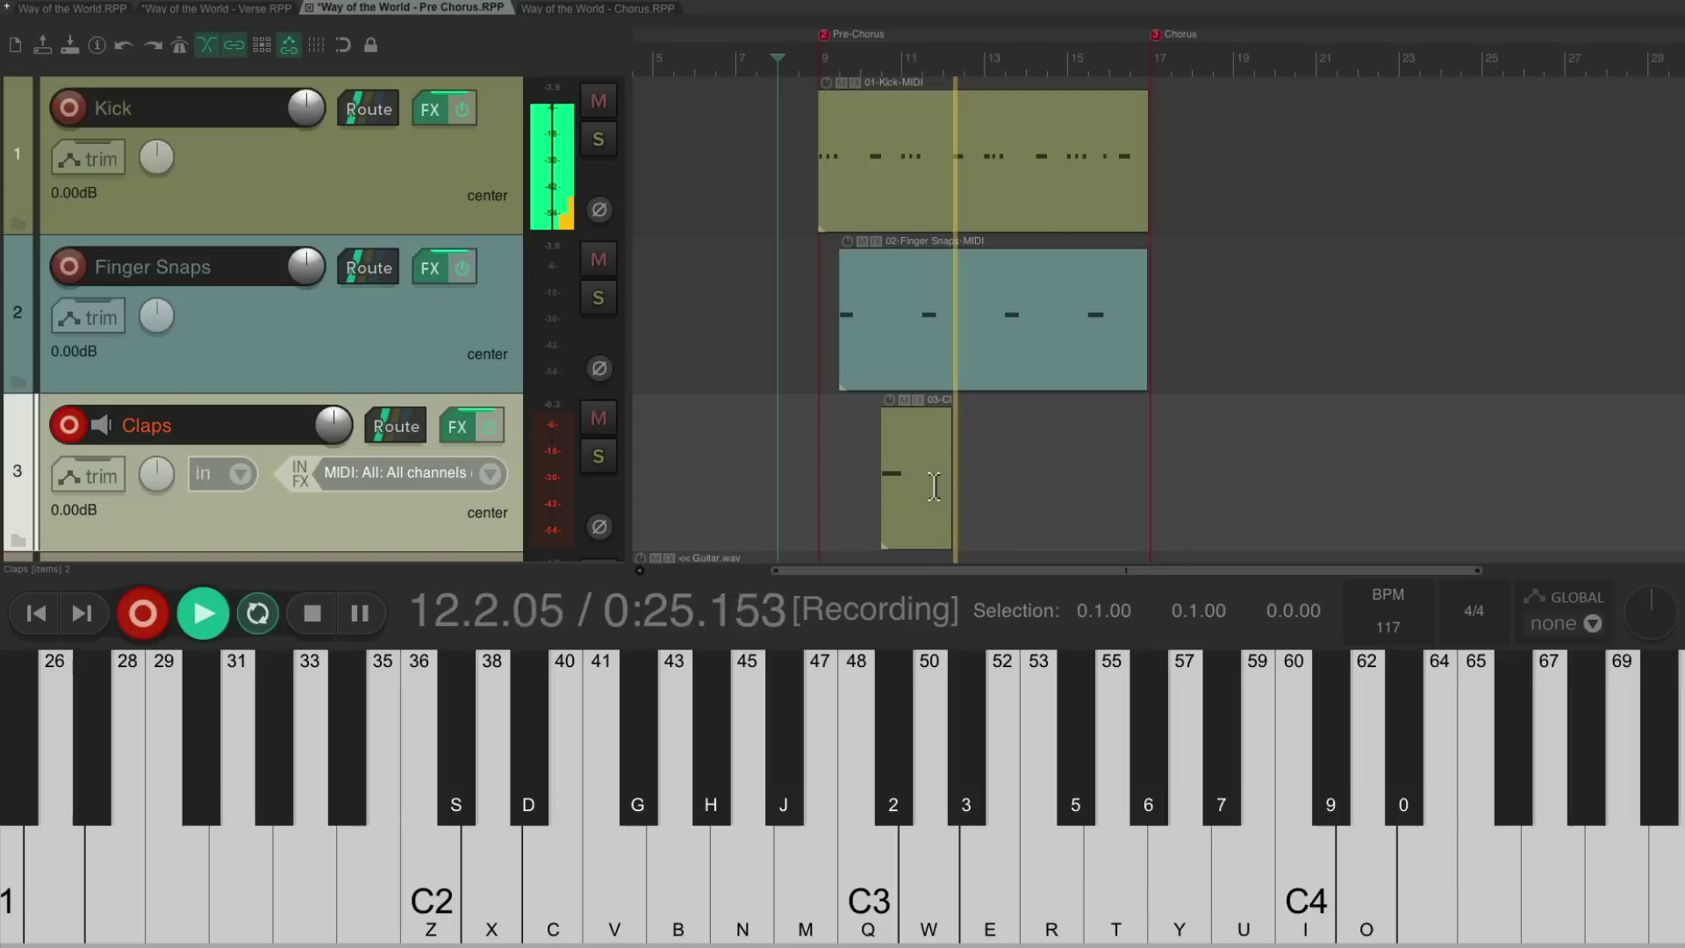
key("q")
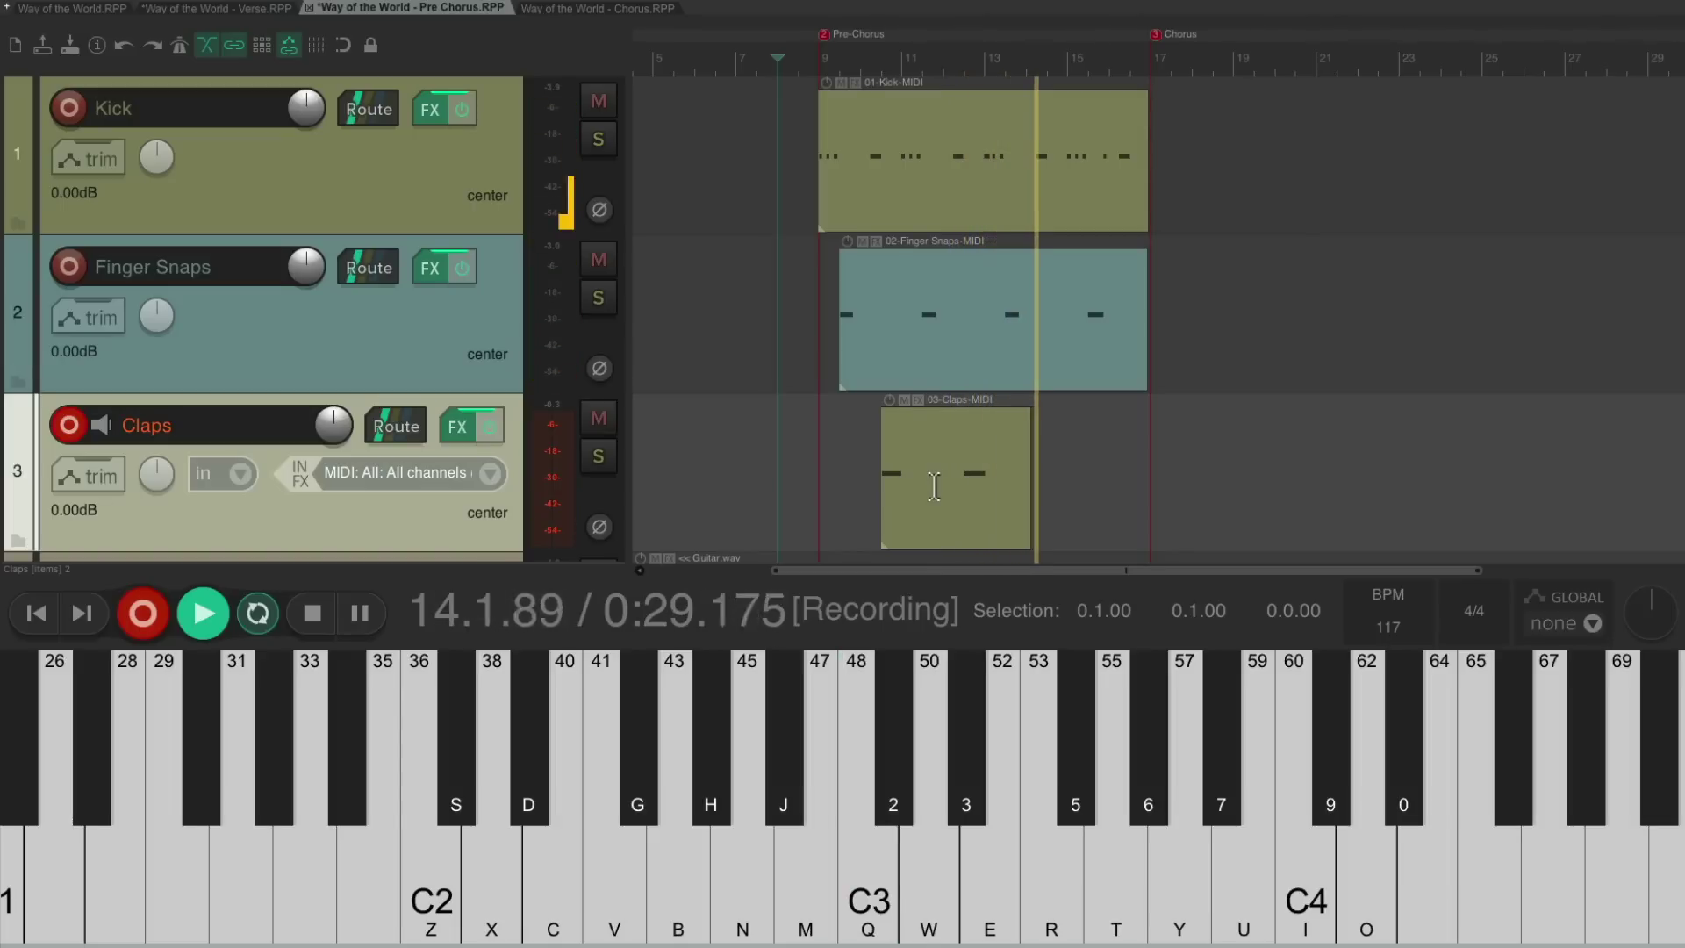
key("q")
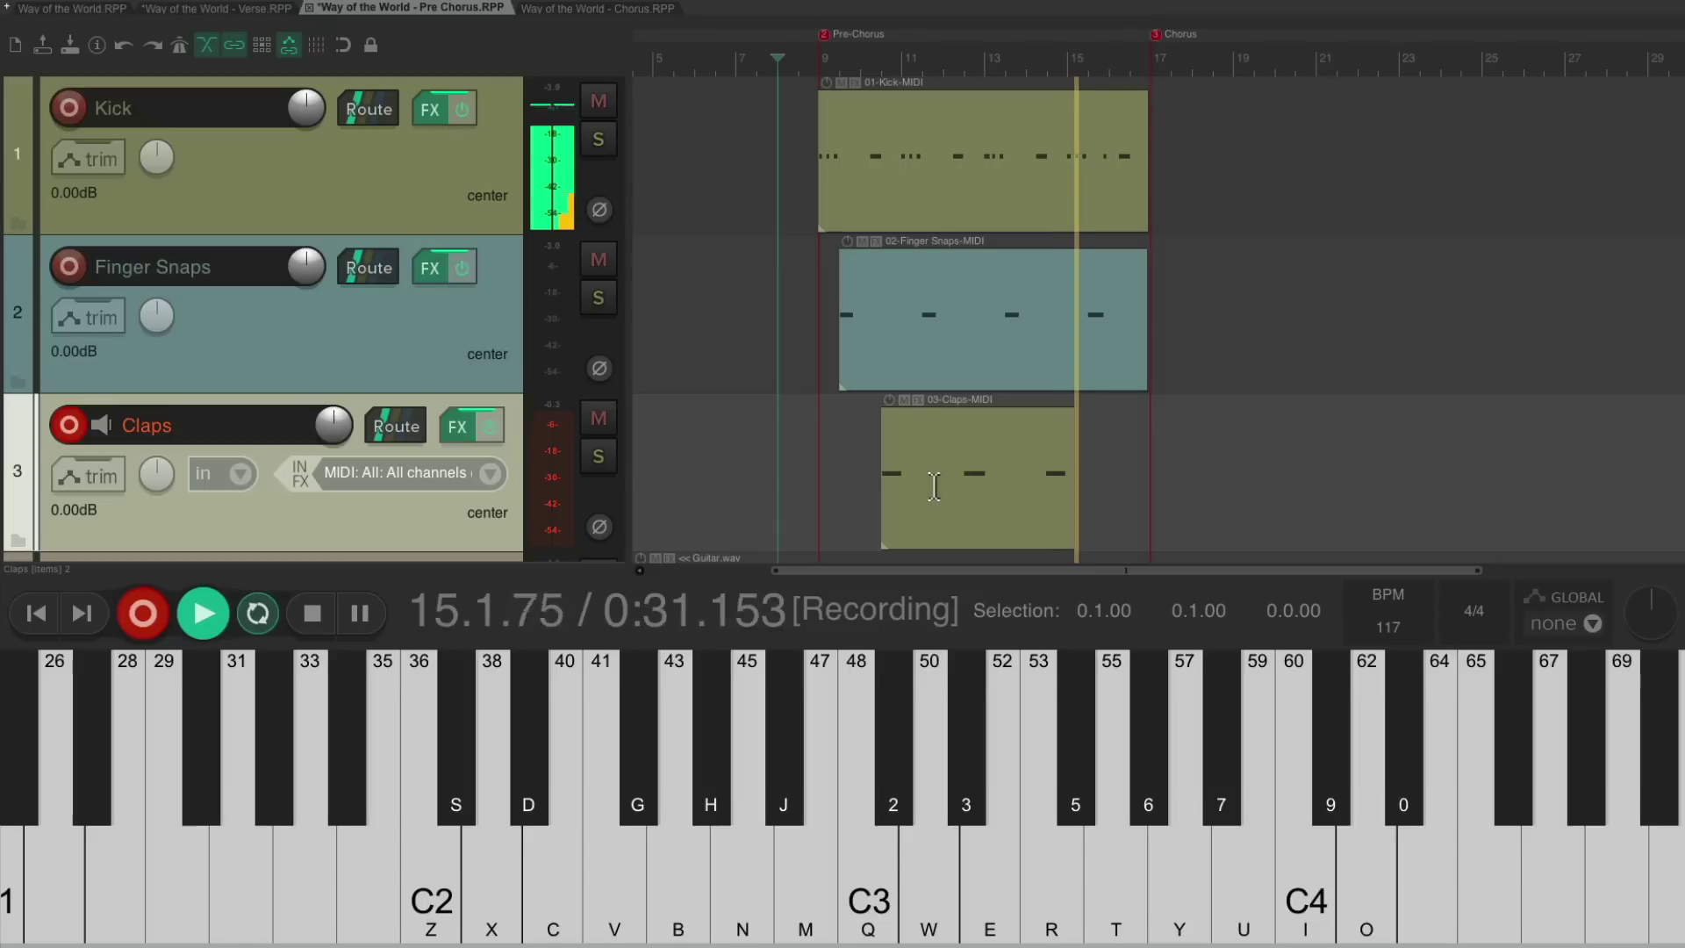
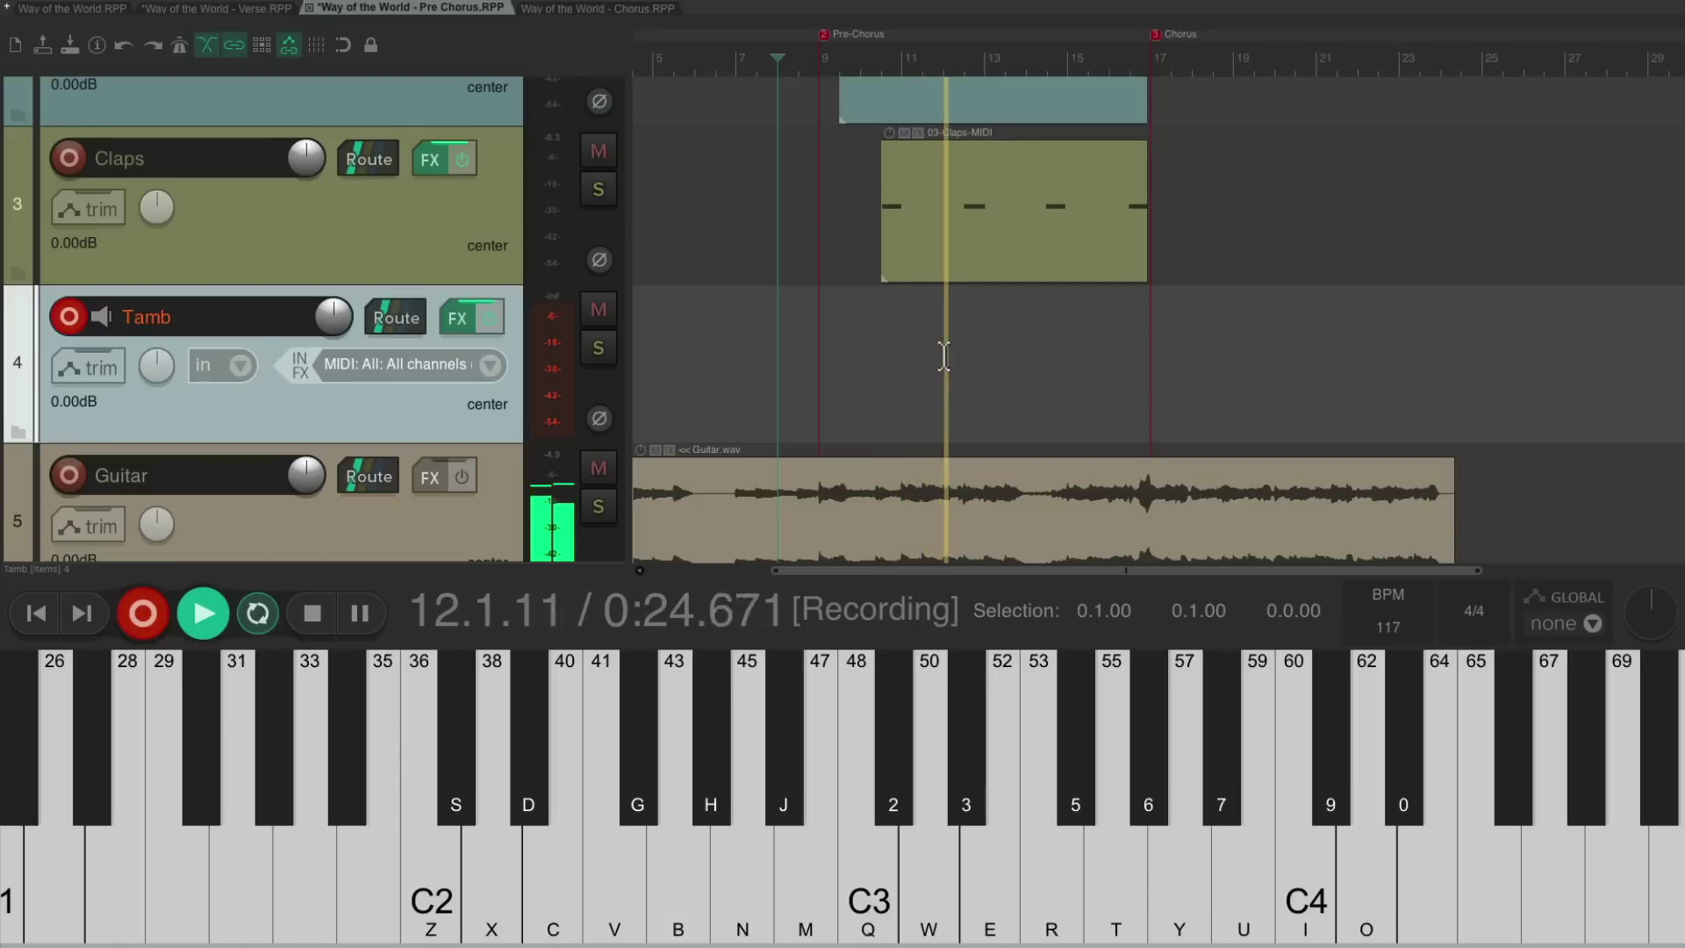
Record tambourine hits on beat 3 of bars 12 and 16 on the Tamb track, and disarm the track
key("c")
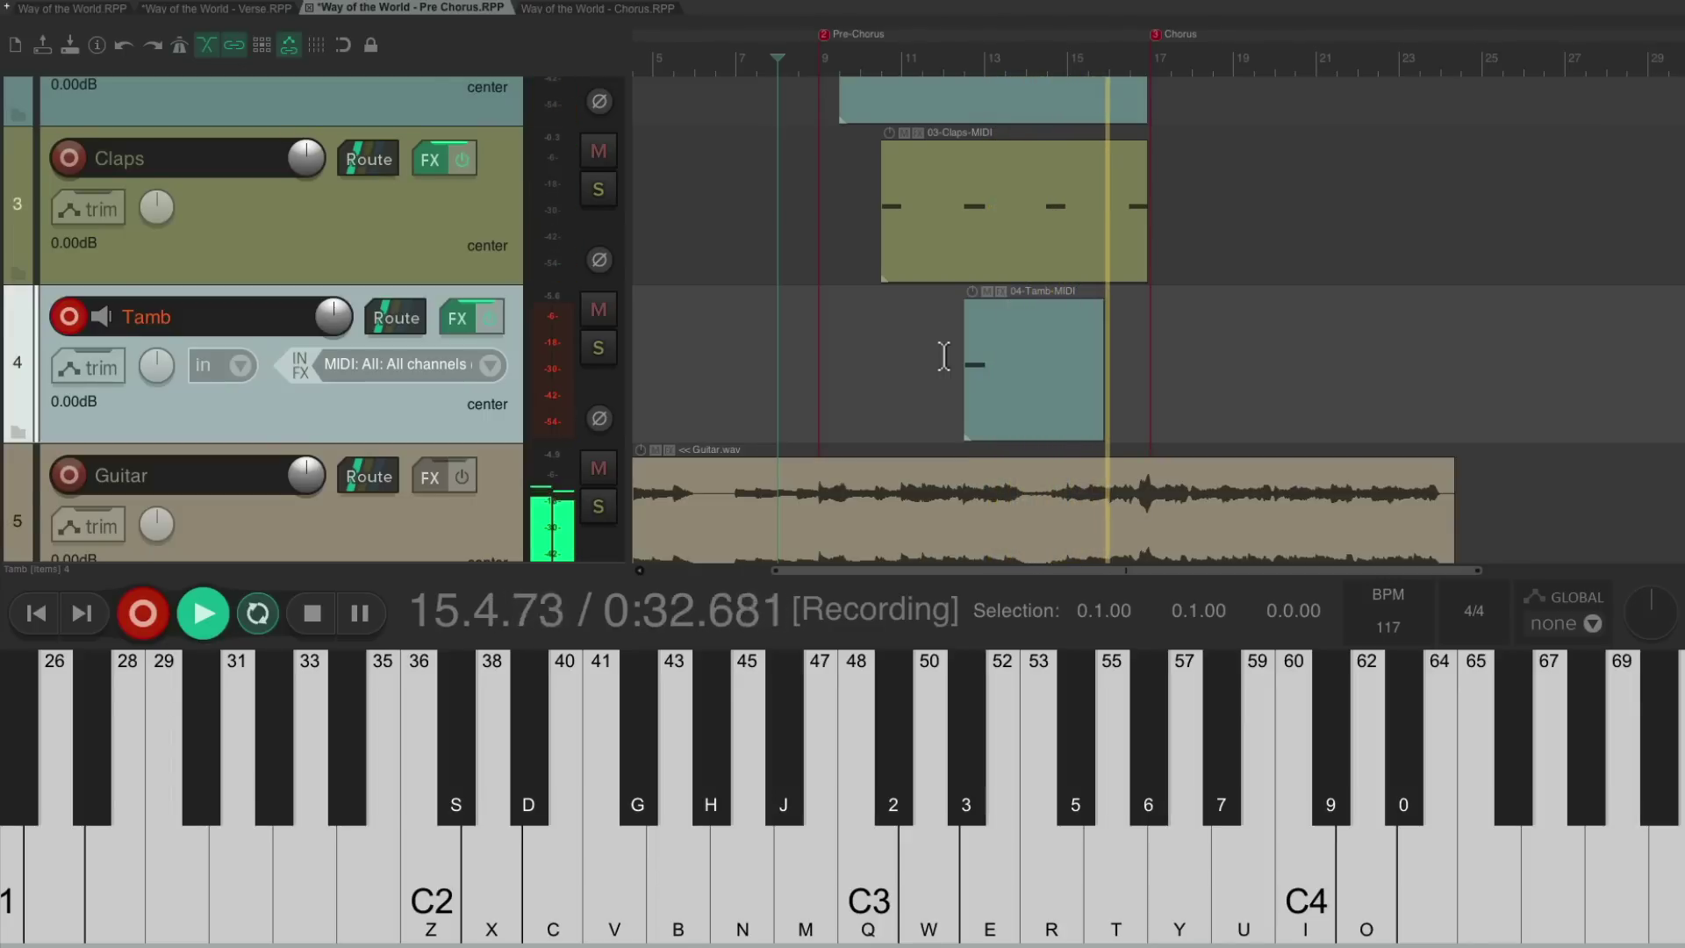
key("c")
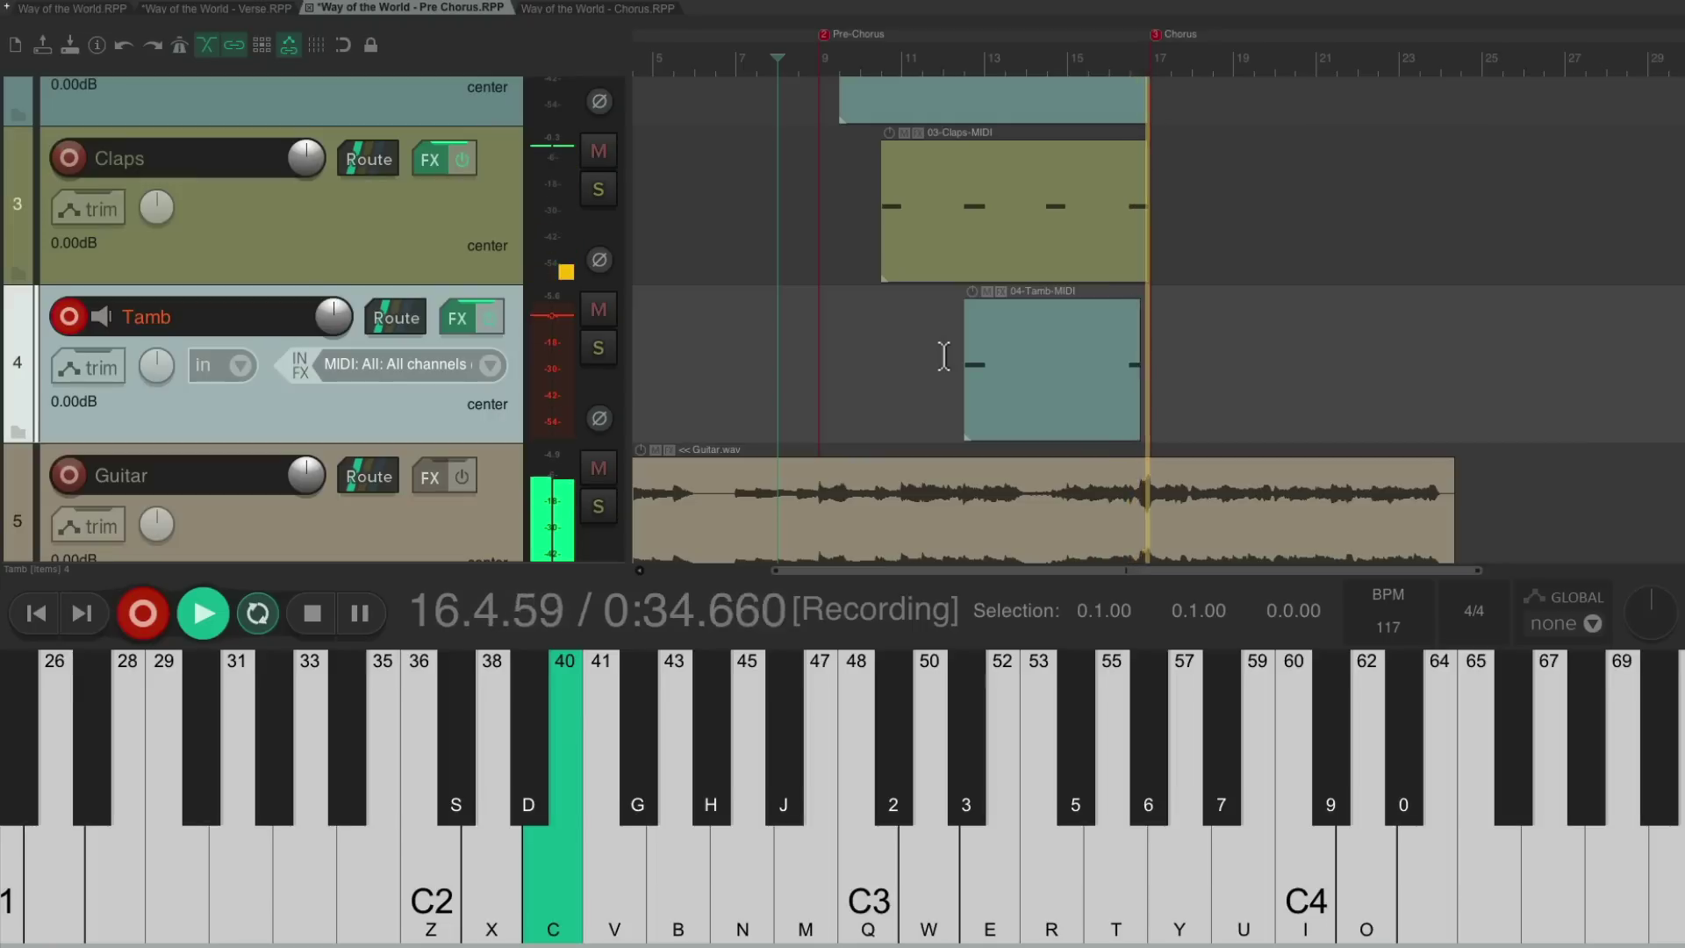
key("space")
left_click(68, 316)
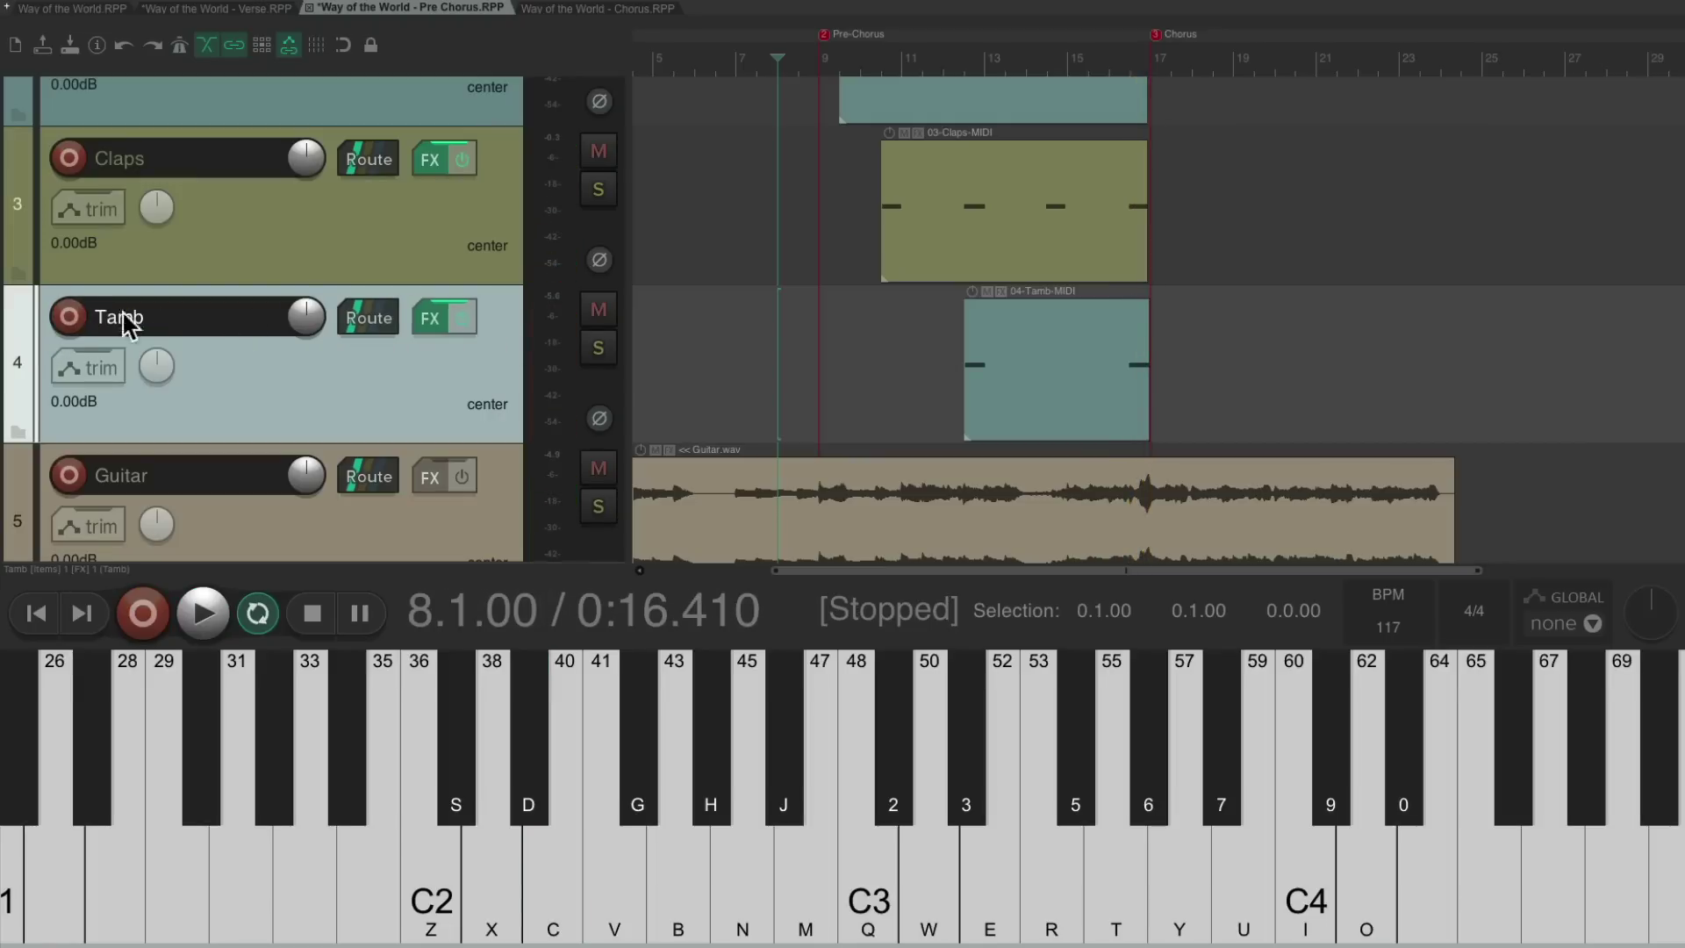
Insert Shaker.wav into a sample player on a new track below Tamb and arm it for recording
key("super+alt+x")
left_click(914, 289)
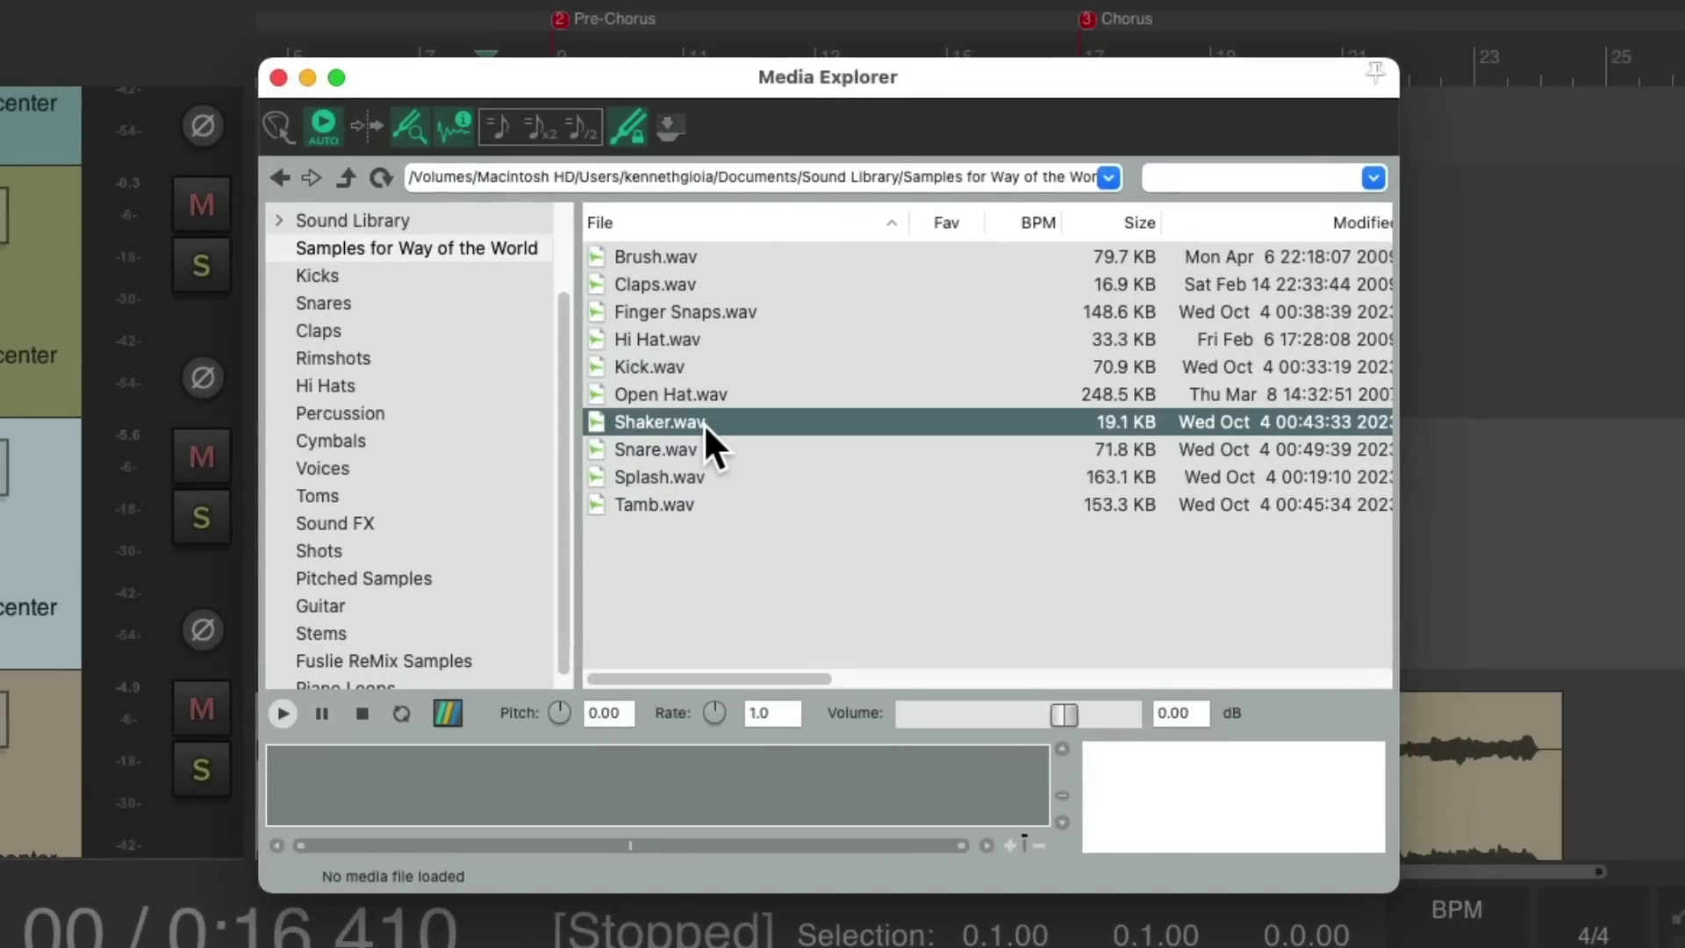
left_click(703, 423)
double_click(646, 421)
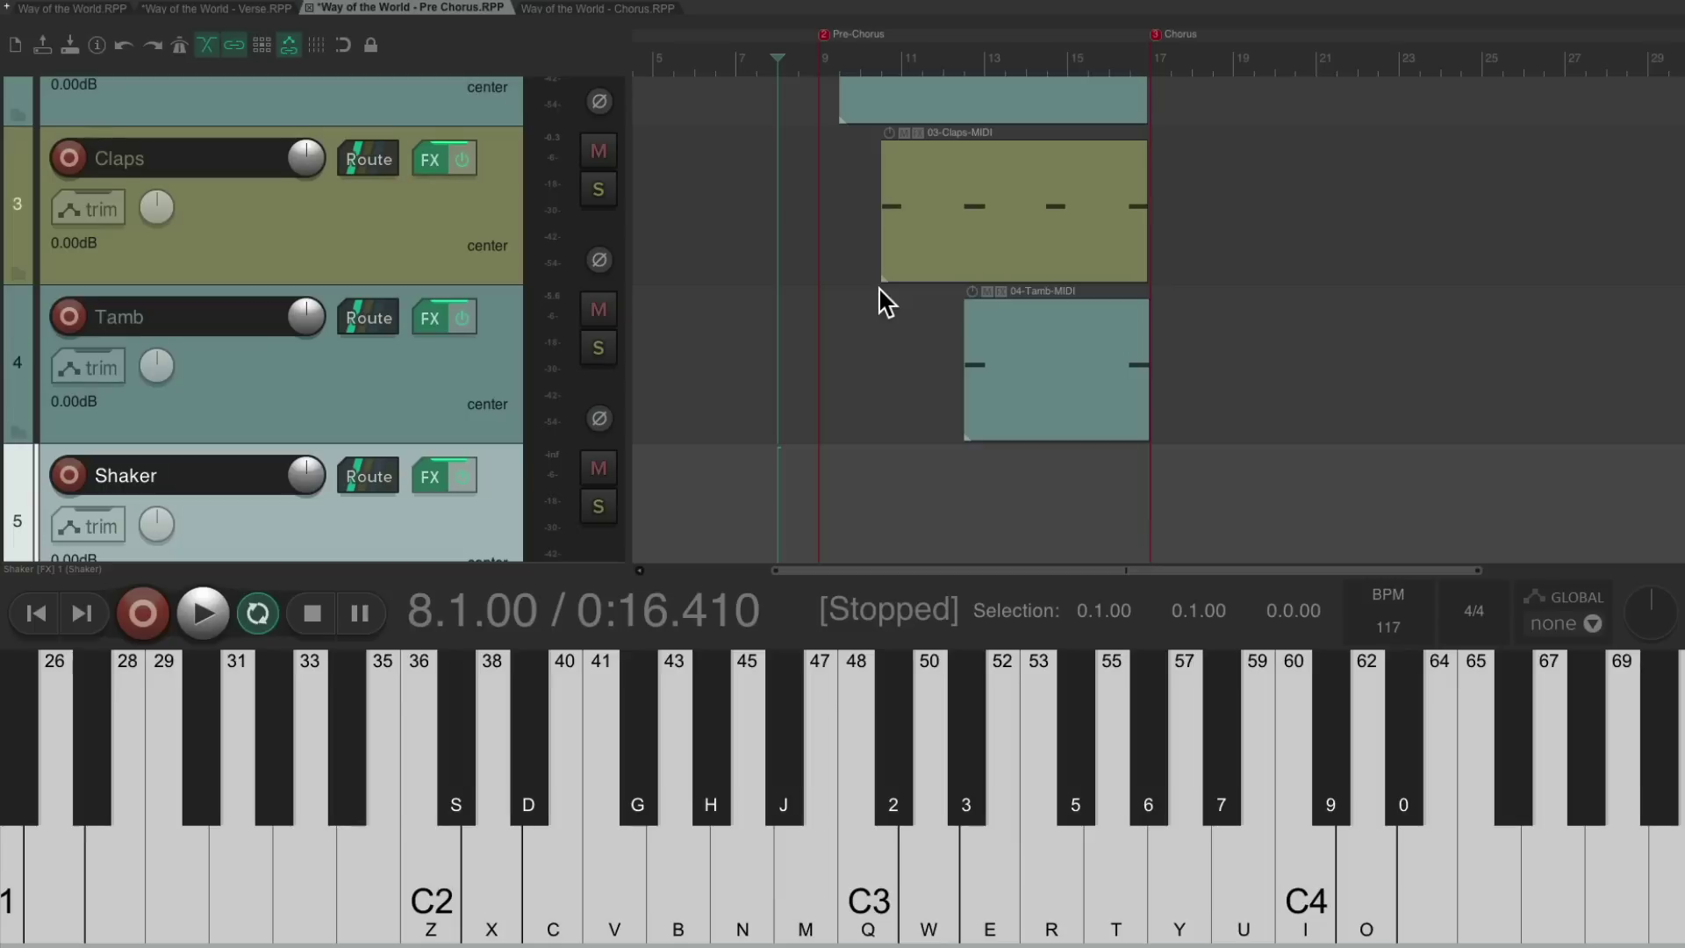
scroll(877, 290, "down", 5)
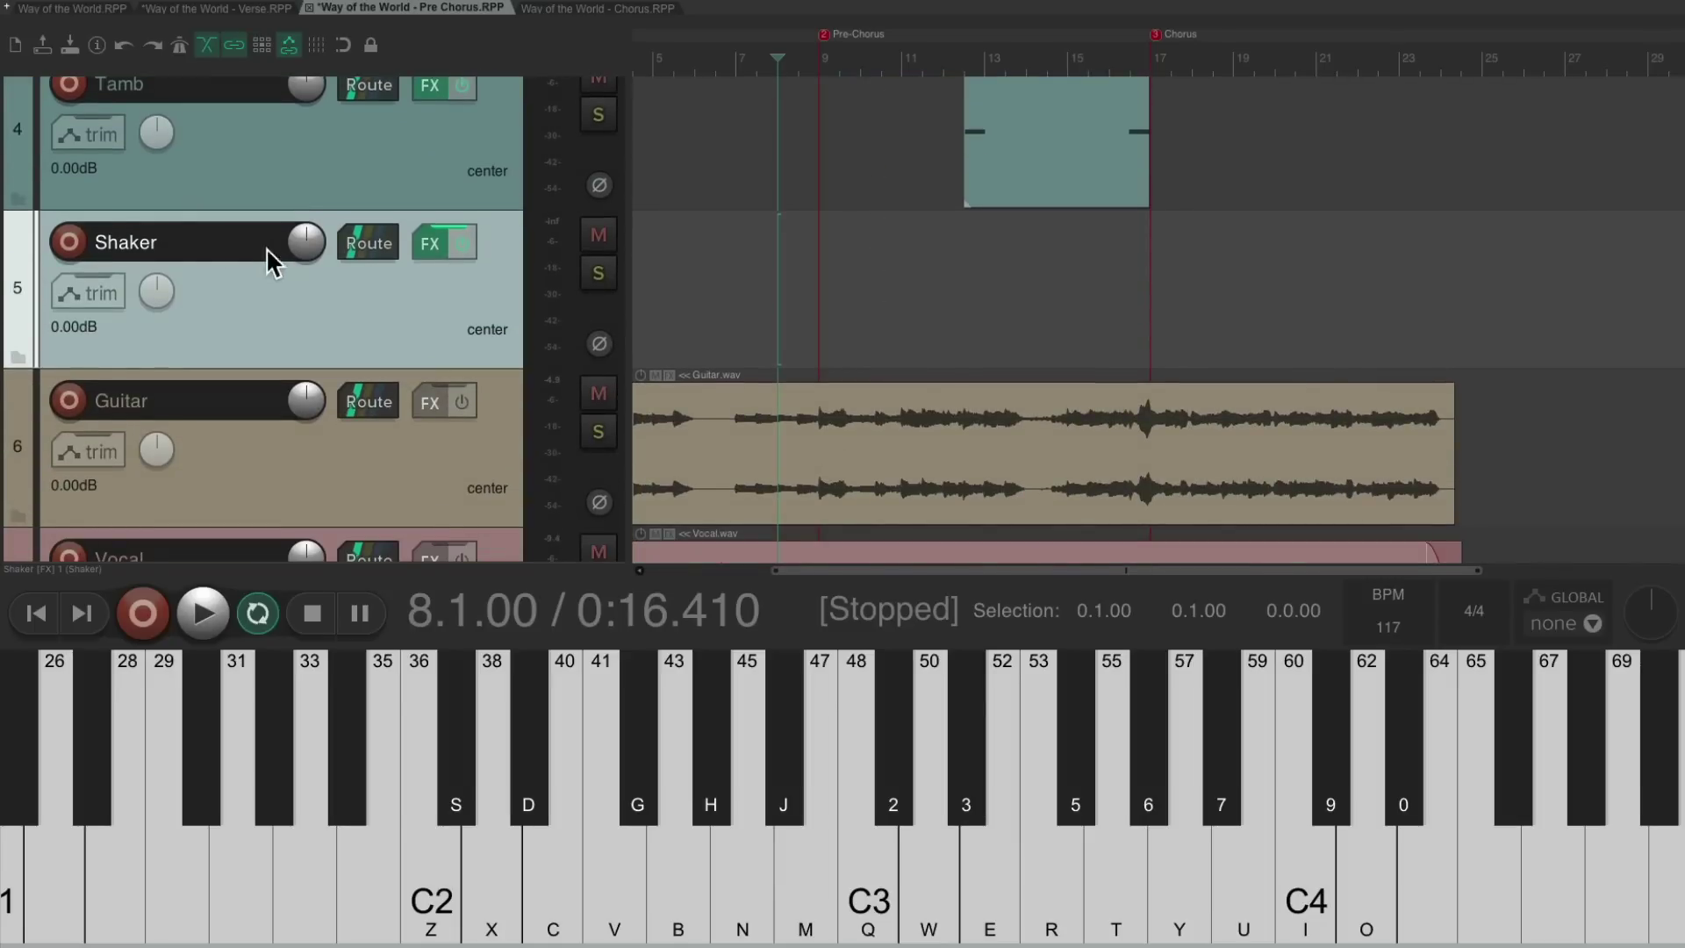
left_click(69, 241)
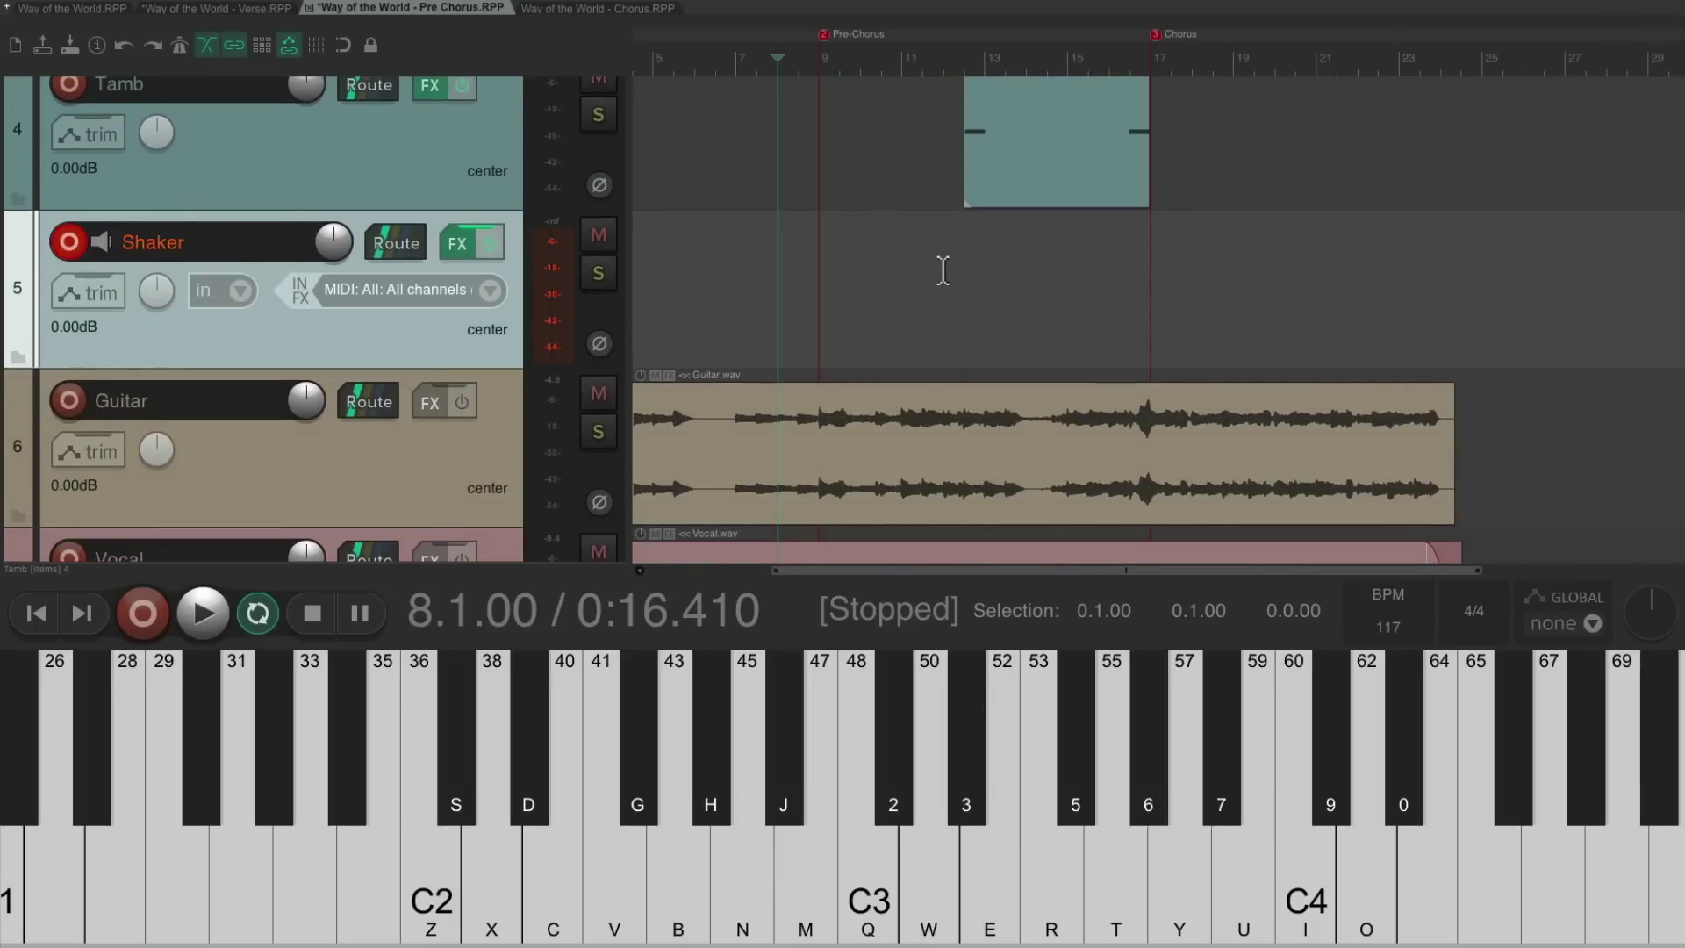
Record a repeating shaker pattern across the pre-chorus from bar 9 to bar 17 on the Shaker track, then disarm and deselect it
key("ctrl+r")
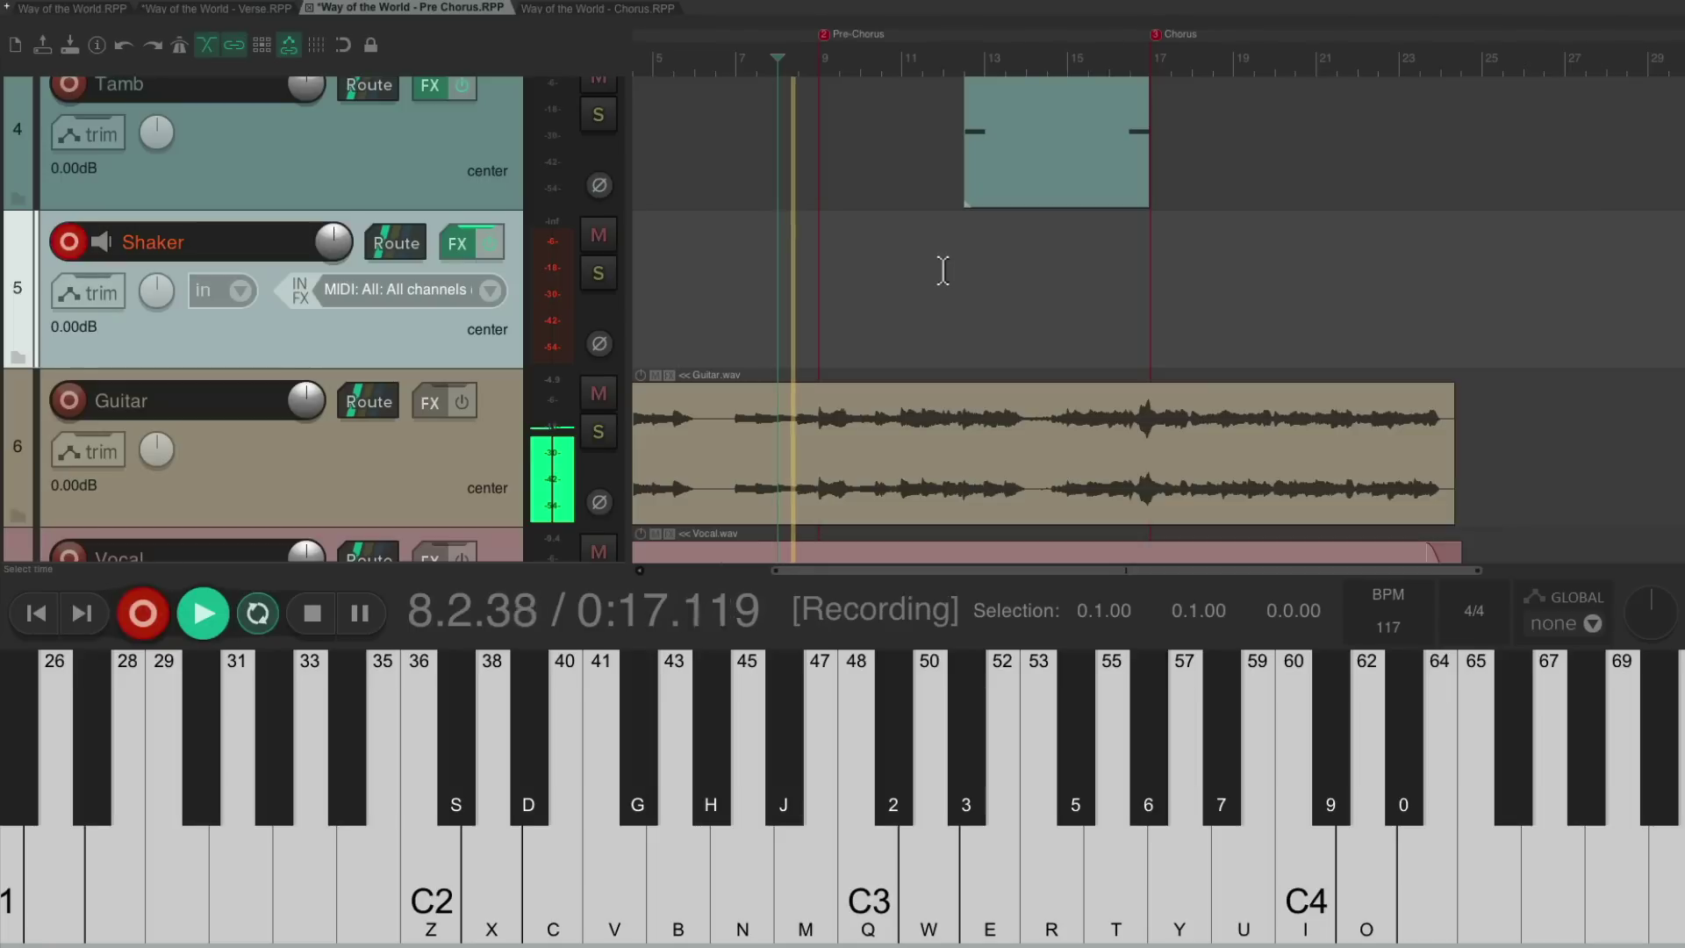
key("b")
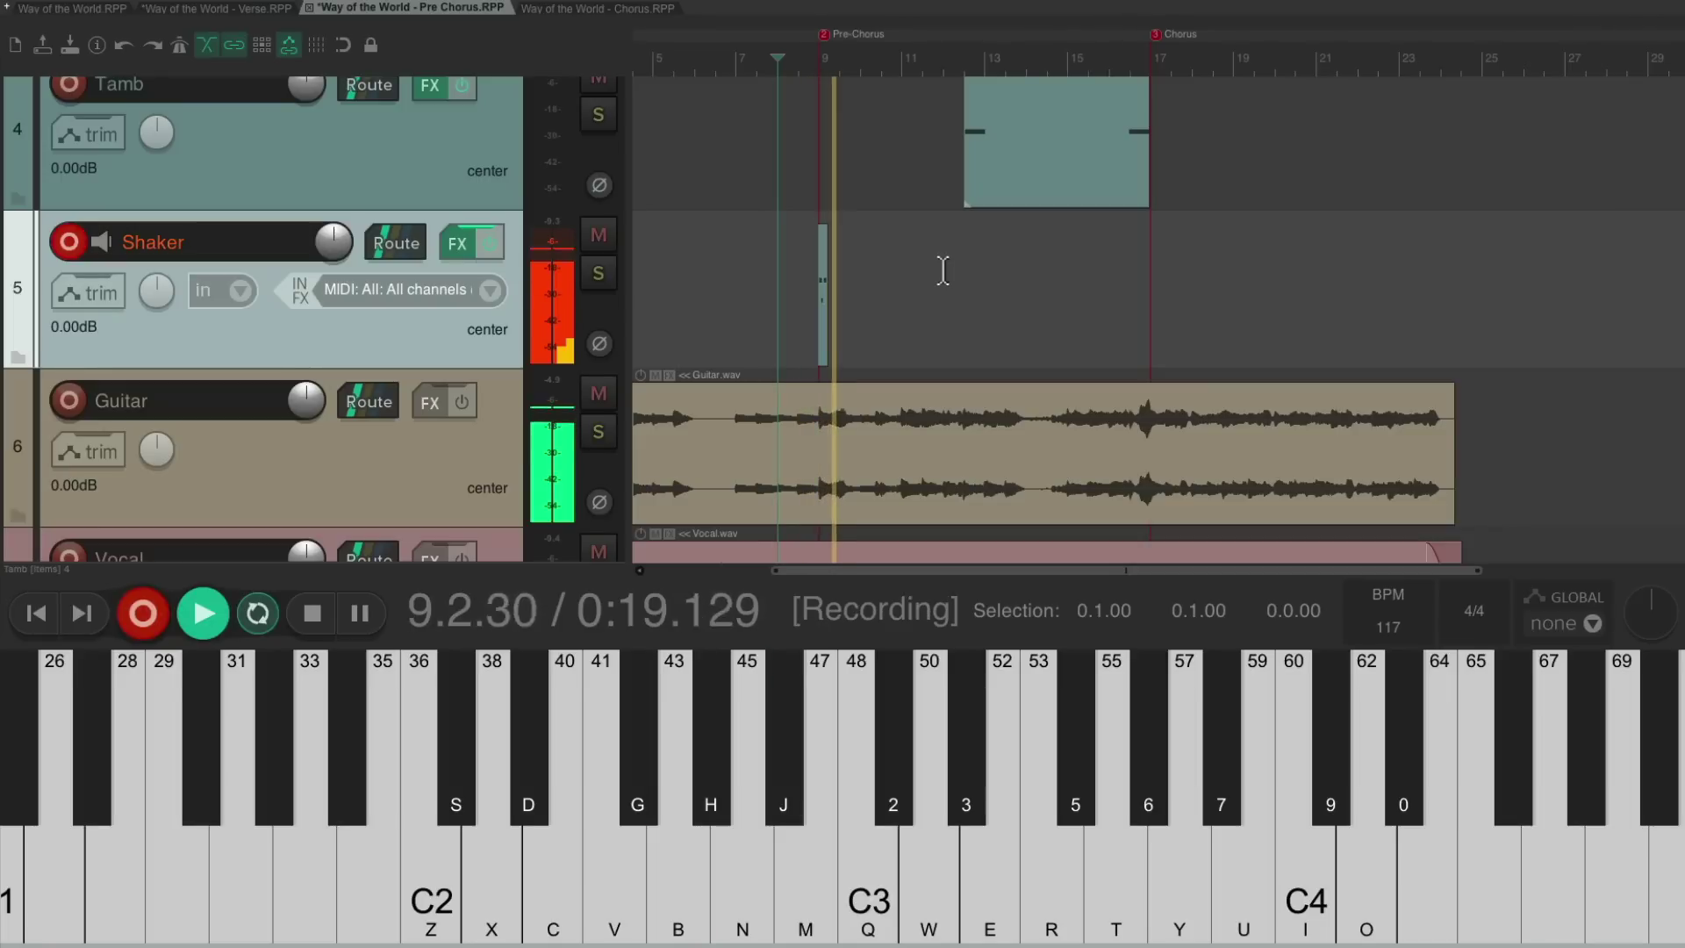
key("n")
key("n")
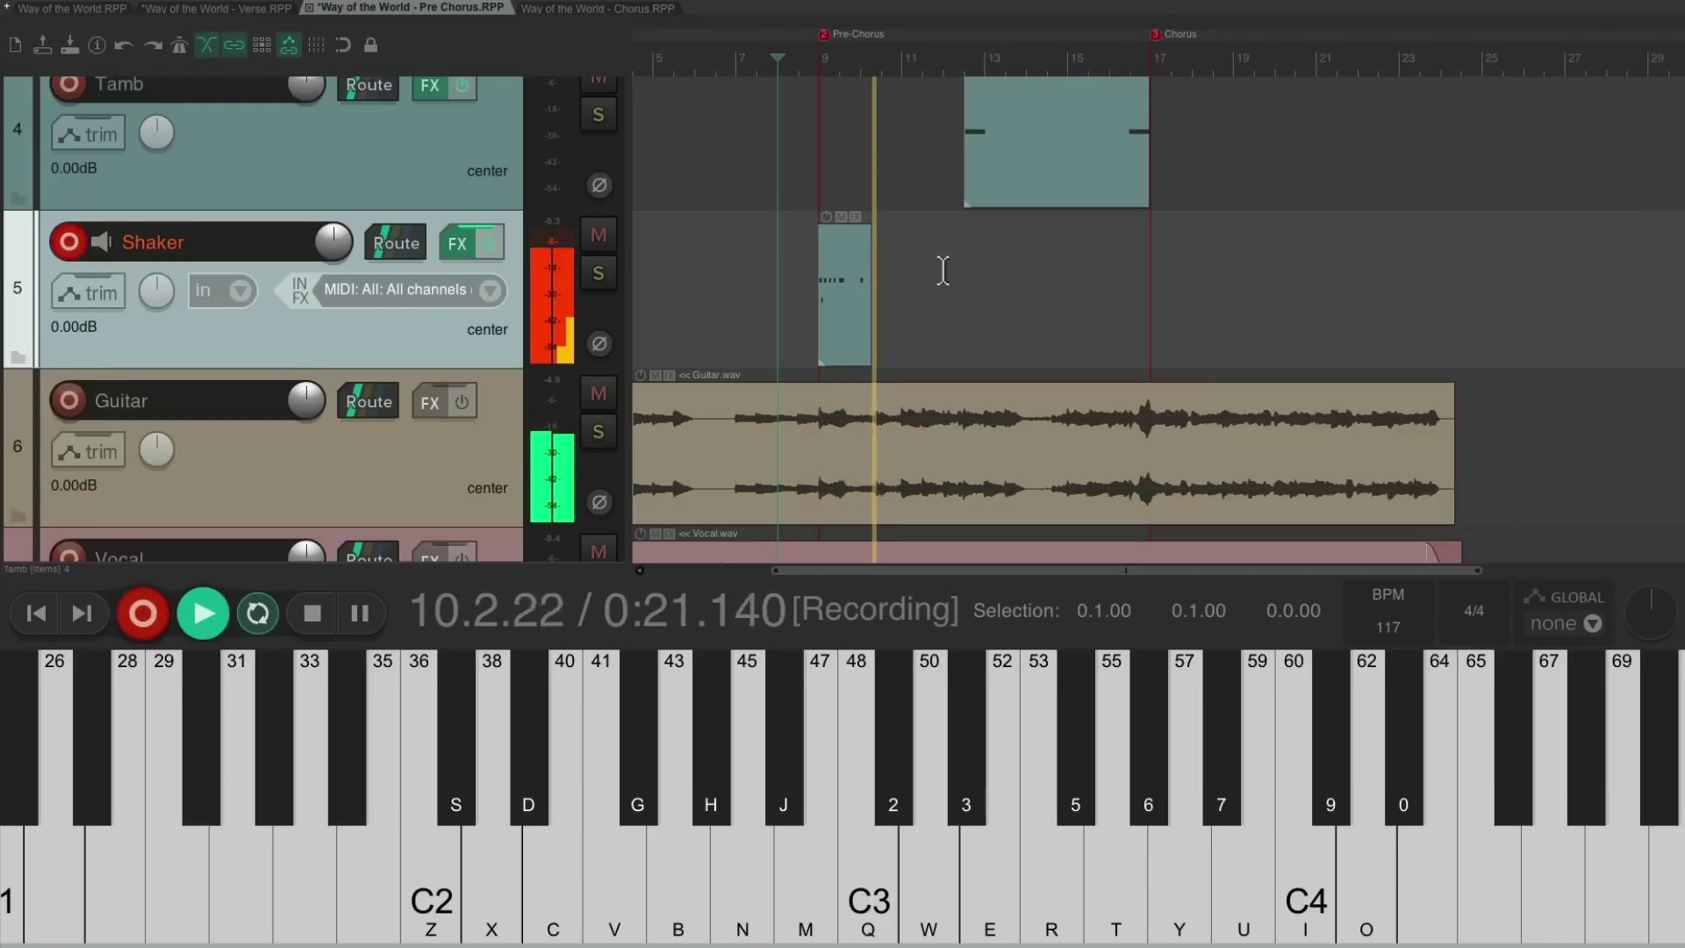
key("n")
key("n")
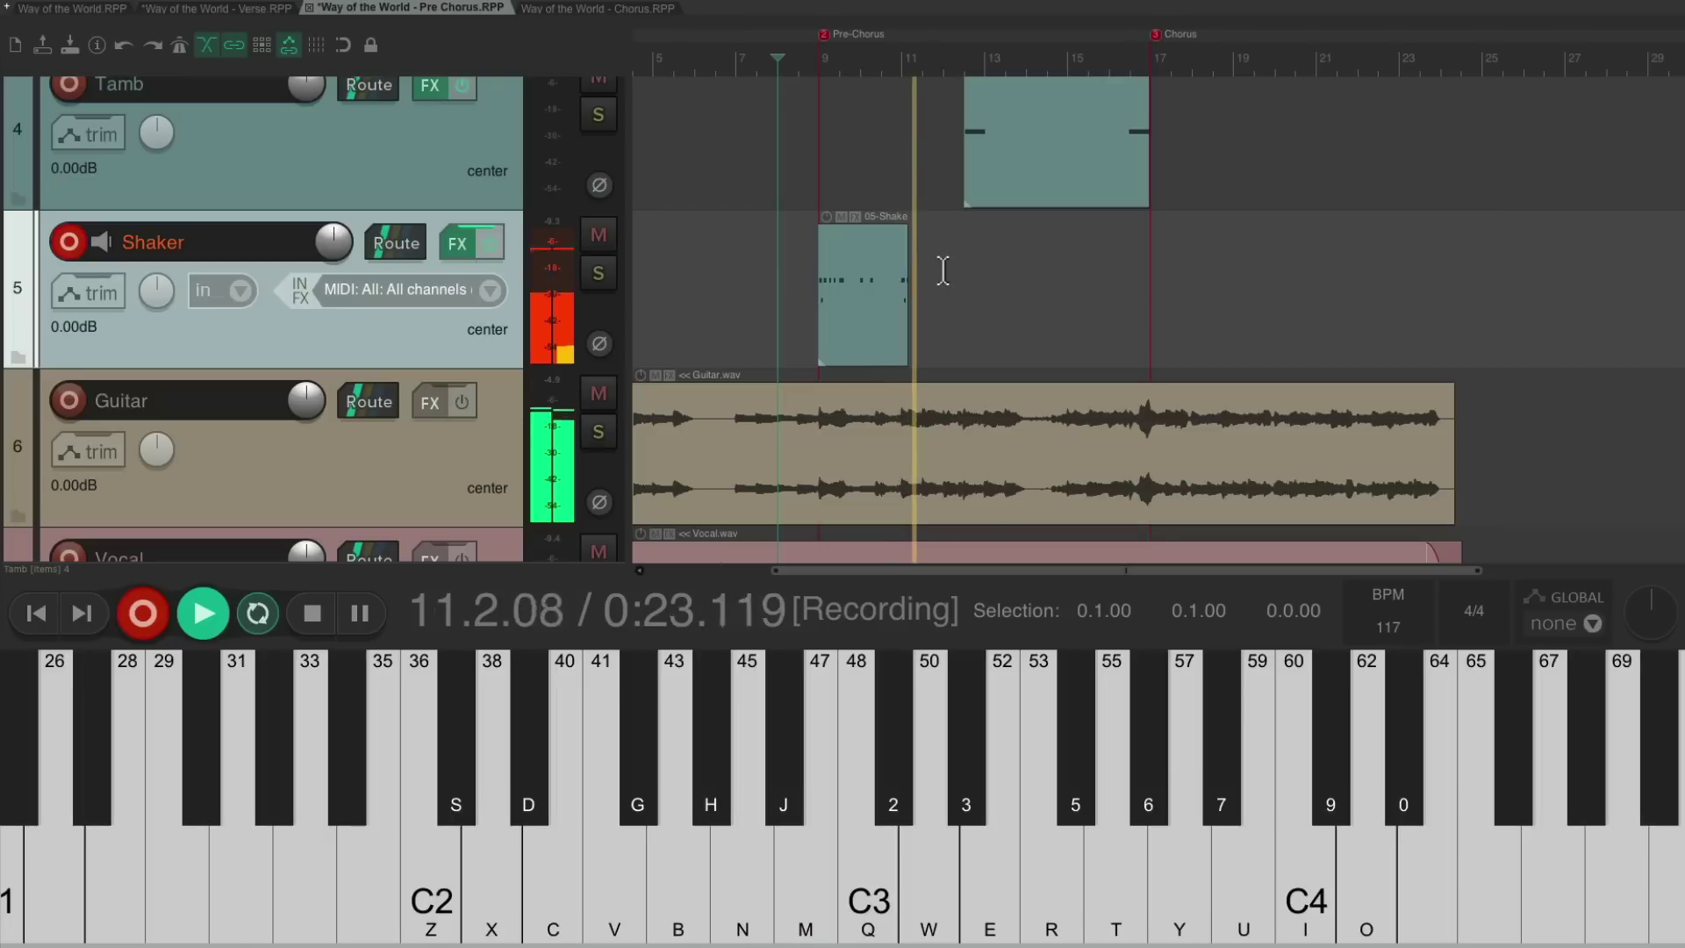
key("n")
key("n")
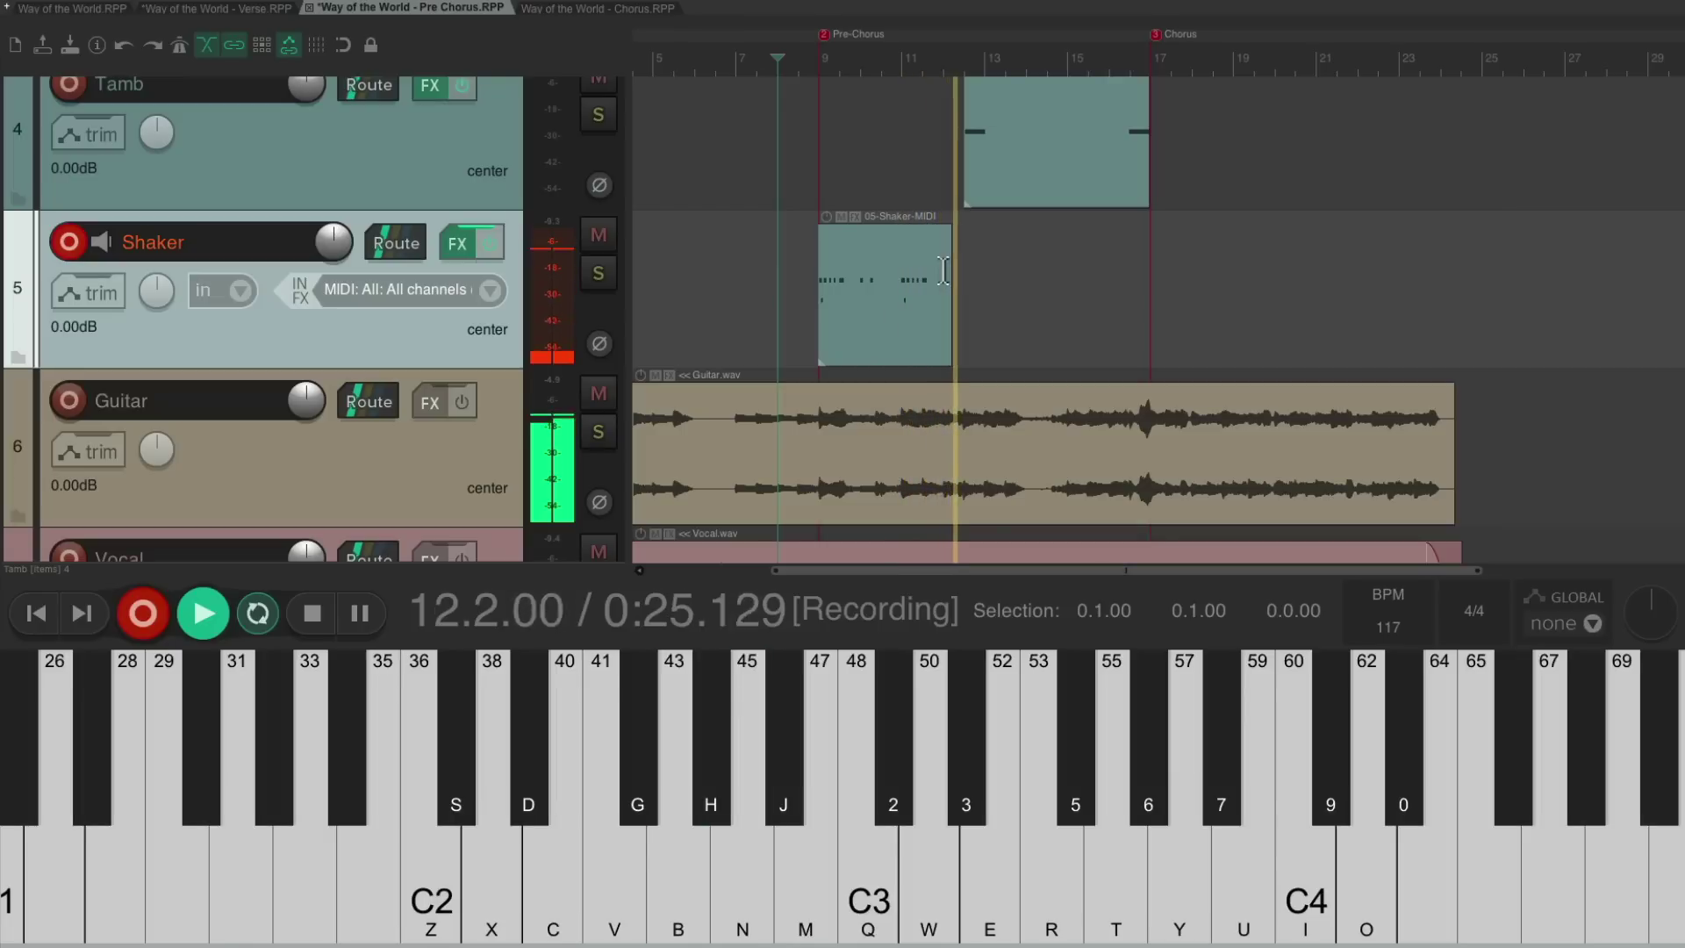
key("n")
key("n")
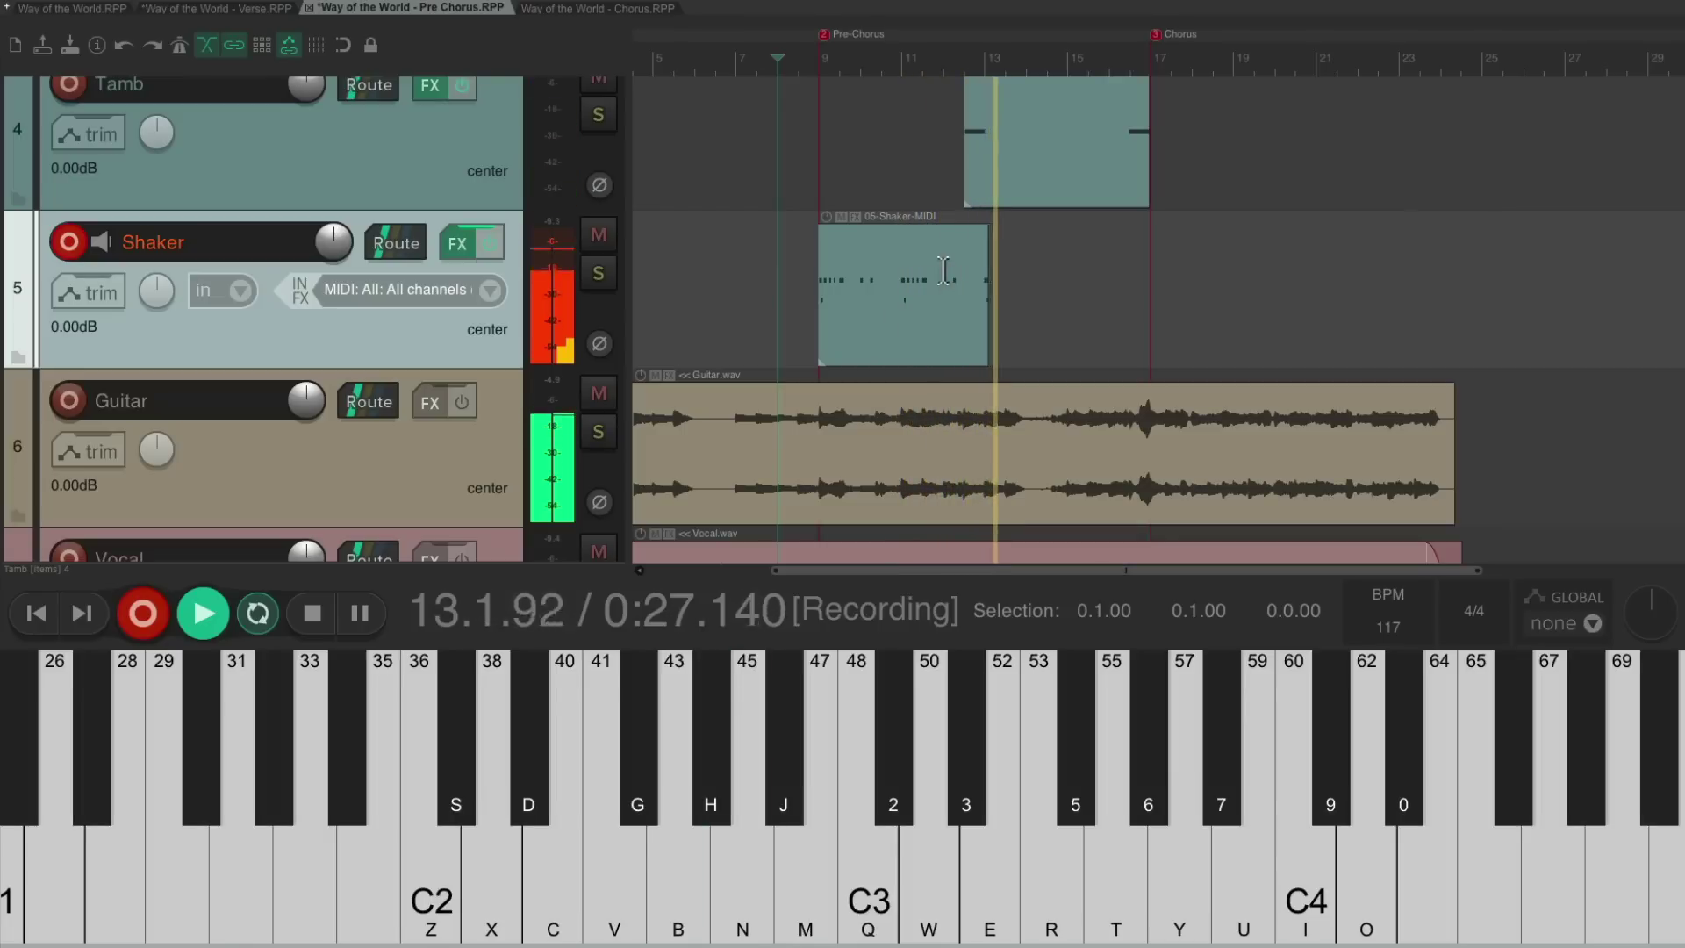
key("n")
key("n")
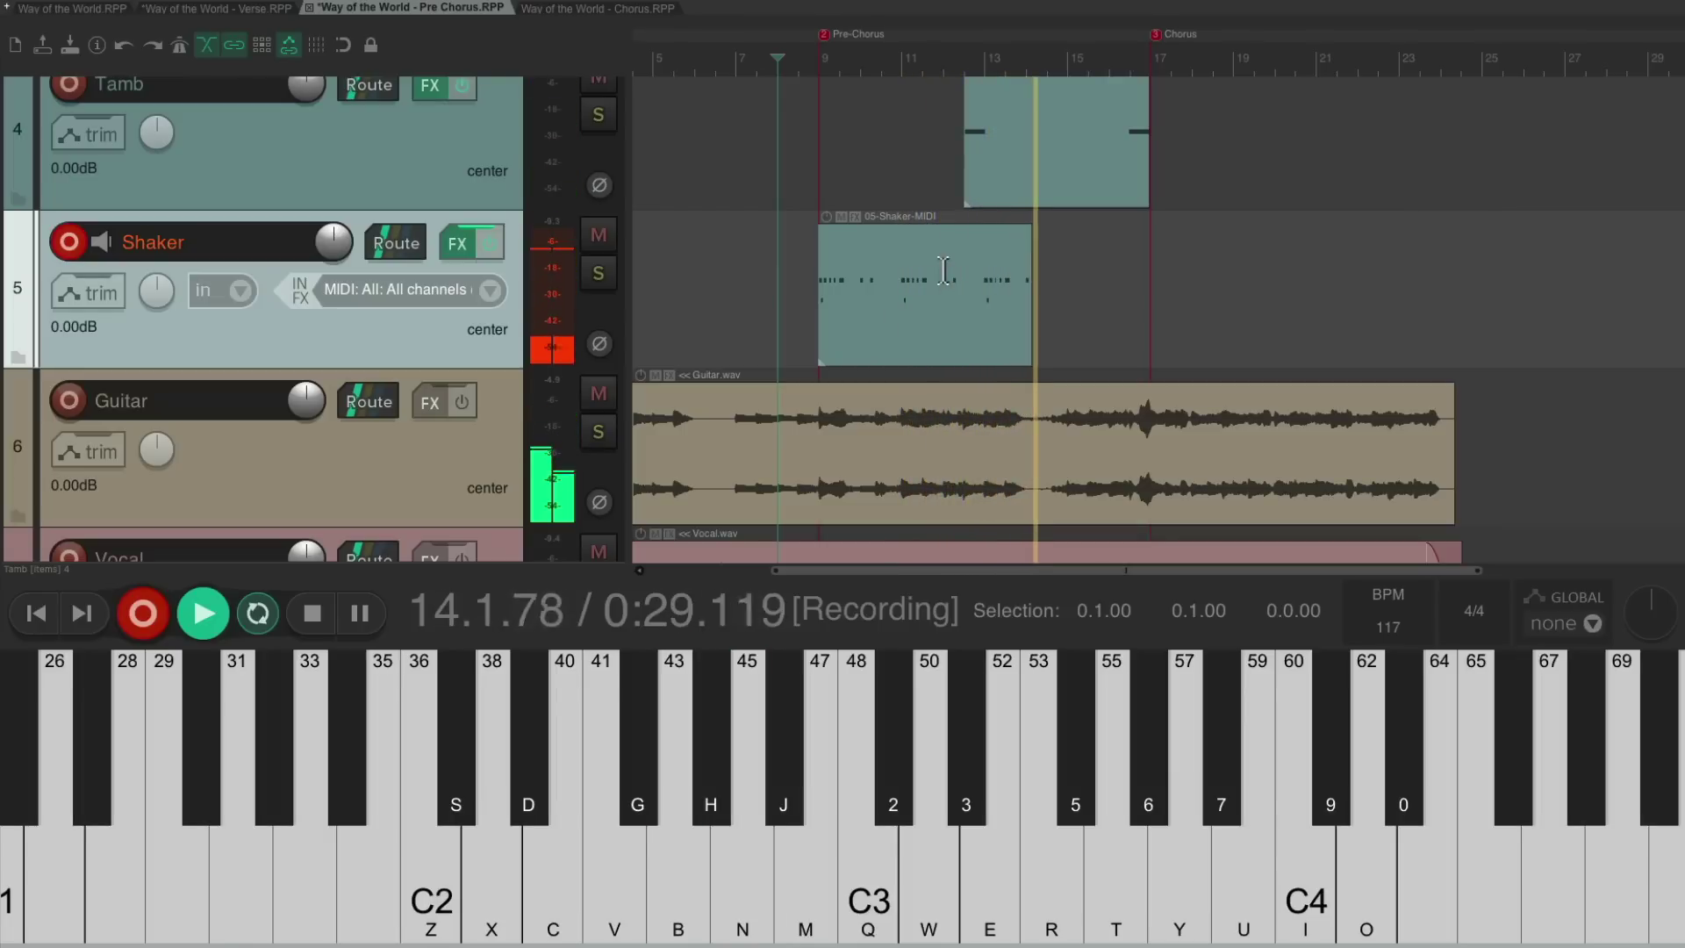
key("n")
key("n")
key("n")
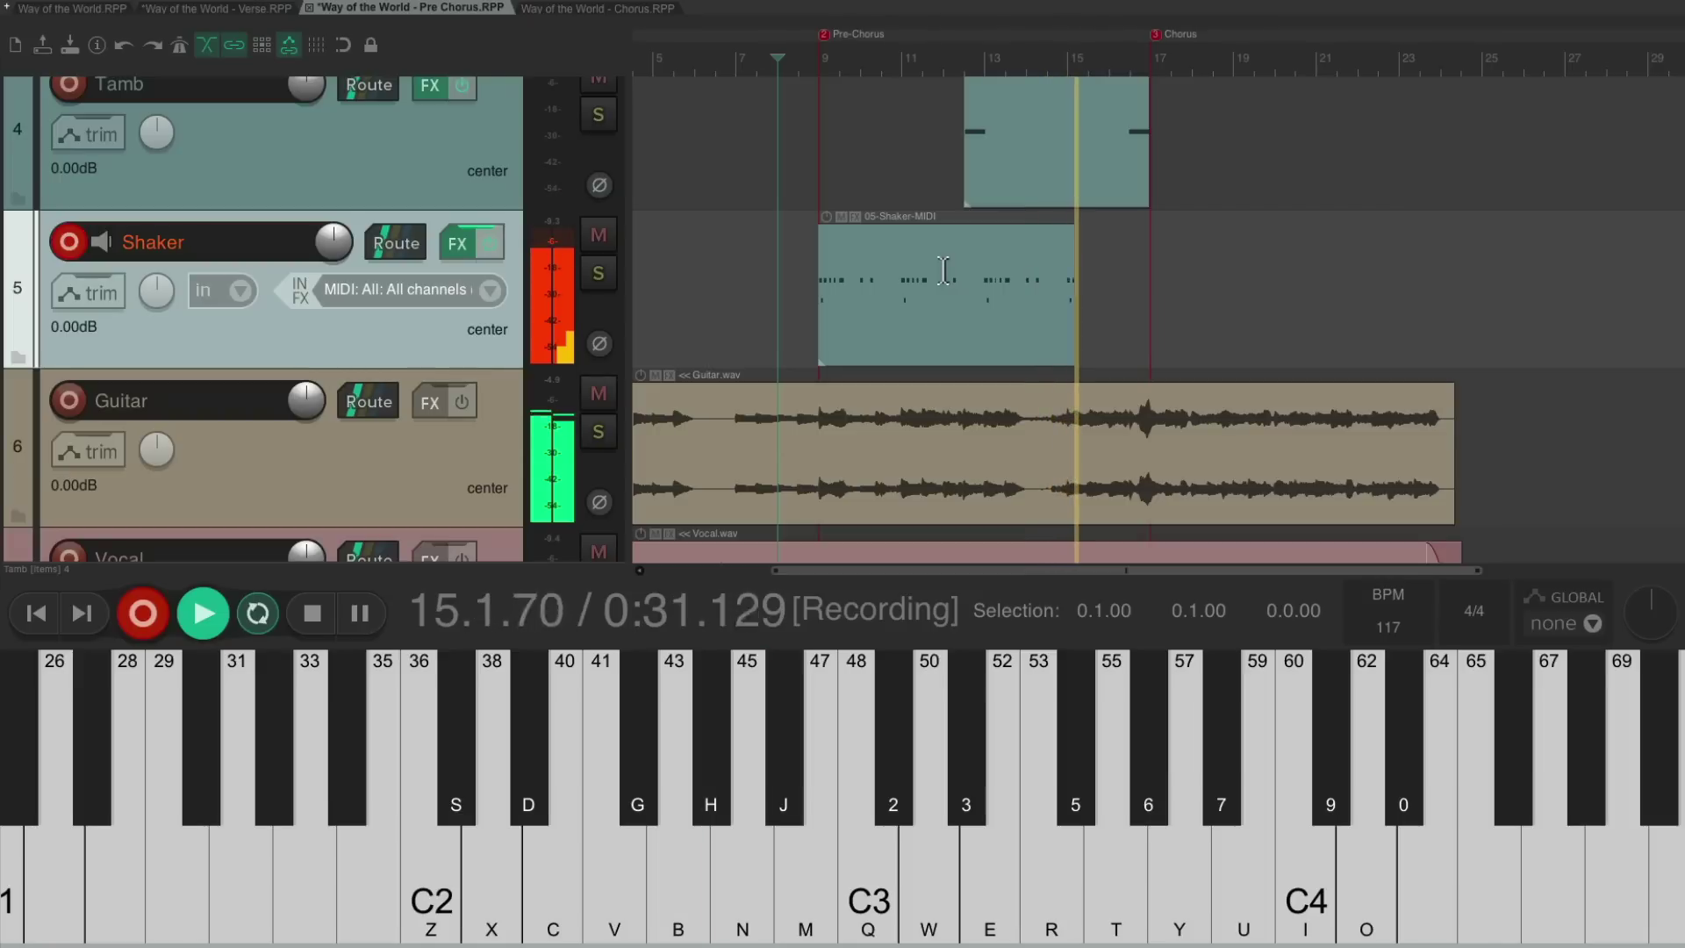
key("n")
key("n")
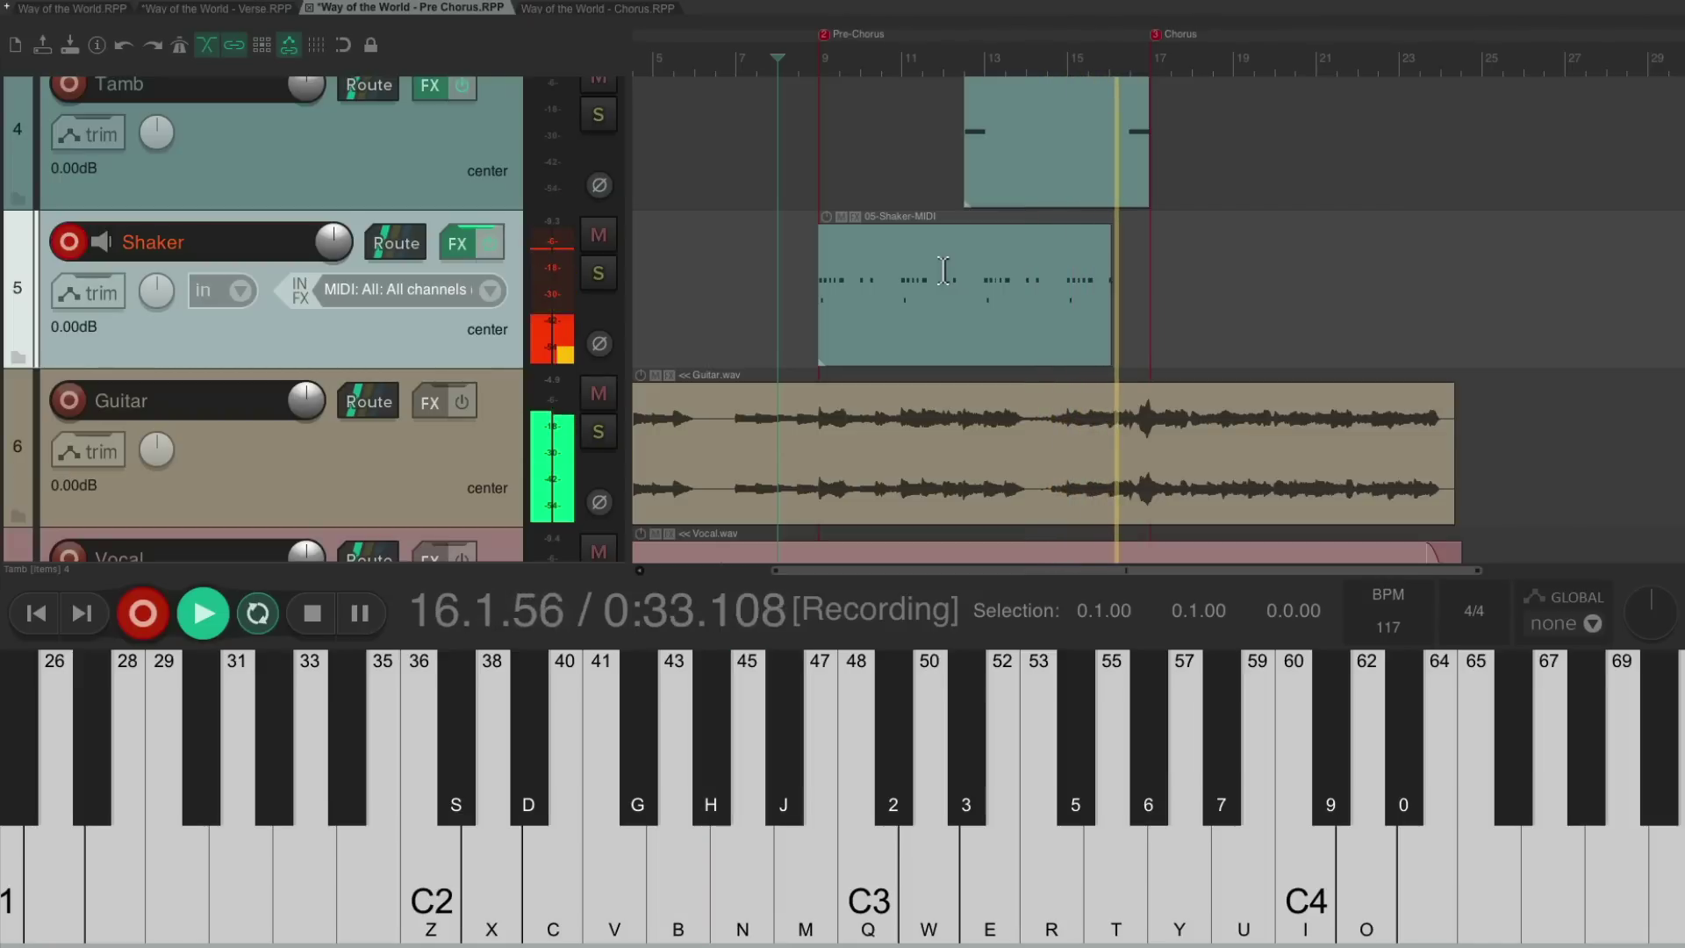
key("space")
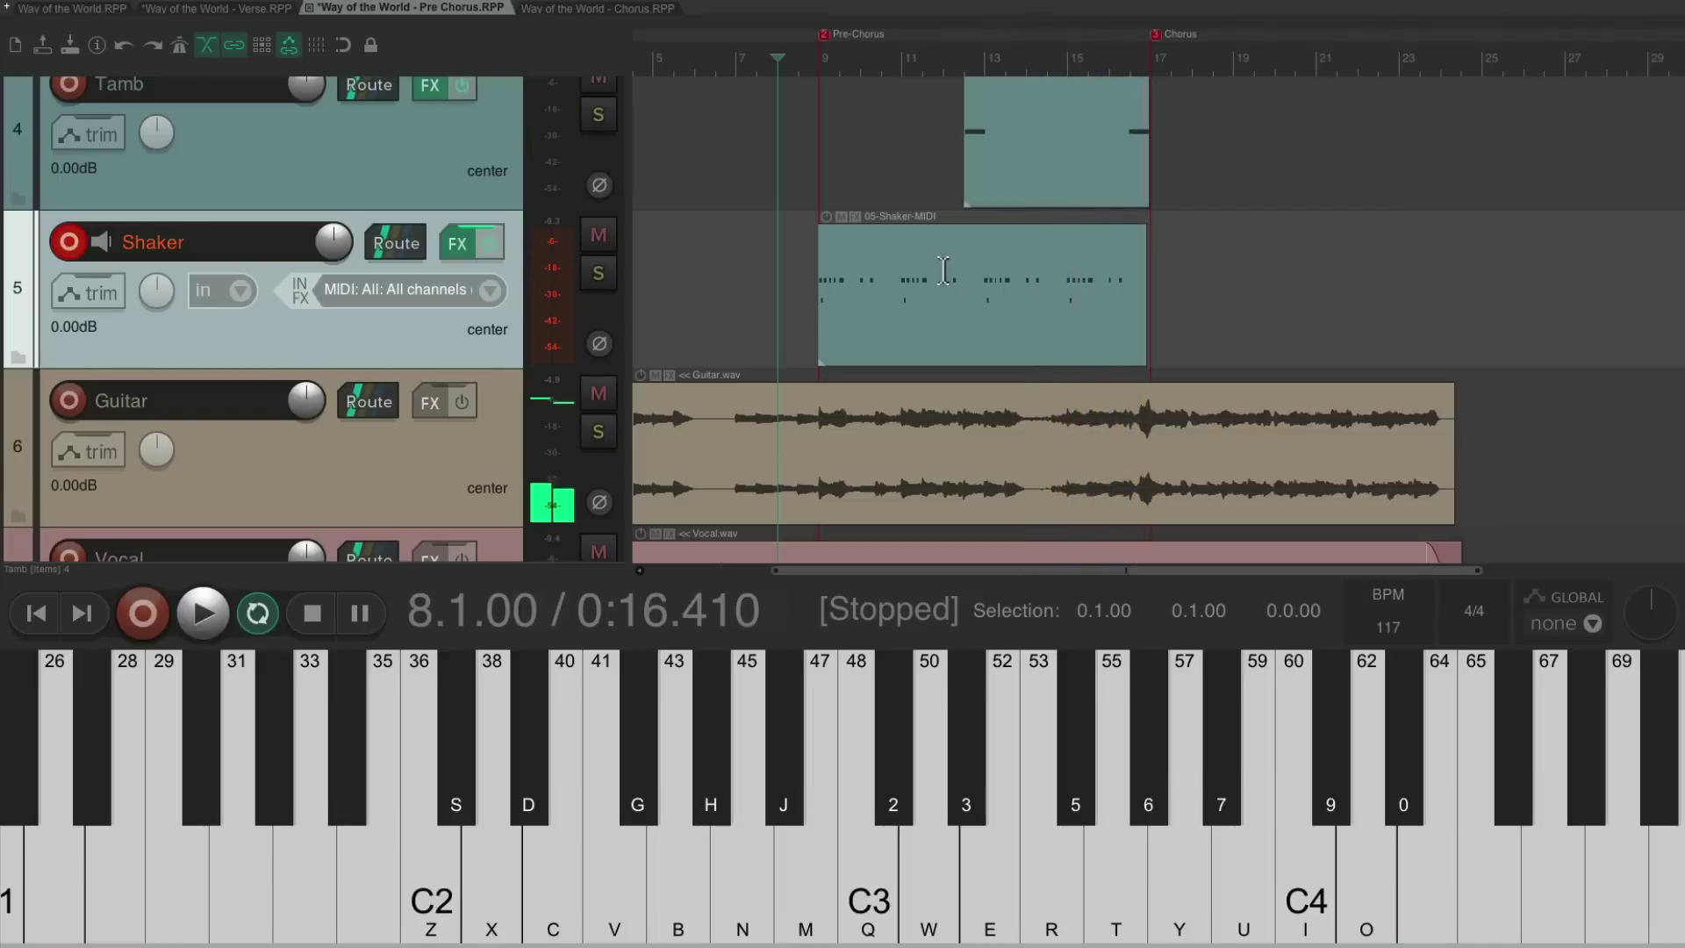
left_click(58, 246)
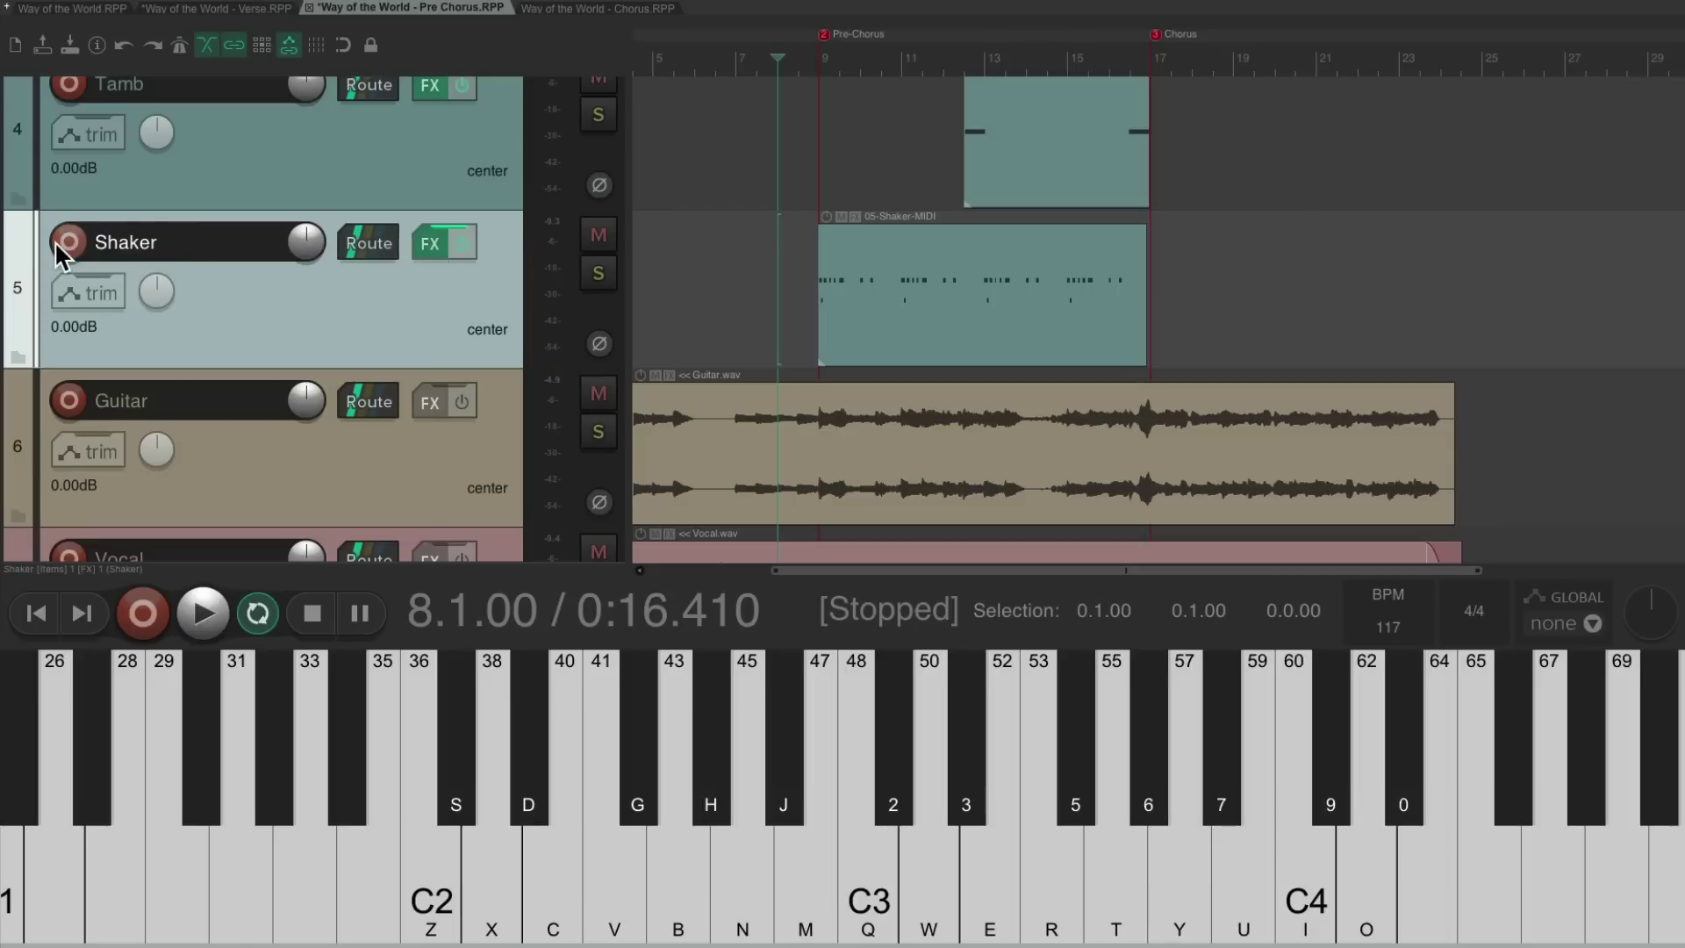
left_click(803, 329)
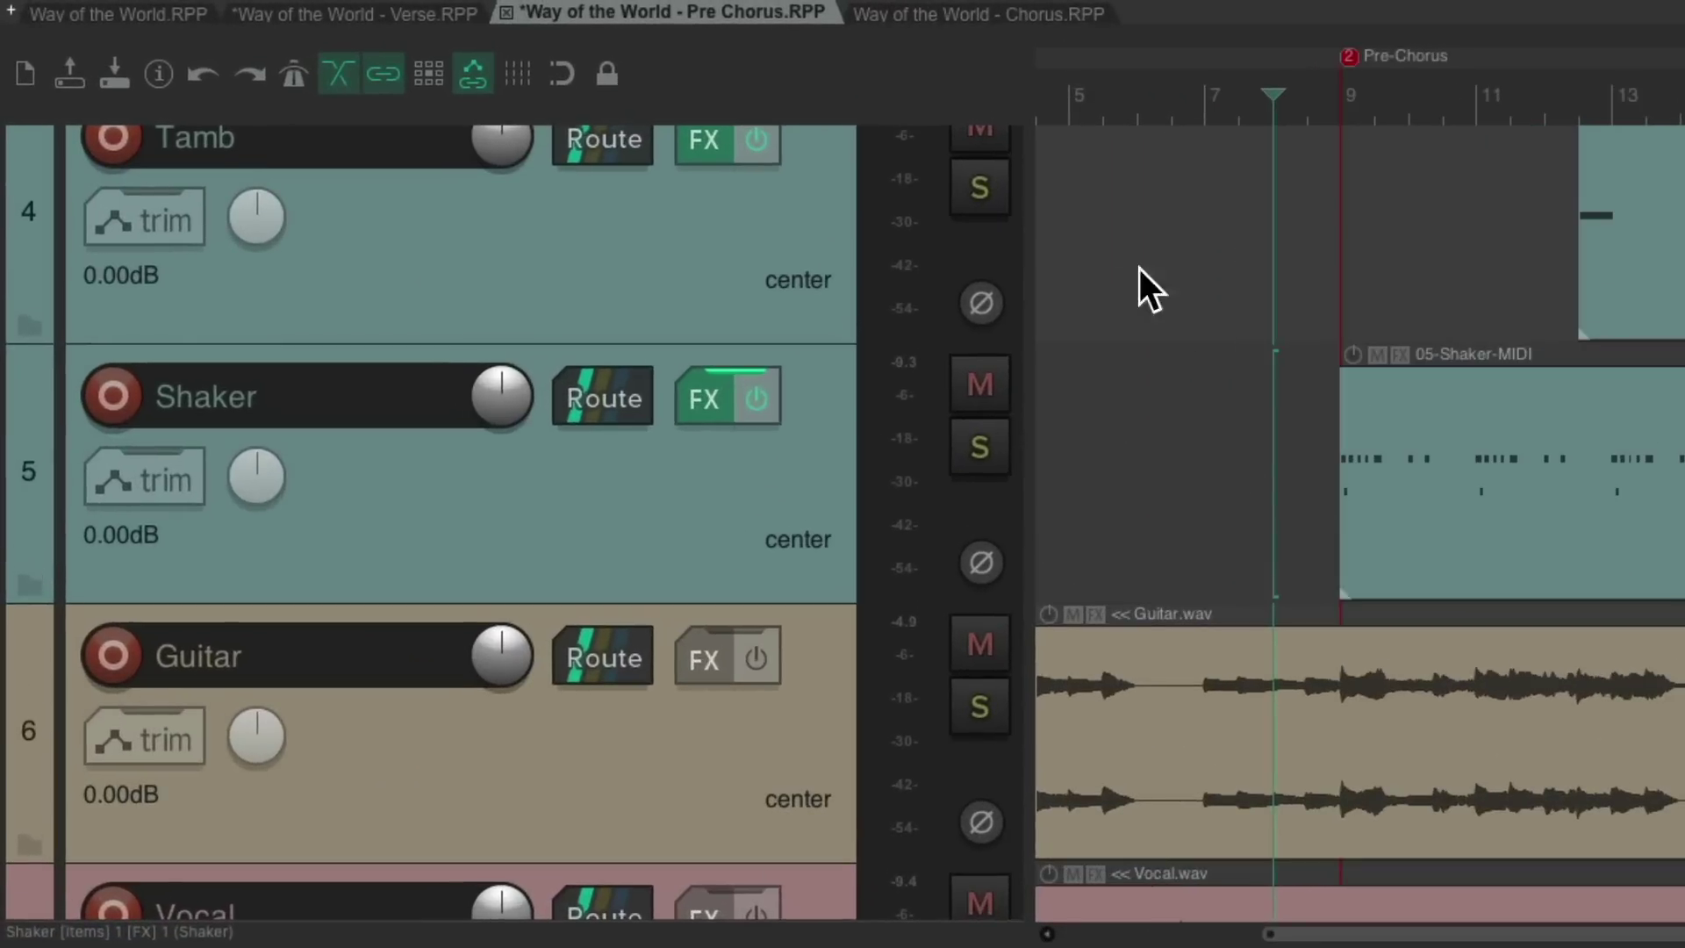
Switch to the Chorus project and insert Kick.wav into a sample player on a new track
left_click(1019, 19)
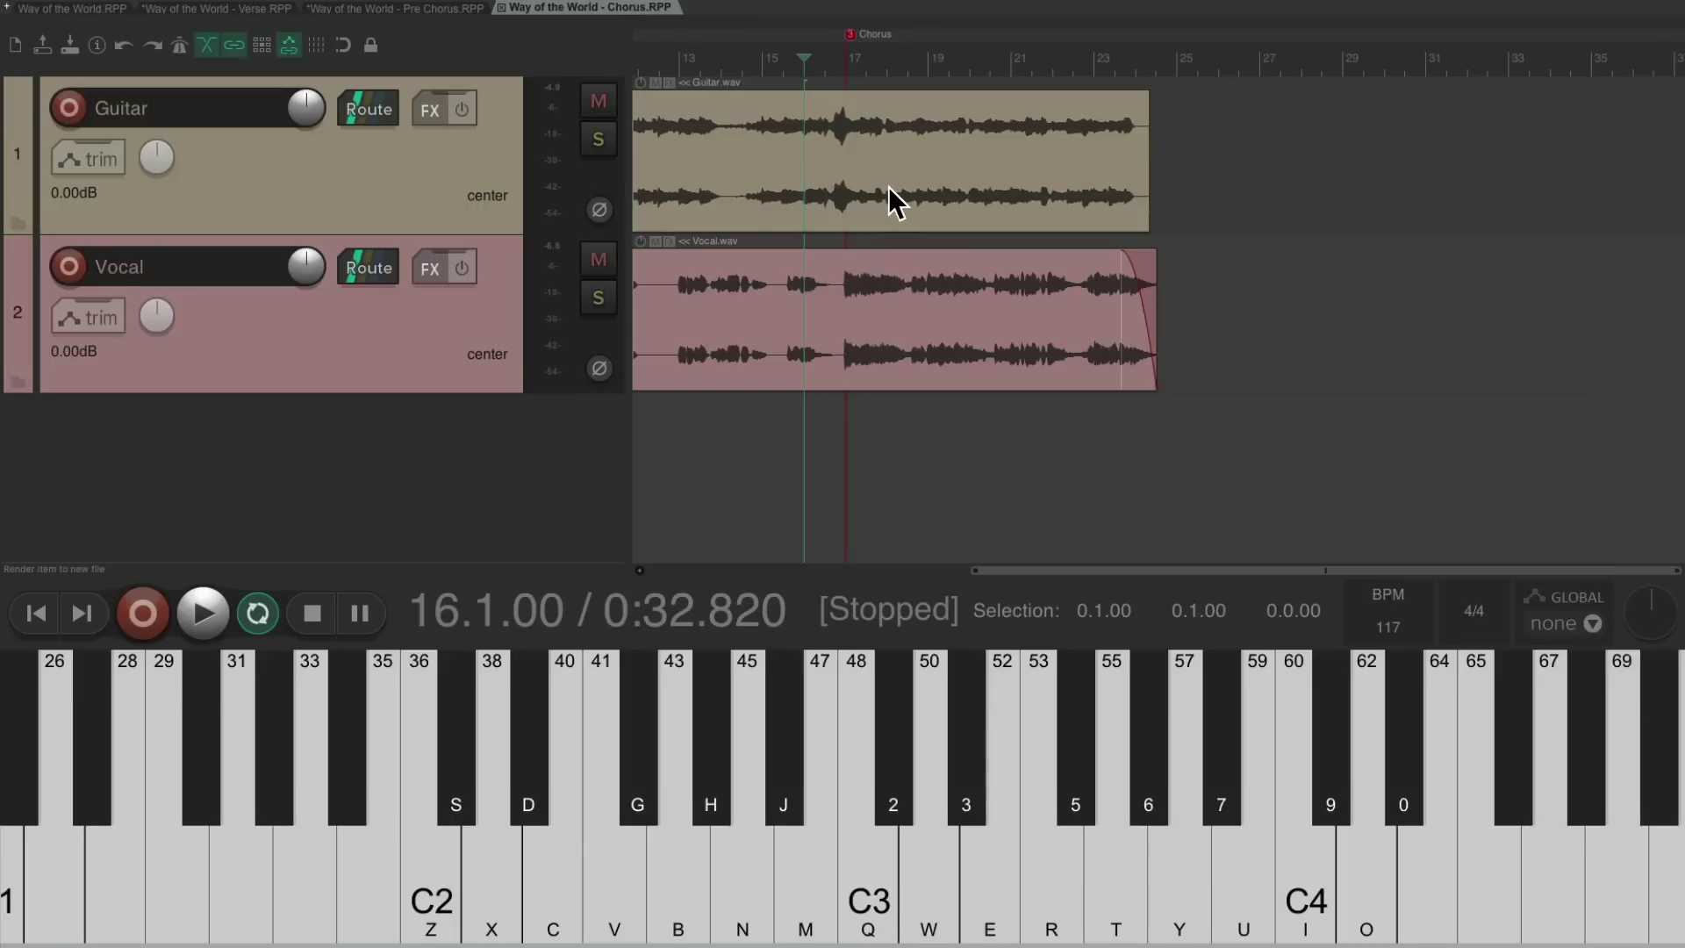
key("super+alt+x")
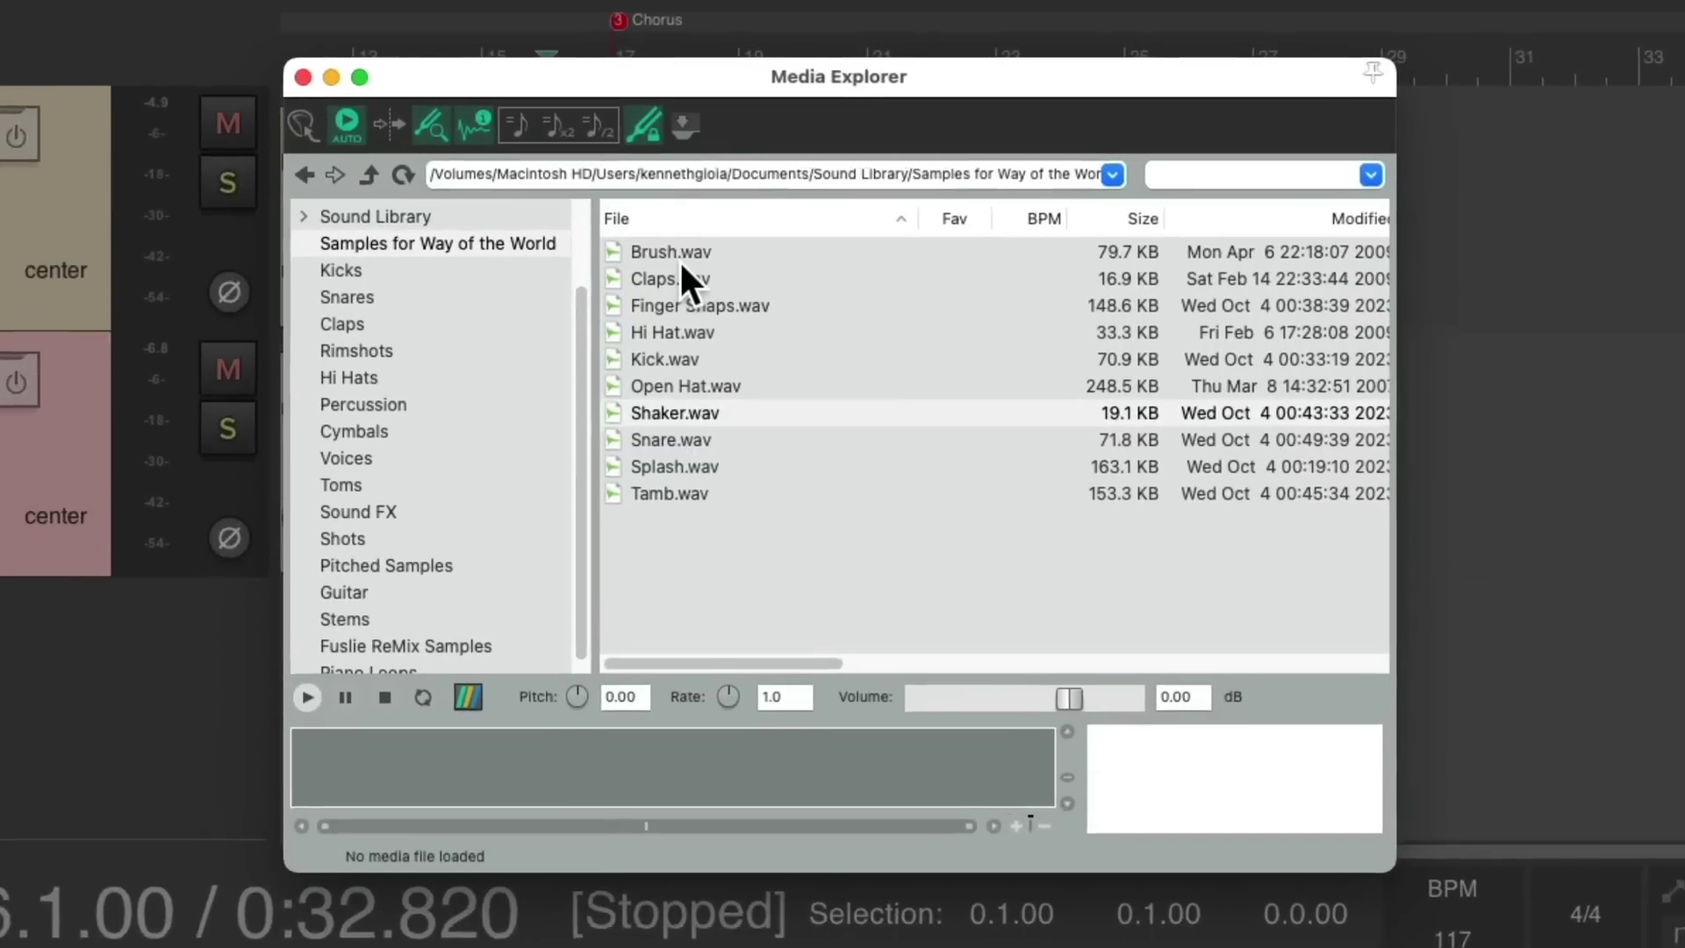
left_click(627, 362)
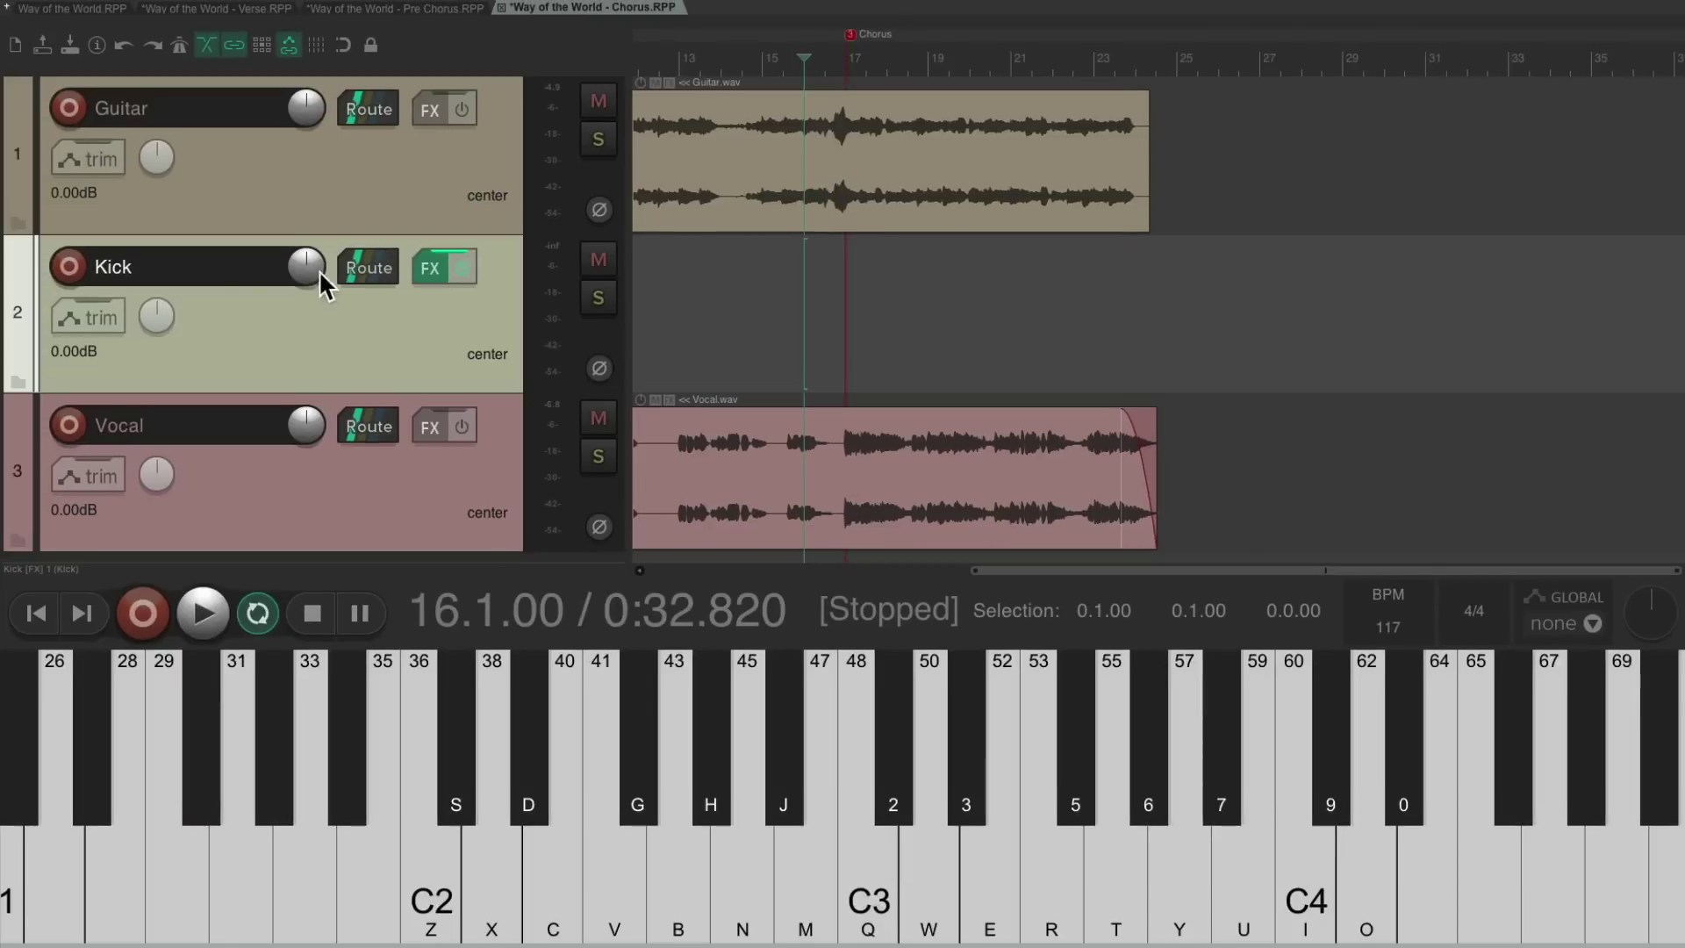
Move the Kick track above Guitar and record a kick pattern on it across the chorus from bar 17 to bar 24, then disarm it
left_click(68, 265)
left_click_drag(279, 317, 272, 123)
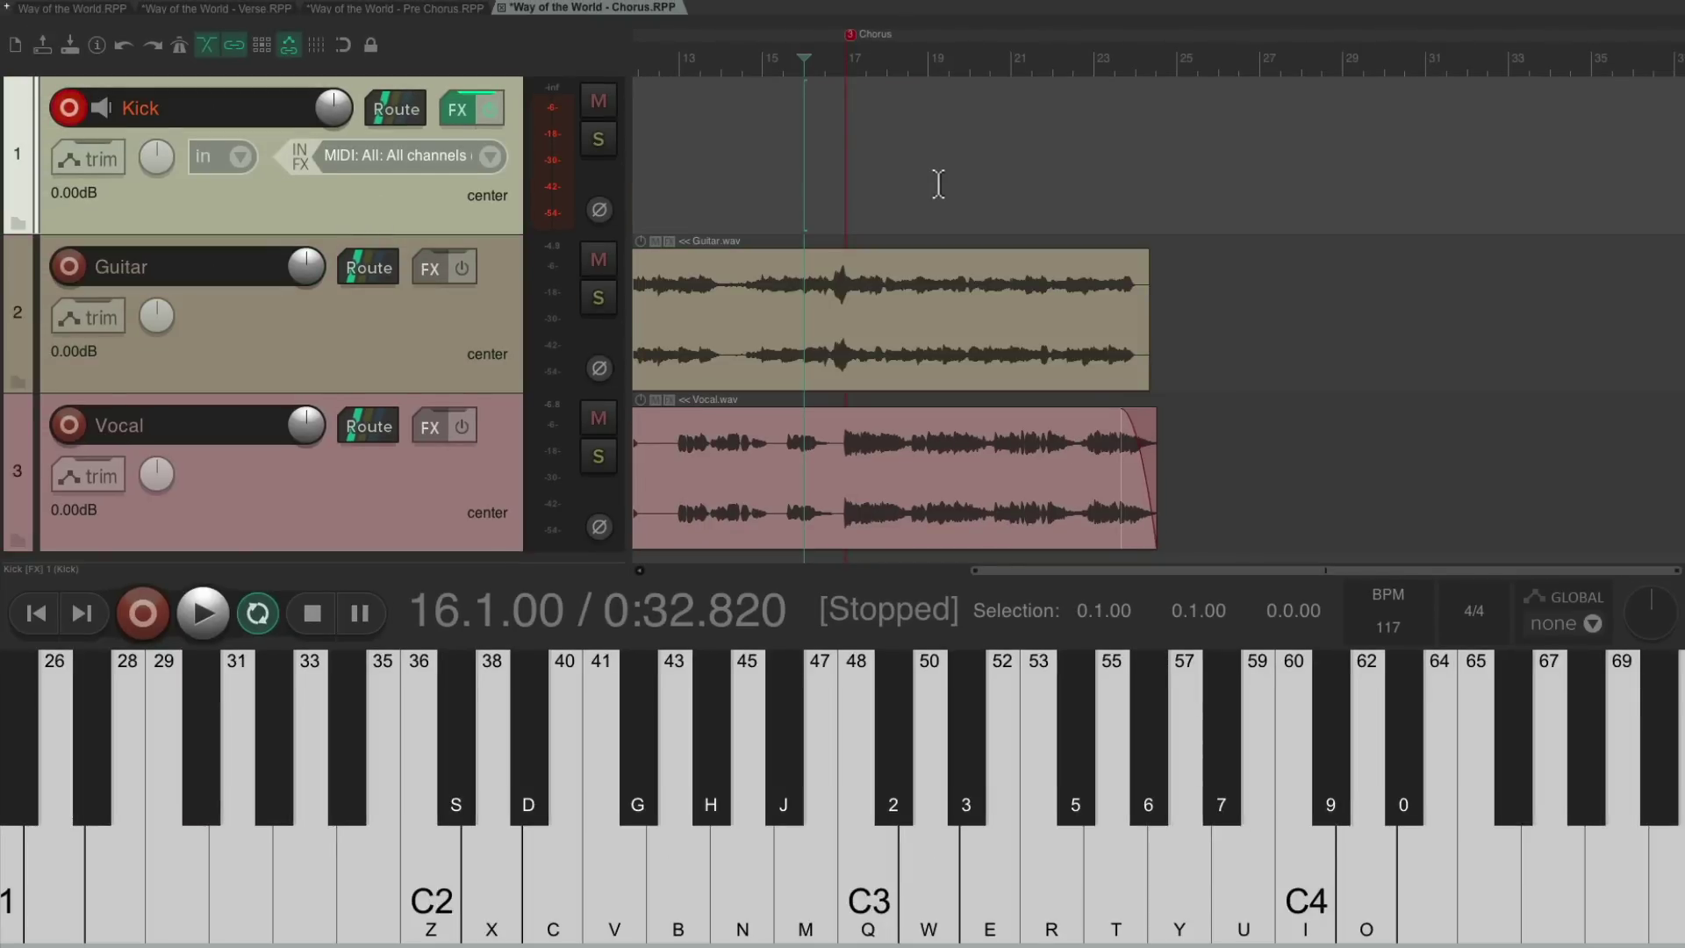
key("ctrl+r")
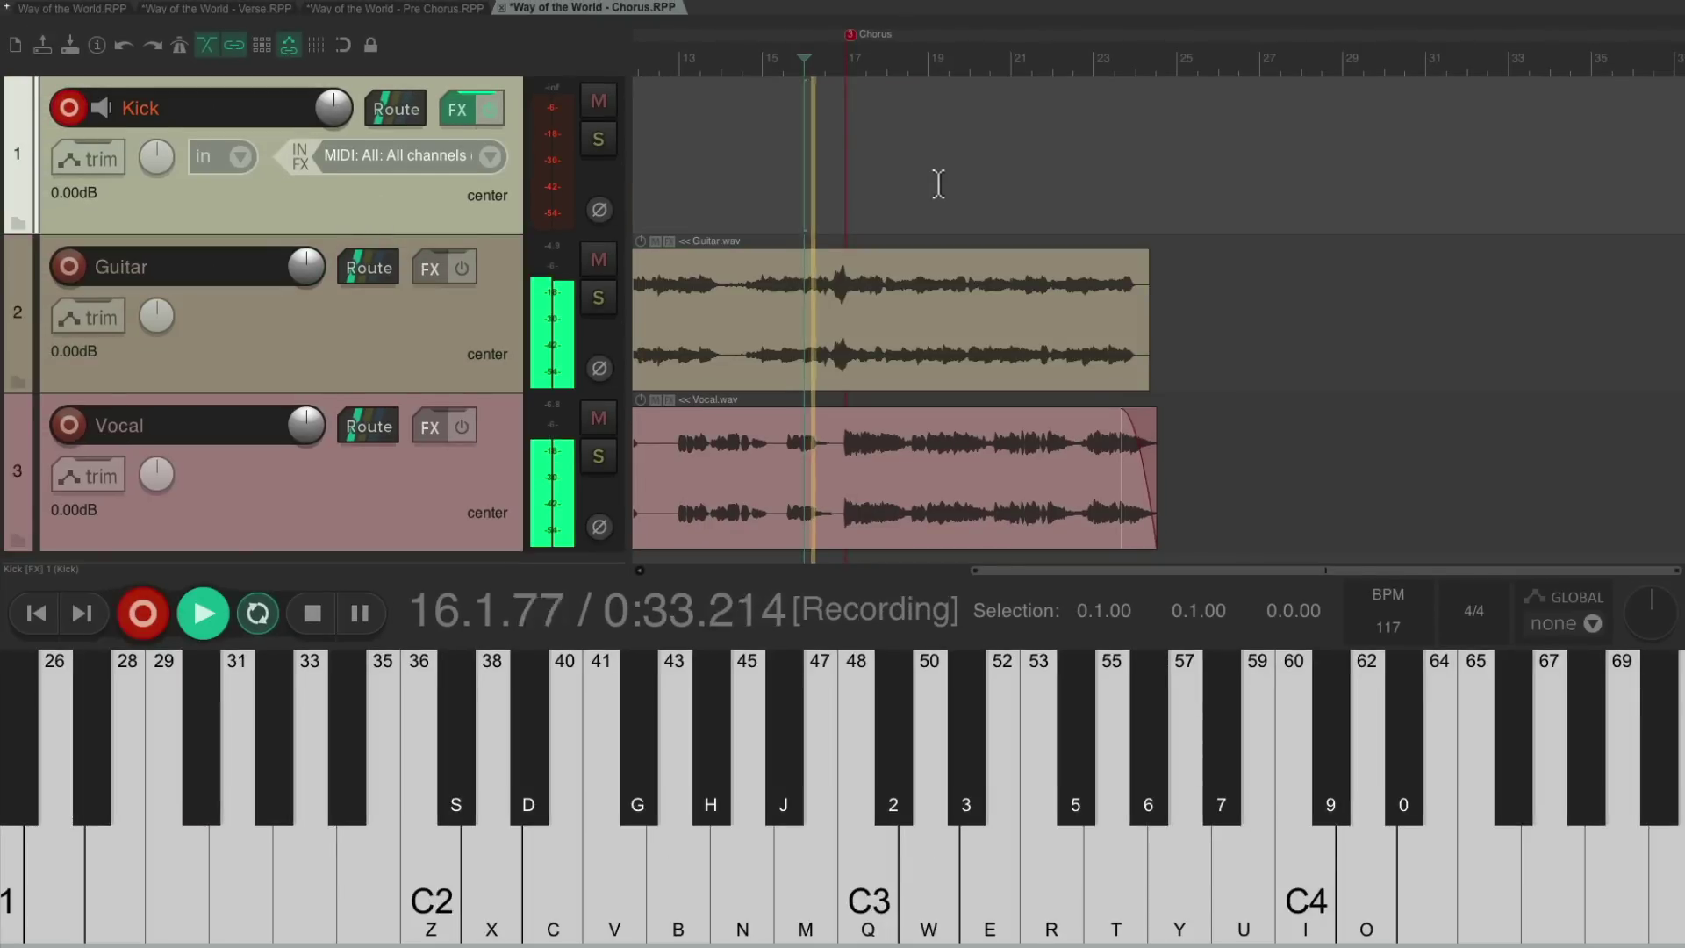
key("z")
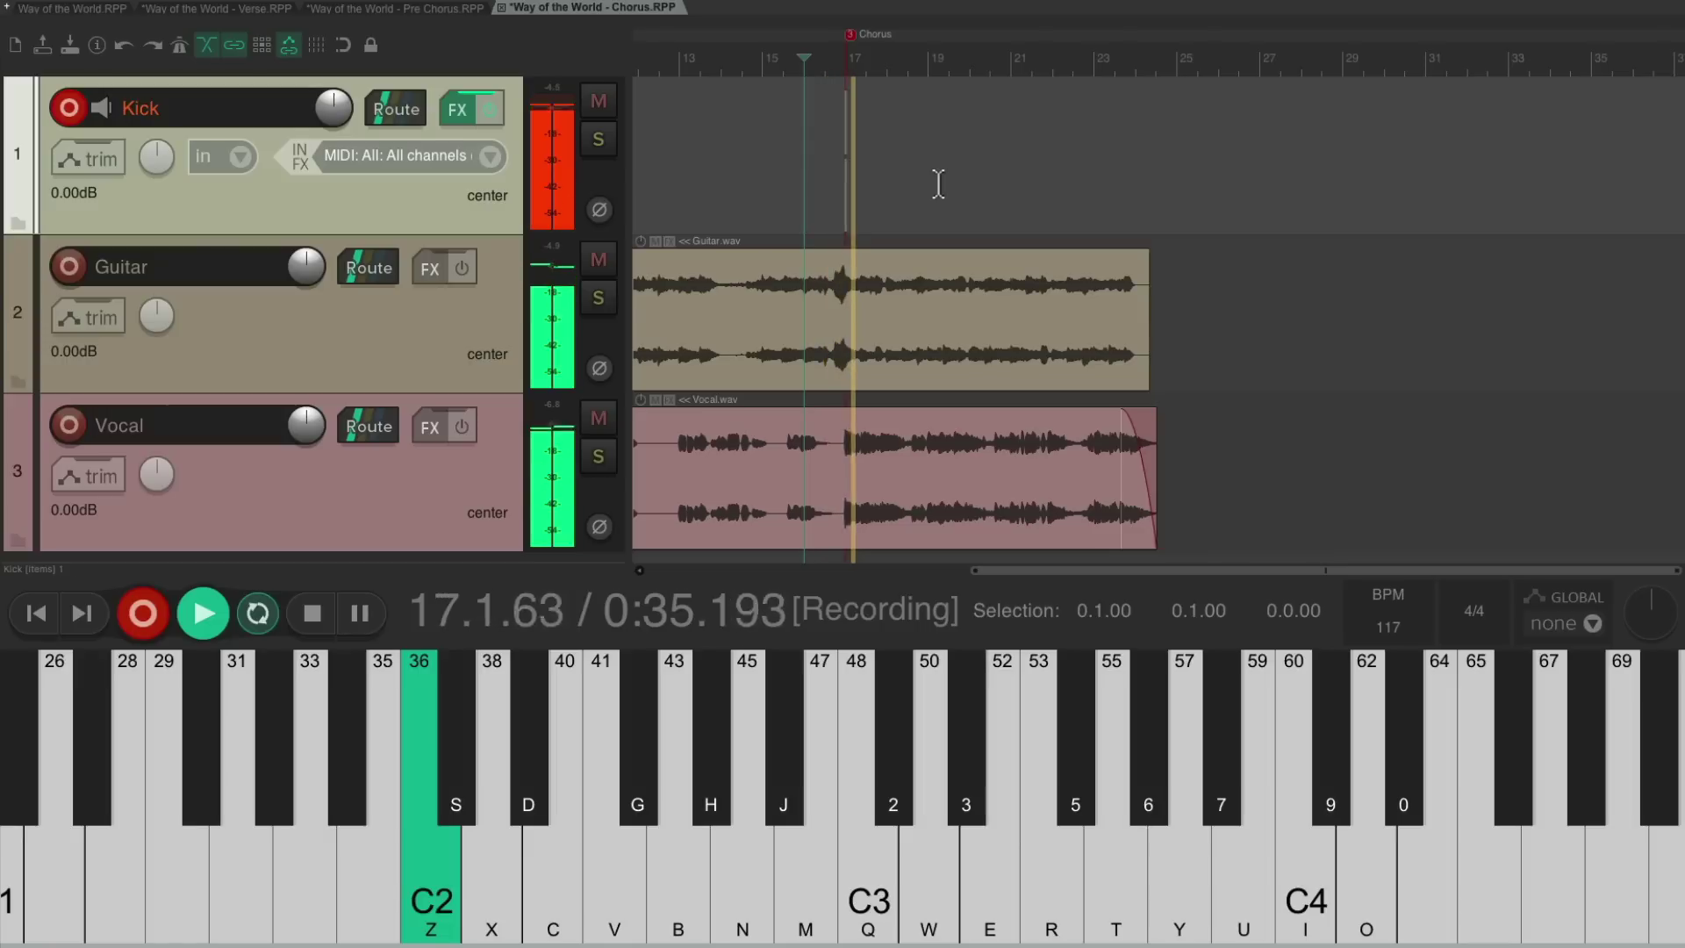
key("z")
key("z")
key("z")
key("z")
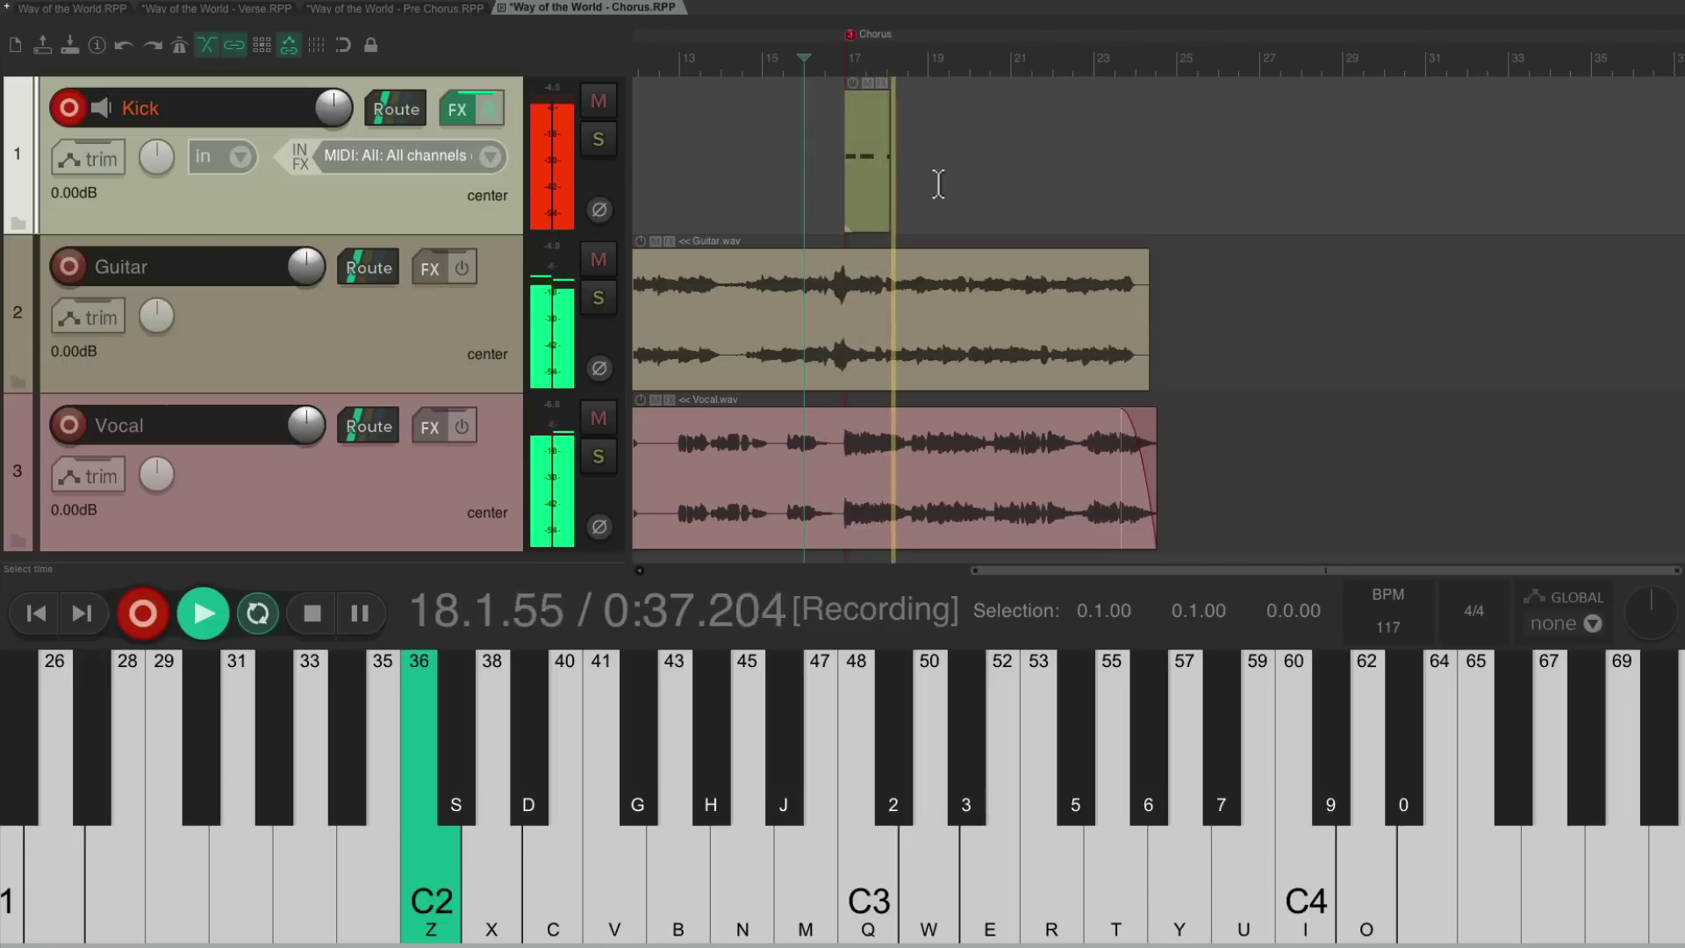
key("z")
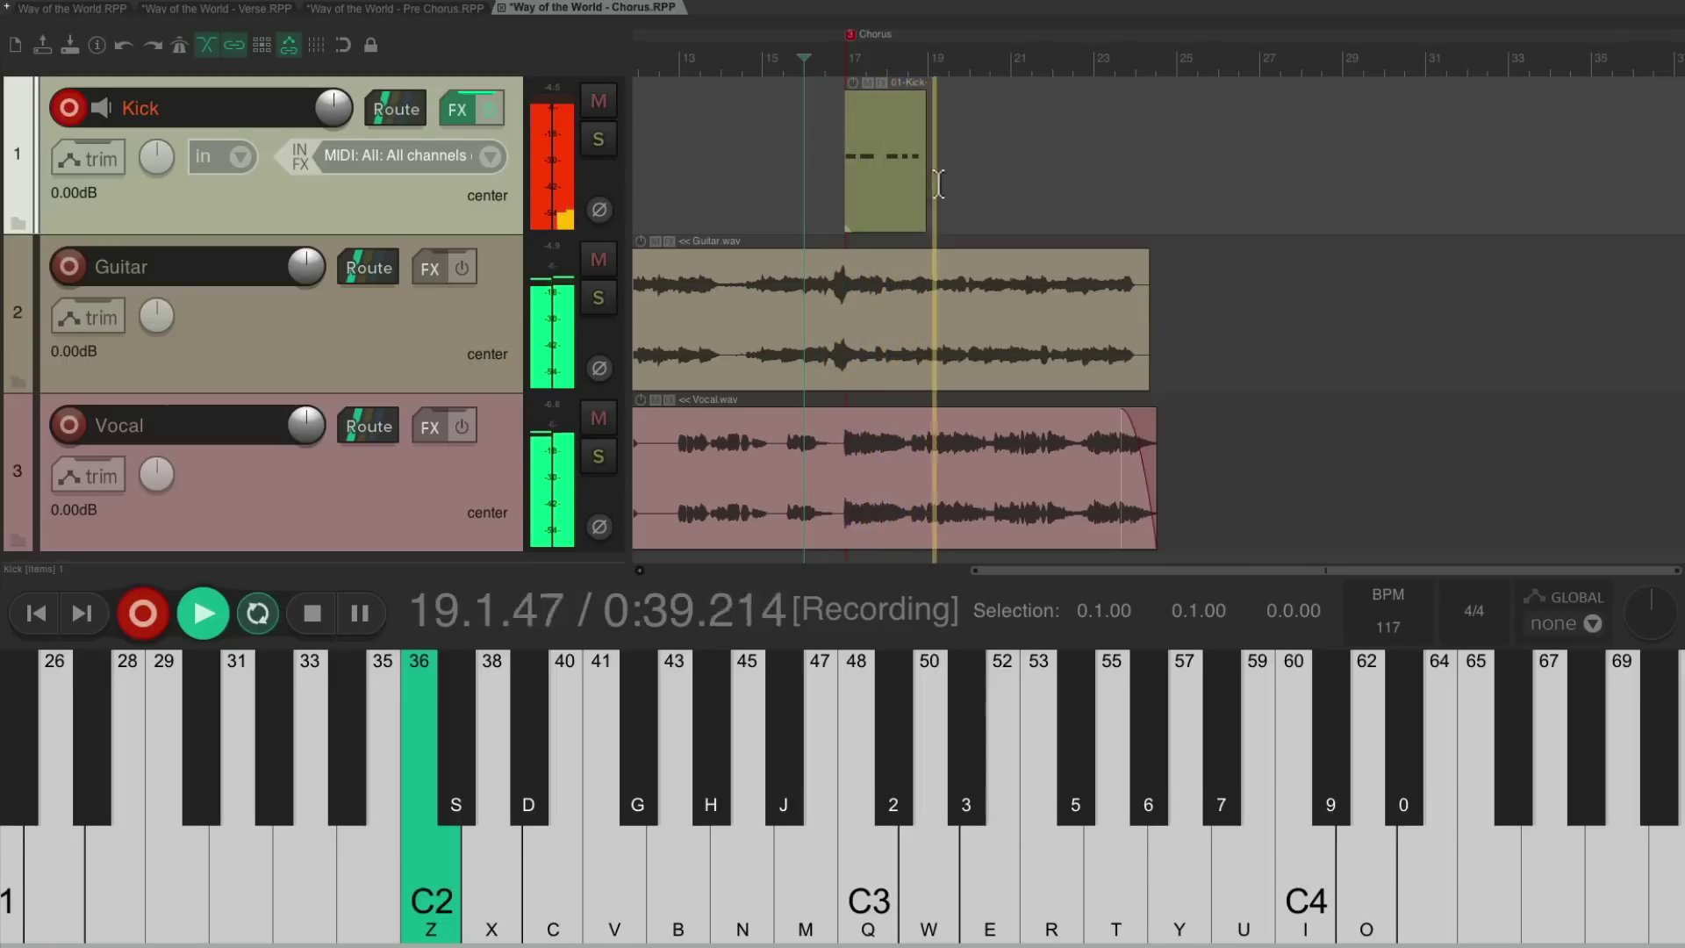
key("z")
key("z")
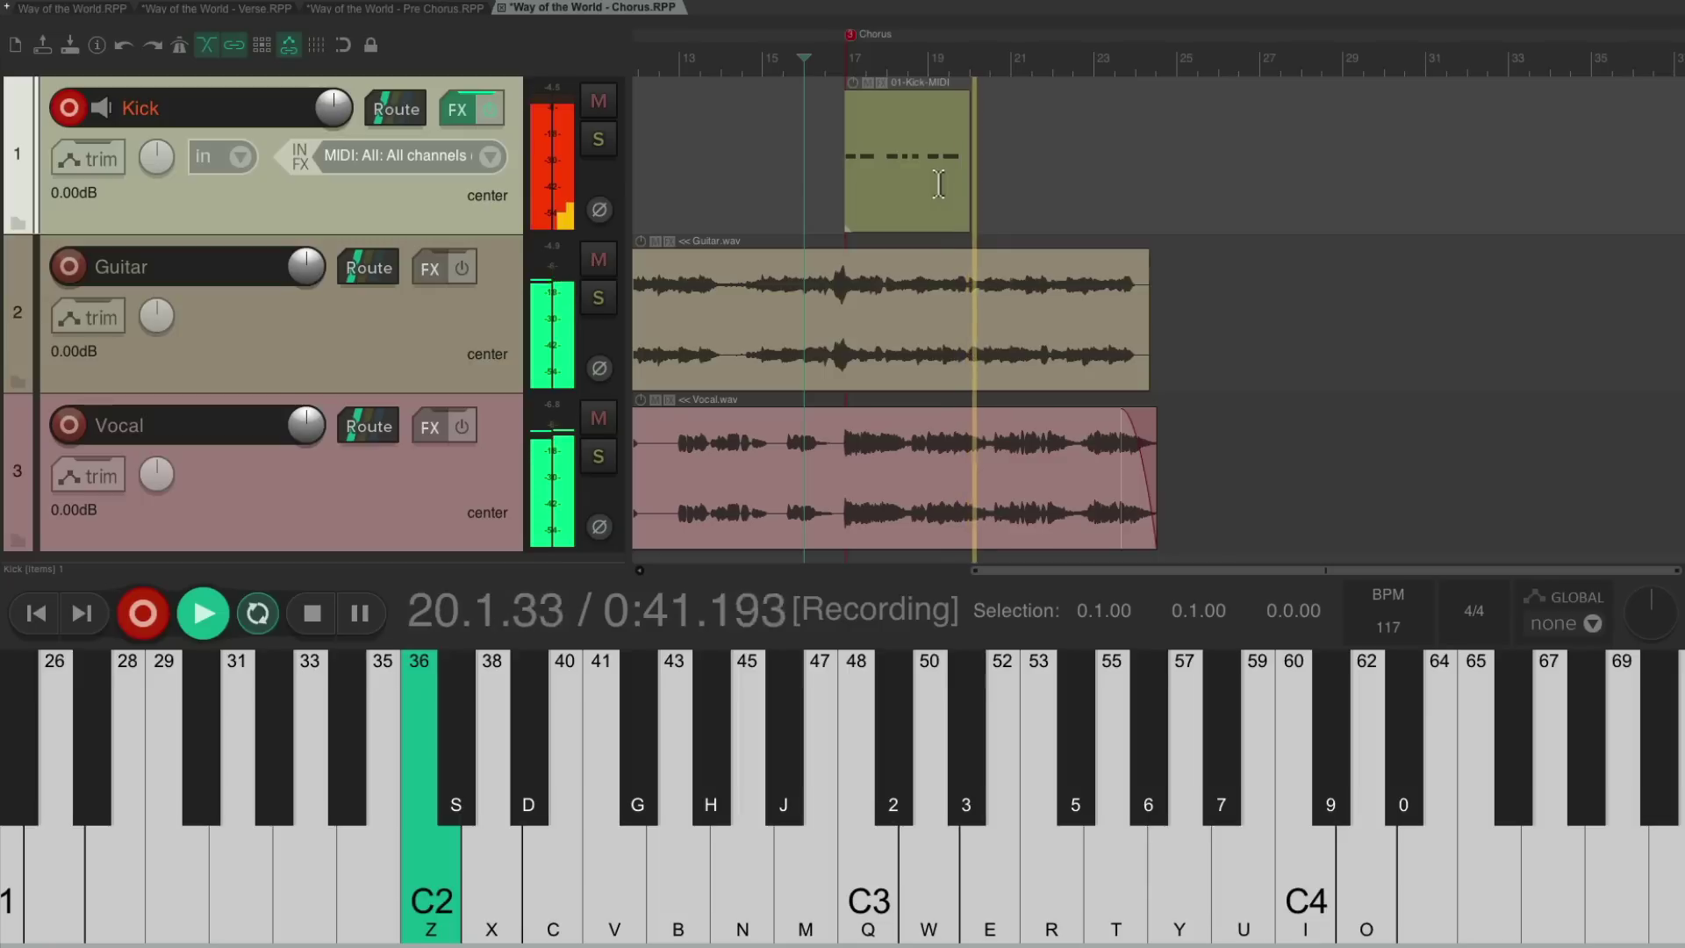
key("z")
key("z")
key("z")
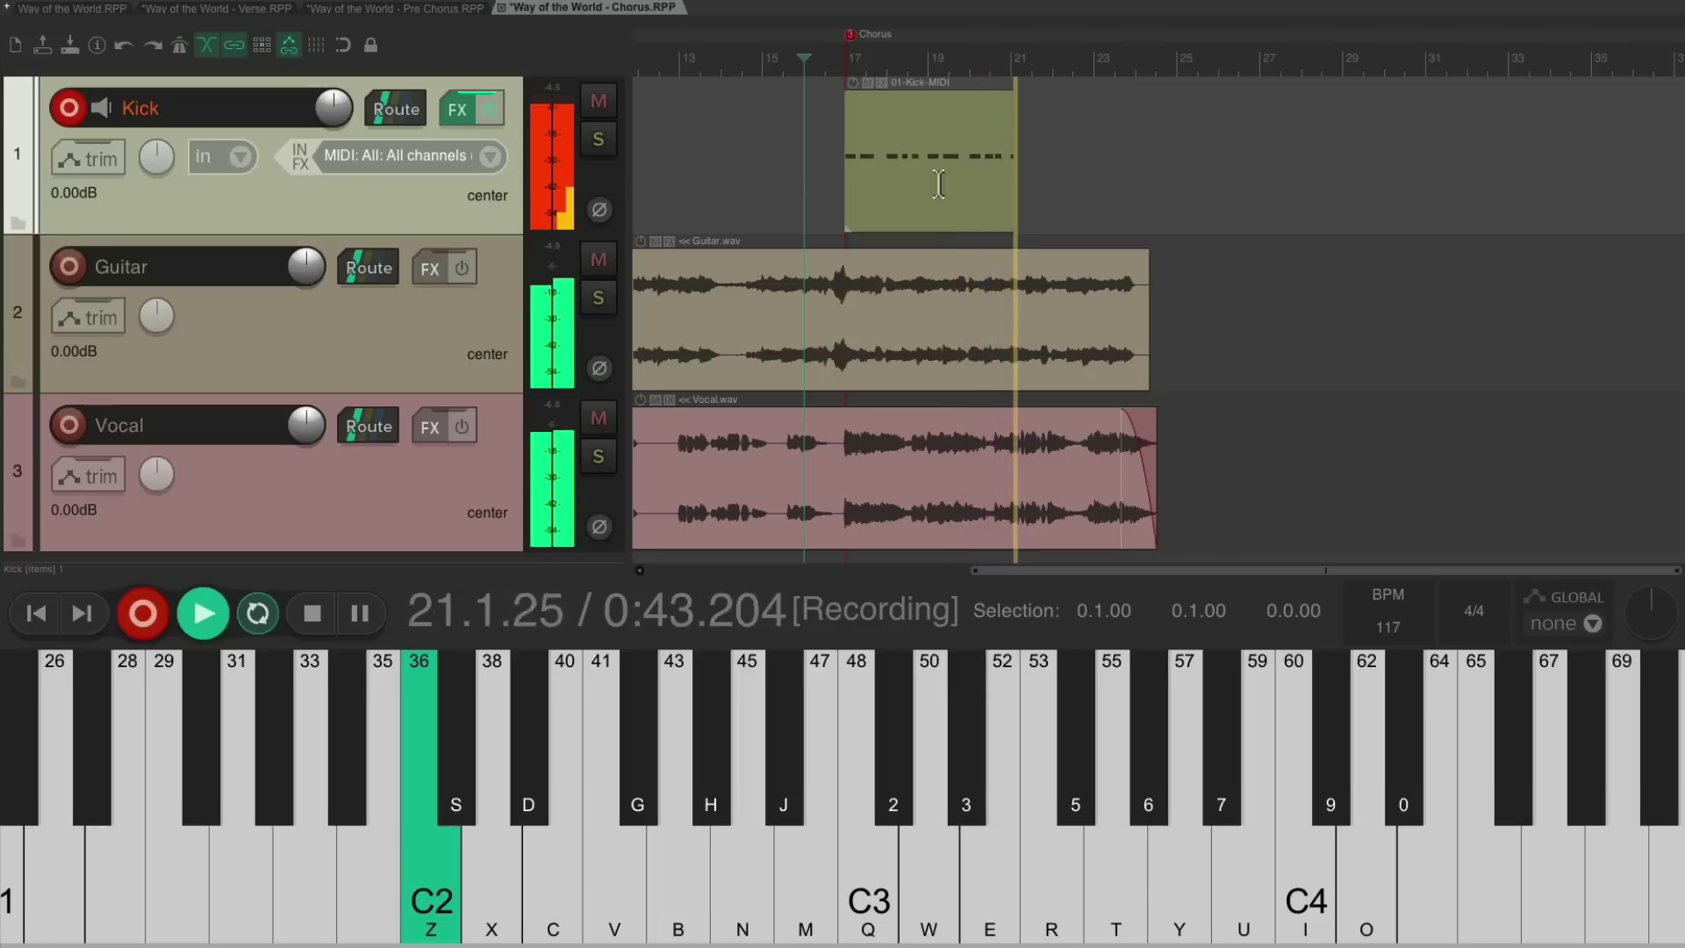
key("z")
key("z")
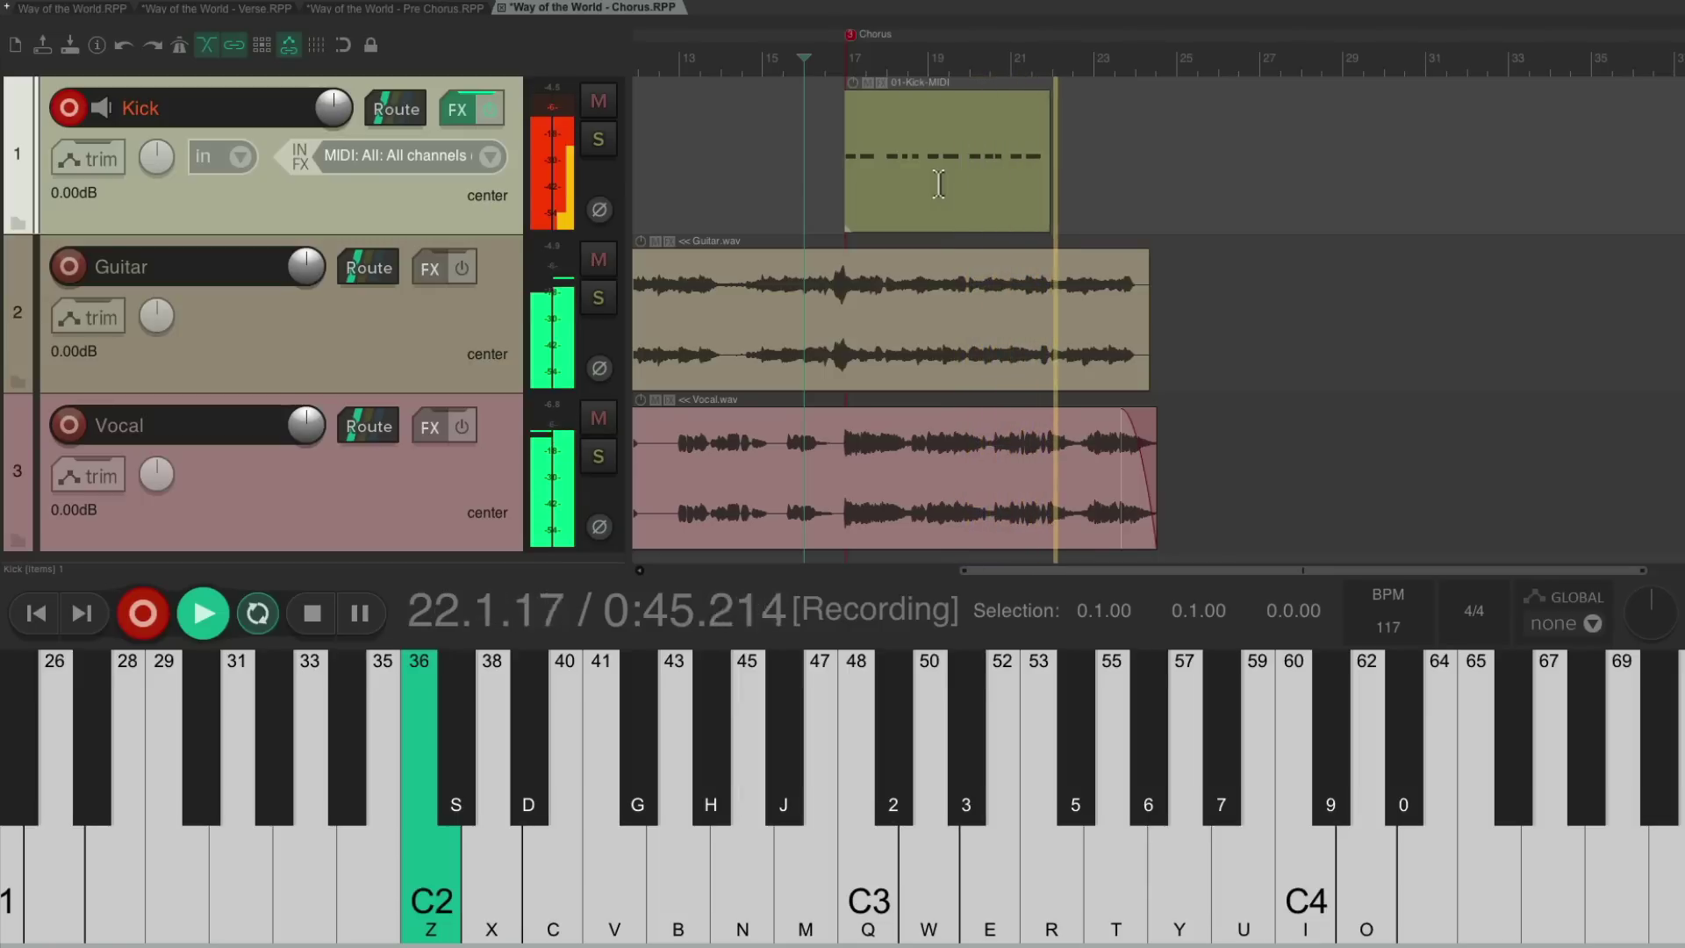
key("z")
key("z")
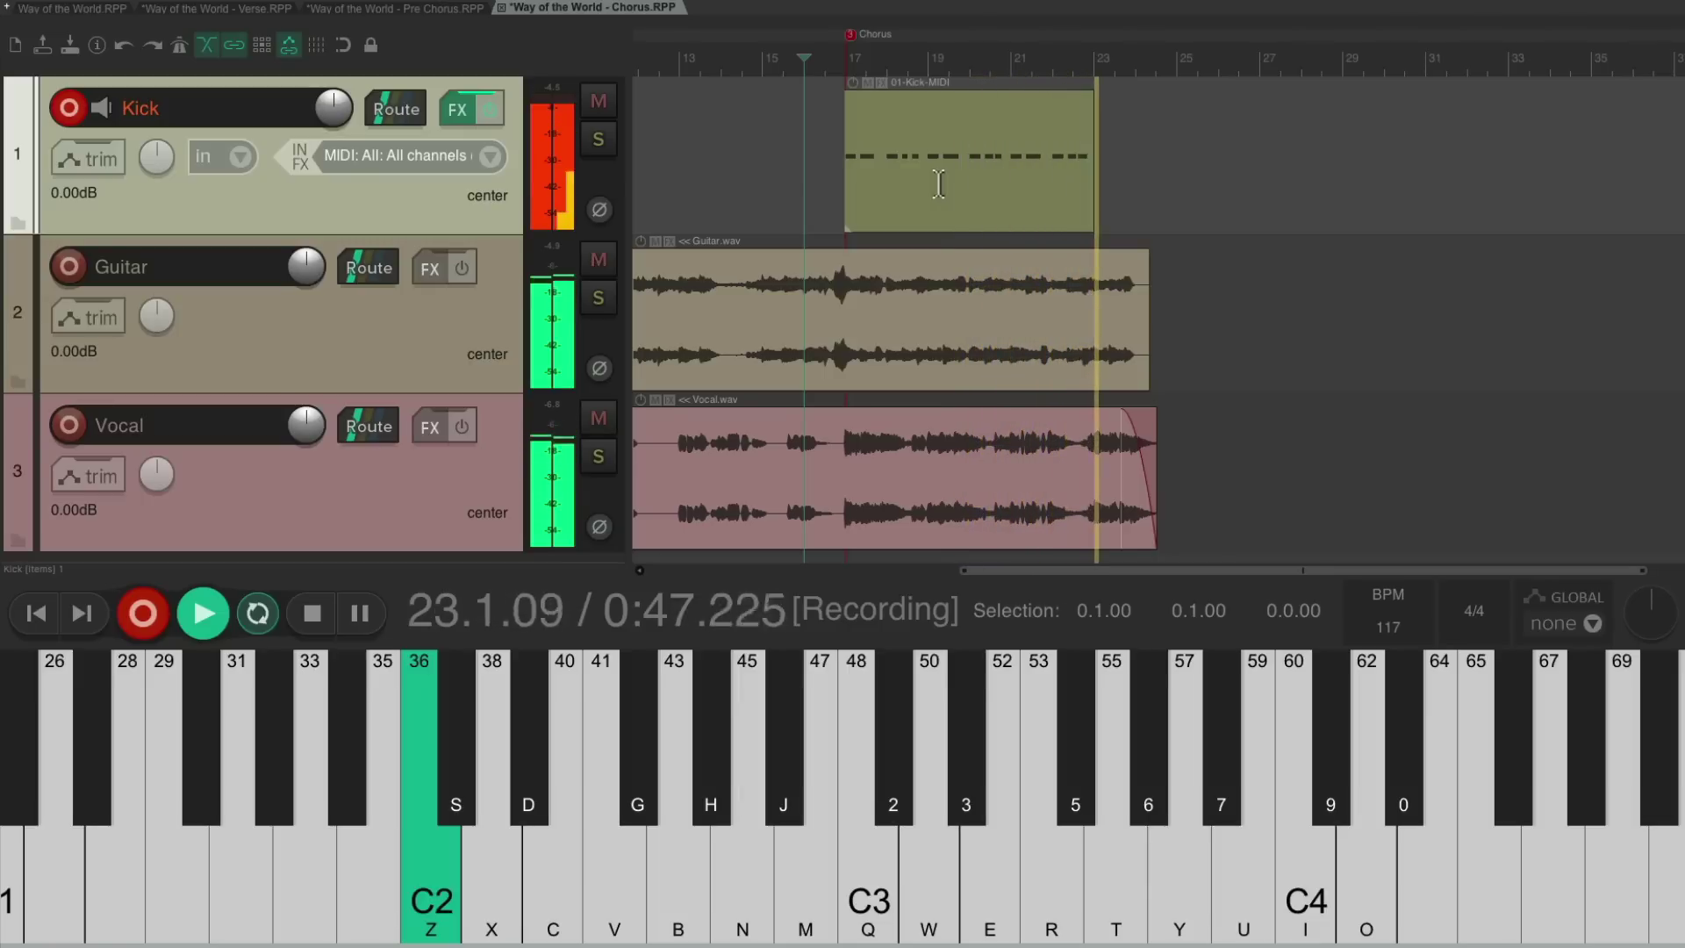
key("z")
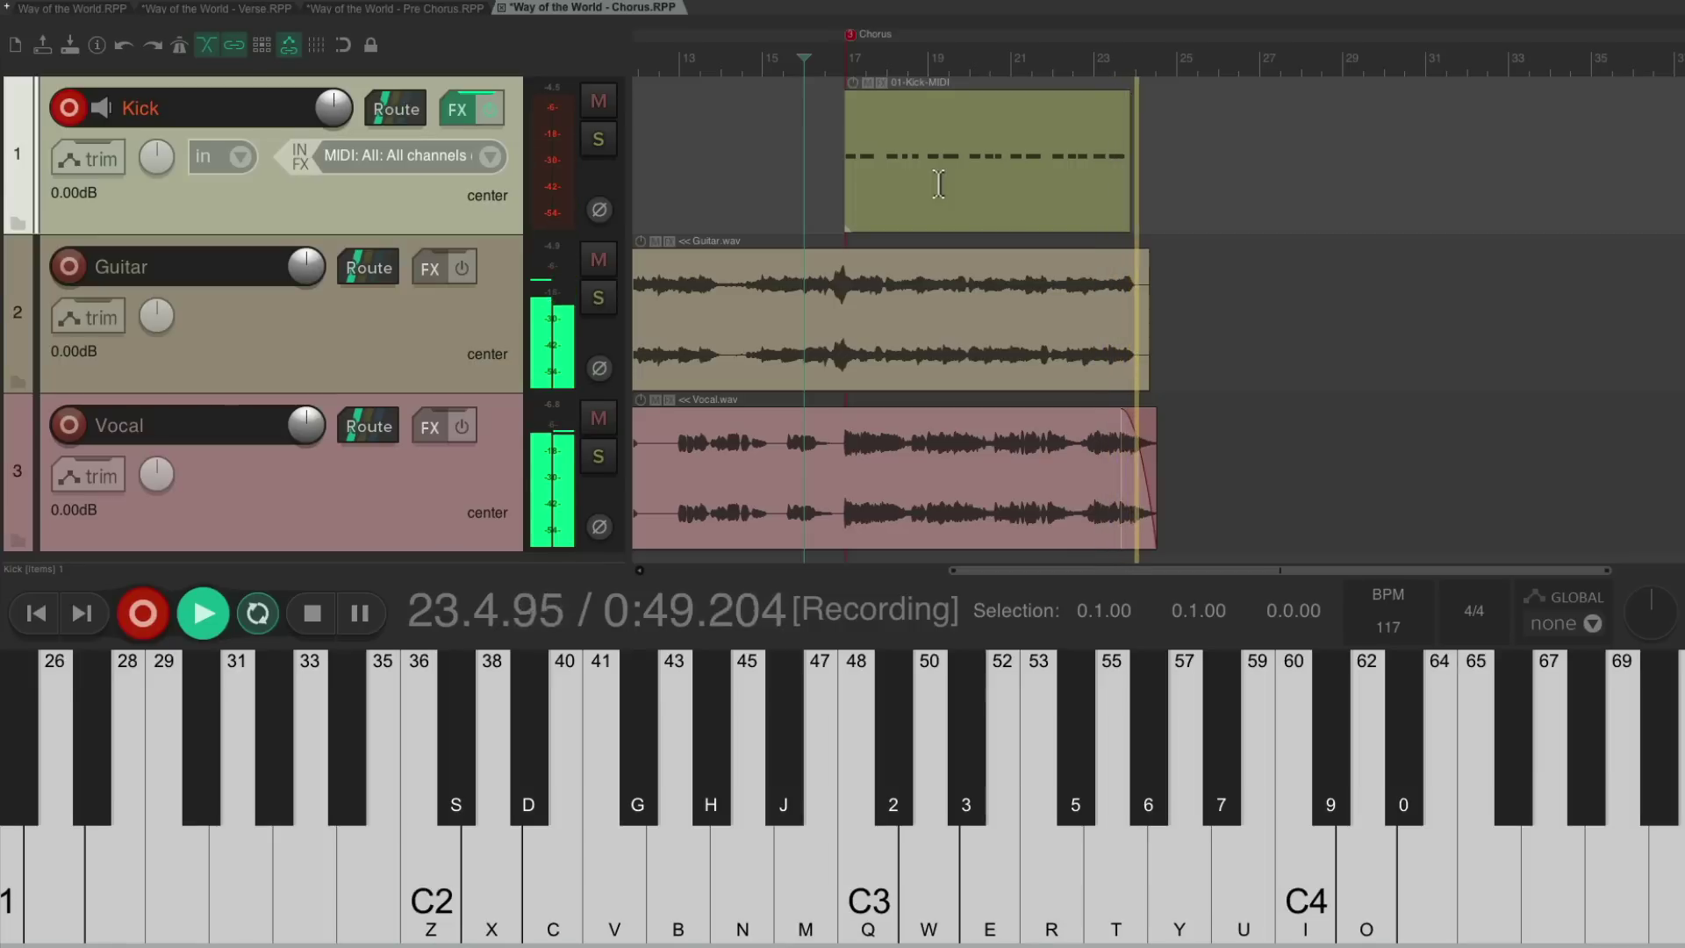
key("space")
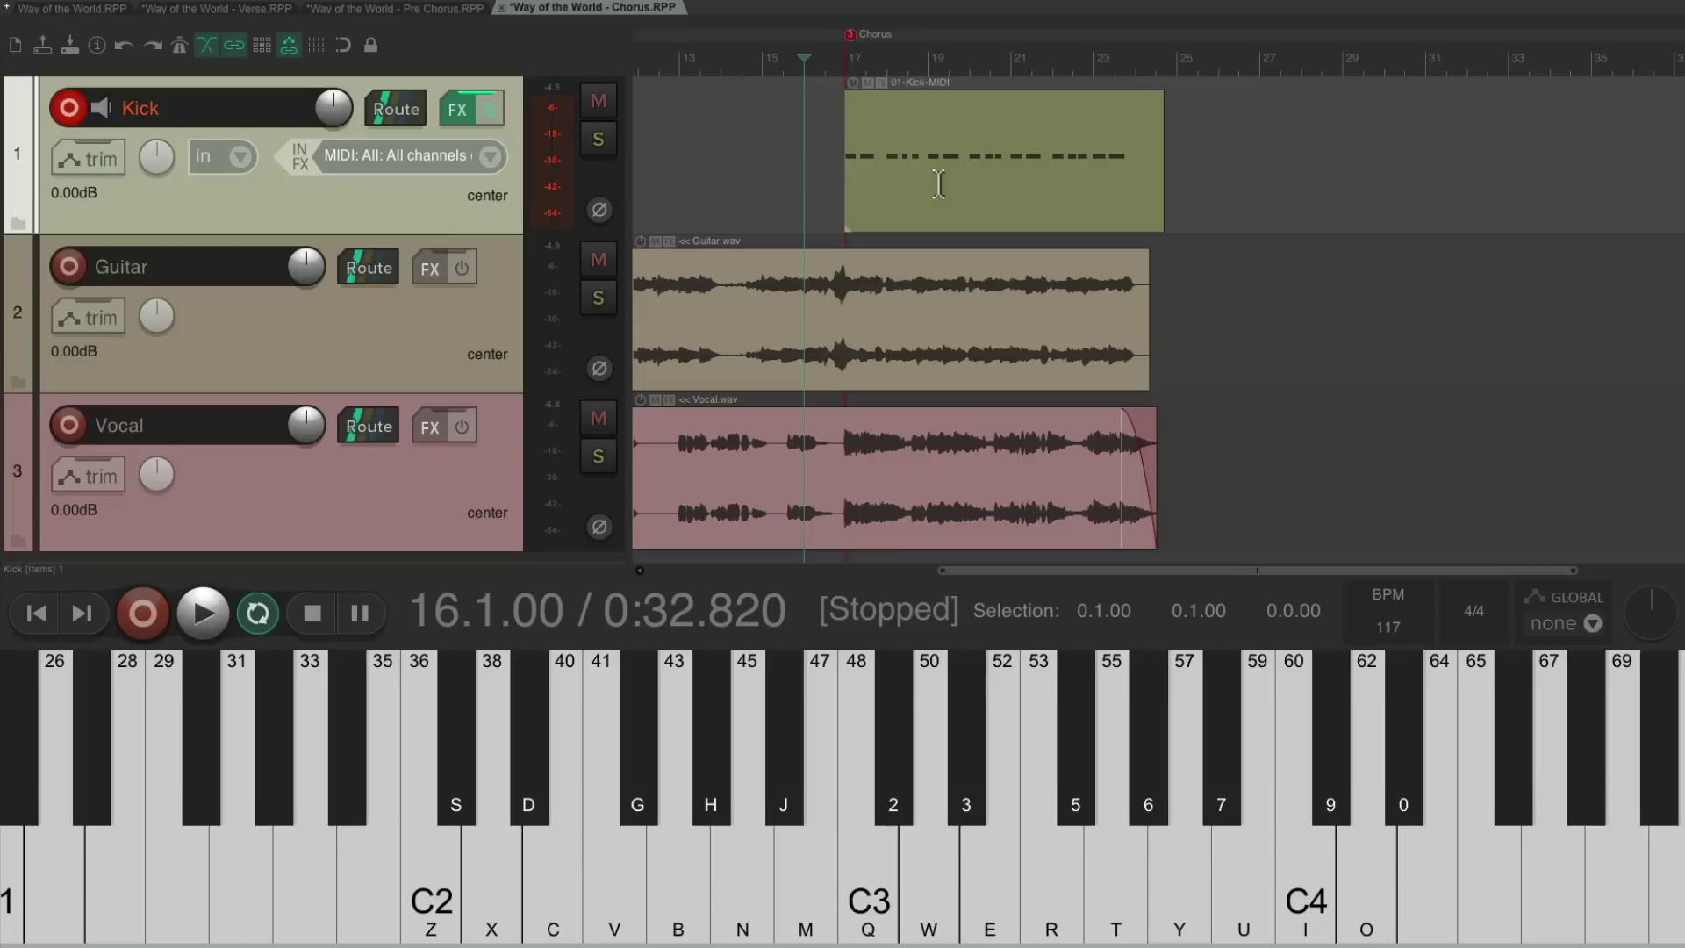
left_click(69, 108)
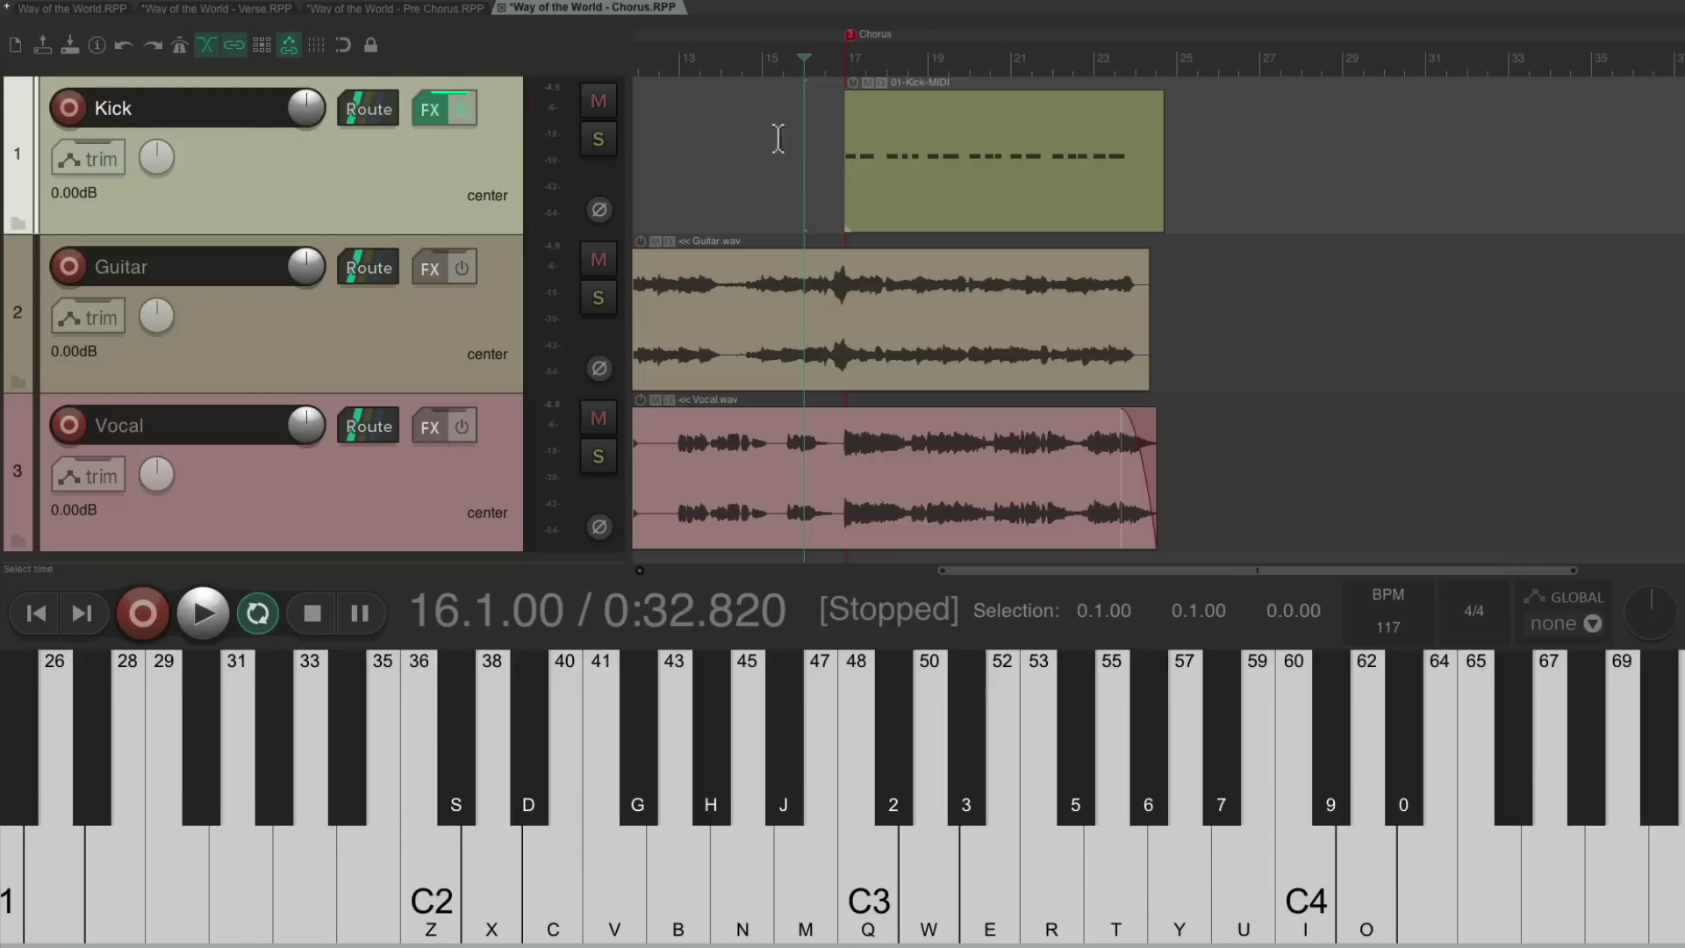
Insert Snare.wav into a sample player on a new track below Kick and arm it for recording
key("super+alt+x")
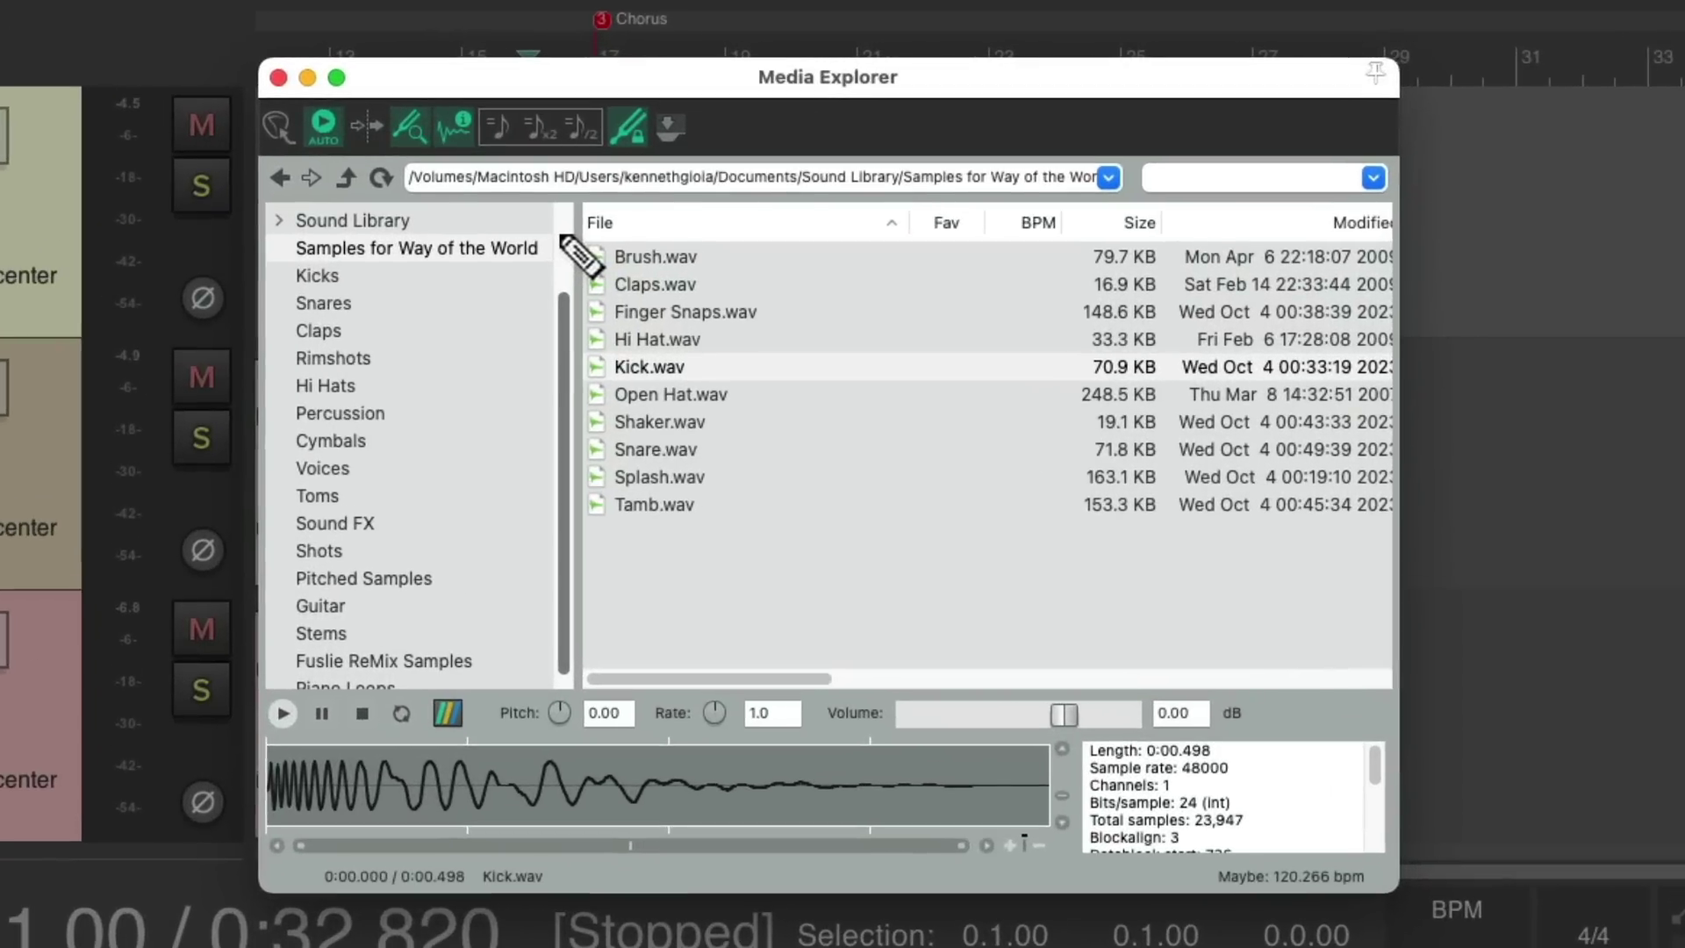
left_click(642, 446)
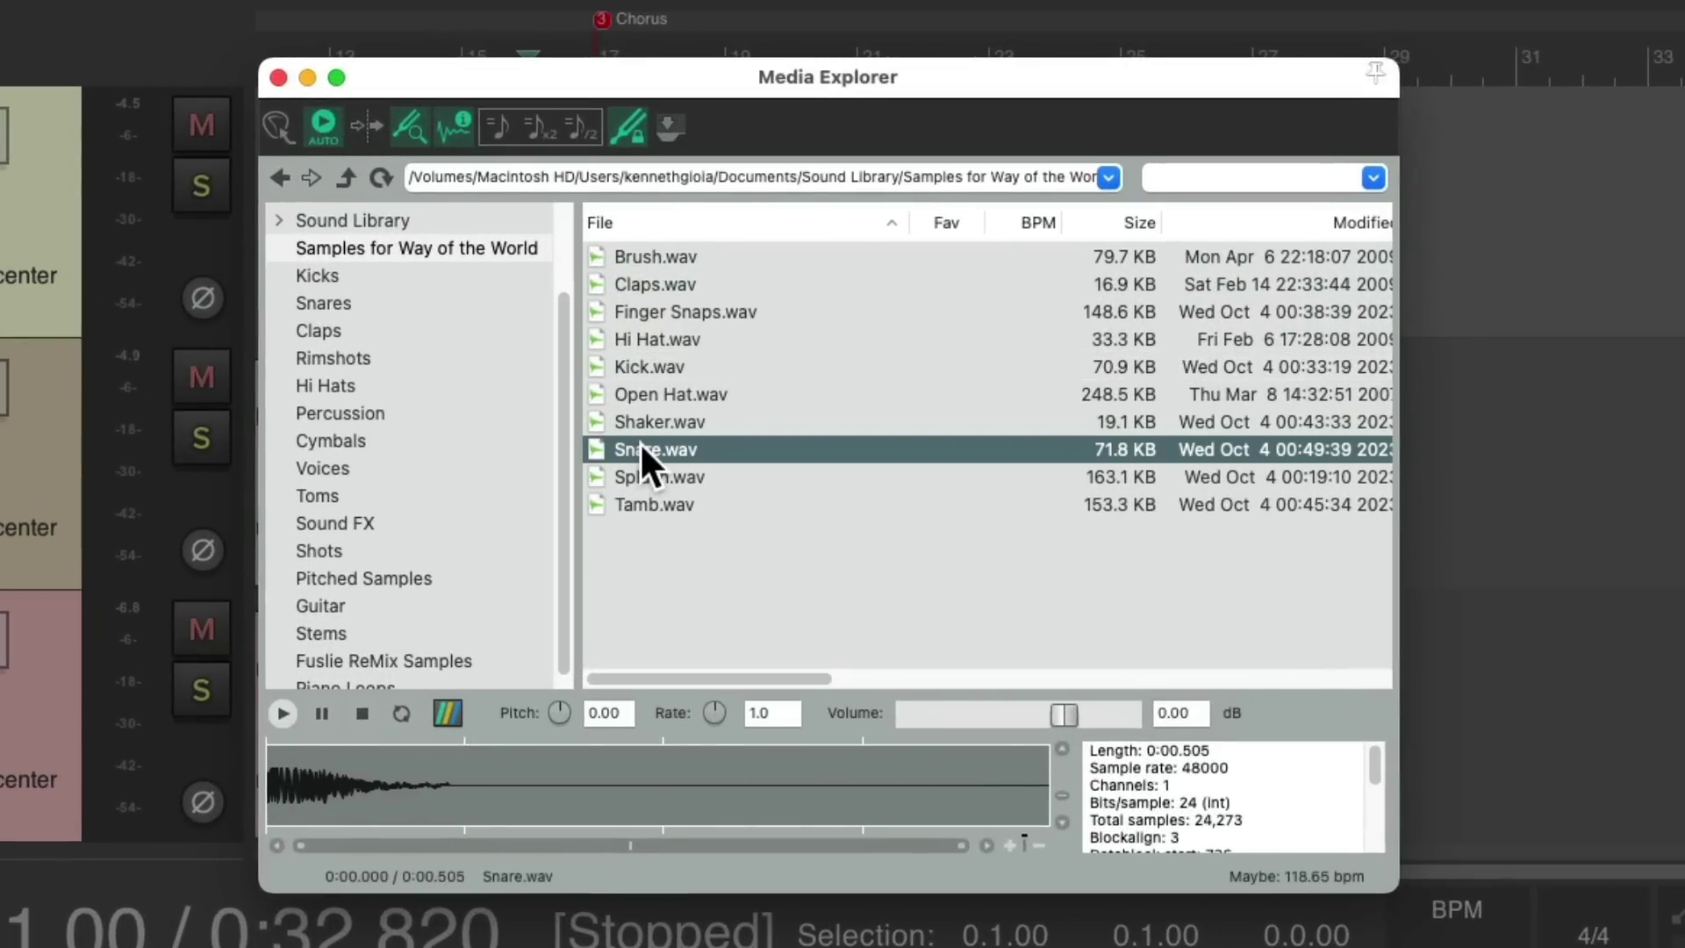
key("super+alt+x")
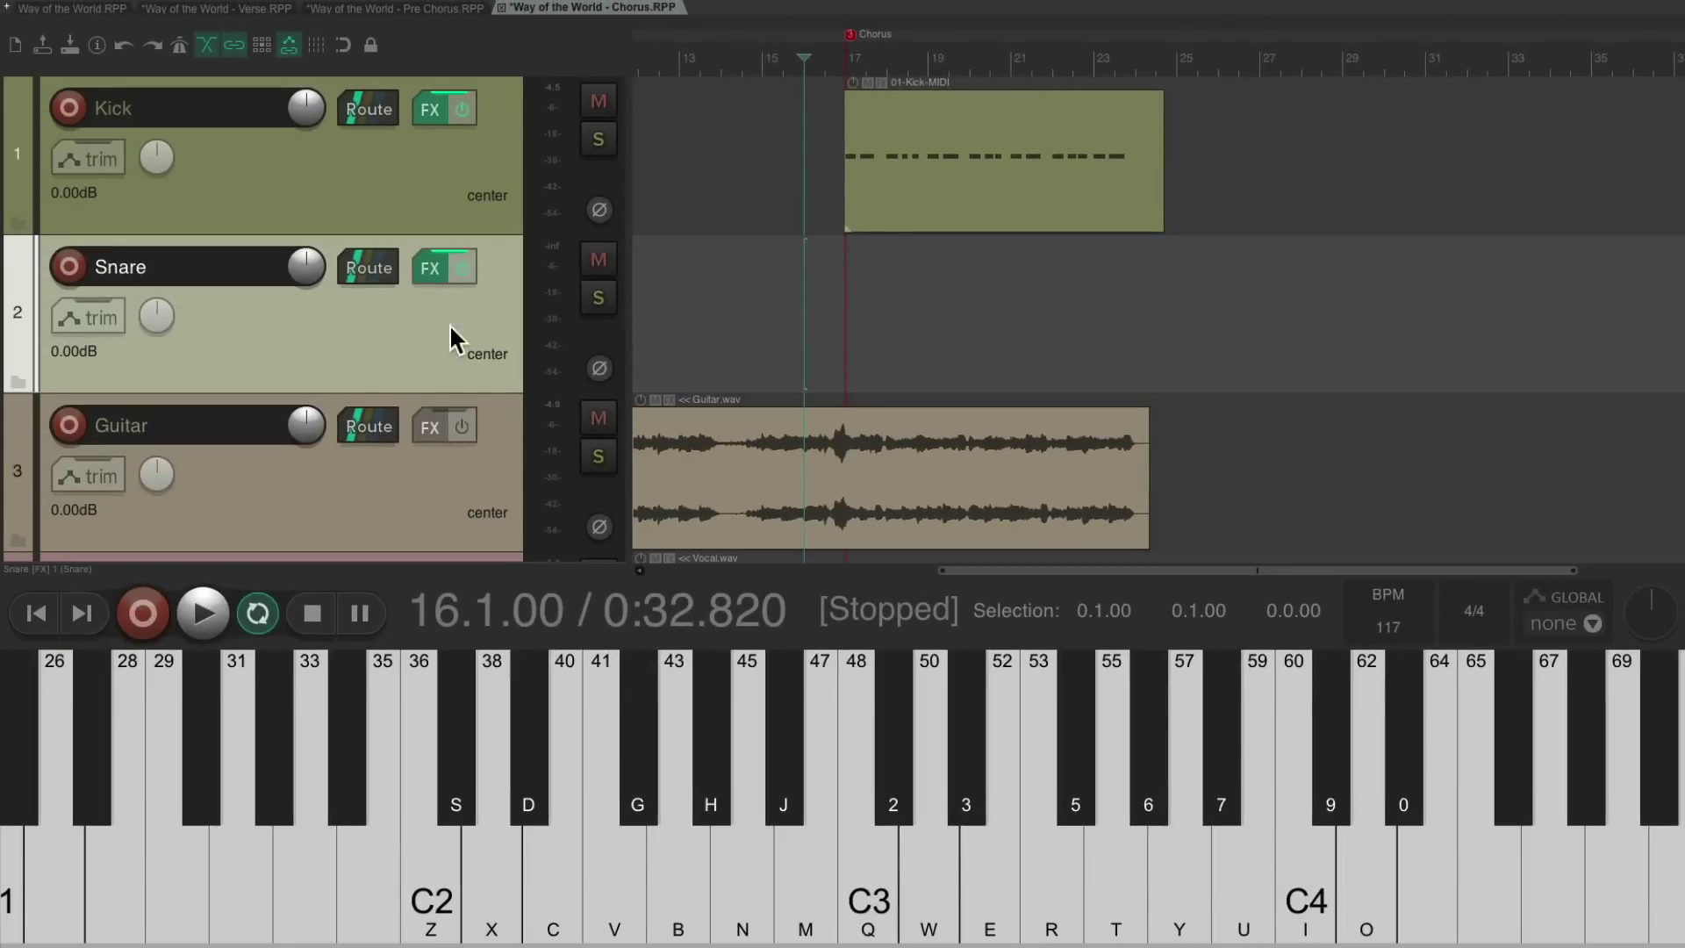
left_click(69, 266)
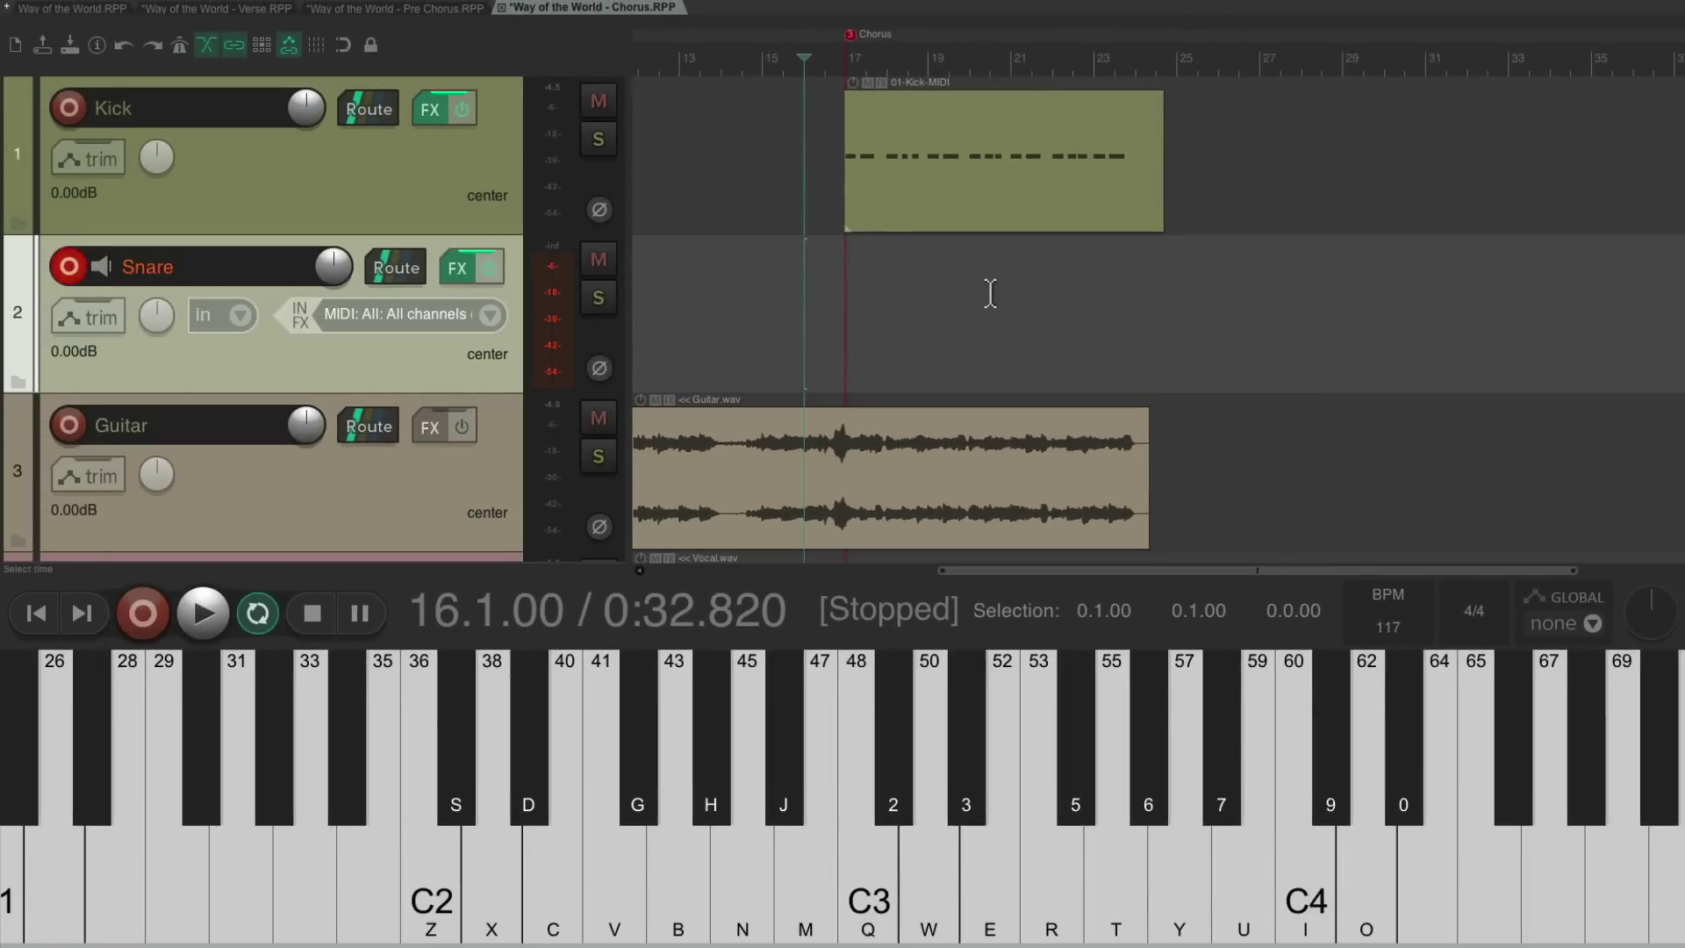
Record a snare pattern, mainly on beats 2 and 4, across the chorus from bar 17 to bar 24, then disarm the Snare track
key("ctrl+r")
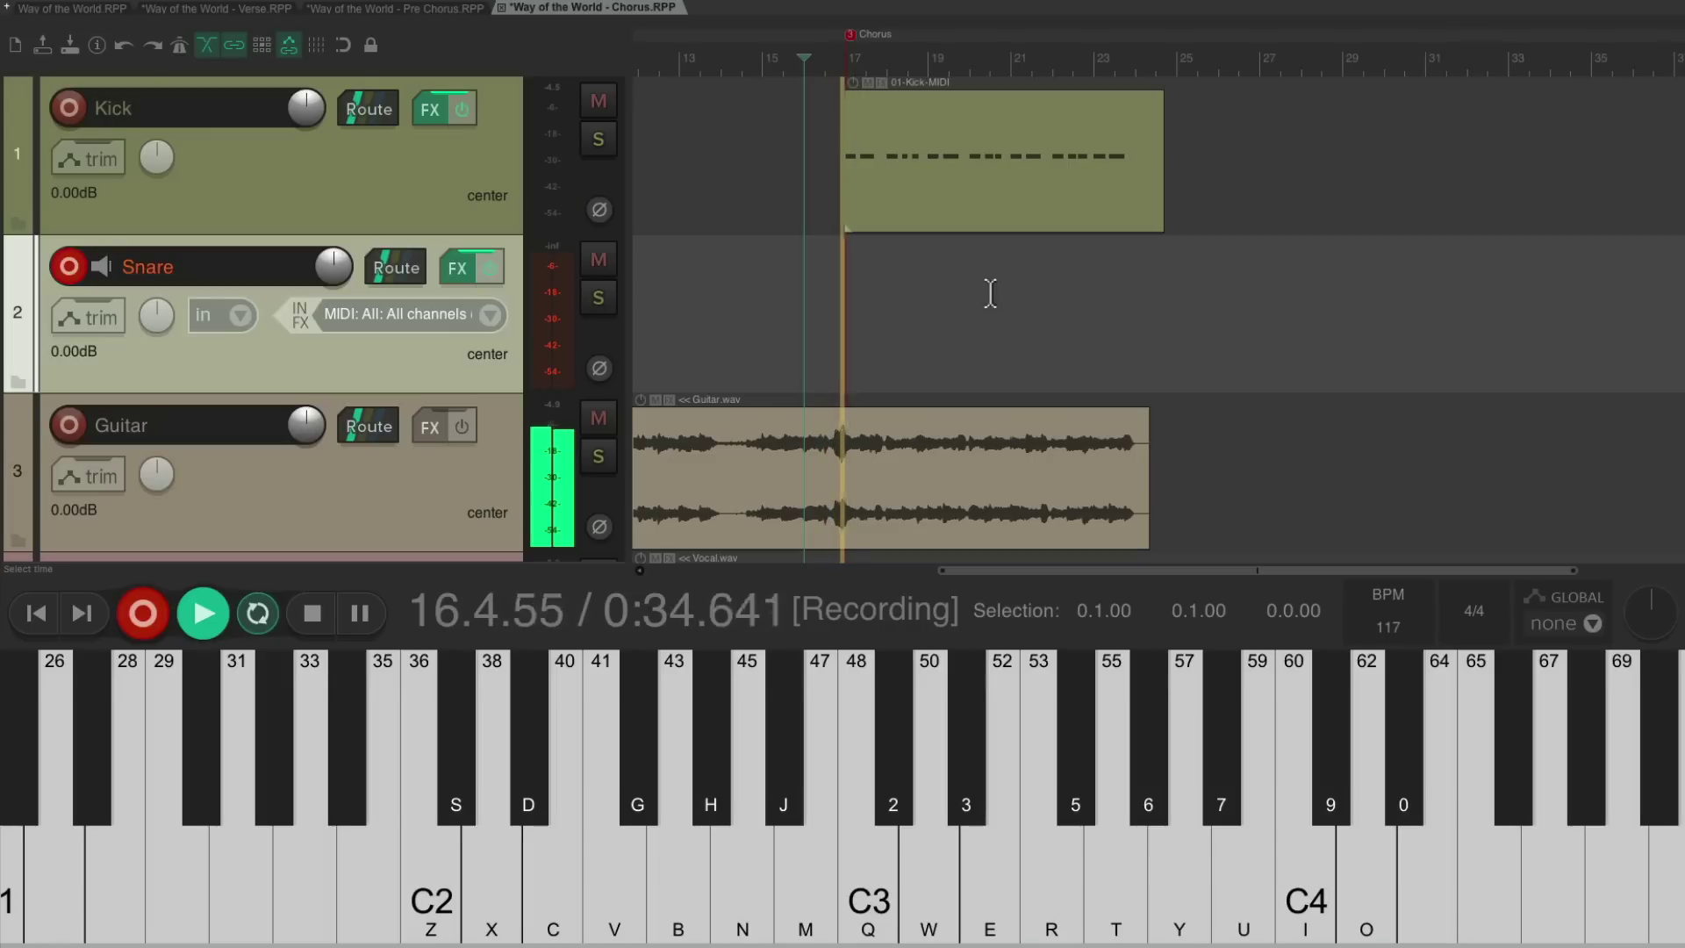
key("x")
key("x")
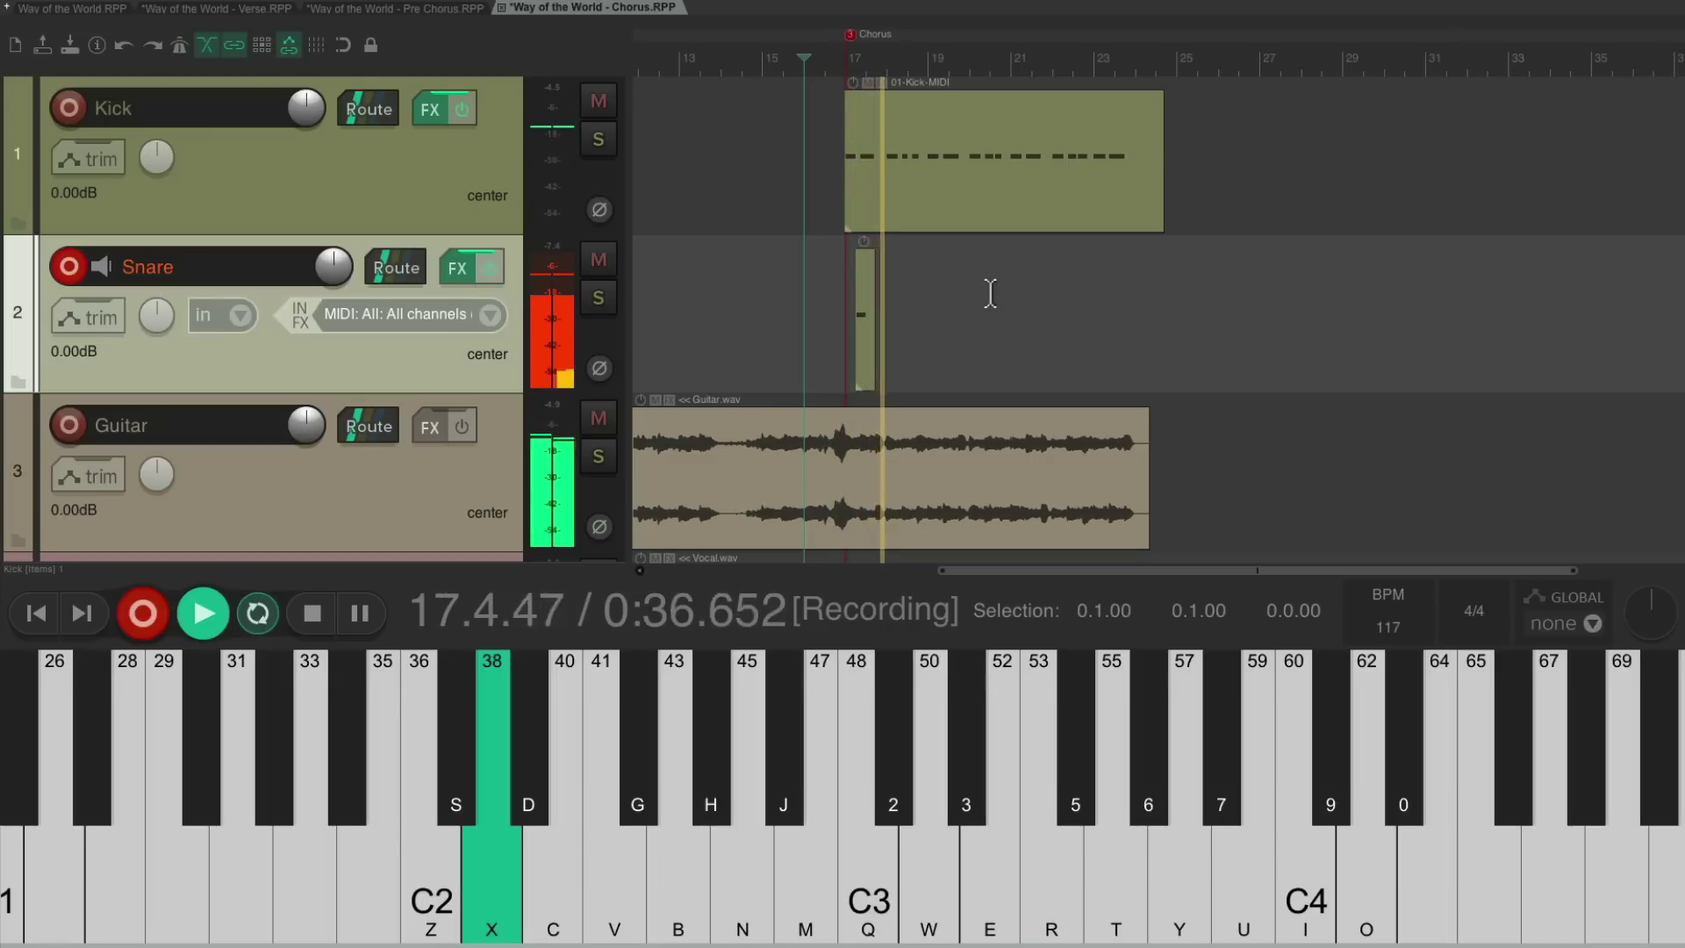
key("x")
key("x")
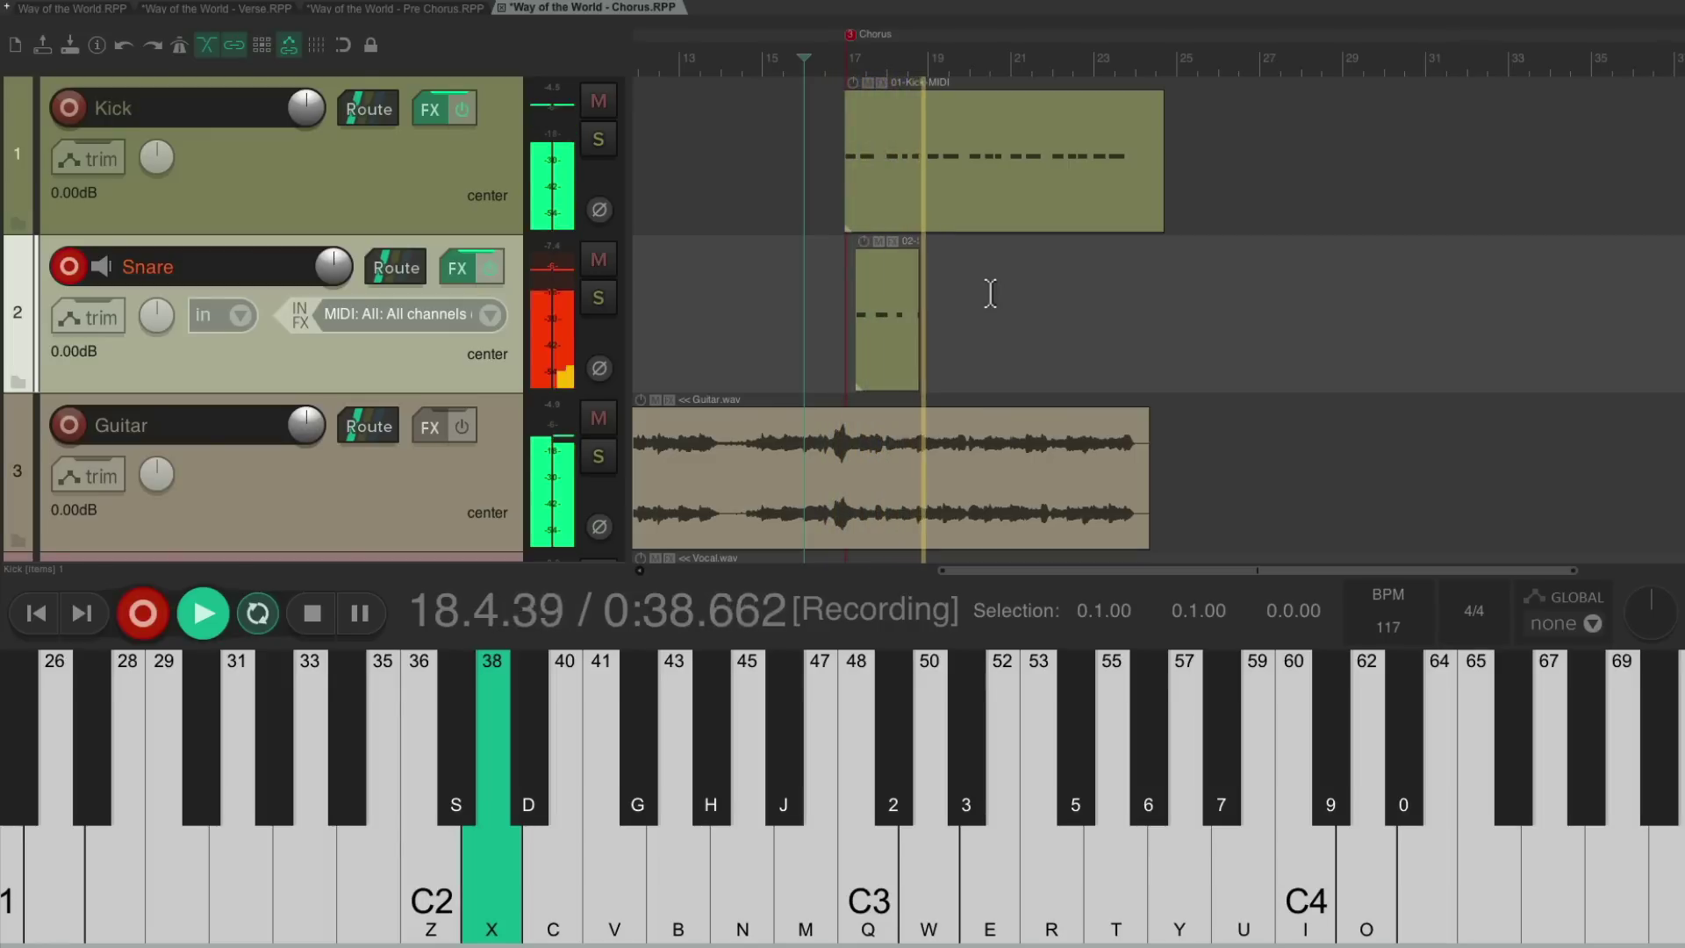
key("x")
key("x")
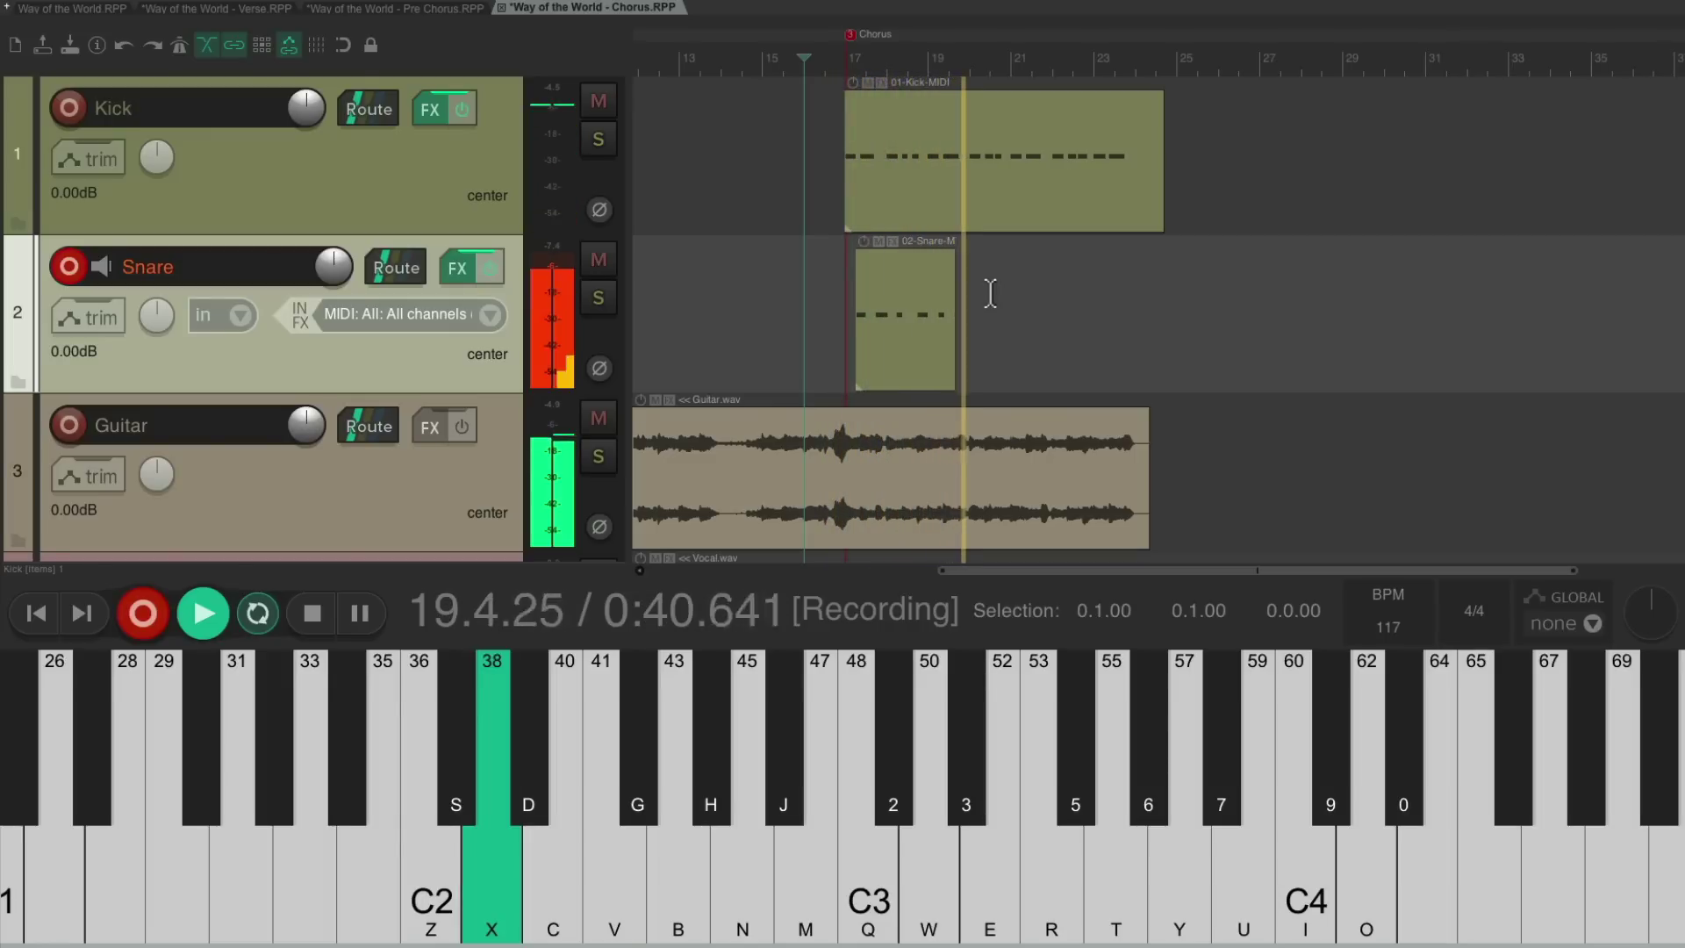
key("x")
key("x")
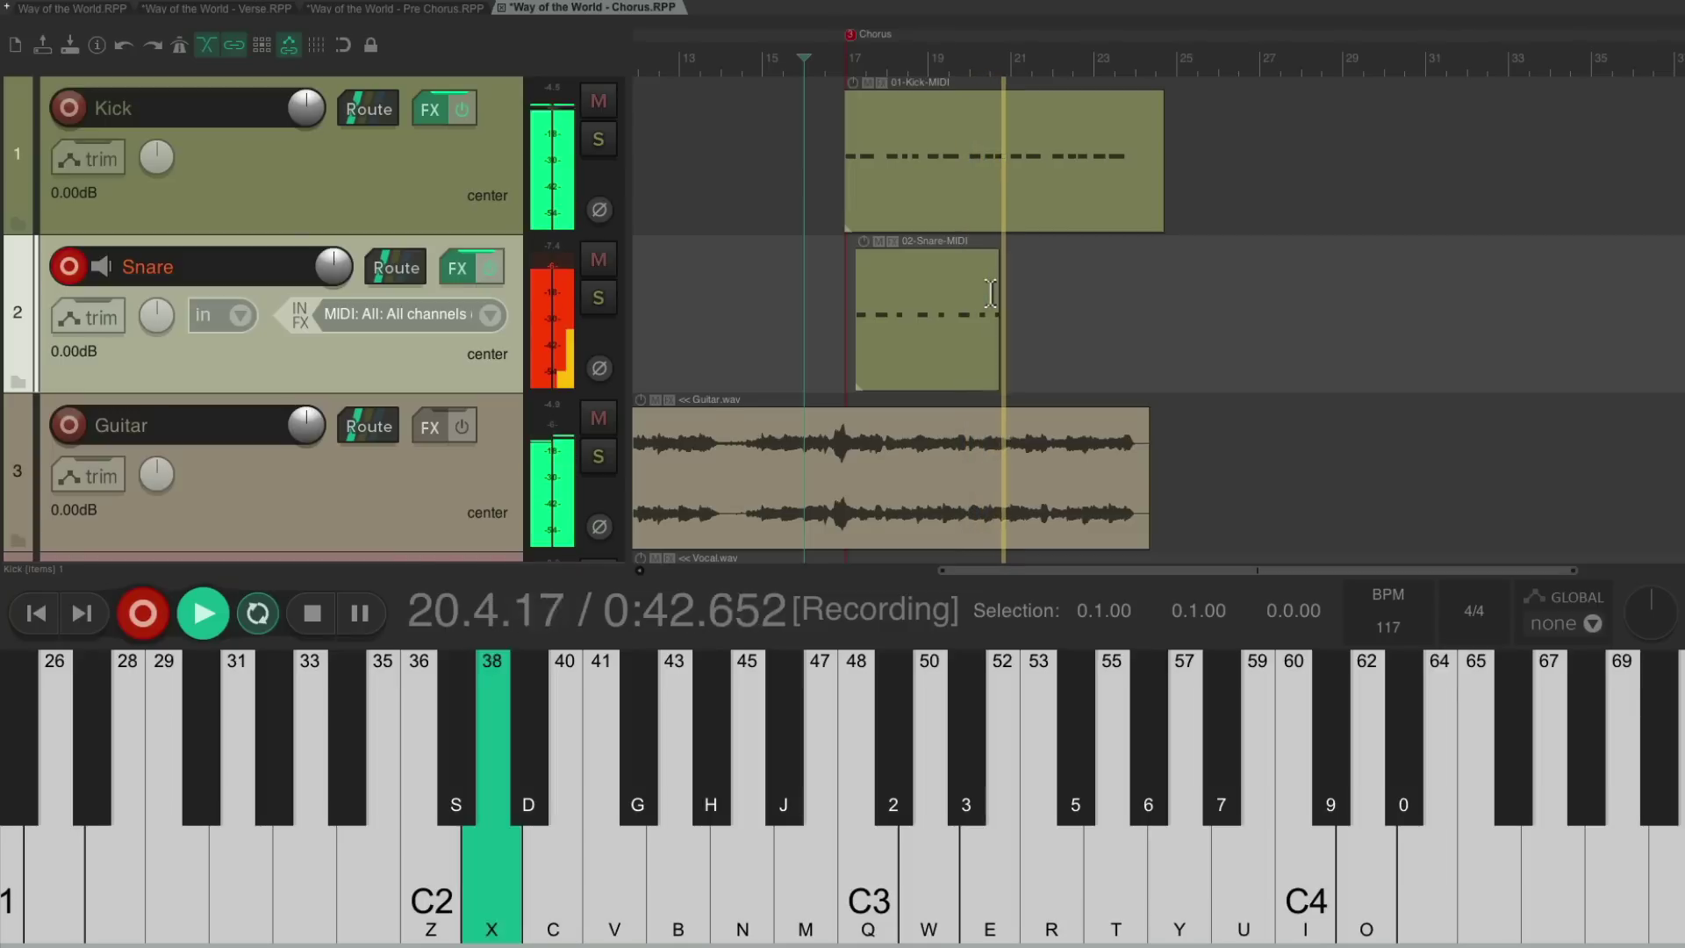
key("x")
key("x")
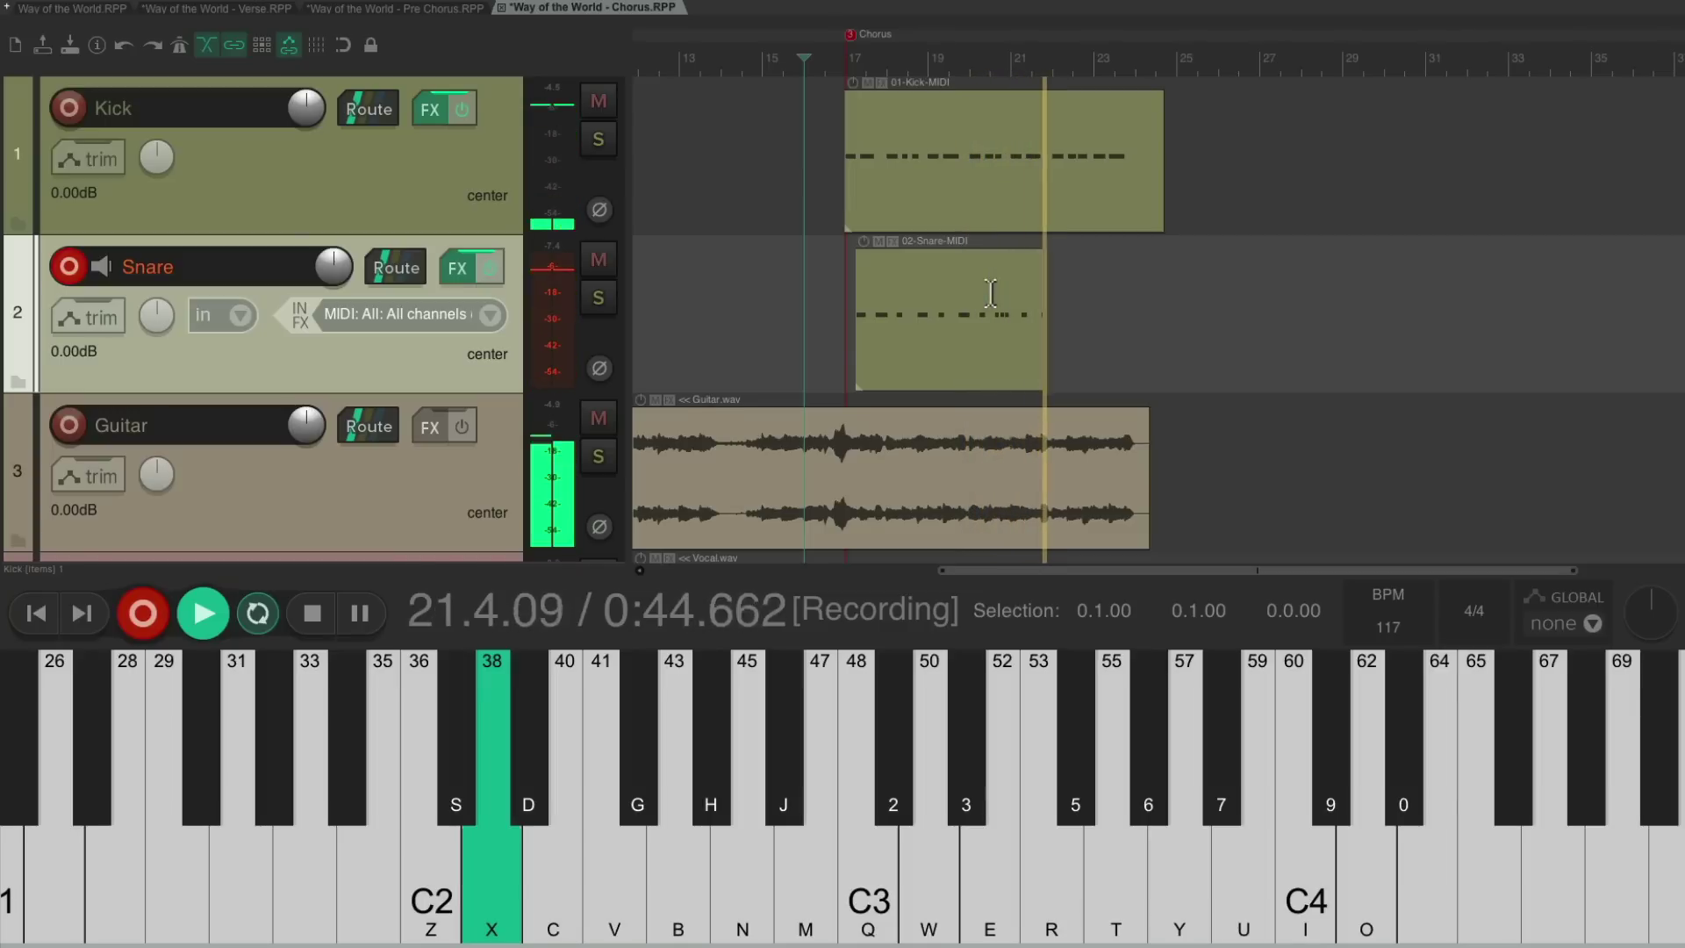
key("x")
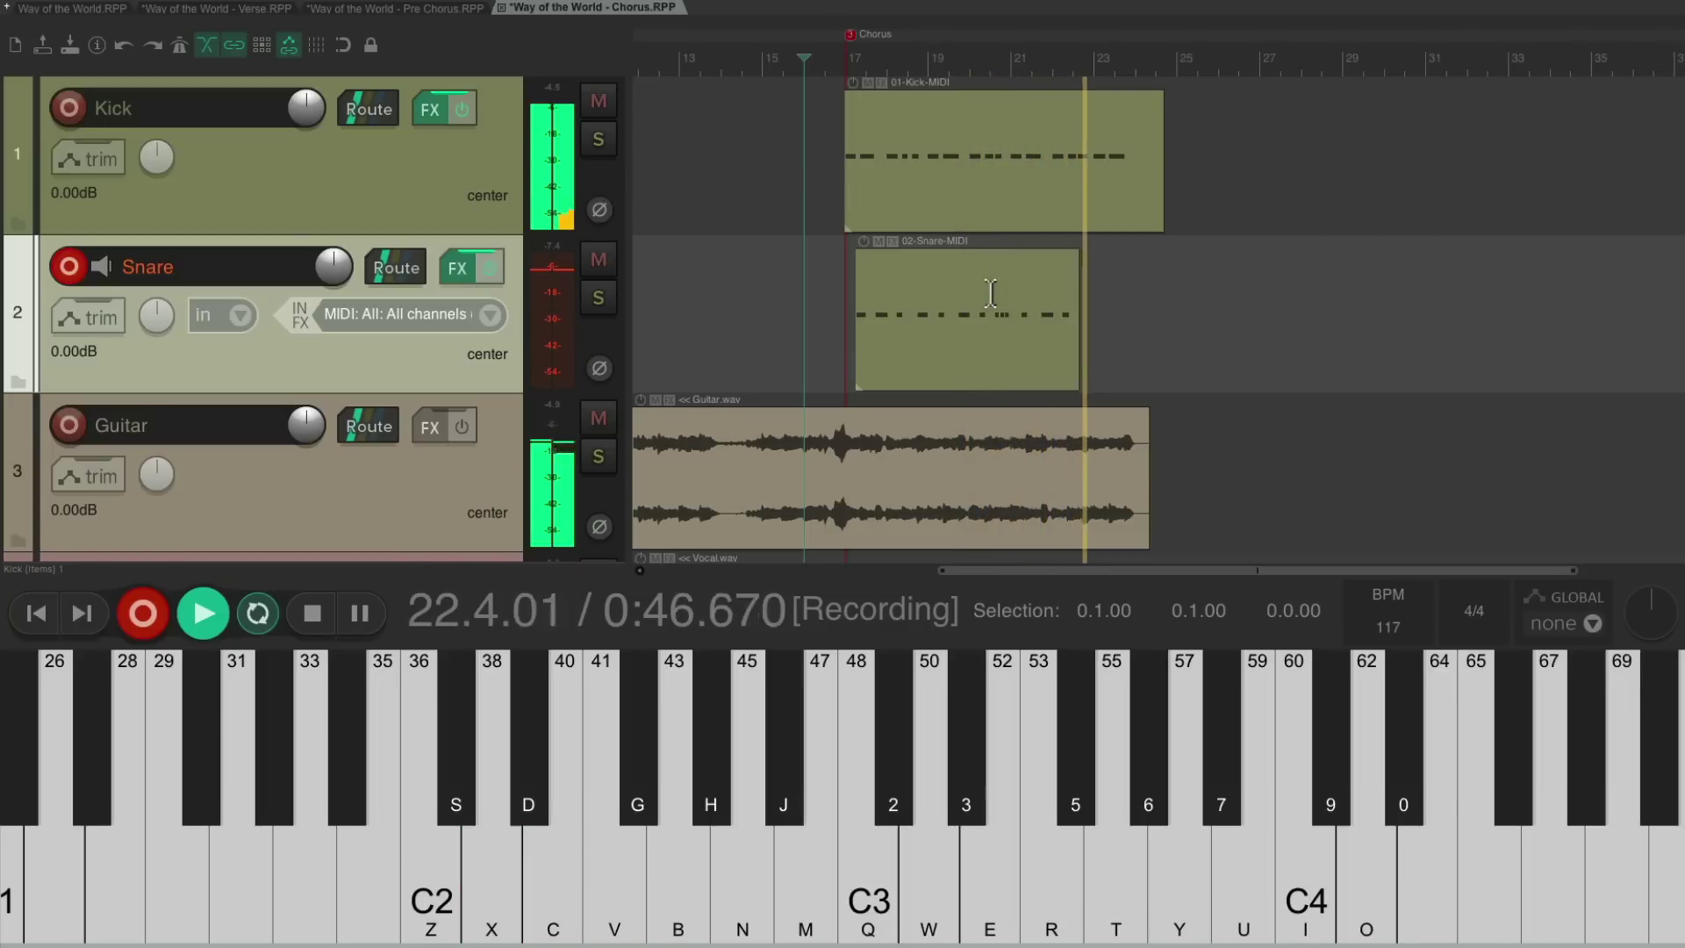
key("x")
key("x")
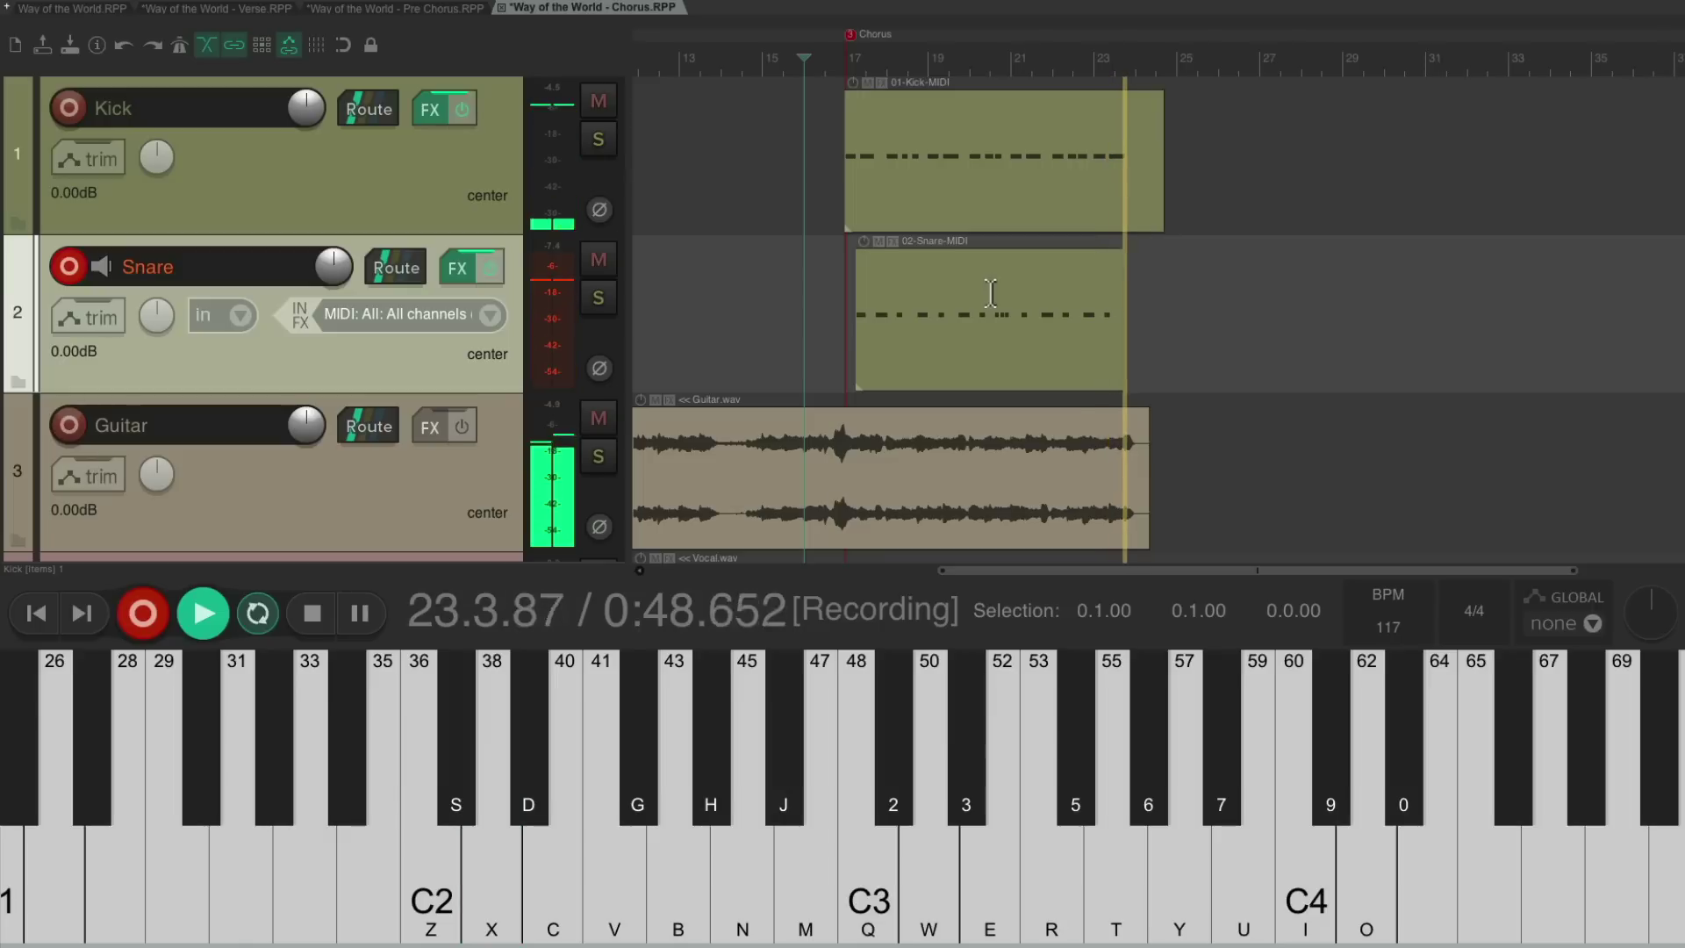
key("x")
key("space")
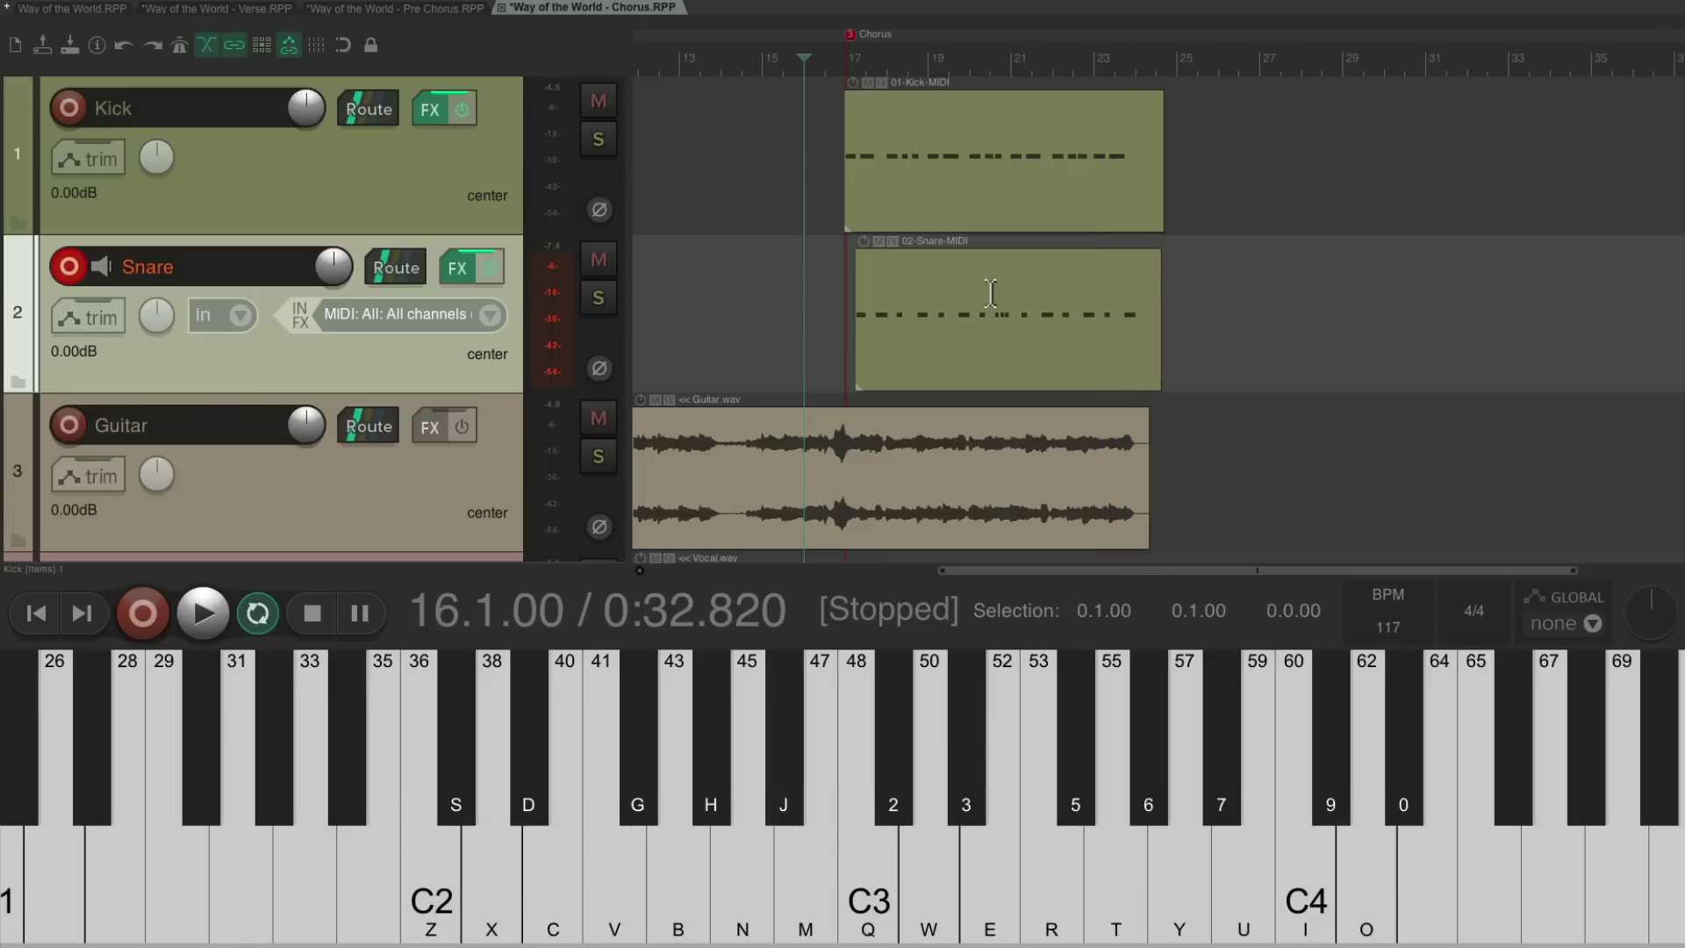
left_click(69, 266)
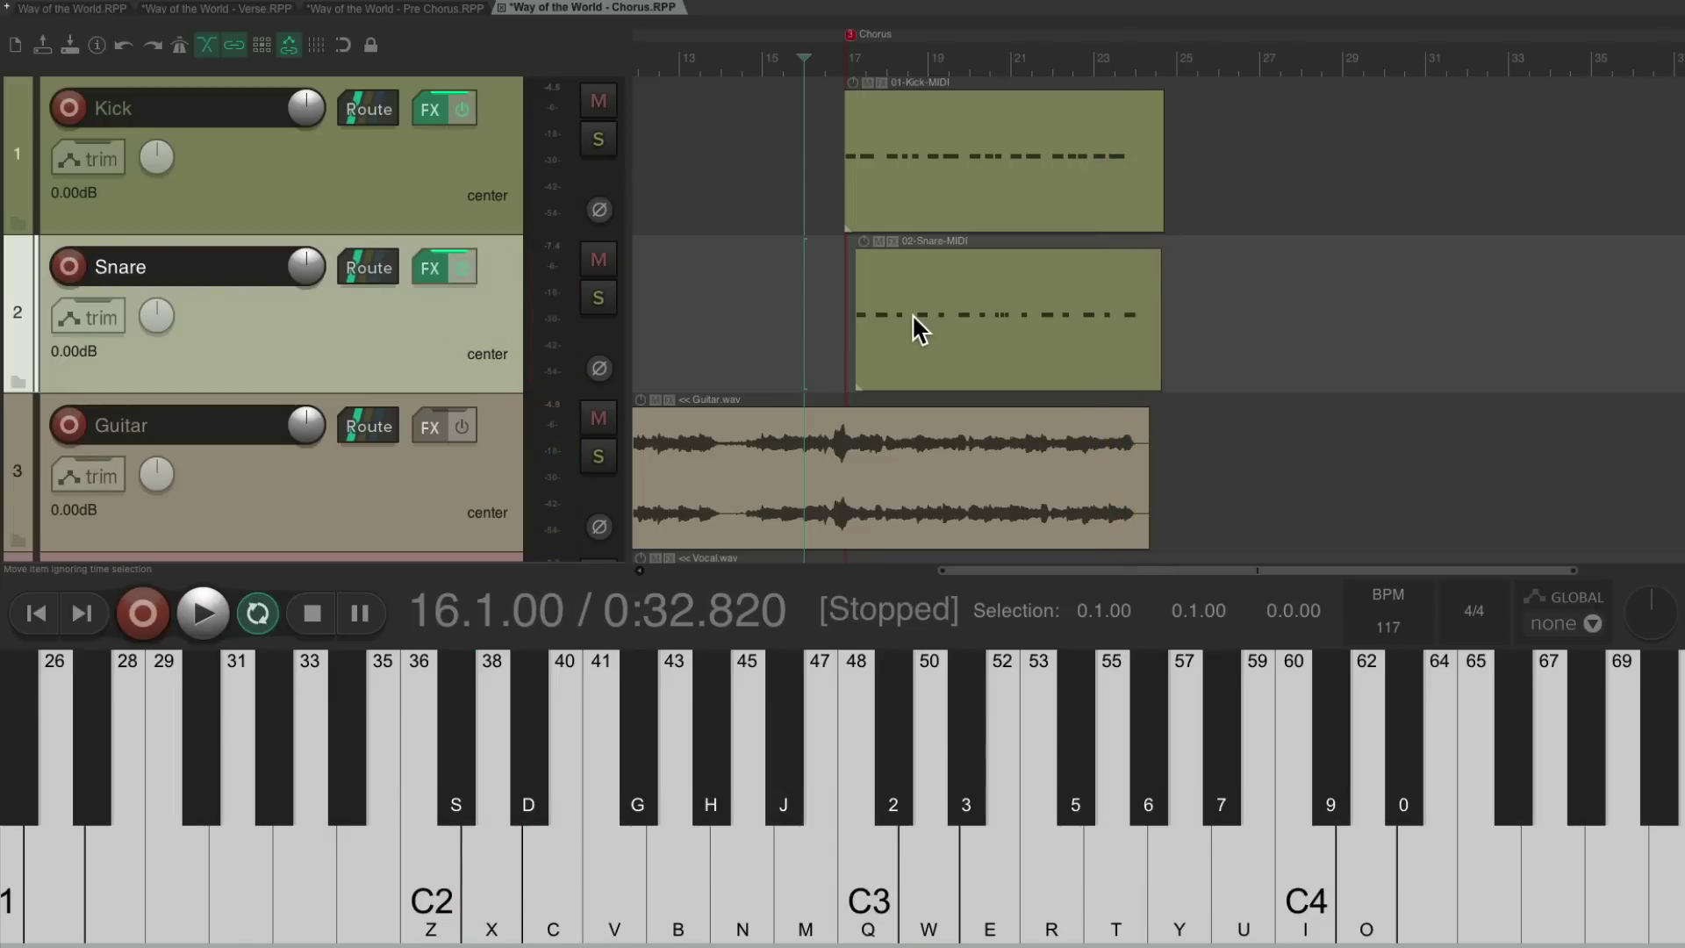
Preview Hi Hat.wav and Open Hat.wav, and insert Hi Hat.wav into a sample player on a new track below Snare
key("super+alt+x")
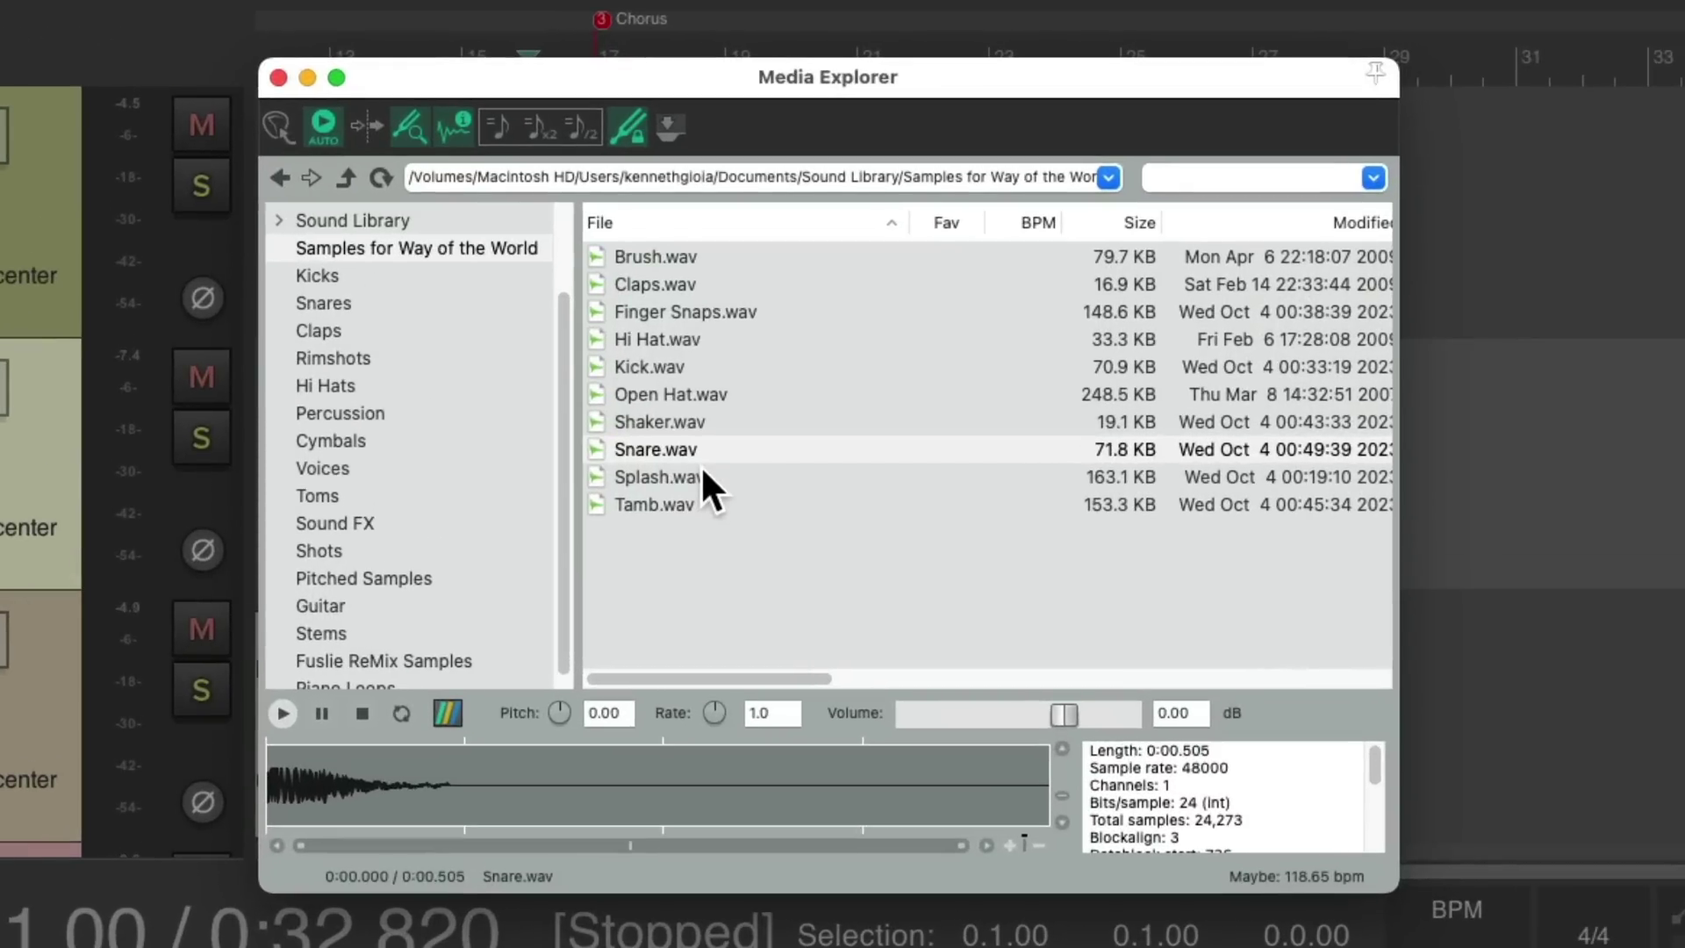
left_click(723, 341)
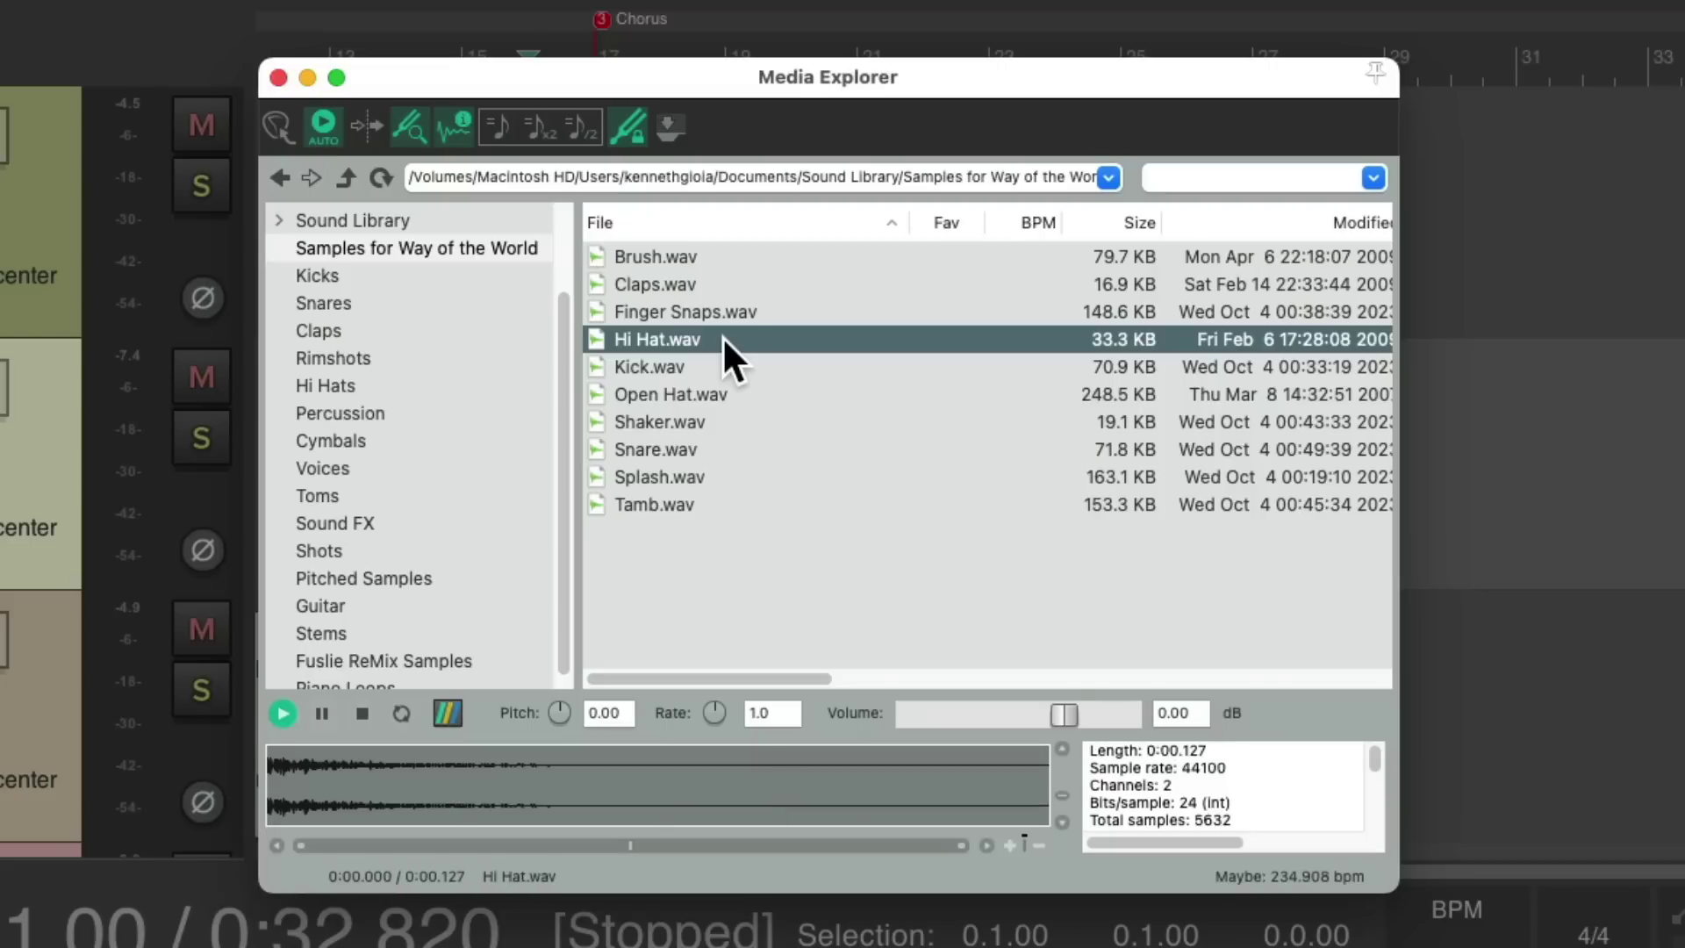
left_click(756, 391)
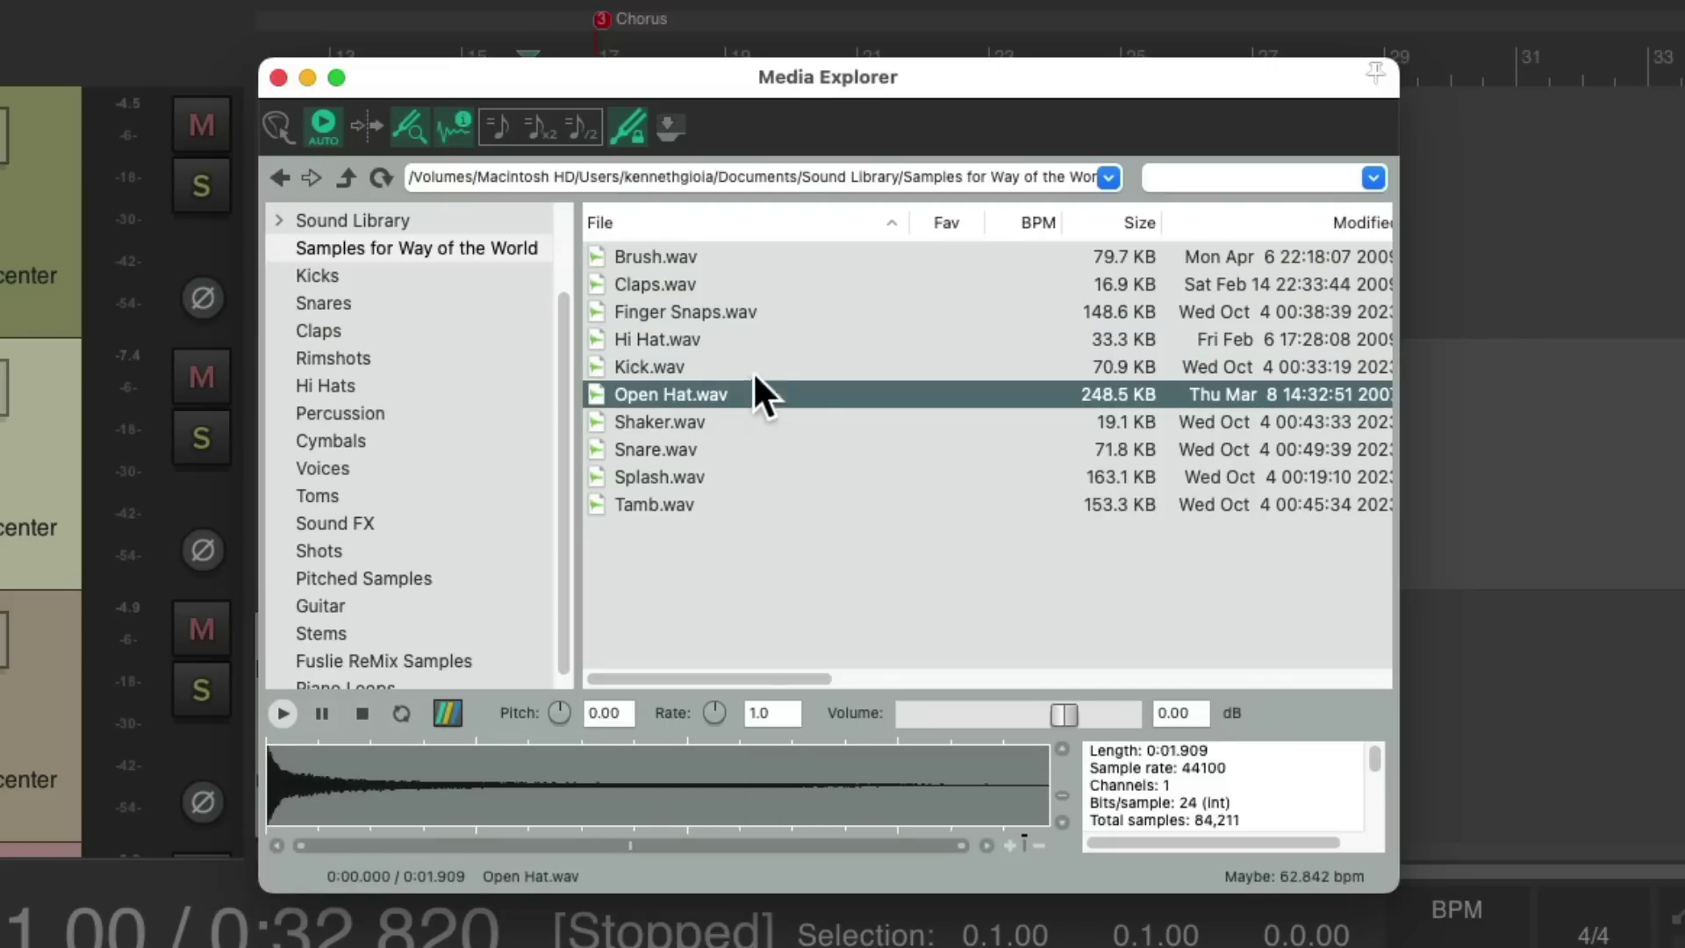
left_click(637, 337)
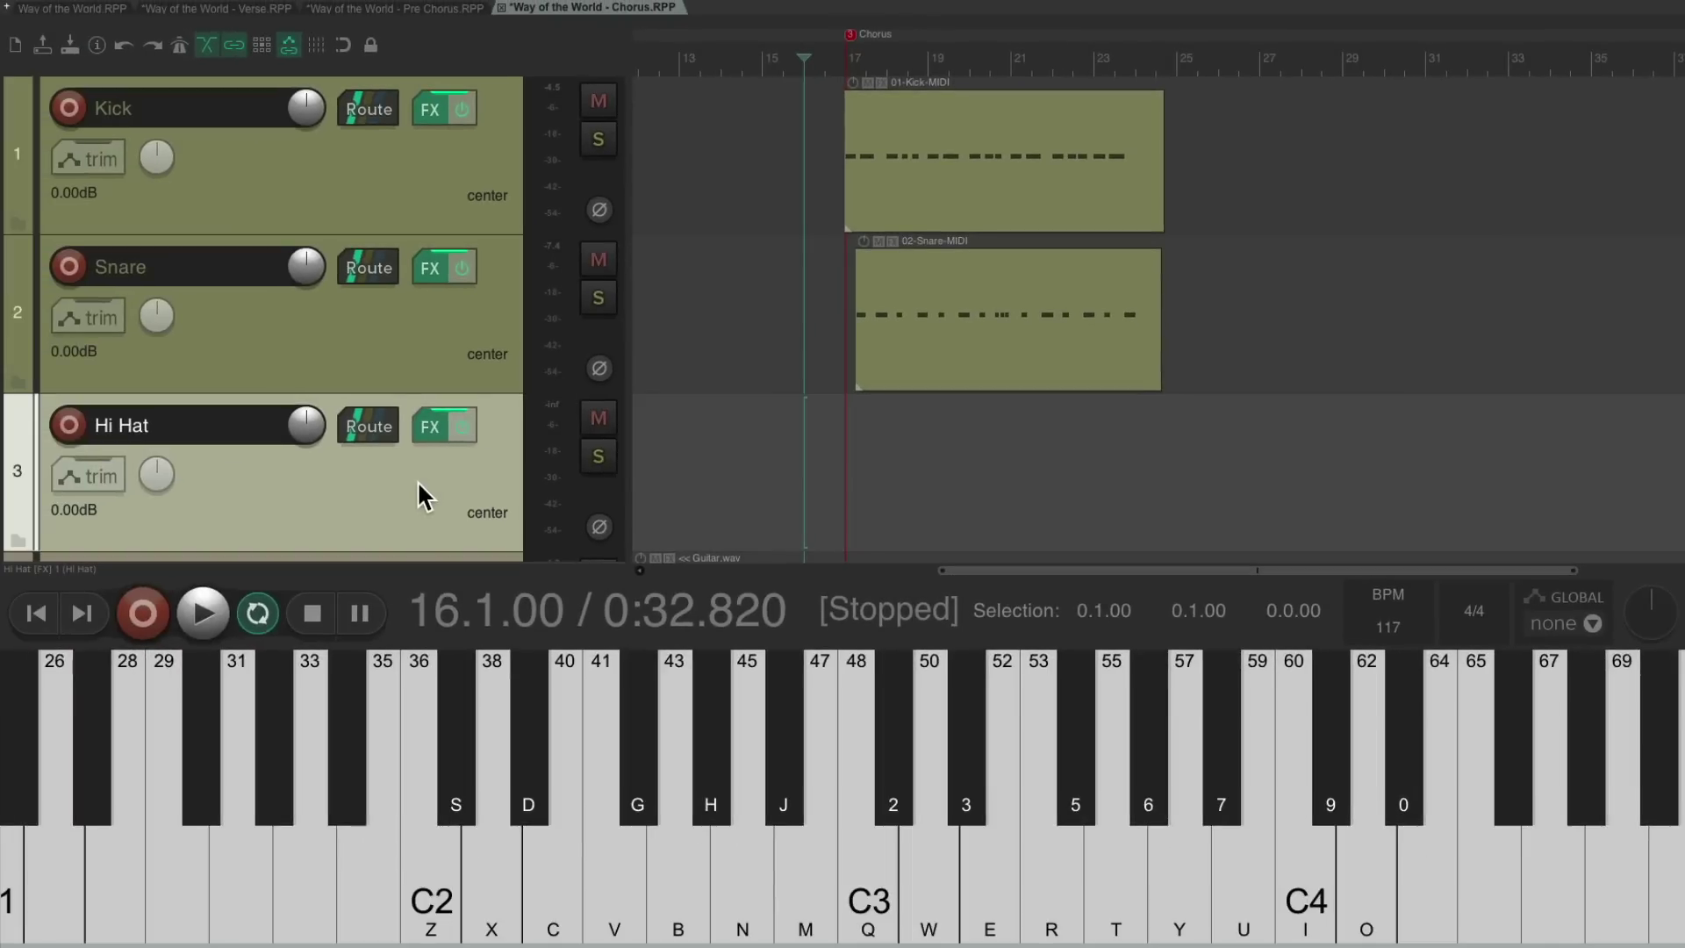
Duplicate the Hi Hat track's sample player, load Open Hat.wav into the second instance and audition it
left_click(431, 427)
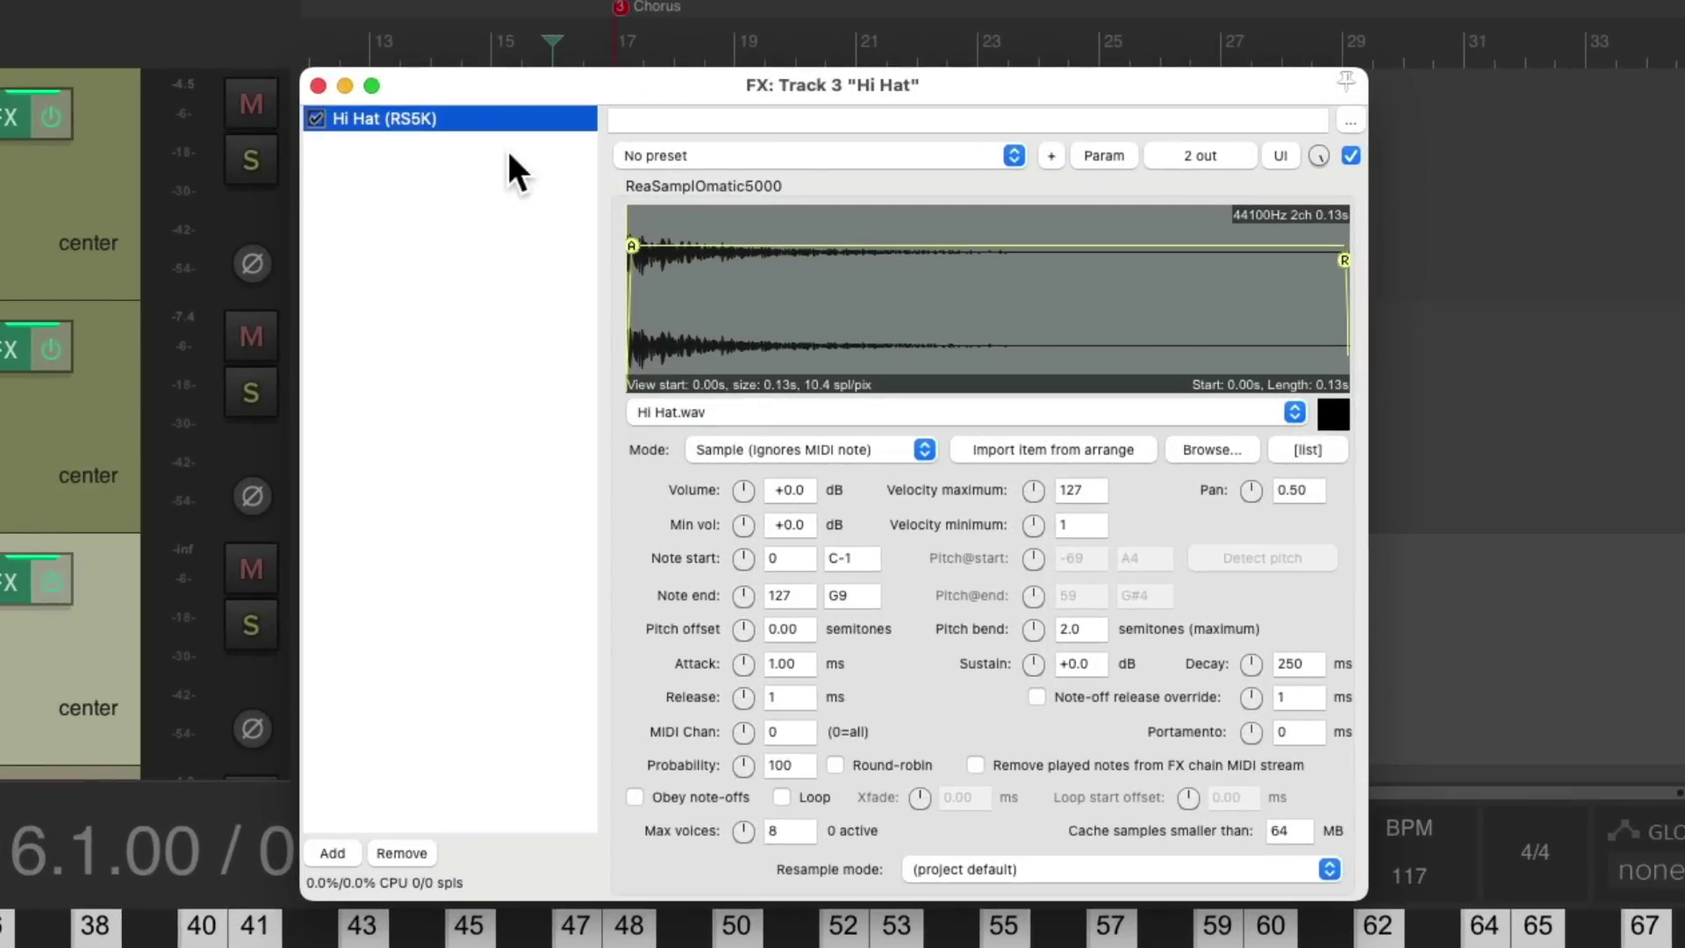
key("super+v")
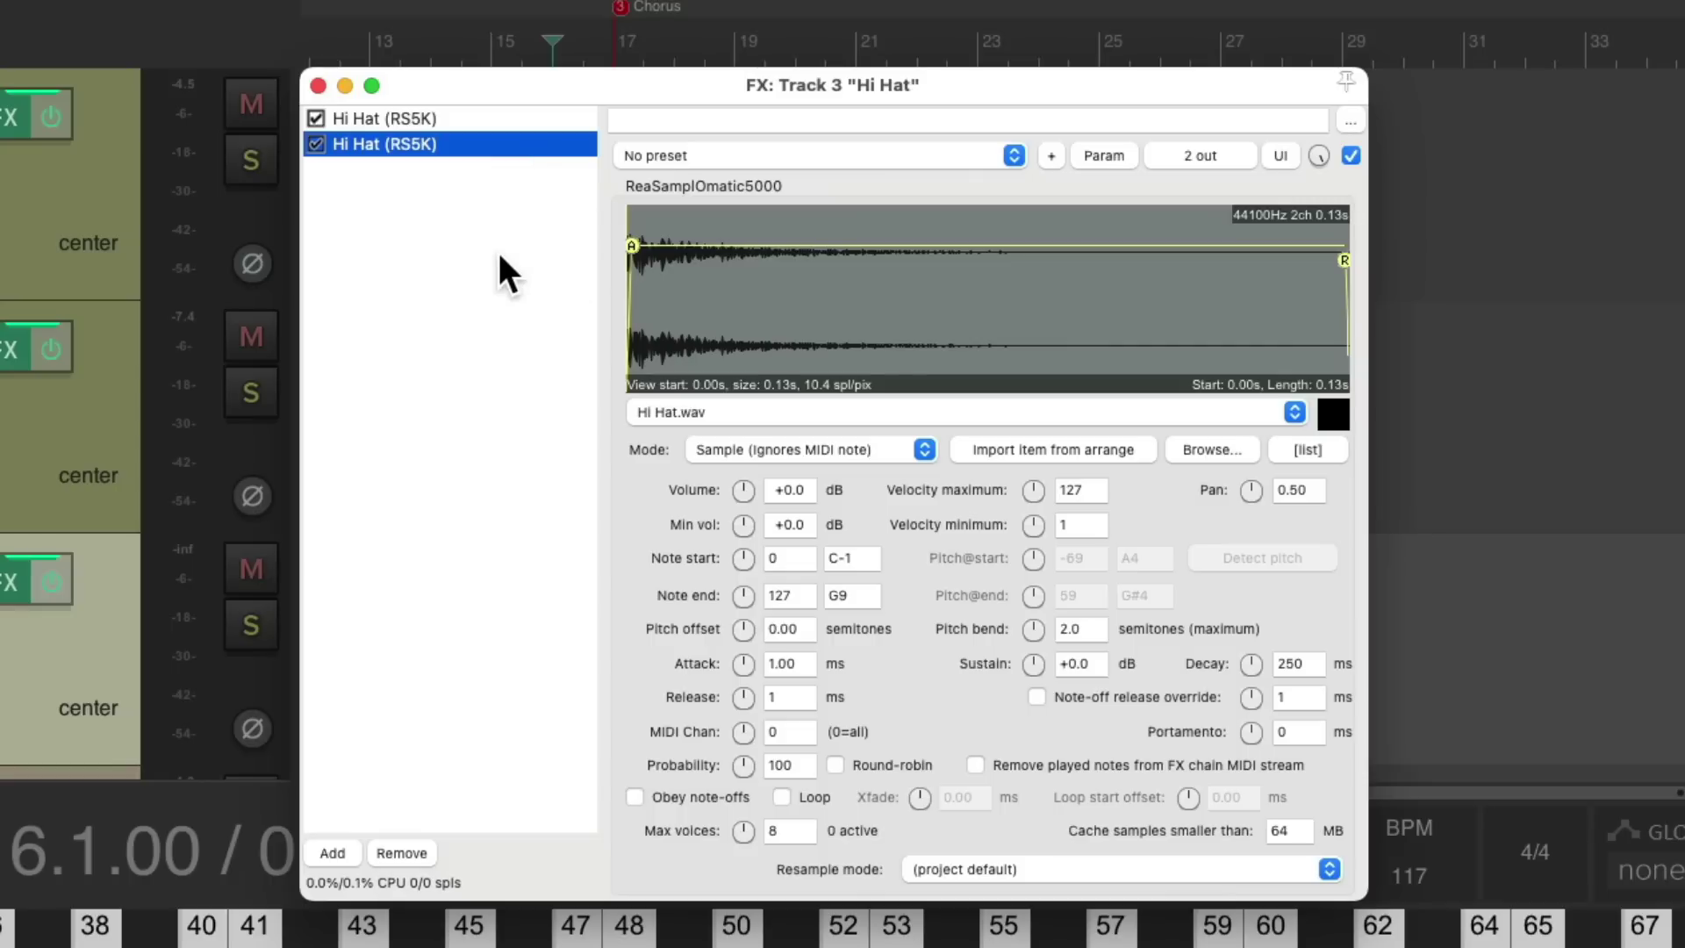
key("super+alt+x")
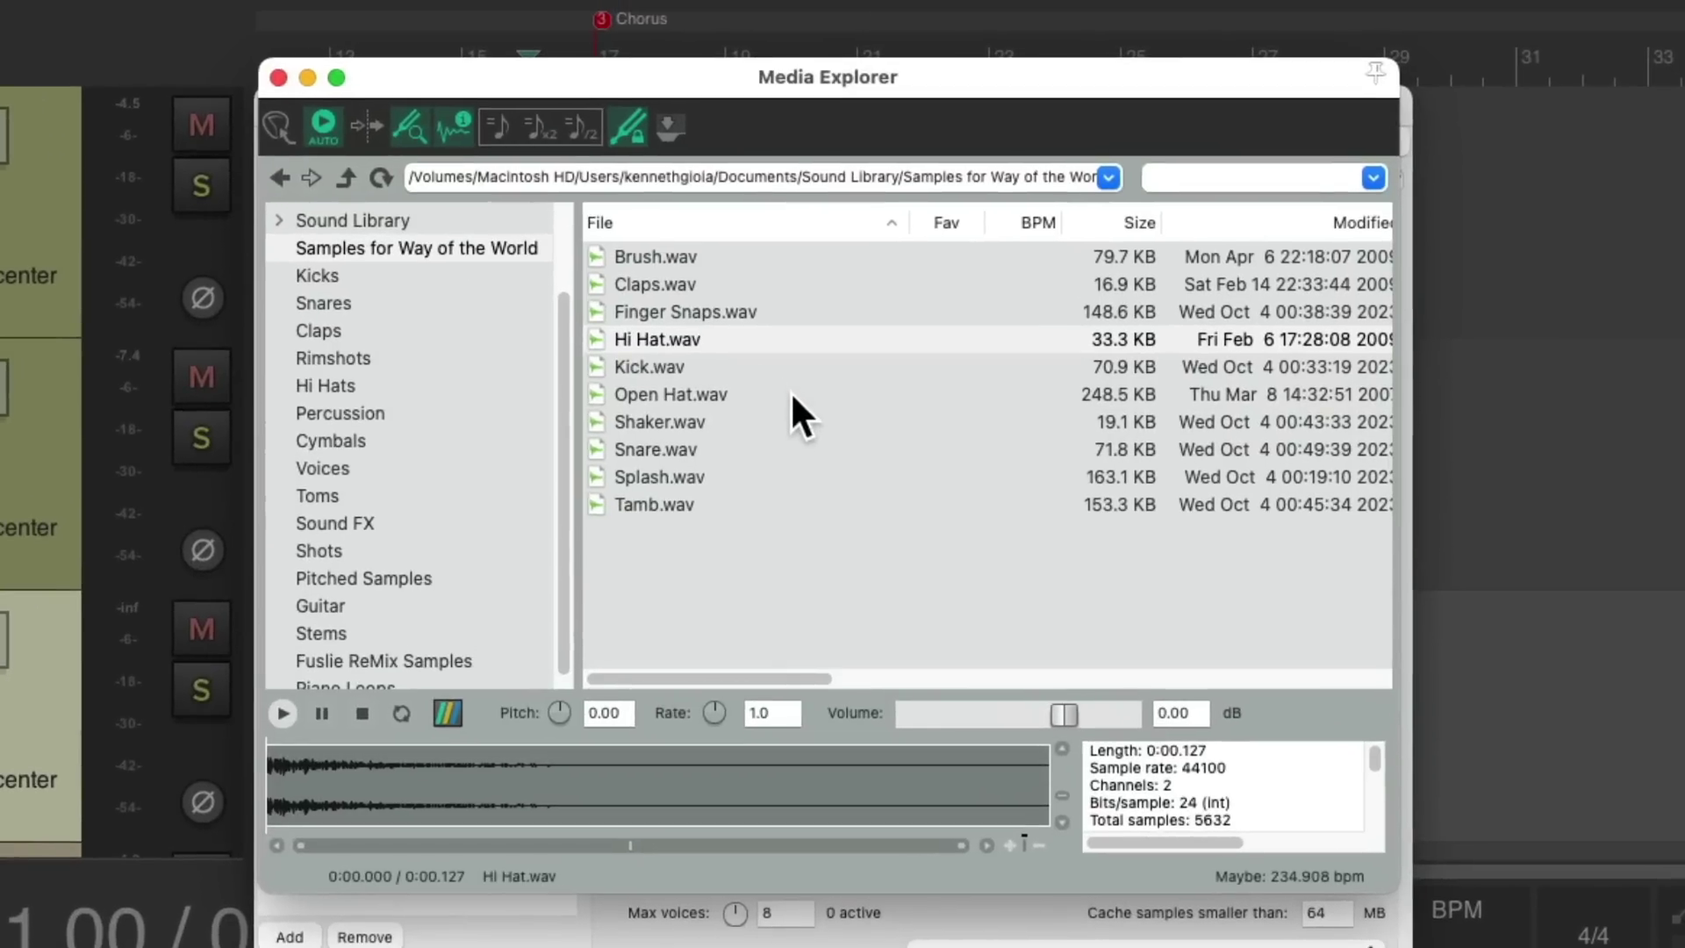
left_click(766, 392)
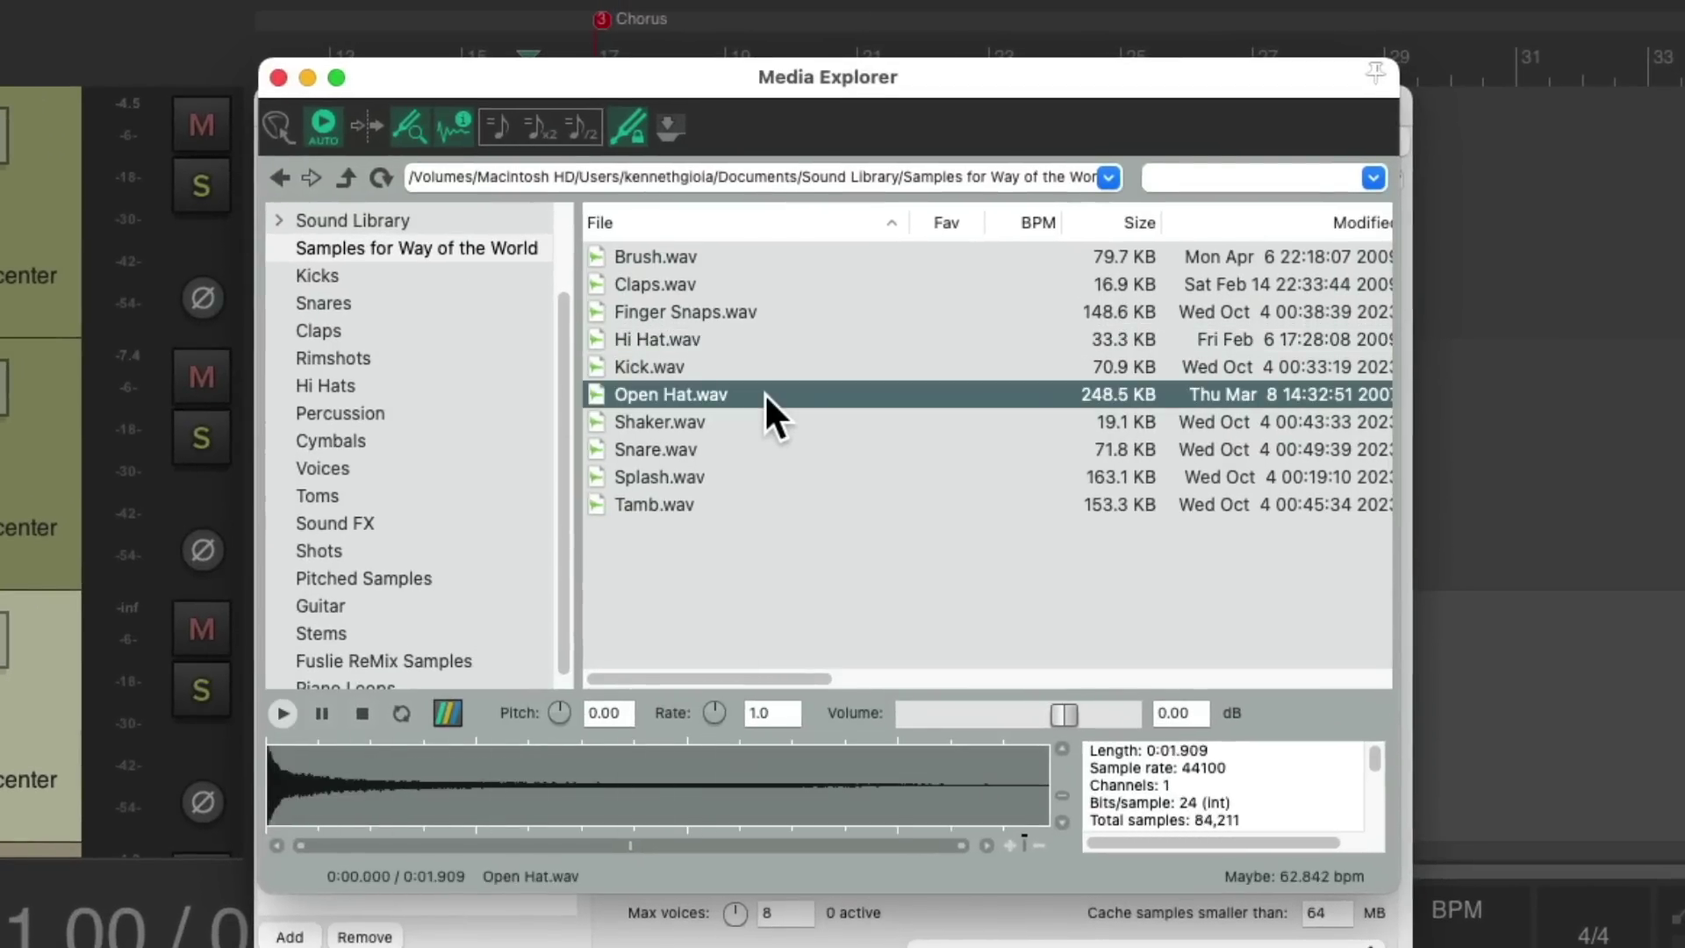
right_click(700, 391)
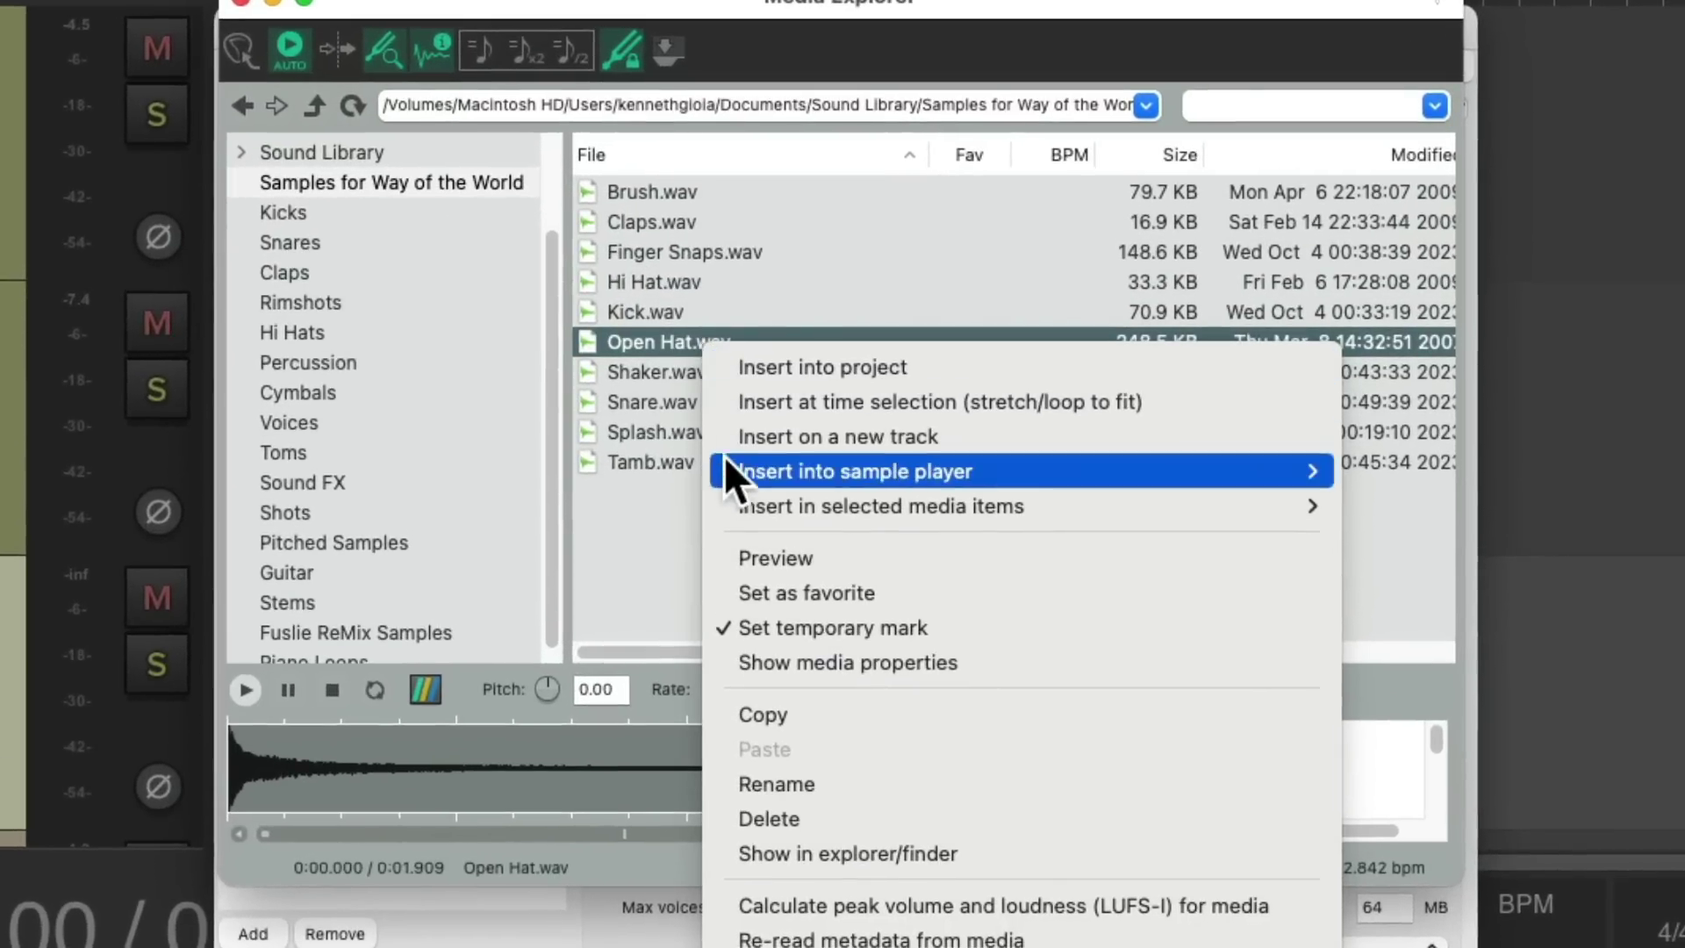
mouse_move(721, 509)
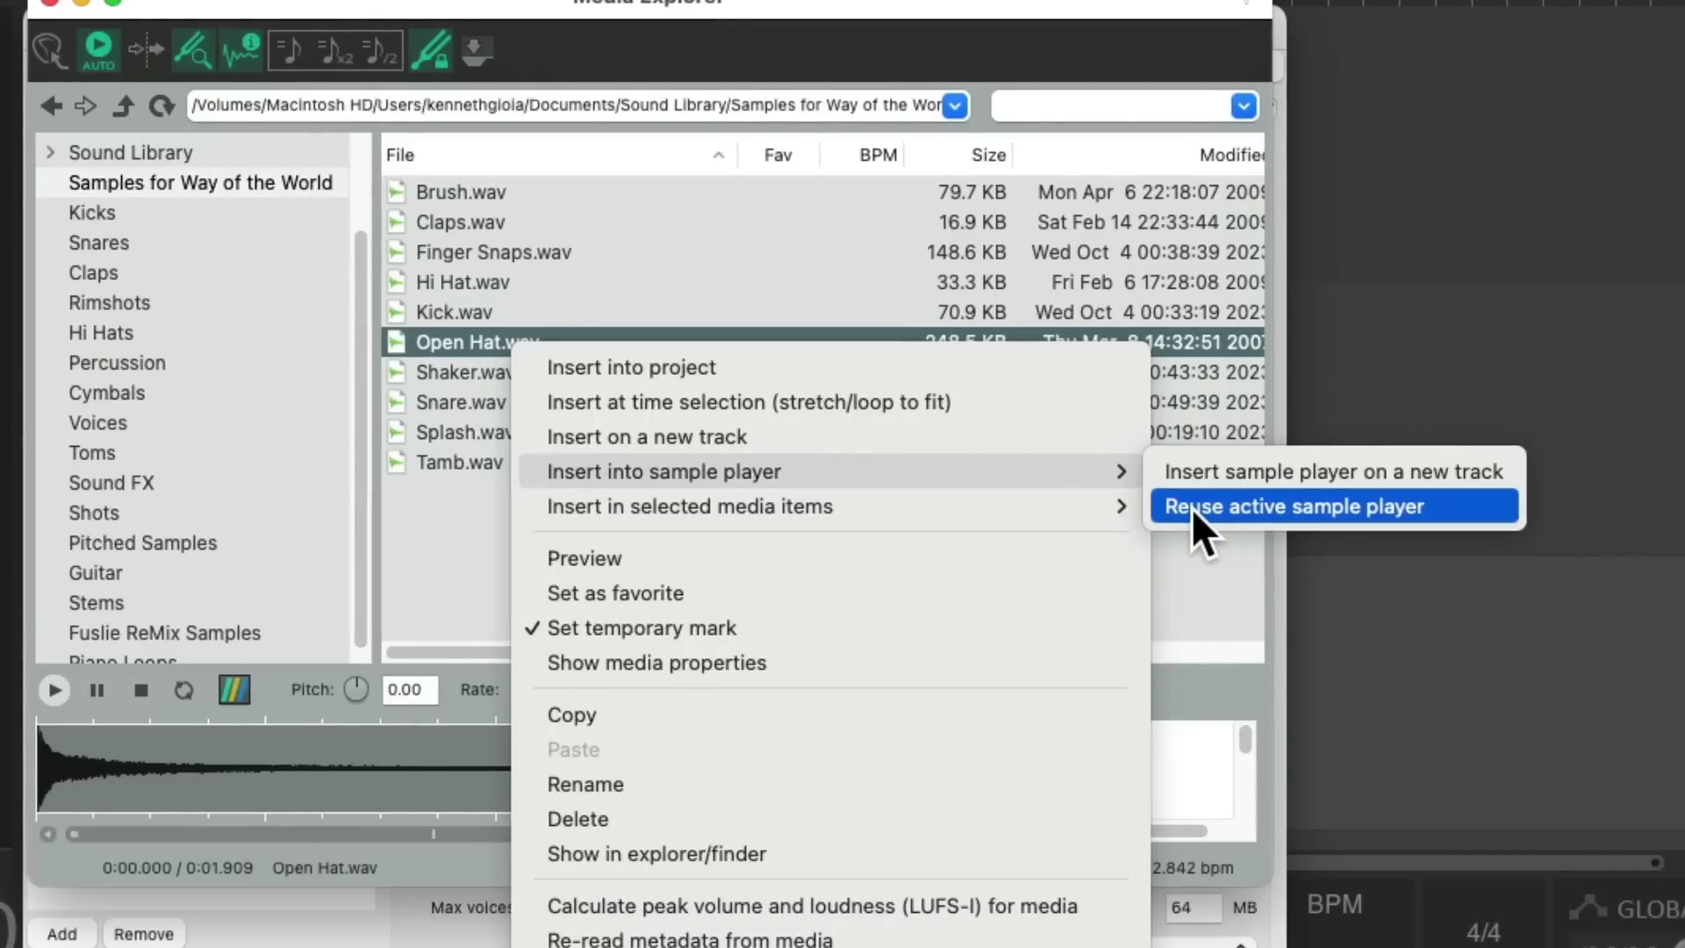
left_click(1191, 508)
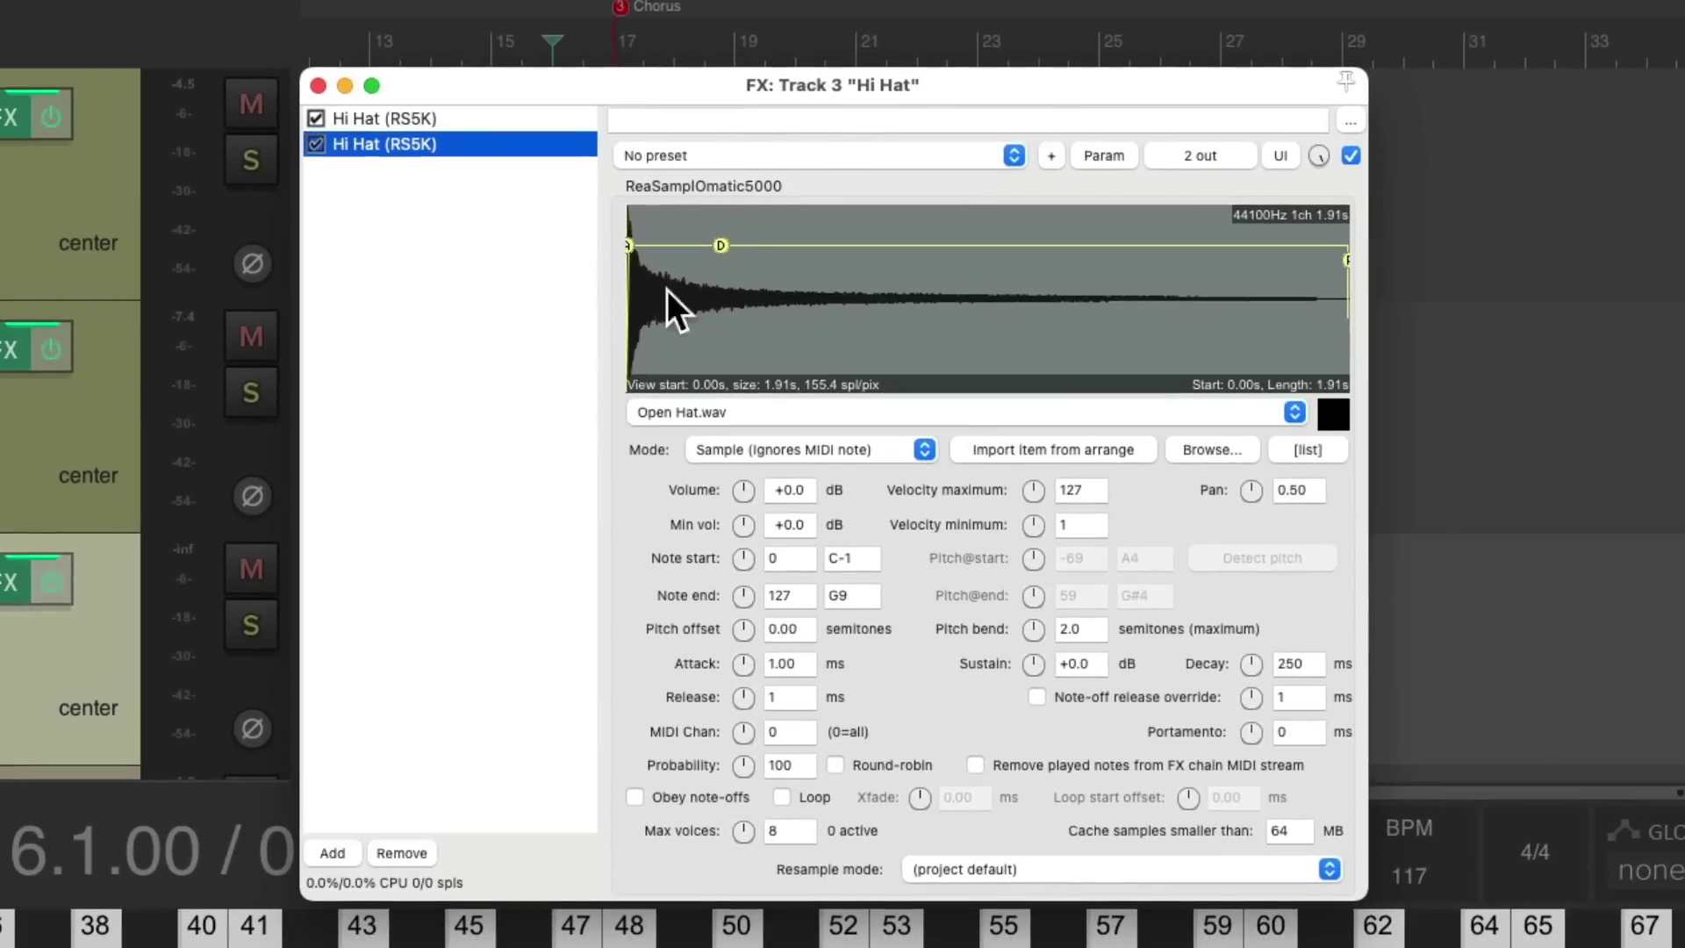
left_click(1335, 419)
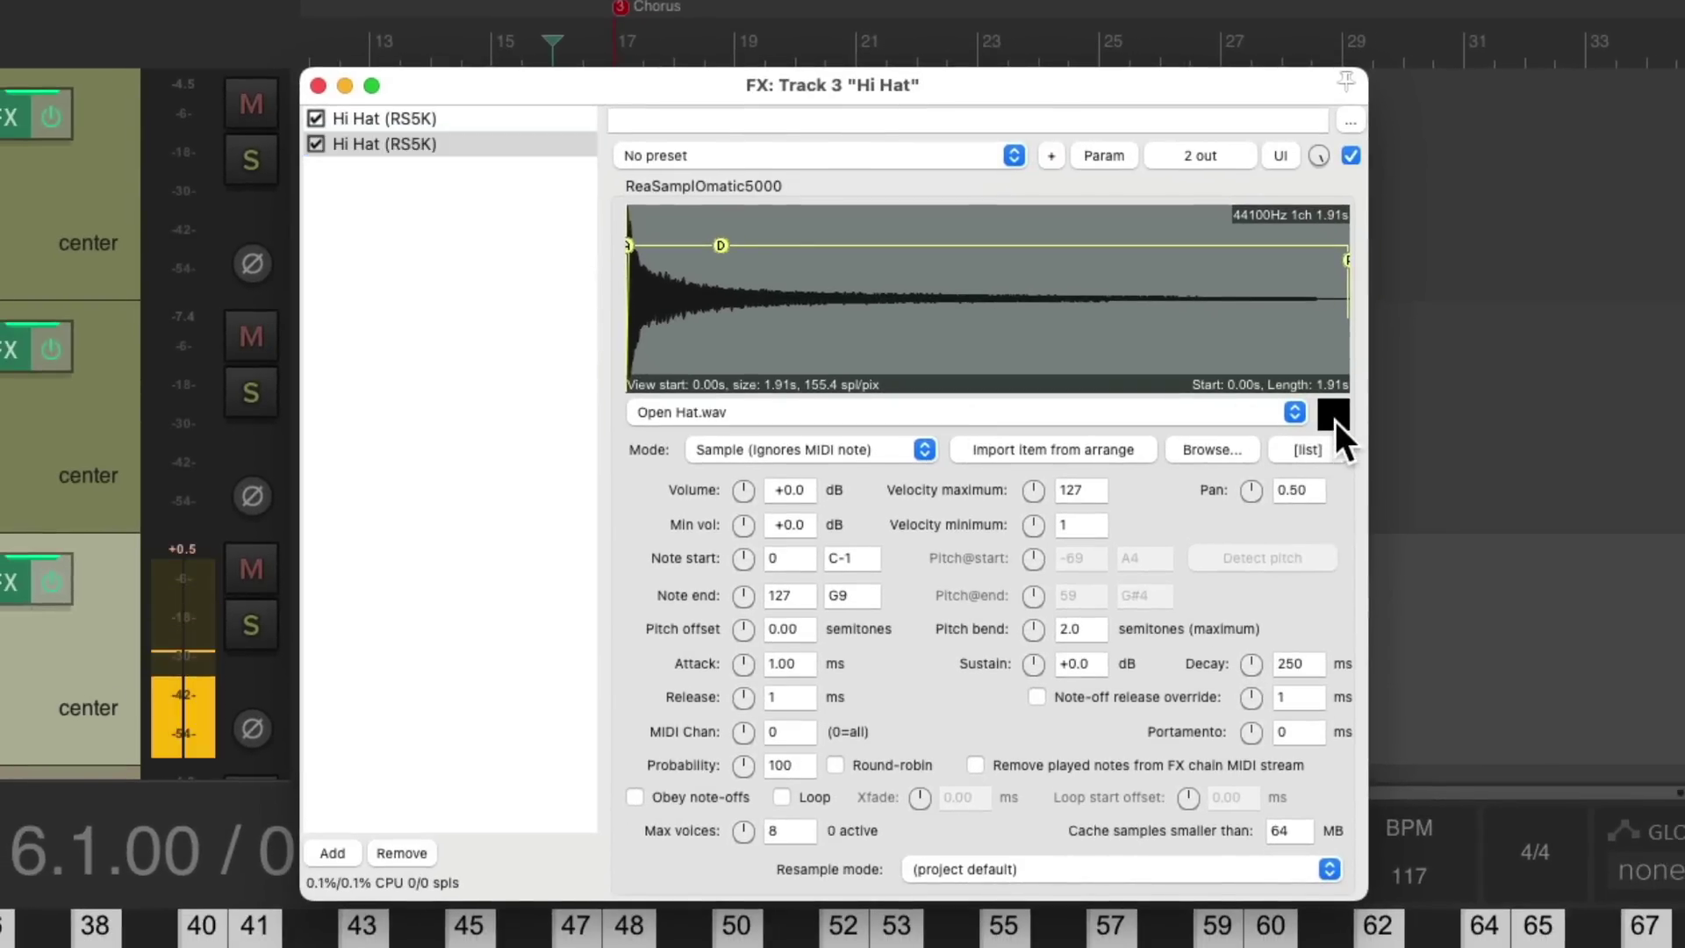
Audition the Hi Hat sampler, restrict its note range to 42 only, and lower its minimum volume to -inf
left_click(486, 117)
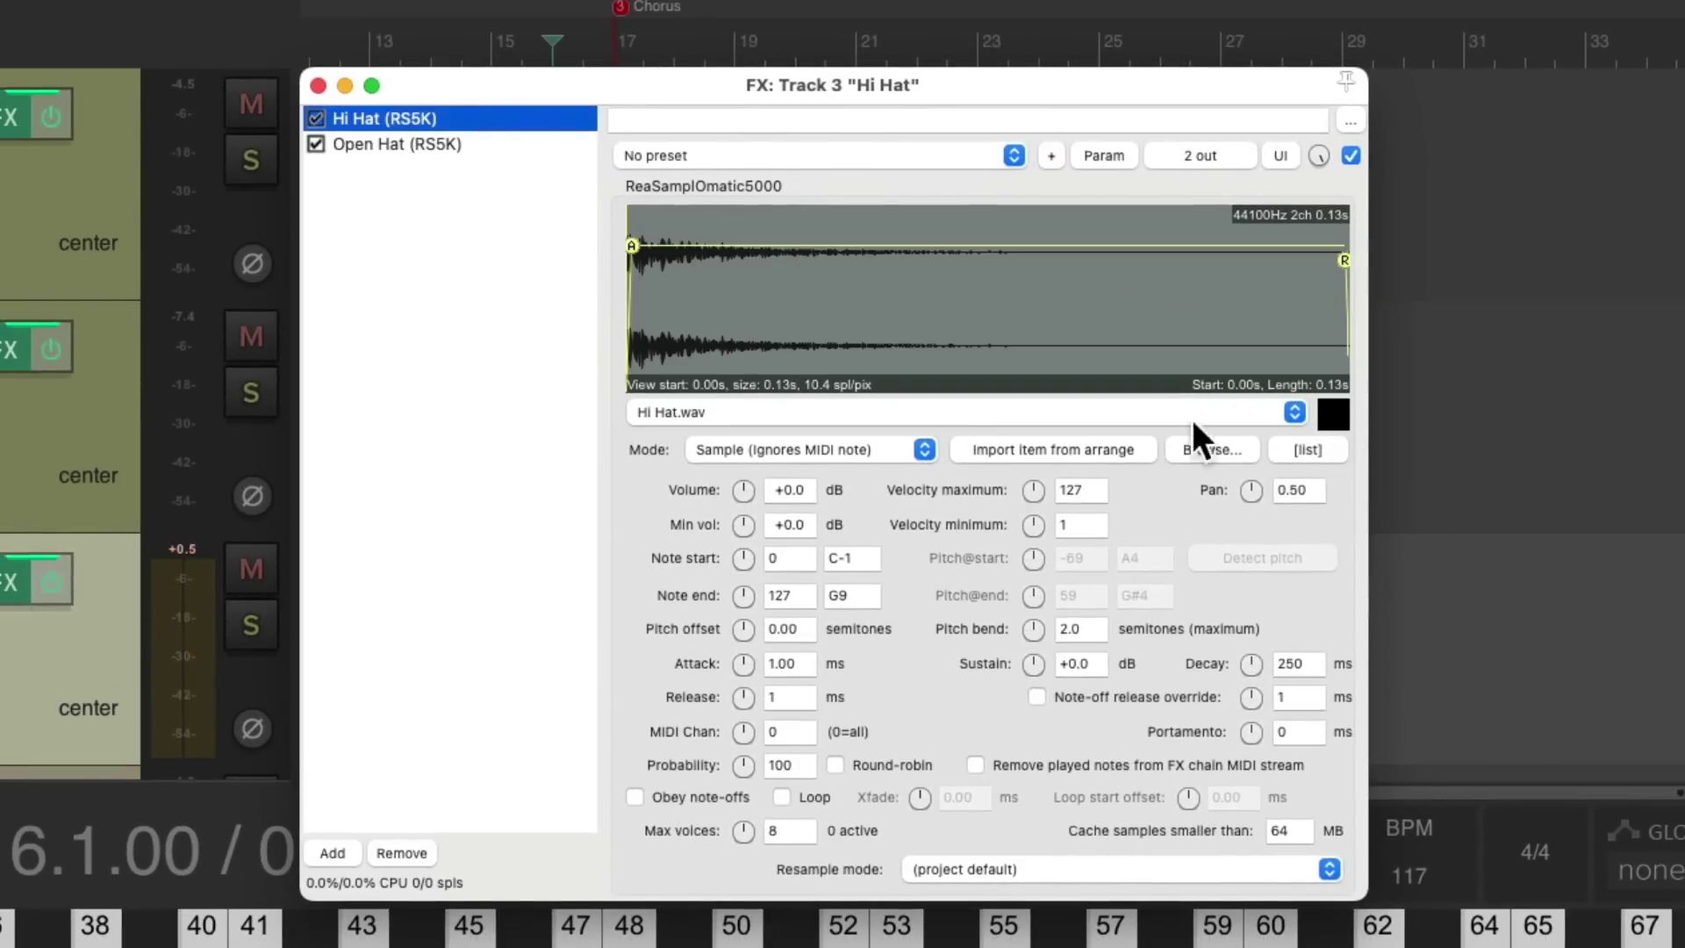
left_click(1326, 412)
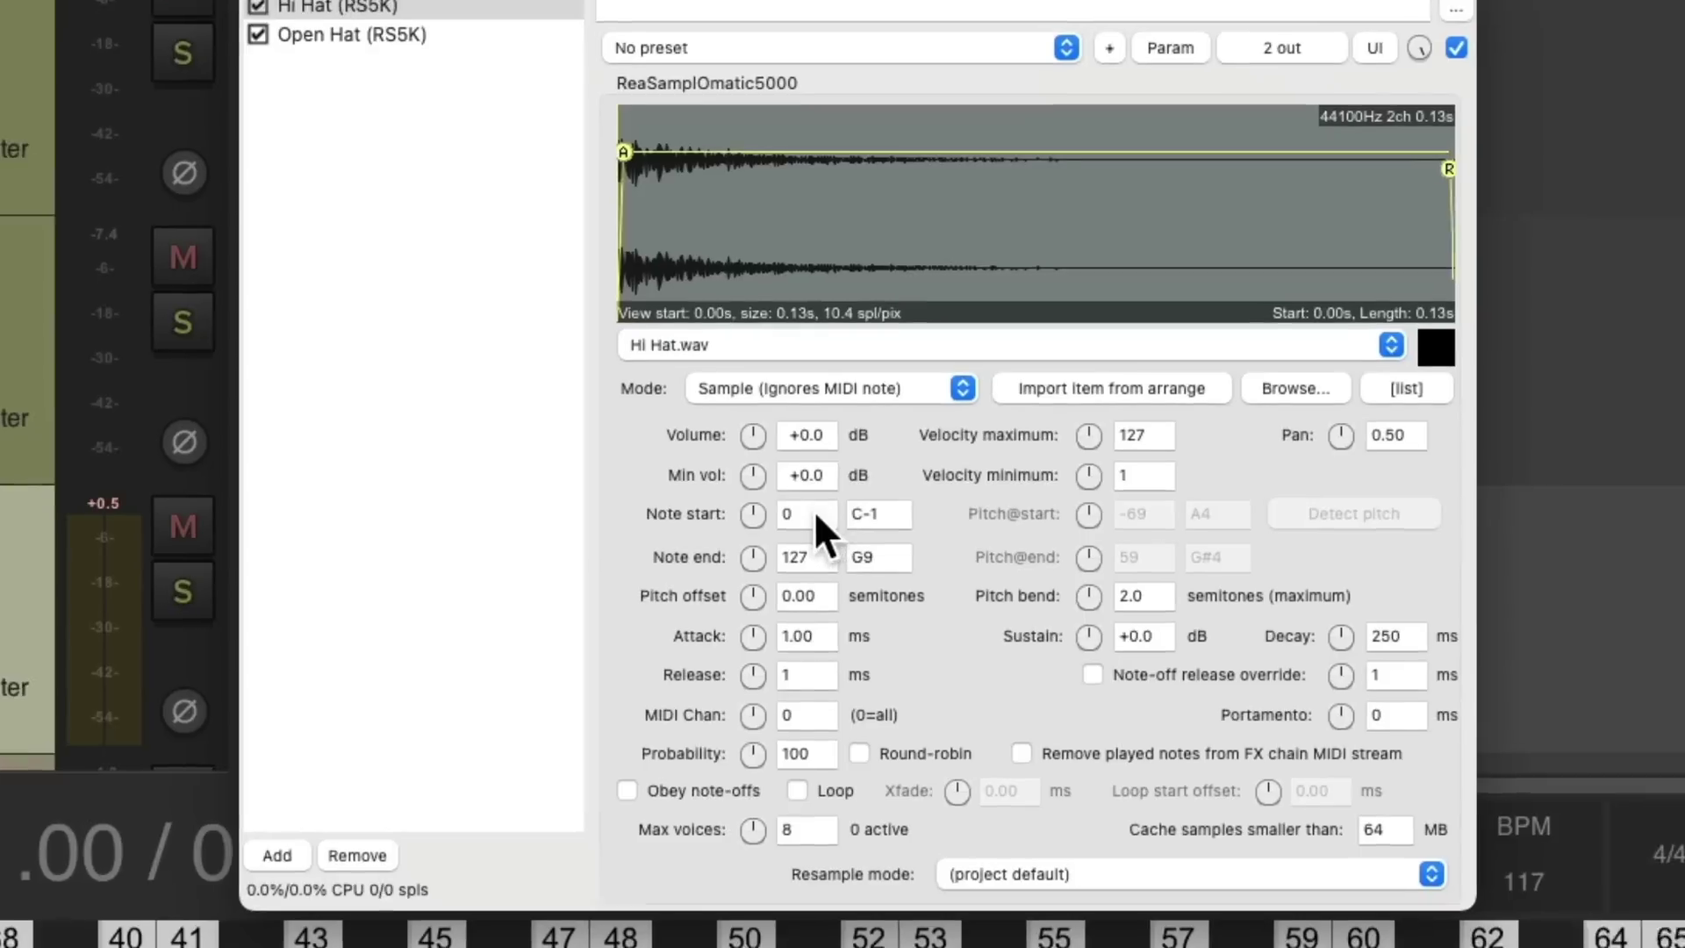
double_click(793, 558)
type("42")
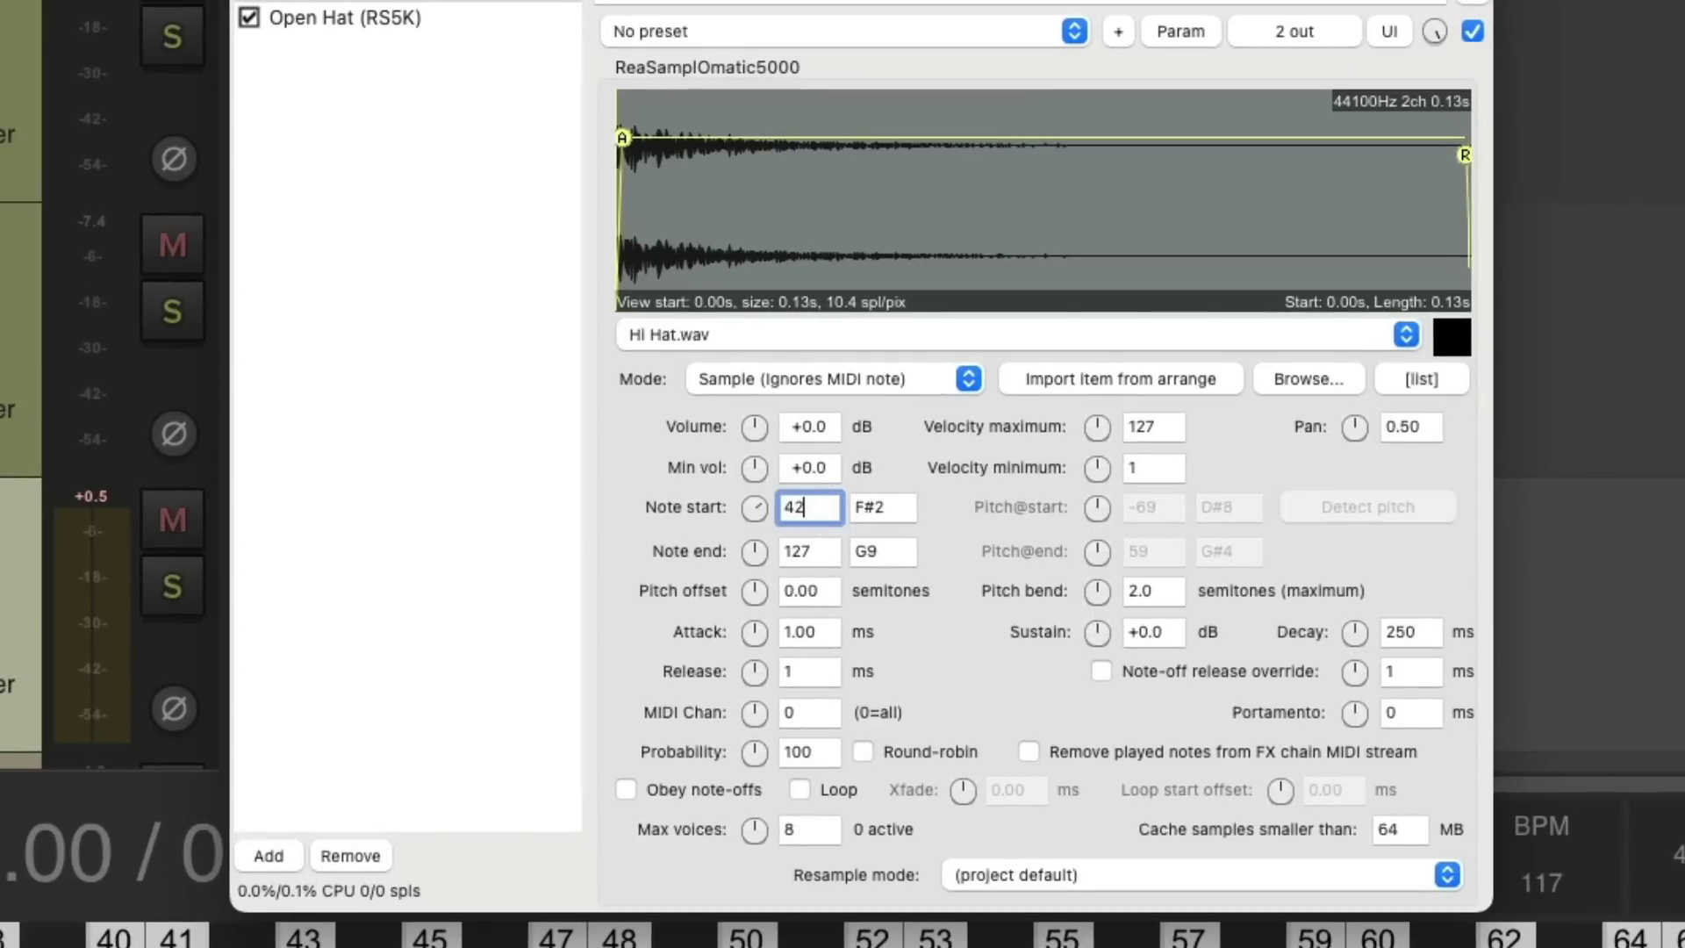
double_click(816, 551)
type("42")
key("Return")
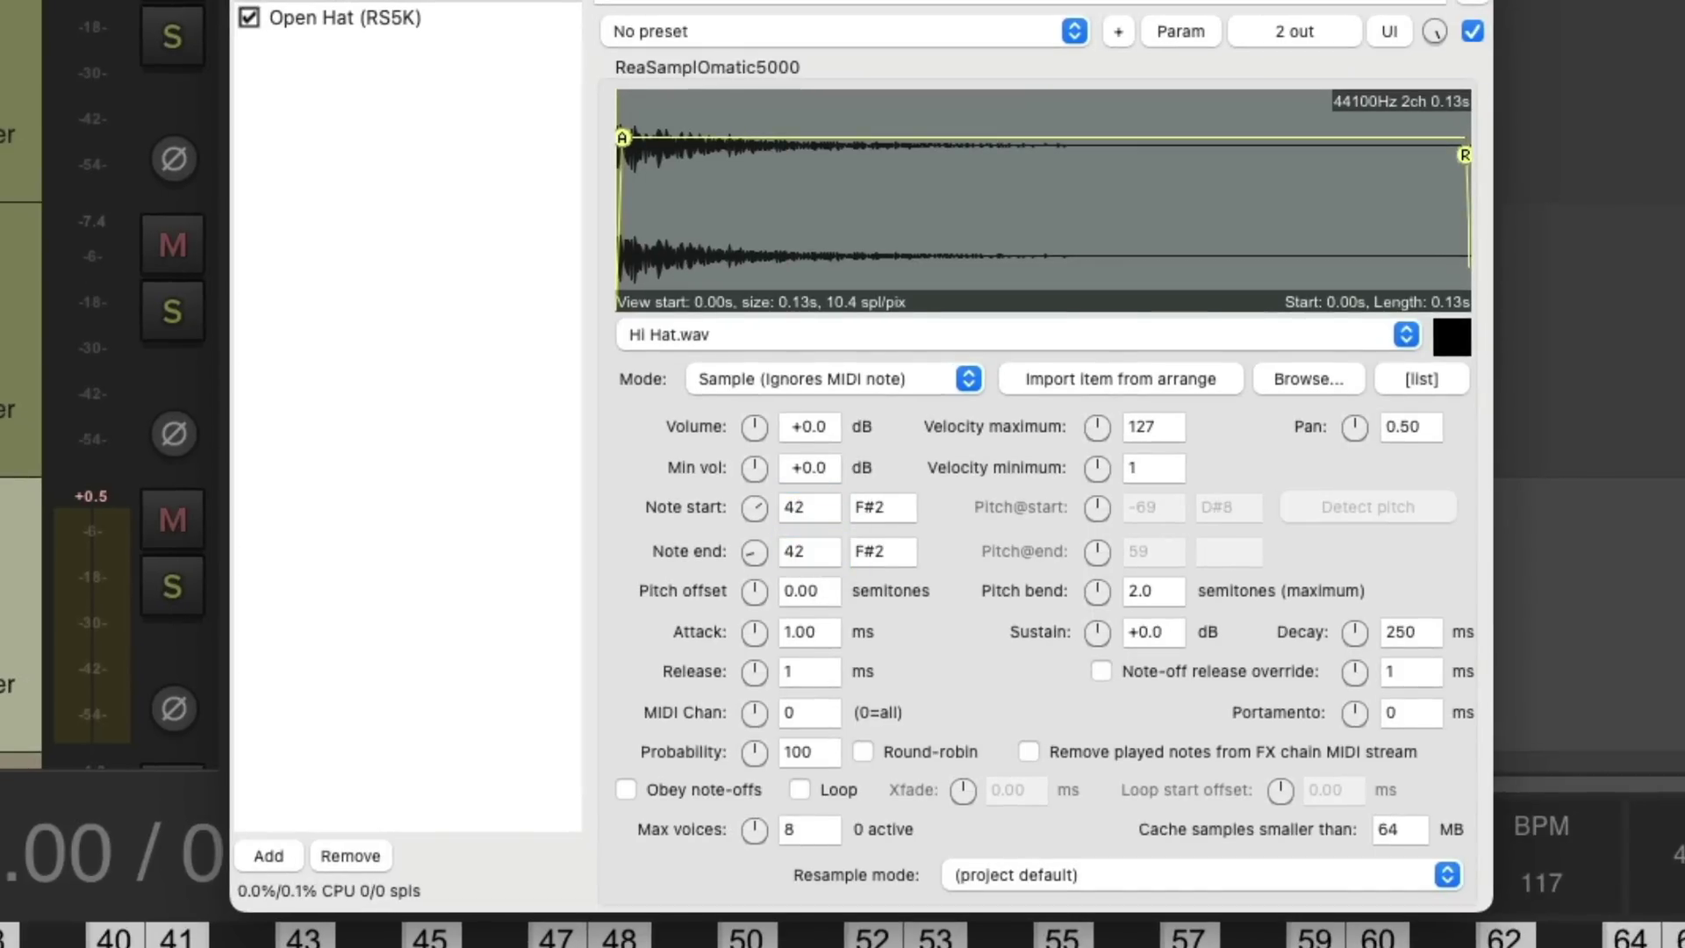
left_click_drag(746, 466, 746, 561)
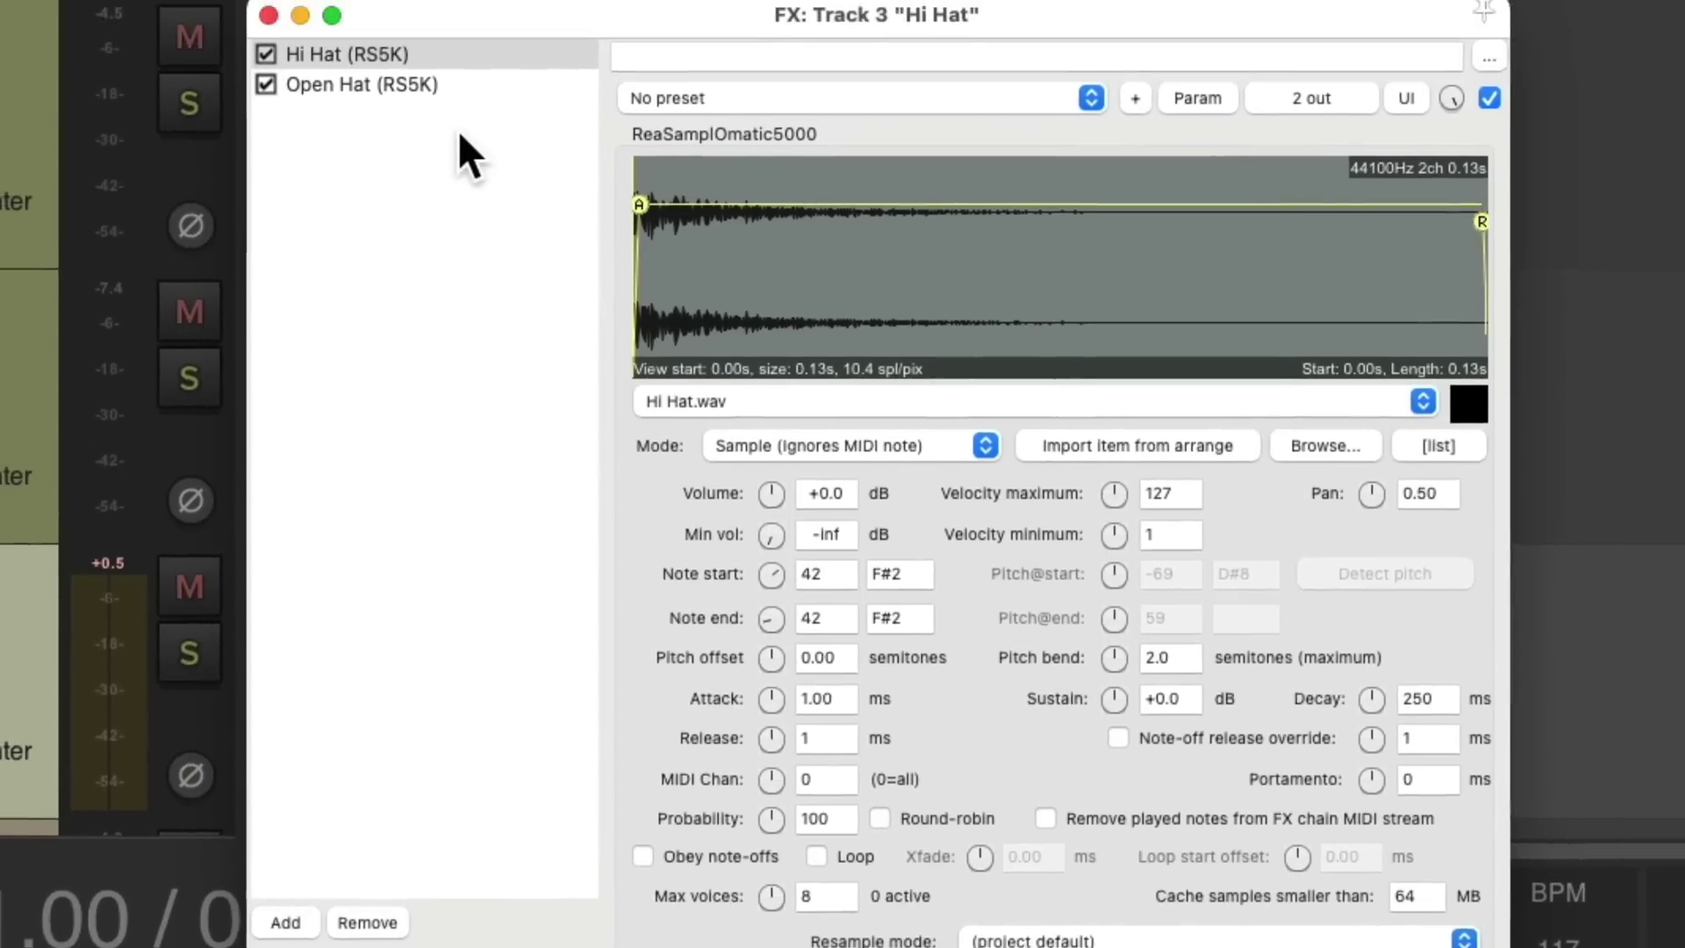
Set the Open Hat sampler to minimum volume -inf, note start and end 46, and Obey note-offs, and audition it
left_click(440, 19)
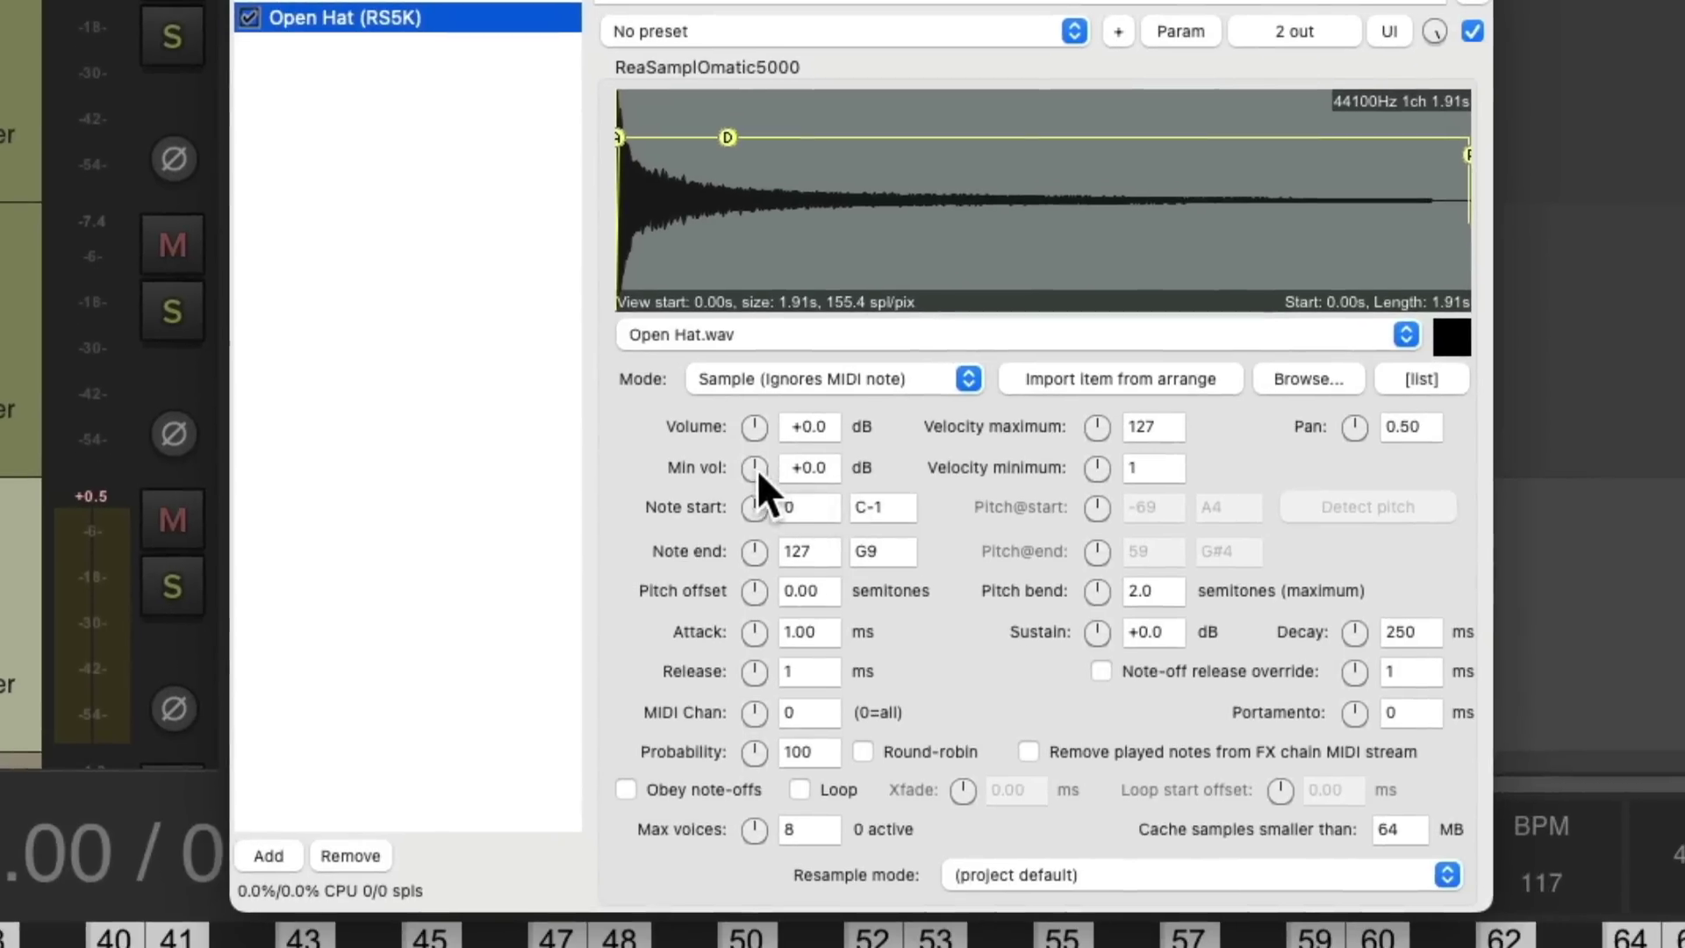
left_click_drag(774, 546, 774, 570)
type("46")
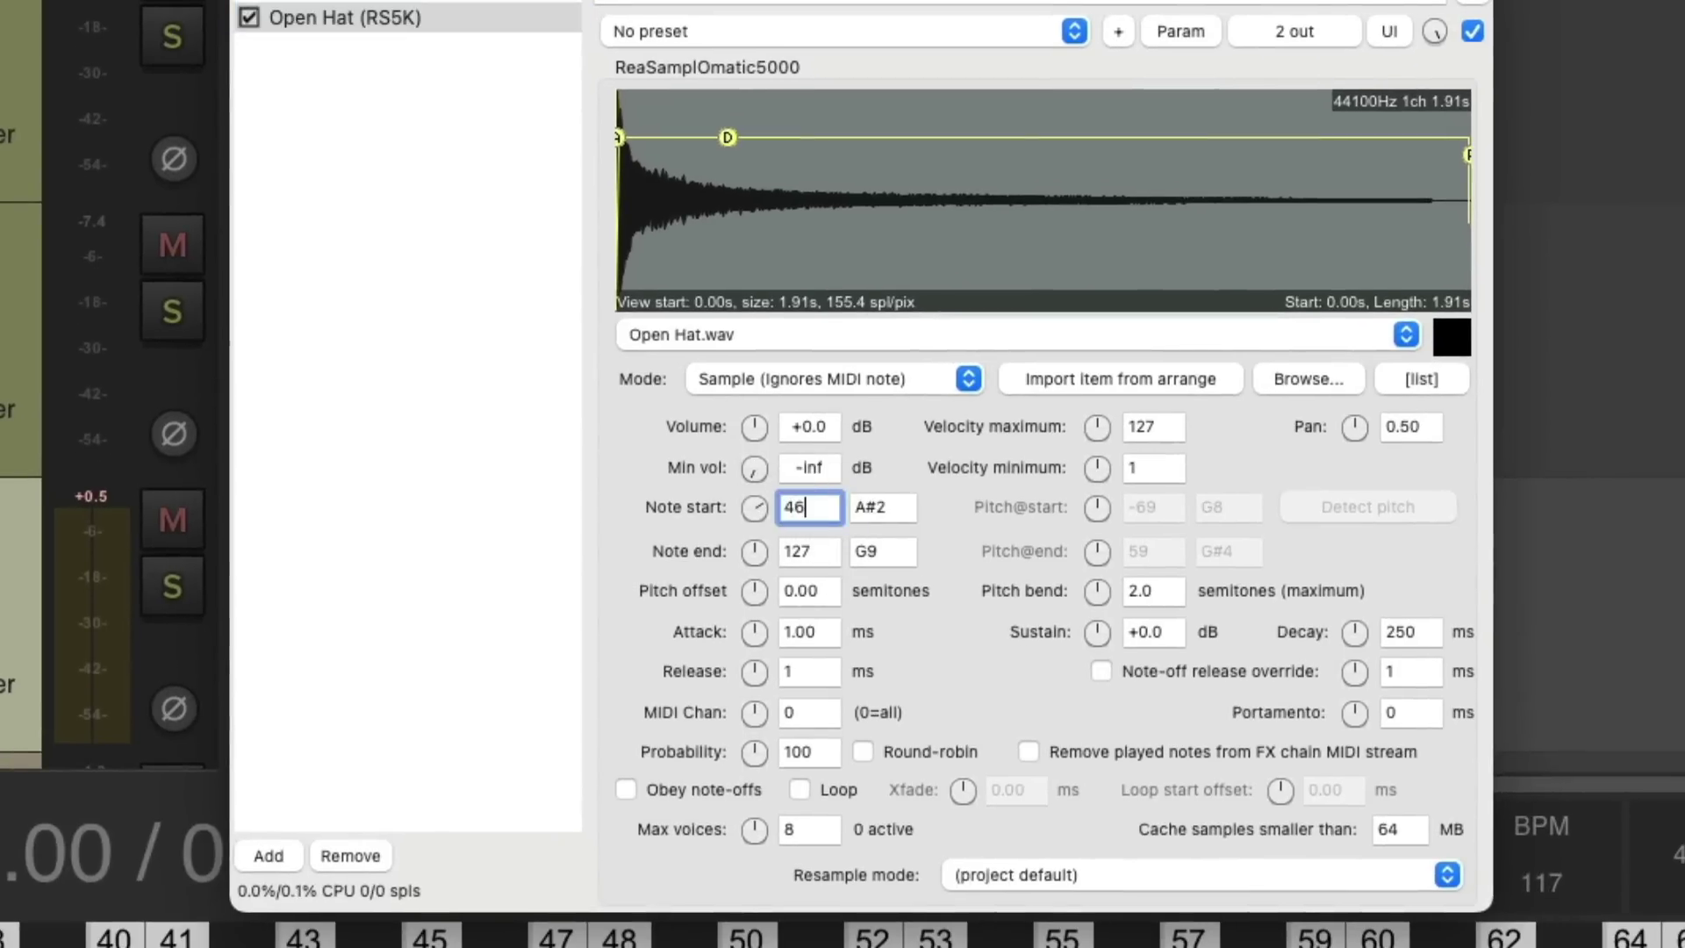
double_click(827, 550)
type("46")
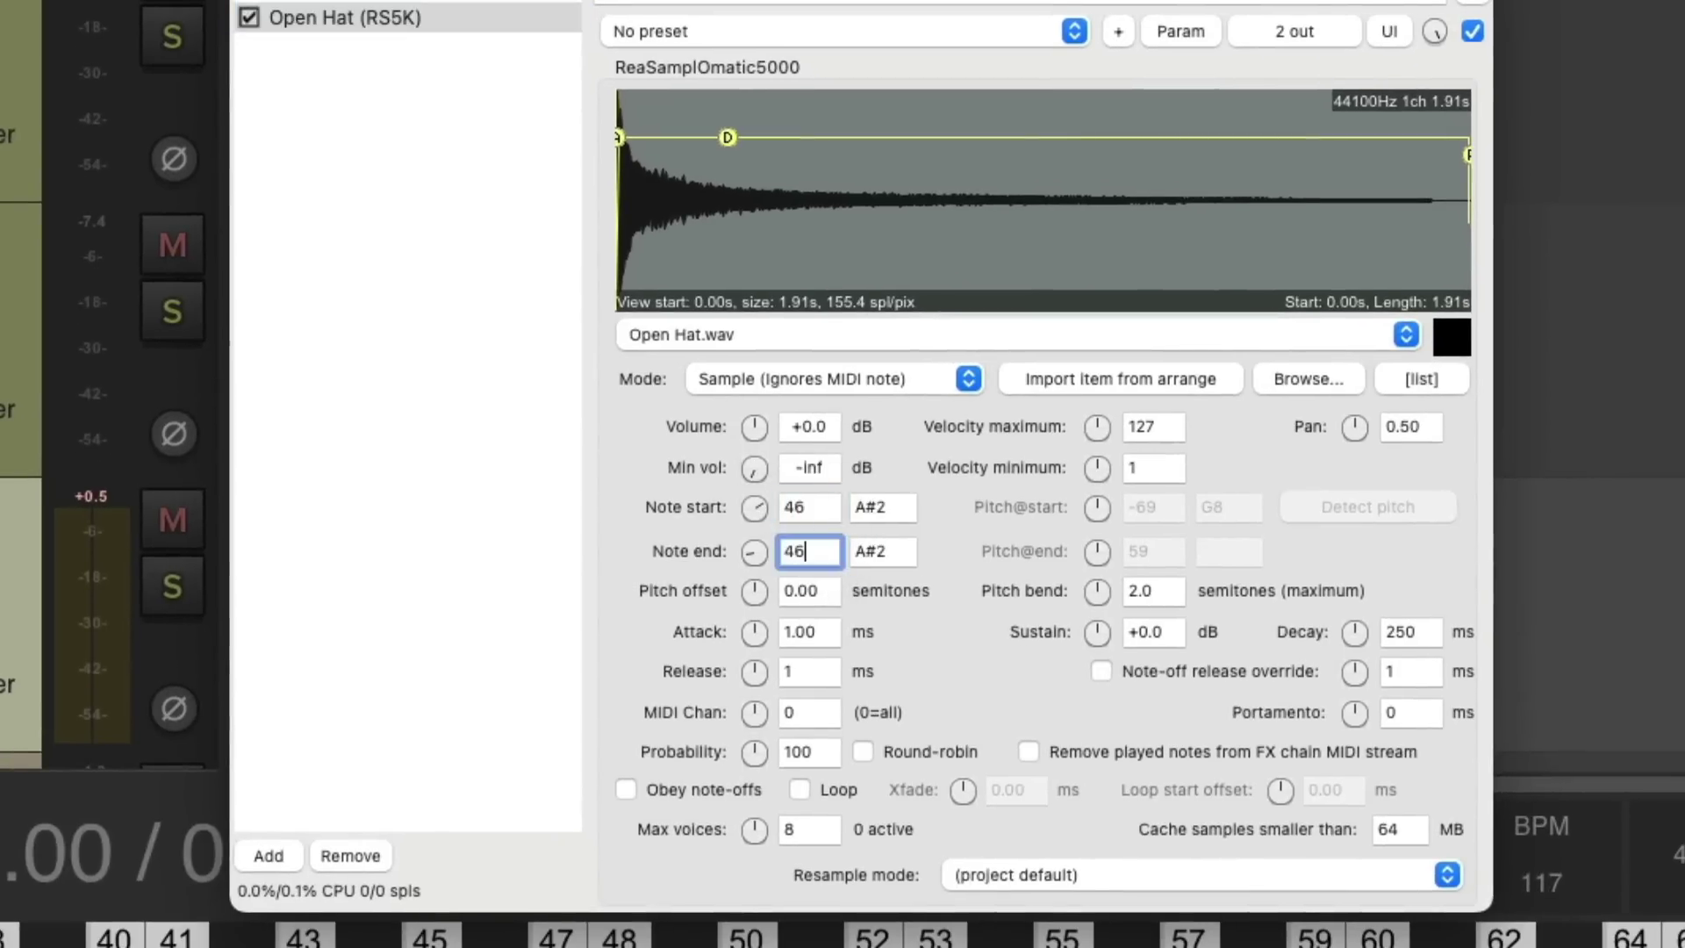
left_click(625, 788)
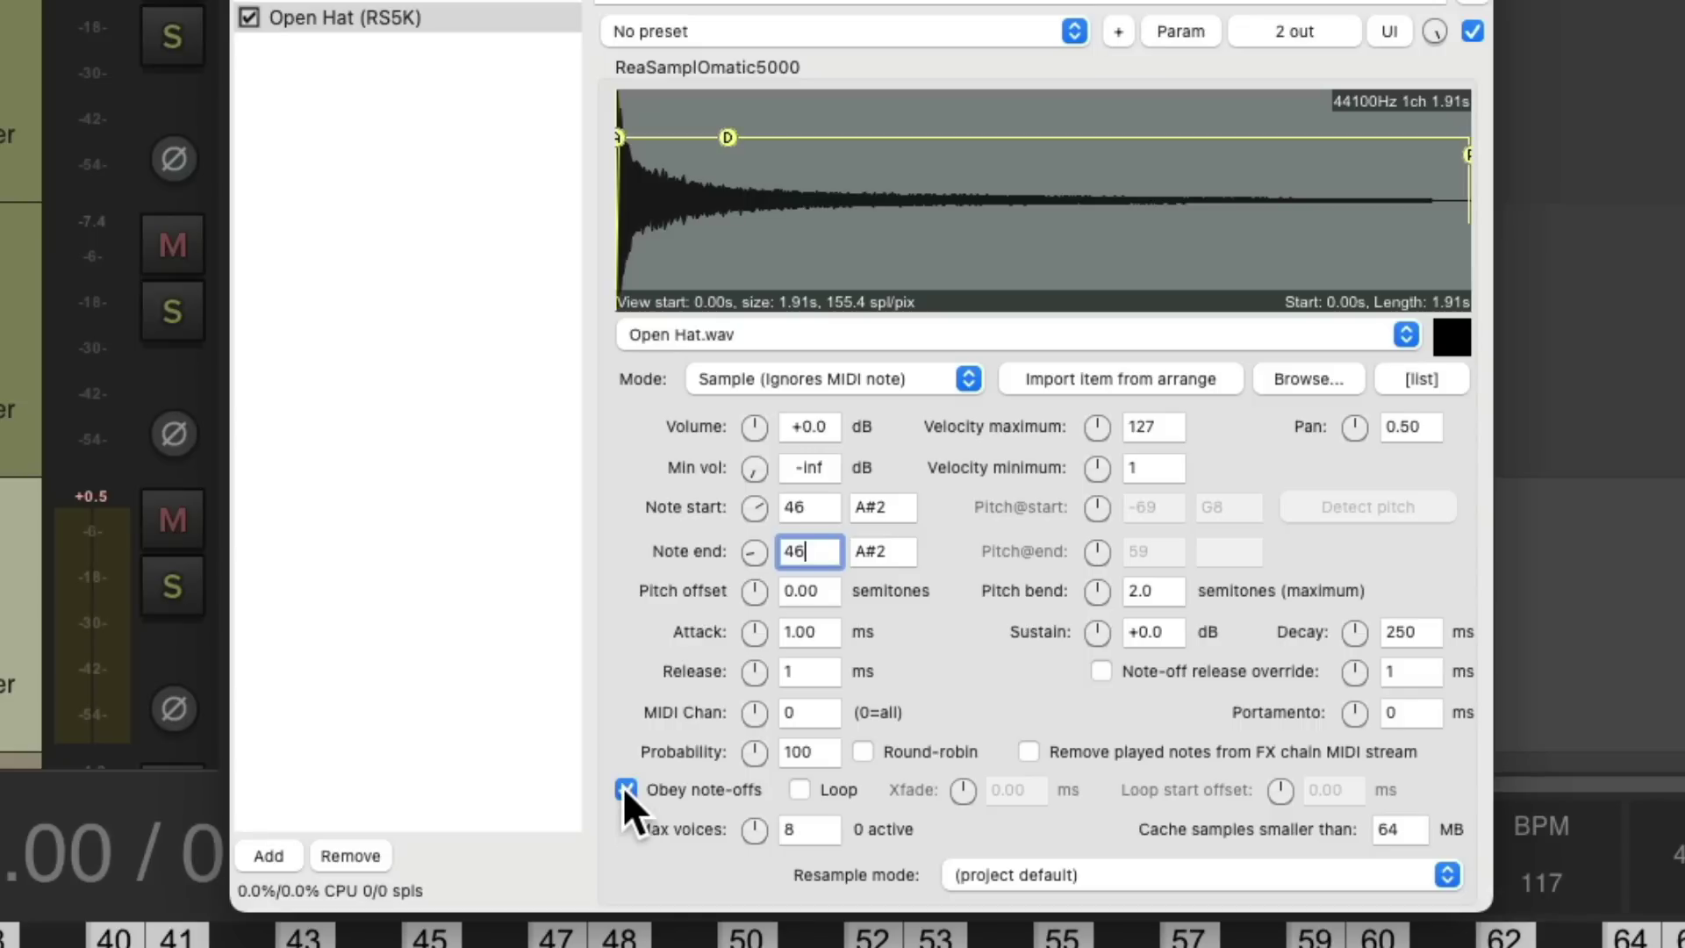
left_click(1446, 339)
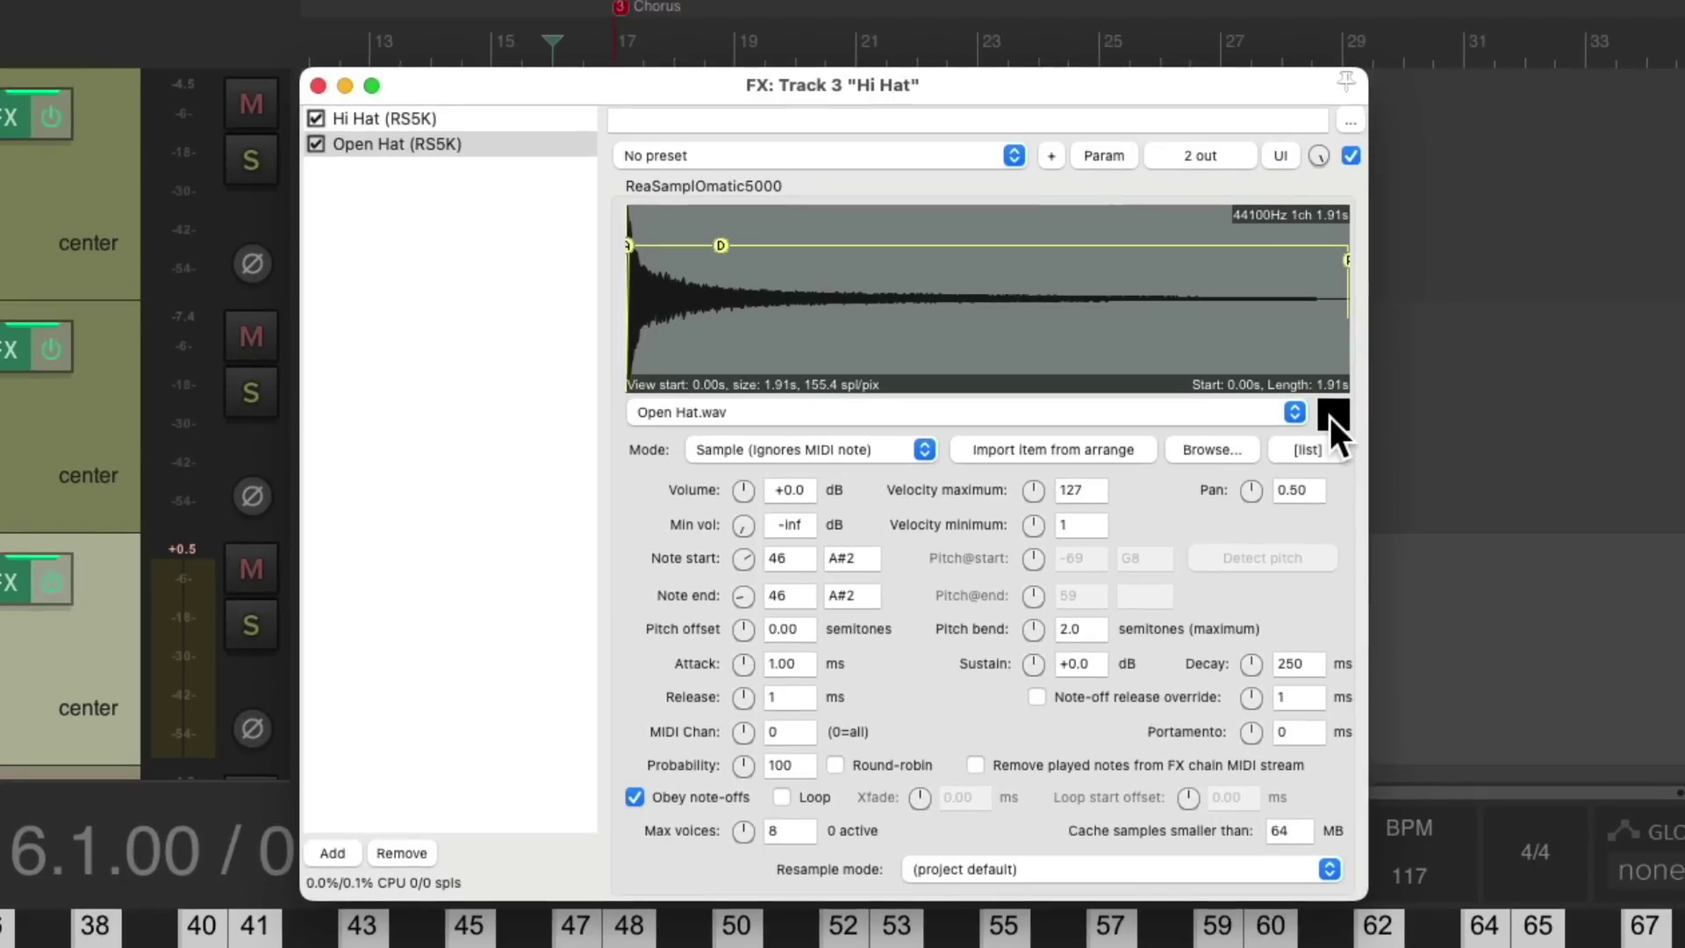
key("Escape")
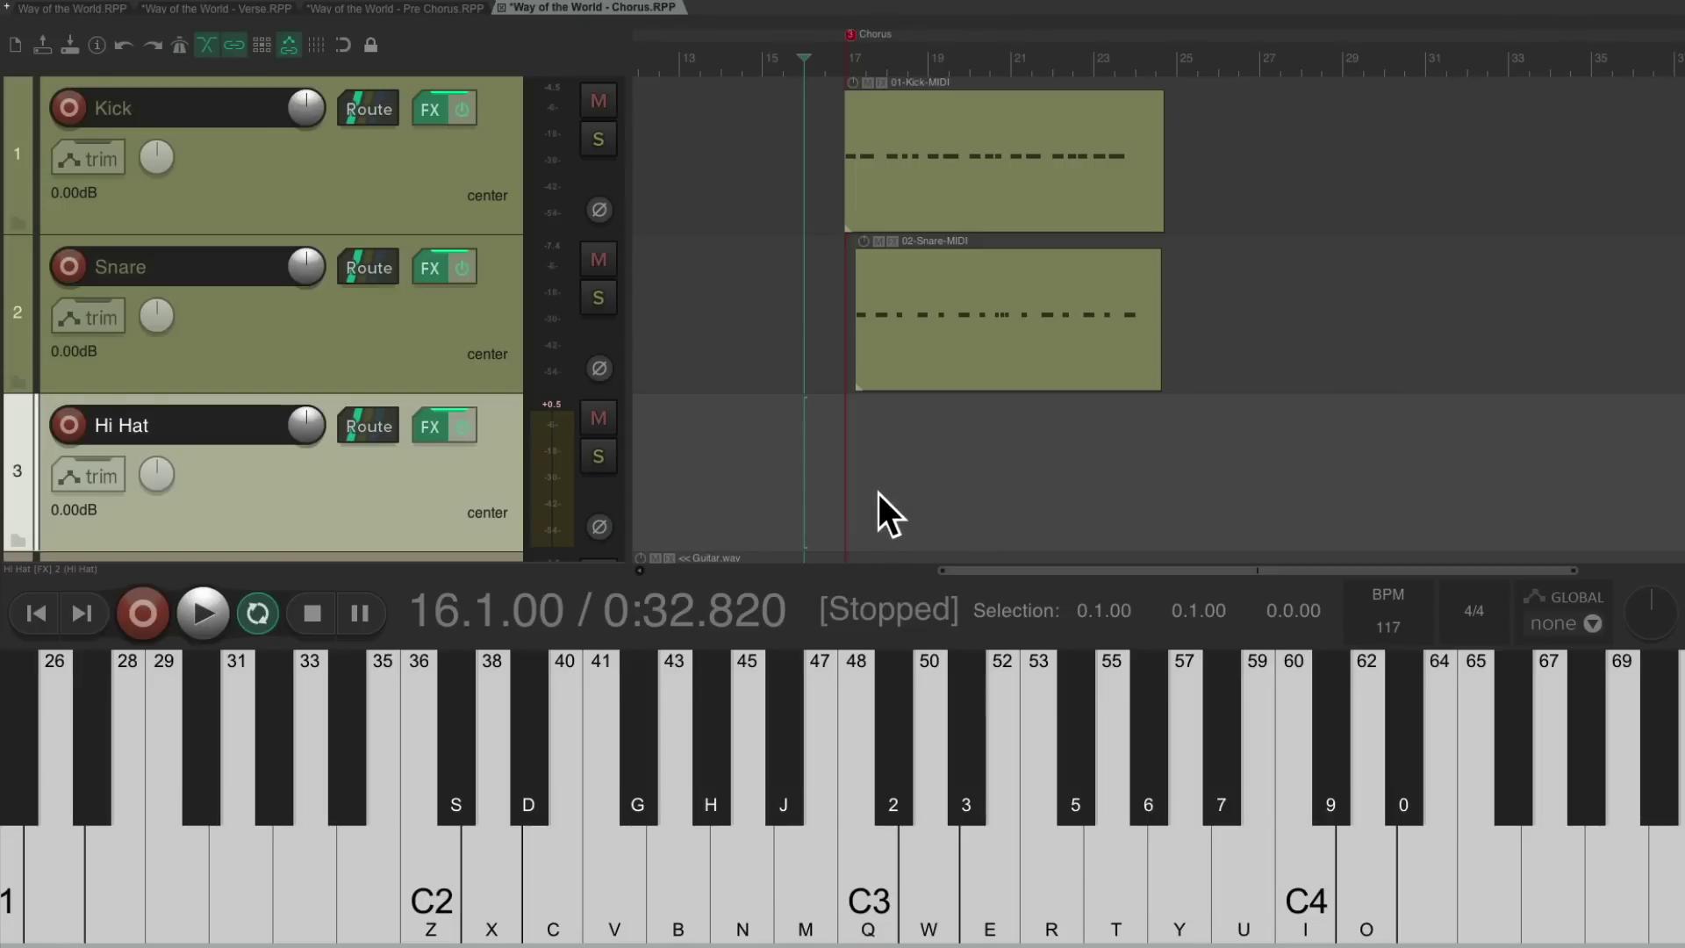
Record closed hi-hat hits with one open-hat hit per bar on the Hi Hat track from bar 17 to bar 24, then disarm it
left_click(71, 426)
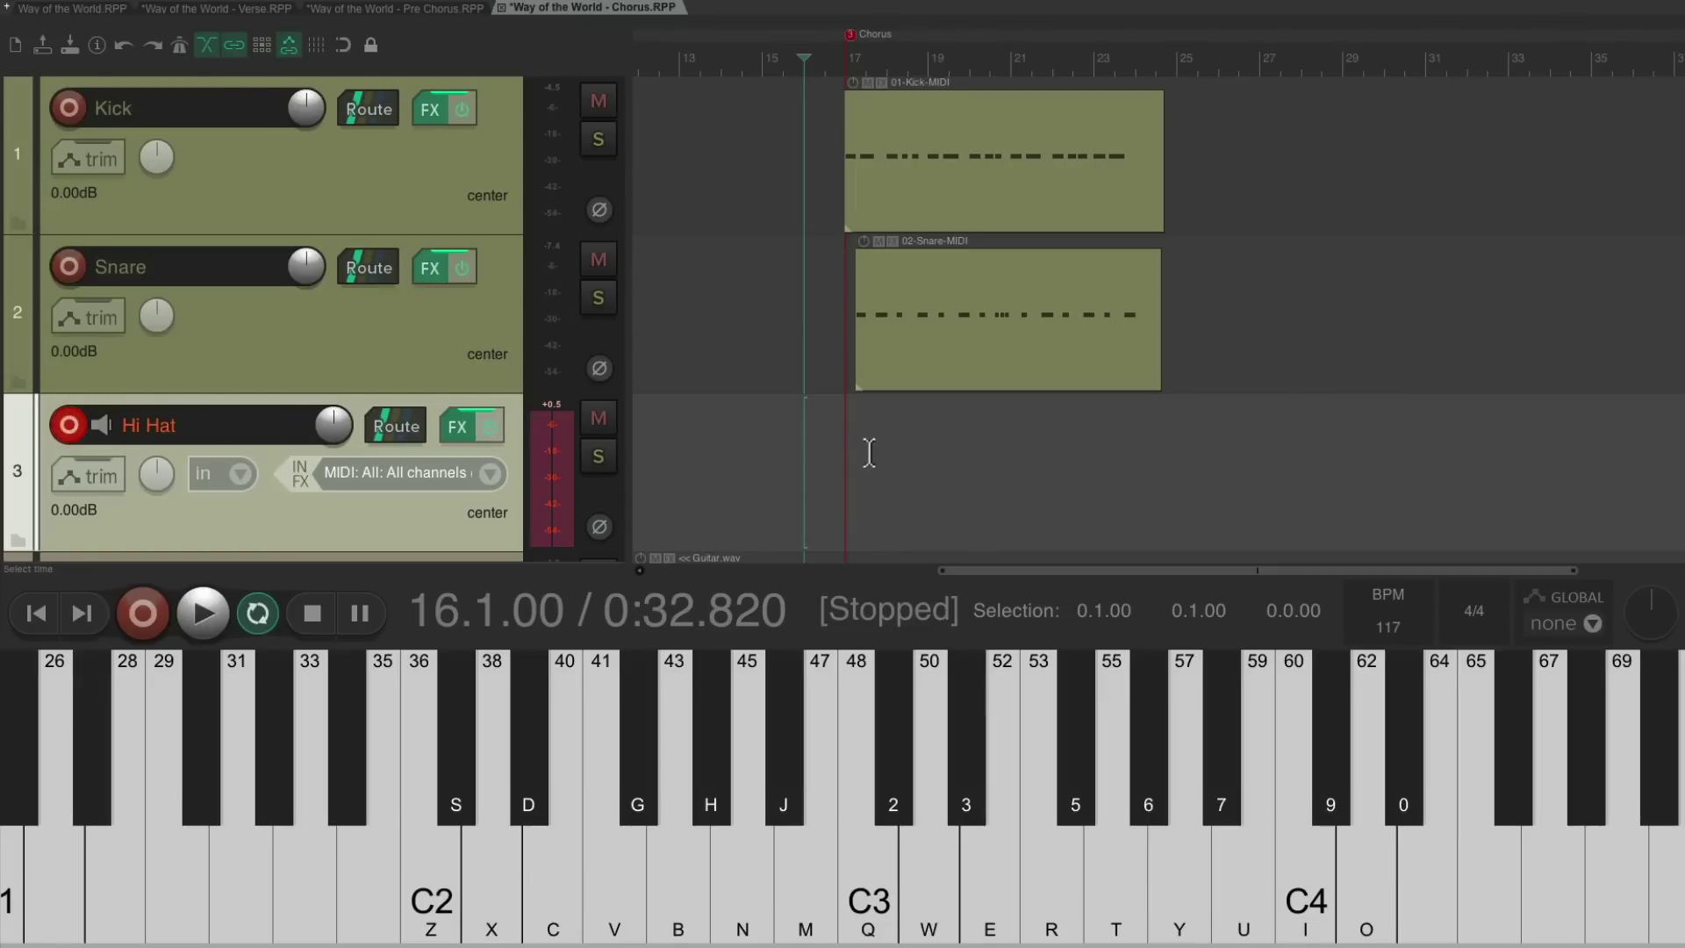
key("ctrl+r")
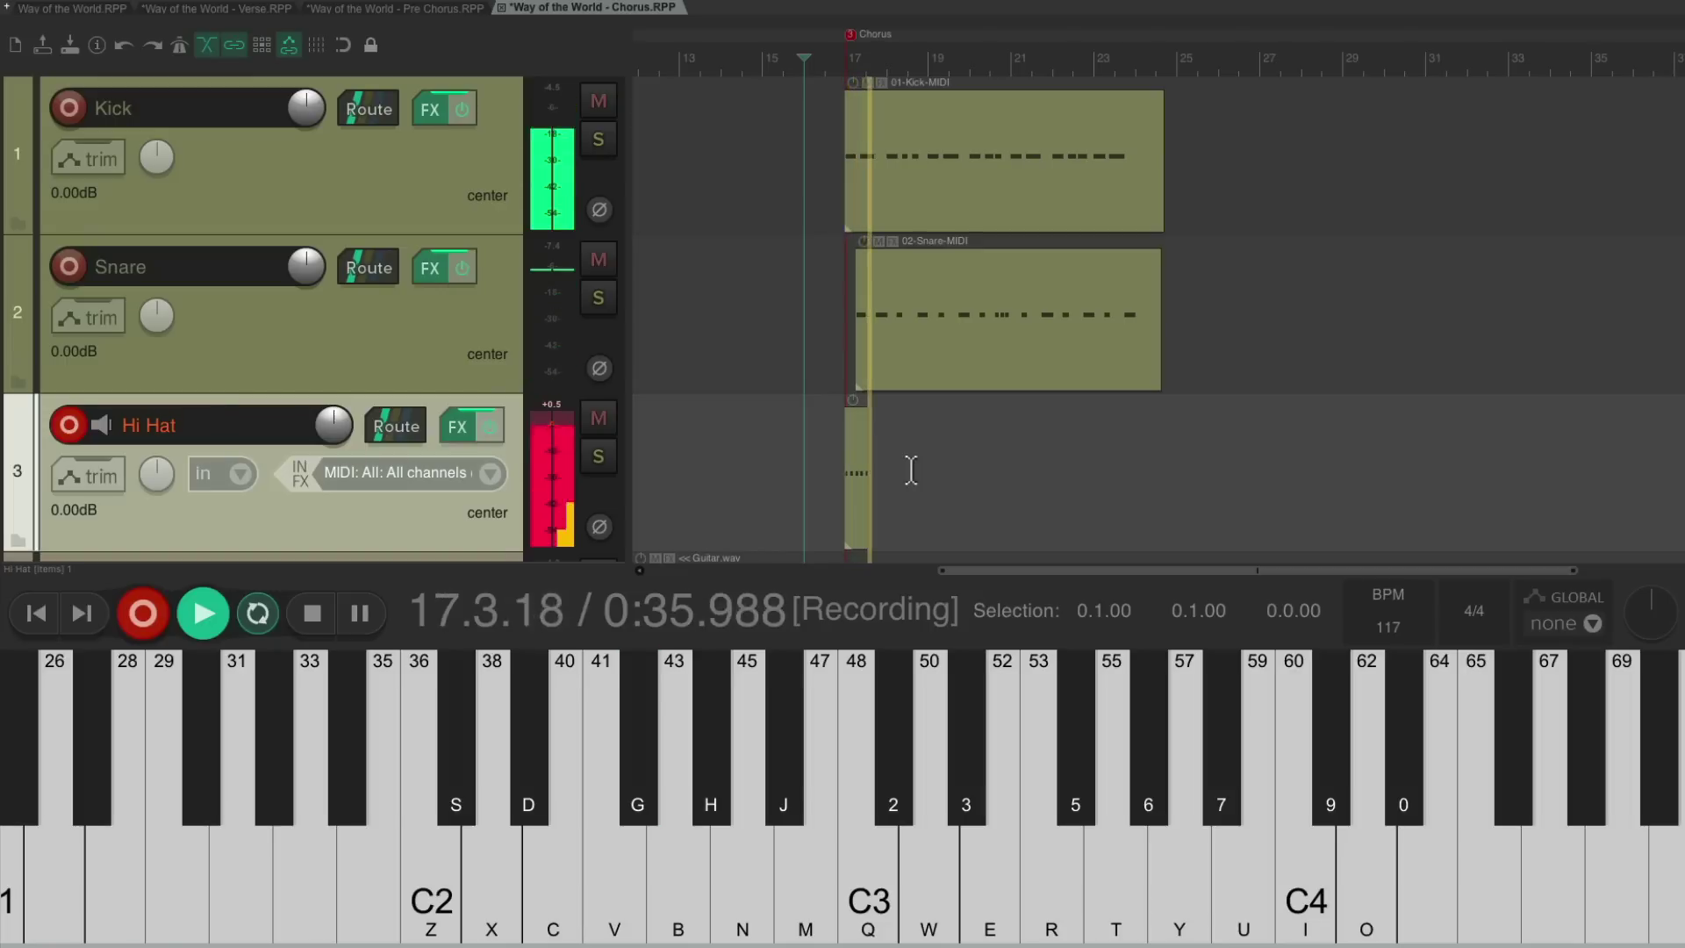
key("j")
key("g")
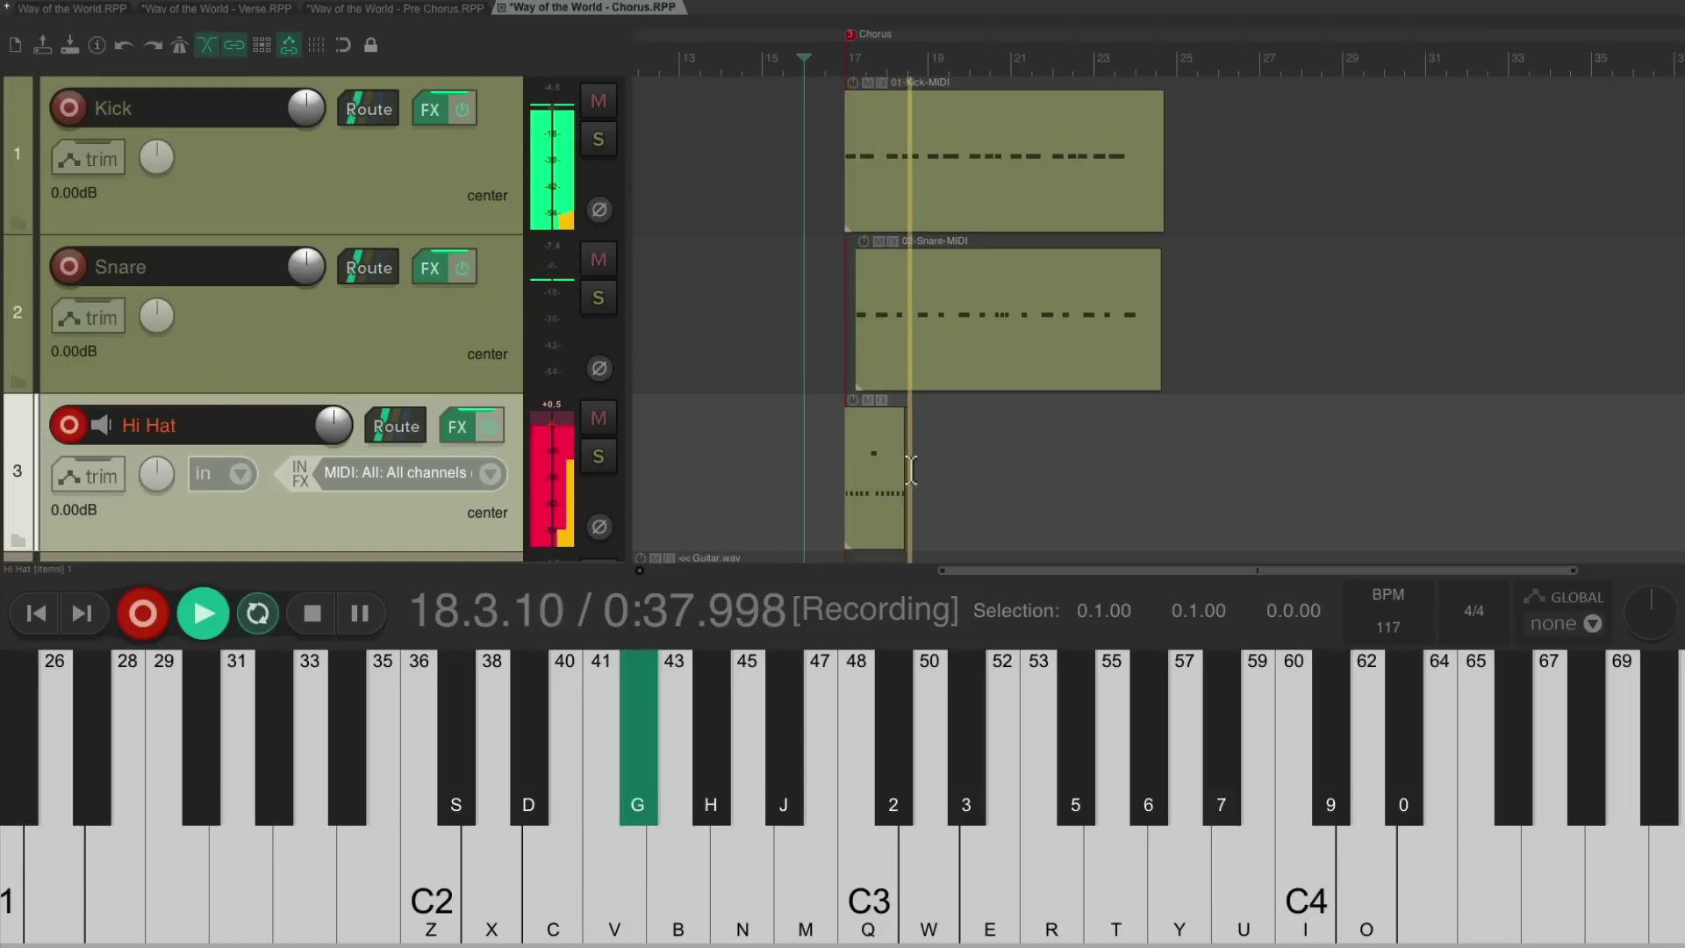
key("j")
key("g")
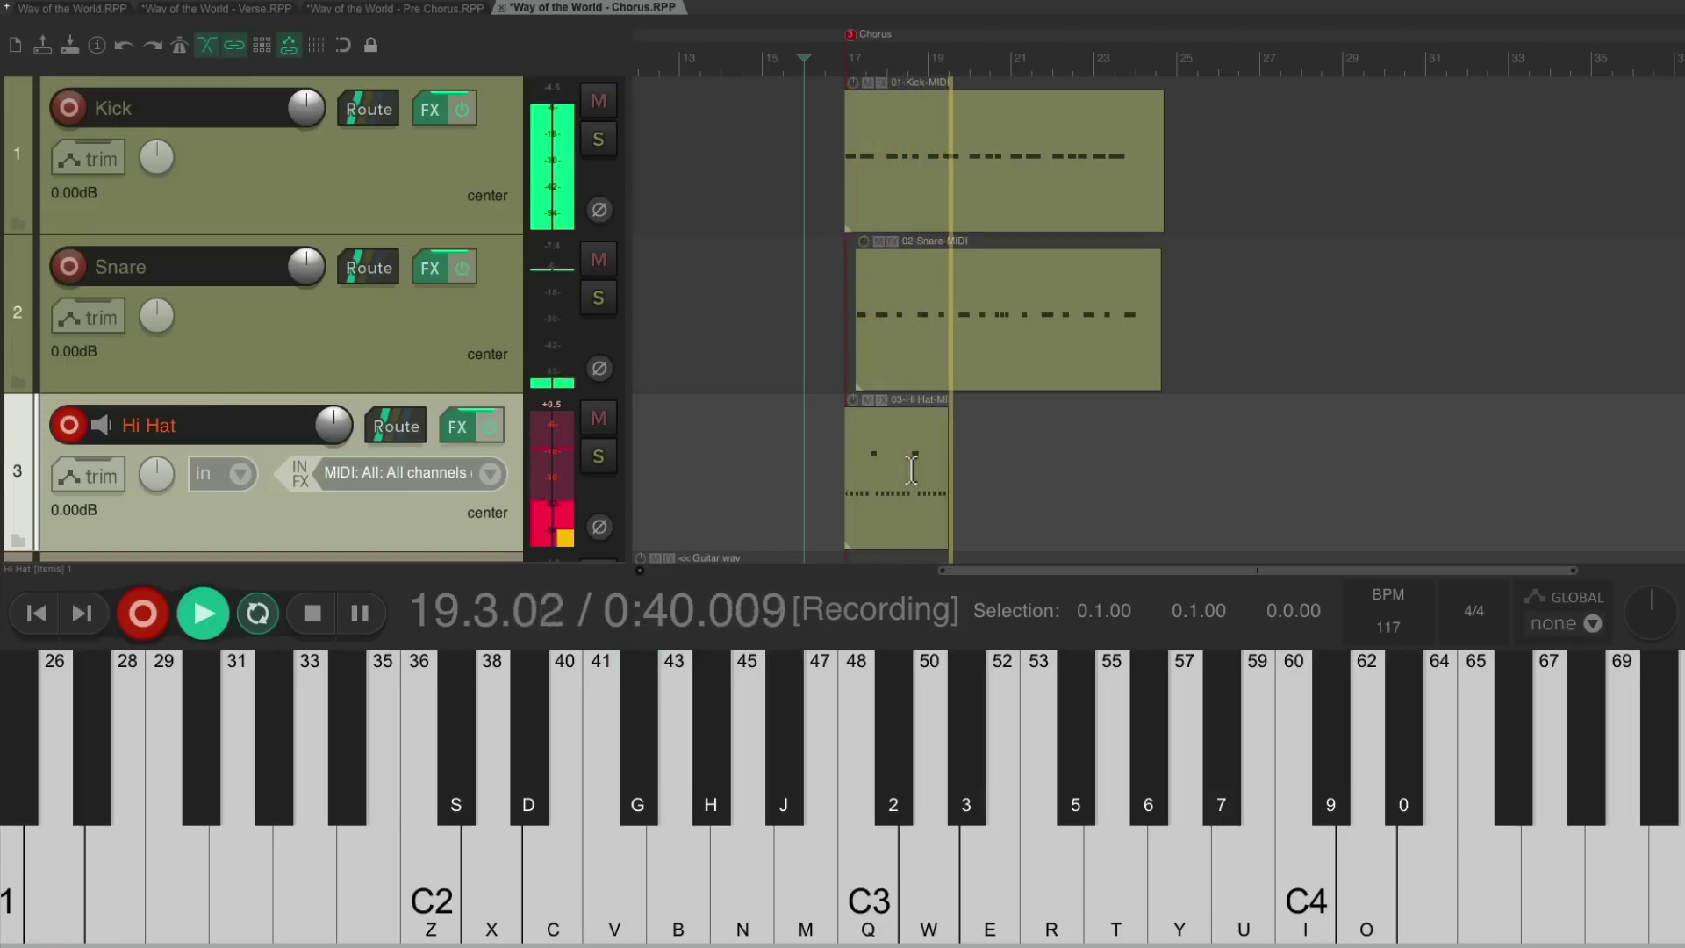
key("j")
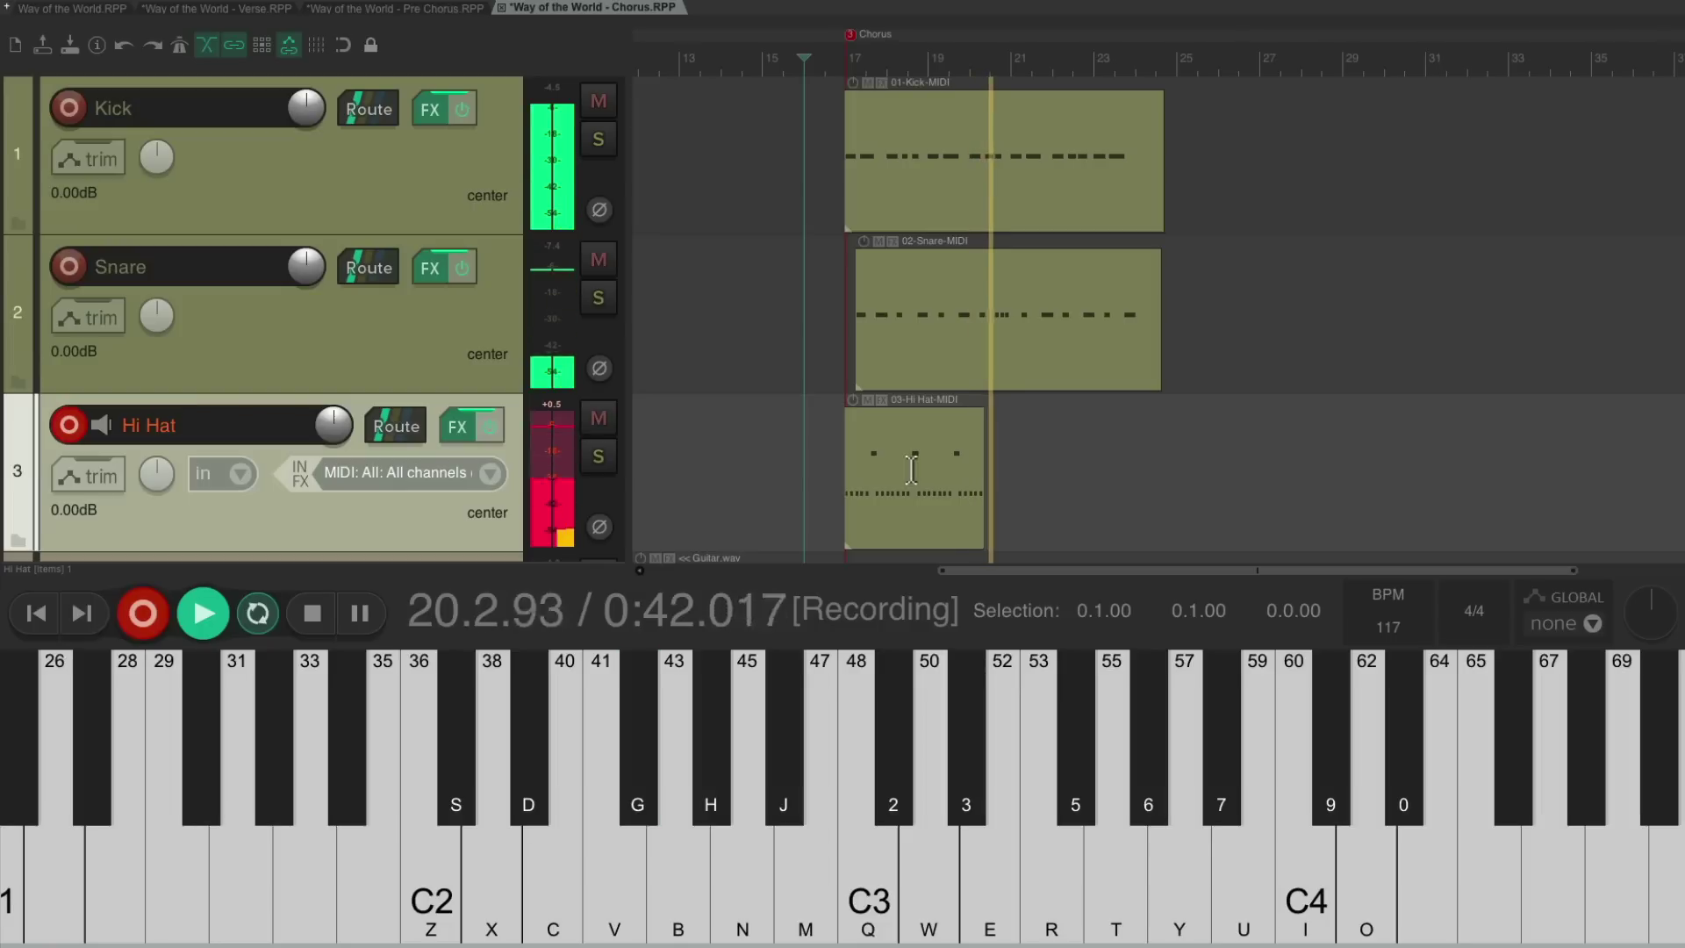
key("j")
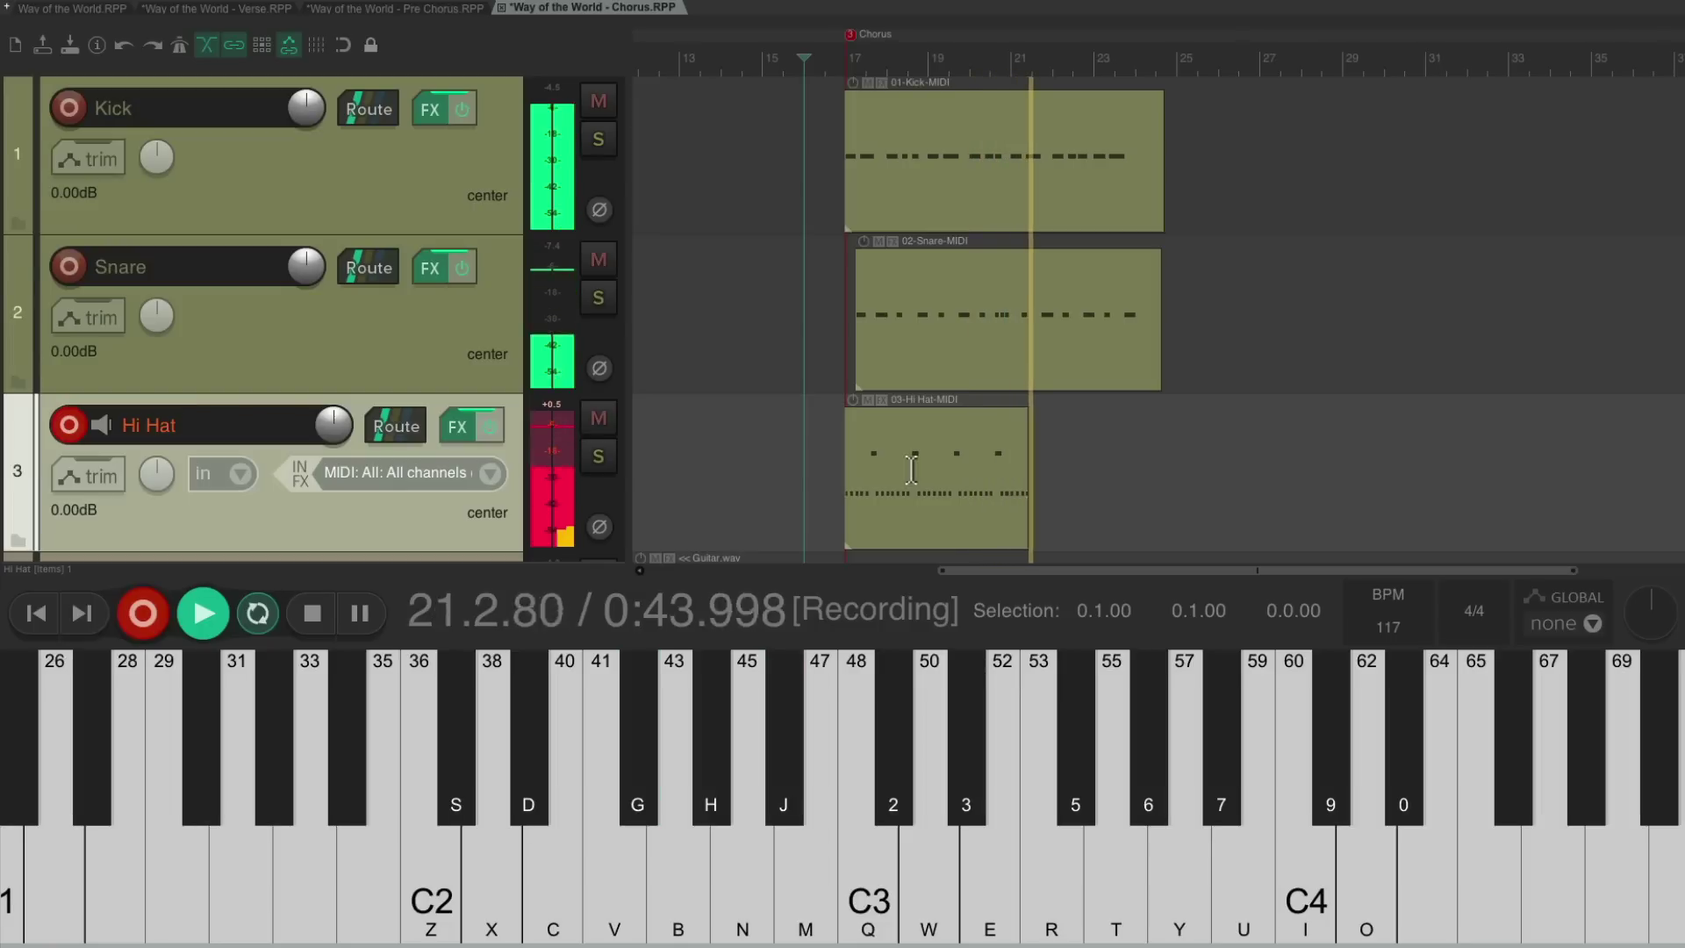
key("j")
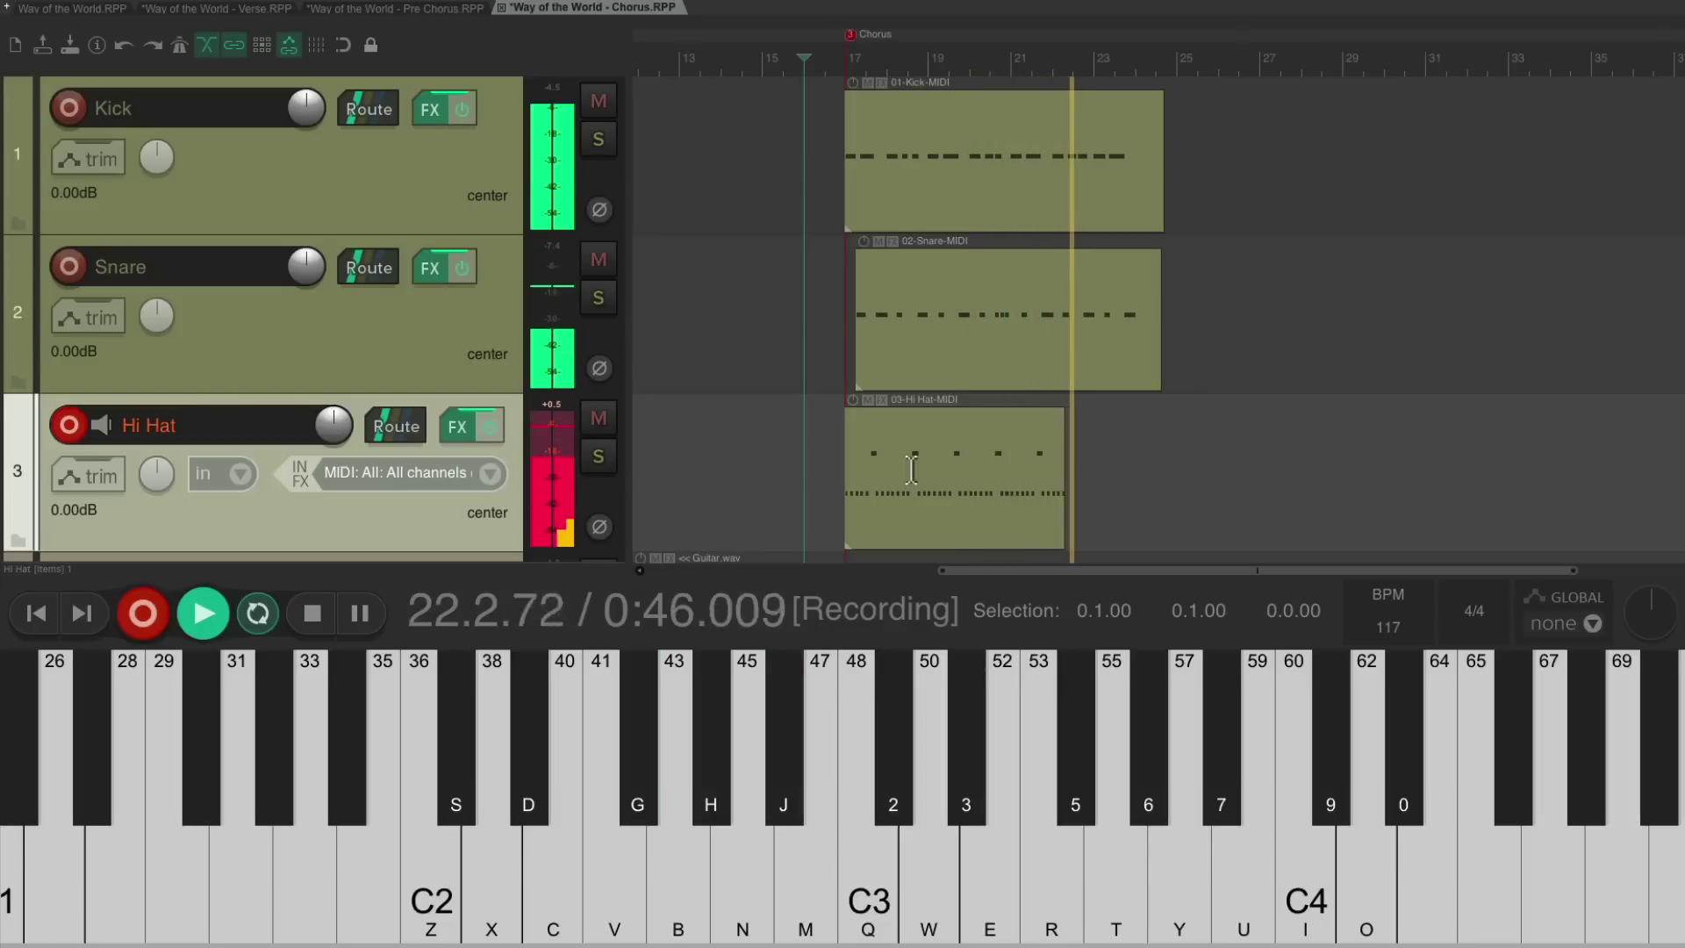
key("g")
key("j")
key("g")
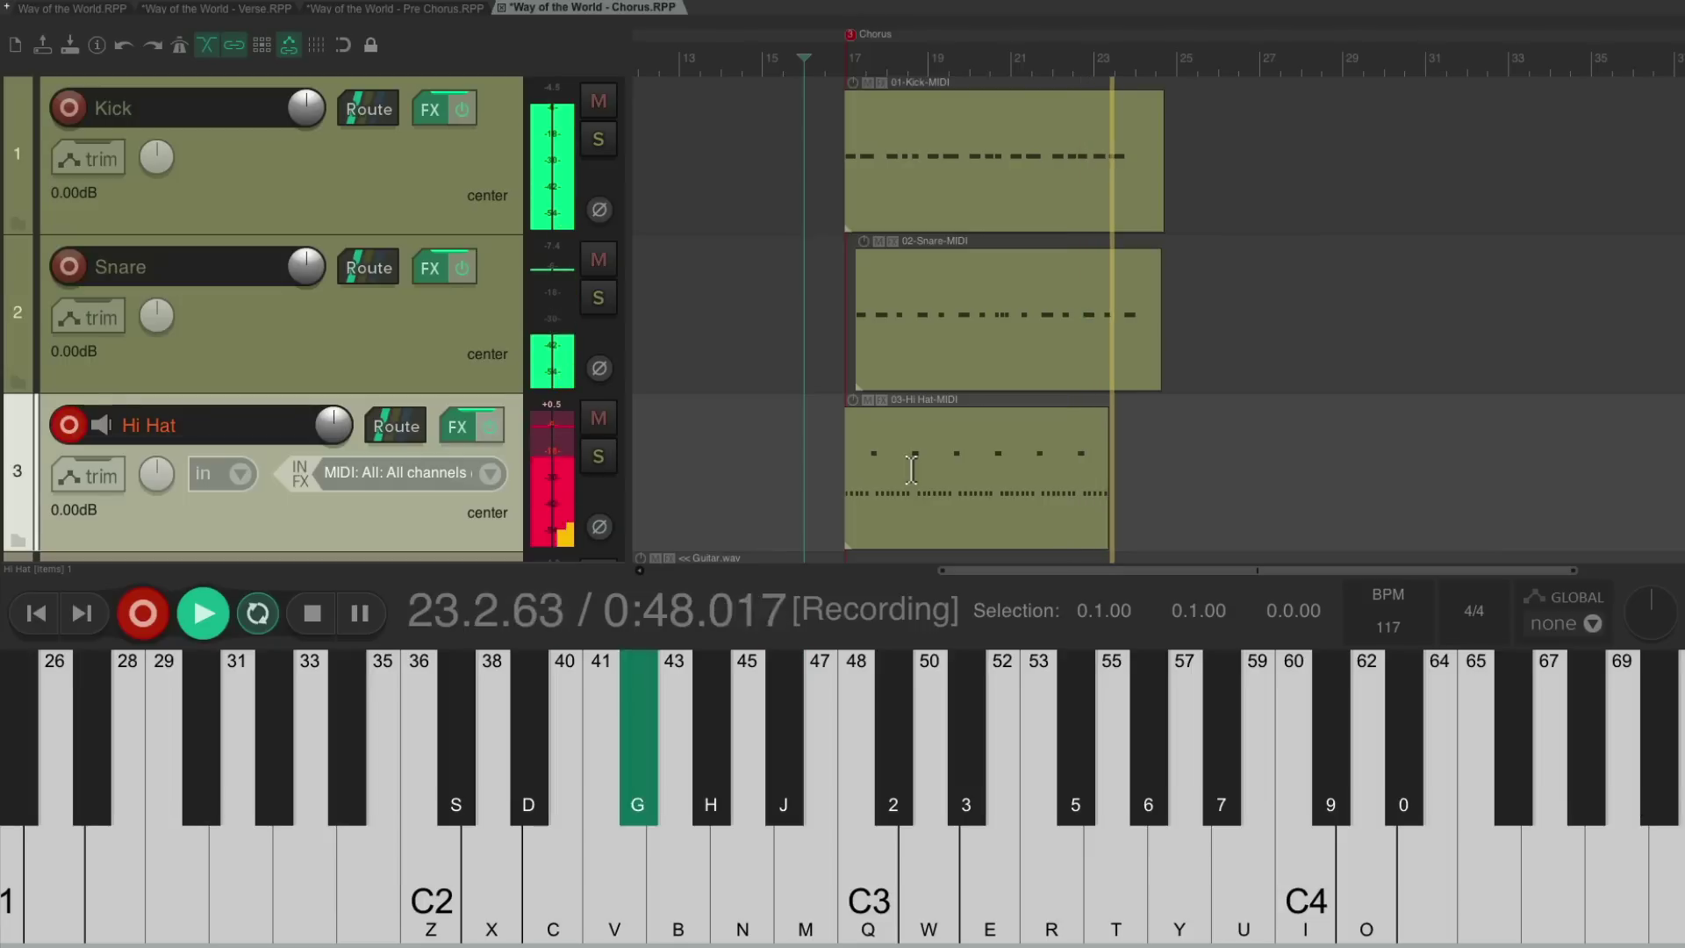
key("j")
key("g")
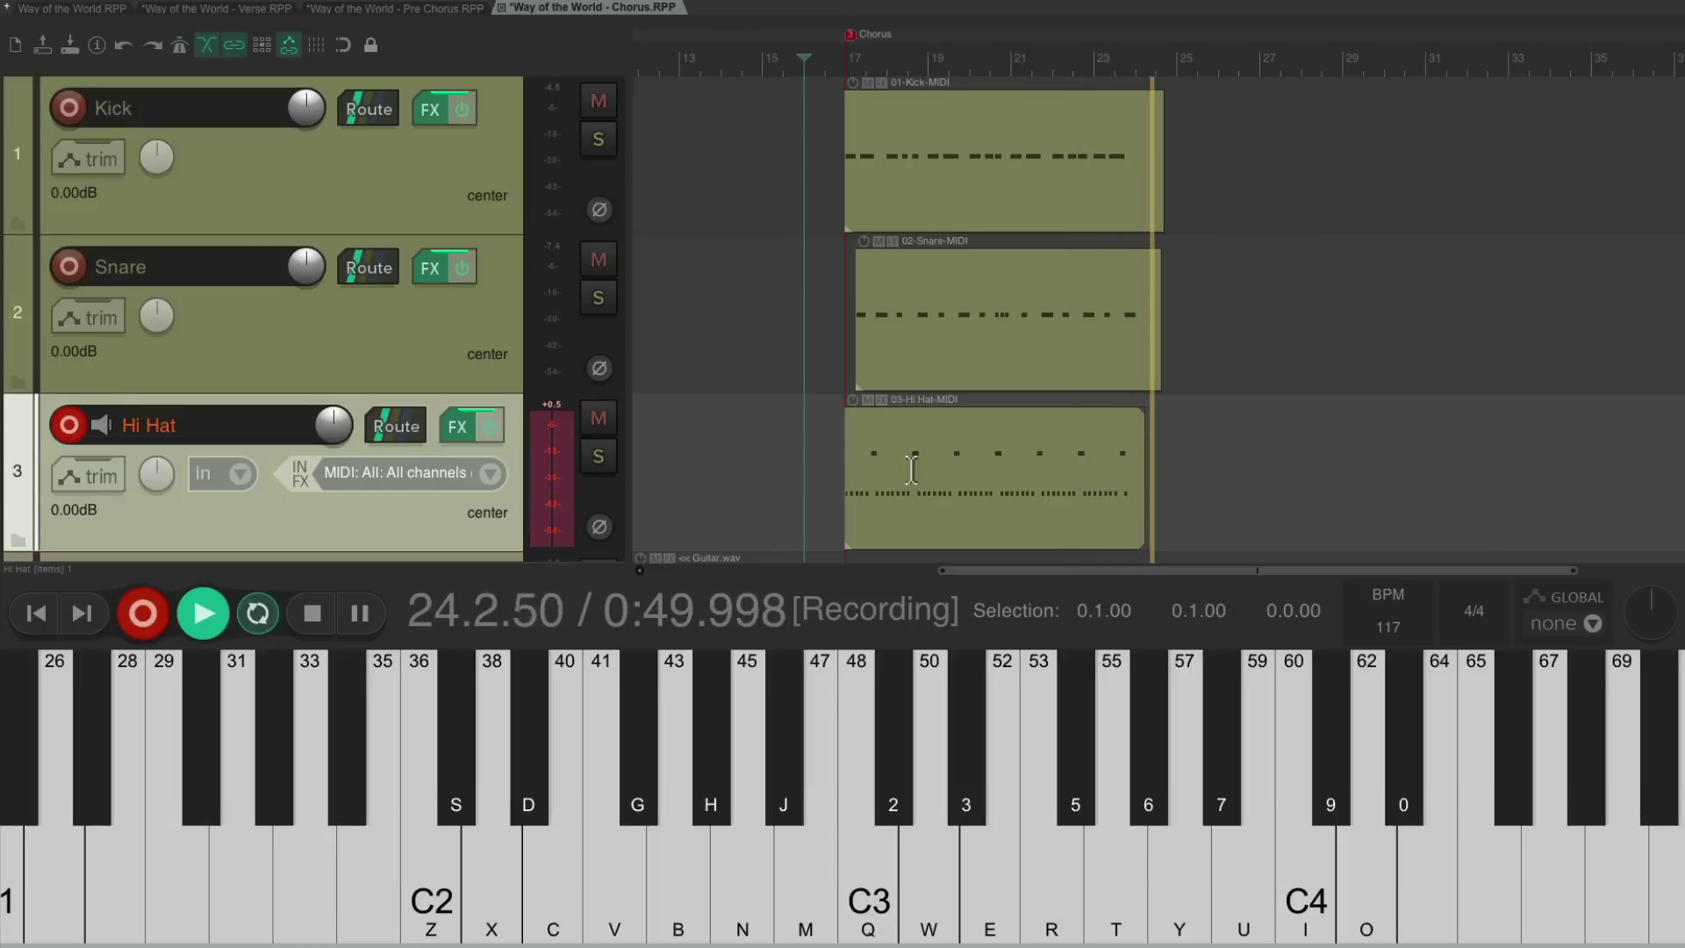
key("space")
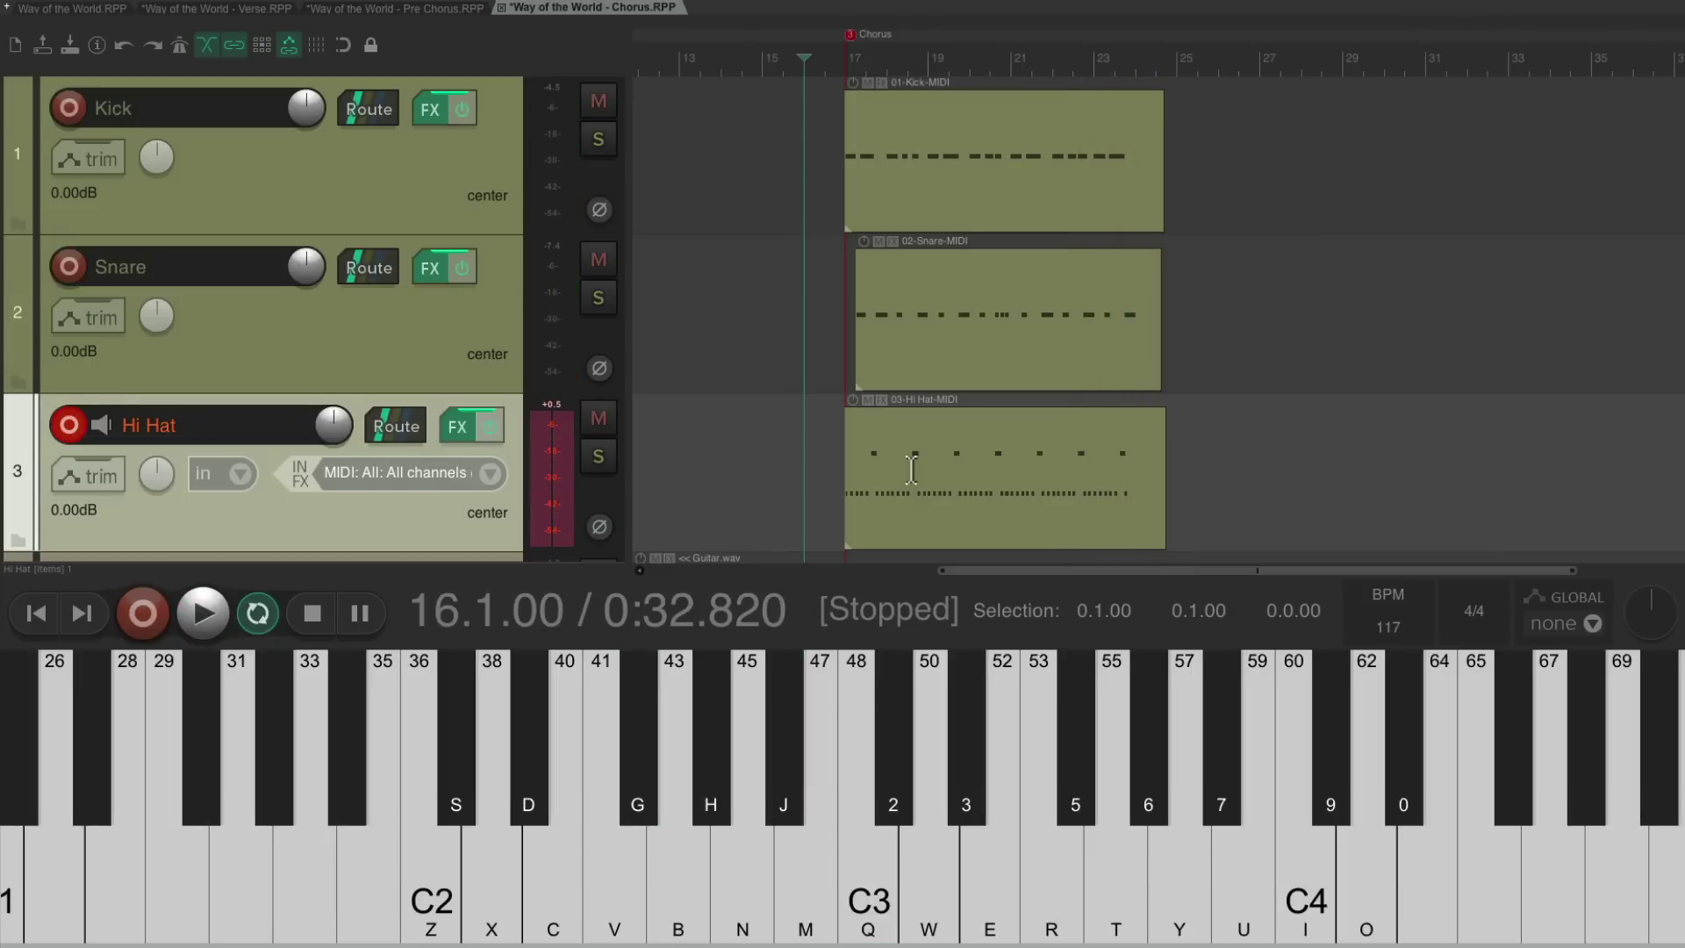
left_click(69, 425)
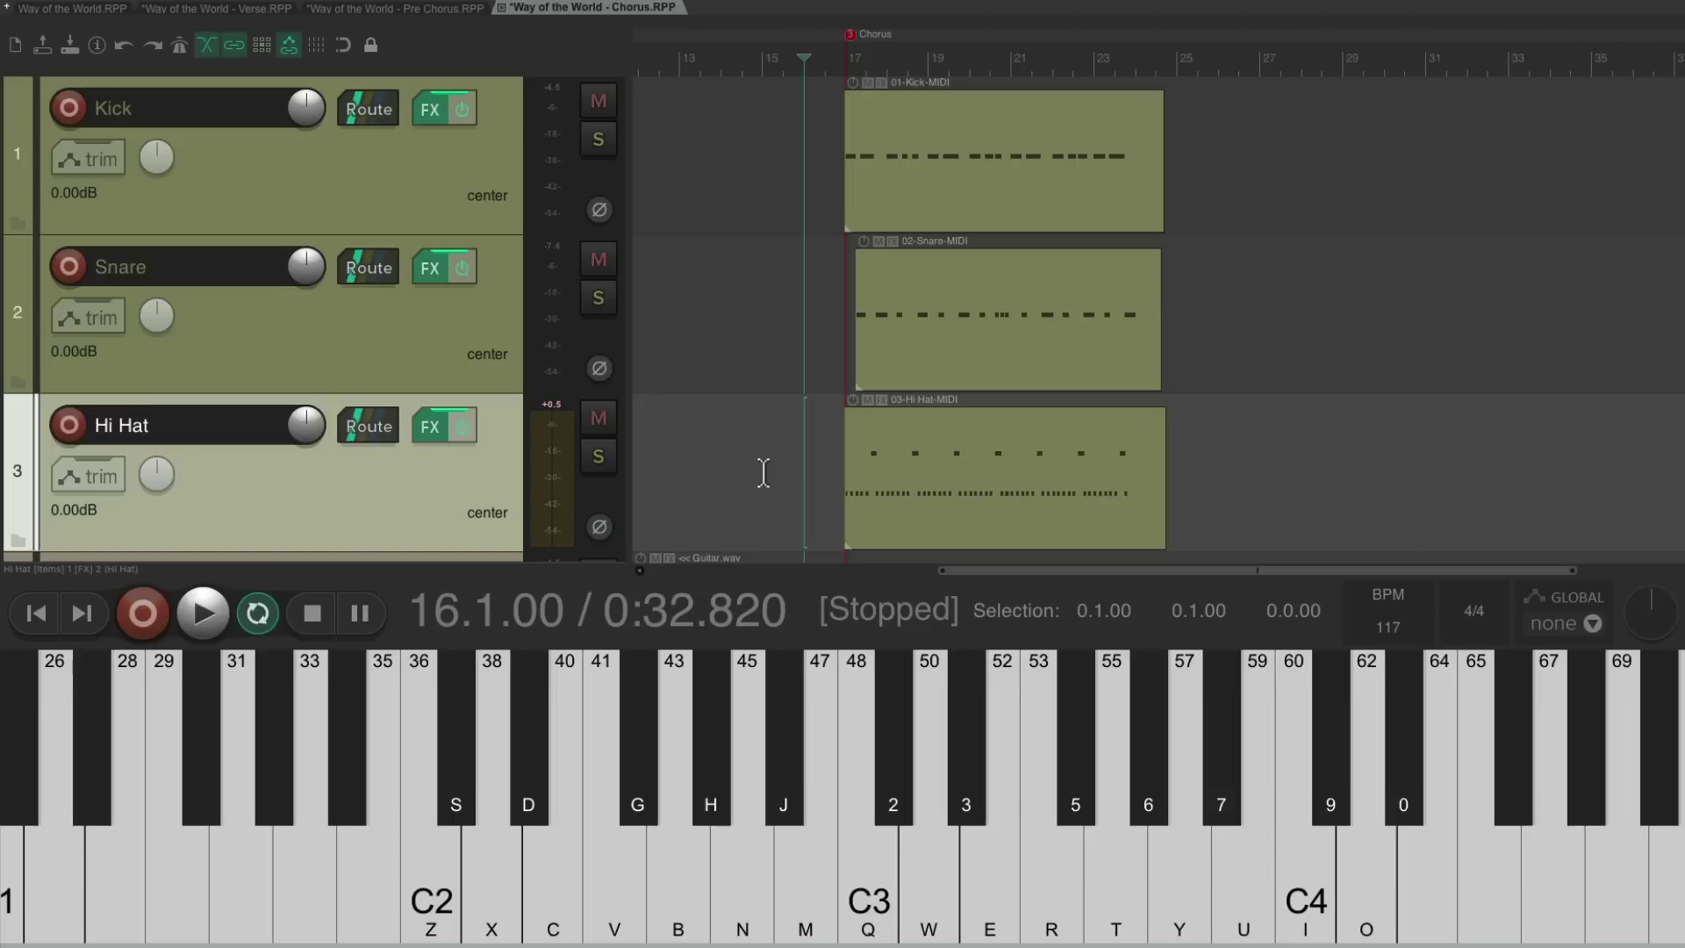
Insert Tamb.wav into a sample player on a new track below Hi Hat
key("super+alt+x")
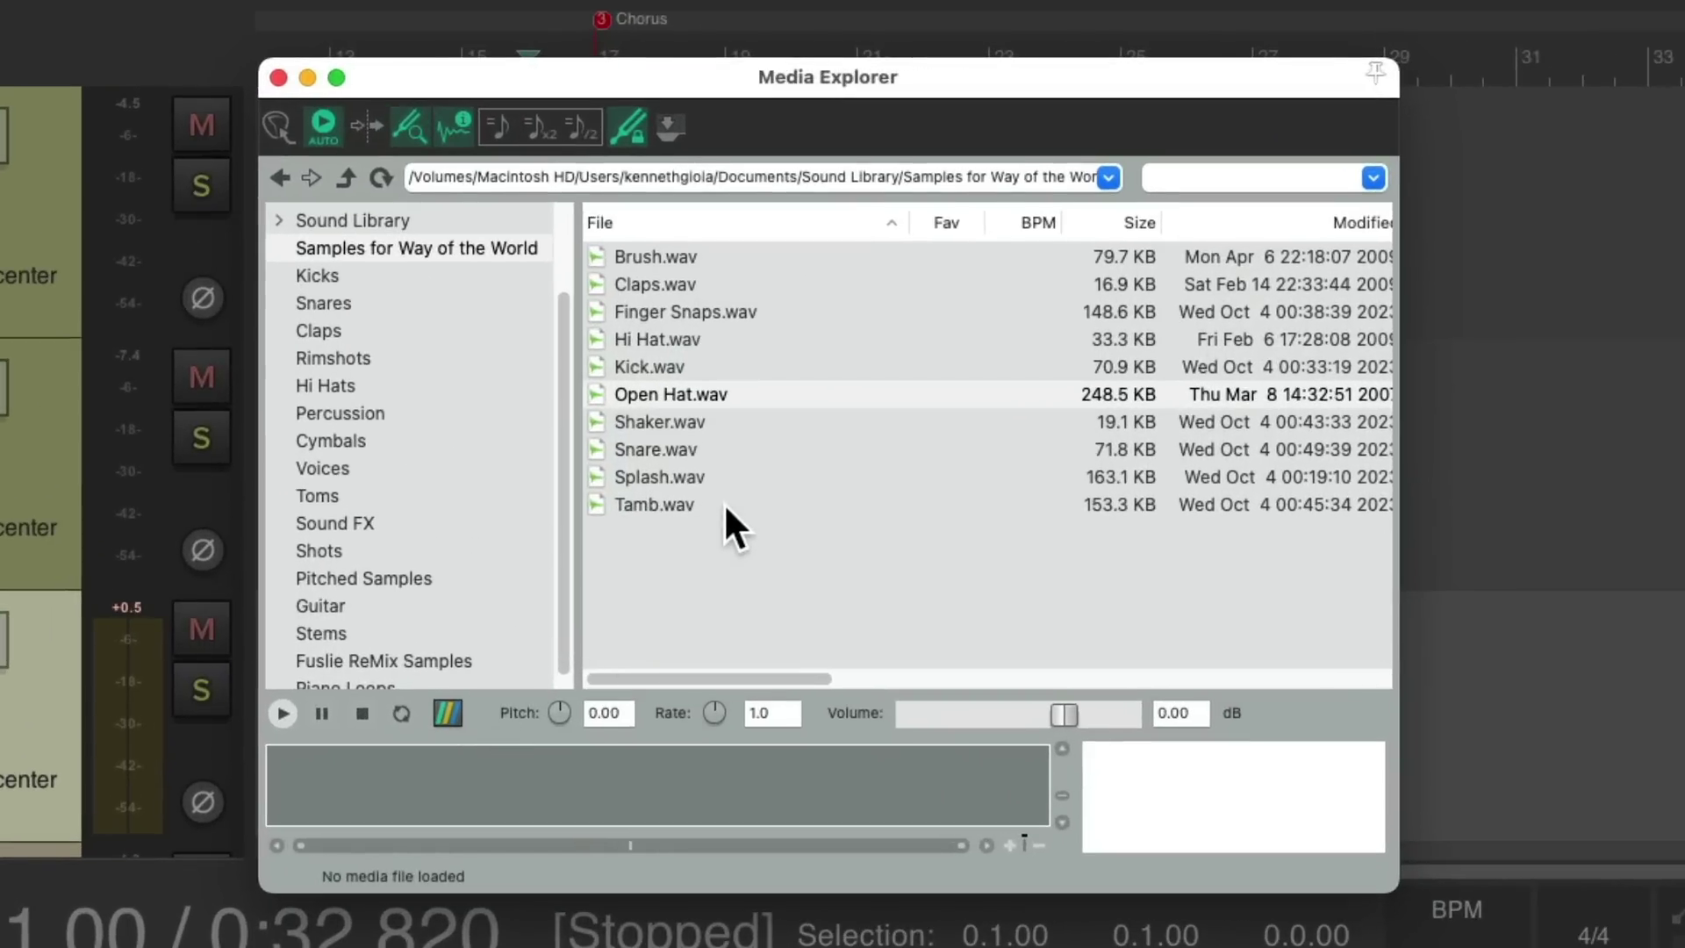
left_click(723, 504)
key("super+alt+x")
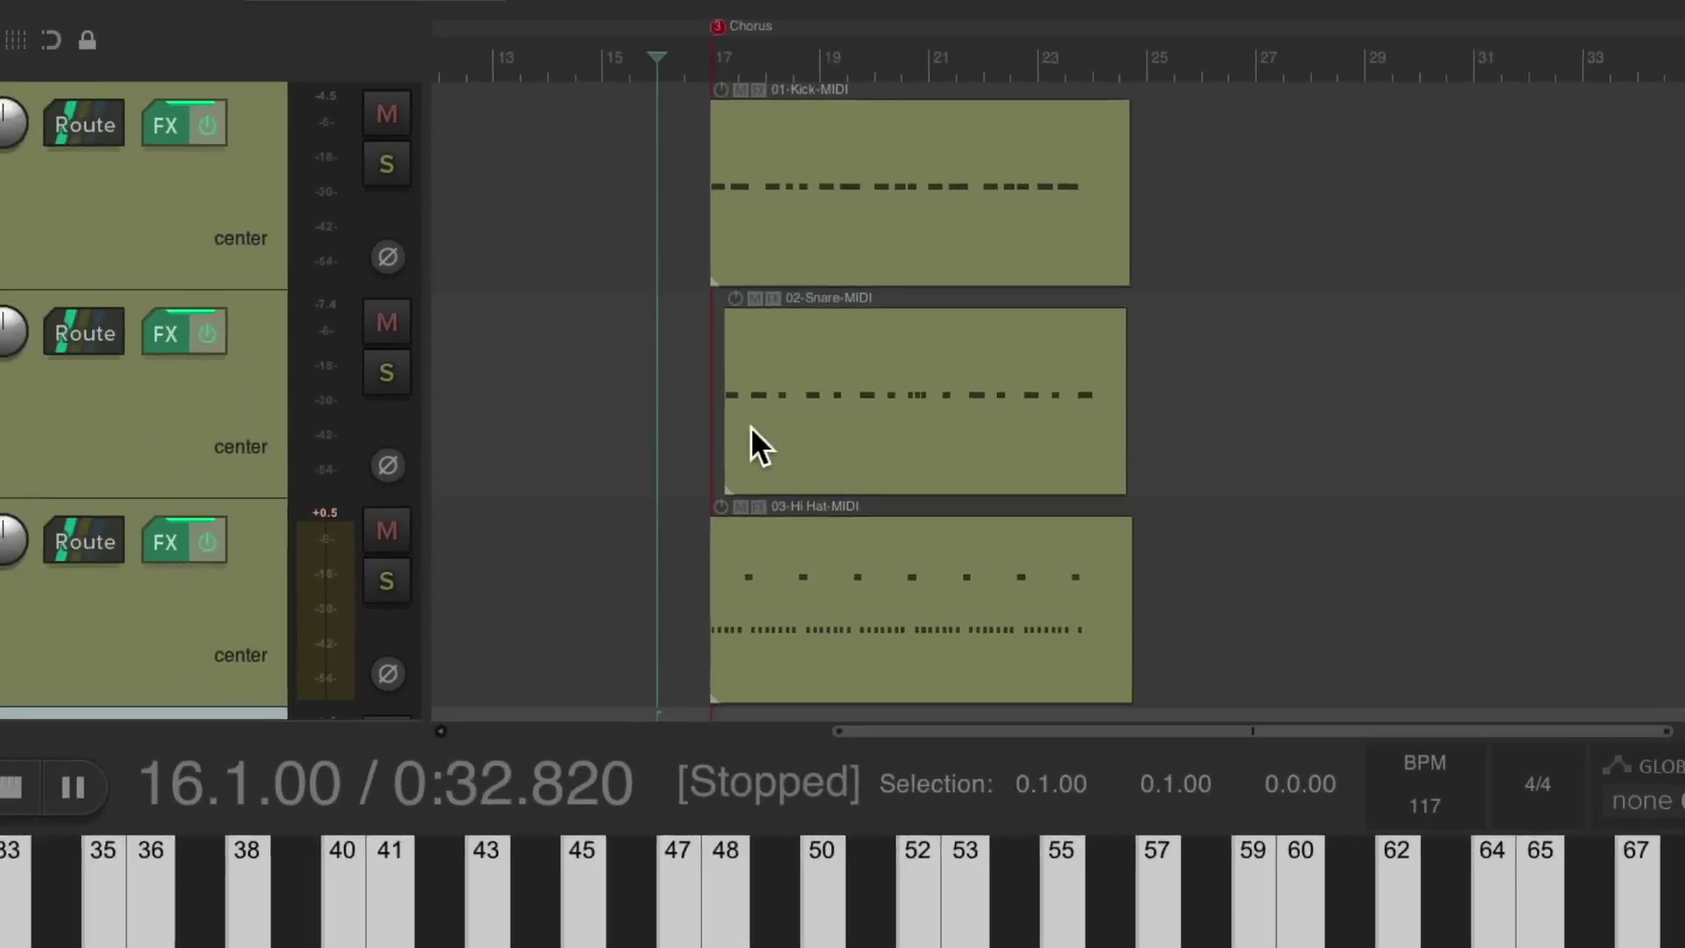
Record tambourine hits on the Tamb track on beat 4 of bars 18, 20 and 22 in the Chorus project
scroll(876, 340, "down", 3)
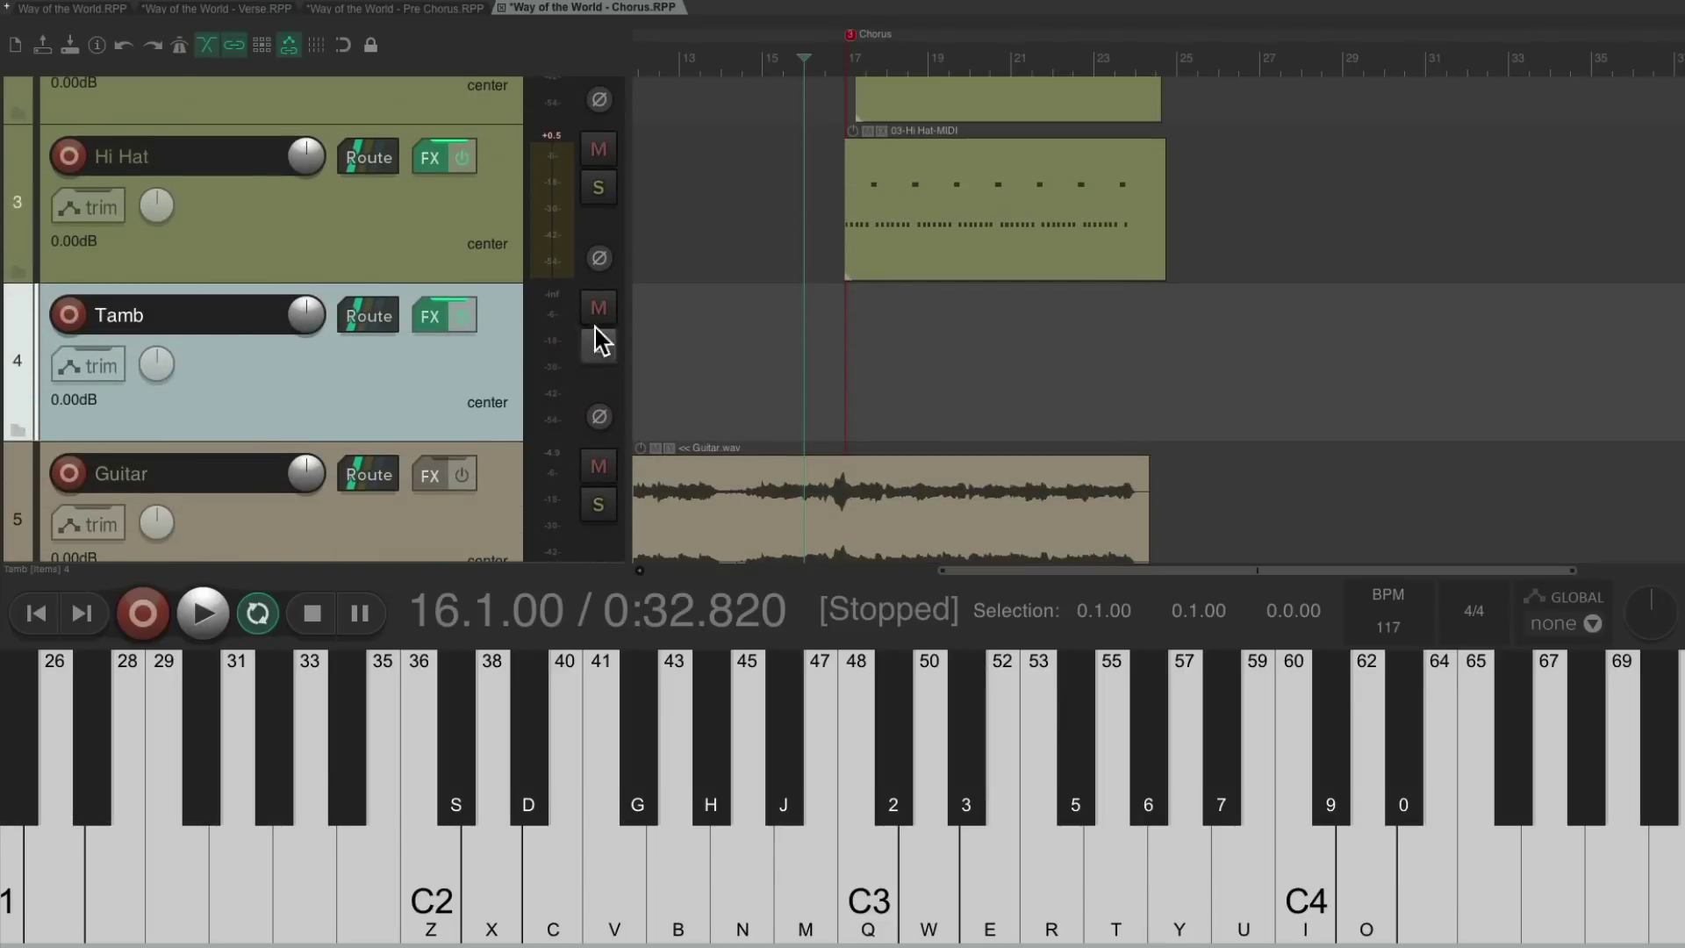
left_click(69, 314)
key("ctrl+r")
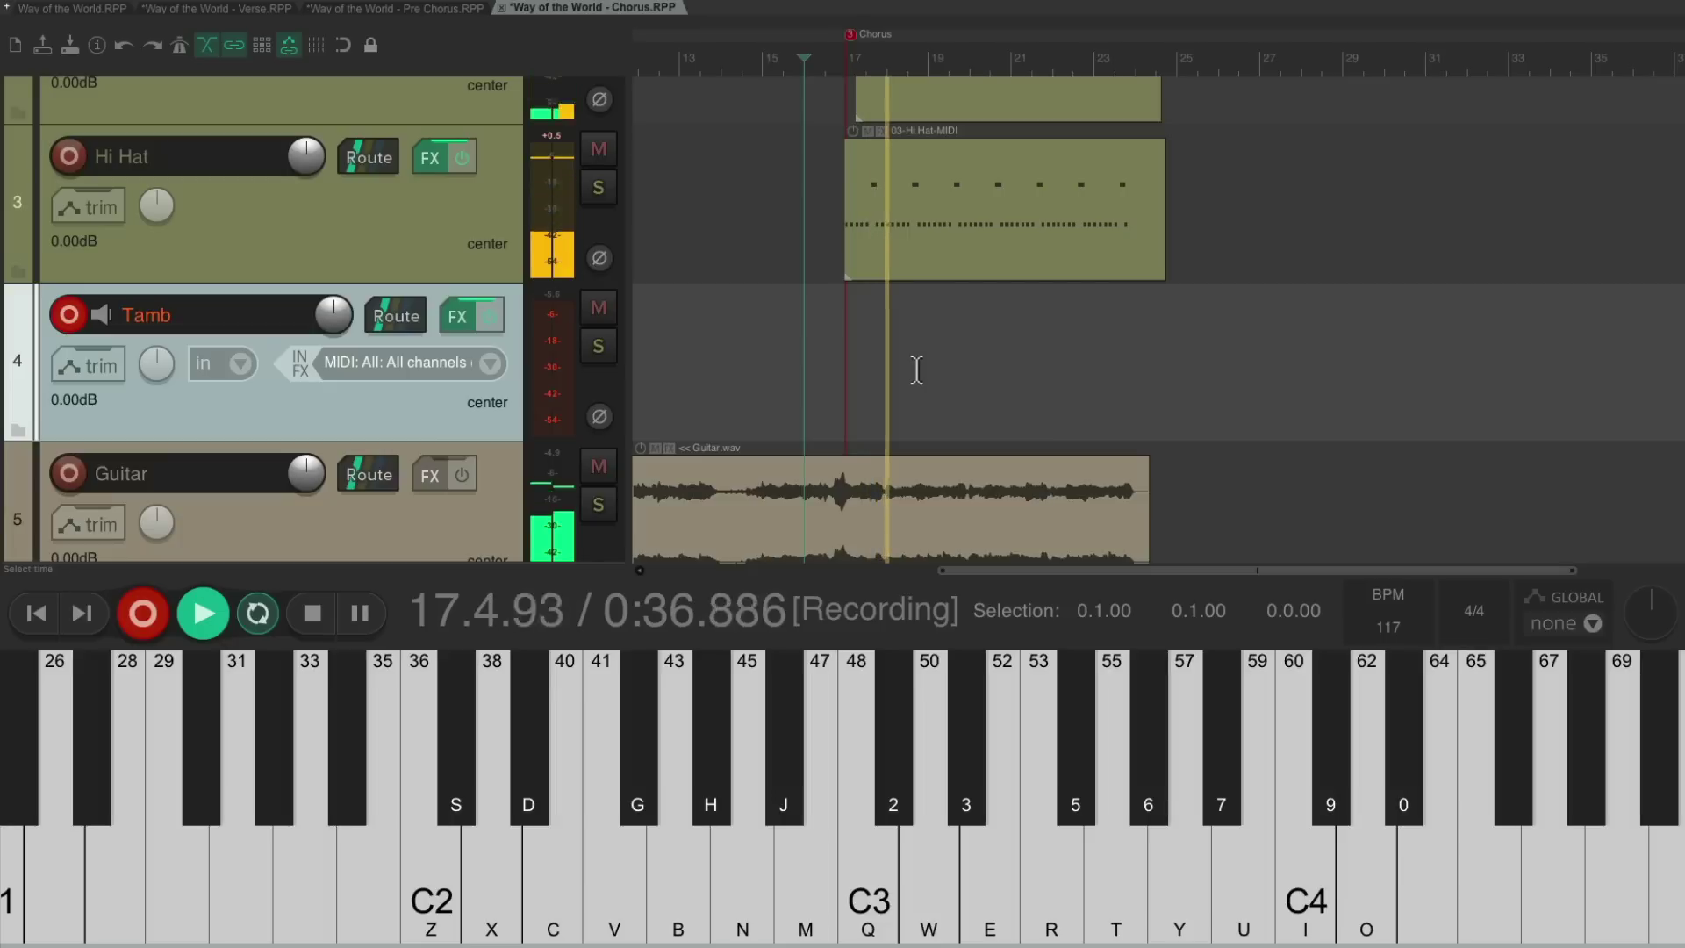
key("z")
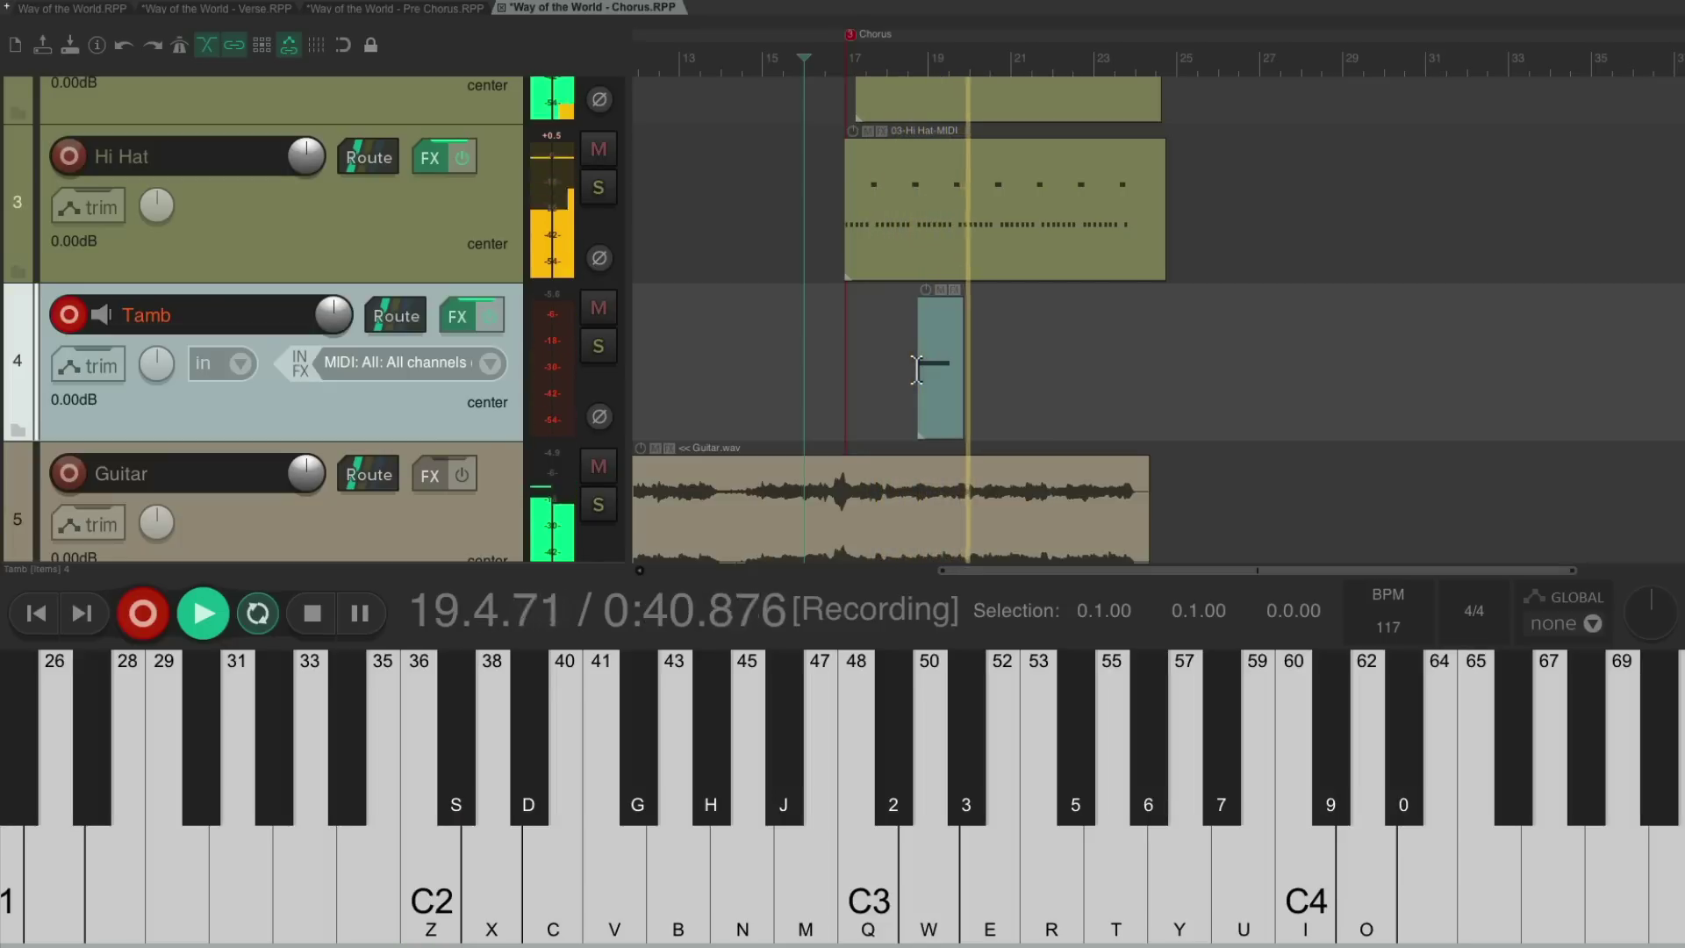
key("z")
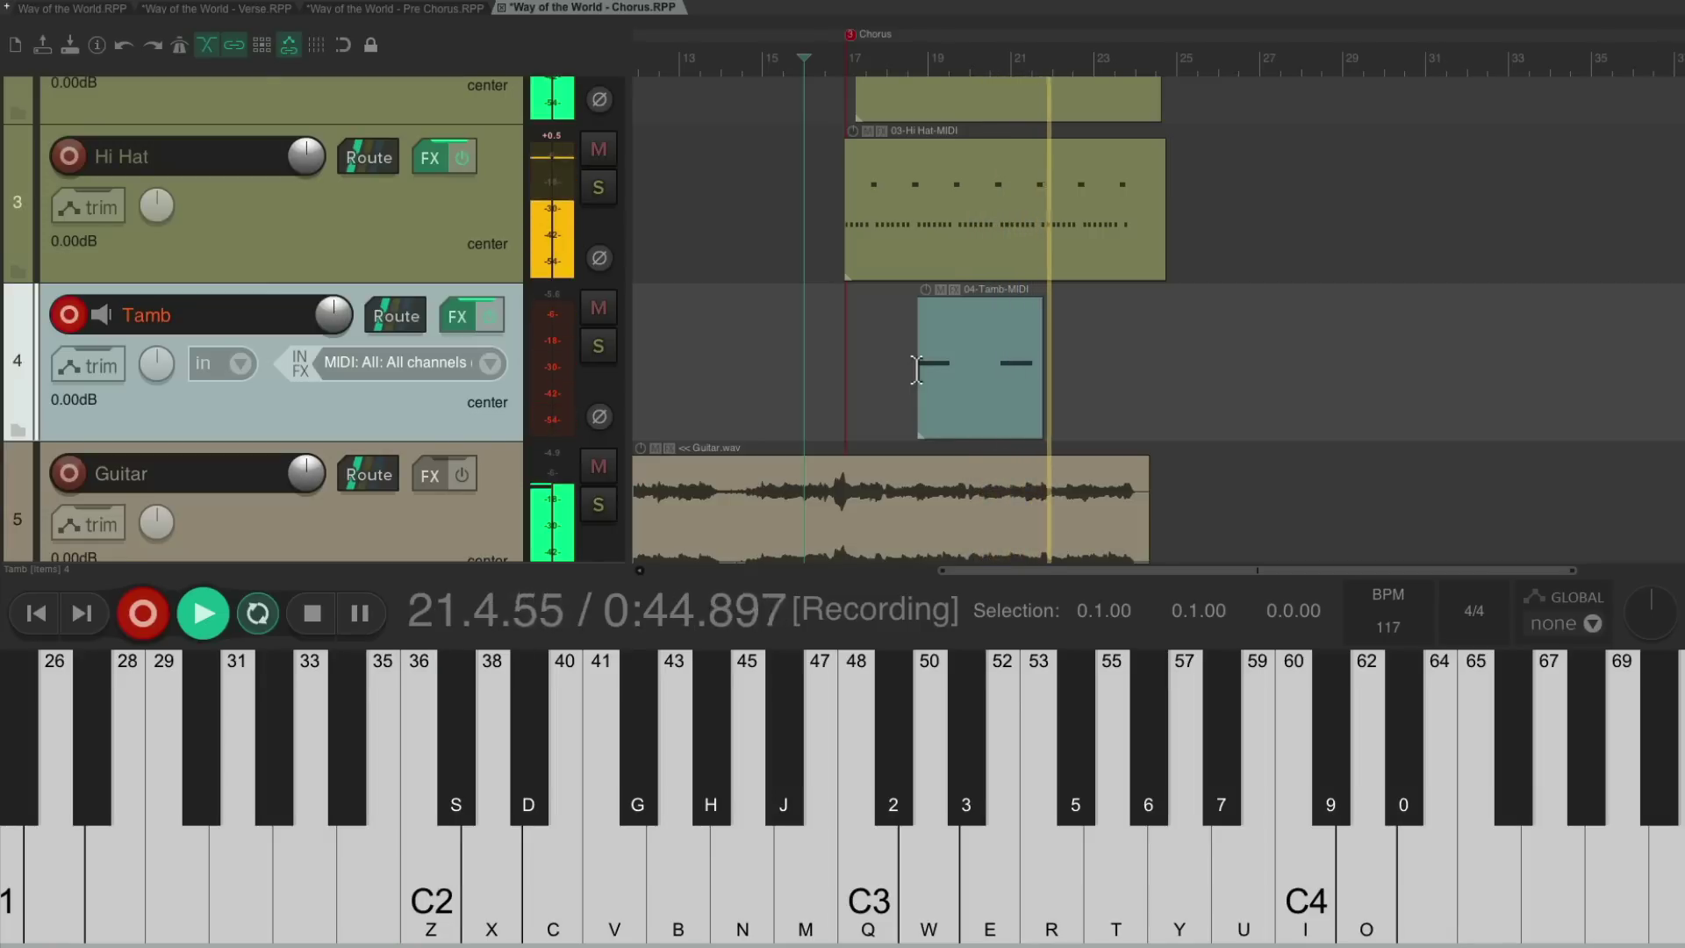
key("z")
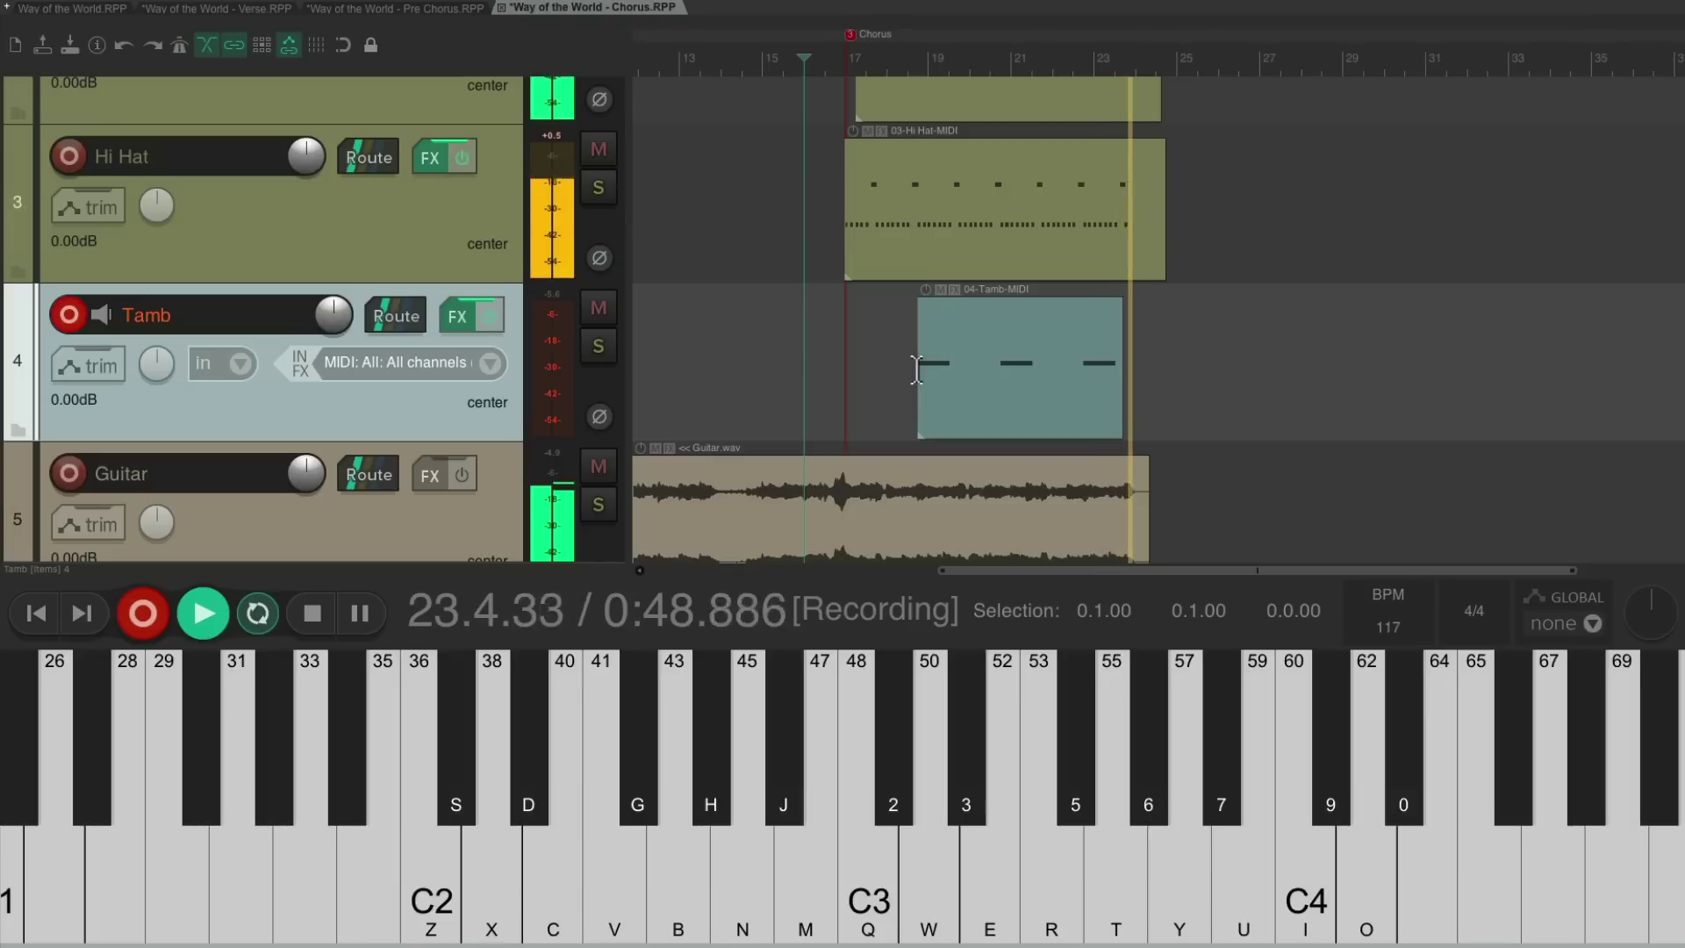
key("space")
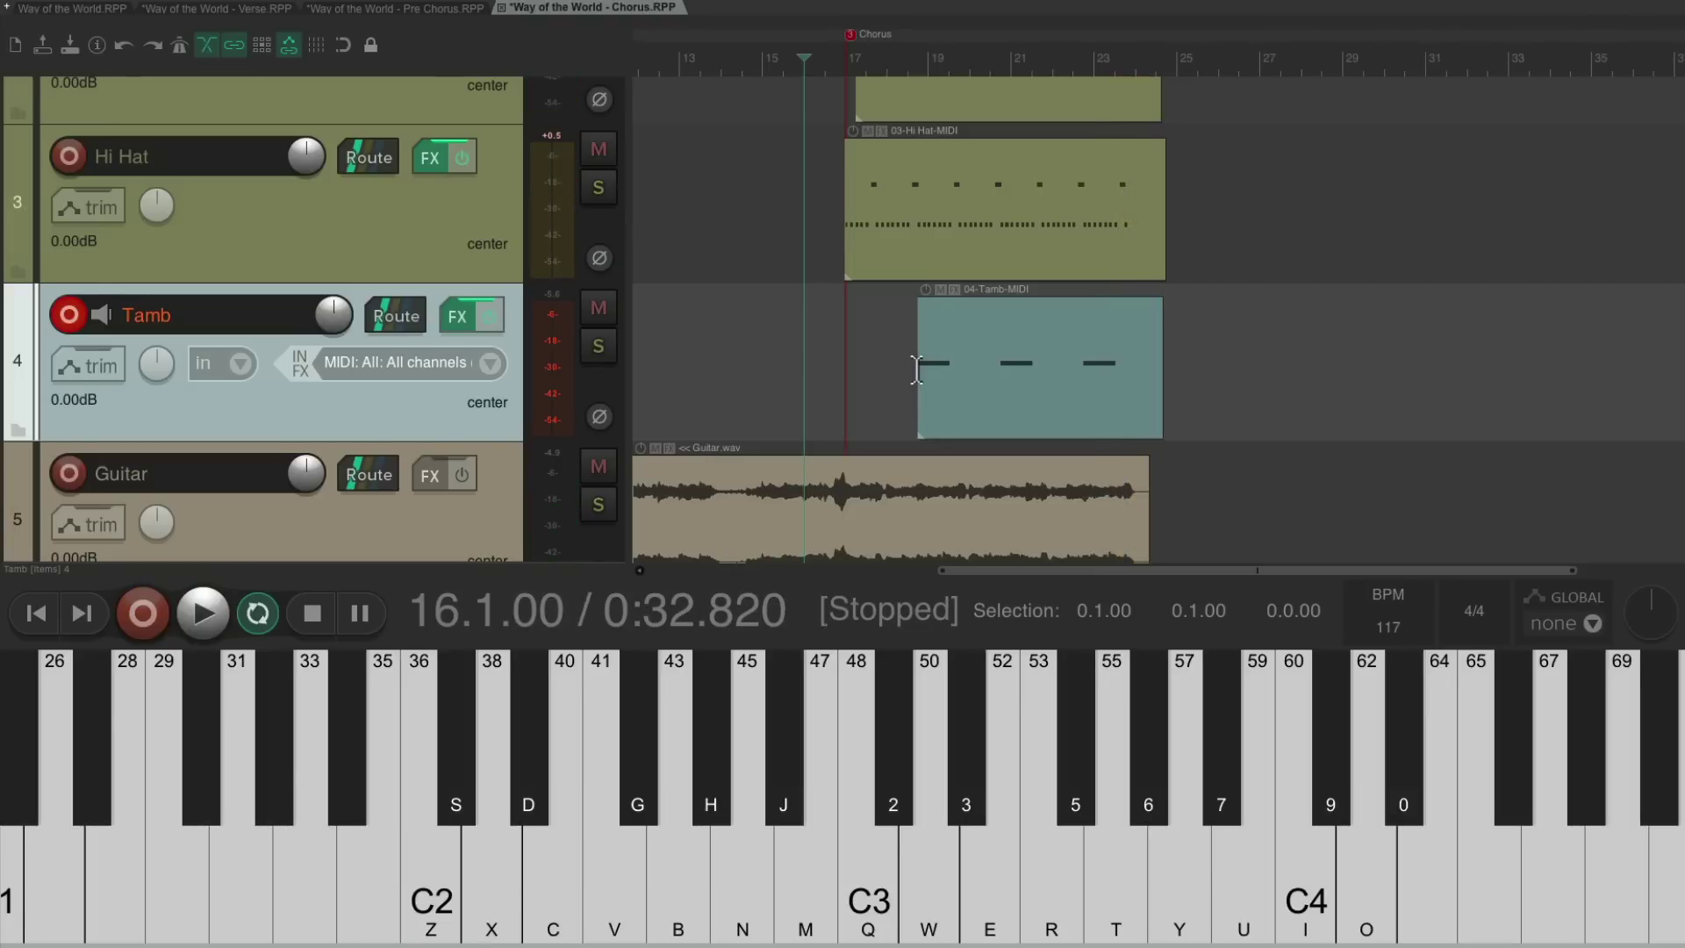
Insert Splash.wav on a new track below Tamb, place it at bars 17 and 21, and play the chorus
key("super+alt+x")
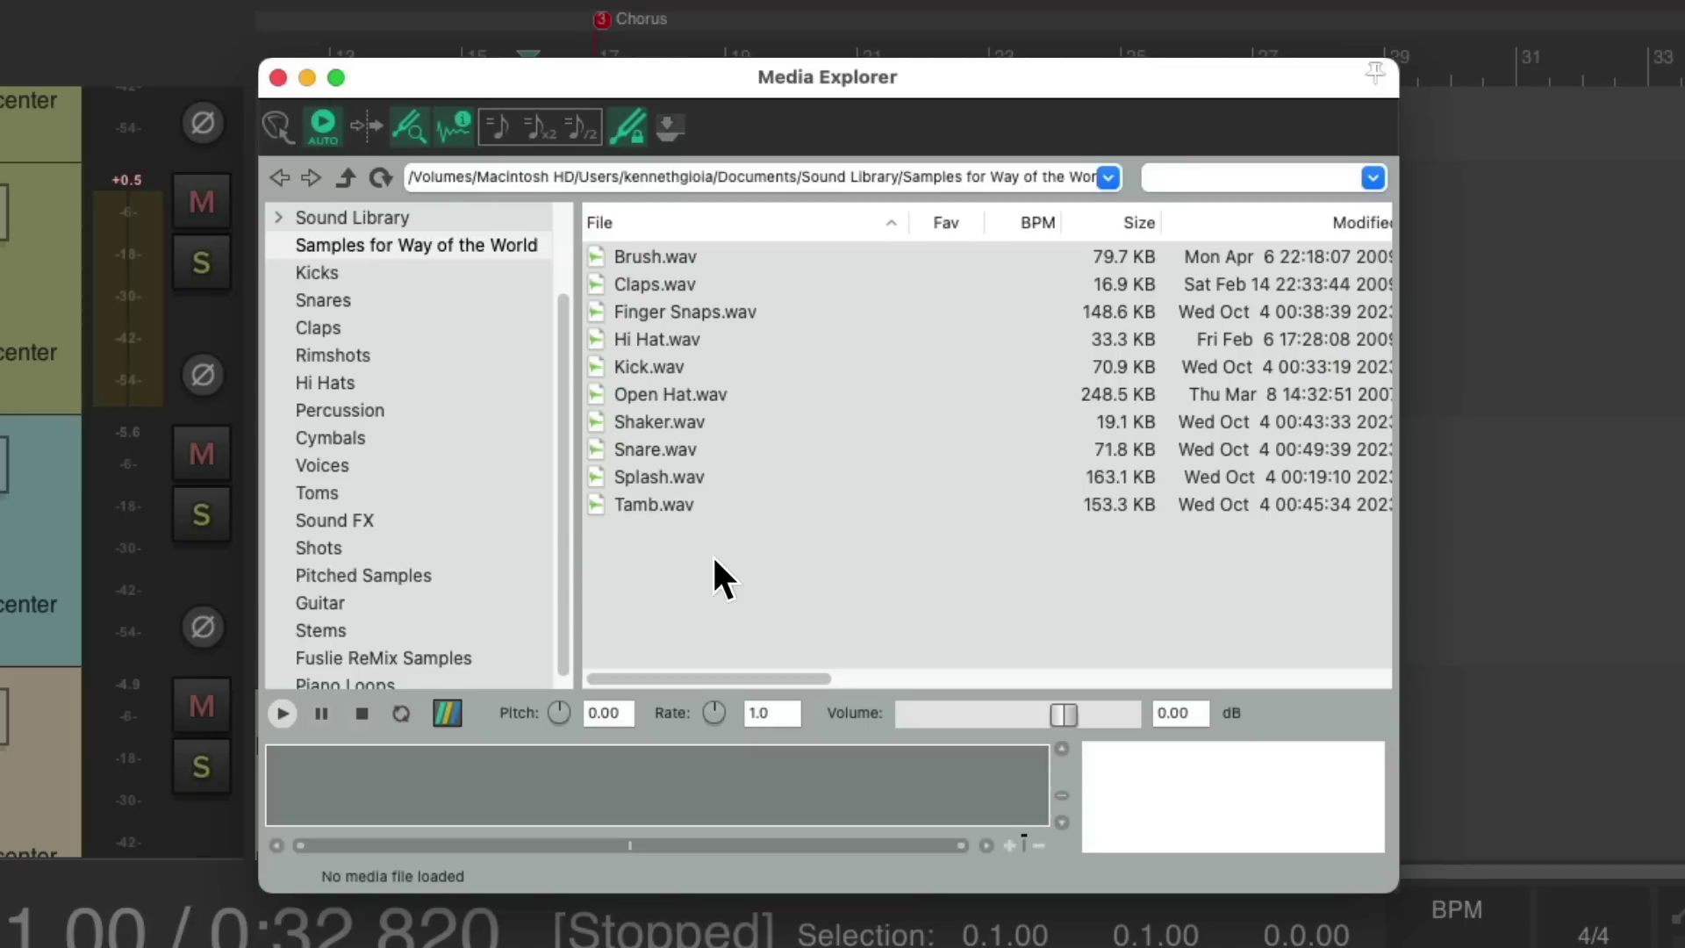
left_click(645, 475)
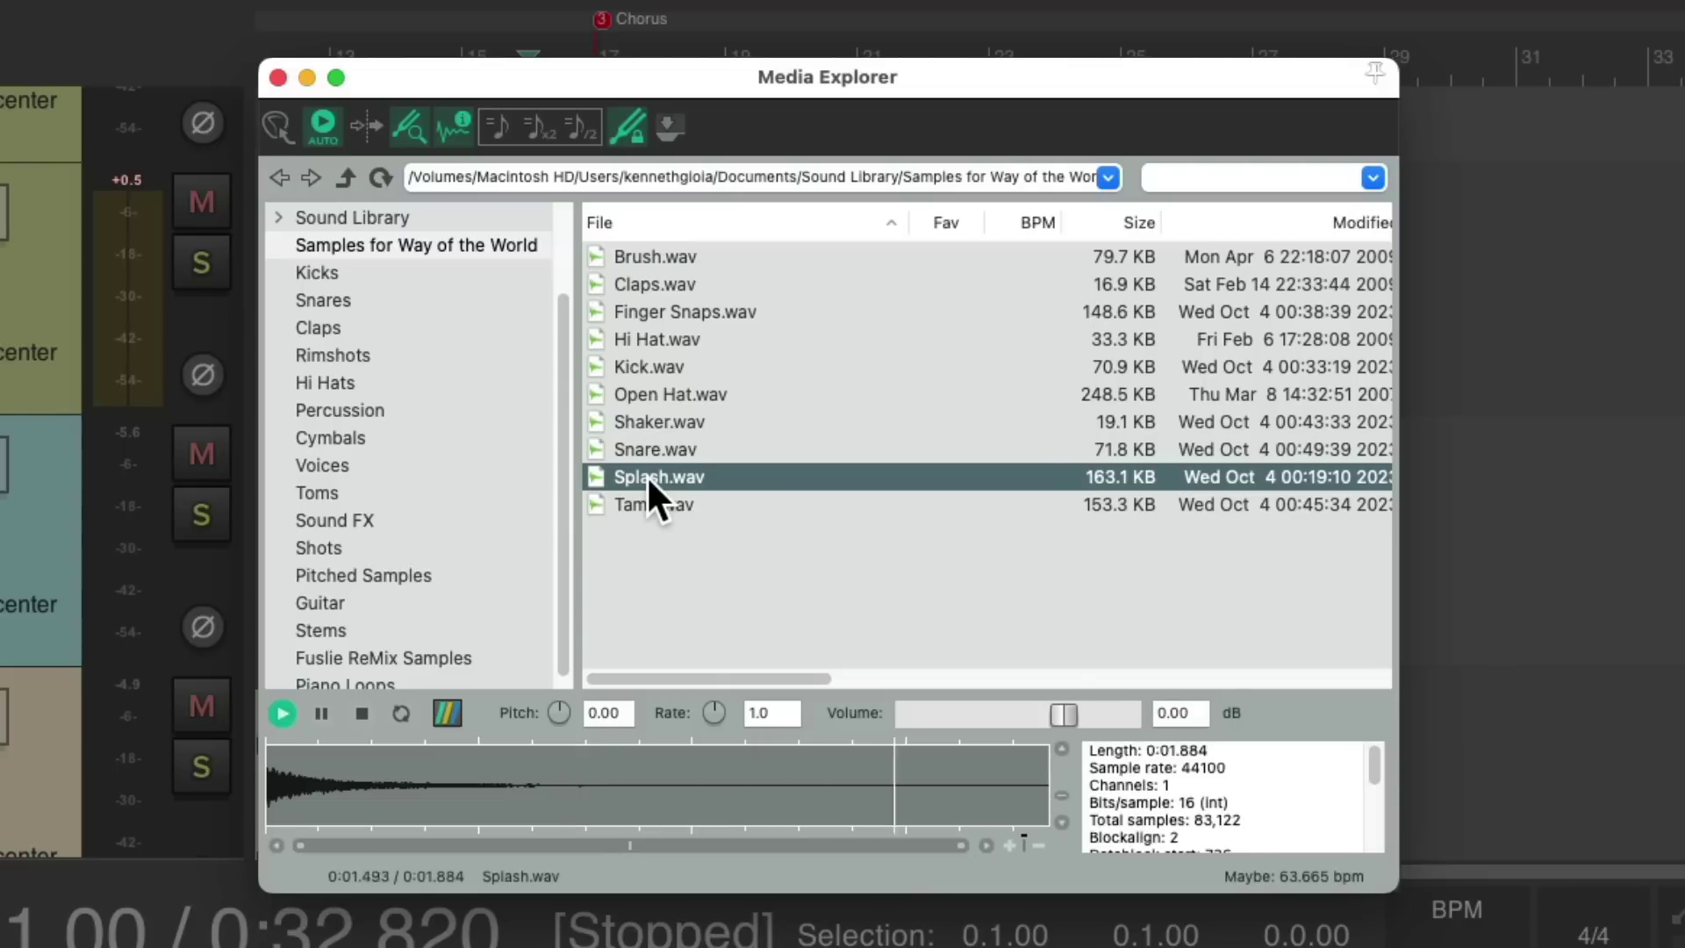
right_click(646, 475)
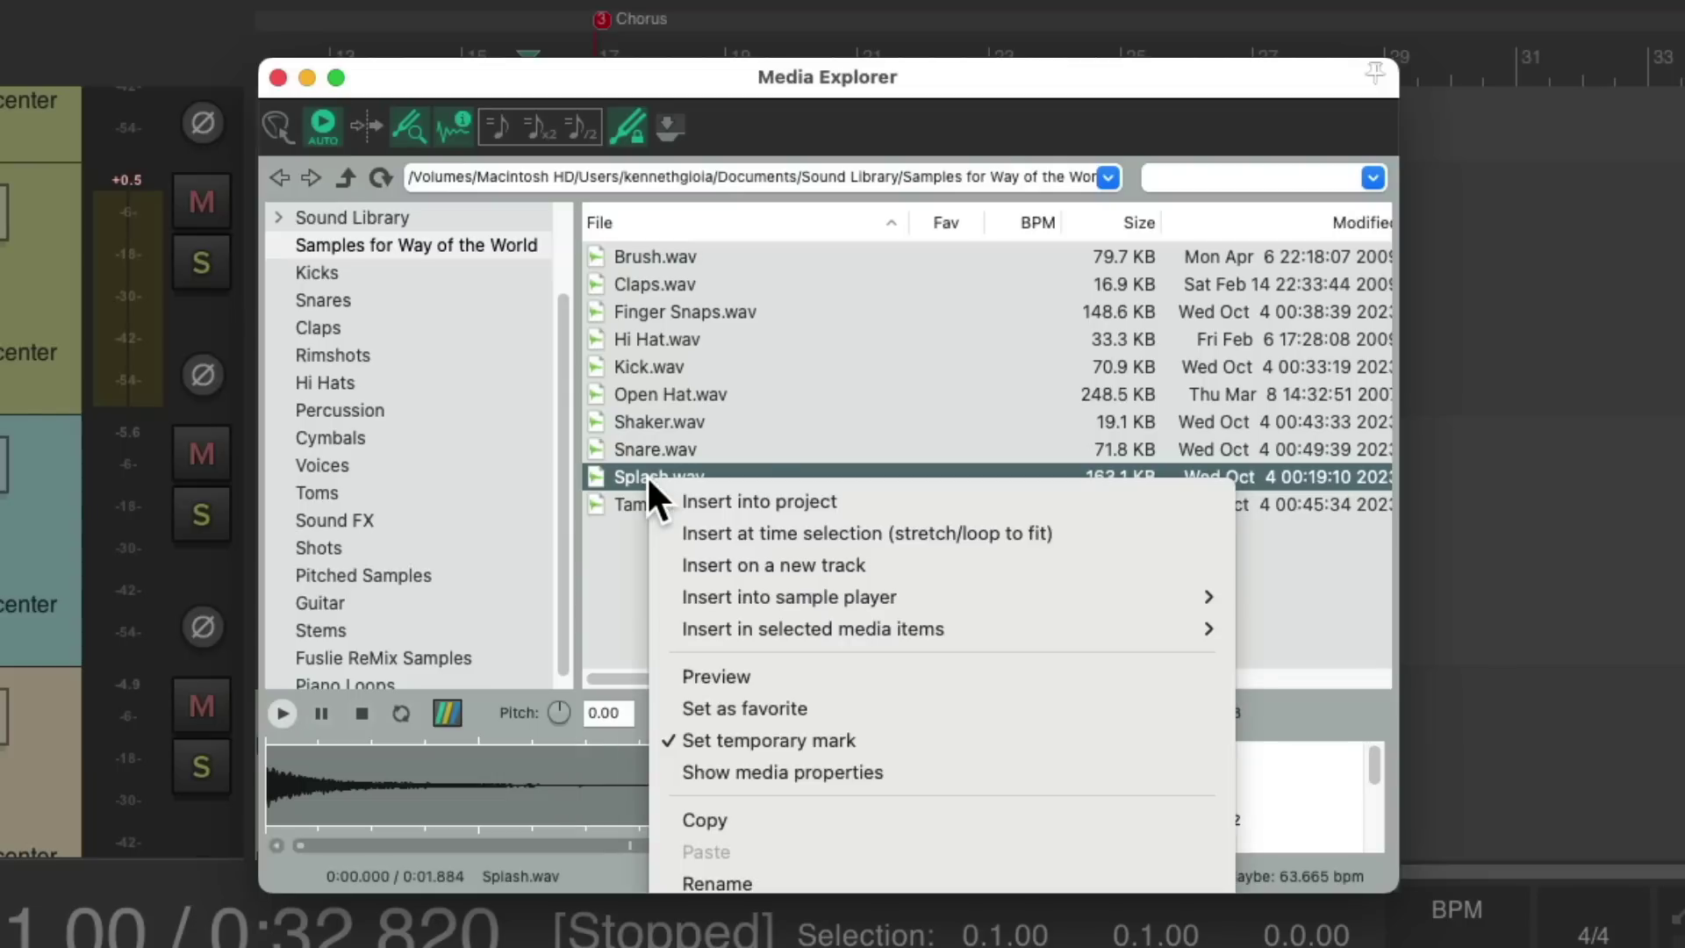
left_click(661, 564)
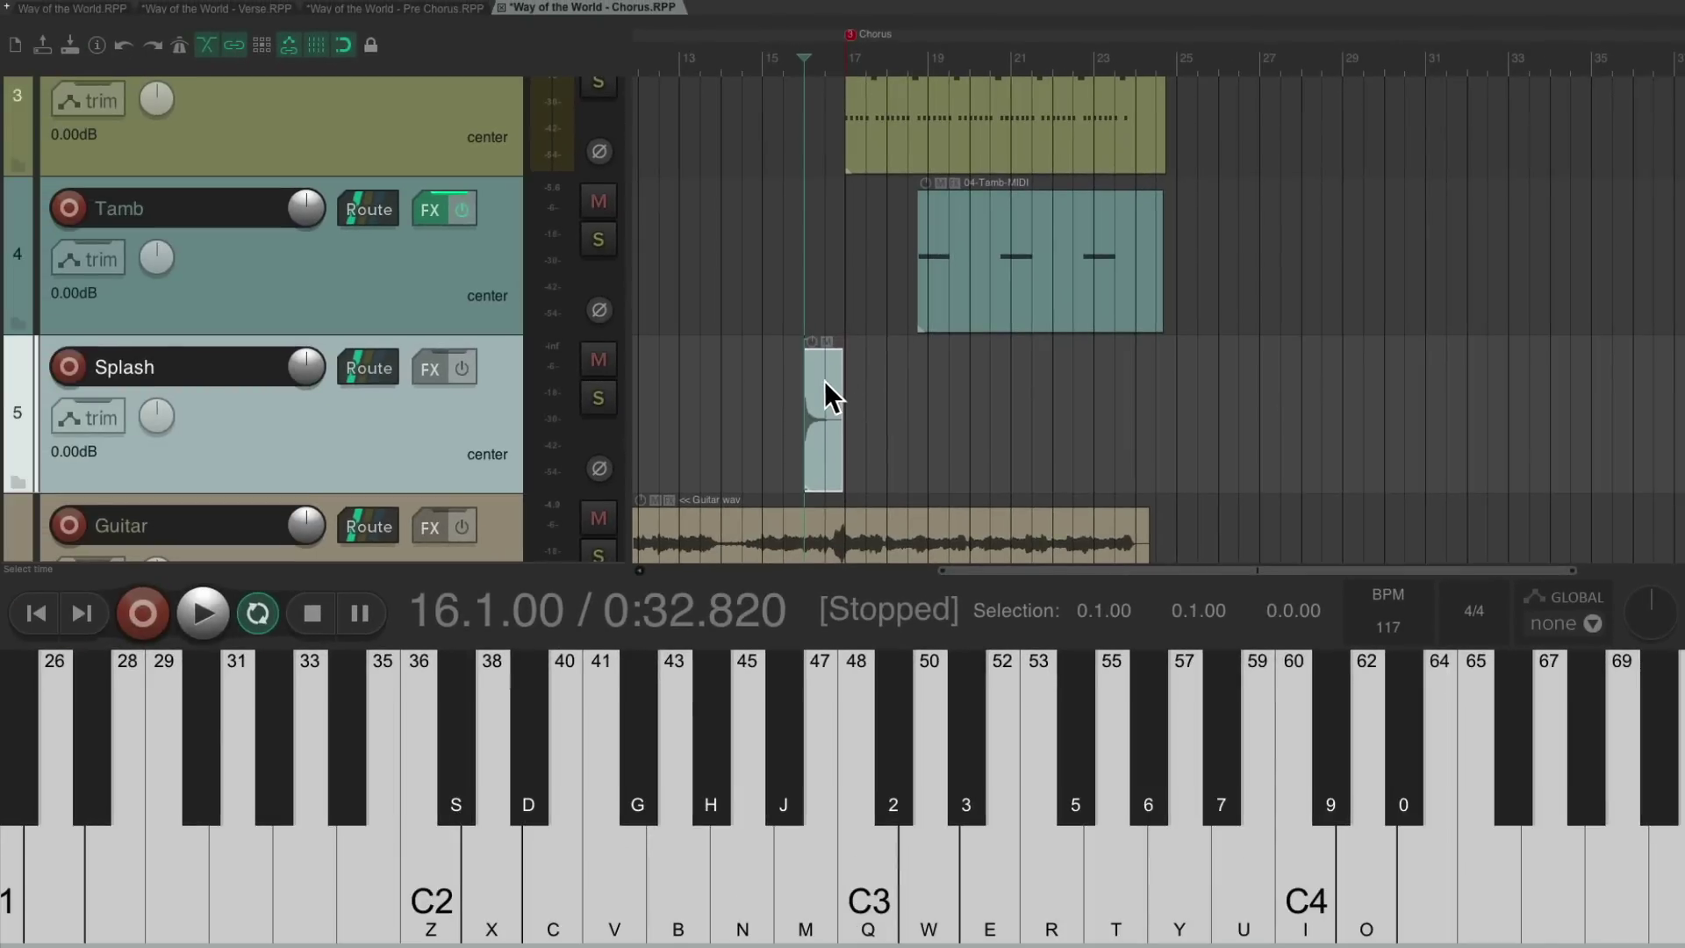
mouse_move(825, 384)
left_mouse_down()
mouse_move(965, 390)
mouse_move(925, 393)
mouse_move(858, 376)
mouse_move(1032, 371)
left_mouse_up()
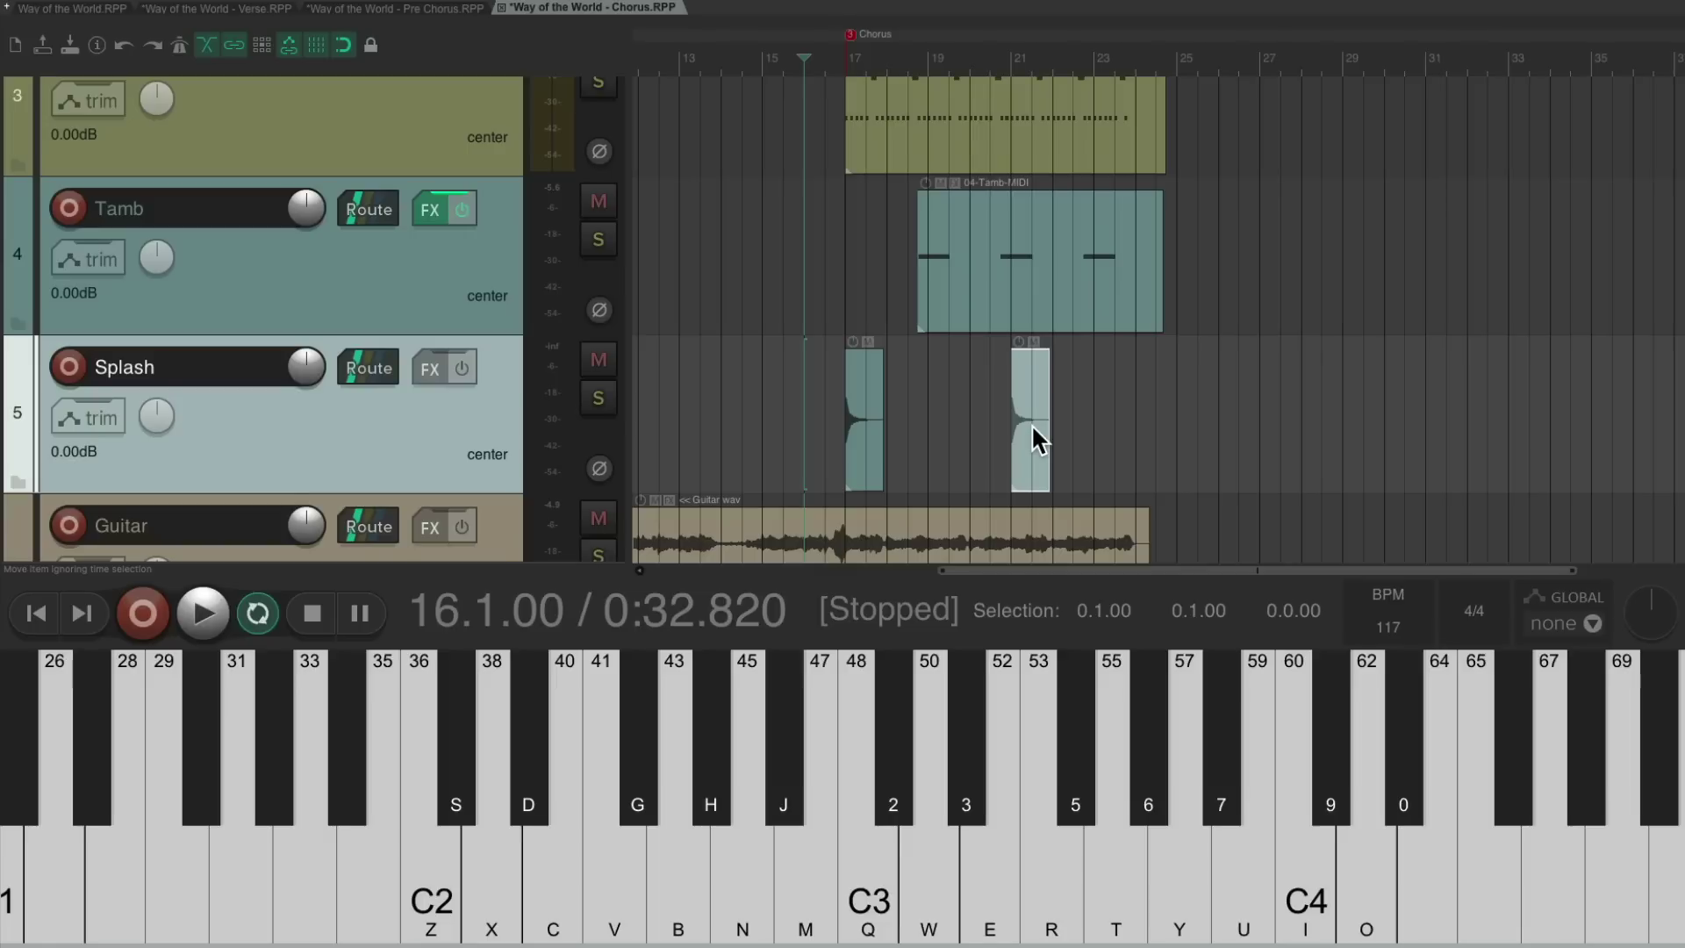
key("space")
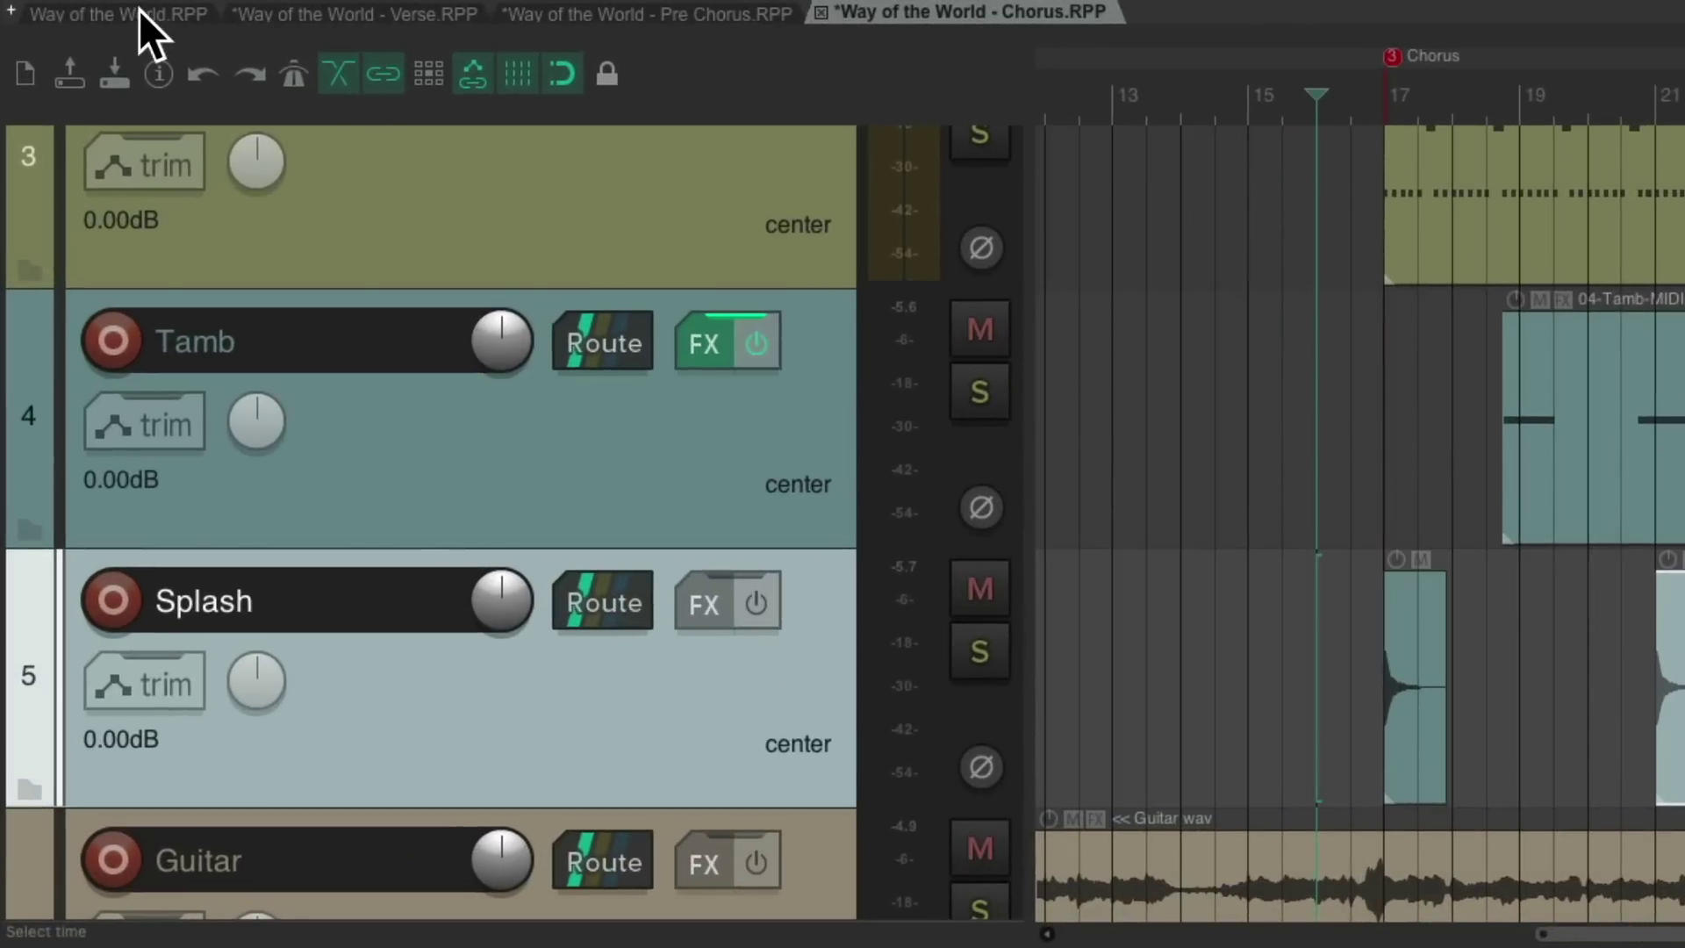
Copy the Kick, Finger Snaps, Brush and Claps tracks from the Verse project into the main Way of the World project above Guitar and play them
left_click(139, 9)
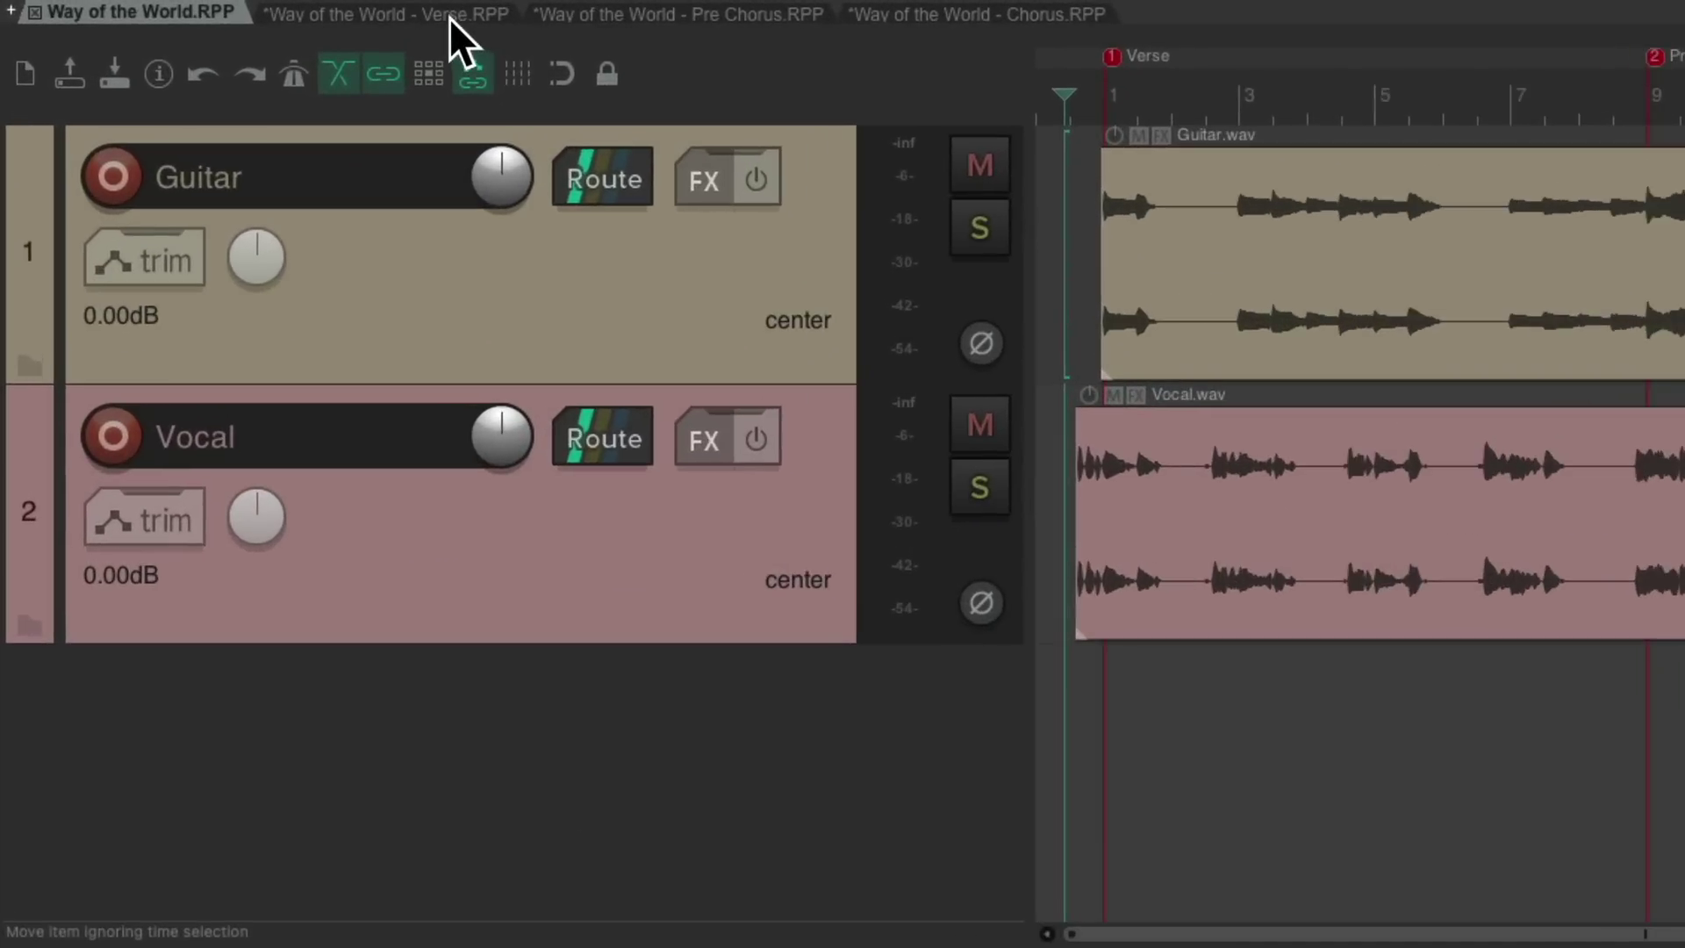
left_click(278, 8)
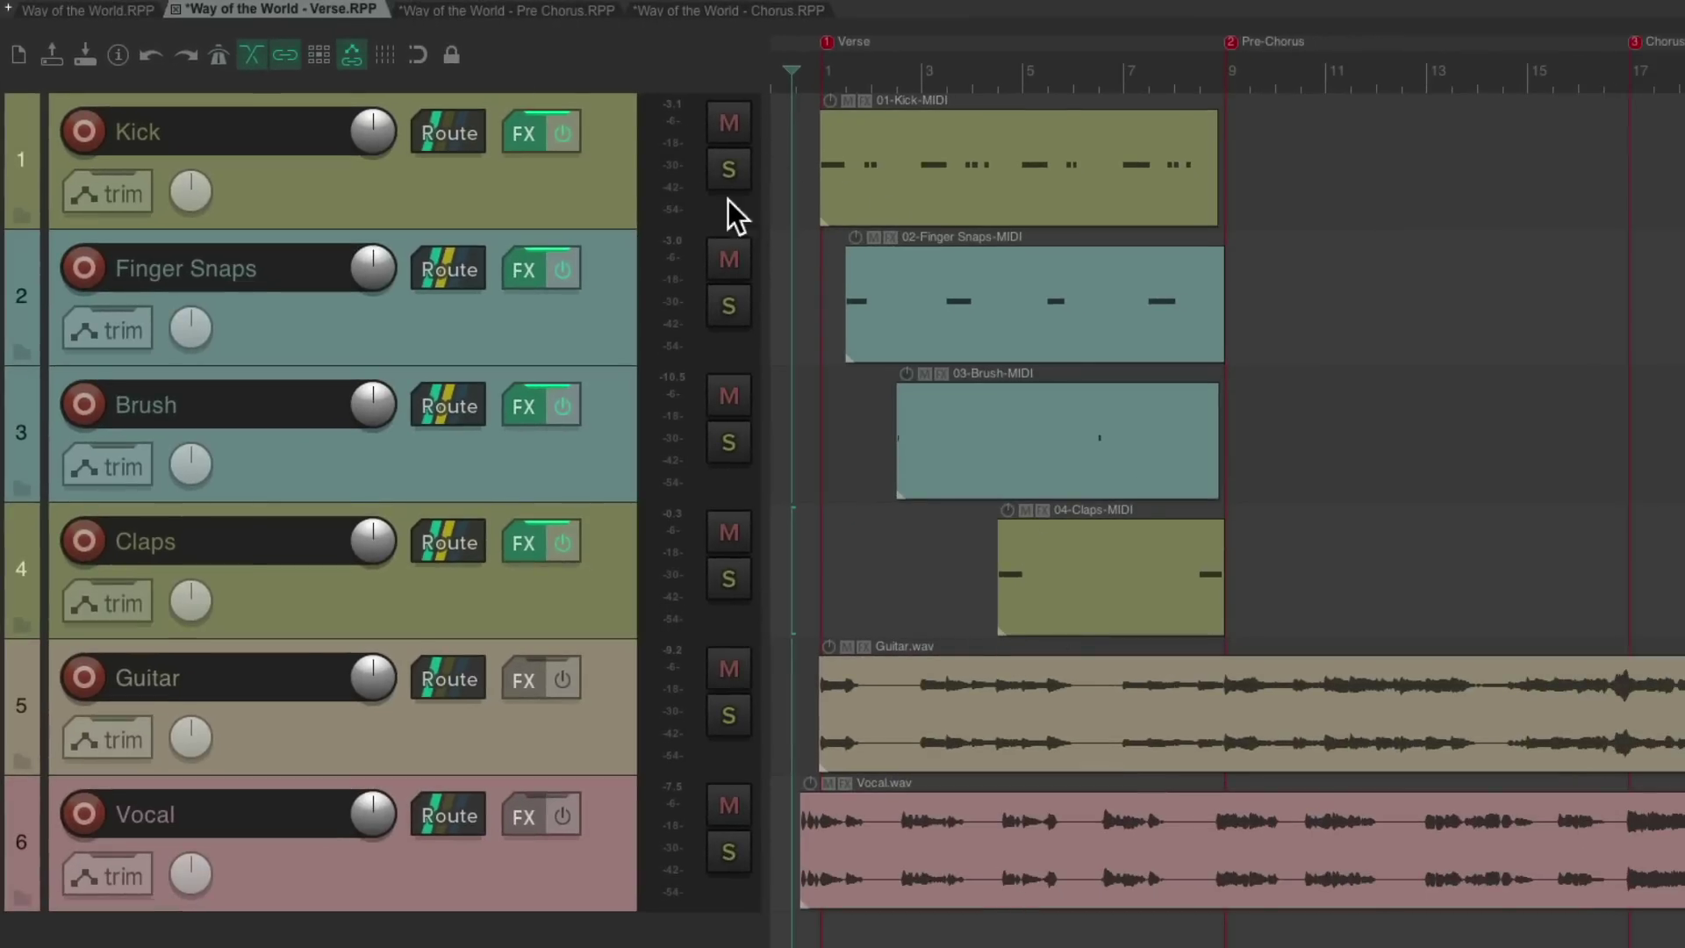
left_click(558, 195)
left_click(597, 588, "shift")
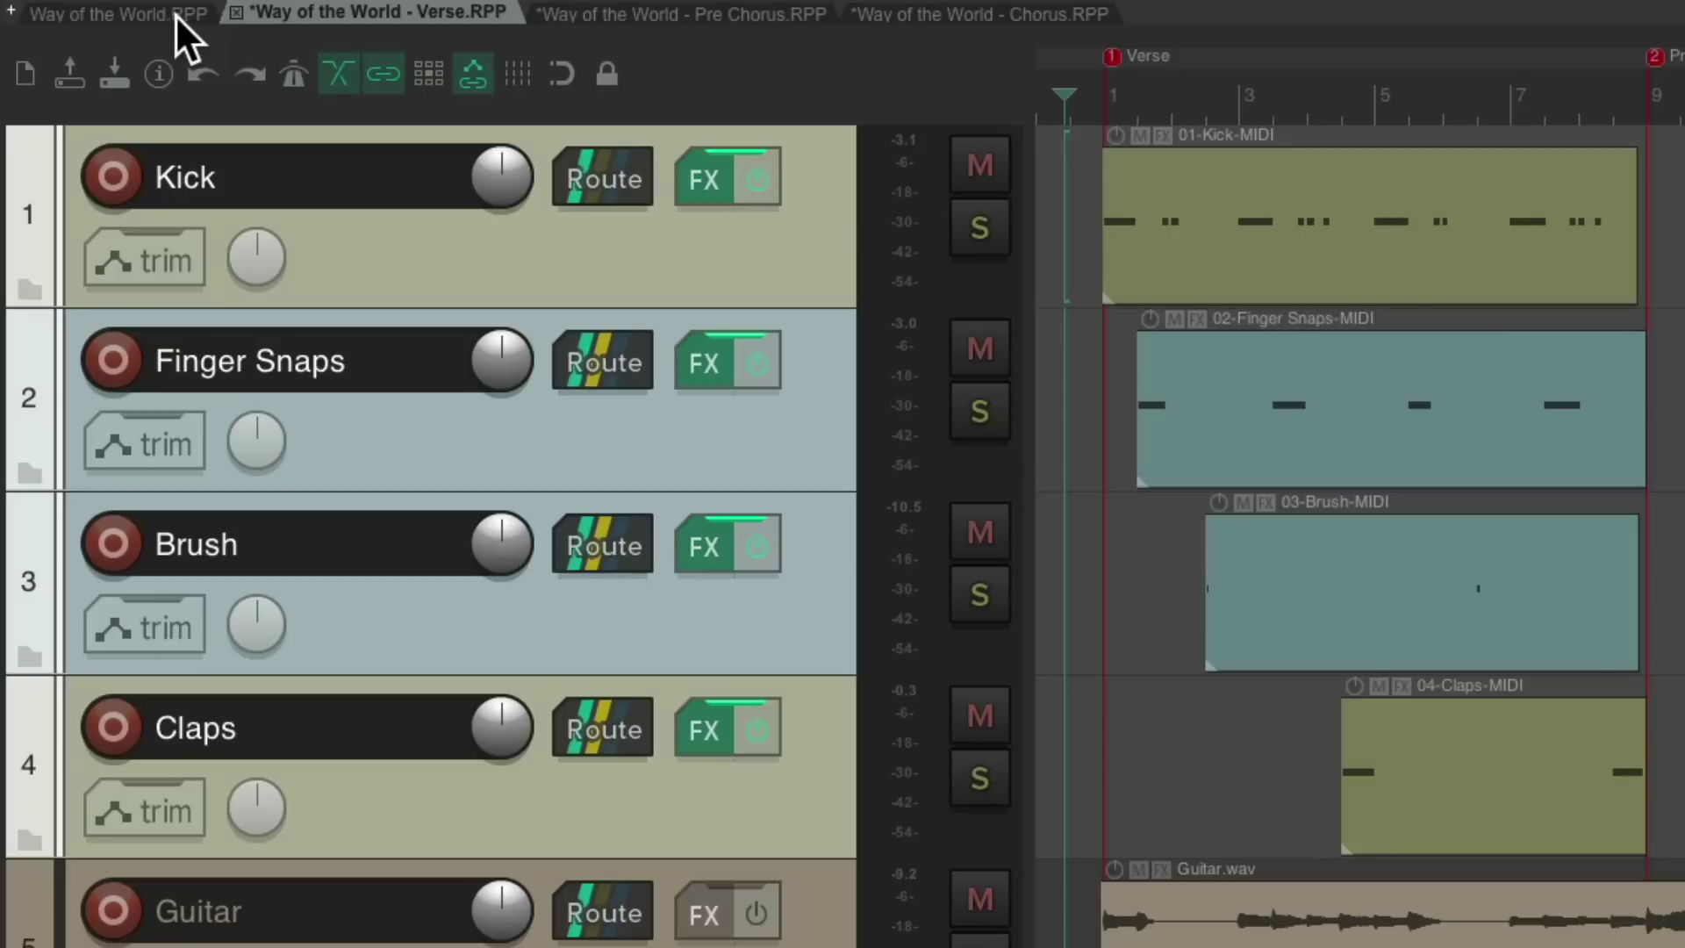
left_click(149, 14)
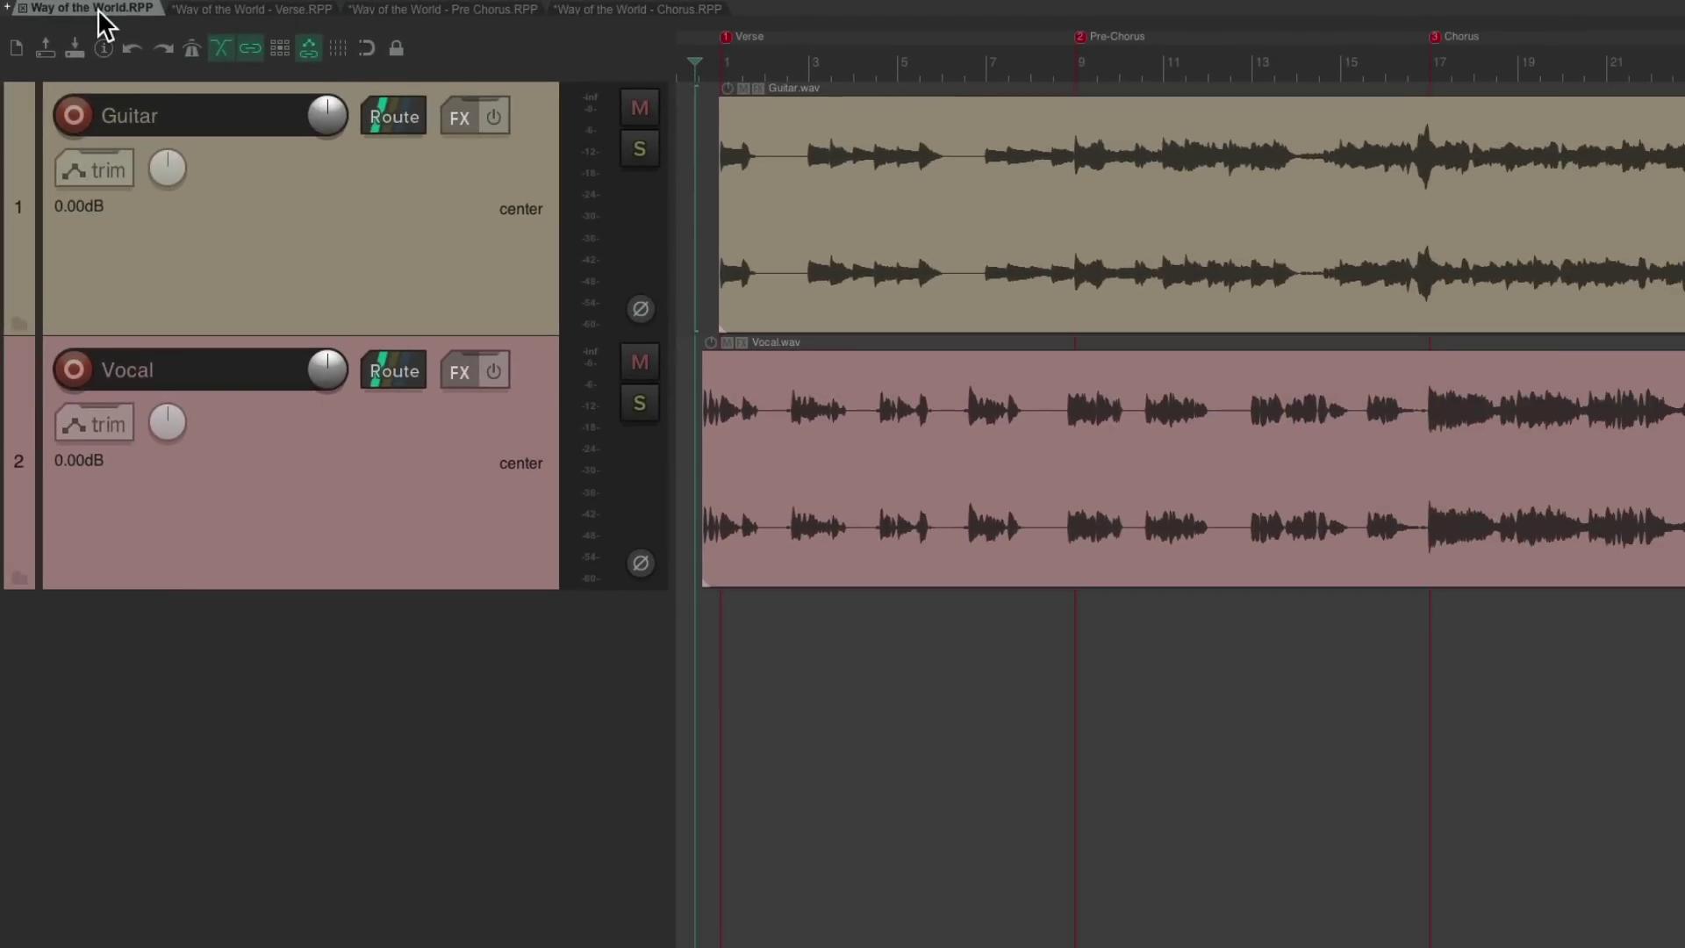
key("ctrl+v")
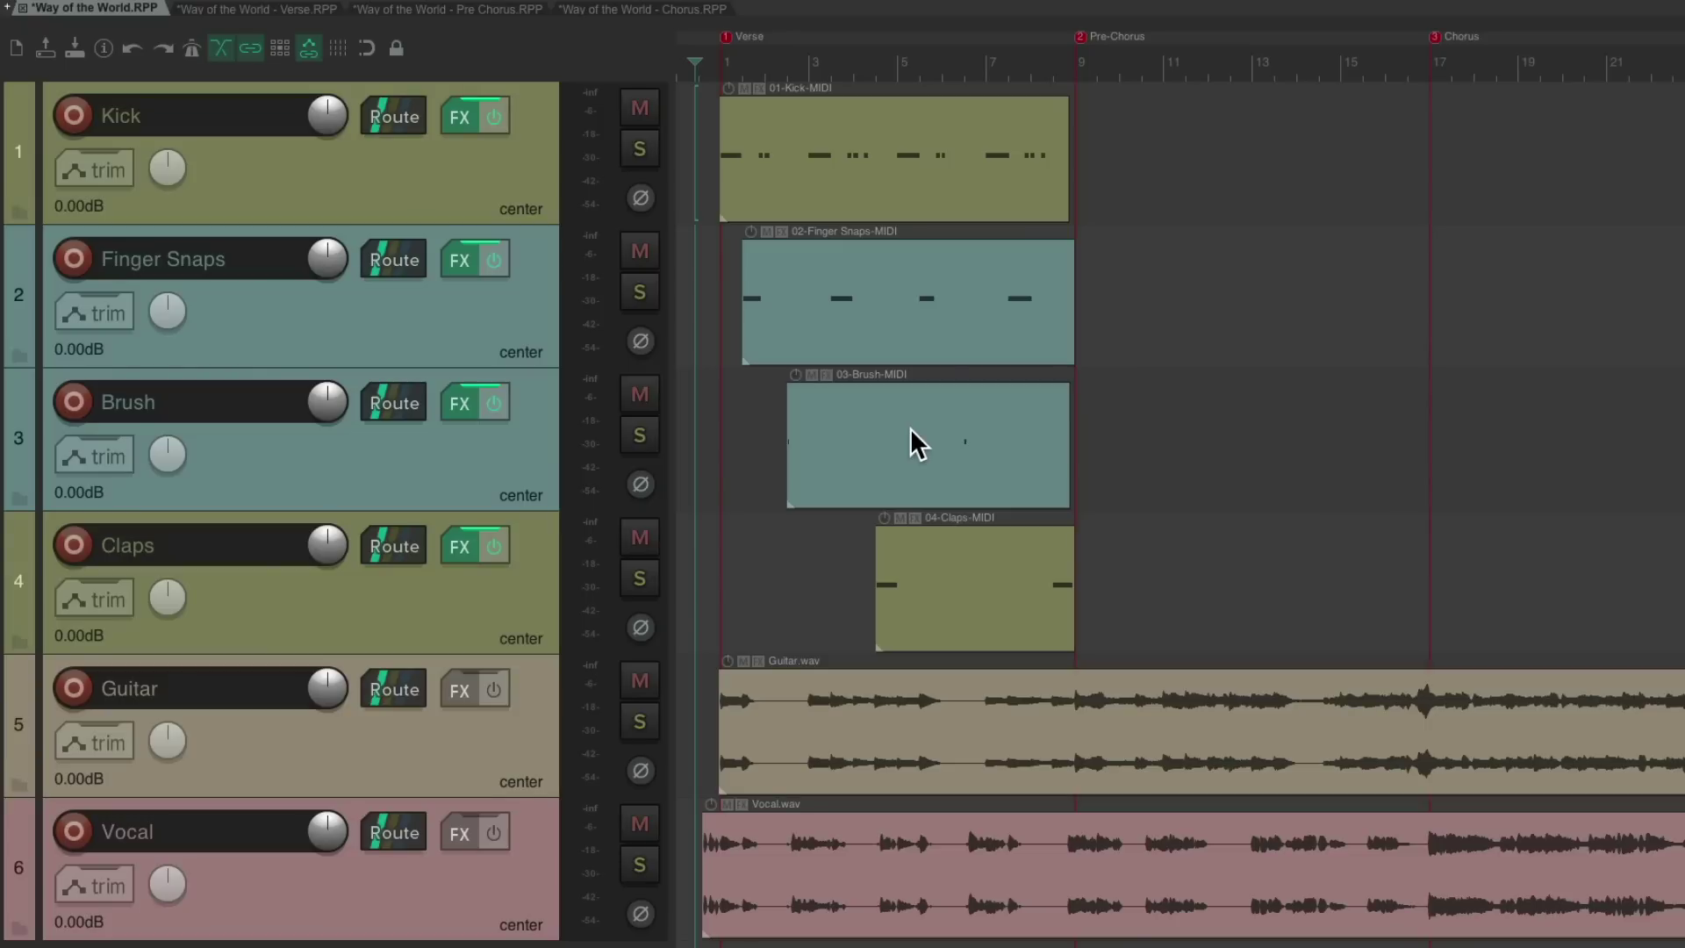
key("space")
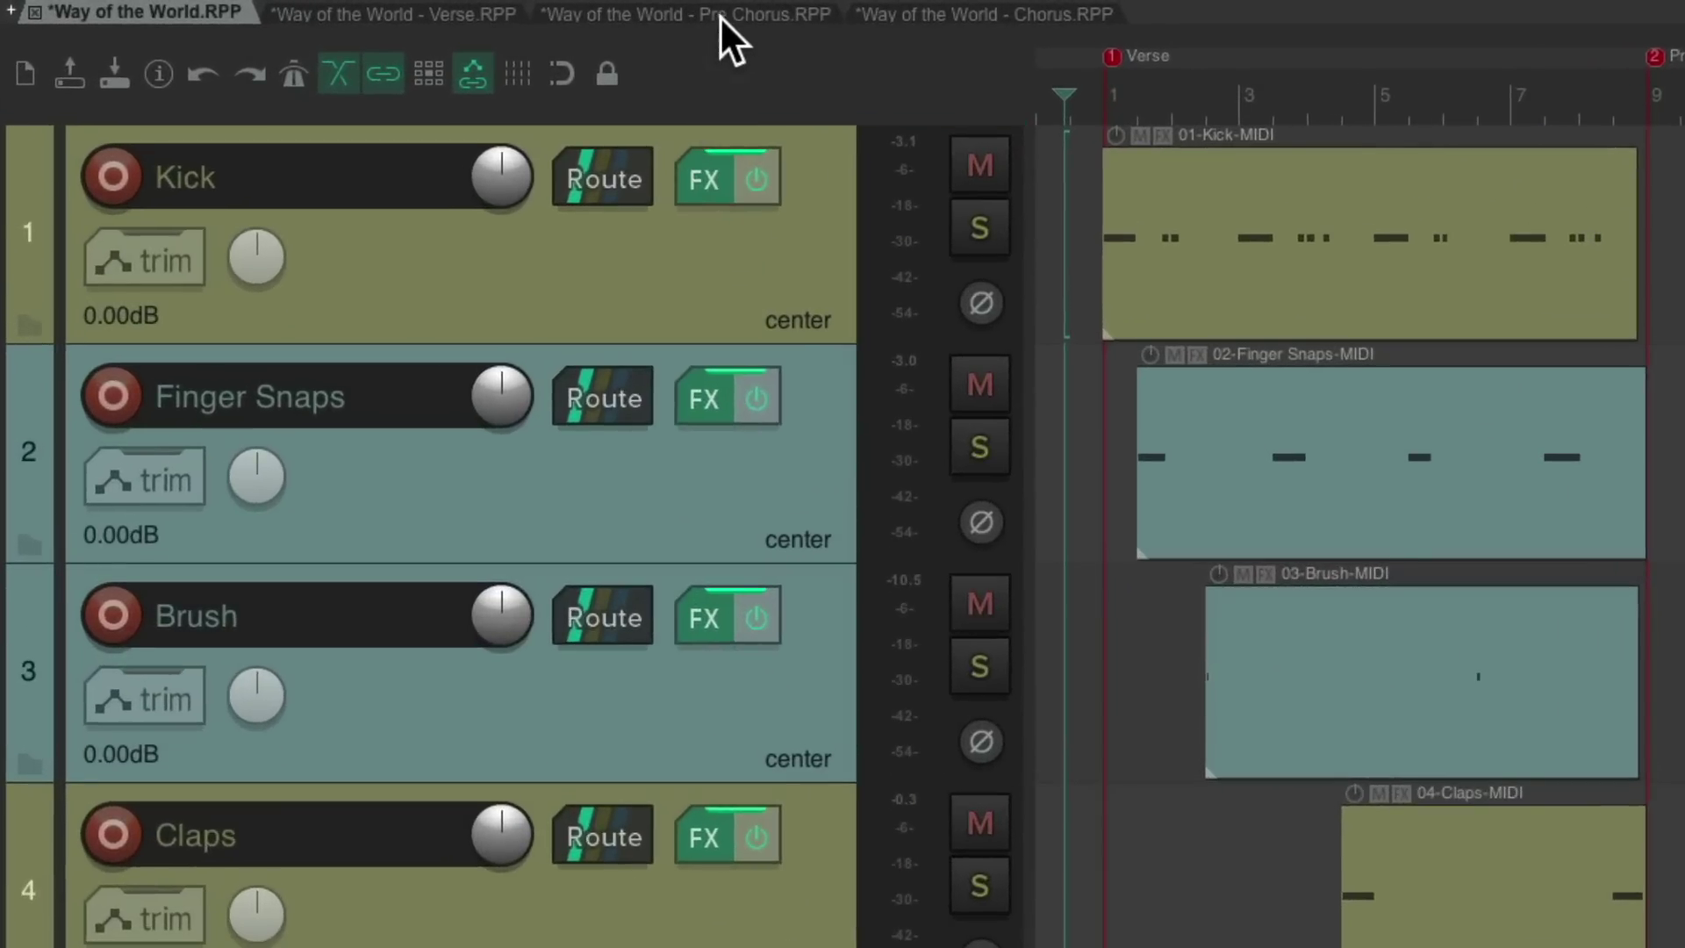
Copy the Kick, Finger Snaps, Claps, Tamb and Shaker tracks from the Pre Chorus project into the main project below its Kick track
left_click(719, 15)
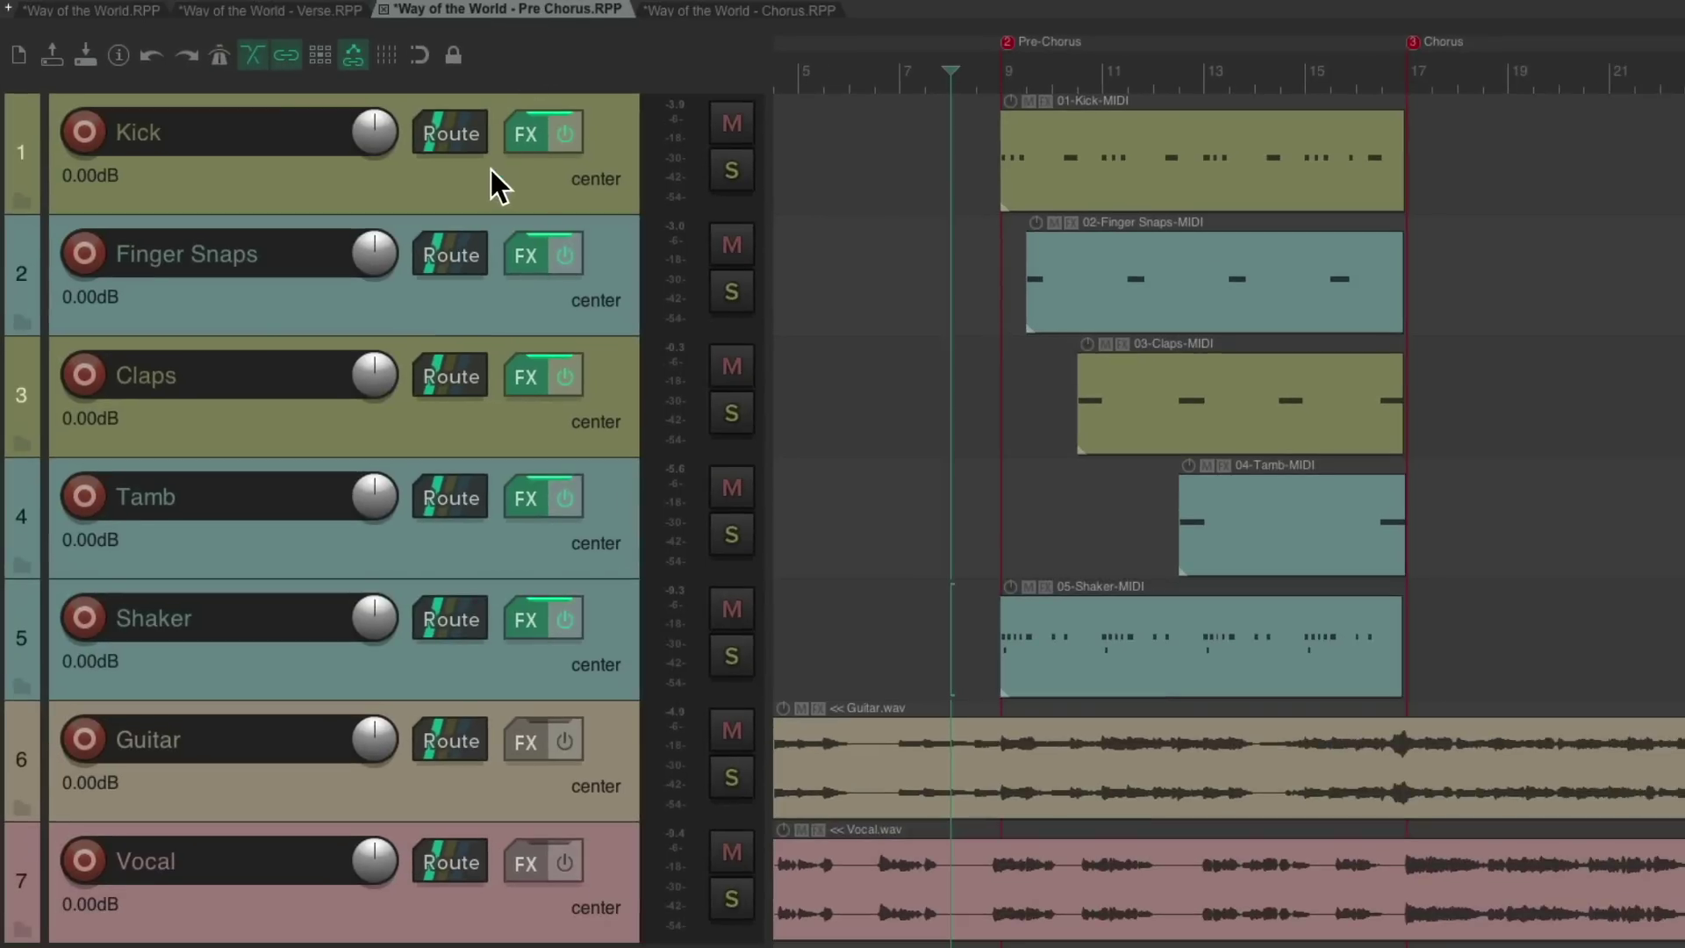
left_click(492, 174)
left_click(530, 675, "shift")
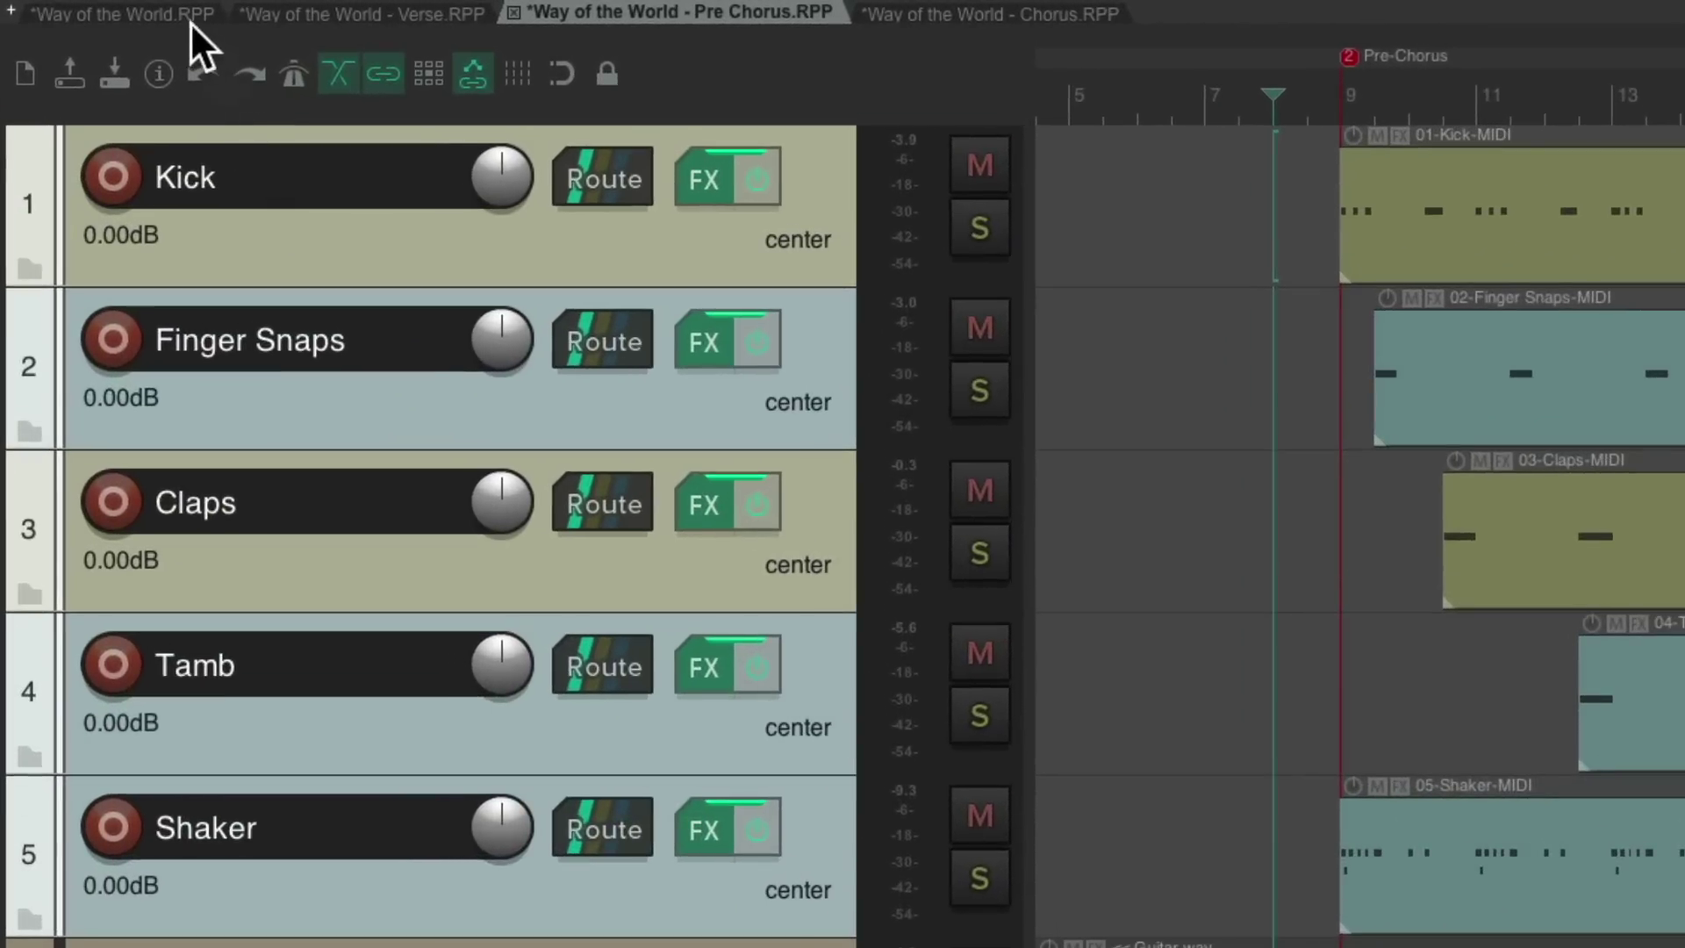
left_click(151, 7)
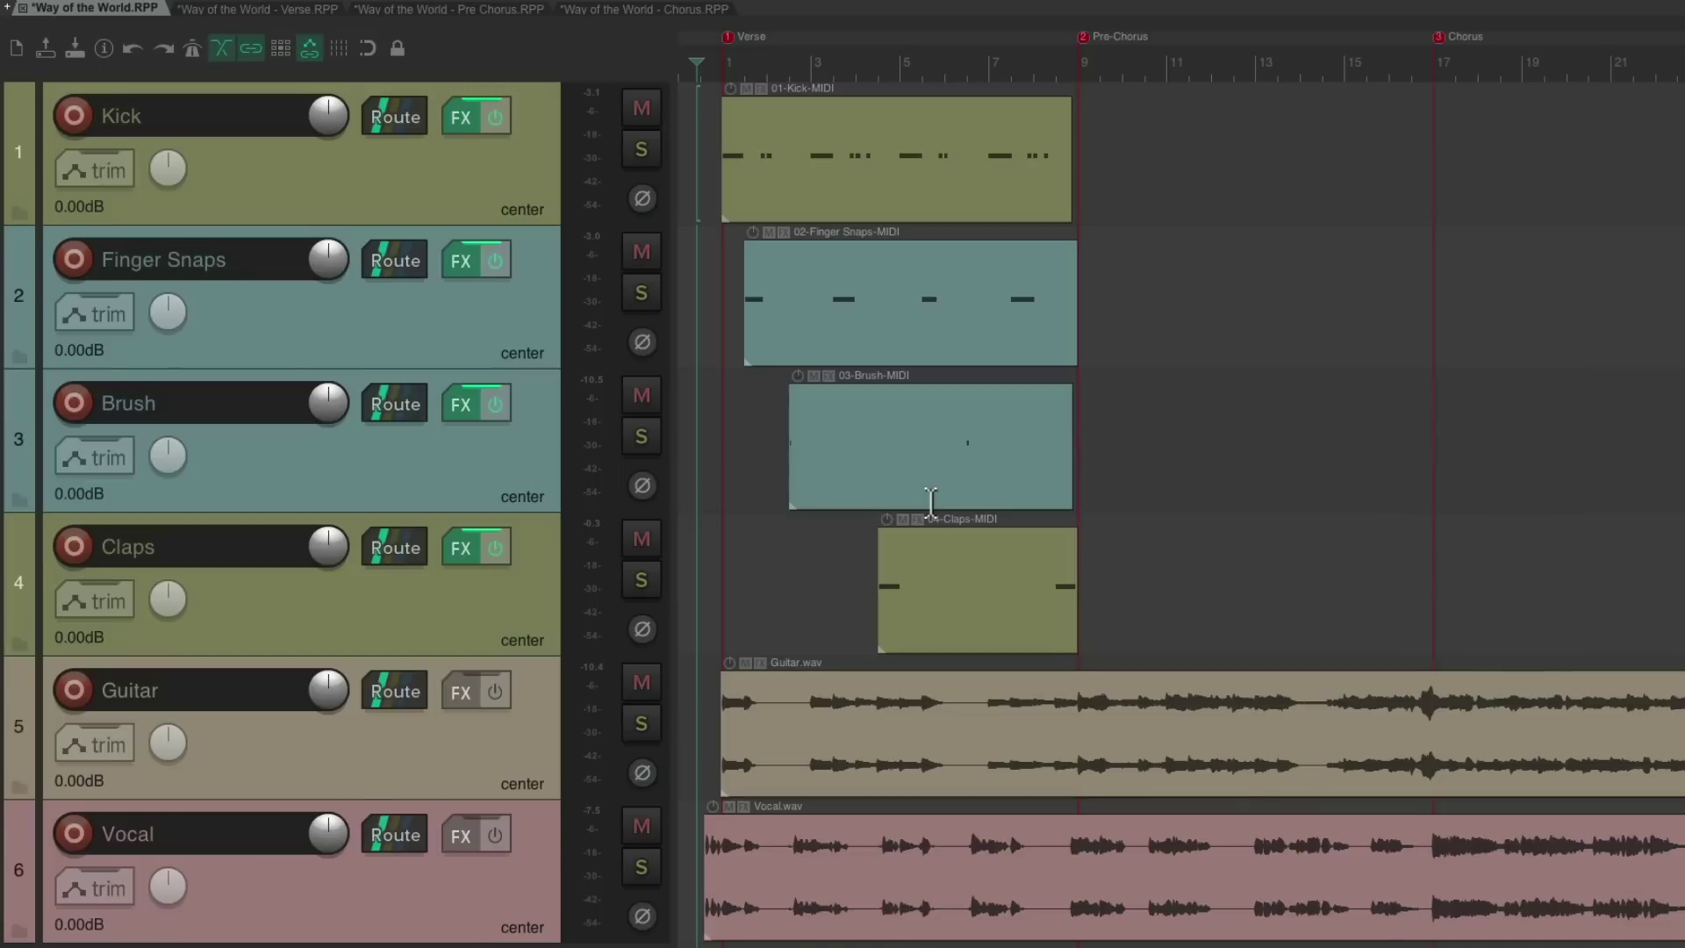
key("ctrl+v")
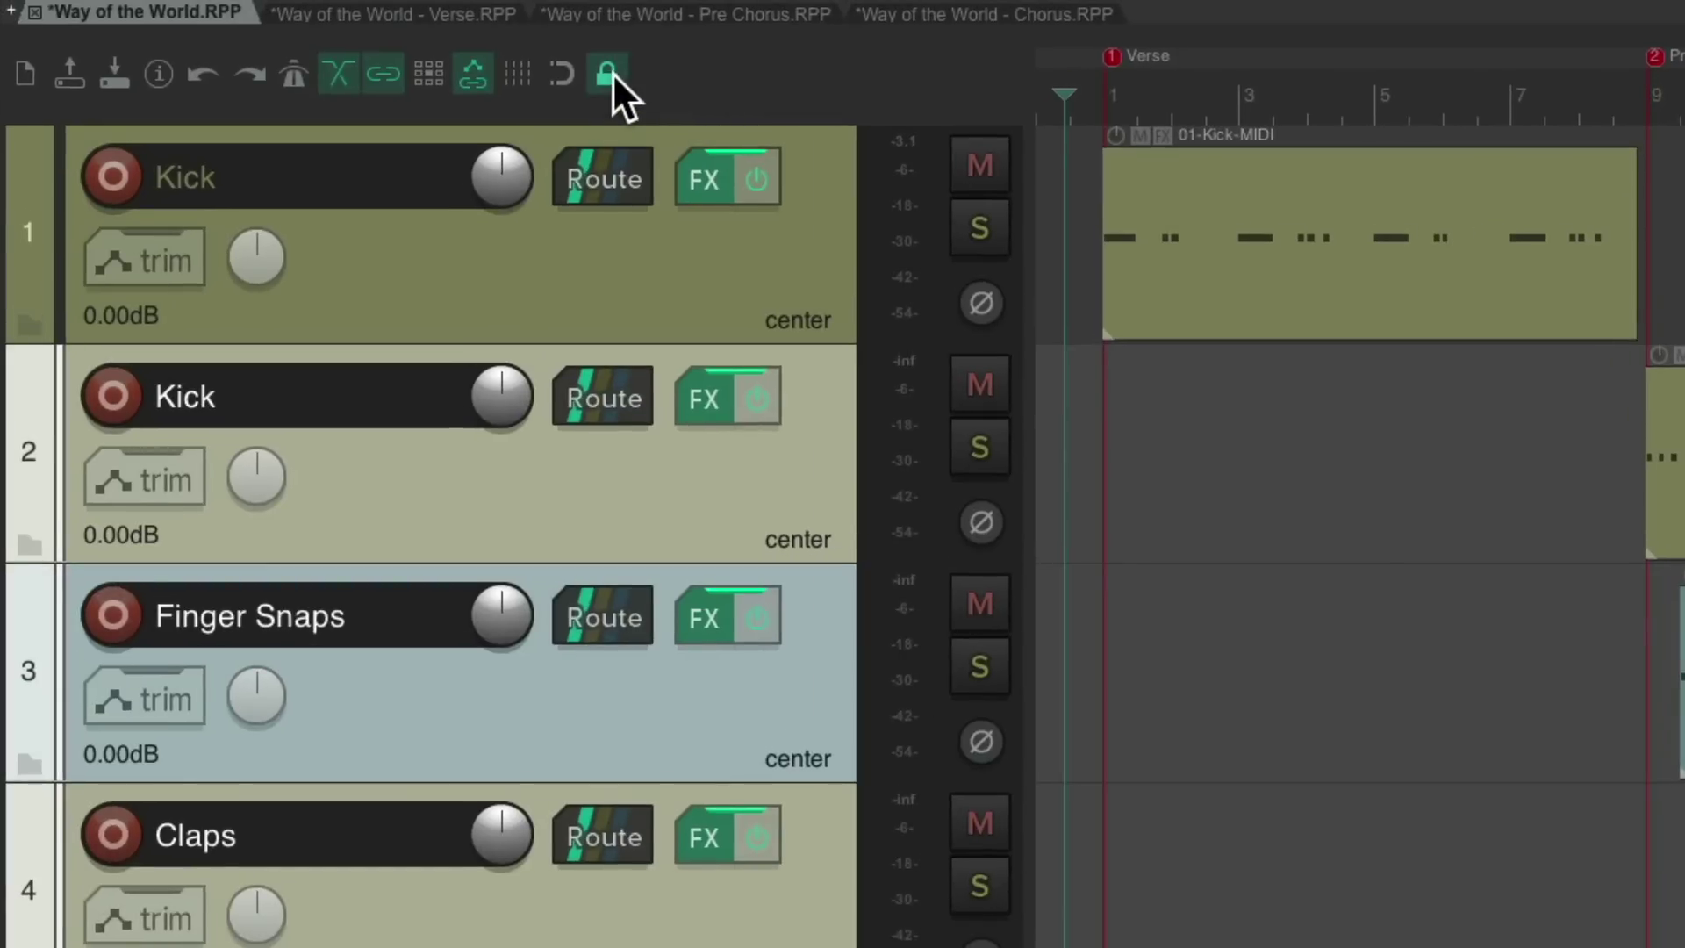
Lock items against left/right movement and merge the Pre-Chorus kick item into the Verse Kick track, removing the emptied Kick track
right_click(608, 75)
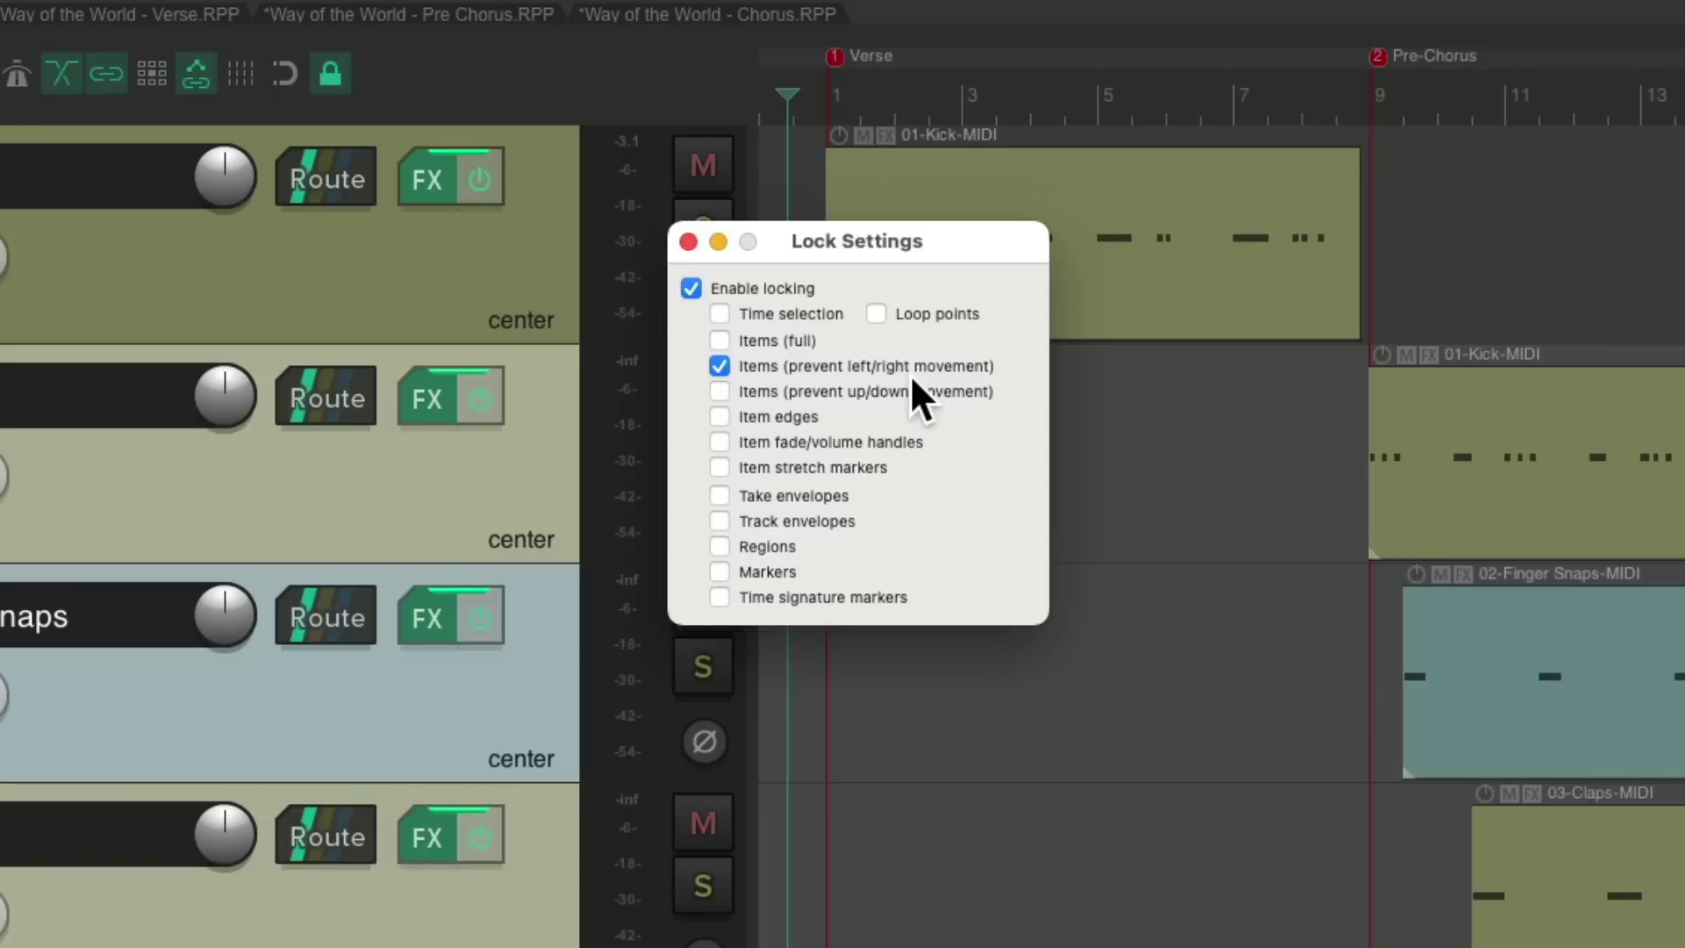
left_click(689, 241)
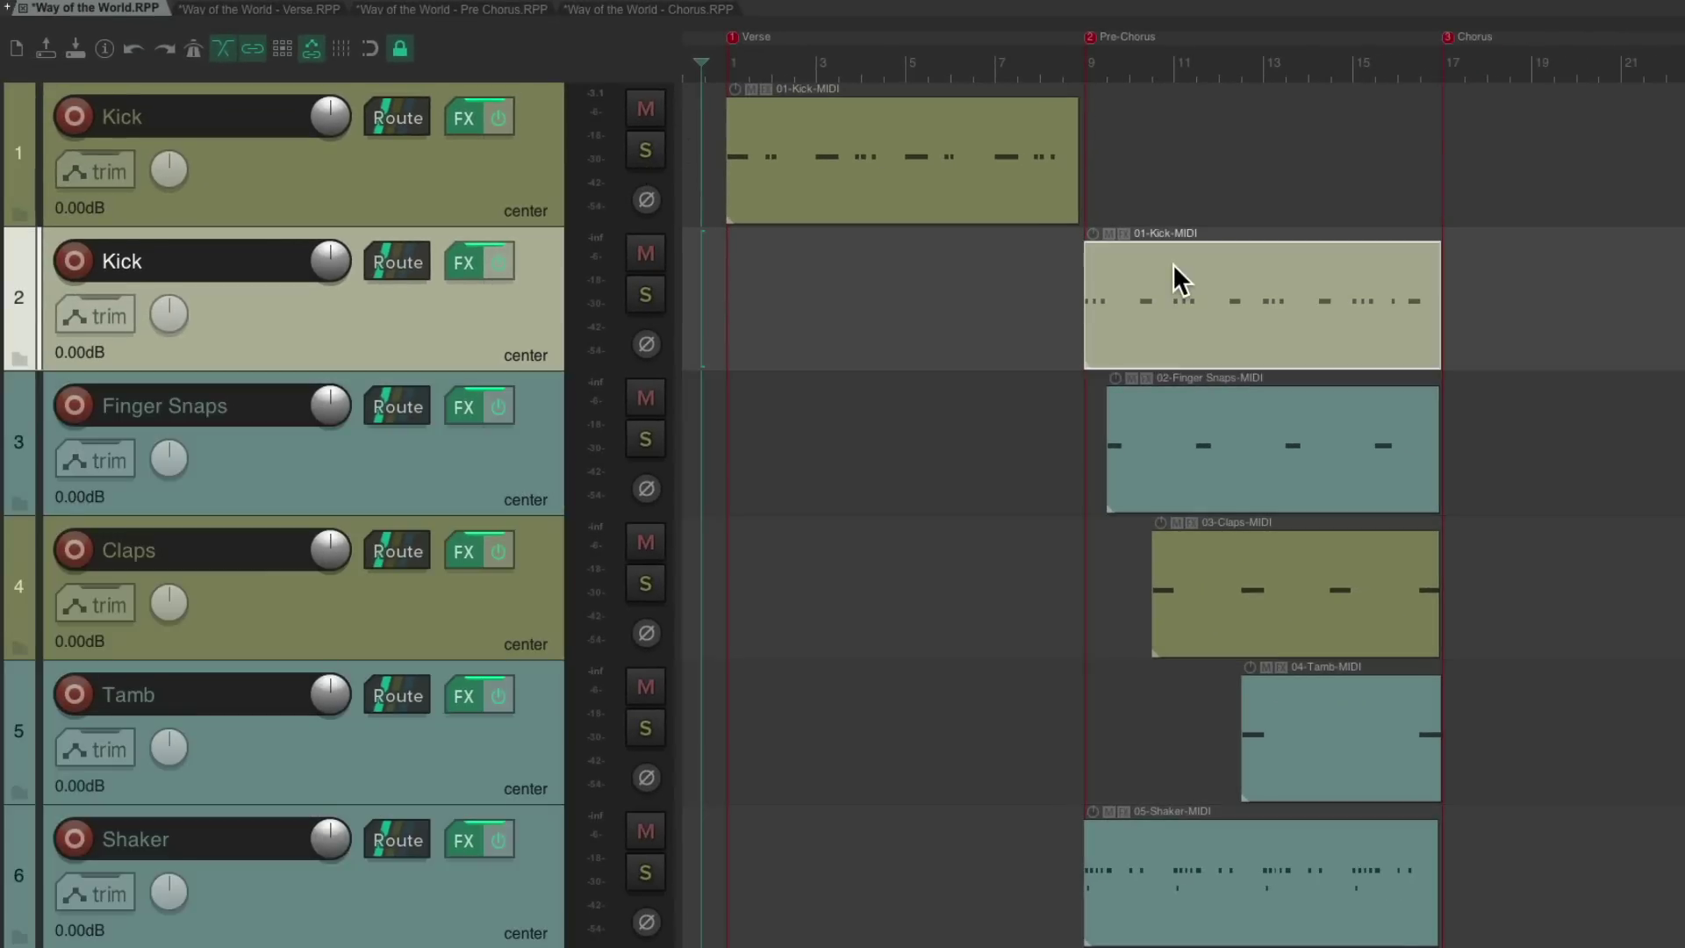
left_click_drag(1172, 263, 1162, 214)
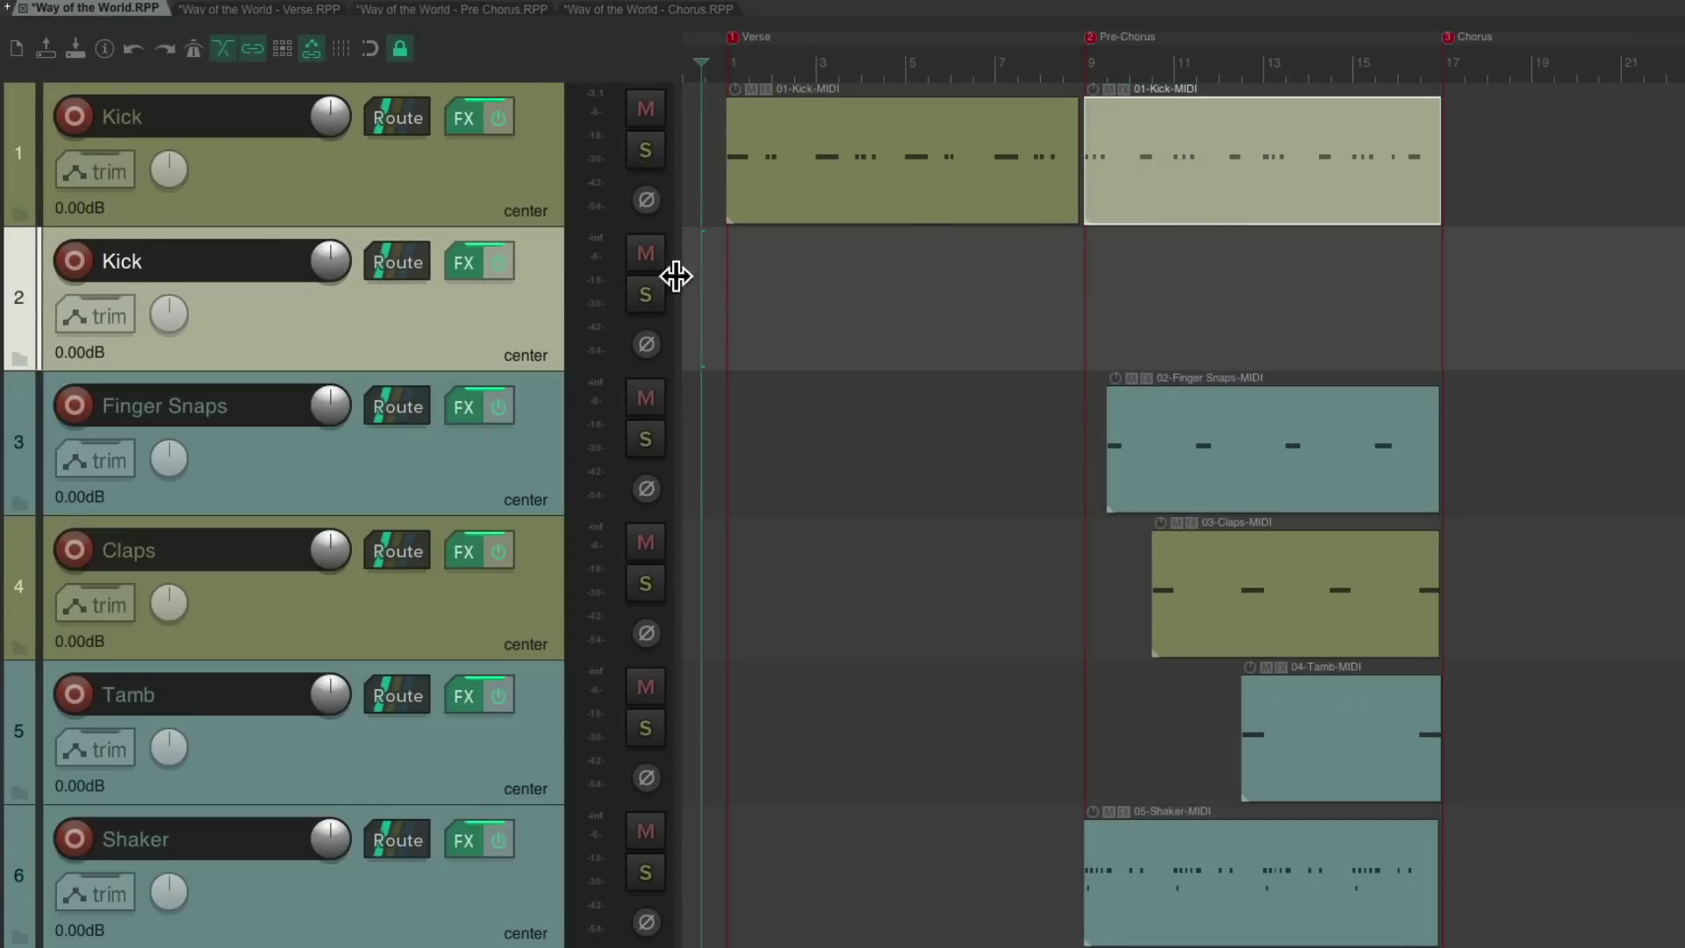
key("Delete")
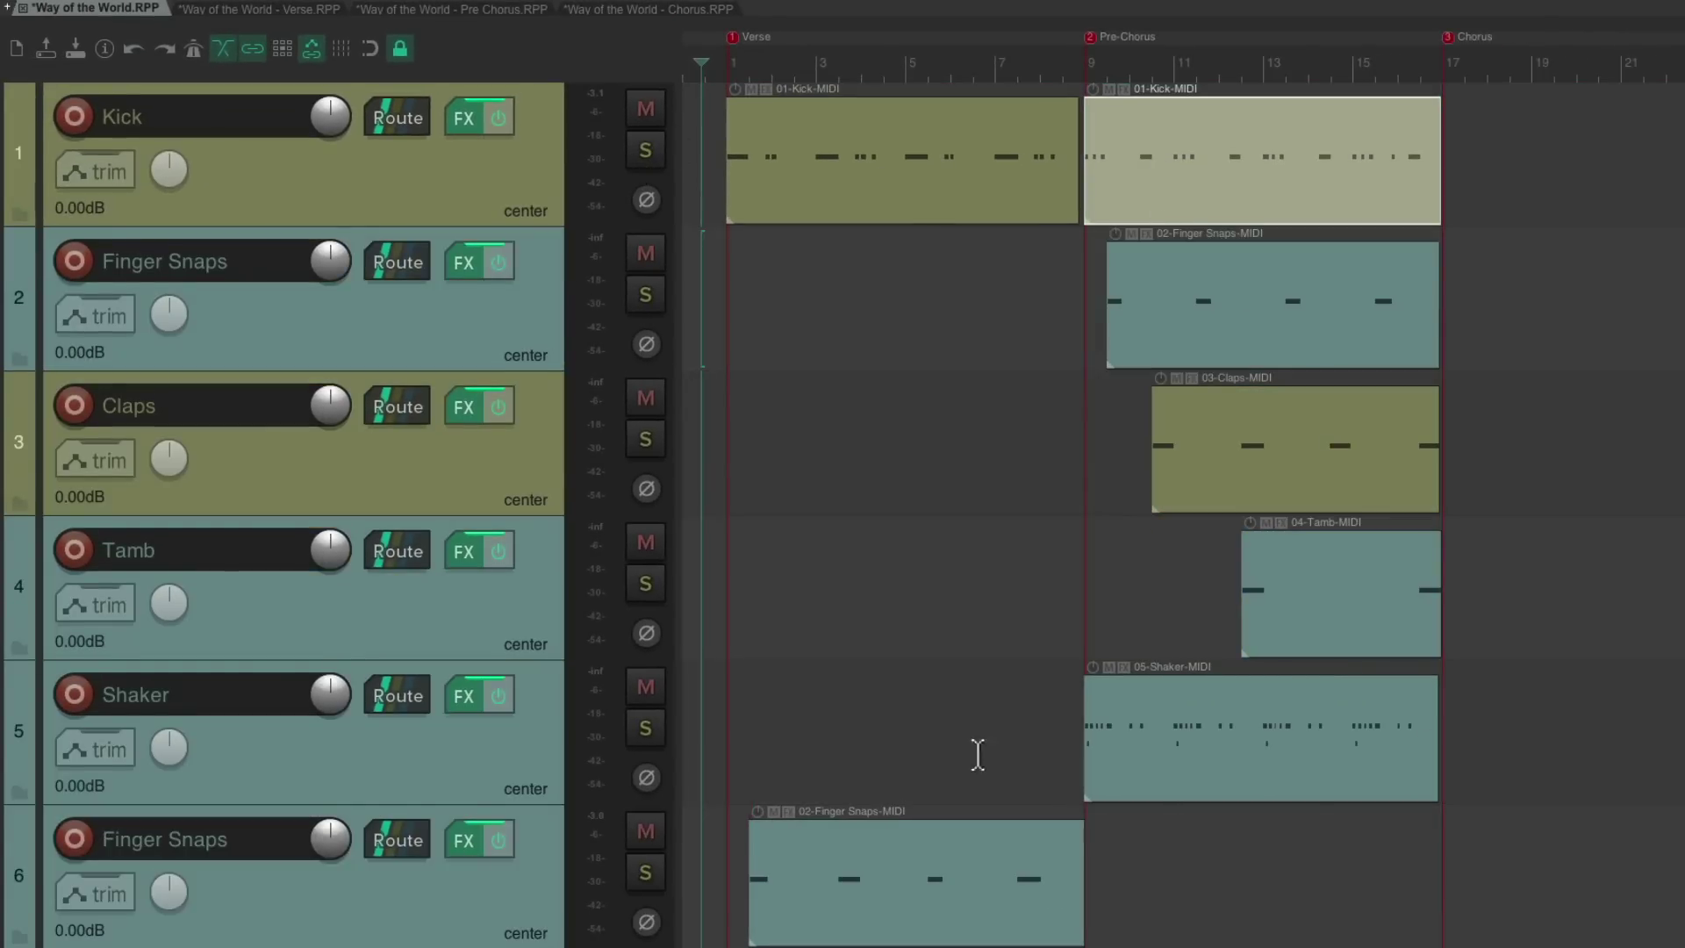
Move the Verse finger snaps item onto the Pre-Chorus Finger Snaps track and delete the emptied duplicate track
left_click(881, 844)
left_click_drag(881, 844, 888, 304)
key("Delete")
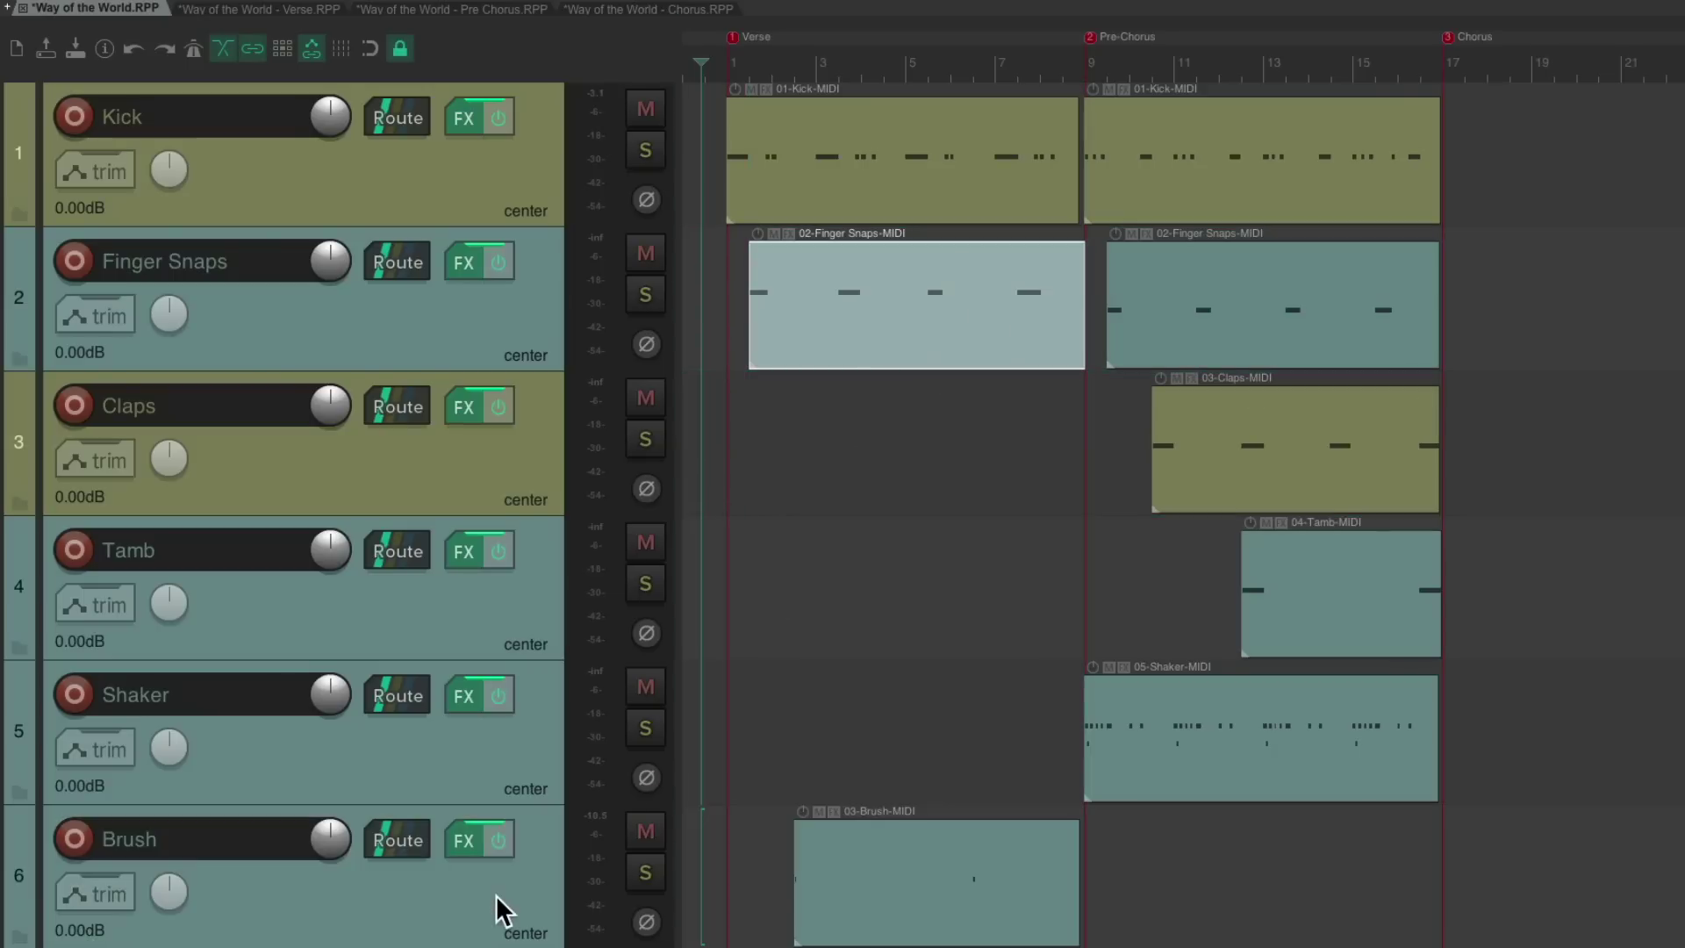
Place the Brush track below Finger Snaps and merge the Verse claps item into the upper Claps track, deleting the emptied duplicate
mouse_move(410, 893)
left_mouse_down()
mouse_move(439, 888)
mouse_move(436, 435)
mouse_move(393, 402)
left_mouse_up()
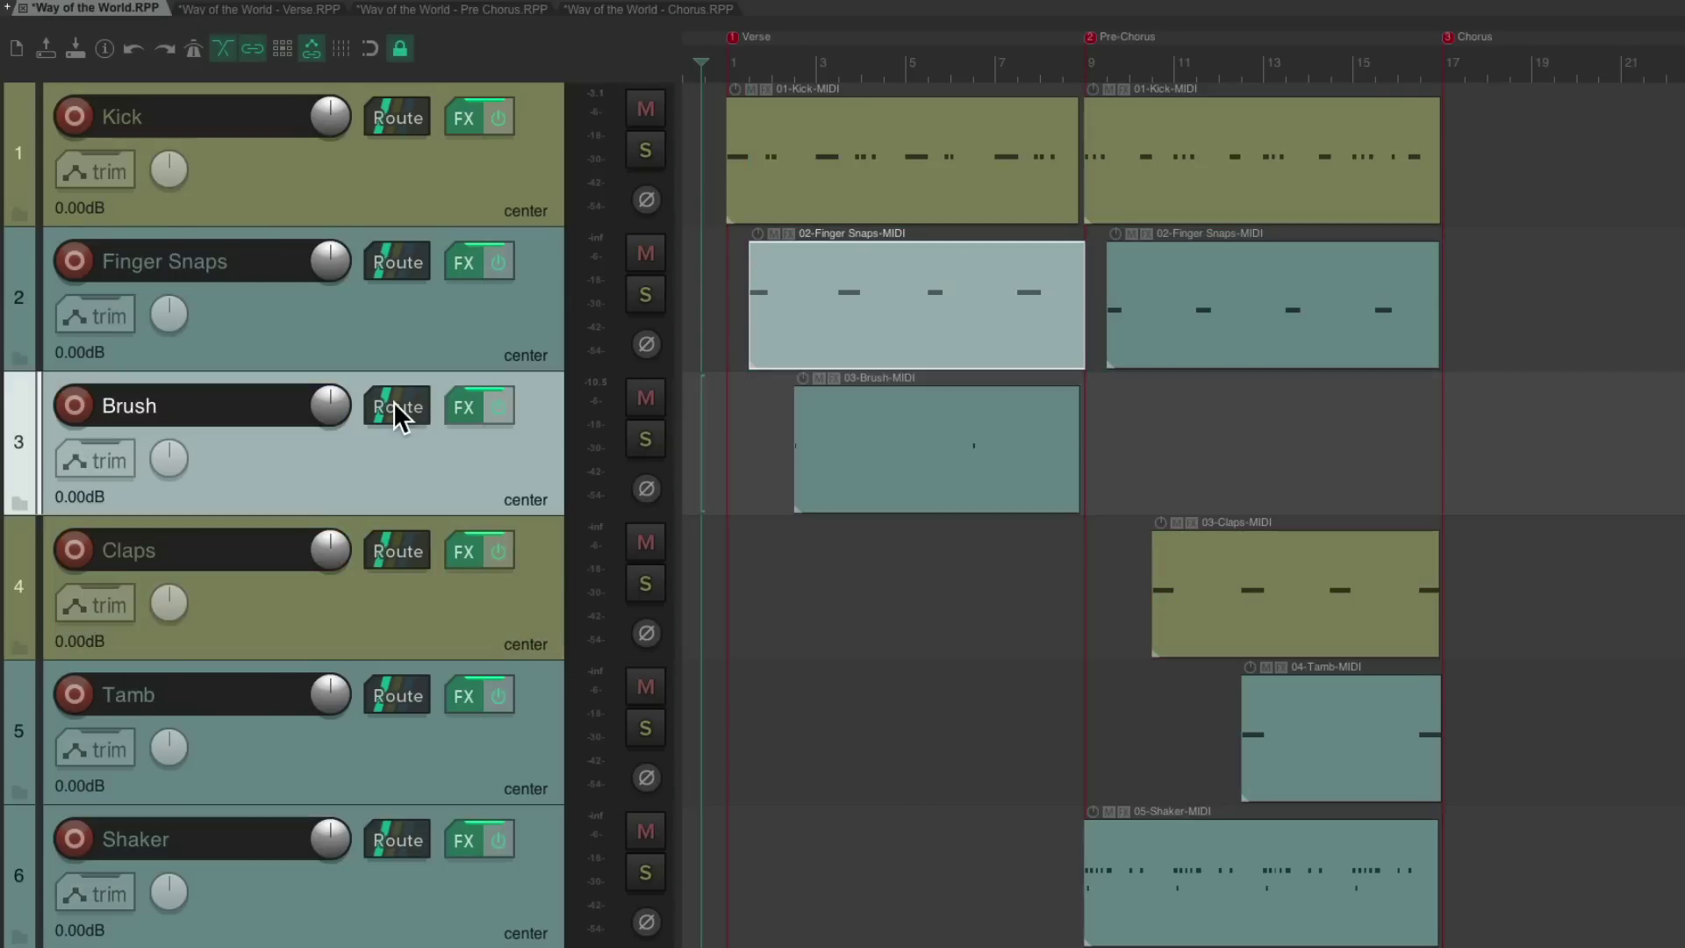
scroll(922, 511, "down", 2)
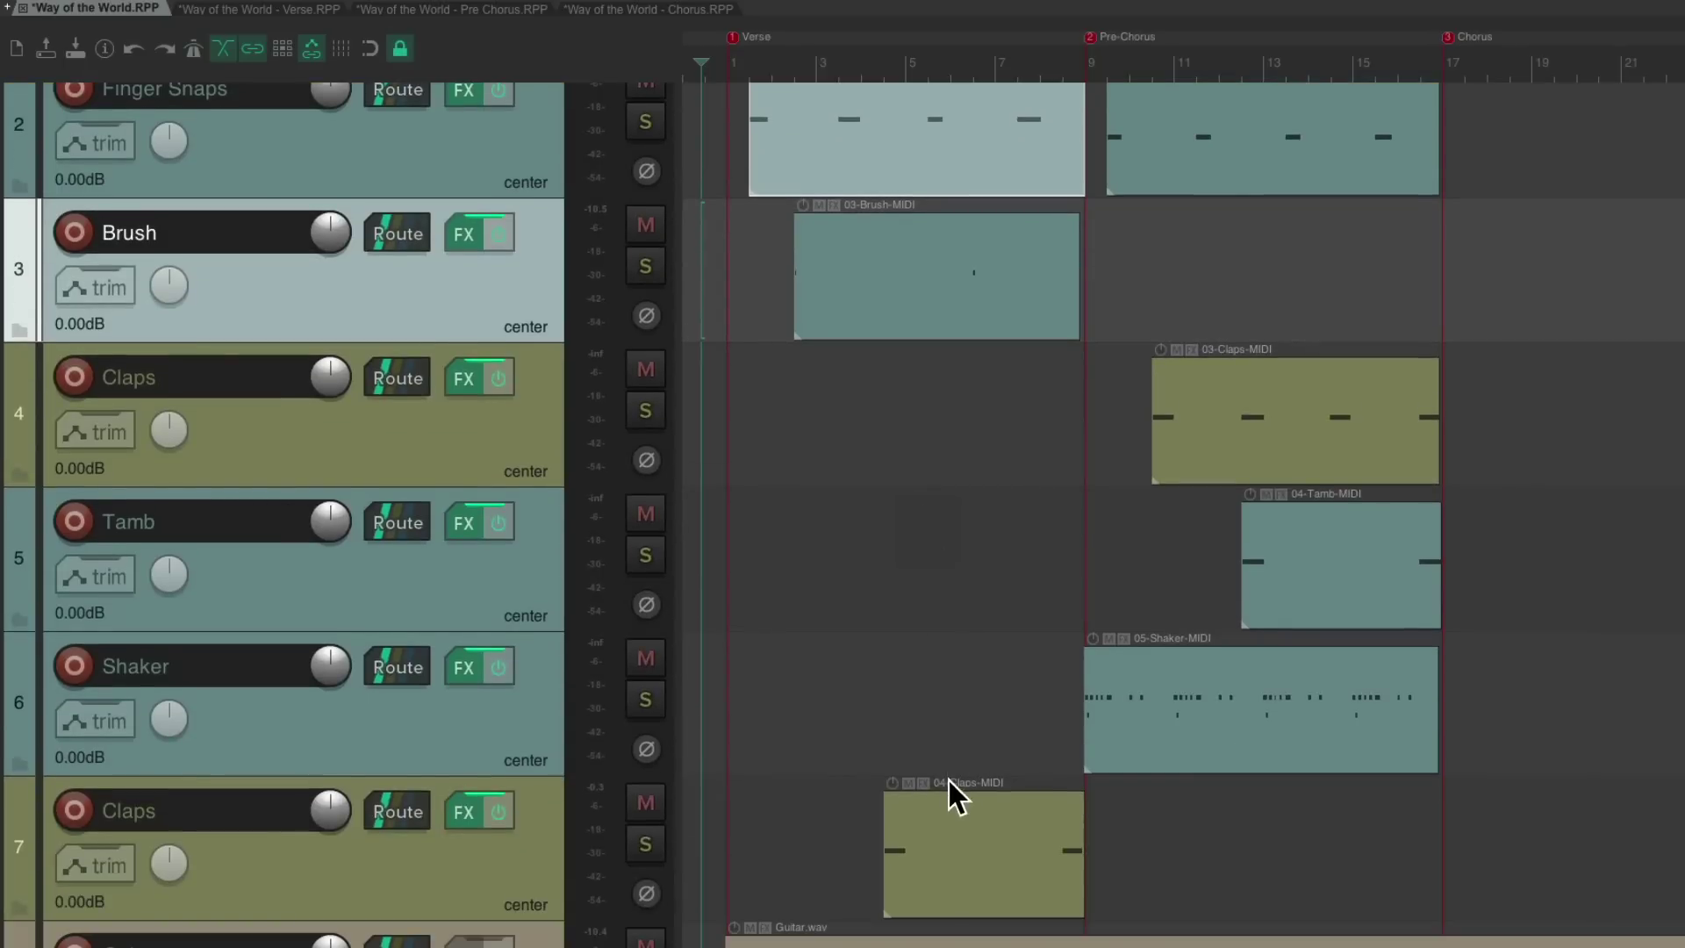
left_click_drag(950, 781, 949, 475)
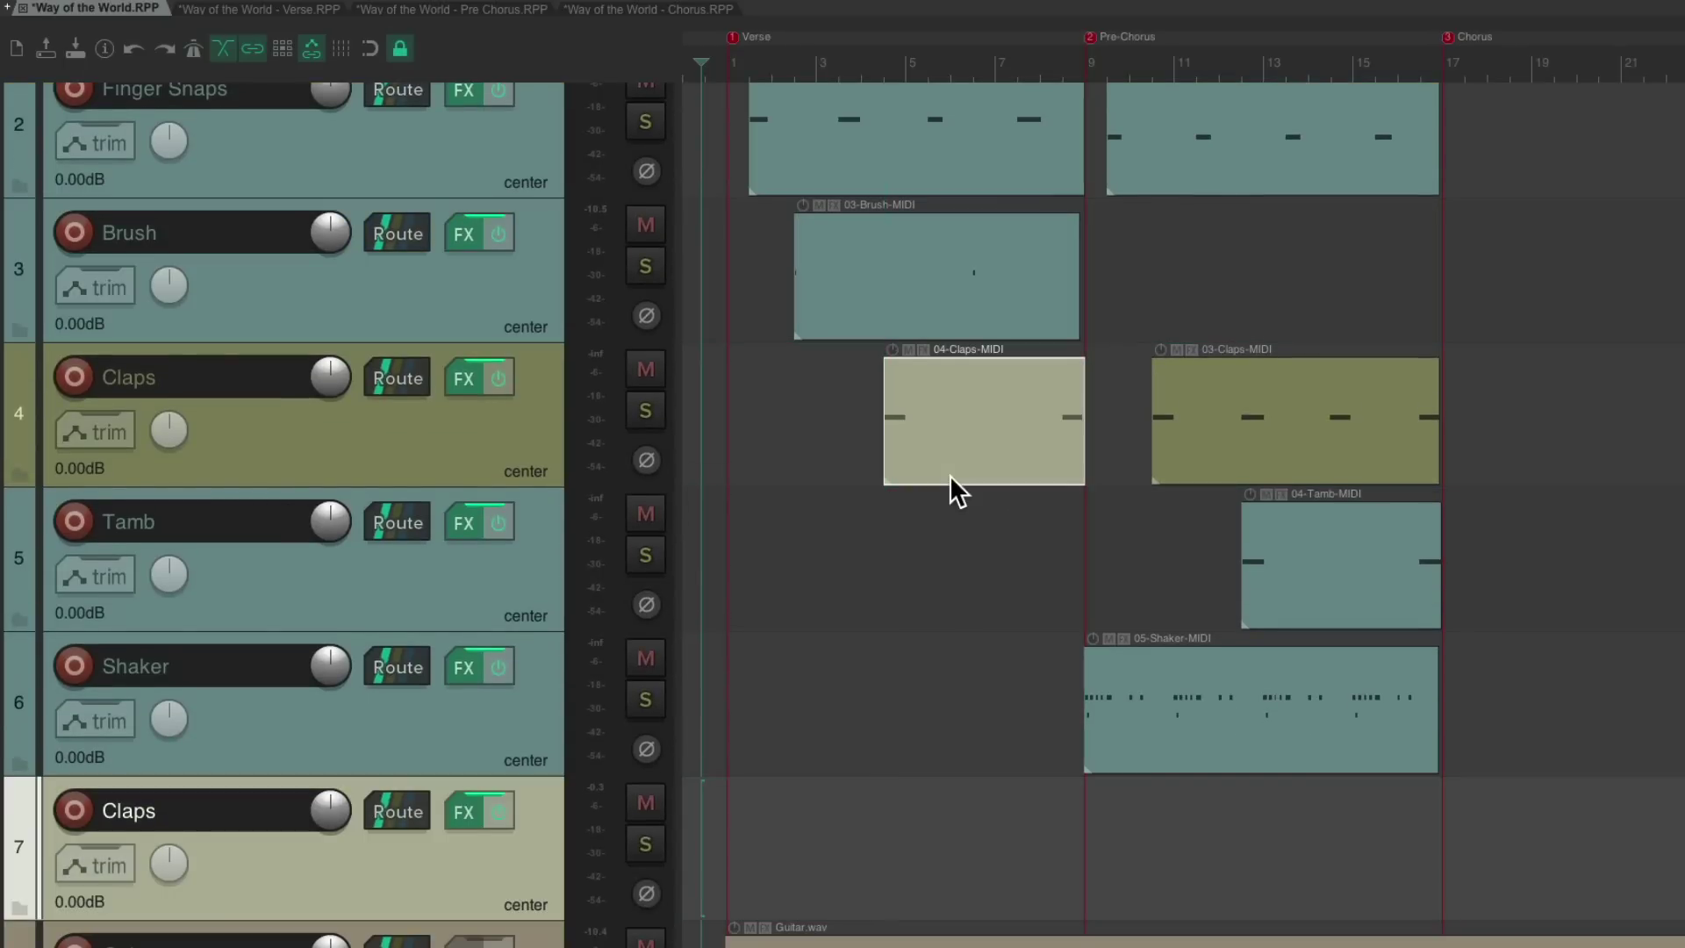
left_click(442, 868)
key("Delete")
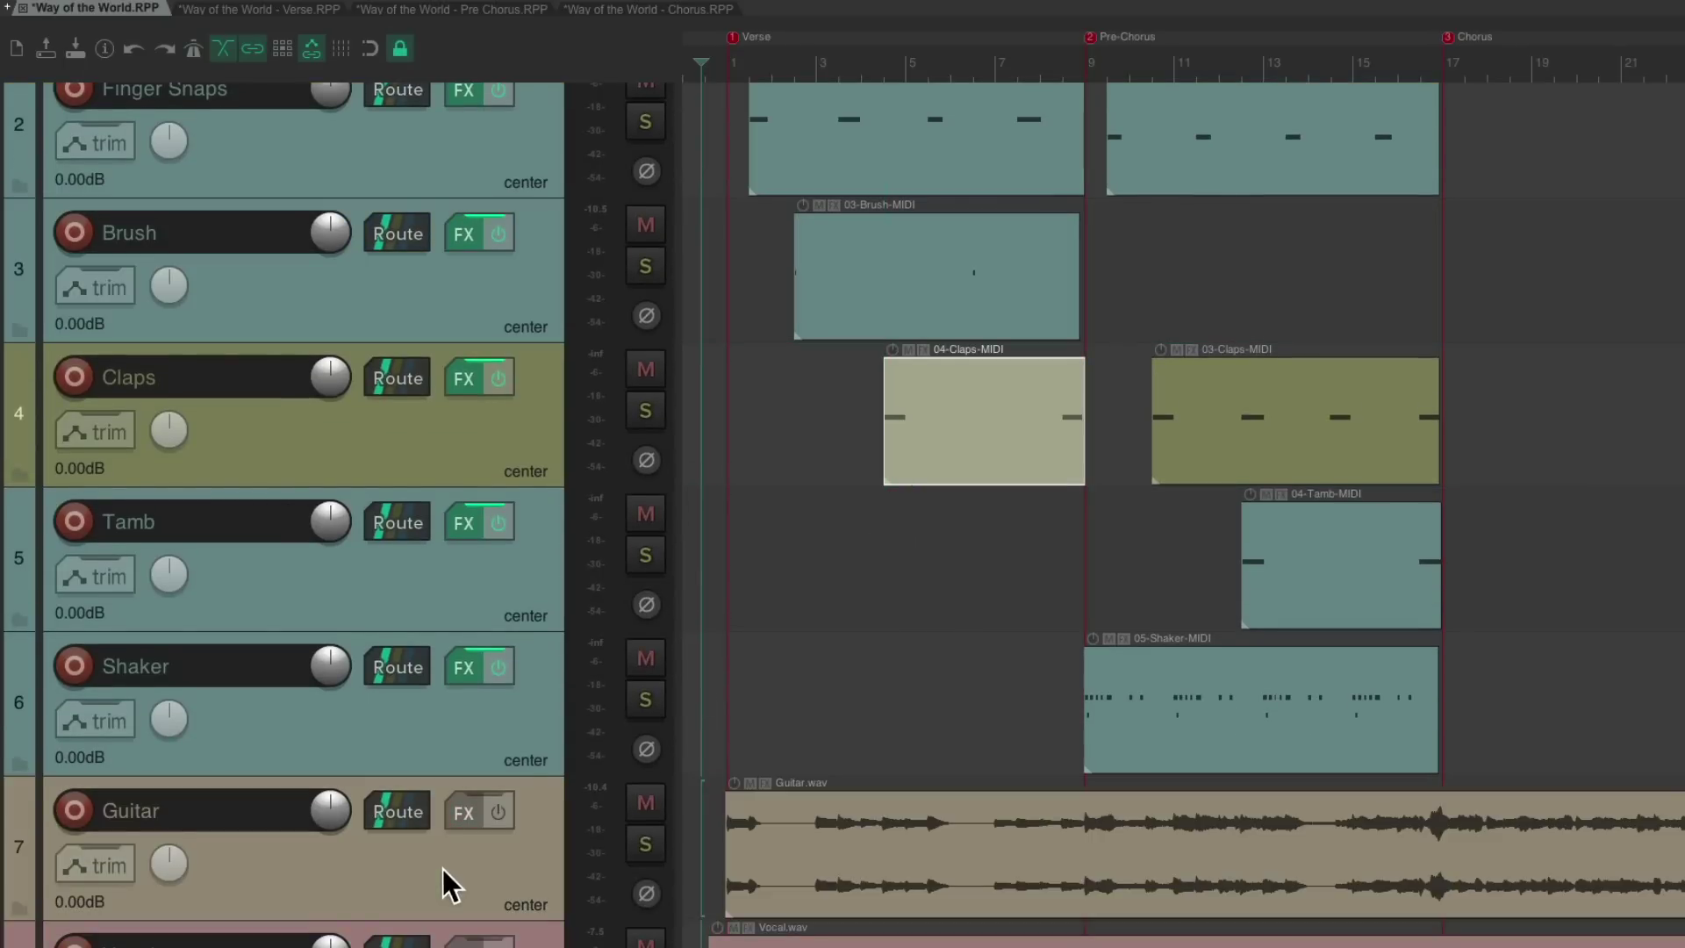
Copy the Kick, Snare, Hi Hat, Tamb and Splash tracks from the Chorus project into the main project below Guitar
scroll(899, 121, "down", 3)
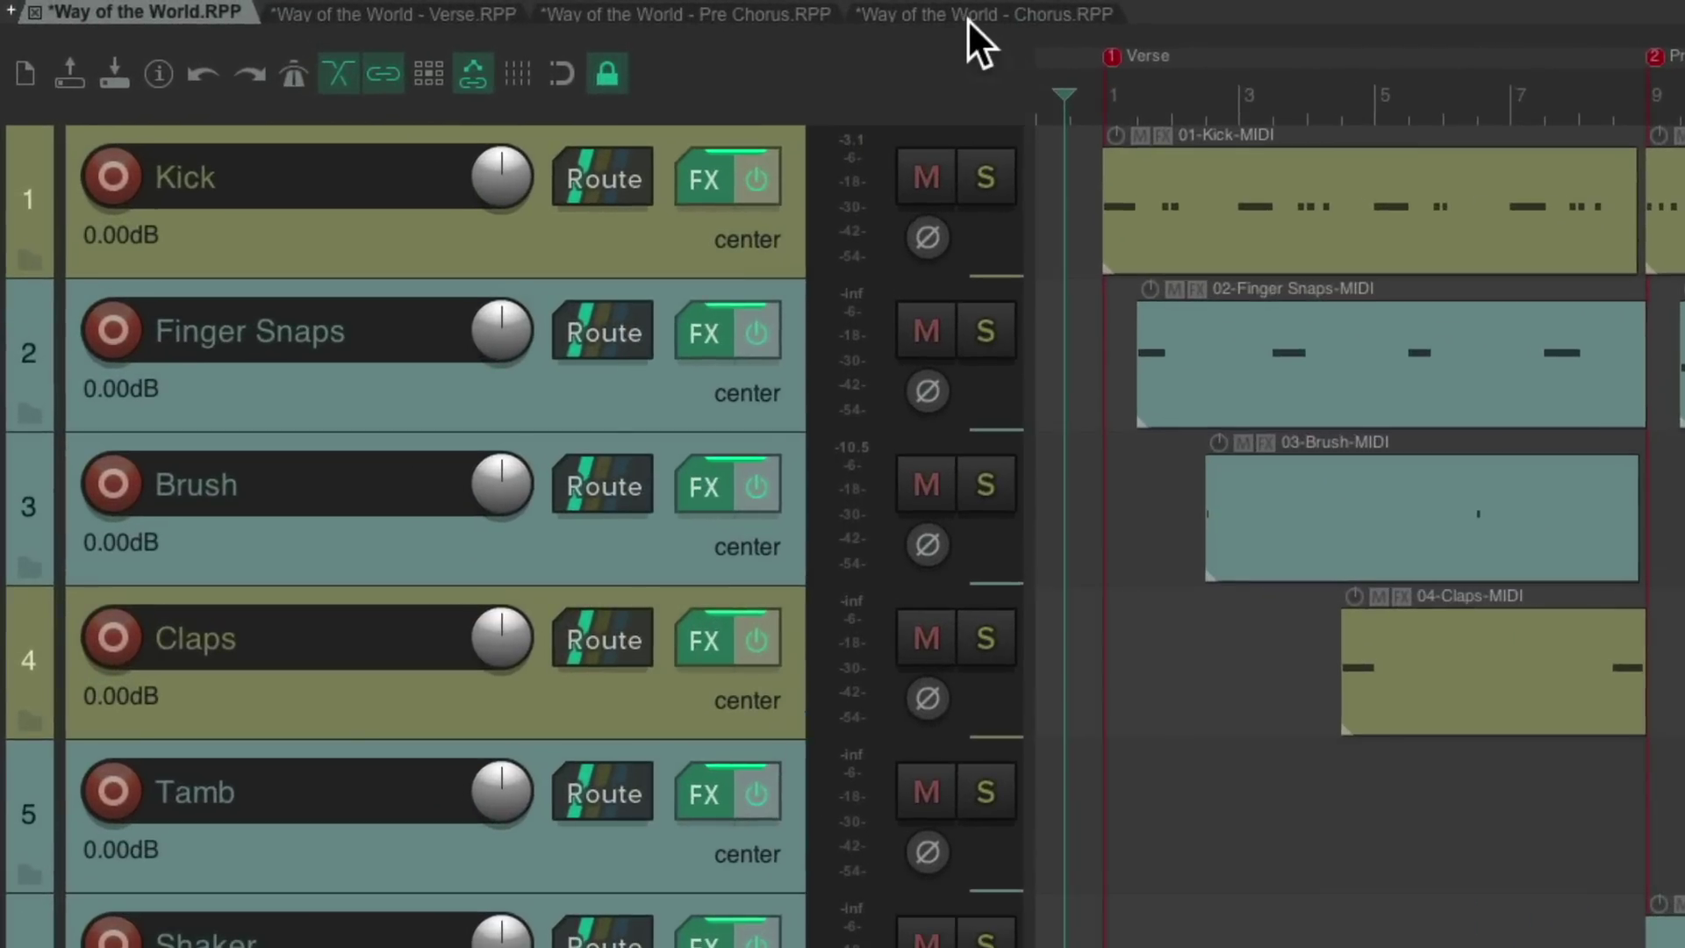
left_click(645, 8)
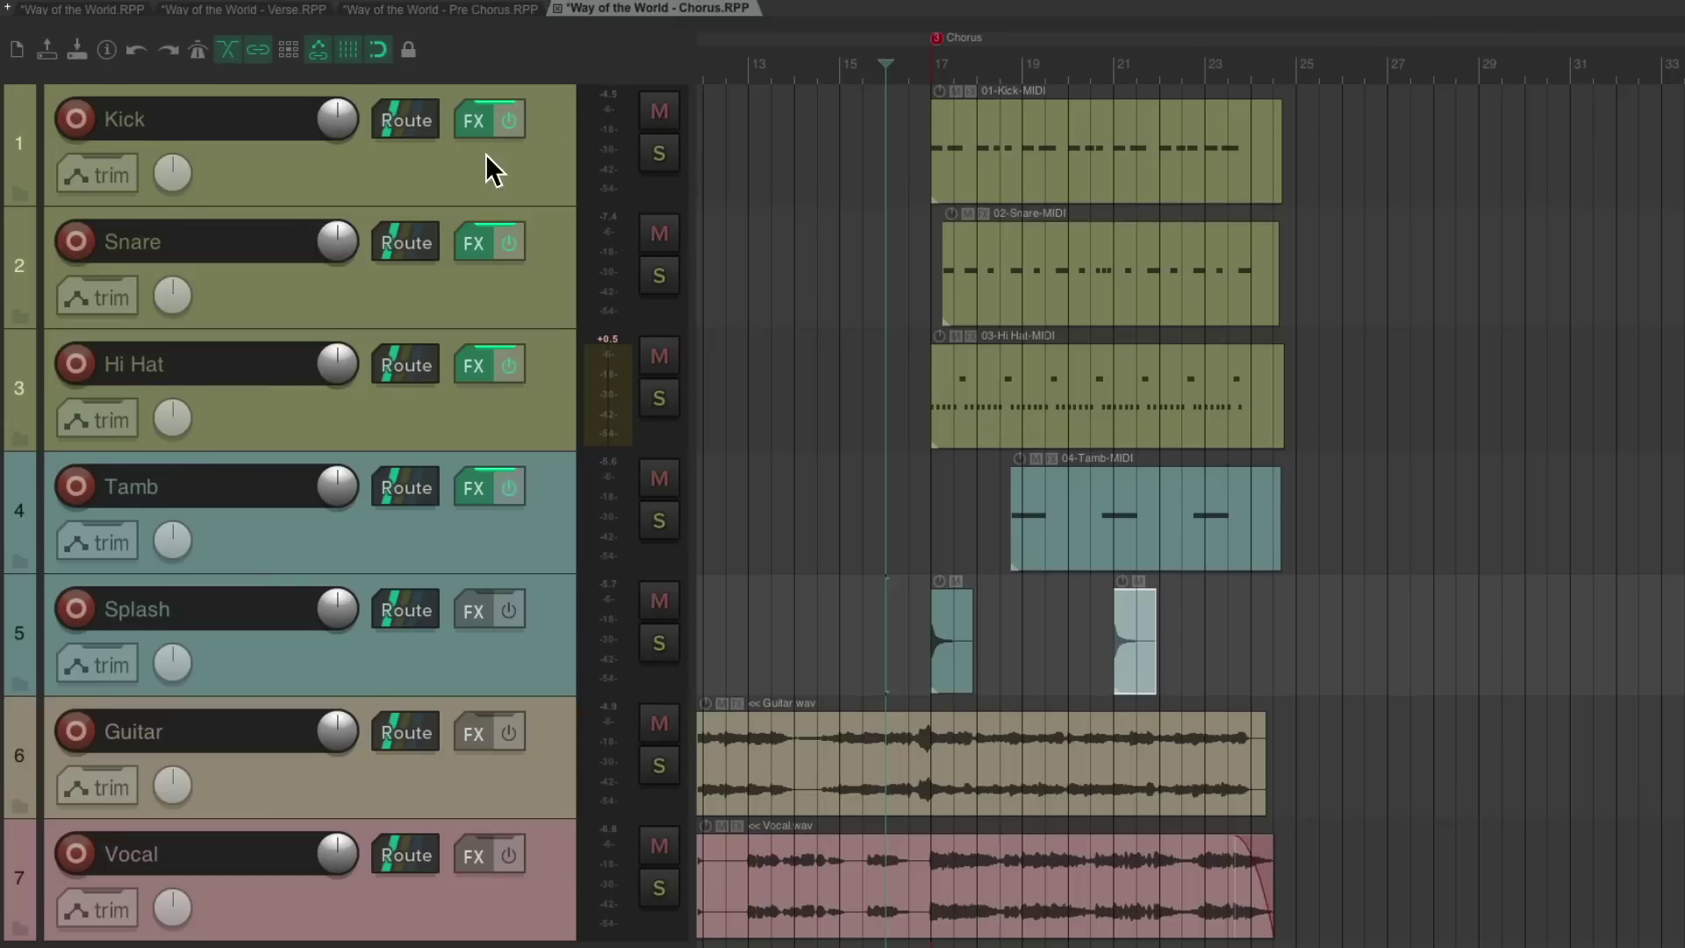
left_click(509, 173)
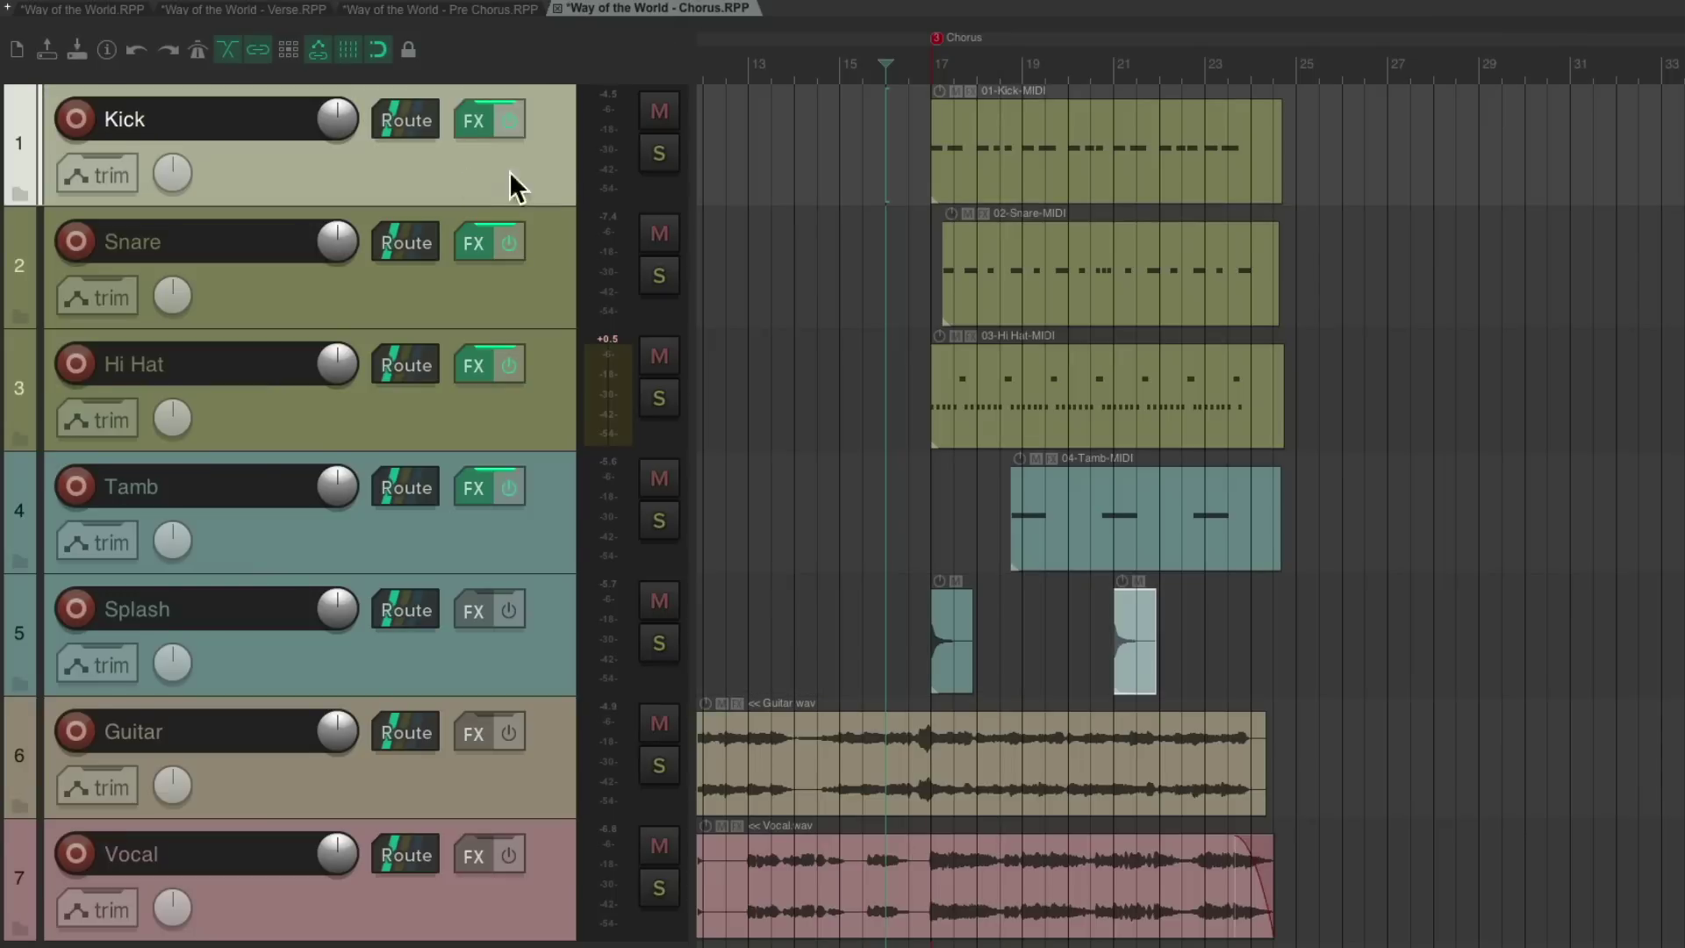
left_click(539, 634, "shift")
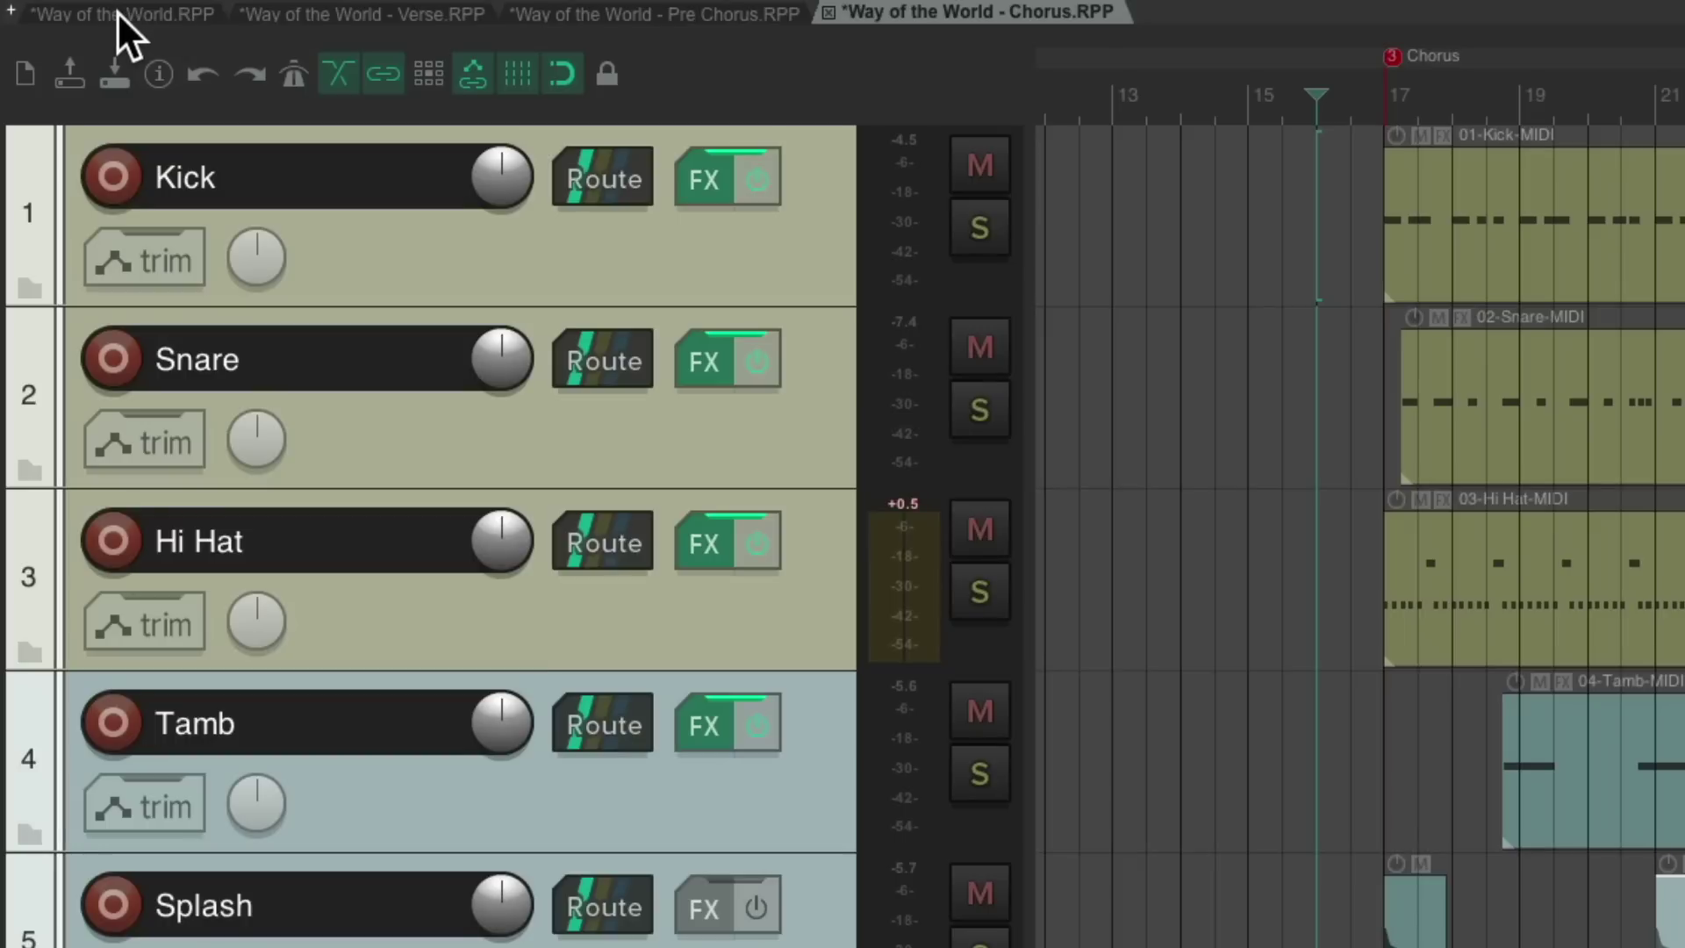
left_click(59, 8)
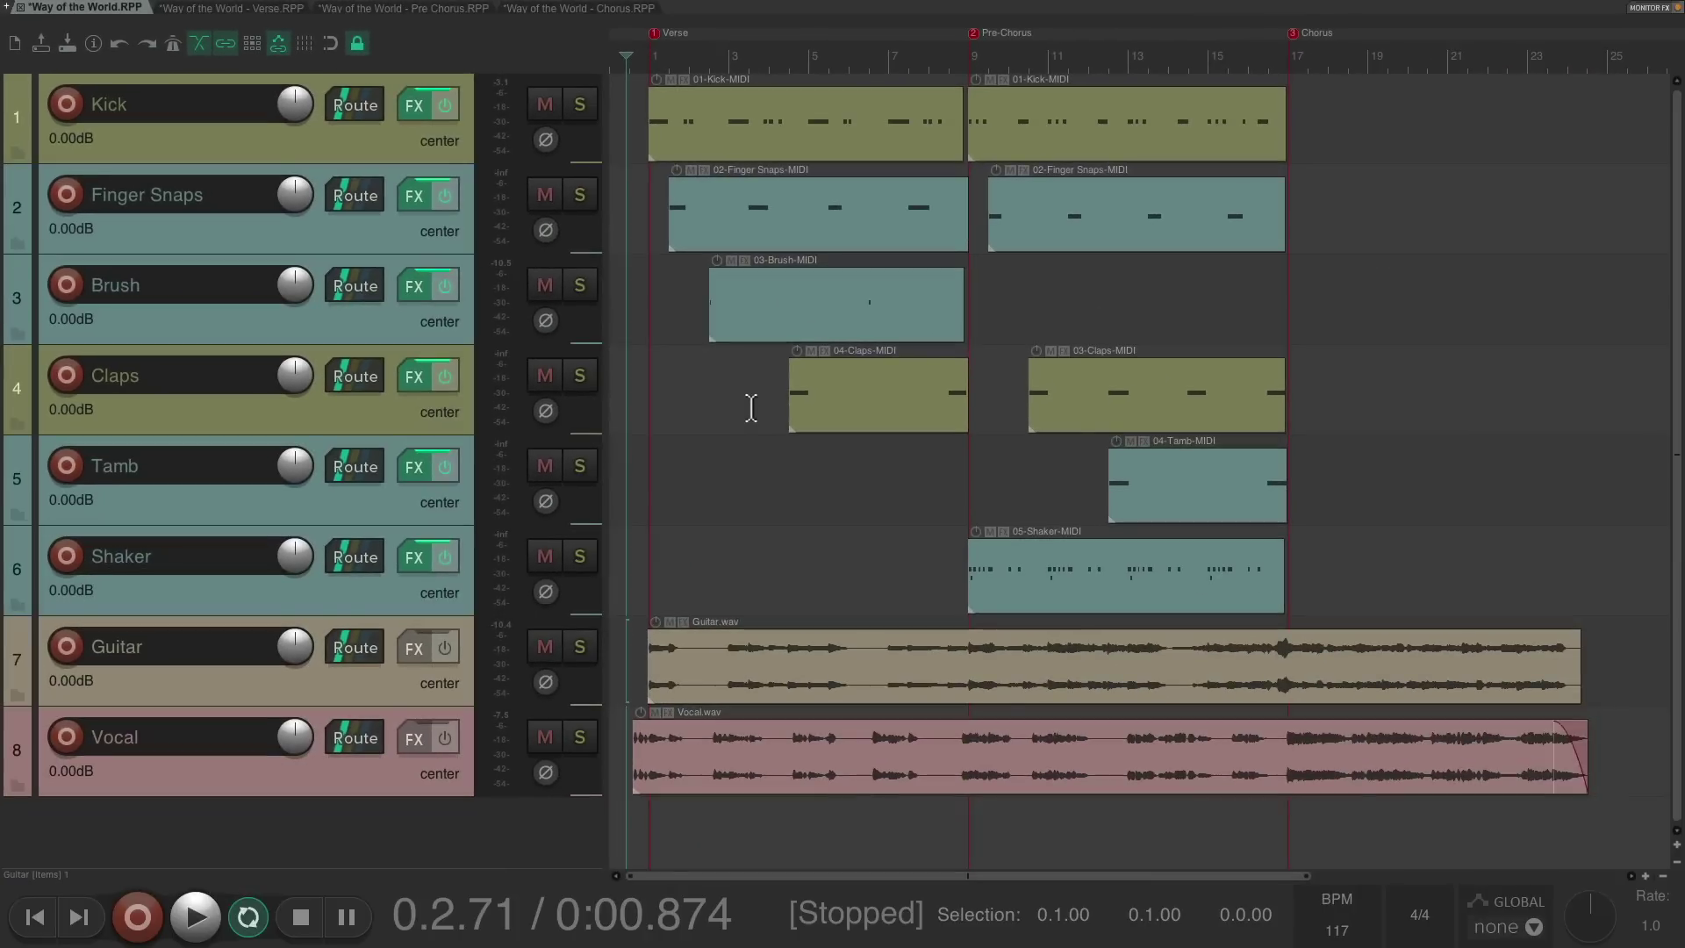
Merge the Chorus kick item into the upper Kick track, deleting the emptied duplicate, and place Snare and Hi Hat below Shaker
left_click_drag(1361, 733, 1398, 150)
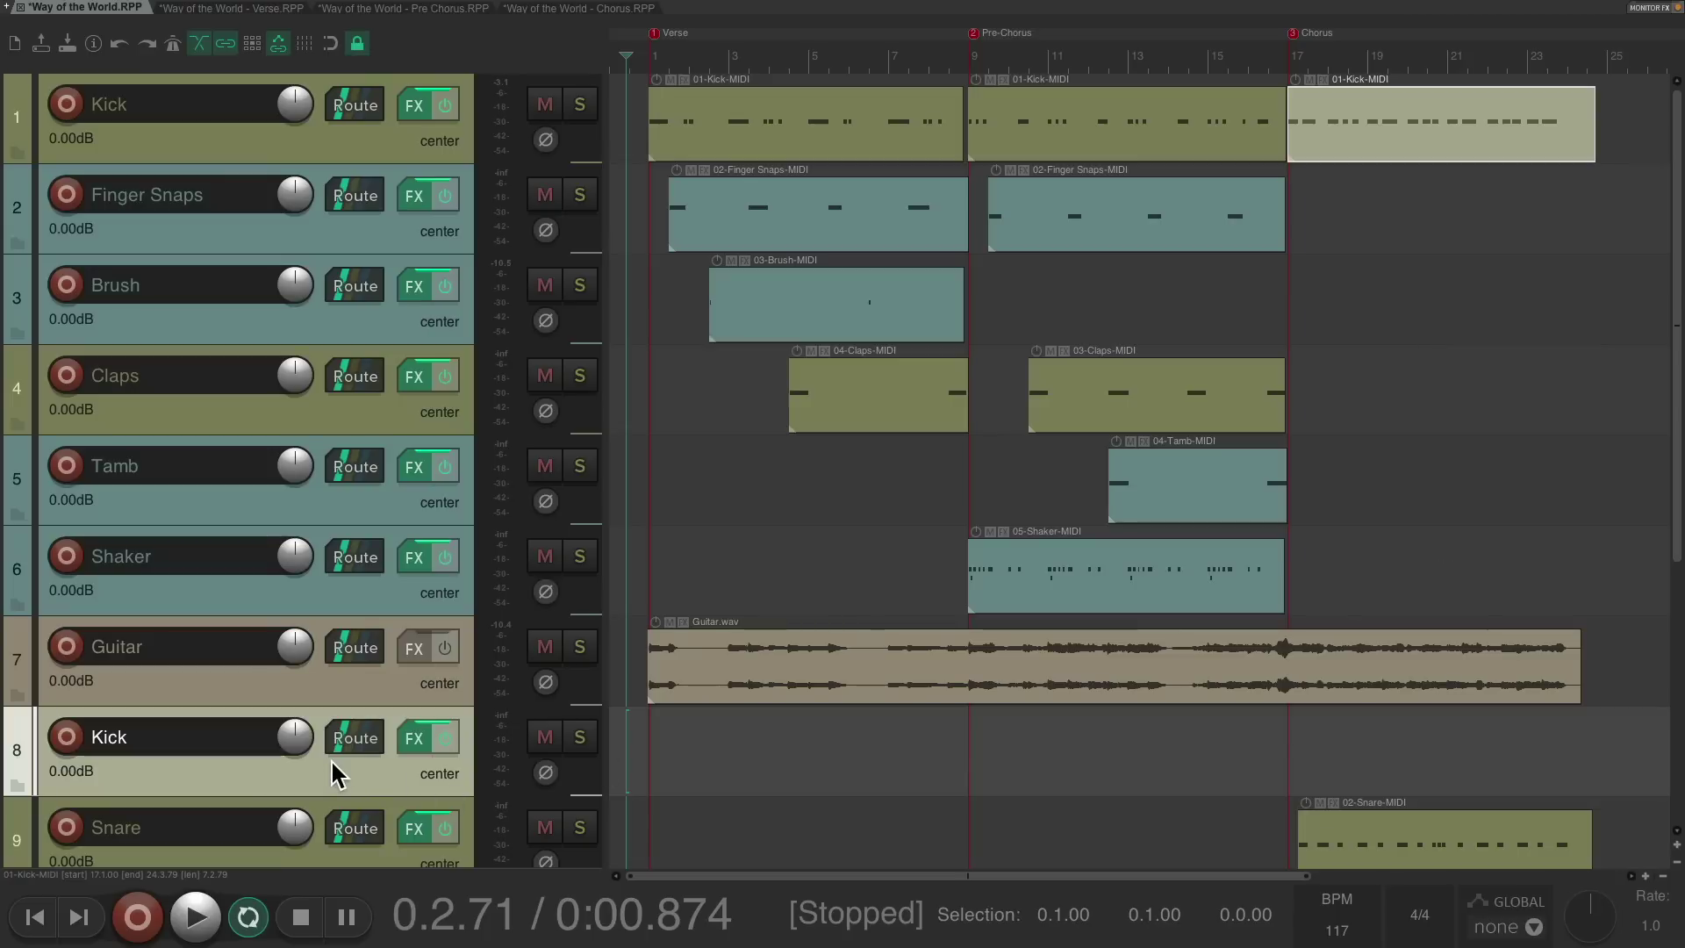
key("Delete")
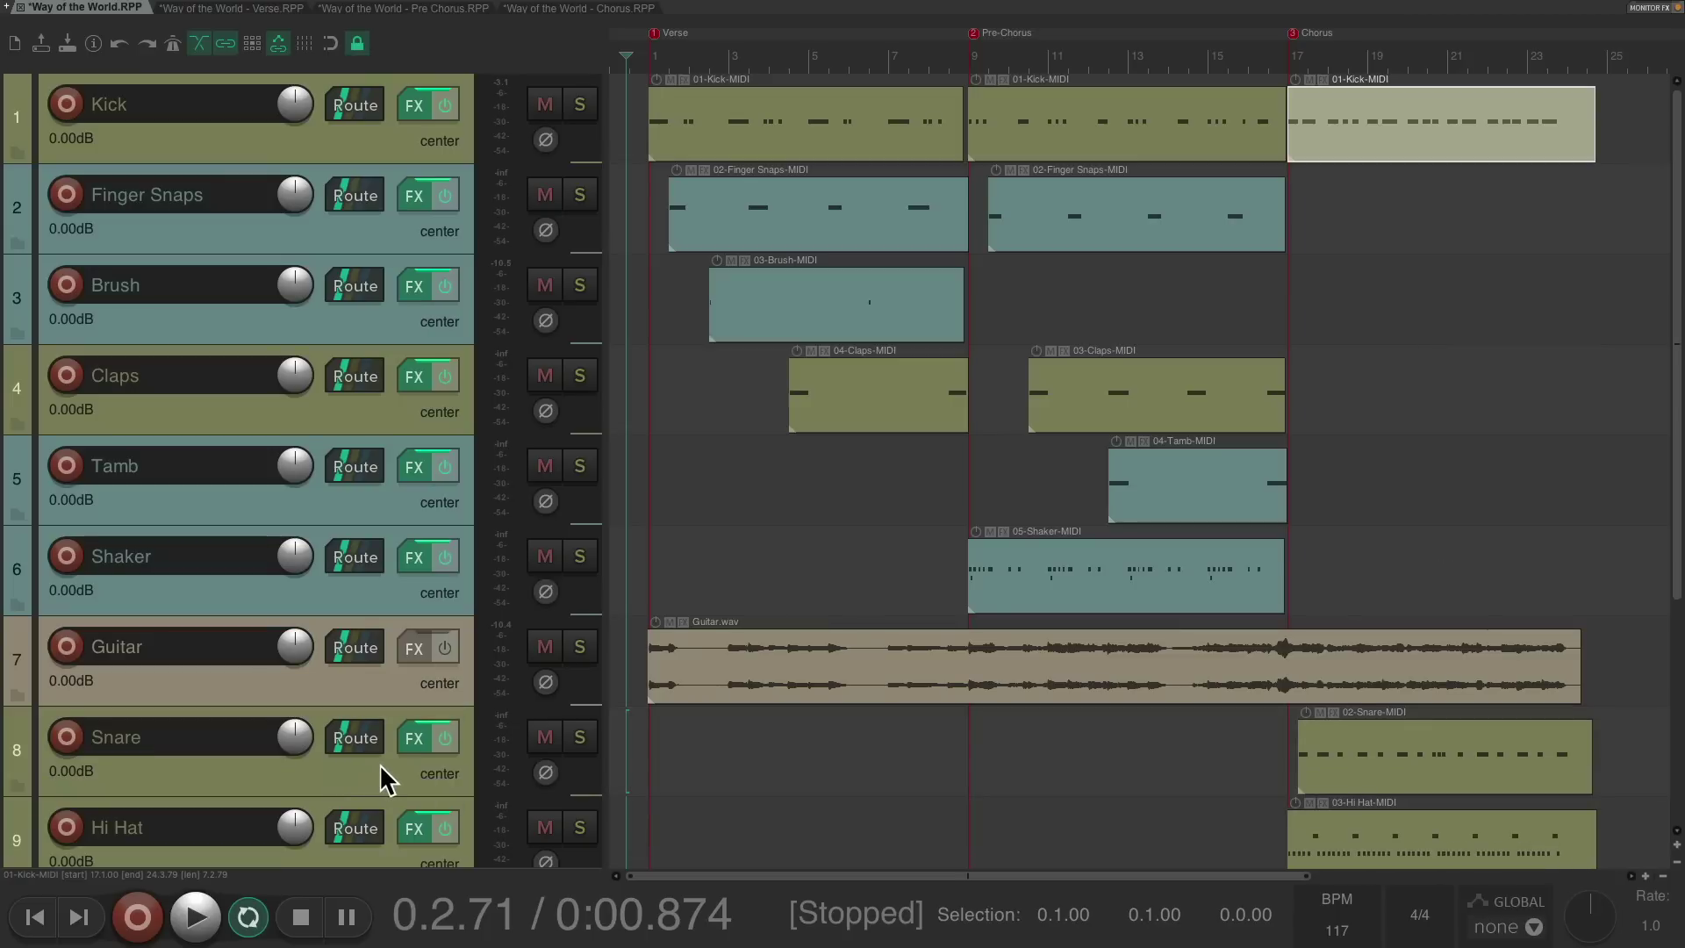
left_click_drag(386, 779, 386, 496)
scroll(936, 698, "down", 3)
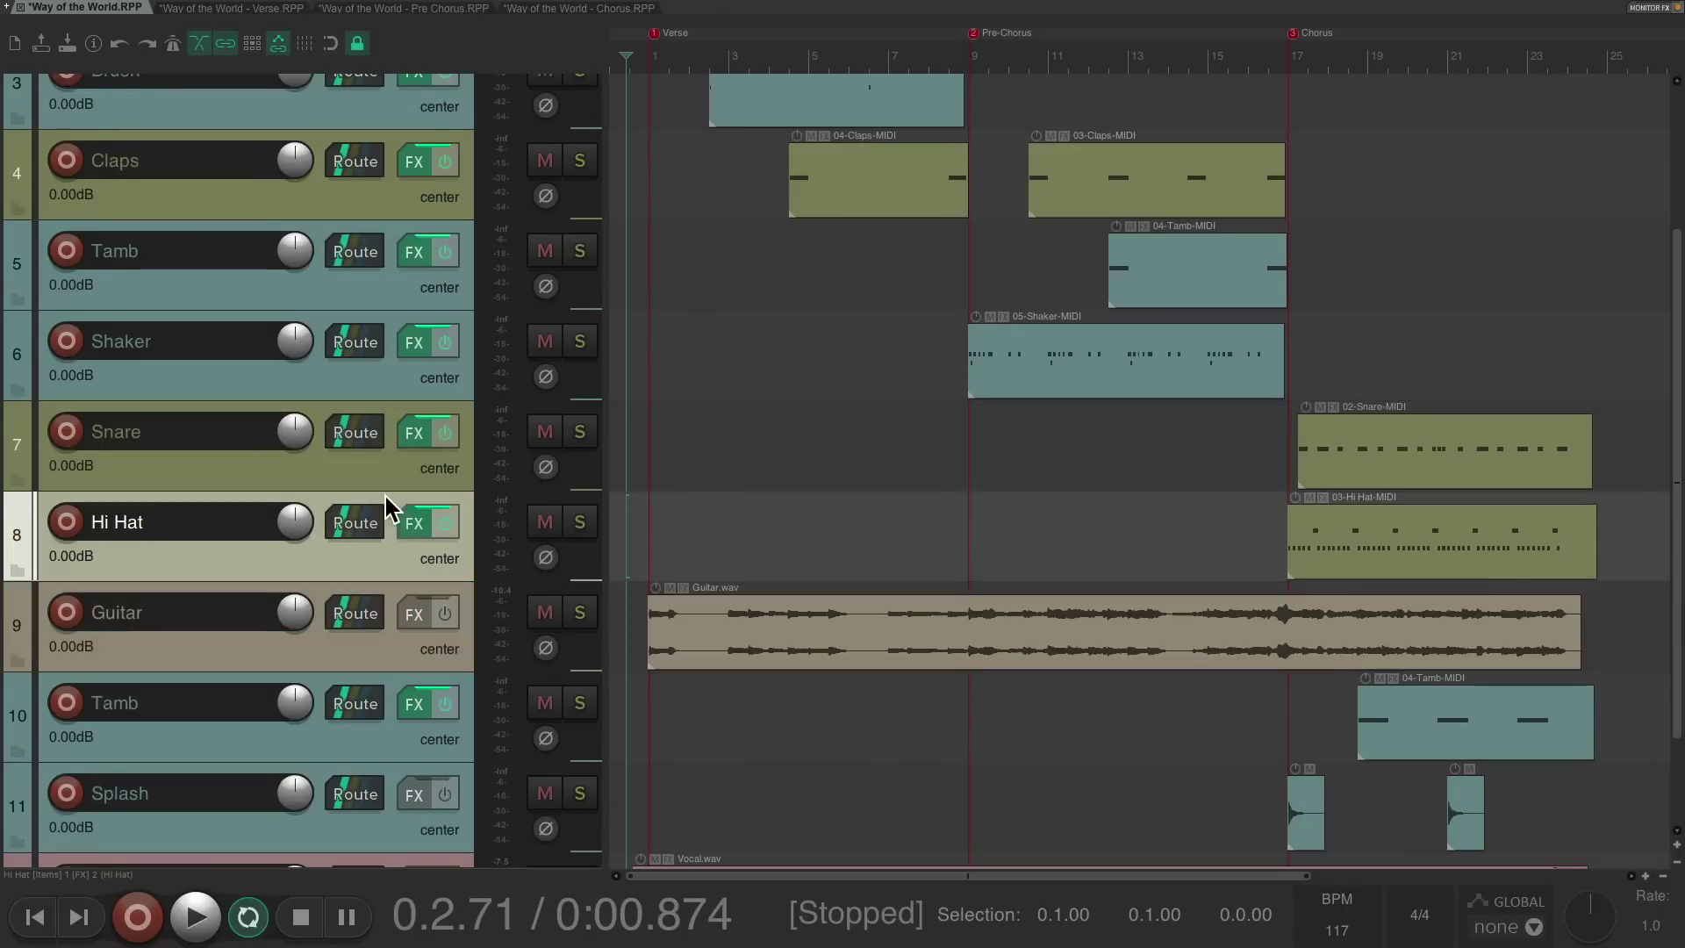
Move the Chorus tambourine item onto the Pre-Chorus Tamb track and delete the emptied duplicate track
left_click_drag(367, 750, 449, 347)
left_click_drag(1446, 385, 1343, 316)
key("Delete")
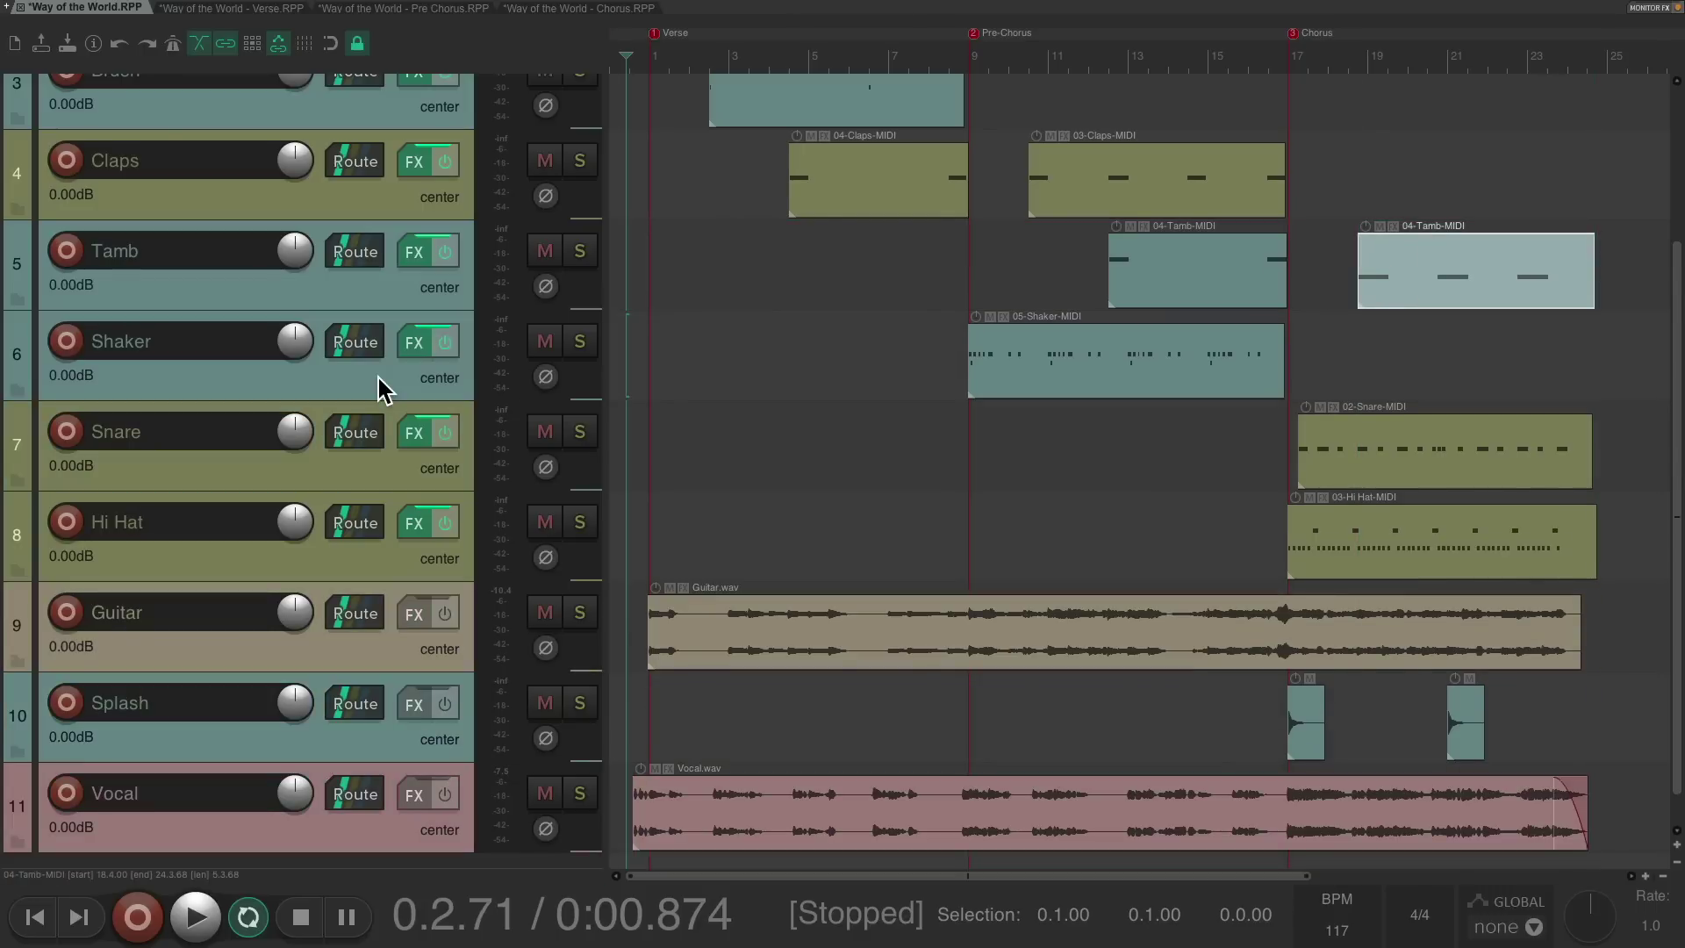
Place the Splash track between Hi Hat and Guitar and shrink the track heights to fit all tracks
left_click_drag(375, 741, 741, 652)
scroll(742, 652, "up", 3)
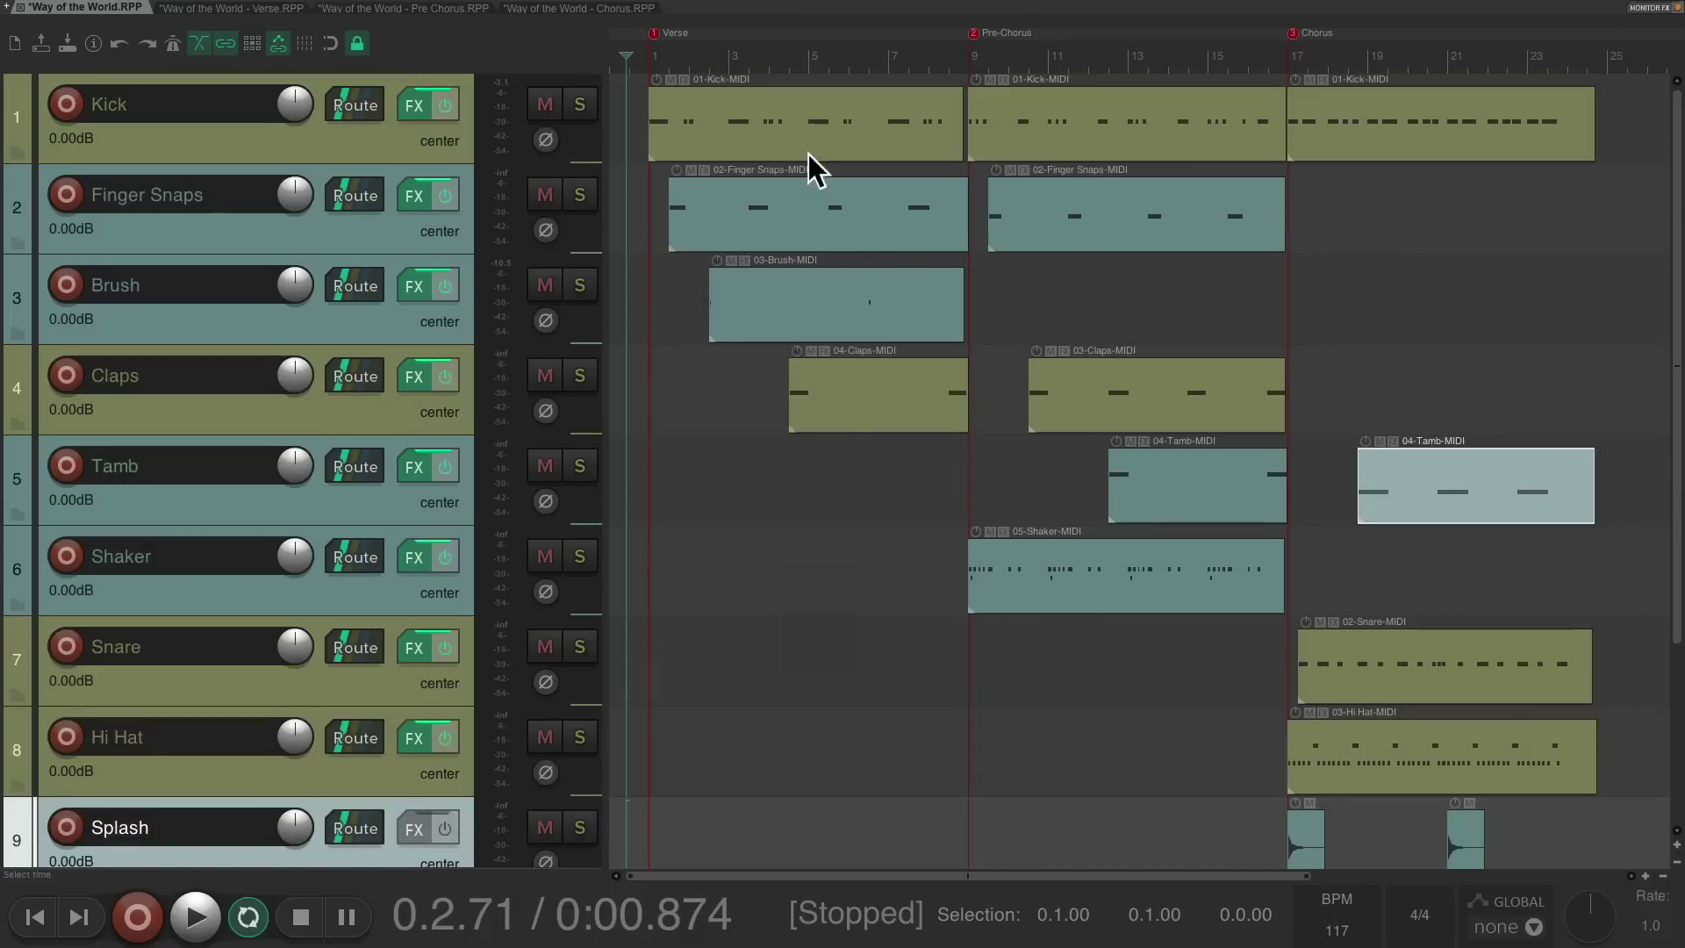
scroll(808, 96, "down", 3)
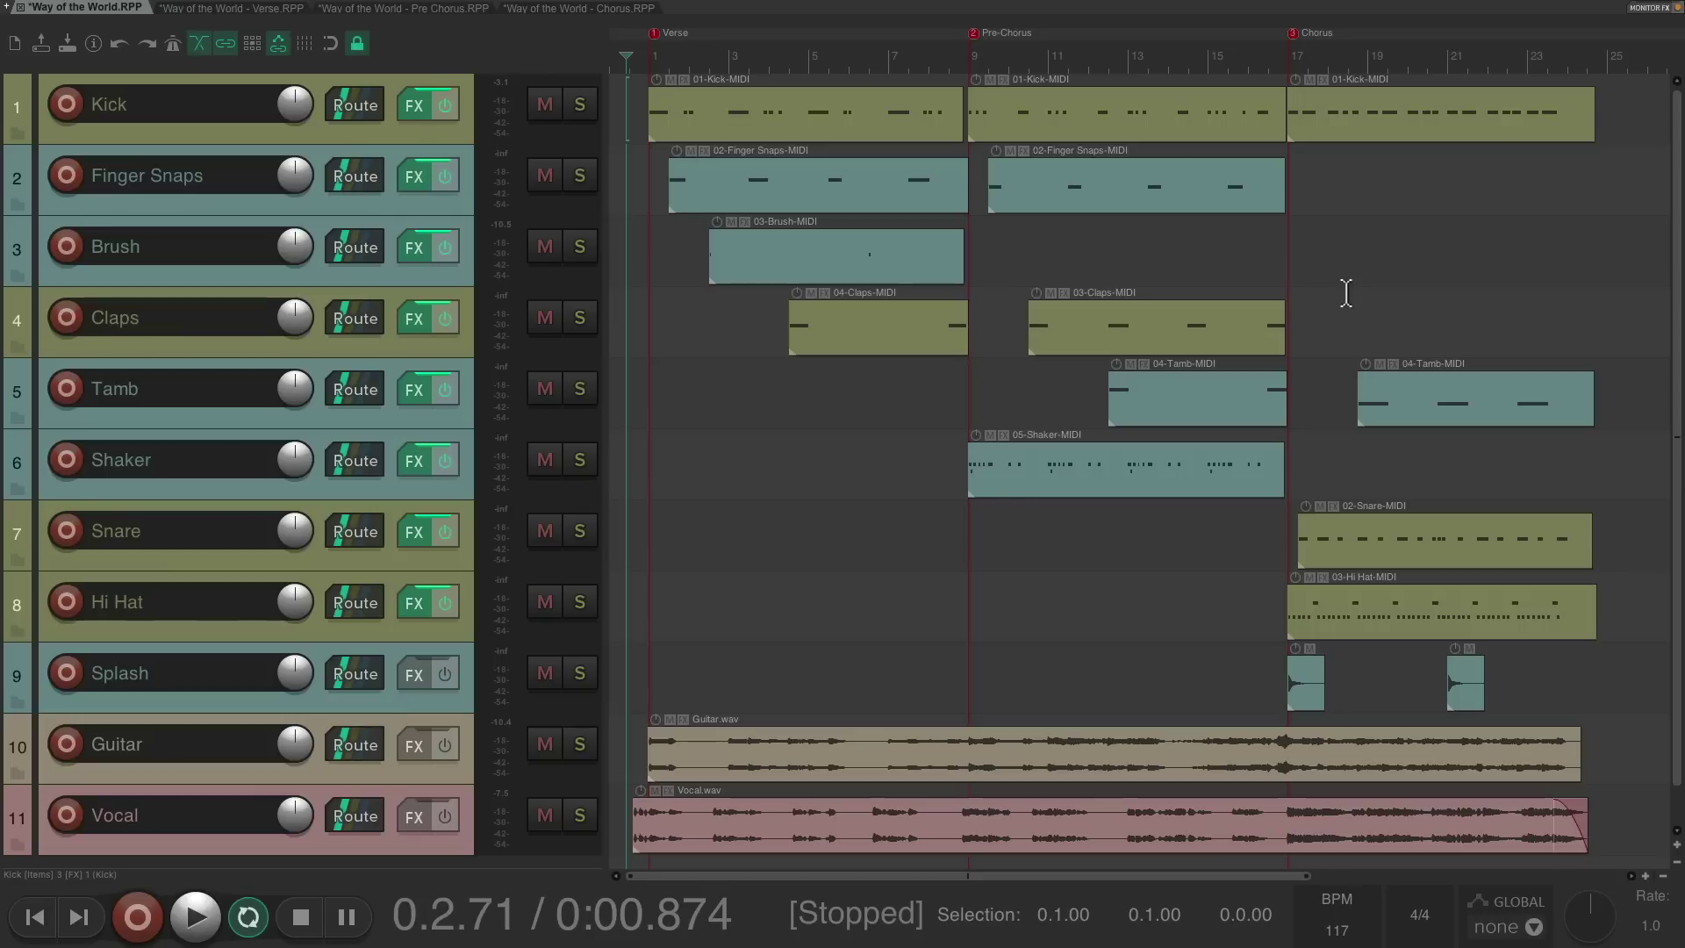
Play the combined arrangement from the start through the Verse, Pre-Chorus and Chorus, and stop playback at the end
key("space")
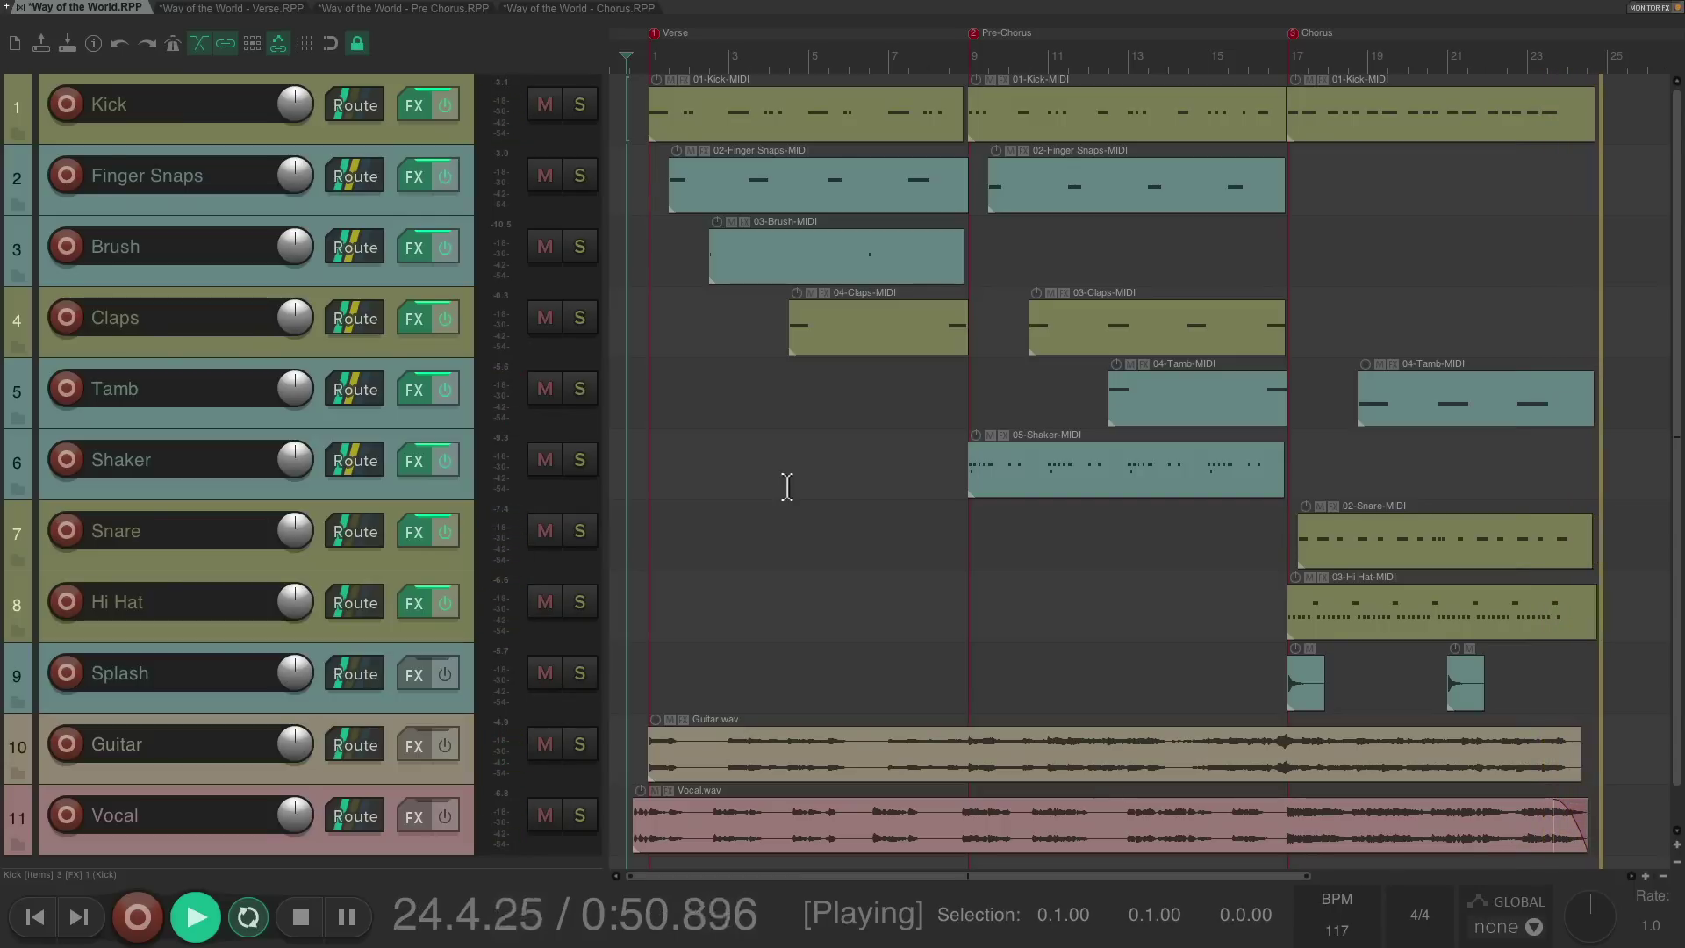
key("space")
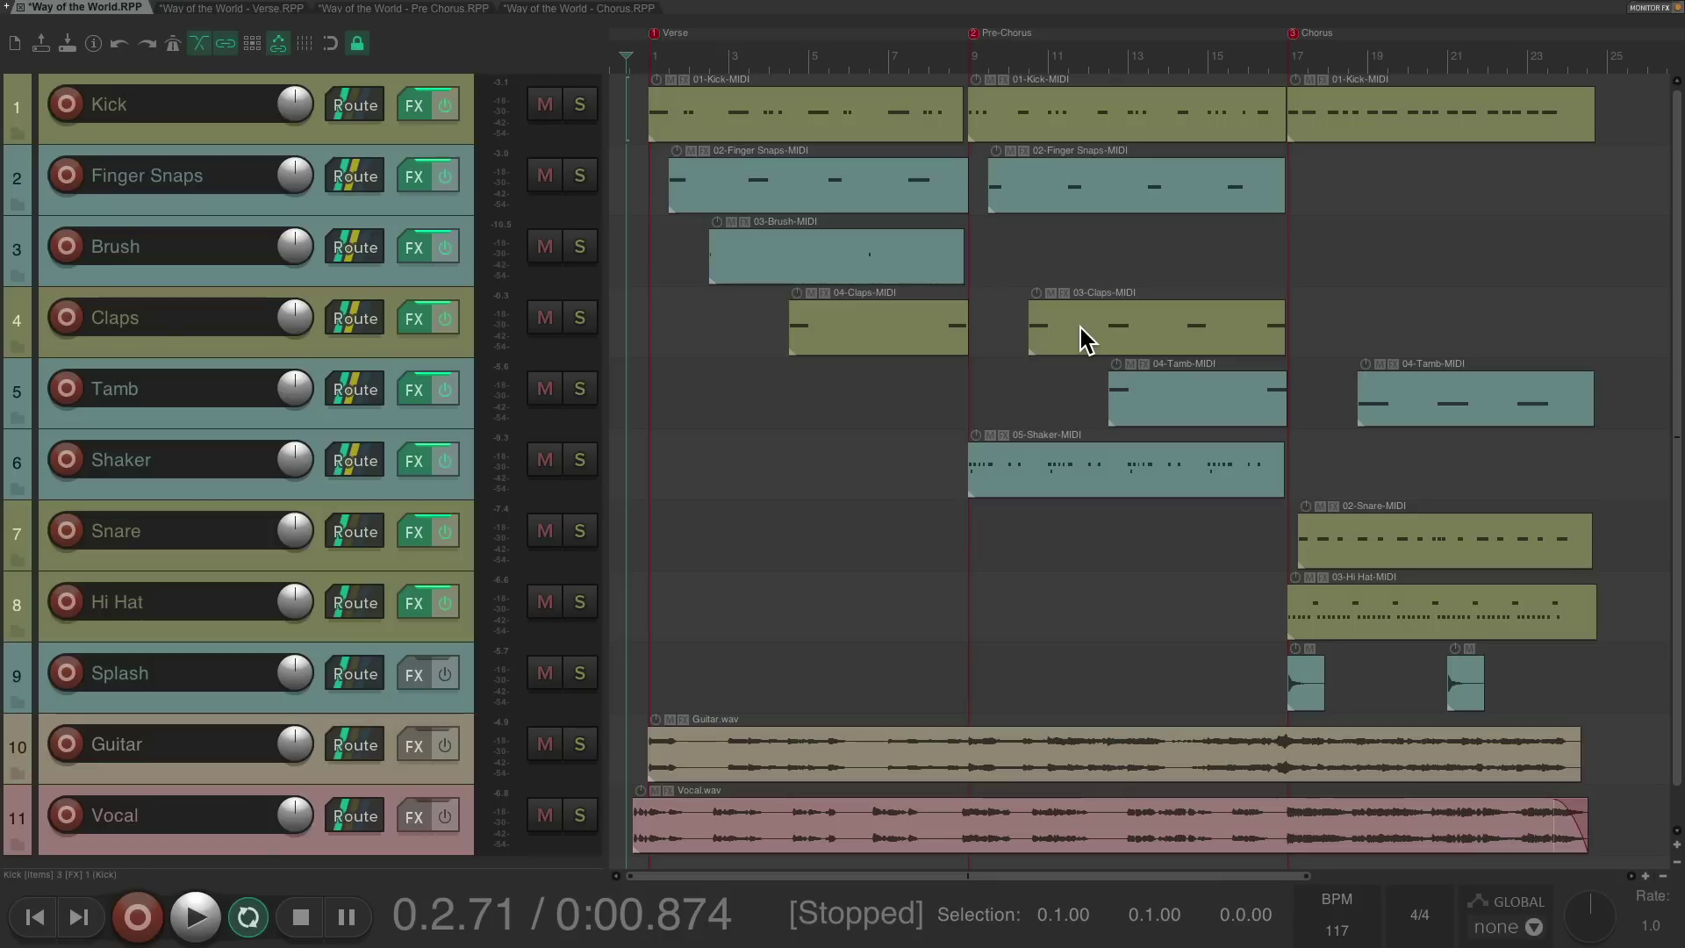
Review the separate Chorus, Pre Chorus and Verse projects against the combined arrangement and return to the main project
left_click(606, 9)
left_click(428, 9)
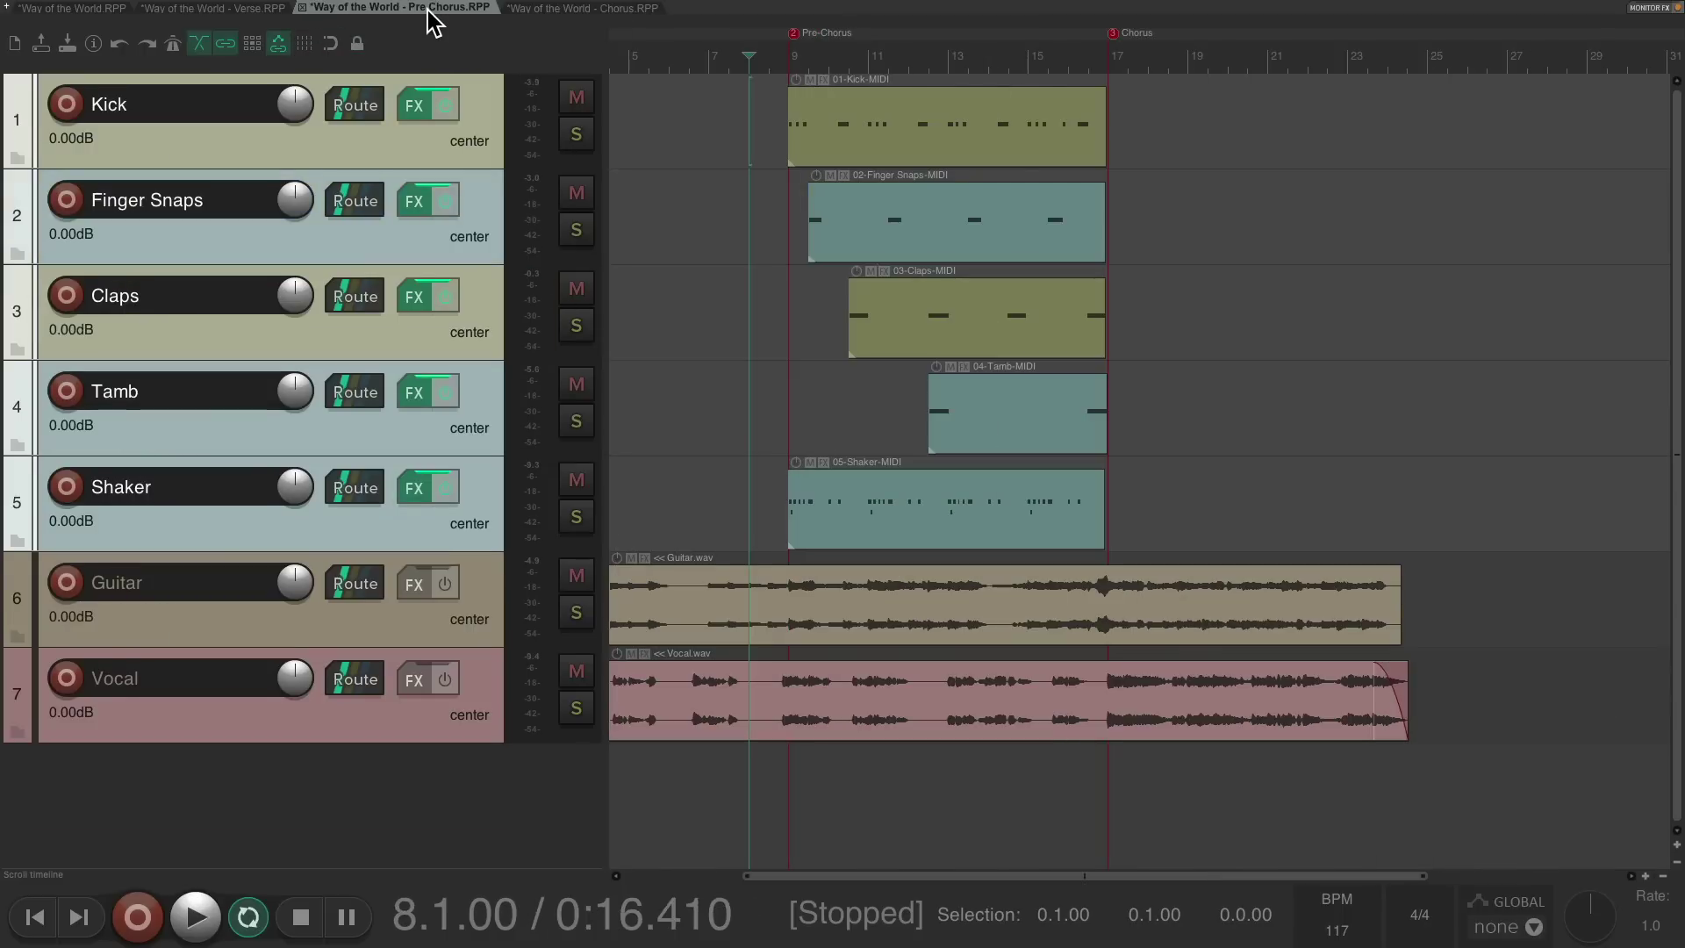
left_click(249, 9)
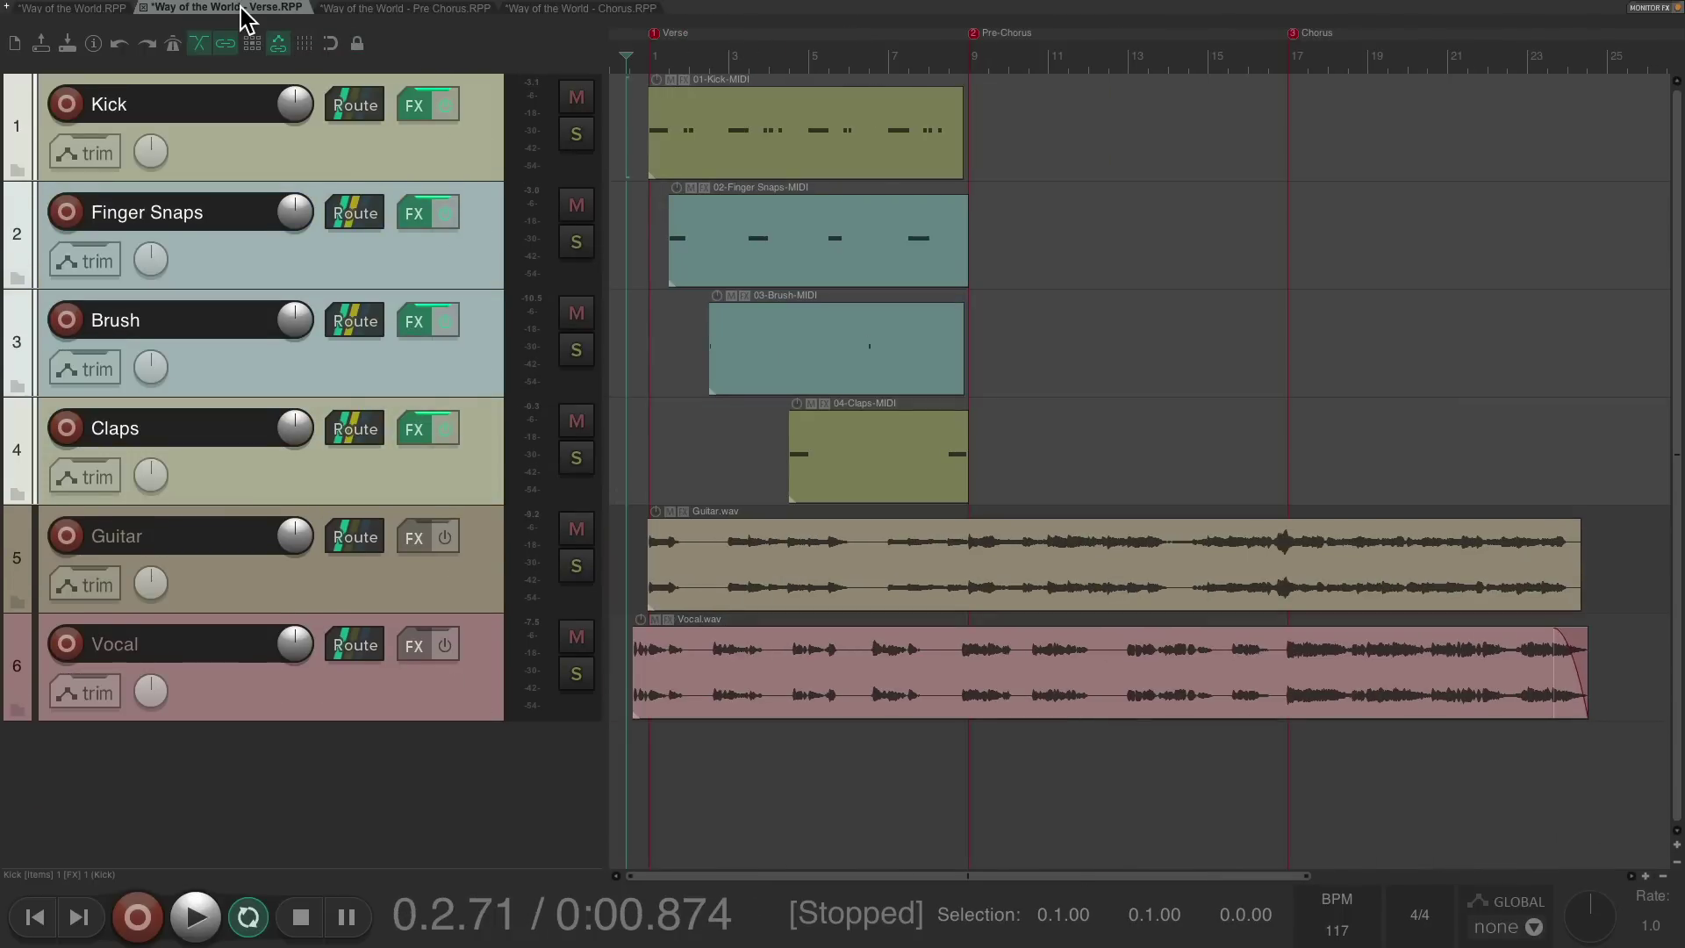
left_click(105, 9)
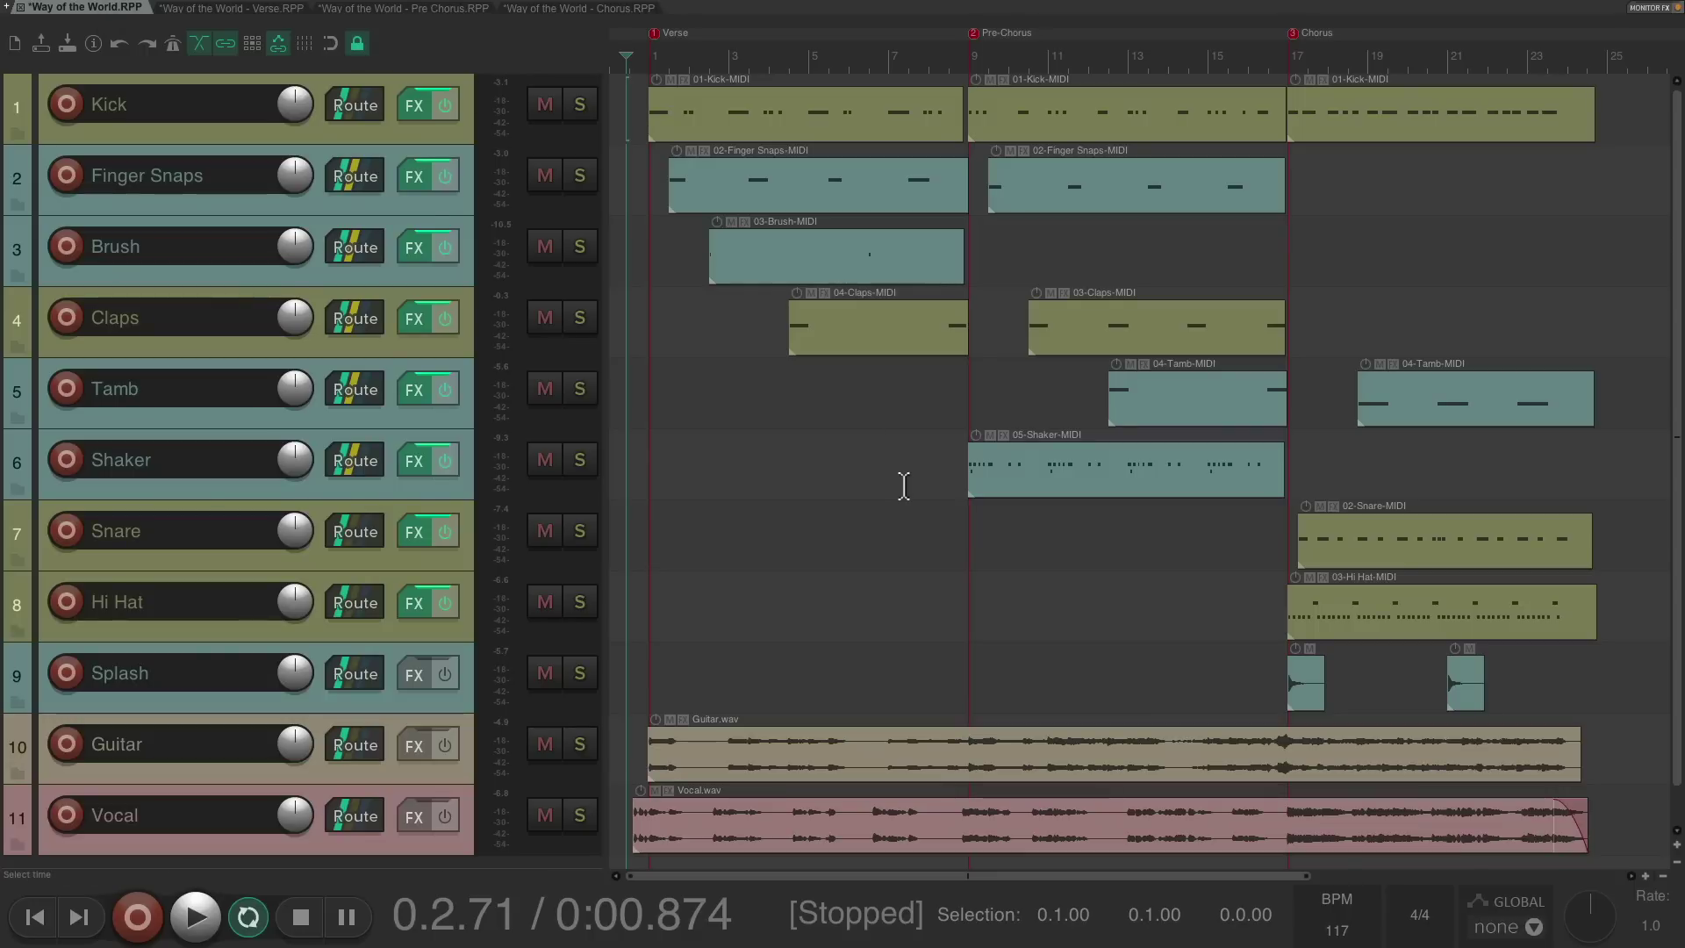